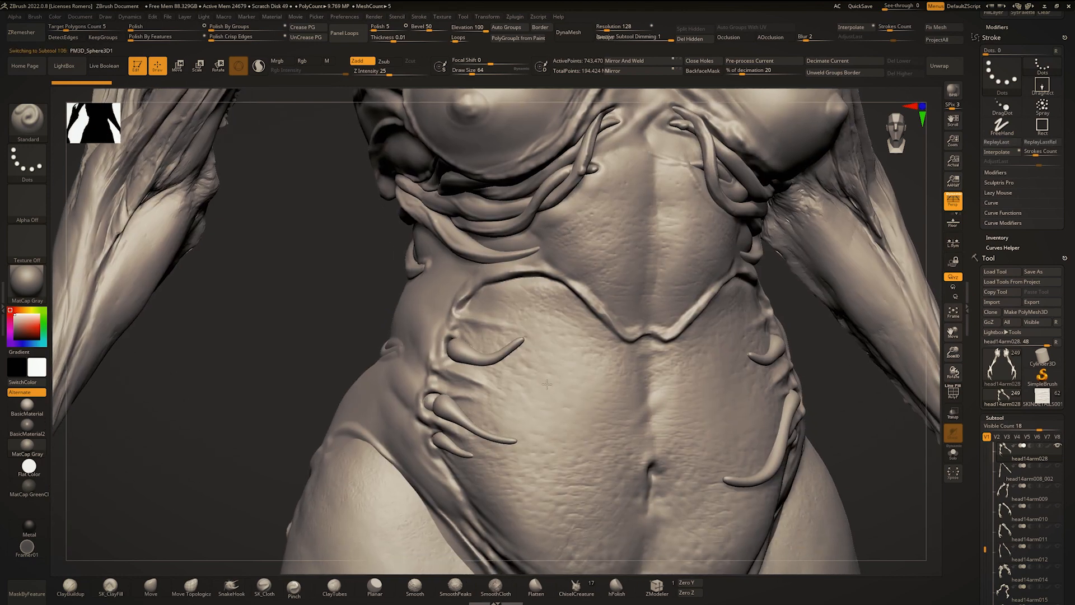
Step: Examine the creature's abdomen from several angles, inspecting the holes in the skin and the tentacles that emerge from them
key(shift+s)
ctrl+right_drag(448, 336, 448, 392)
right_drag(448, 392, 477, 397)
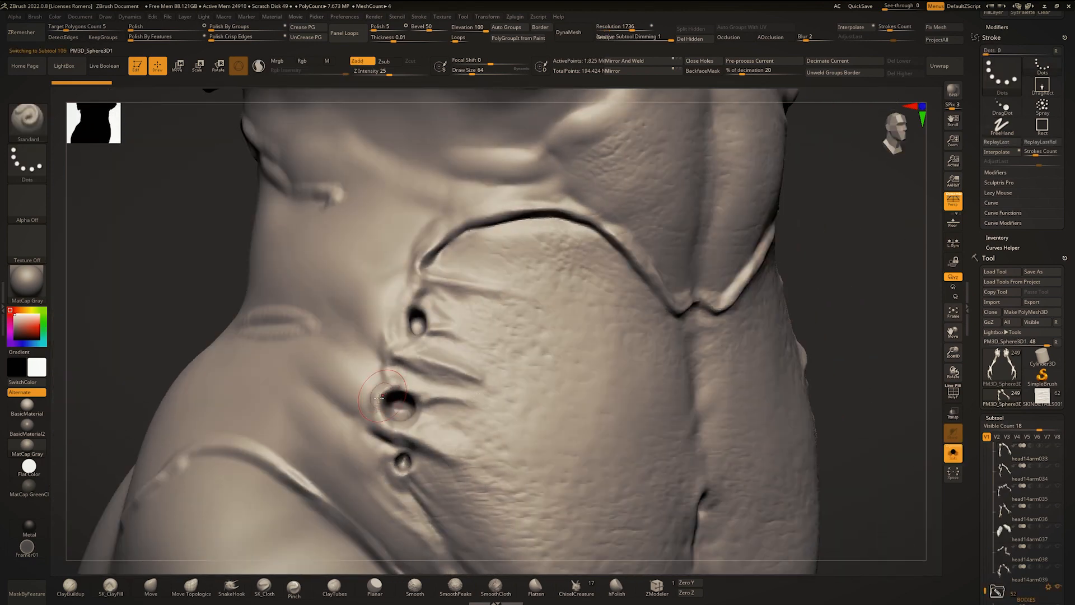
mouse_move(383, 382)
right_down()
mouse_move(398, 342)
mouse_move(442, 353)
right_up()
key(shift+s)
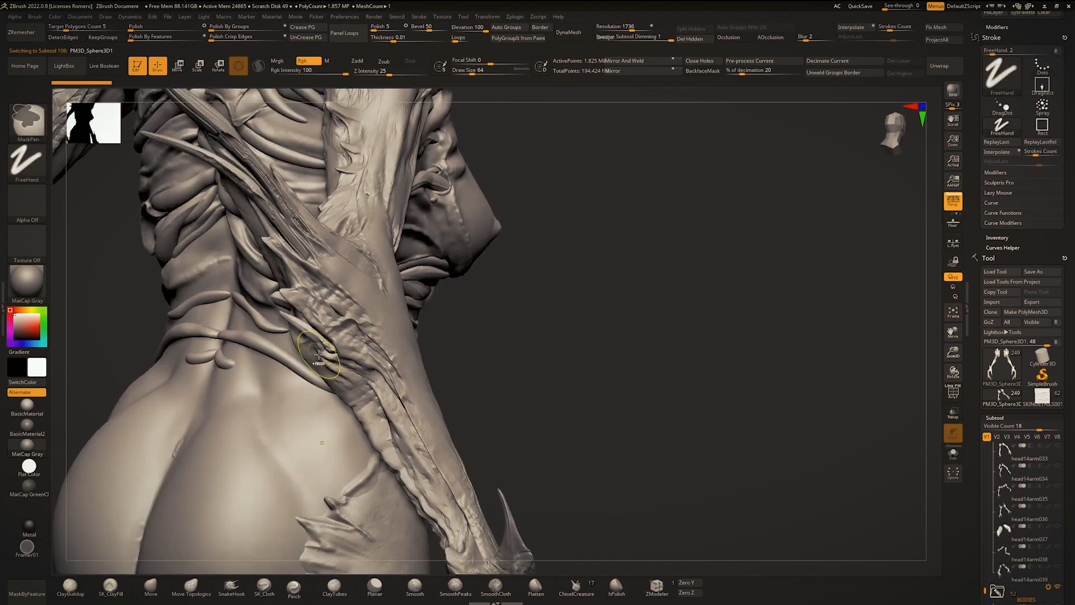
mouse_move(364, 337)
ctrl+right_down()
mouse_move(375, 384)
mouse_move(454, 359)
mouse_move(667, 382)
ctrl+right_up()
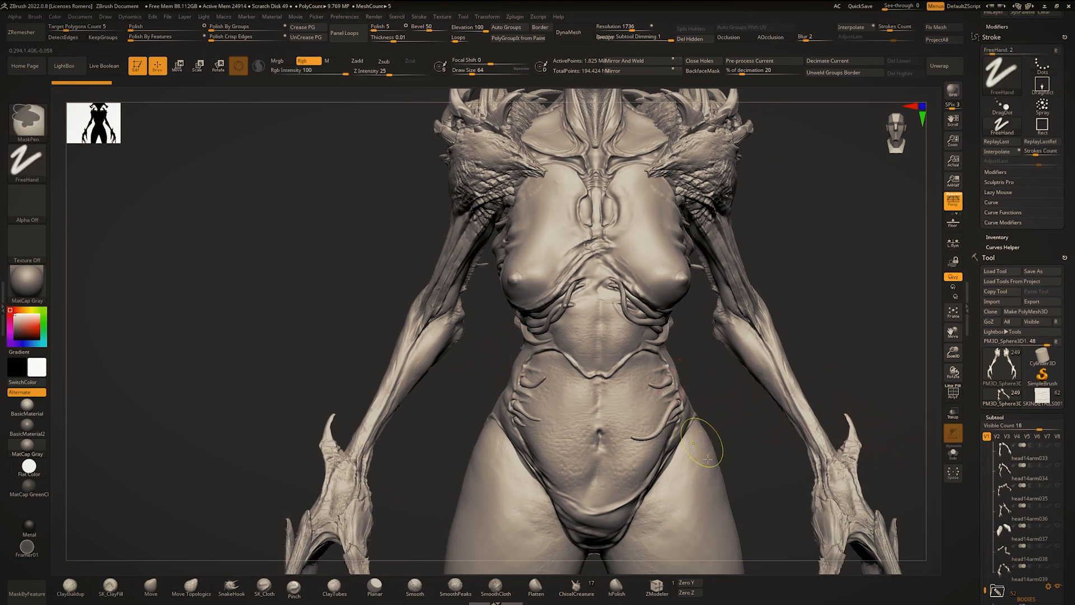
mouse_move(732, 384)
ctrl+right_down()
mouse_move(728, 409)
mouse_move(458, 322)
mouse_move(412, 364)
ctrl+right_up()
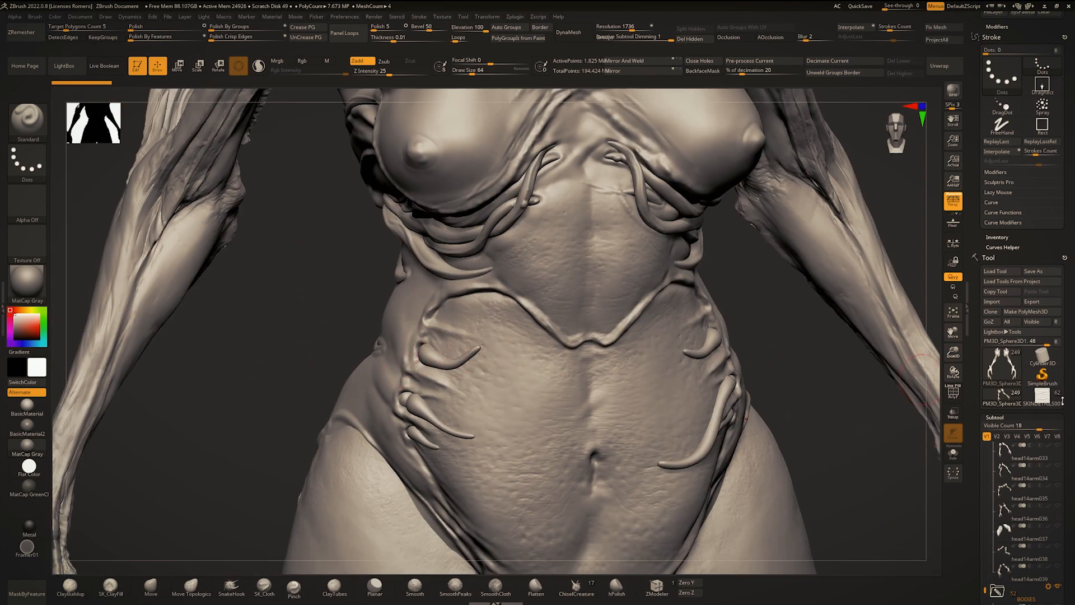
Step: Switch to the SKINDETAILS001 tool and frame its wrinkle plane in the view
click(1045, 396)
shift+right_drag(737, 336, 667, 330)
key(f)
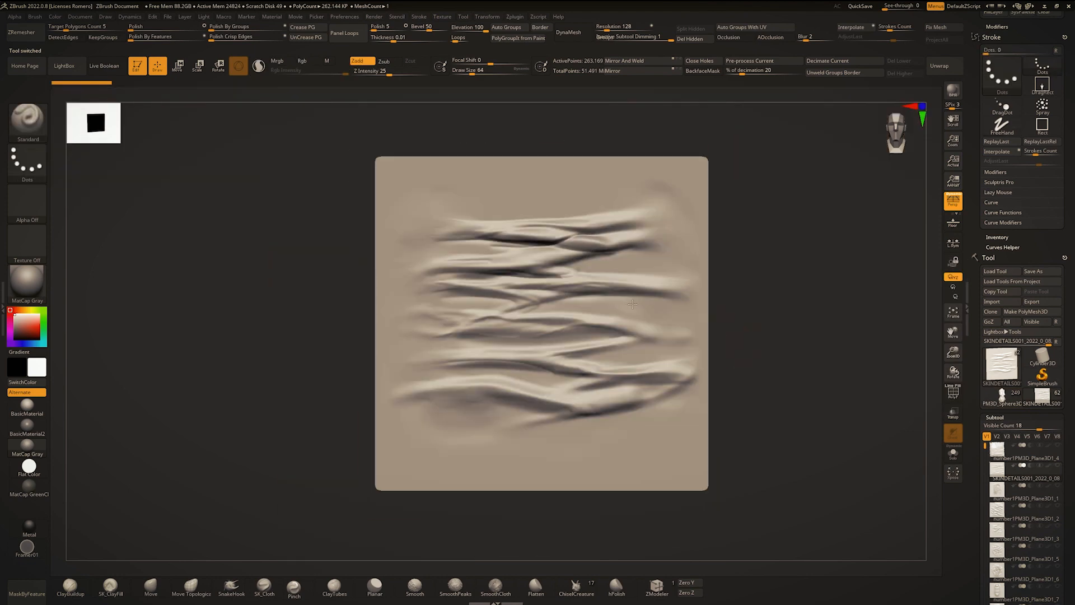
Step: Step through the skin detail subtools to review their sculpted patterns, returning to SKINDETAILS001_2022_0_08
key(Down)
key(Down)
key(Down)
key(Down)
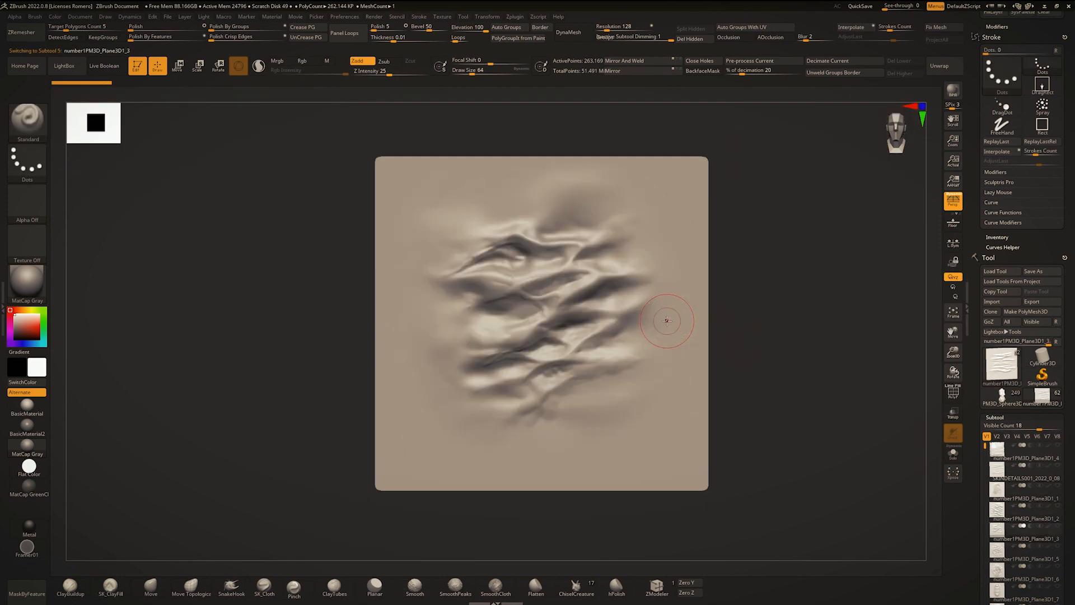
key(Down)
key(Down)
key(Down)
key(Down)
key(Down)
key(Down)
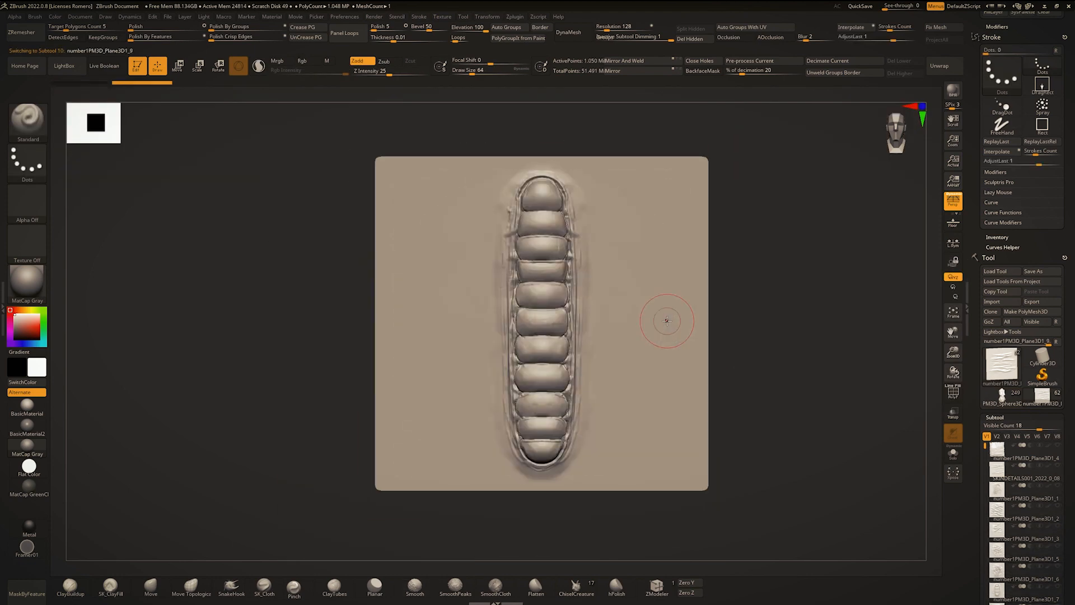
key(Down)
key(Down)
key(Down)
key(Down)
key(Down)
key(Down)
key(Down)
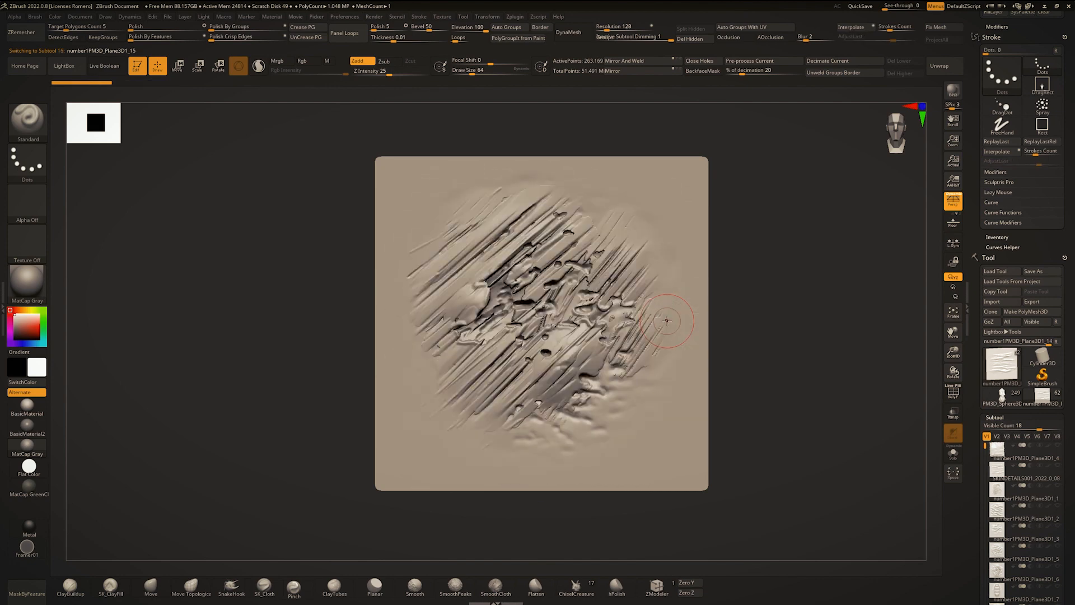
key(Up)
key(Up)
key(Up)
key(Up)
key(Up)
key(Up)
key(Up)
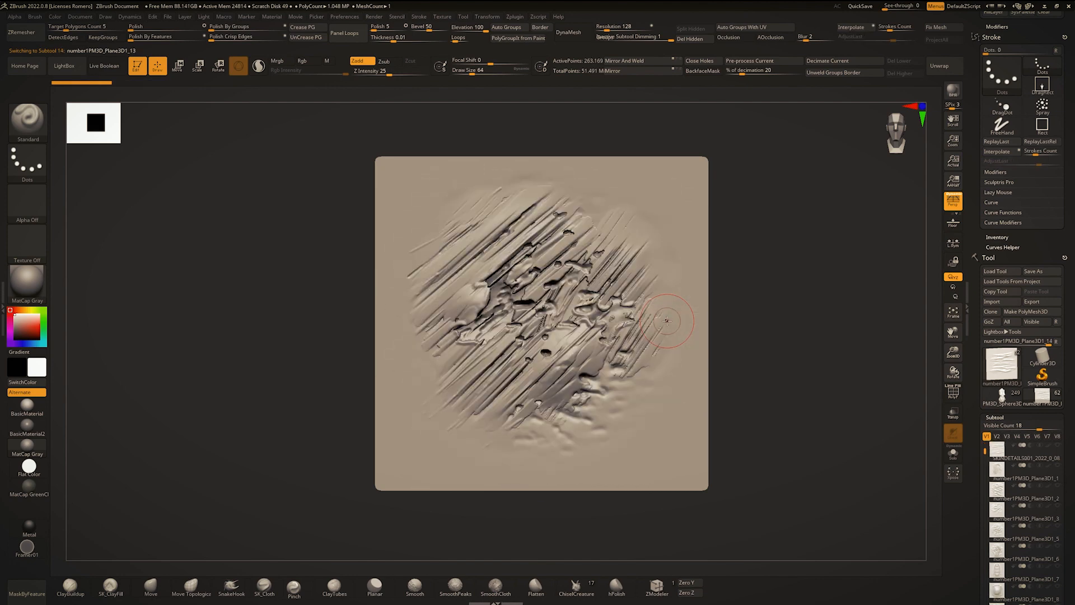
key(Up)
key(Up)
key(Up)
key(Up)
key(Up)
key(Up)
key(Up)
key(Up)
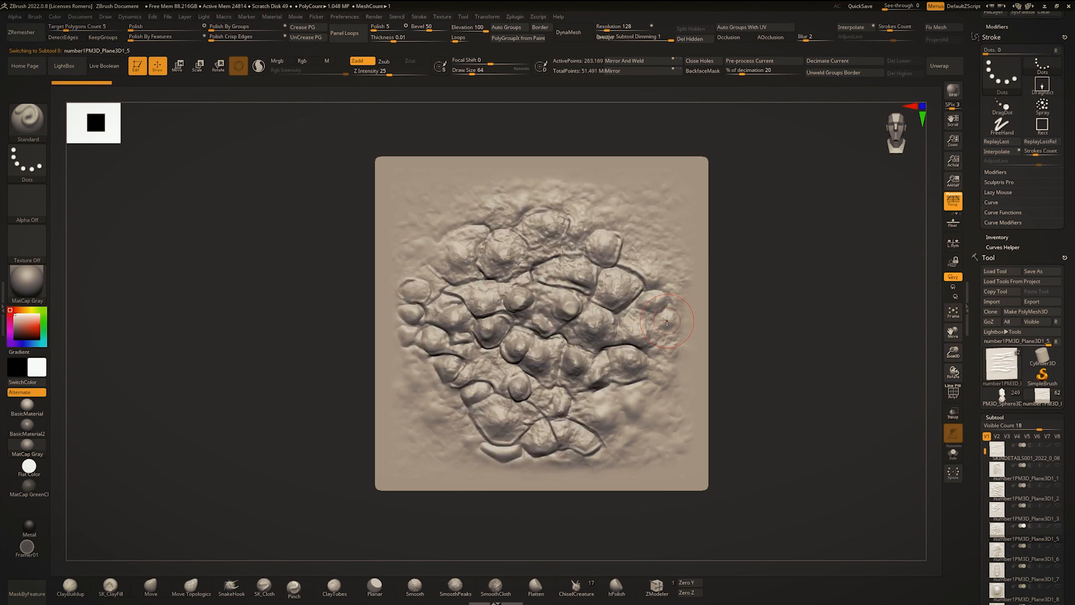
key(Up)
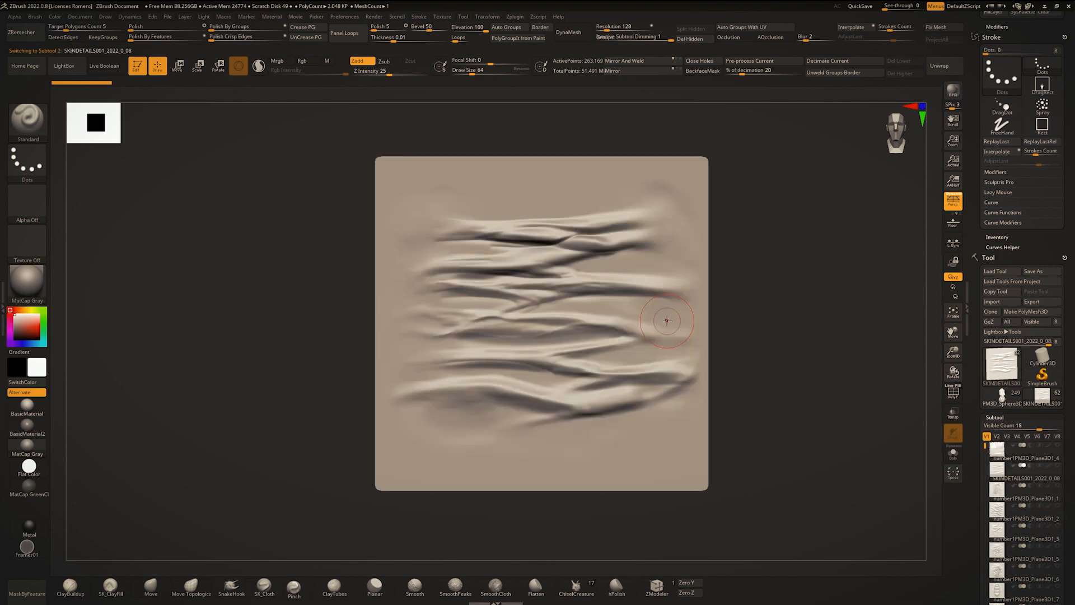
ctrl+right_drag(639, 347, 596, 403)
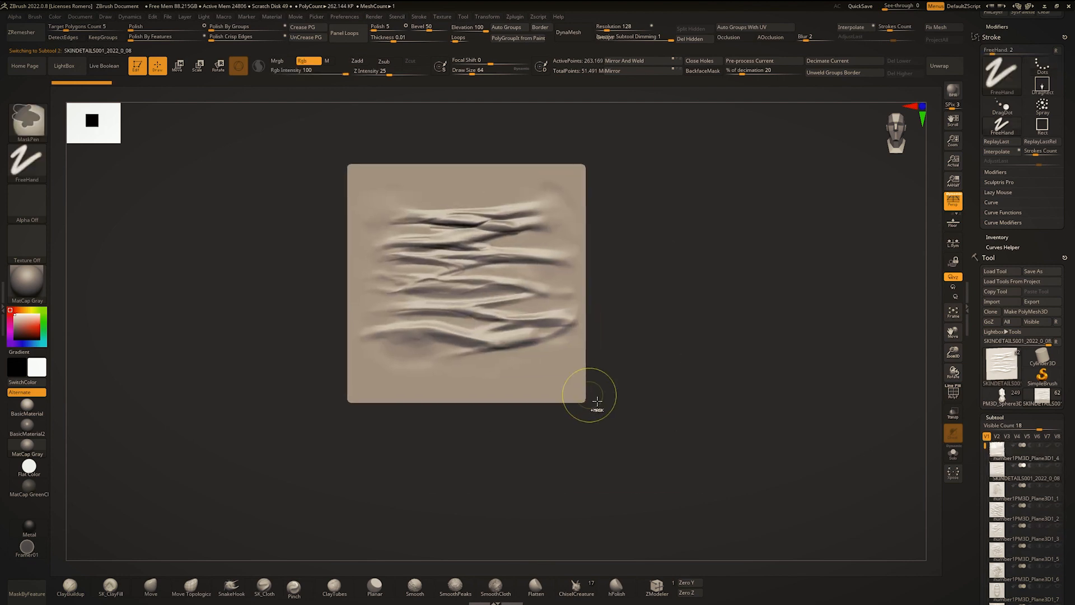
mouse_move(560, 359)
alt+right_down()
mouse_move(611, 393)
mouse_move(619, 360)
alt+right_up()
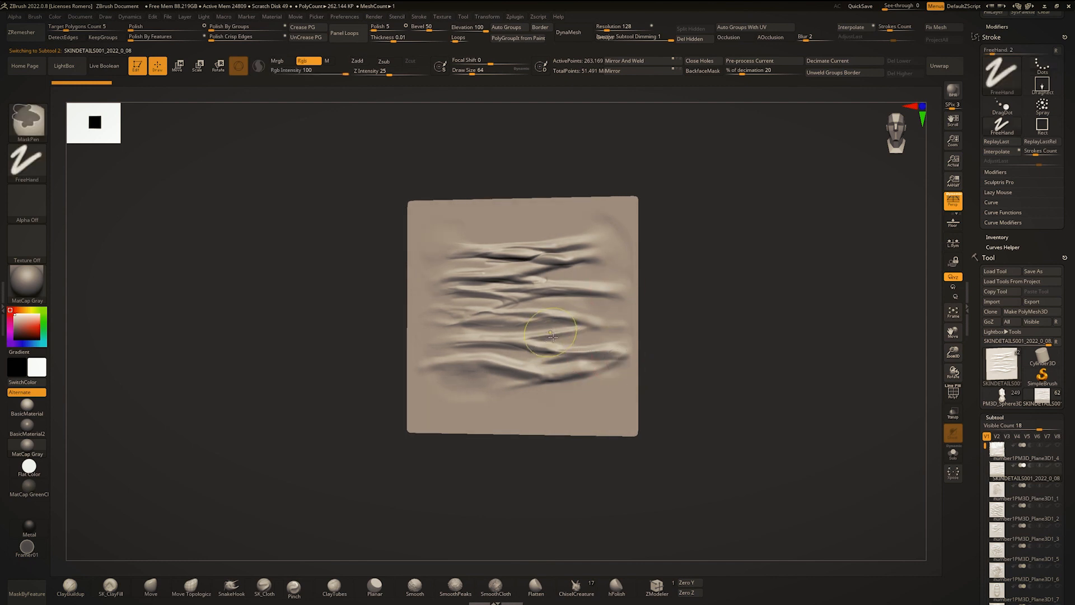
ctrl+right_drag(618, 249, 527, 359)
ctrl+right_drag(527, 359, 500, 201)
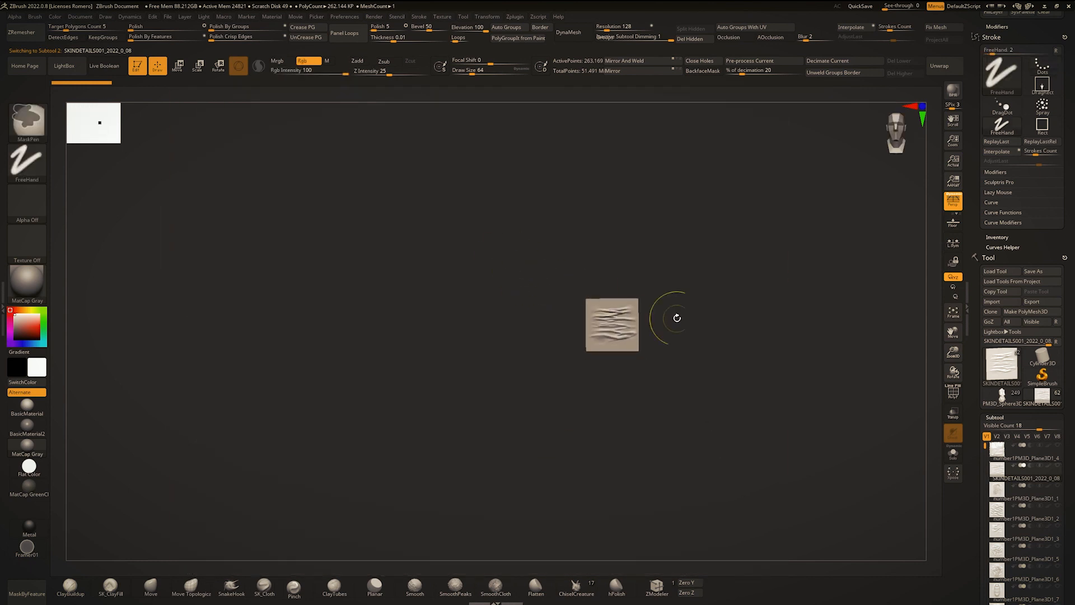
alt+right_drag(676, 317, 613, 341)
mouse_move(613, 341)
ctrl+right_down()
mouse_move(599, 389)
mouse_move(607, 407)
ctrl+right_up()
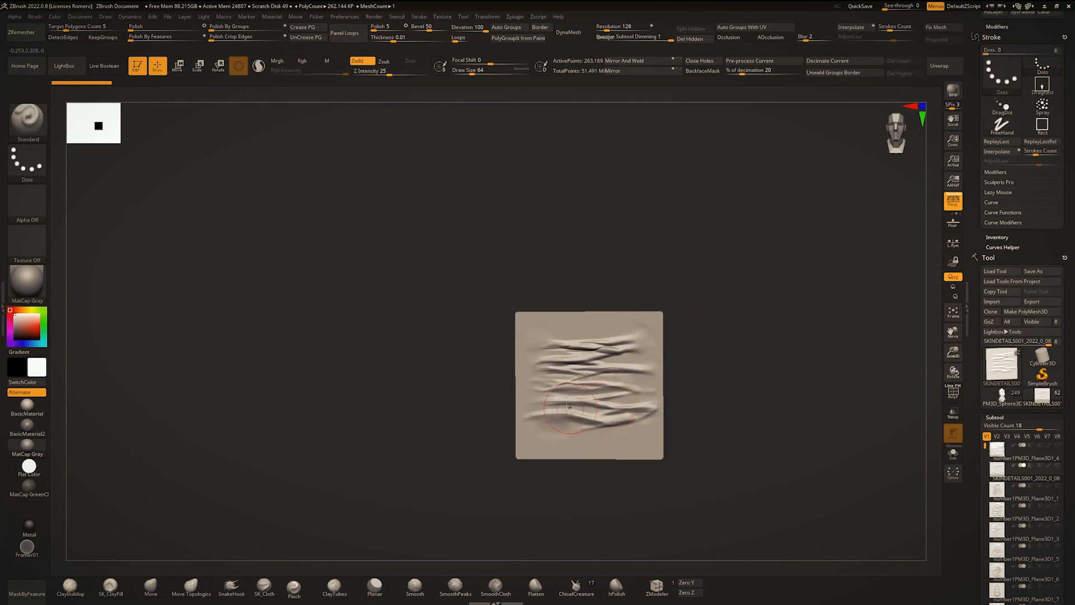
Step: Select the last subtool in the skin details tool, number1VDM_creaturesScales1
scroll(1003, 224, down, 5)
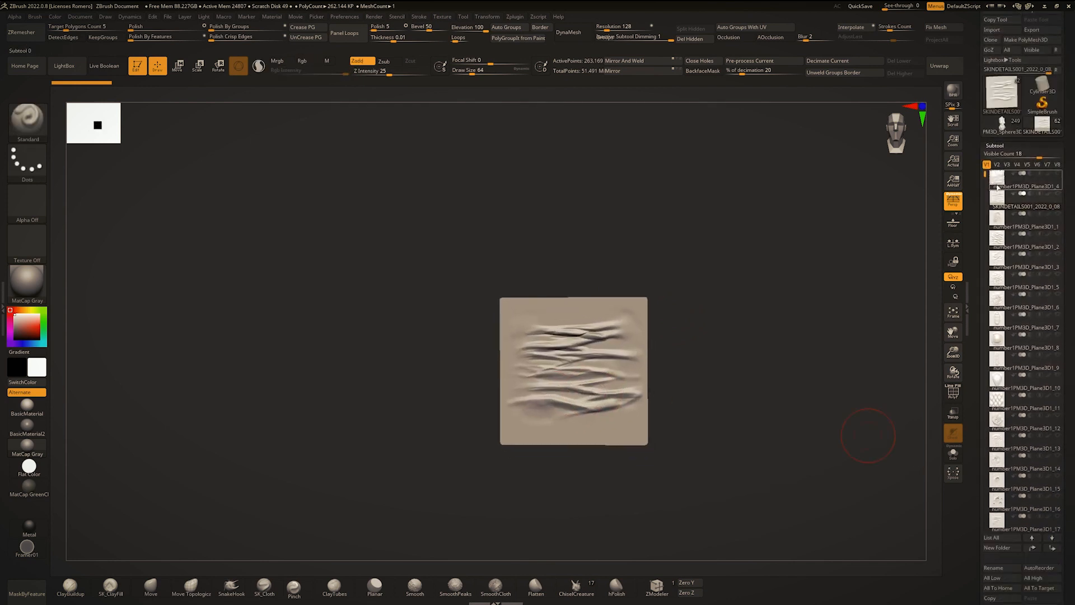
drag(998, 188, 995, 458)
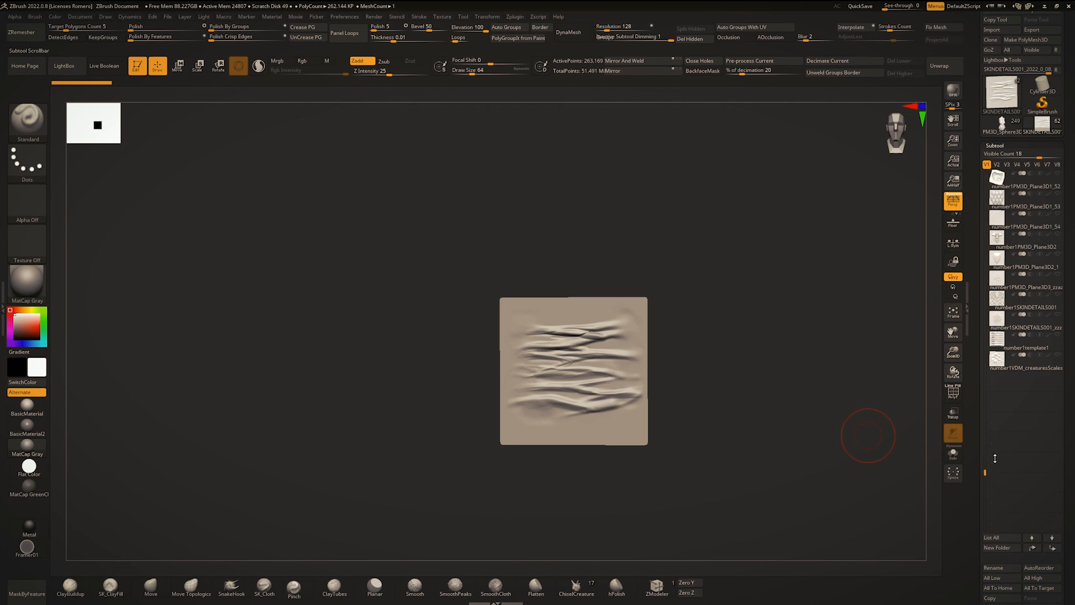
scroll(996, 458, down, 2)
click(997, 286)
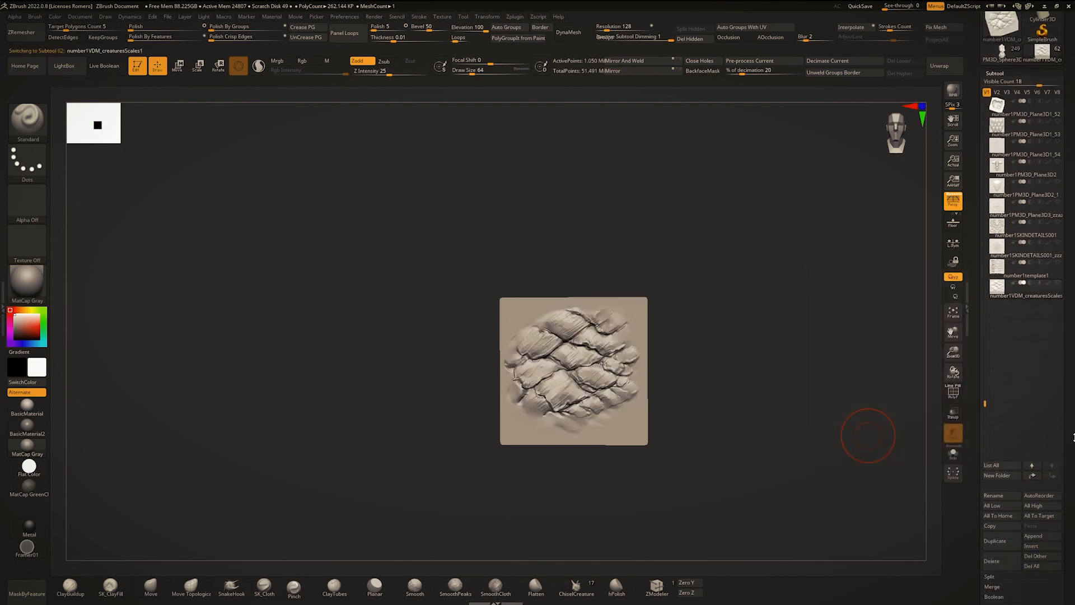
Step: Append a flat plane as a new subtool, make it the active subtool and frame it
click(1040, 537)
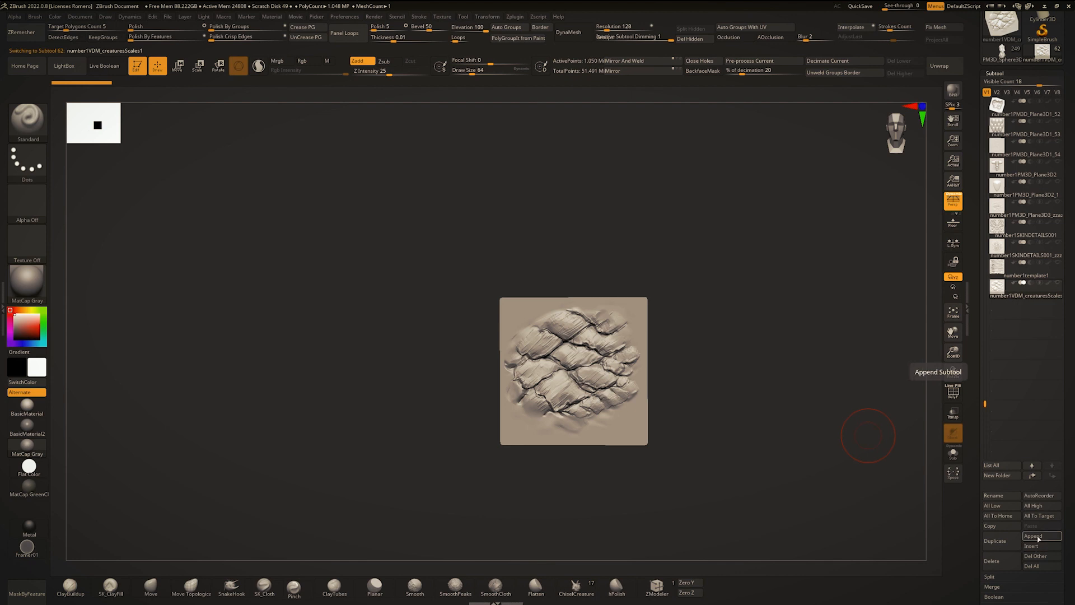
click(1037, 537)
click(954, 465)
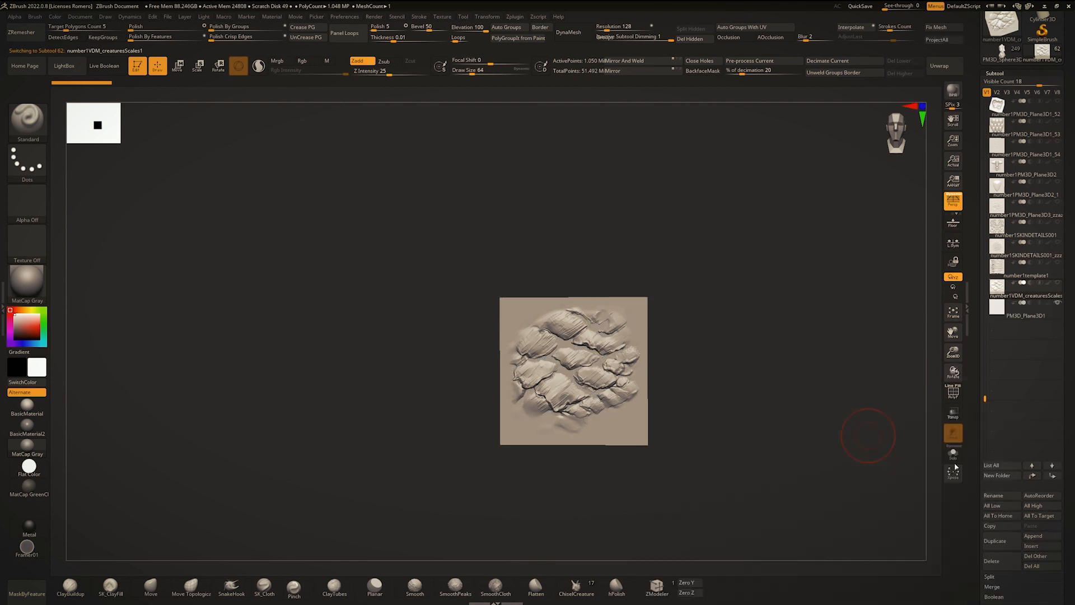
click(994, 315)
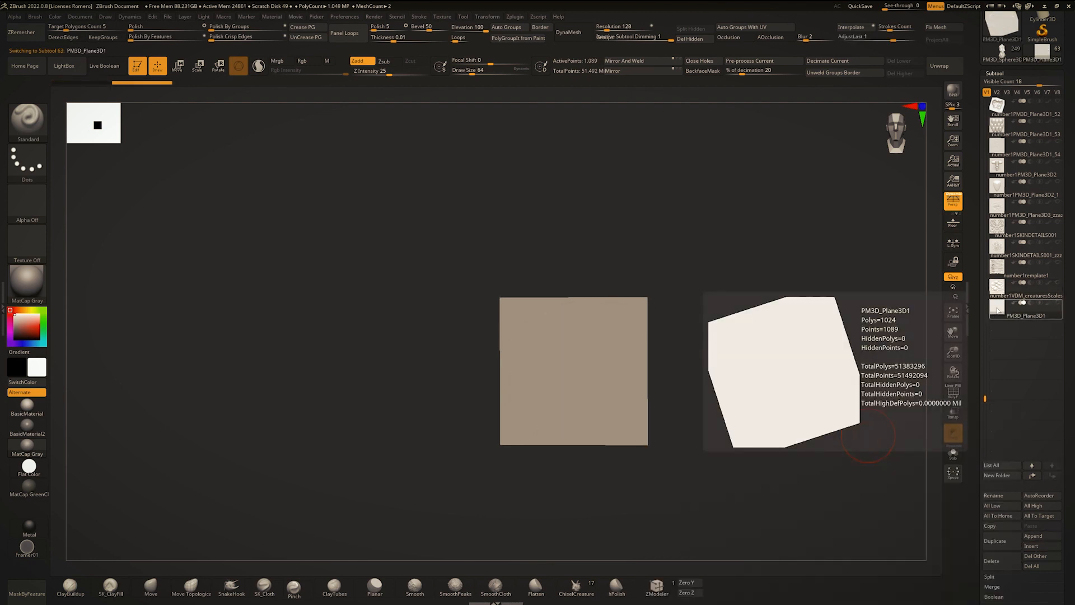
key(f)
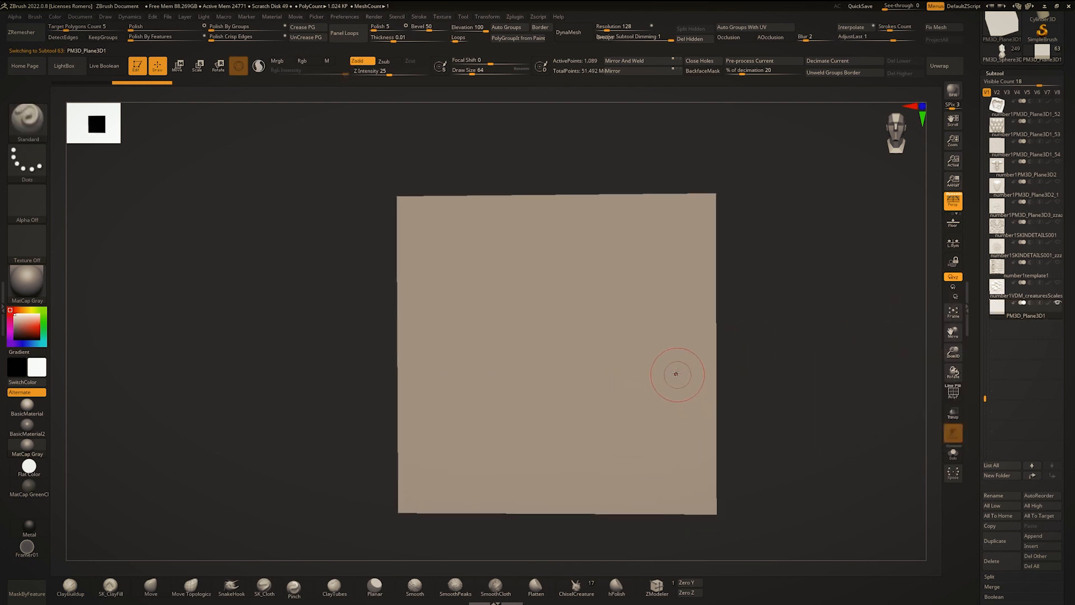
Step: Subdivide the new plane to about 1.05 million points
key(ctrl)
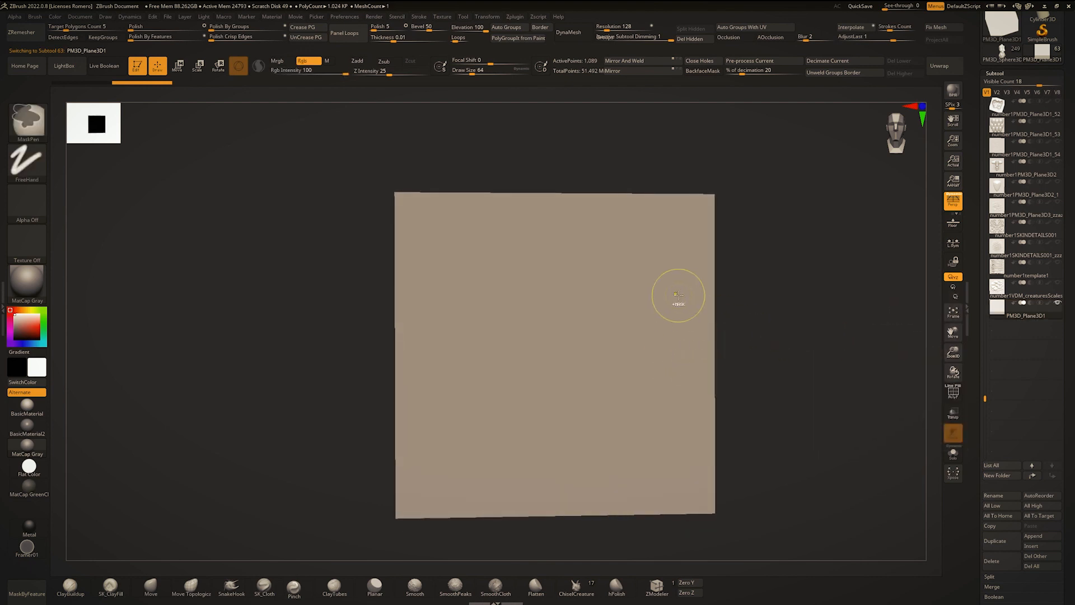
key(ctrl+d)
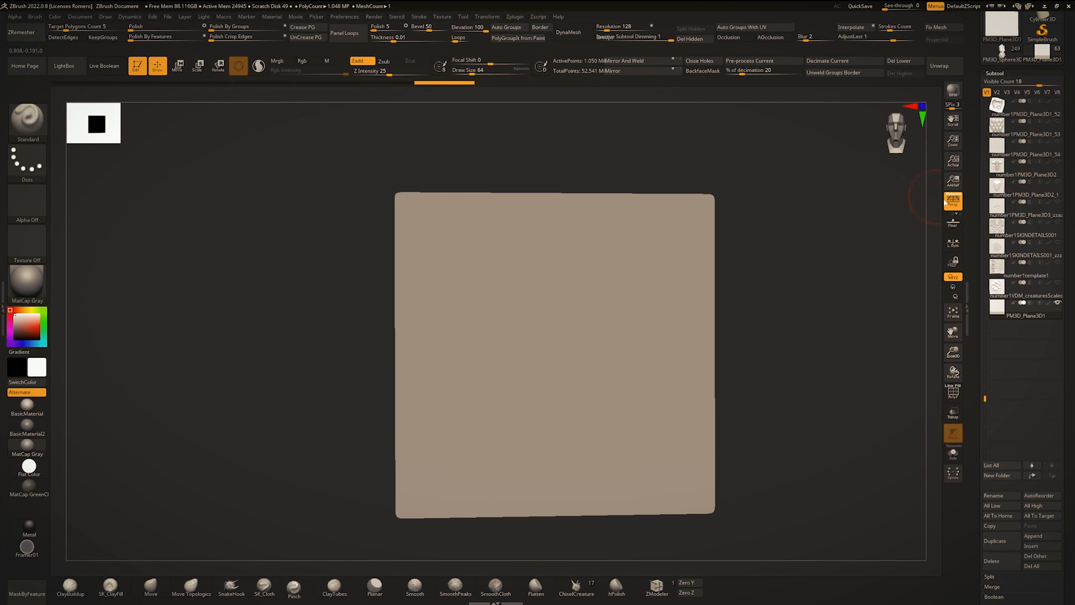
right_drag(604, 348, 633, 344)
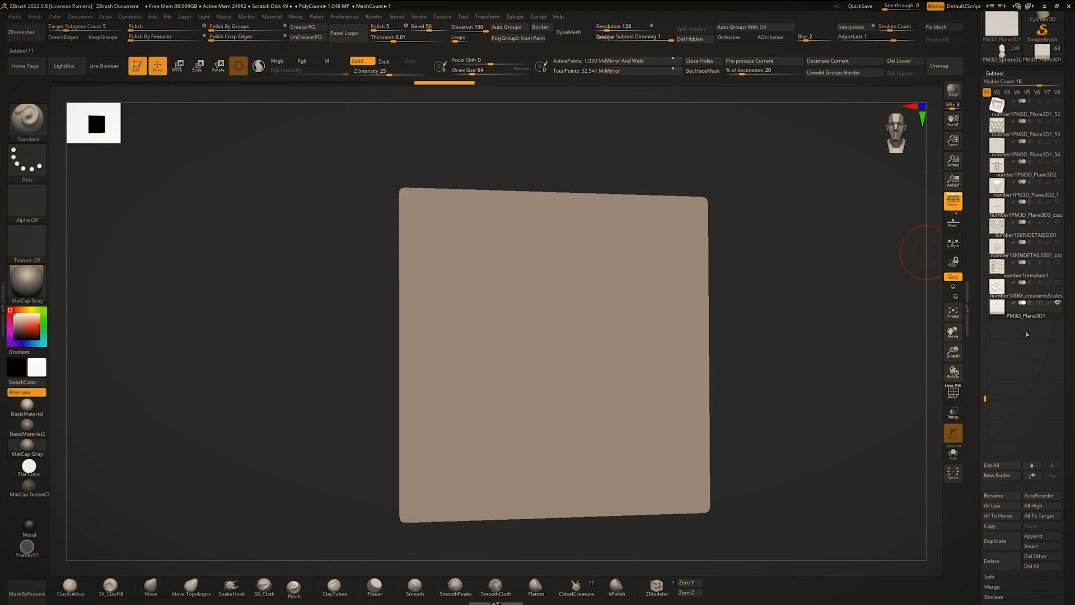
drag(986, 399, 990, 96)
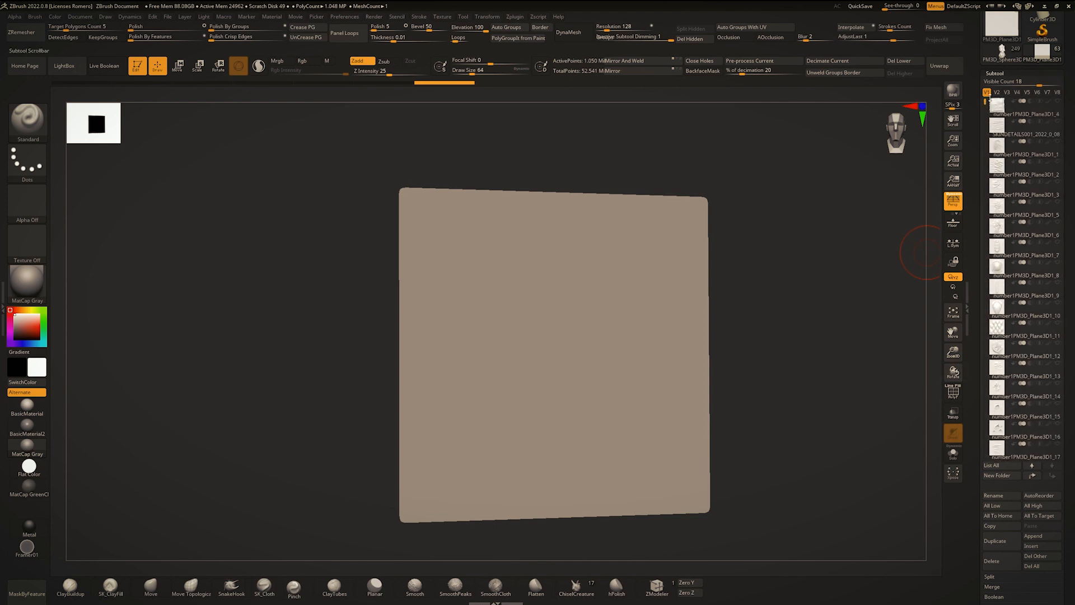
scroll(1003, 91, up, 3)
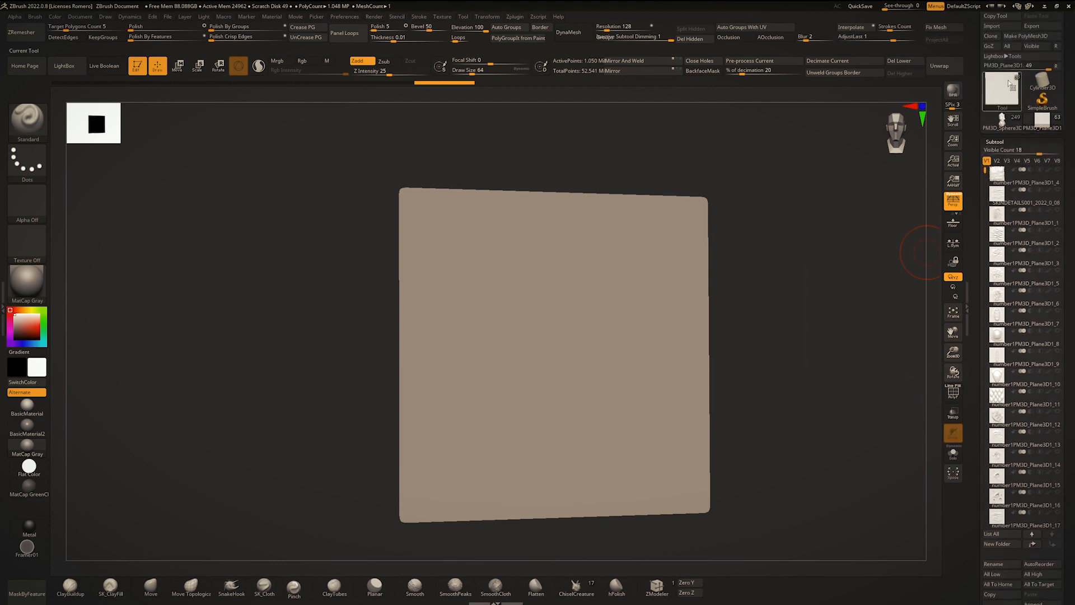
scroll(1003, 93, down, 3)
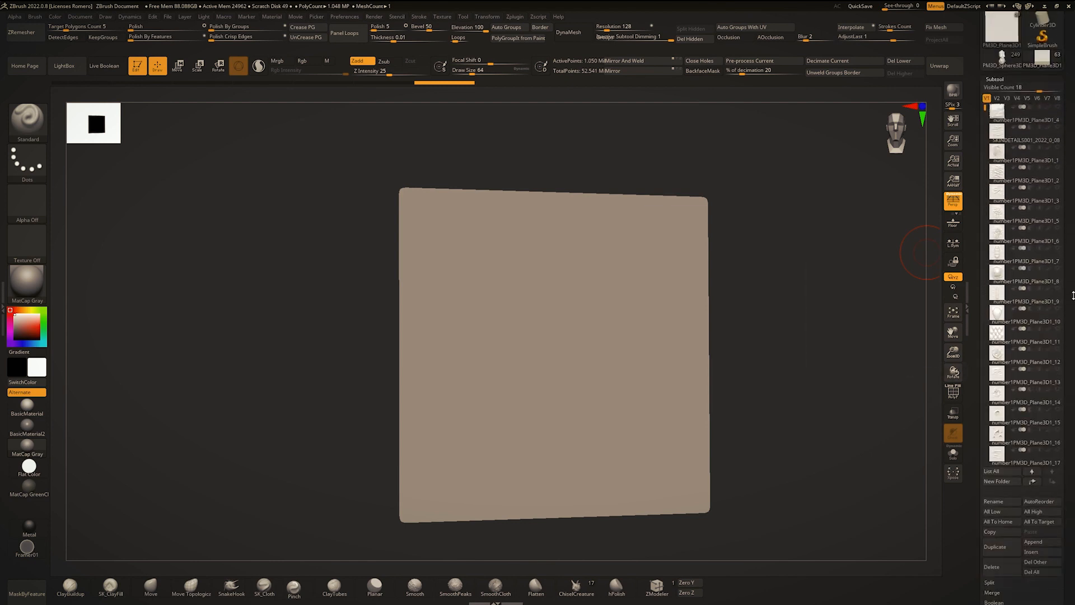
drag(981, 110, 987, 385)
drag(916, 358, 790, 314)
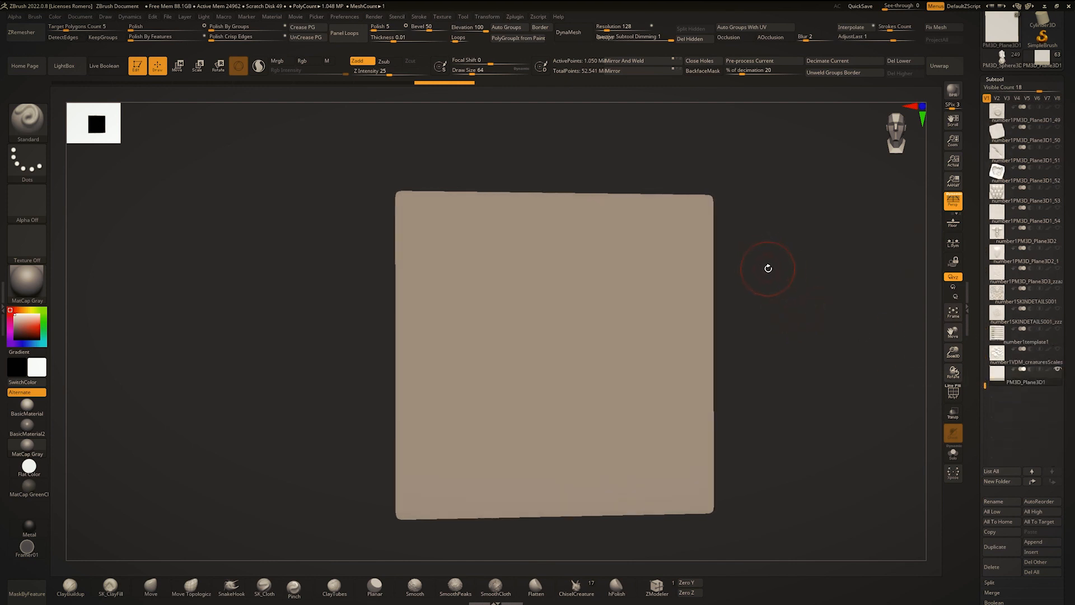
ctrl+right_drag(697, 305, 614, 318)
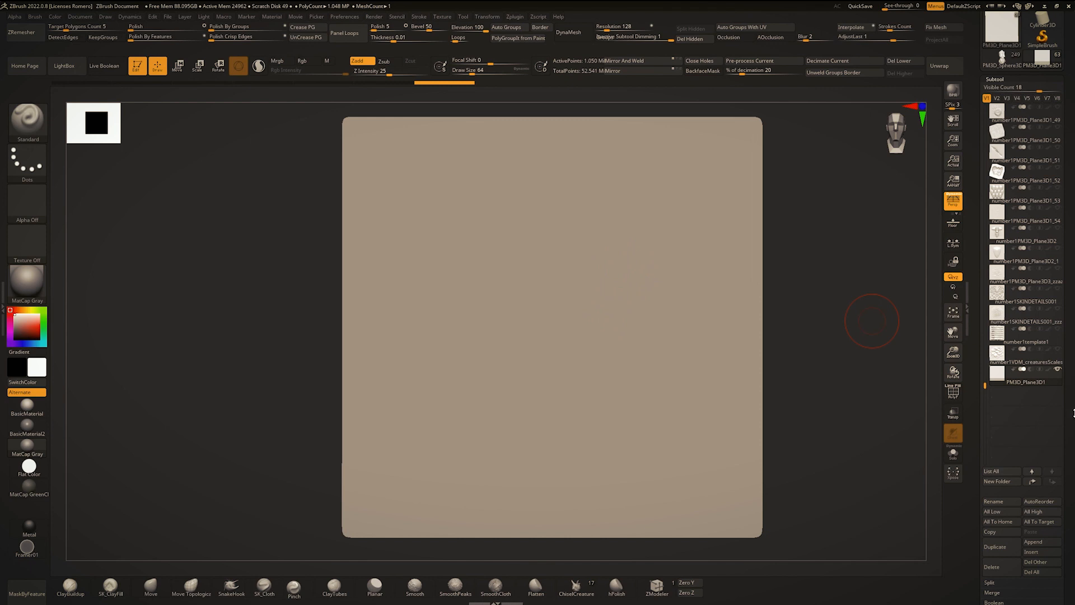
Step: Rename the new plane subtool to Porthole01
click(995, 498)
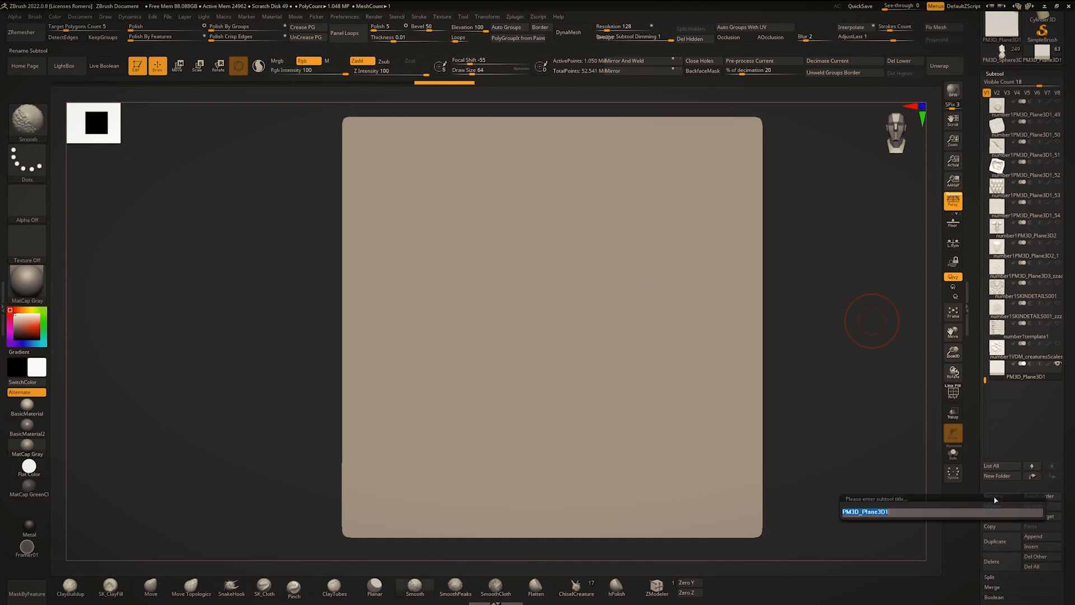
text(Port)
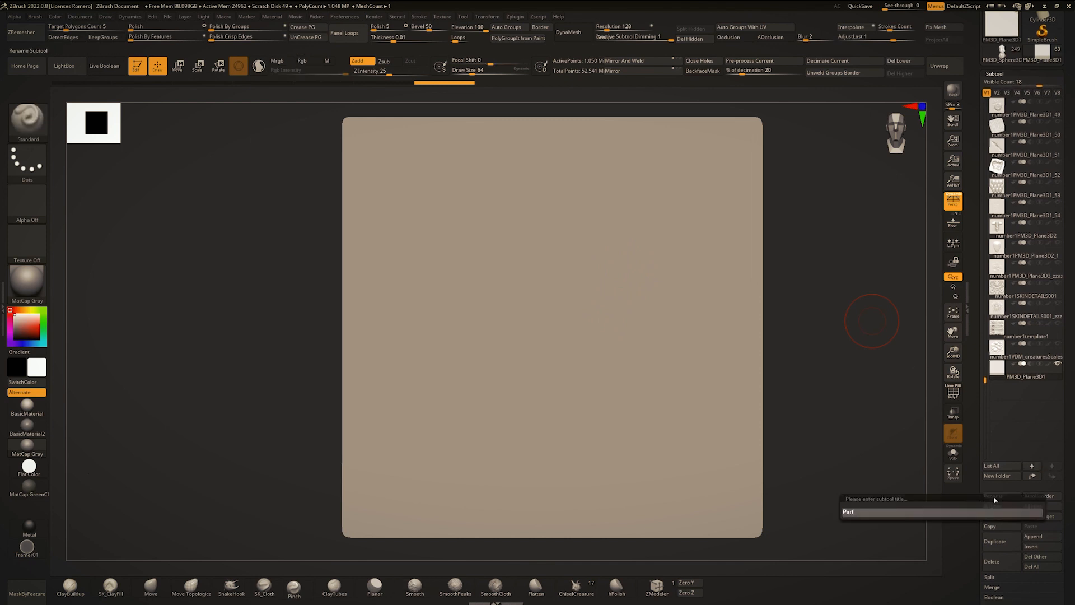
text(hole01)
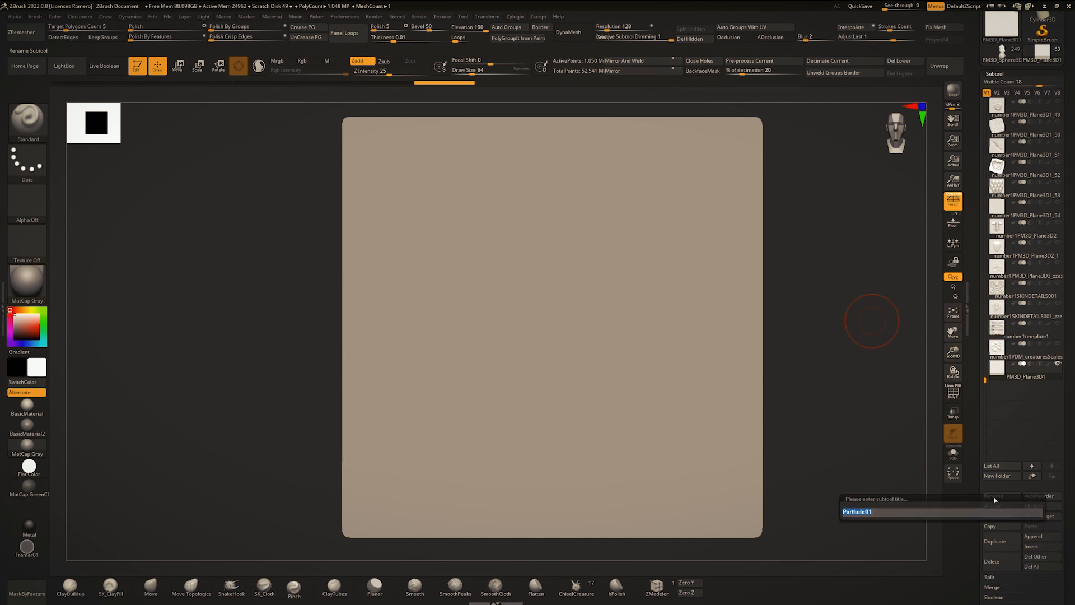
key(Return)
Step: Store a morph target for the flat Porthole01 plane
drag(1074, 510, 1074, 343)
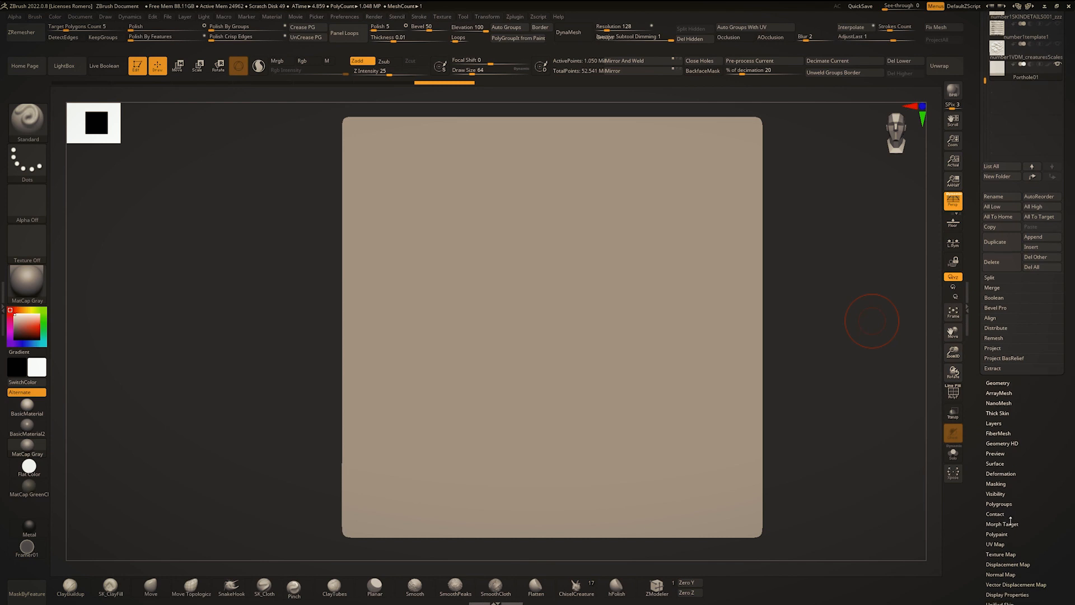
click(1011, 524)
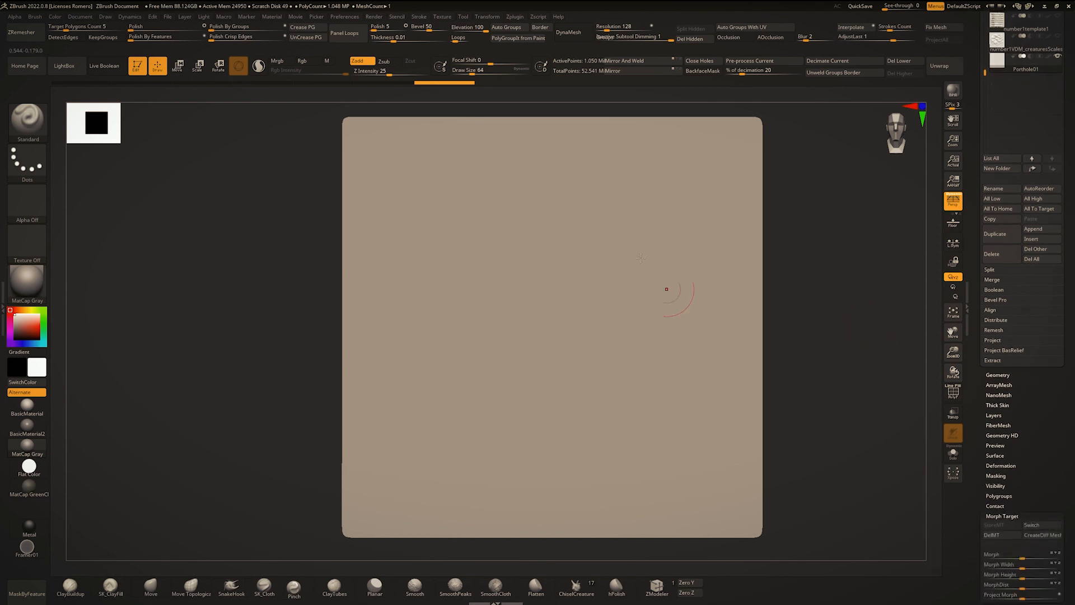
alt+right_drag(666, 288, 604, 298)
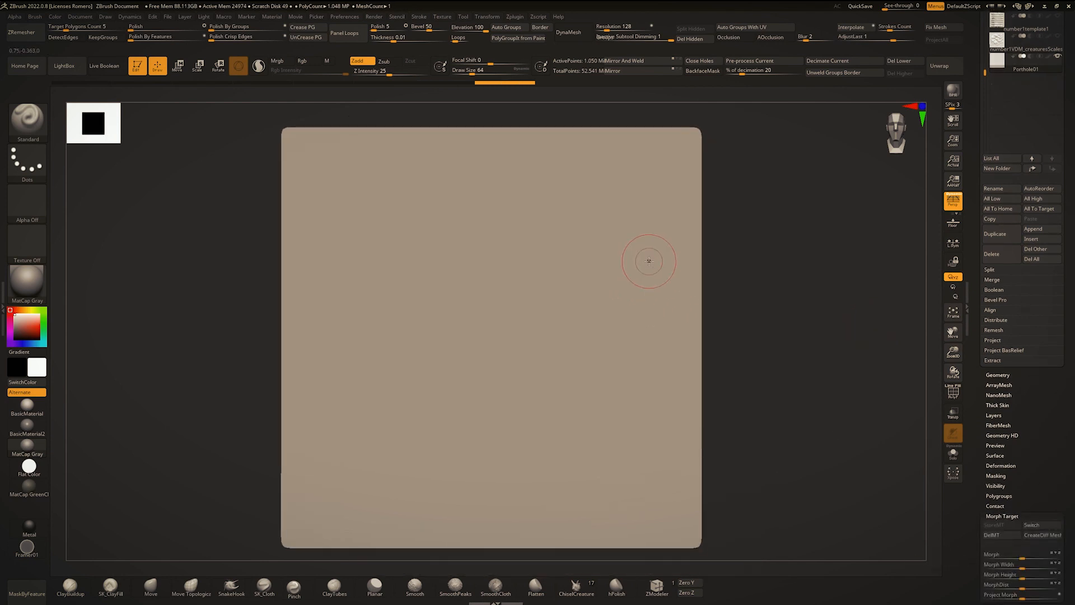
right_drag(628, 200, 535, 197)
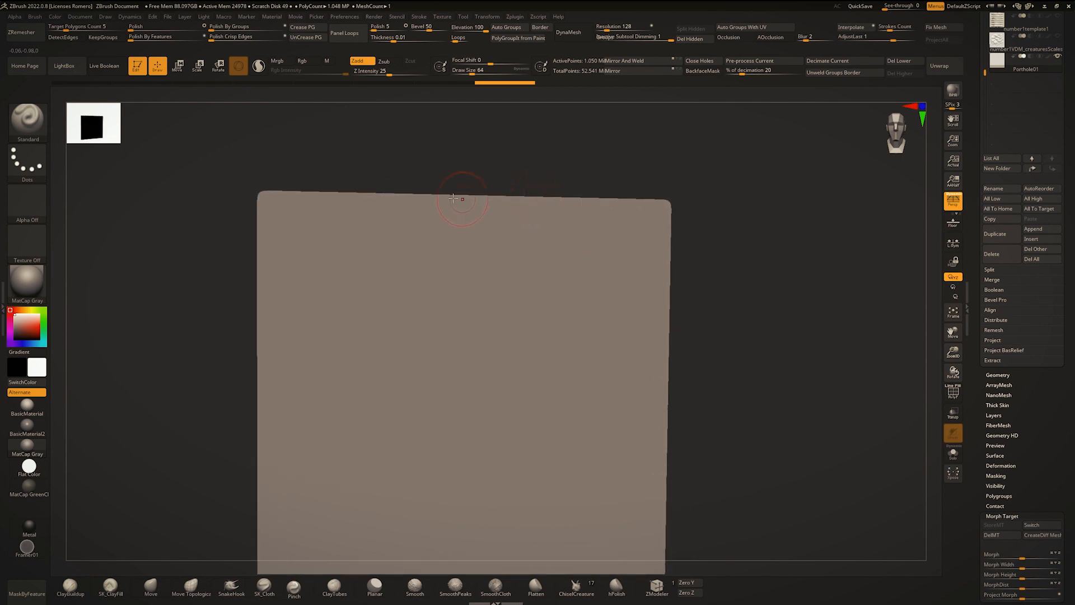
right_drag(310, 196, 397, 164)
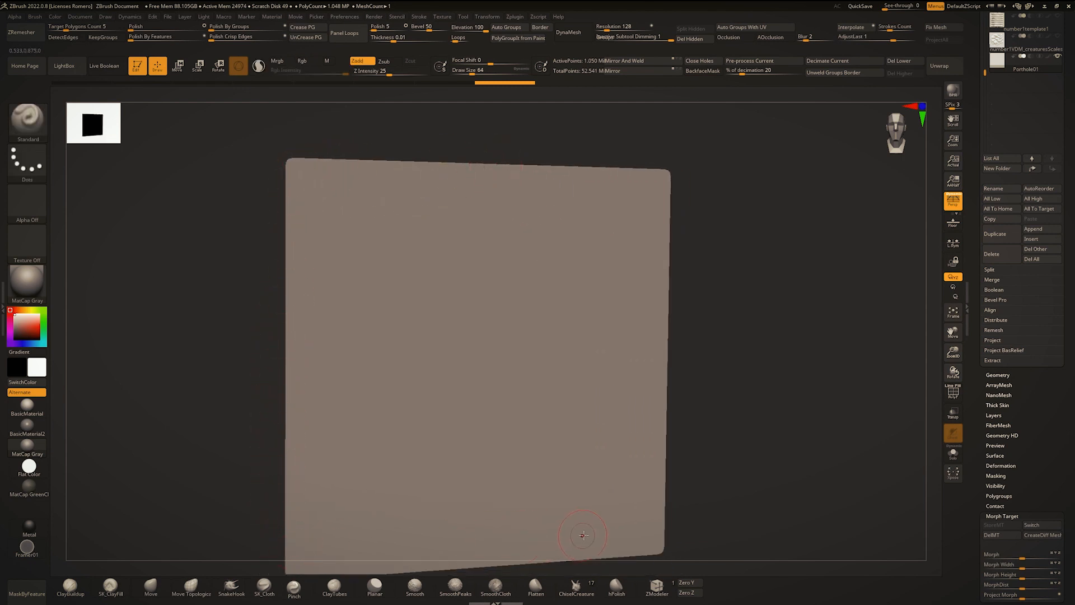
shift+right_drag(654, 208, 645, 202)
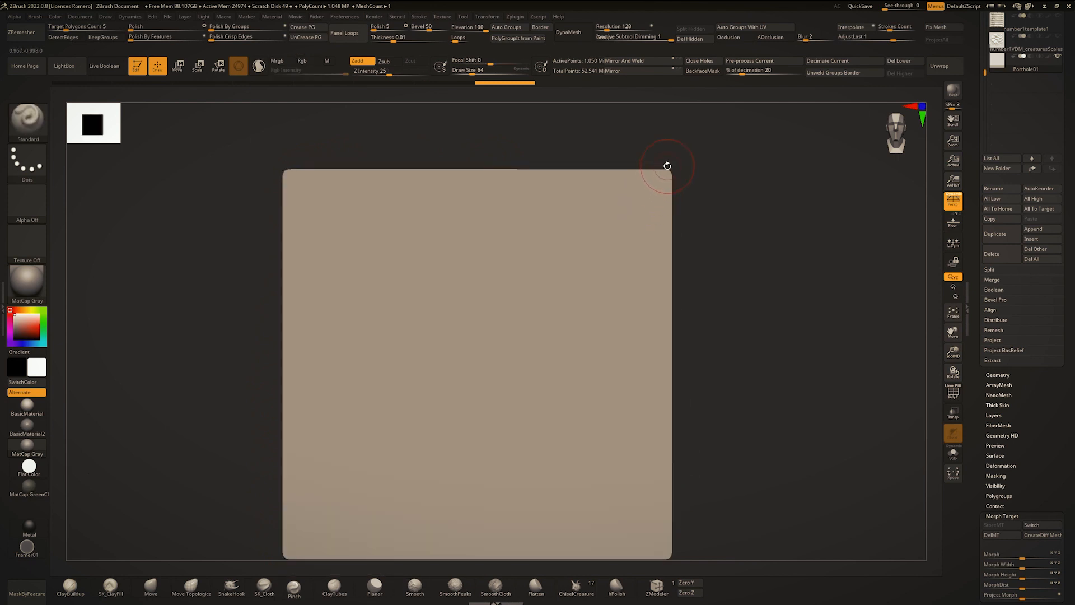
Step: Mask a narrow border along all four edges of the Porthole01 plane
right_drag(470, 189, 271, 141)
ctrl+drag(251, 151, 148, 128)
ctrl+click(799, 168)
key(ctrl+z)
alt+right_drag(394, 206, 295, 425)
ctrl+drag(294, 435, 366, 136)
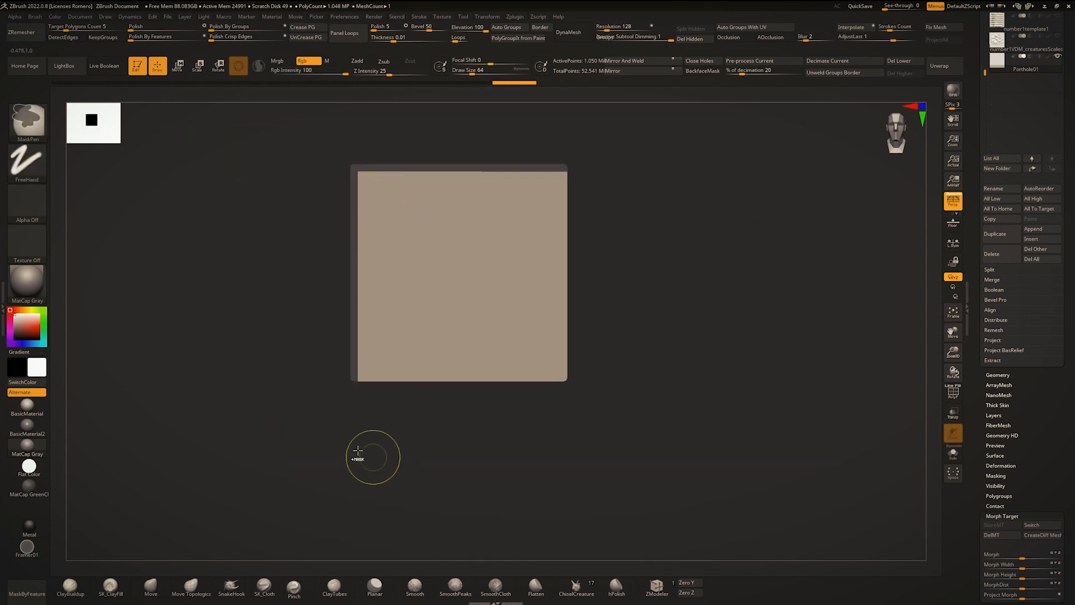
ctrl+drag(340, 440, 633, 372)
ctrl+drag(556, 413, 617, 151)
Step: Soften the border mask on the plane and clear it
mouse_move(618, 178)
alt+right_down()
mouse_move(620, 216)
mouse_move(577, 317)
alt+right_up()
ctrl+click(482, 324)
ctrl+click(482, 325)
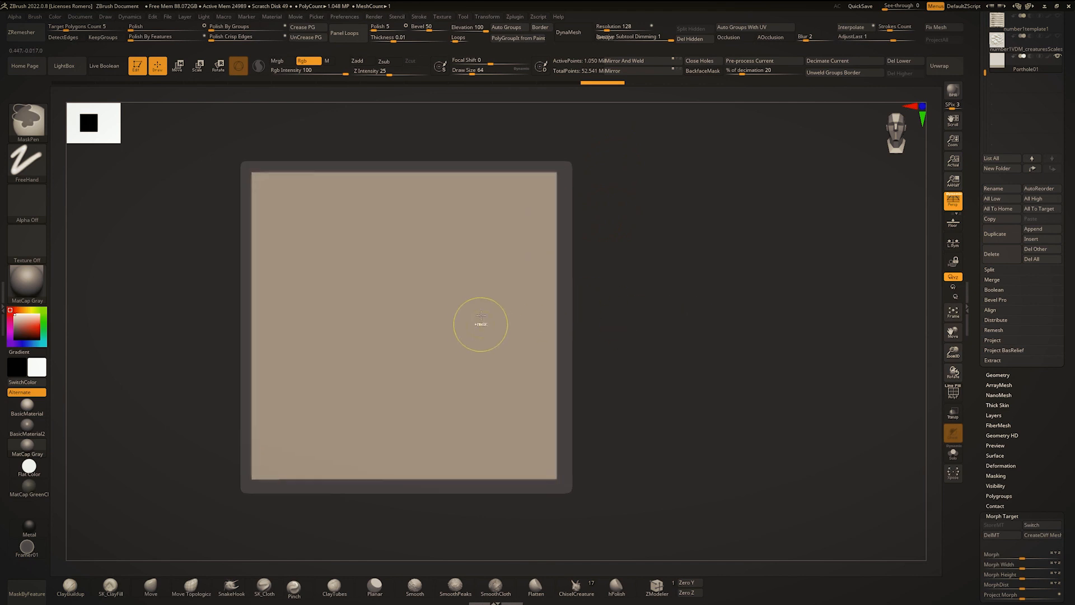
ctrl+drag(696, 350, 722, 291)
Step: Choose the Morph brush for the Porthole01 plane
alt+right_drag(672, 271, 710, 261)
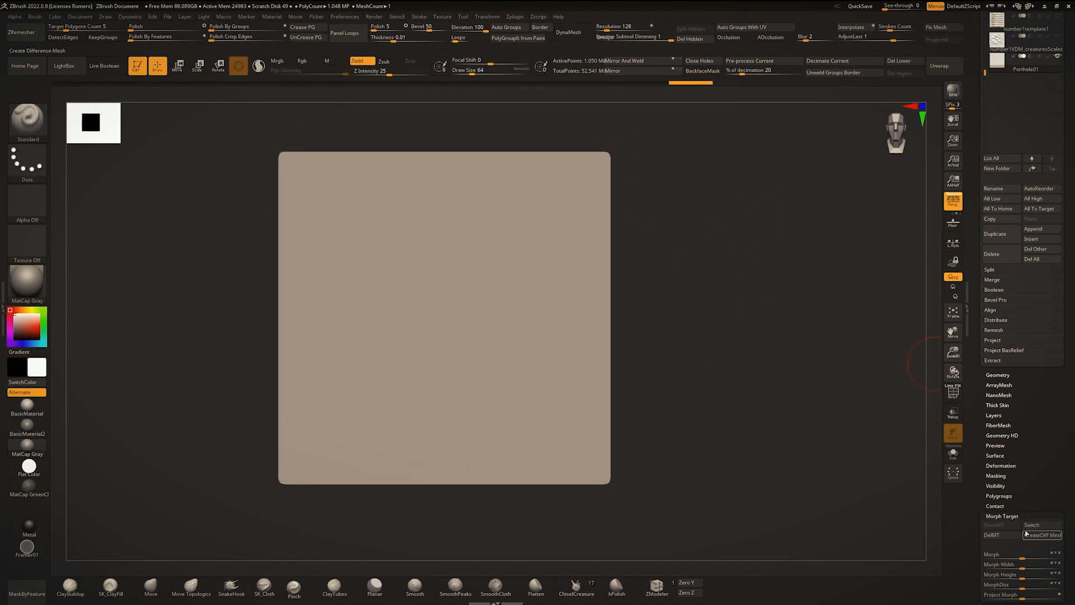
alt+right_drag(646, 351, 660, 385)
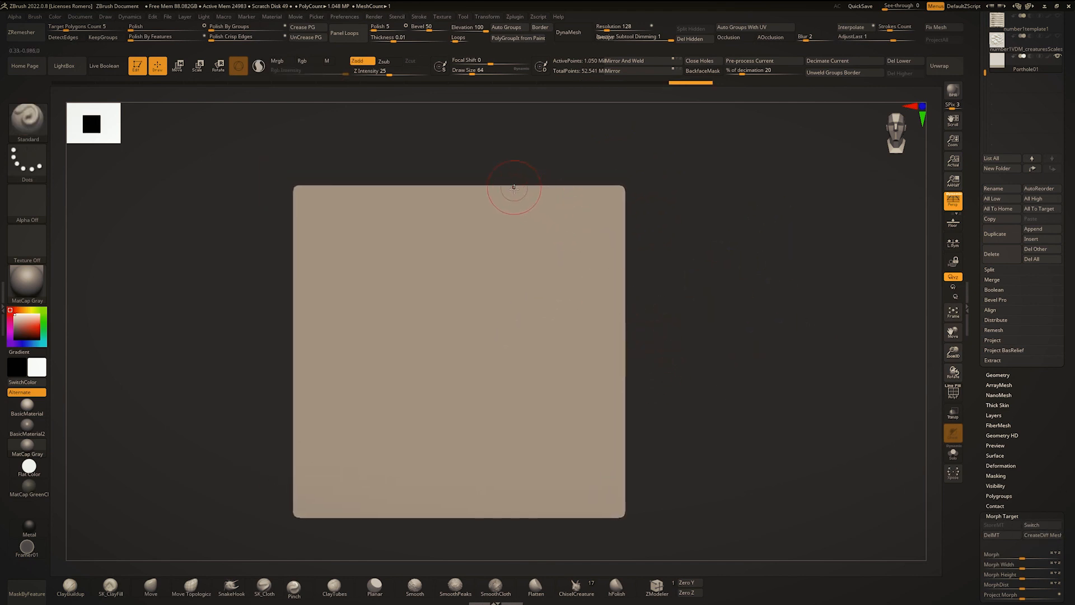
ctrl+right_drag(513, 188, 560, 233)
key(b)
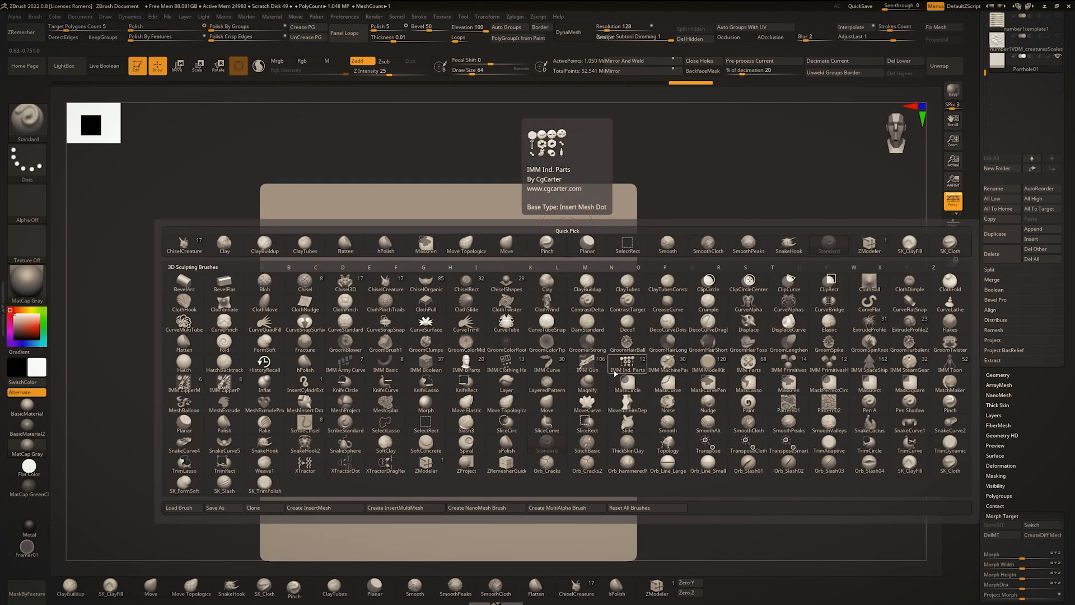
click(428, 405)
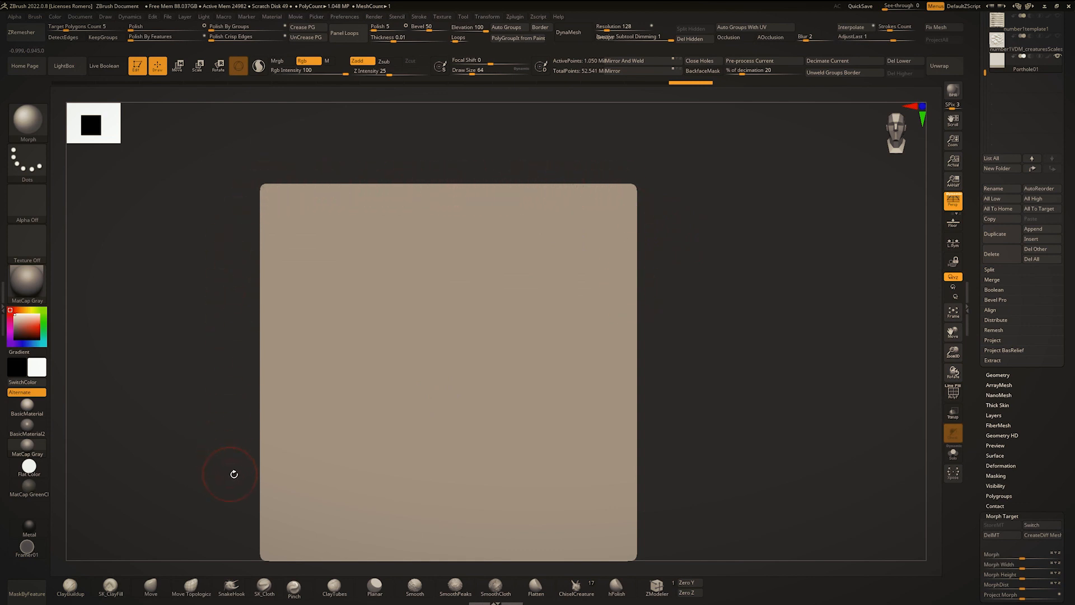
alt+right_drag(418, 356, 432, 339)
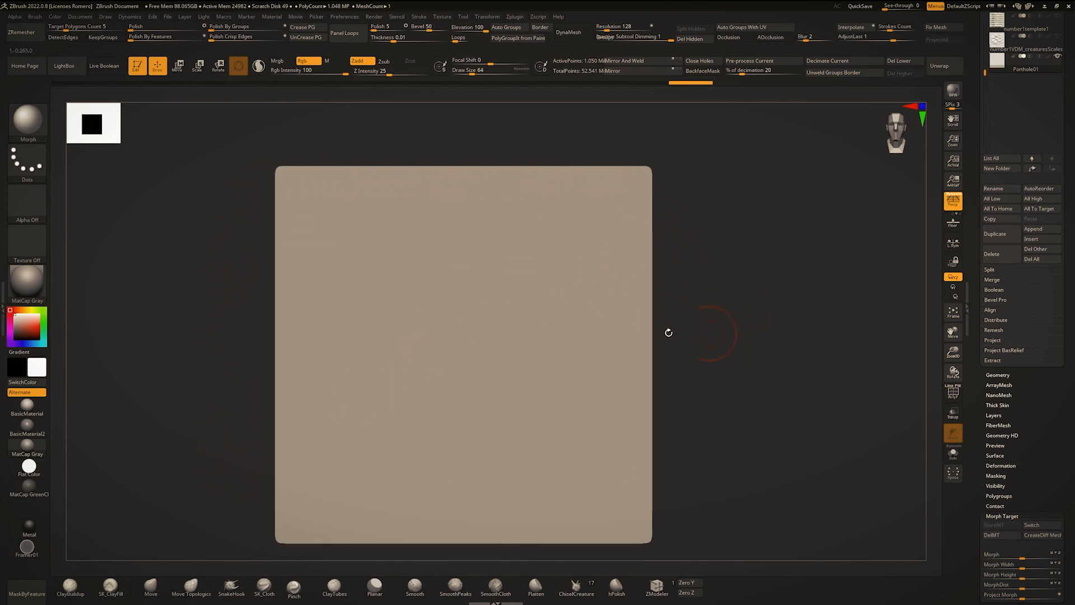
alt+right_drag(575, 327, 598, 300)
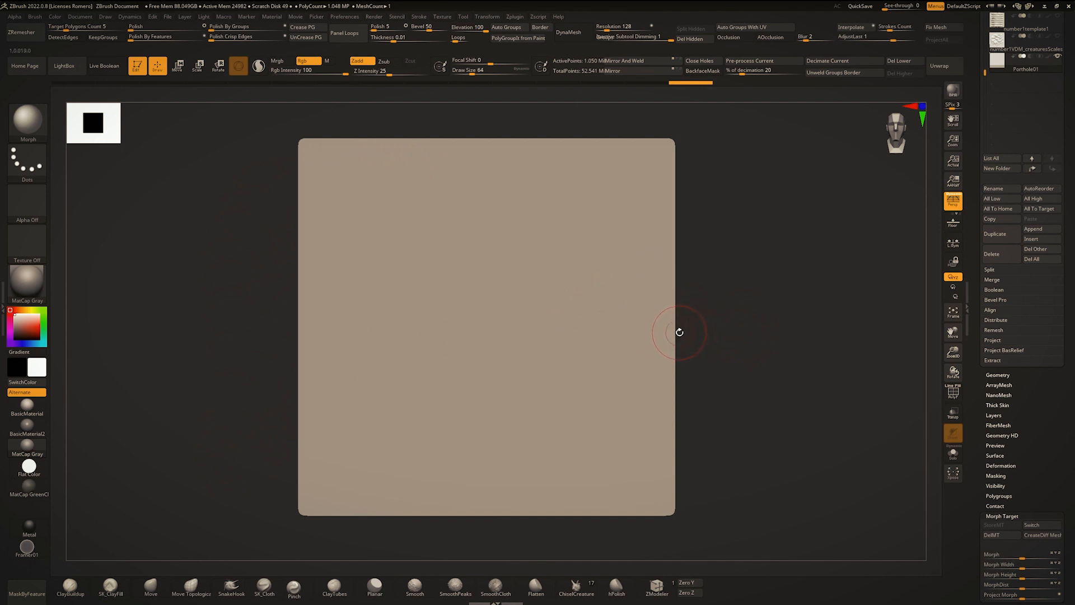
alt+right_drag(475, 245, 497, 273)
alt+right_drag(497, 273, 502, 287)
right_drag(819, 157, 602, 295)
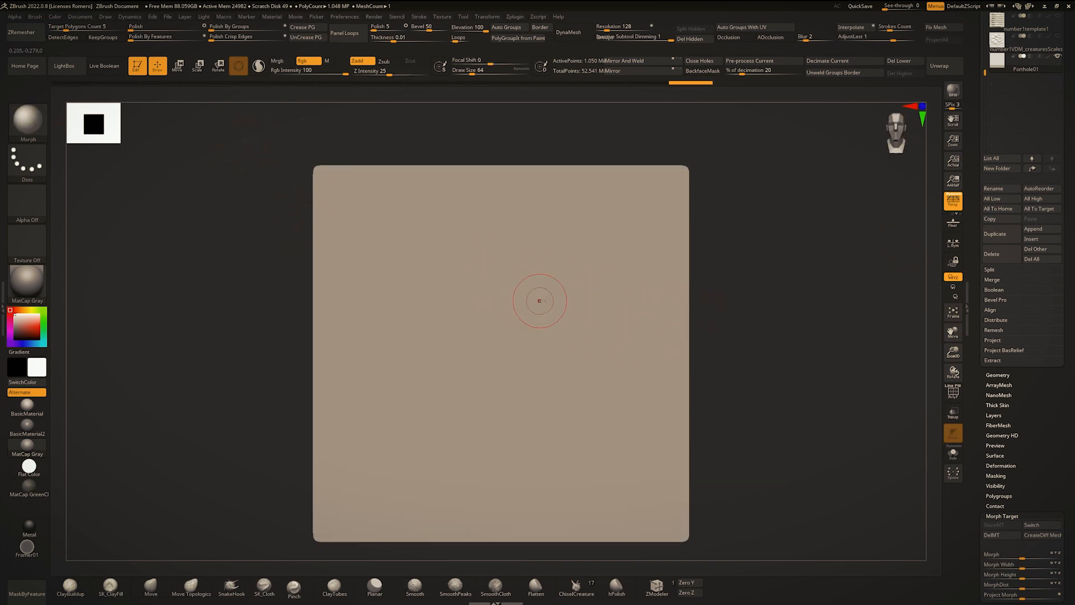
alt+right_drag(545, 301, 538, 343)
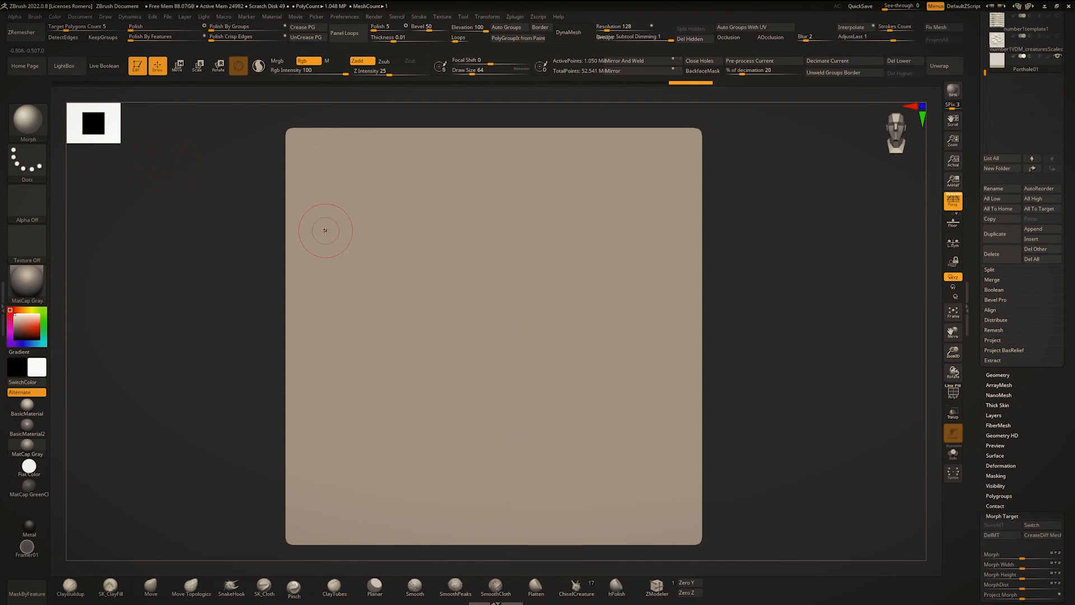
Step: Look up the Create MultiAlpha Brush command among the brush creation options
key(b)
click(35, 16)
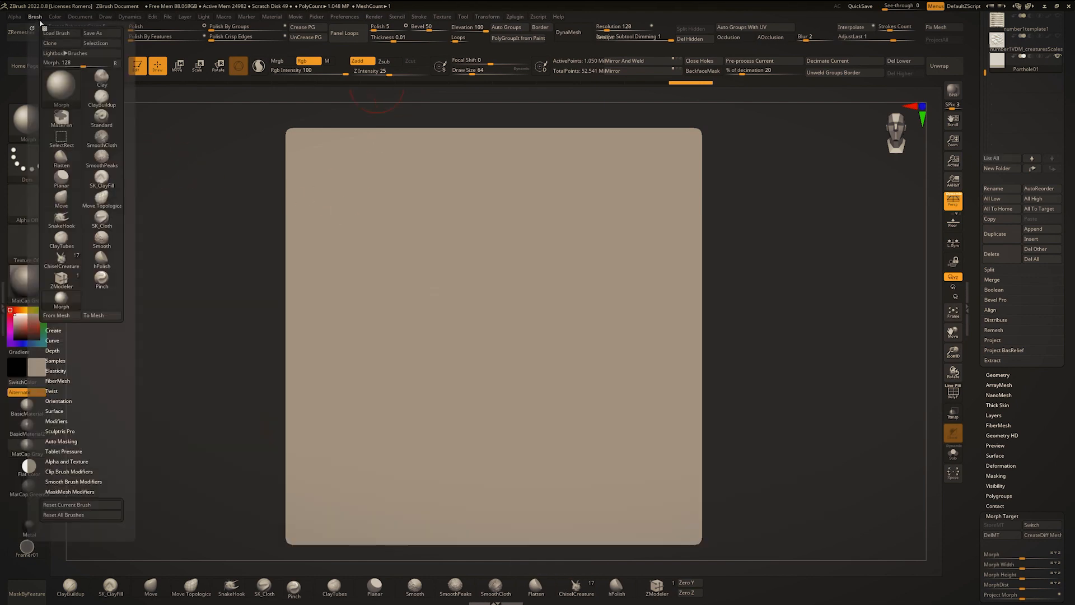
click(54, 331)
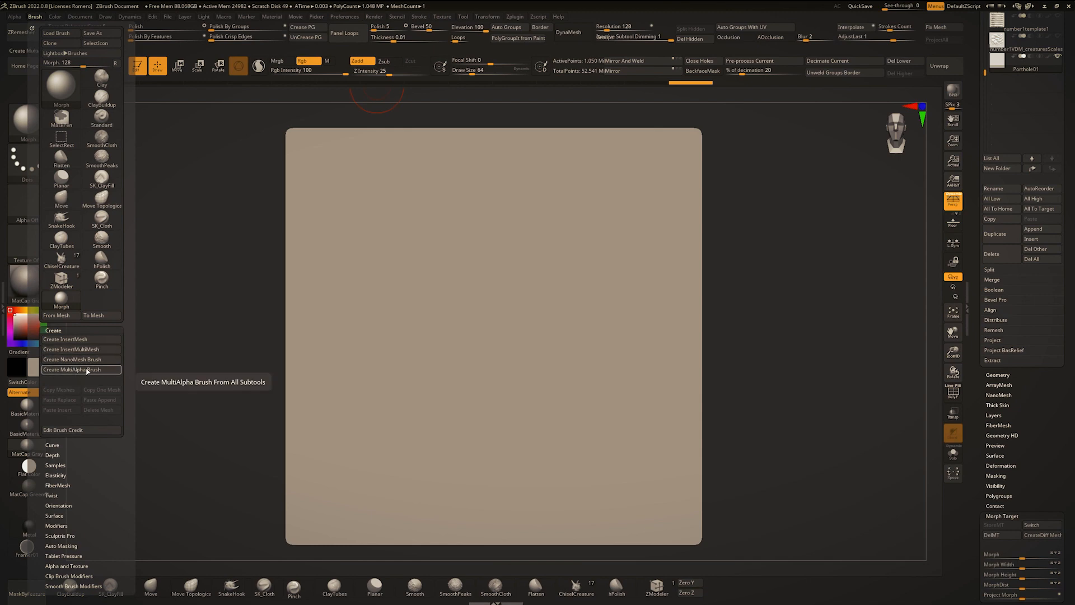
click(64, 370)
Step: Stamp four Teeth2 details of different sizes across the plane with the ChiselCreature brush
click(27, 120)
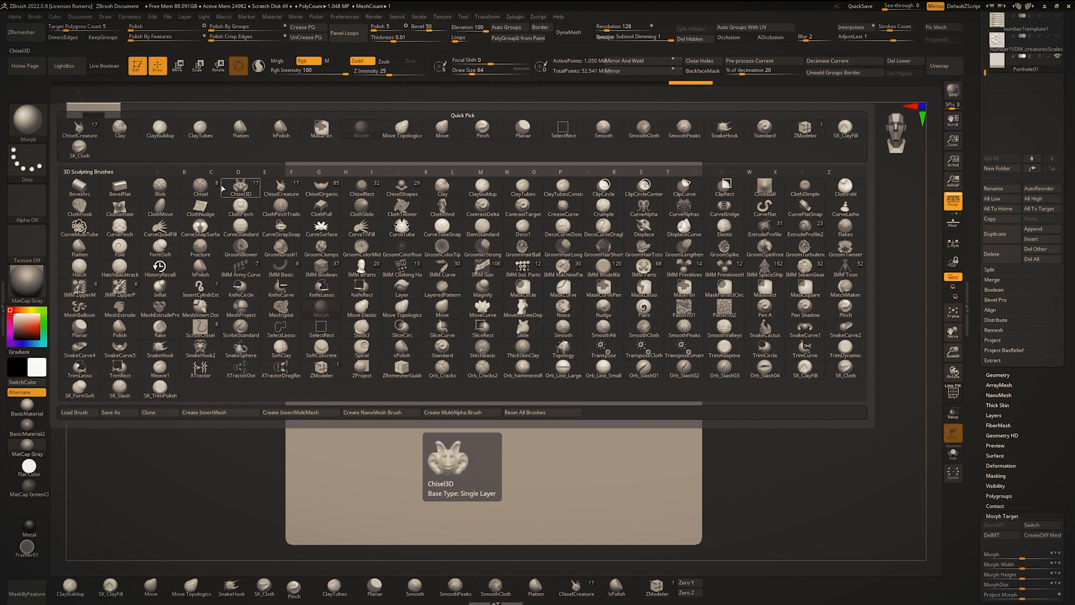
click(281, 189)
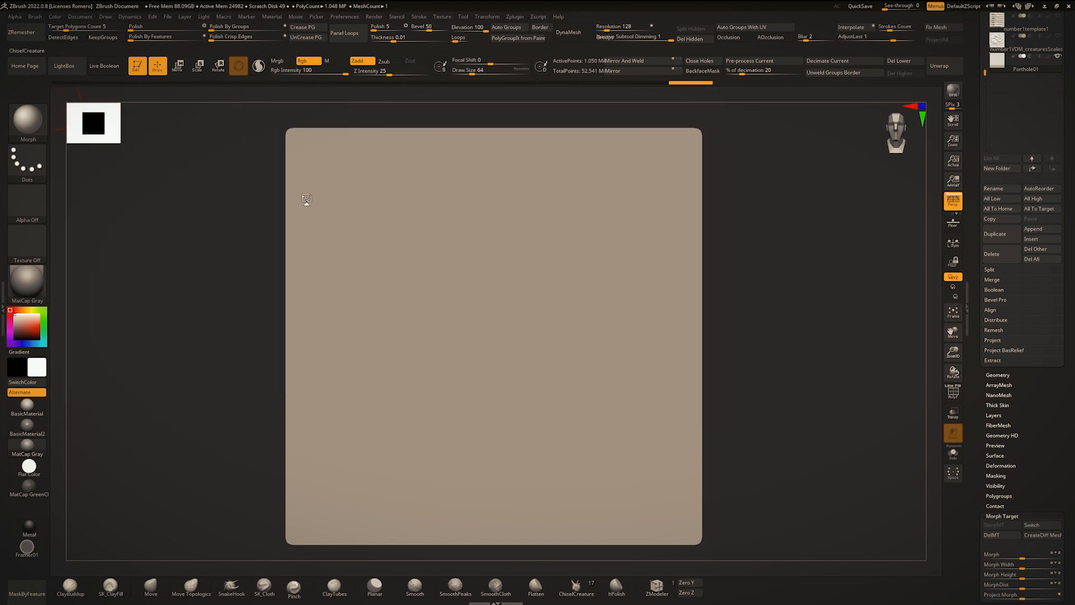
key(b)
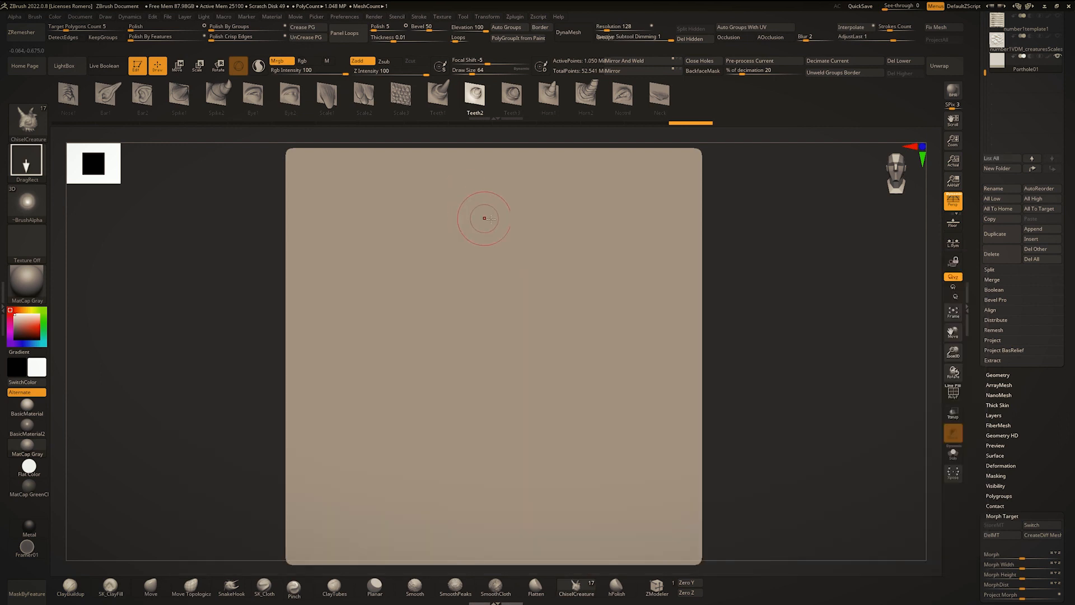
drag(380, 317, 507, 336)
drag(488, 406, 594, 431)
drag(541, 209, 584, 220)
drag(552, 315, 633, 314)
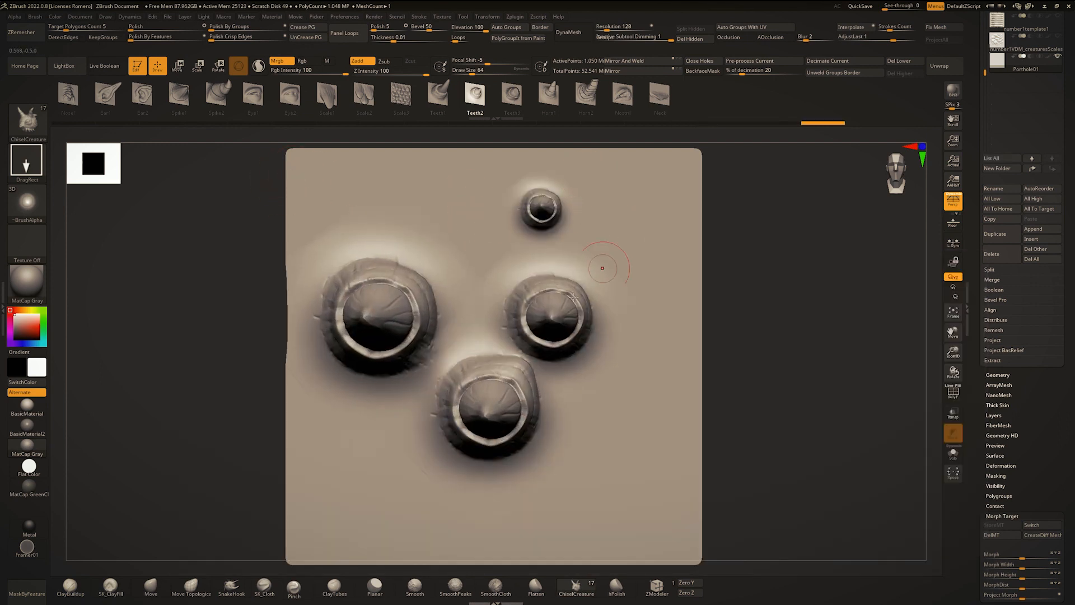
right_drag(605, 269, 549, 283)
Step: Undo all the Teeth2 stamps on the plane
key(ctrl+z)
key(ctrl+z)
key(ctrl+z)
key(ctrl+z)
key(ctrl+z)
key(ctrl+z)
key(ctrl+z)
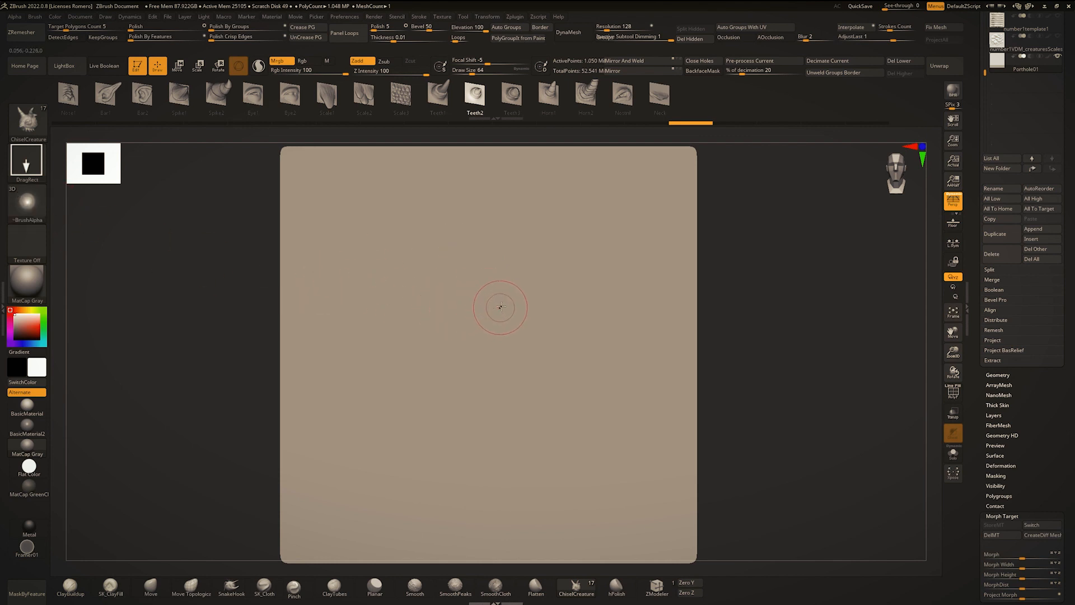
Step: Sculpt overlapping raised freehand strokes across the middle of the plane with the Standard brush
mouse_move(14, 195)
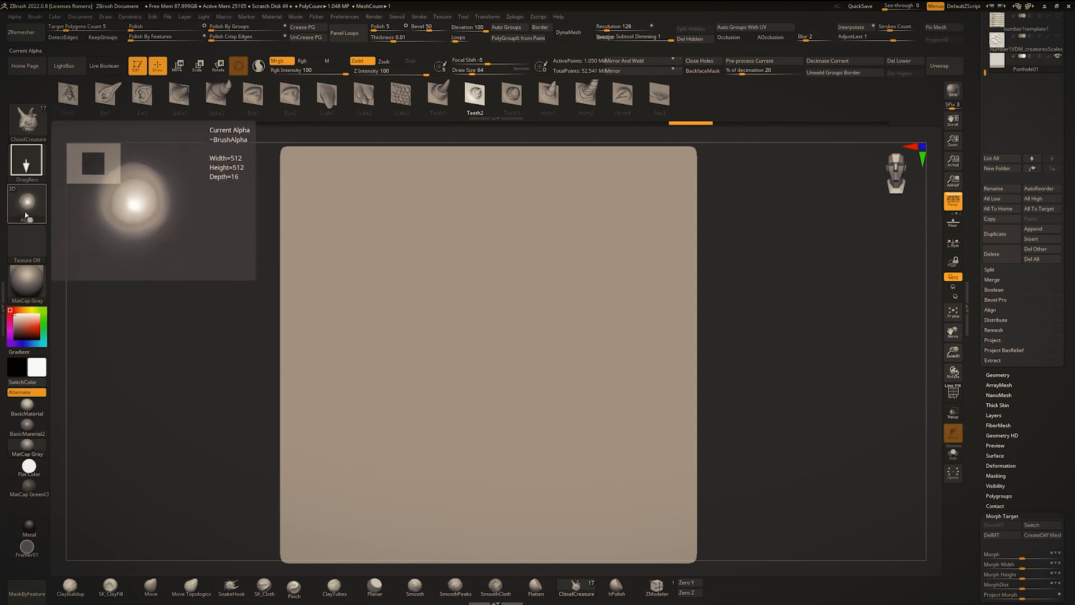
right_drag(358, 238, 449, 241)
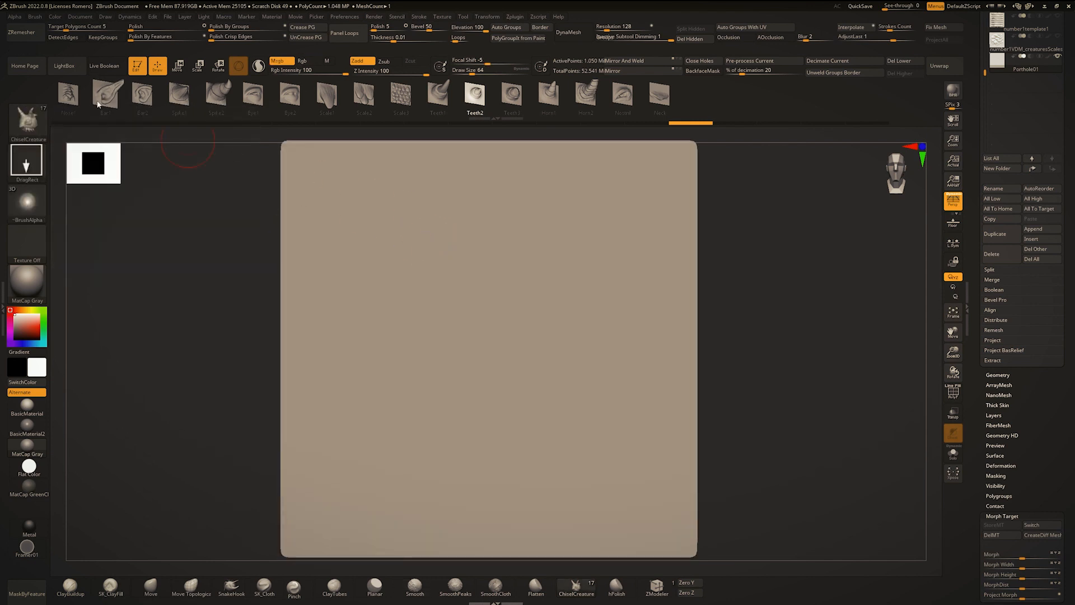
key(b)
key(s)
key(t)
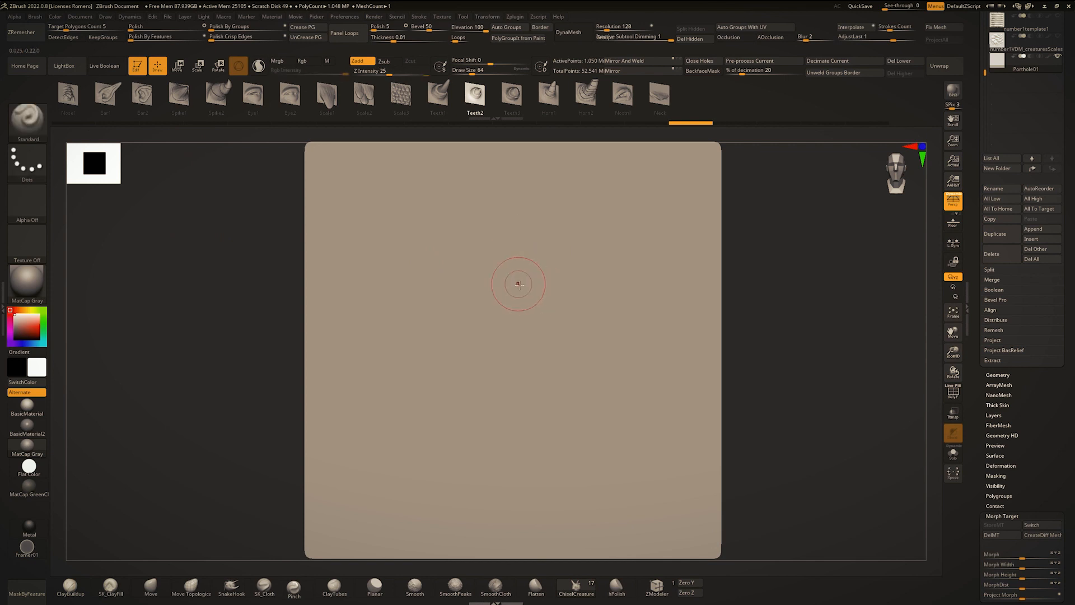
drag(521, 303, 465, 431)
mouse_move(633, 300)
mouse_down()
mouse_move(563, 385)
mouse_move(439, 290)
mouse_move(579, 314)
mouse_up()
mouse_move(559, 266)
alt+right_down()
mouse_move(592, 320)
mouse_move(578, 303)
alt+right_up()
Step: Create a MultiAlpha brush from all subtools, using ChiselCreature as the base brush
click(38, 18)
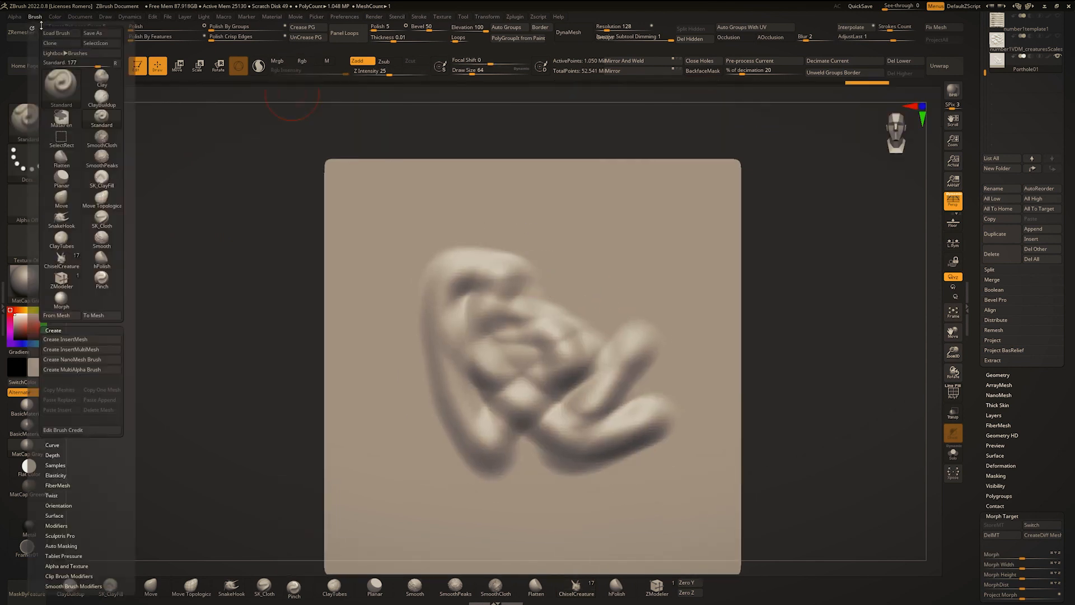
click(84, 284)
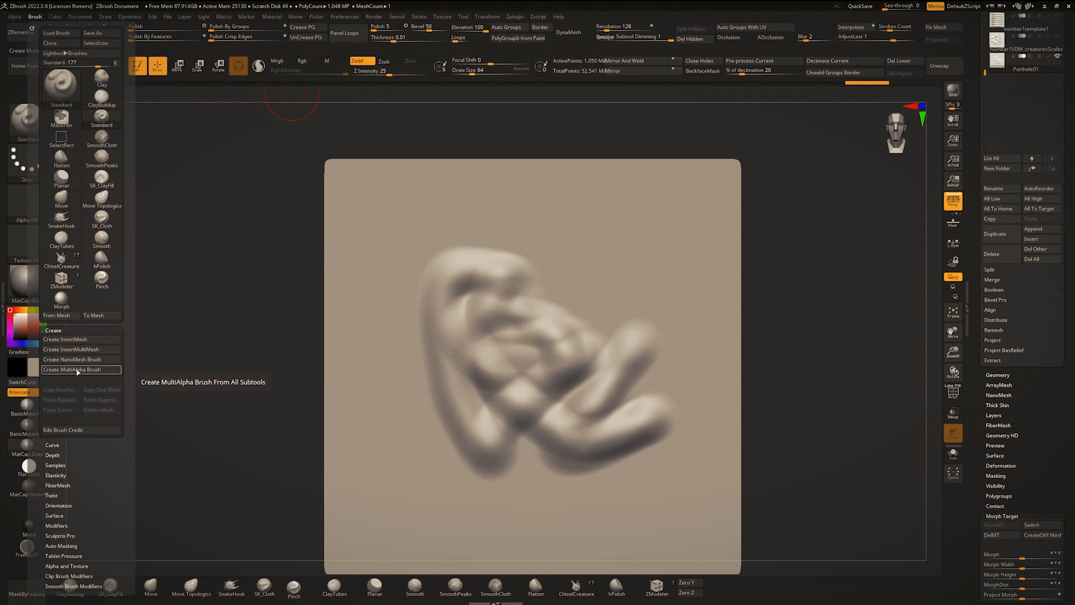
click(570, 585)
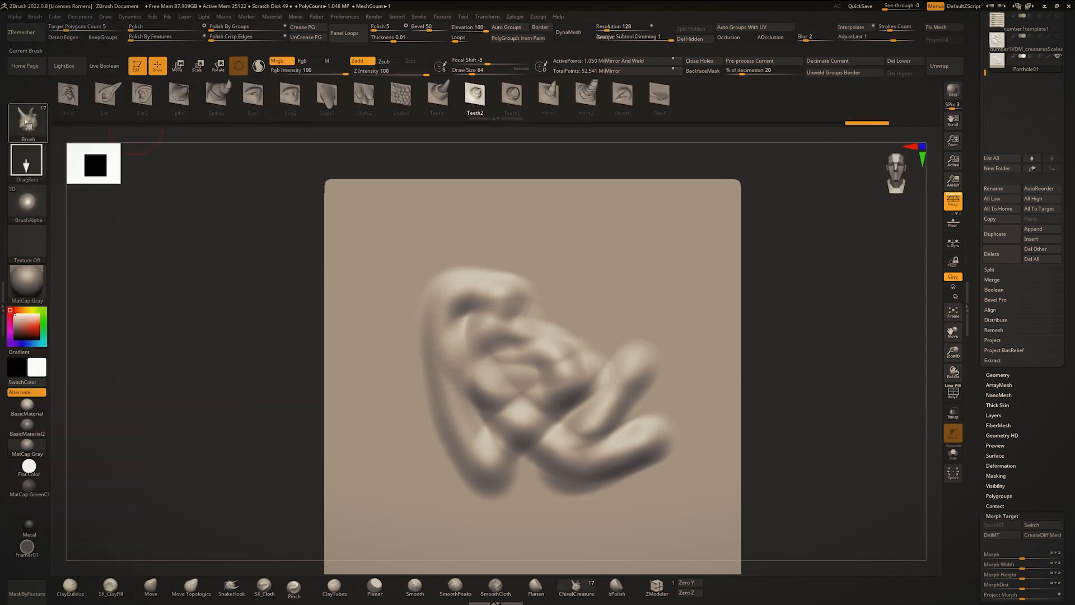
click(25, 122)
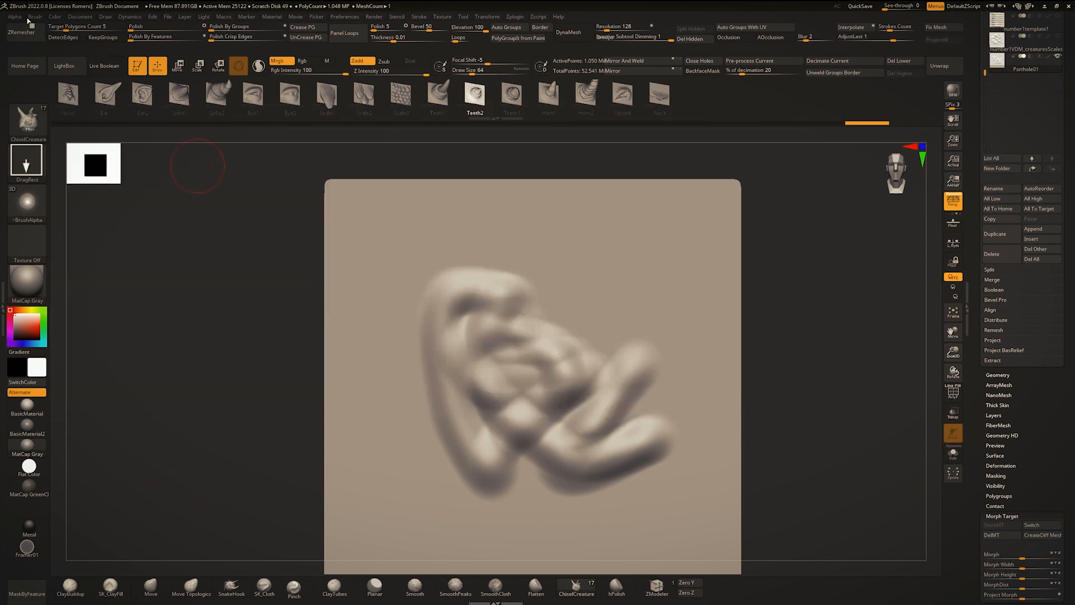
click(35, 17)
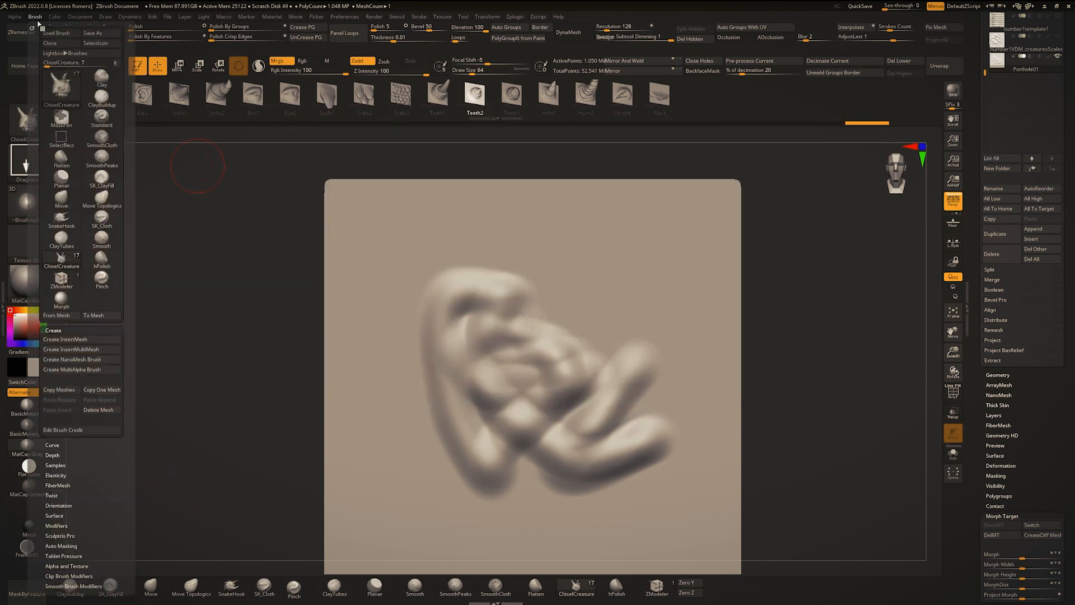
click(100, 371)
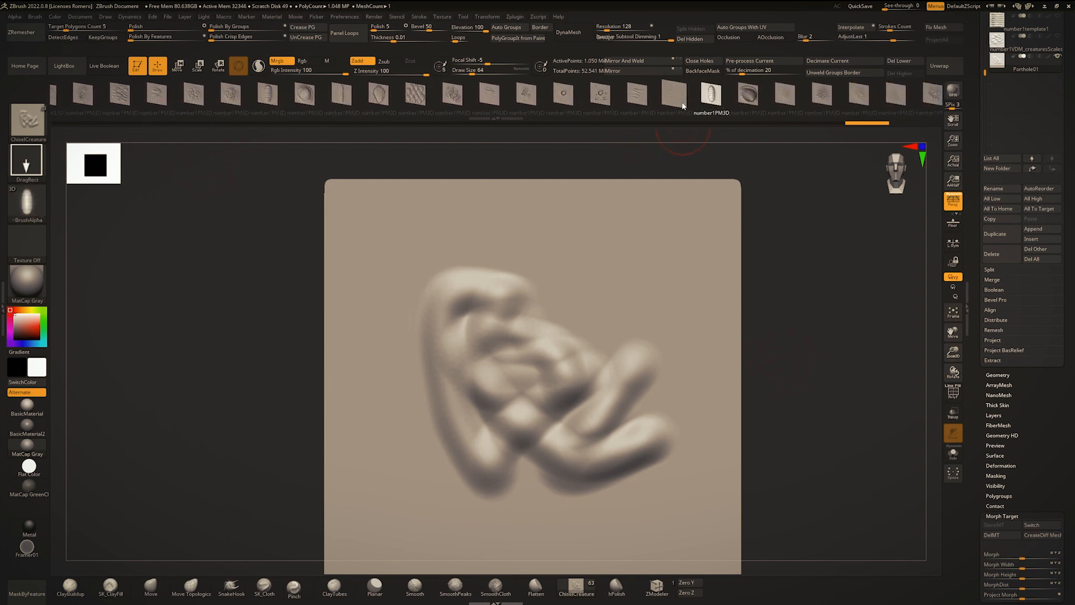
Step: Test the new MultiAlpha brush by stamping the ribbed oval number1PM3D detail over the sculpted strokes, and undo the stamps
scroll(1074, 442, up, 10)
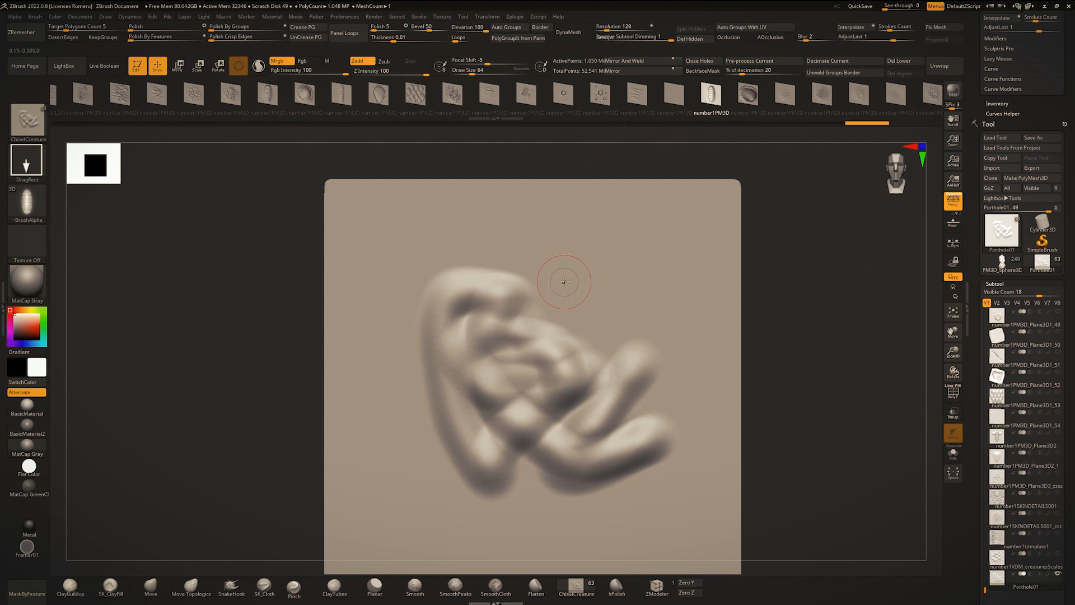
drag(564, 282, 633, 324)
drag(493, 365, 538, 415)
key(ctrl+z)
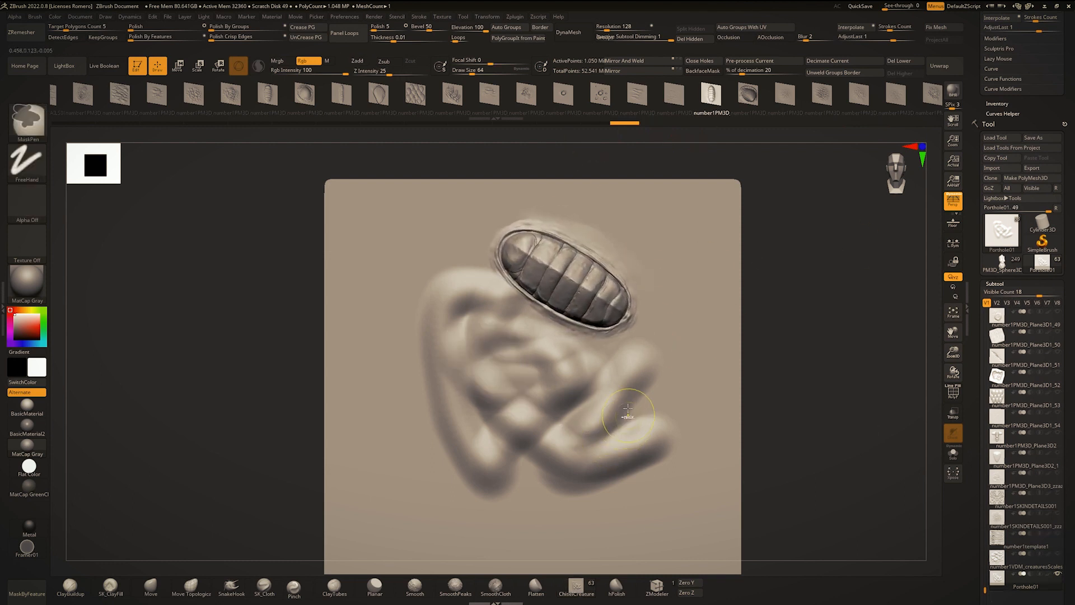
key(ctrl+z)
Step: Make SKINDETAILS001_2022_0_08 the active subtool and frame its wrinkled plane
right_drag(582, 306, 567, 295)
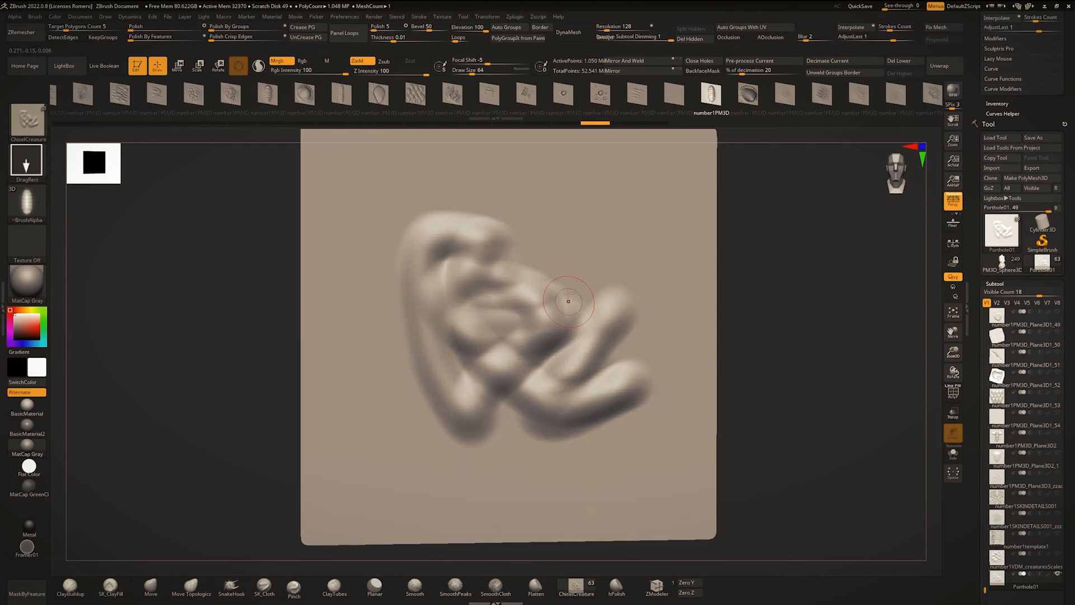
key(m)
click(434, 283)
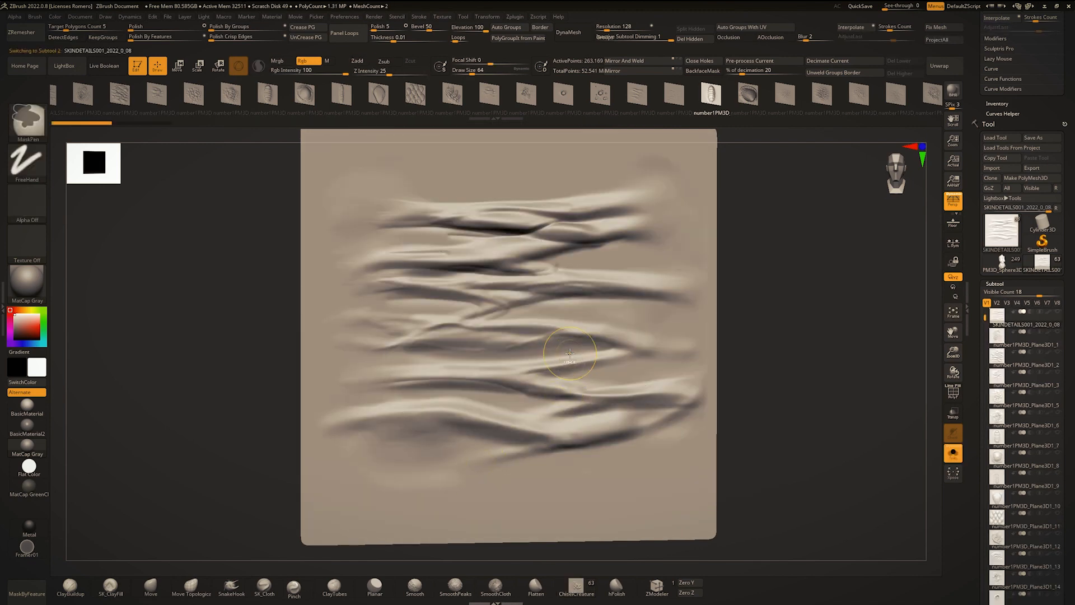
ctrl+right_drag(583, 358, 523, 363)
right_drag(541, 261, 533, 258)
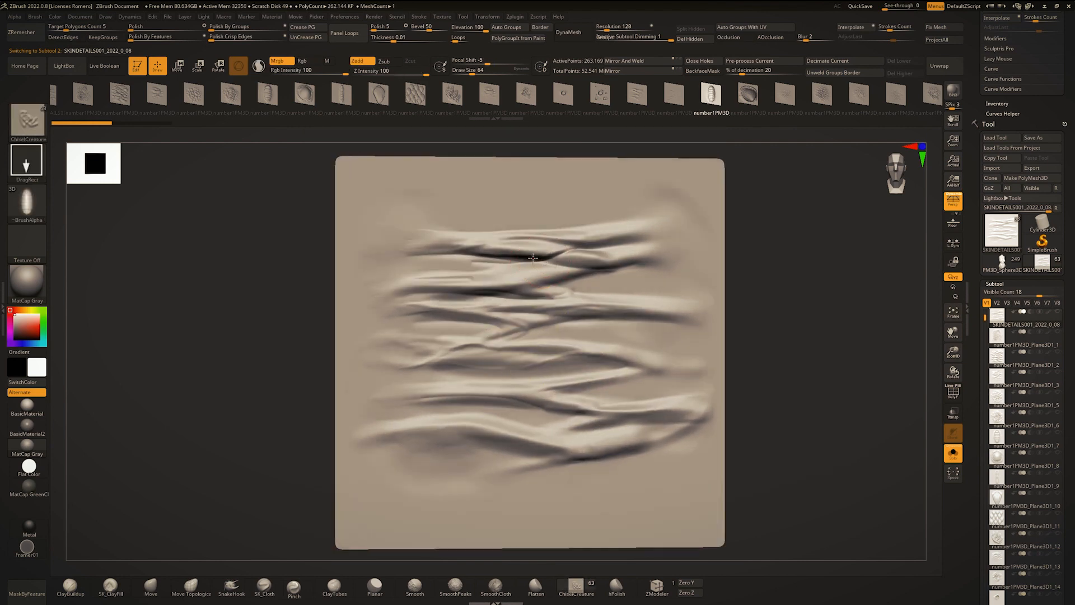
Step: Make Porthole01 the active subtool and stamp four ribbed ovals of different sizes across its plane
key(m)
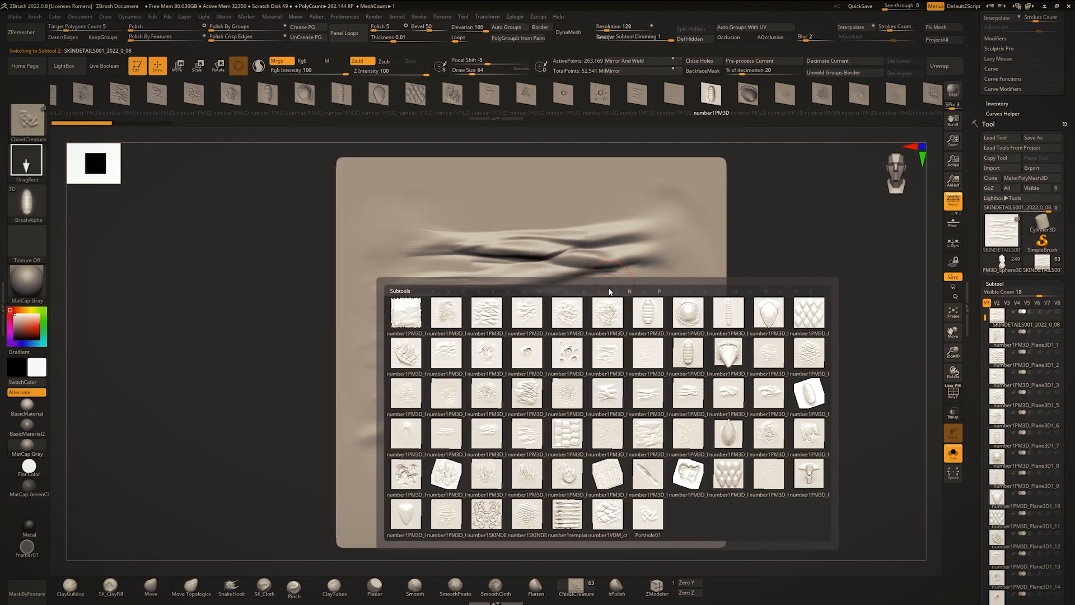
click(649, 515)
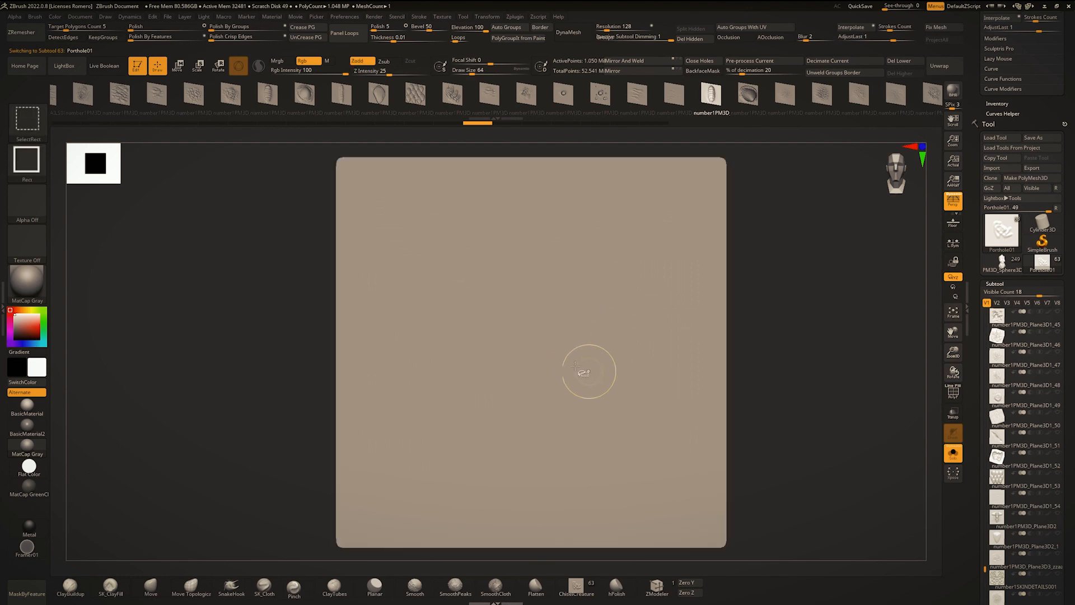
drag(474, 300, 555, 382)
drag(616, 296, 623, 370)
drag(570, 454, 563, 482)
drag(356, 435, 343, 473)
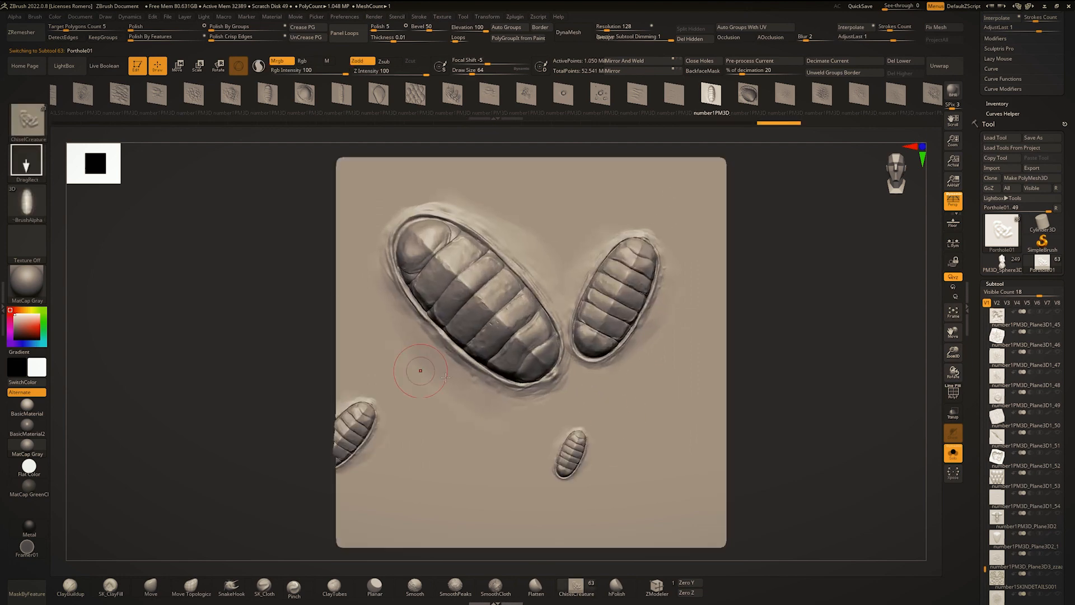
drag(761, 336, 602, 329)
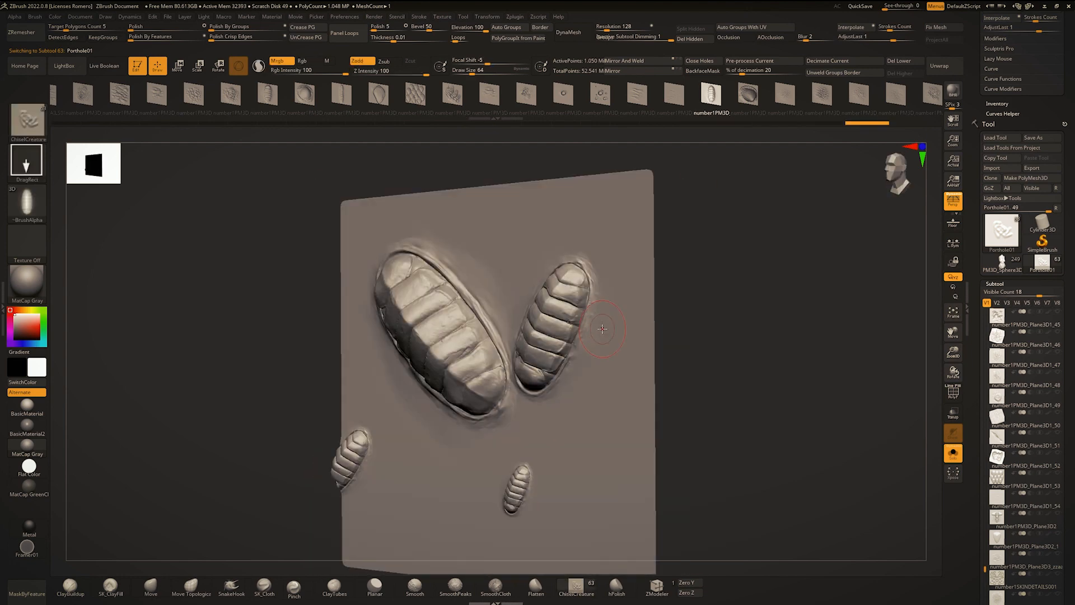
Step: Test the stacked-block detail of the MultiAlpha brush with stamps on the plane, and undo every stamp back to the flat surface
key(b)
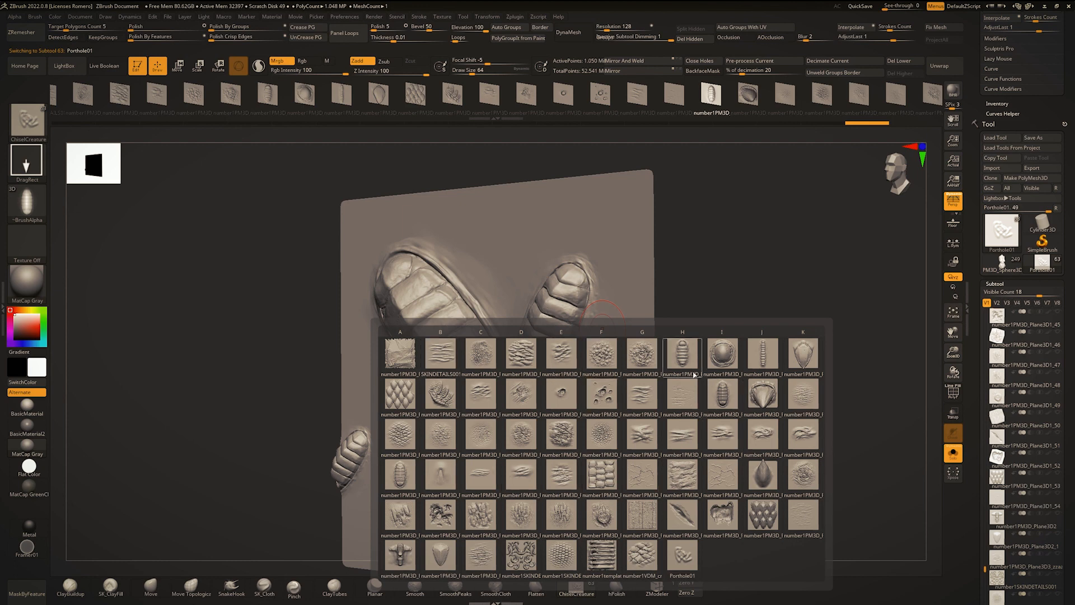
click(611, 478)
drag(562, 371, 589, 476)
drag(700, 476, 784, 459)
drag(414, 368, 421, 413)
drag(472, 373, 488, 467)
key(ctrl+z)
key(ctrl+z)
key(ctrl+z)
key(ctrl+z)
key(ctrl+z)
key(ctrl+z)
key(ctrl+z)
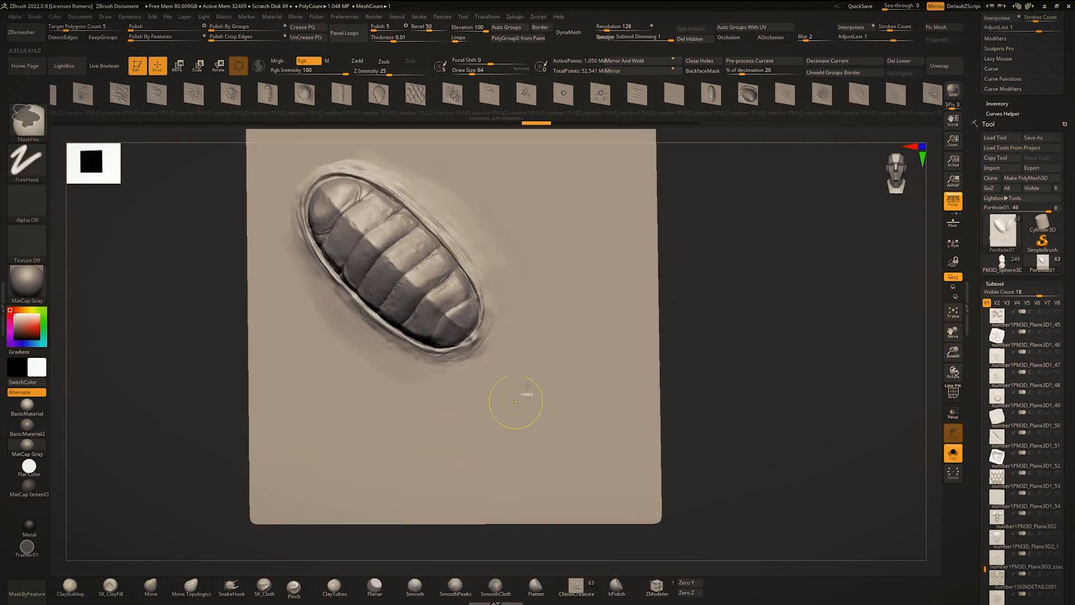
key(ctrl+z)
Step: Test the SKINDETAILS001 wrinkle detail with overlapping stamps on the Porthole01 plane, and undo them all
key(m)
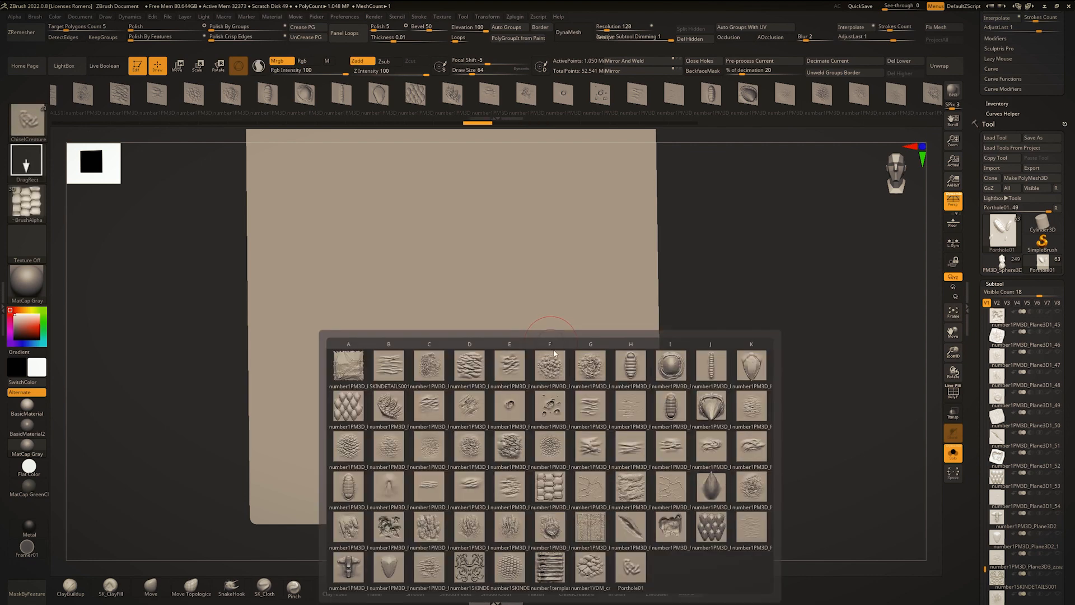
click(392, 371)
drag(432, 288, 409, 286)
drag(392, 395, 350, 486)
drag(526, 246, 544, 315)
drag(459, 334, 481, 312)
right_drag(485, 309, 517, 292)
key(ctrl+z)
key(ctrl+z)
key(ctrl+z)
key(ctrl+z)
key(ctrl+z)
key(ctrl+z)
key(ctrl+z)
key(ctrl+z)
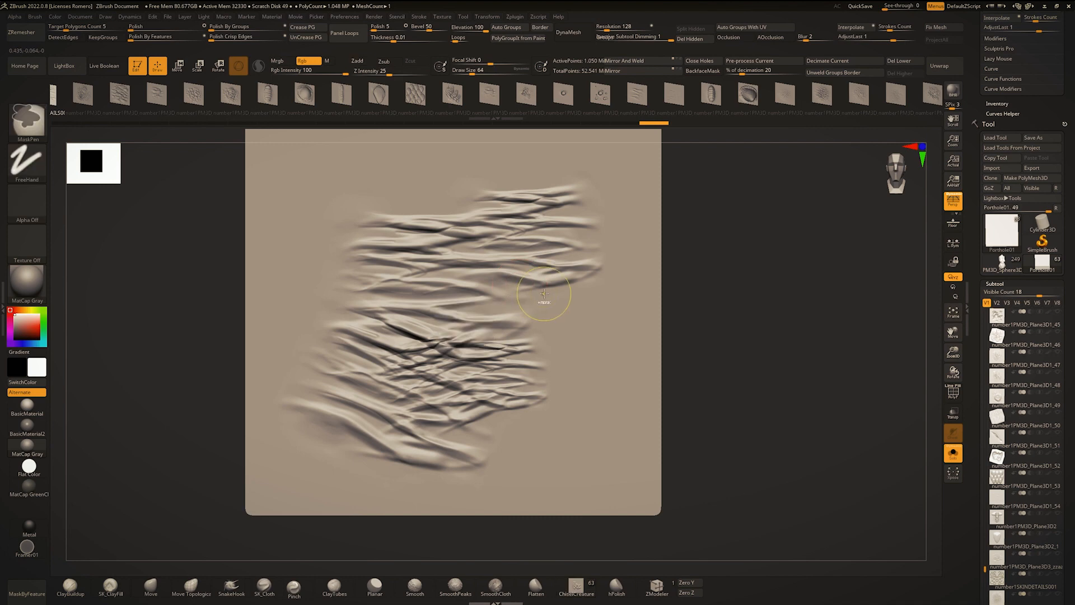
ctrl+right_drag(459, 333, 471, 327)
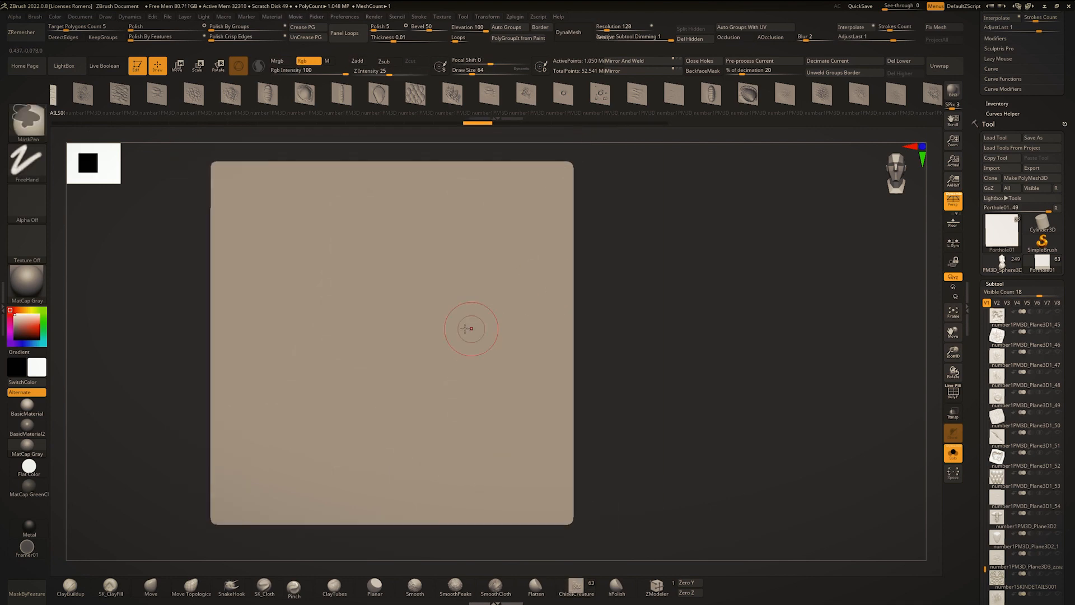
Step: Stamp one large SKINDETAILS001 wrinkle detail so that it runs over the side edge of the plane
drag(517, 361, 499, 193)
right_drag(605, 235, 565, 450)
right_drag(542, 367, 572, 307)
Step: Restore the flat border along the wrinkled side edge of the plane with the Morph brush
key(b)
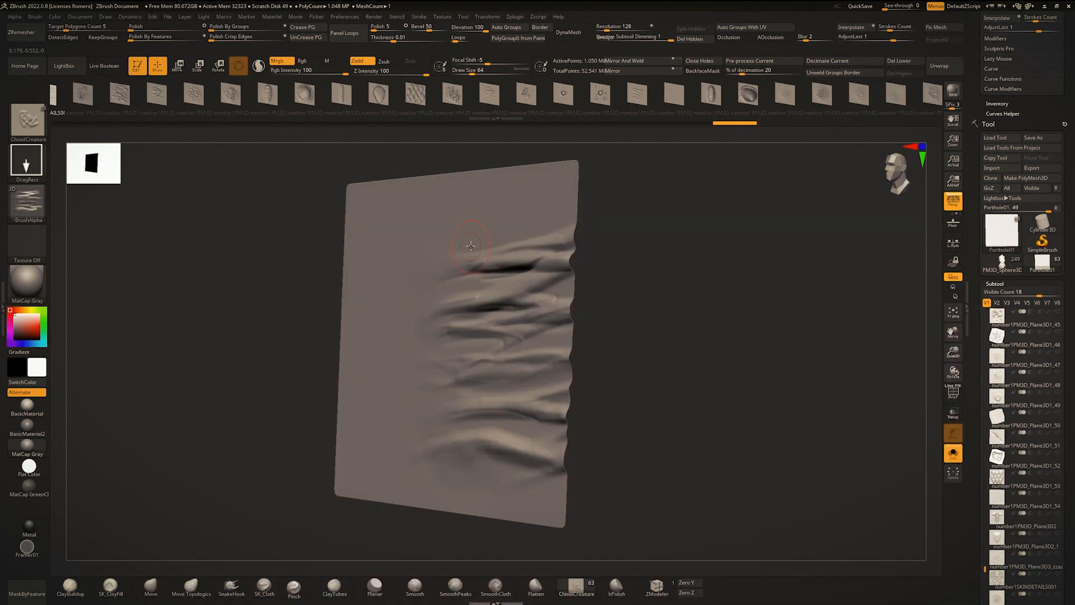
key(b)
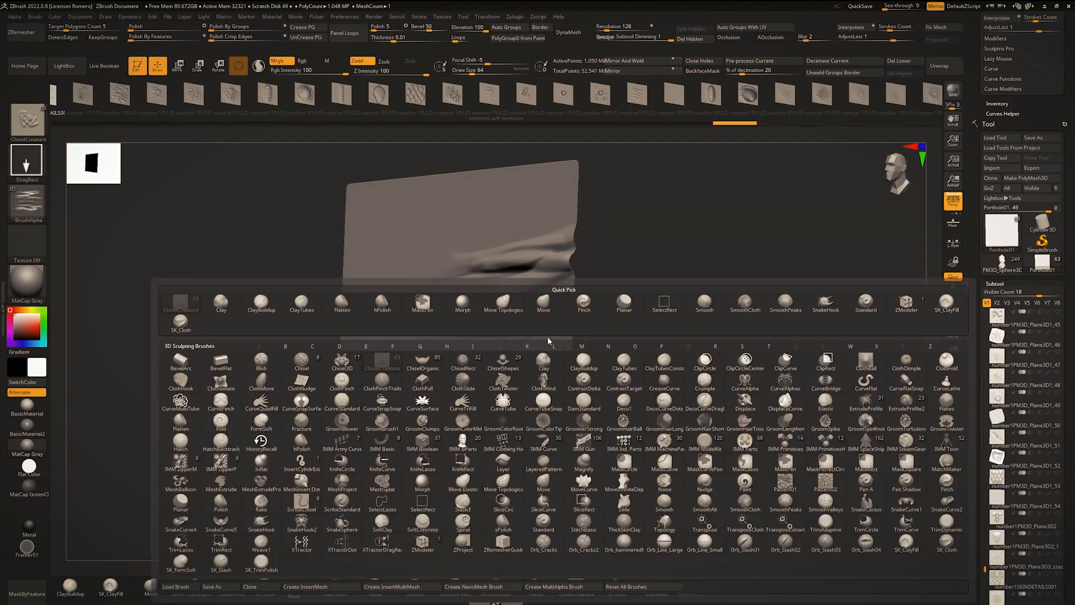
click(425, 489)
right_drag(515, 480, 568, 477)
mouse_move(561, 451)
mouse_down()
mouse_move(580, 229)
mouse_move(582, 308)
mouse_up()
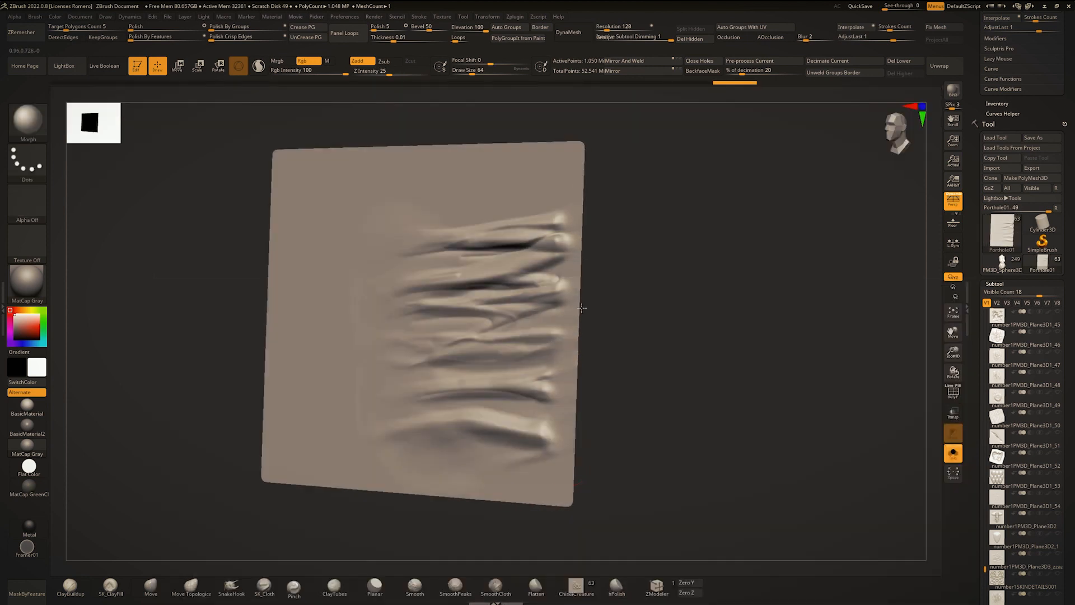
drag(567, 345, 578, 216)
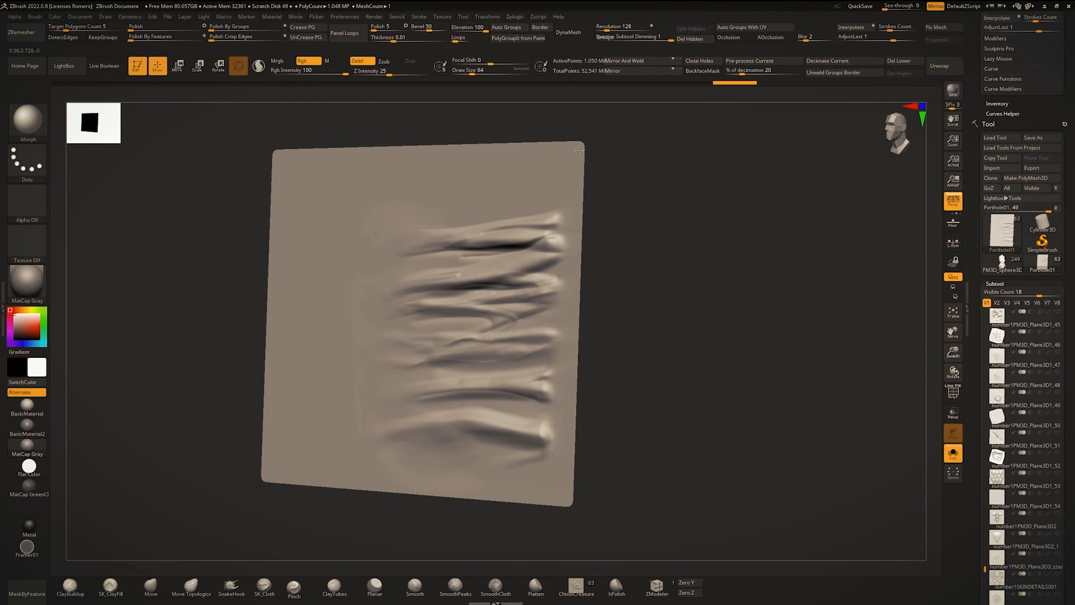
Step: Check the plane's wireframe around the restored border, and undo the wrinkle stamp and Morph strokes
right_drag(466, 531, 611, 463)
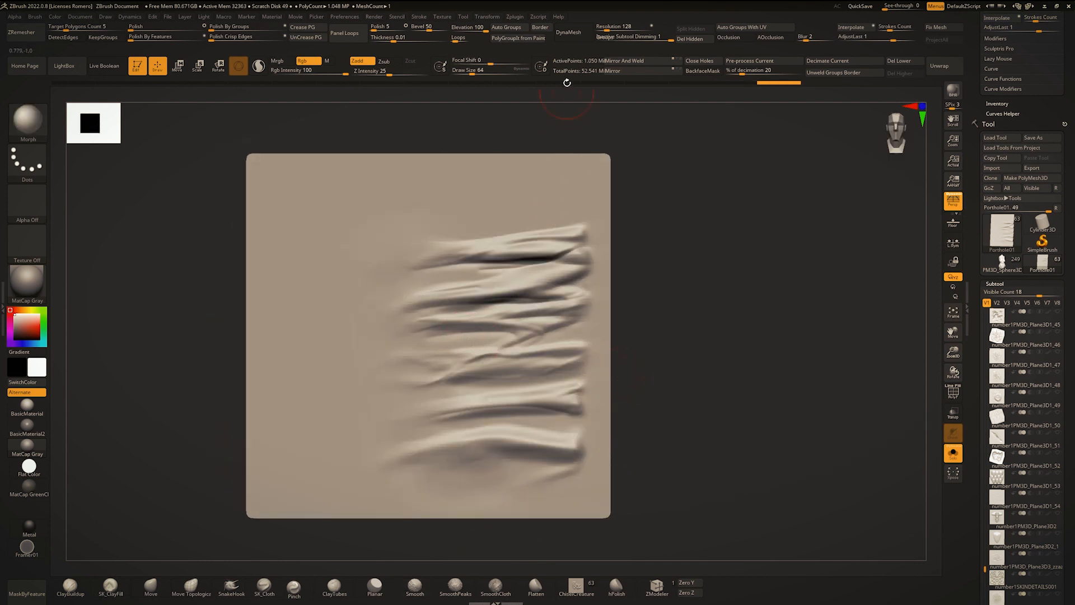
mouse_move(359, 238)
ctrl+right_down()
mouse_move(448, 306)
mouse_move(547, 334)
ctrl+right_up()
key(shift+f)
ctrl+right_drag(438, 297, 348, 224)
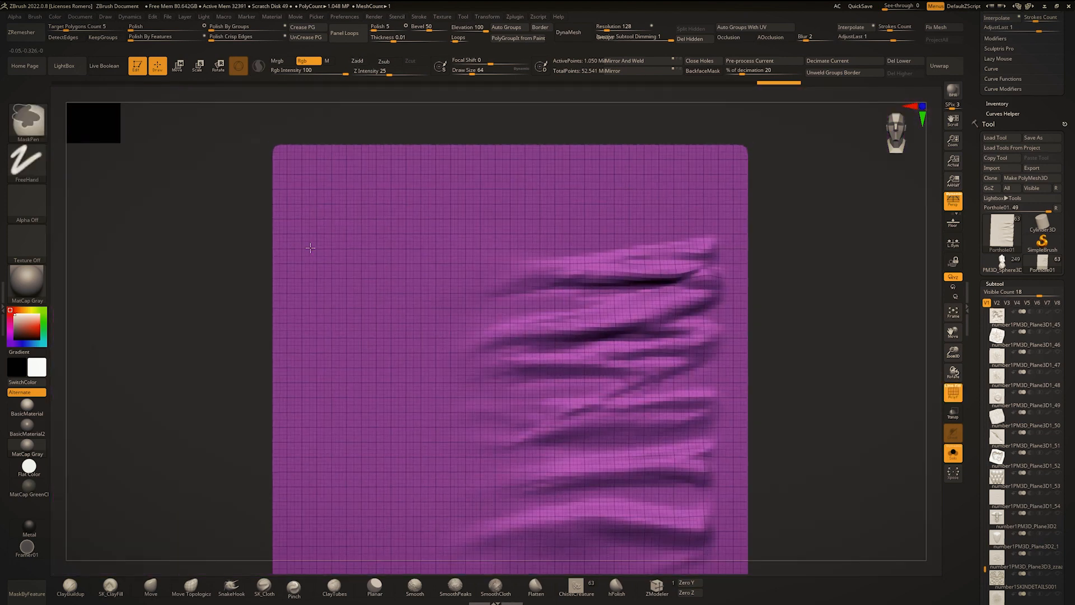
alt+right_drag(522, 334, 504, 291)
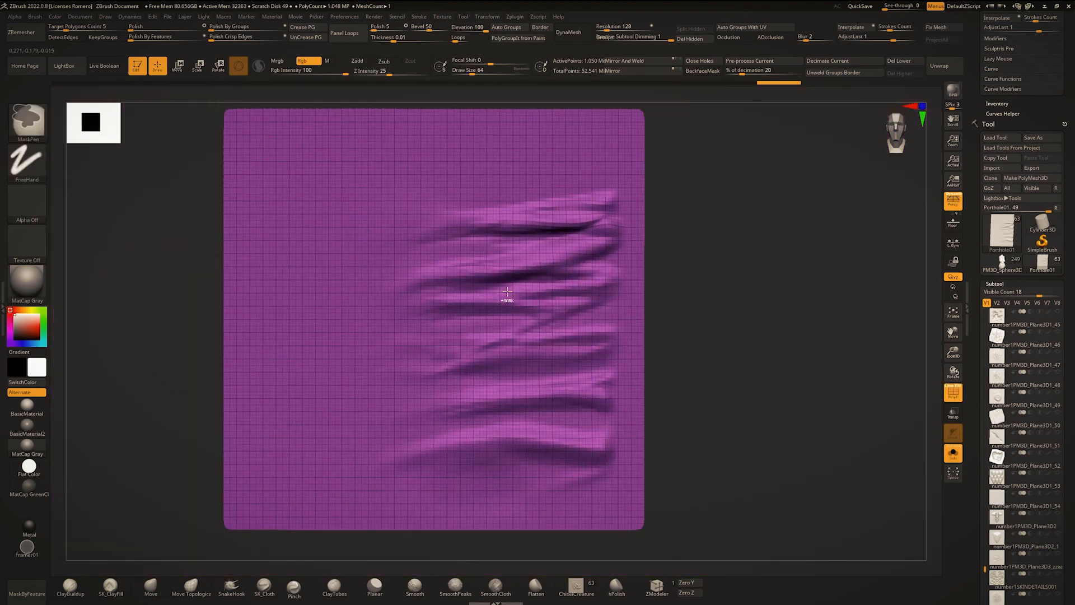
key(shift+f)
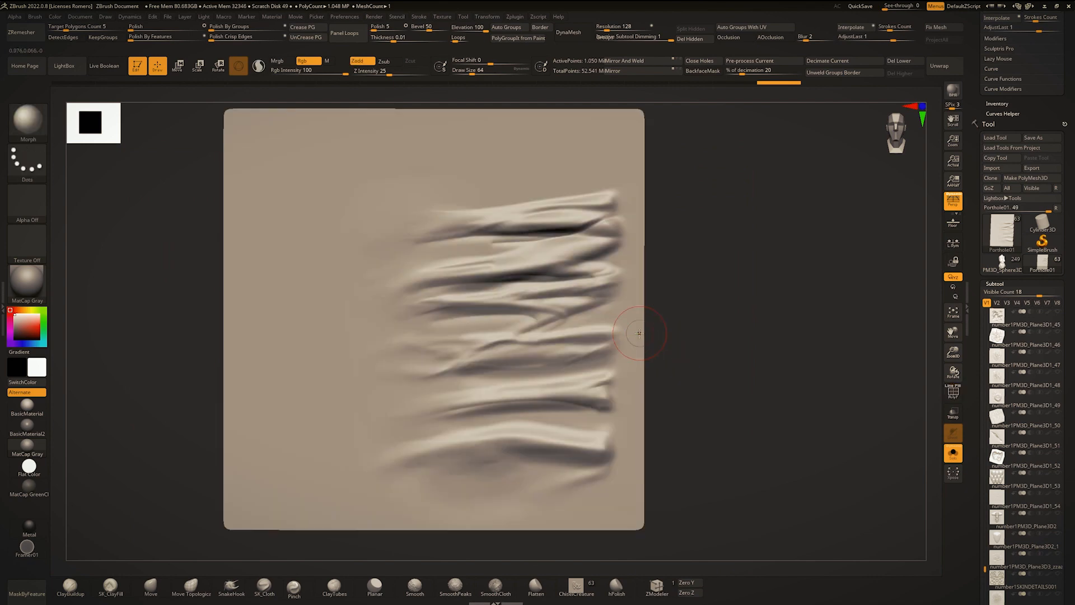
key(ctrl+z)
key(ctrl+z)
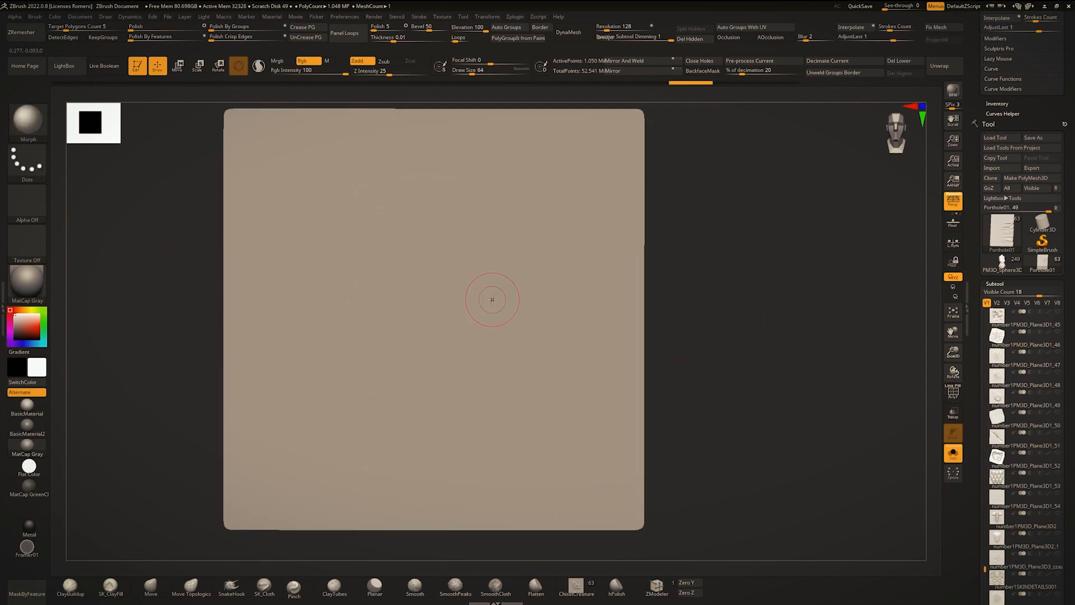
Step: Try to insert a PolySphere into the plane with the IMM Primitives brush
key(b)
key(i)
key(p)
click(374, 96)
drag(424, 292, 476, 408)
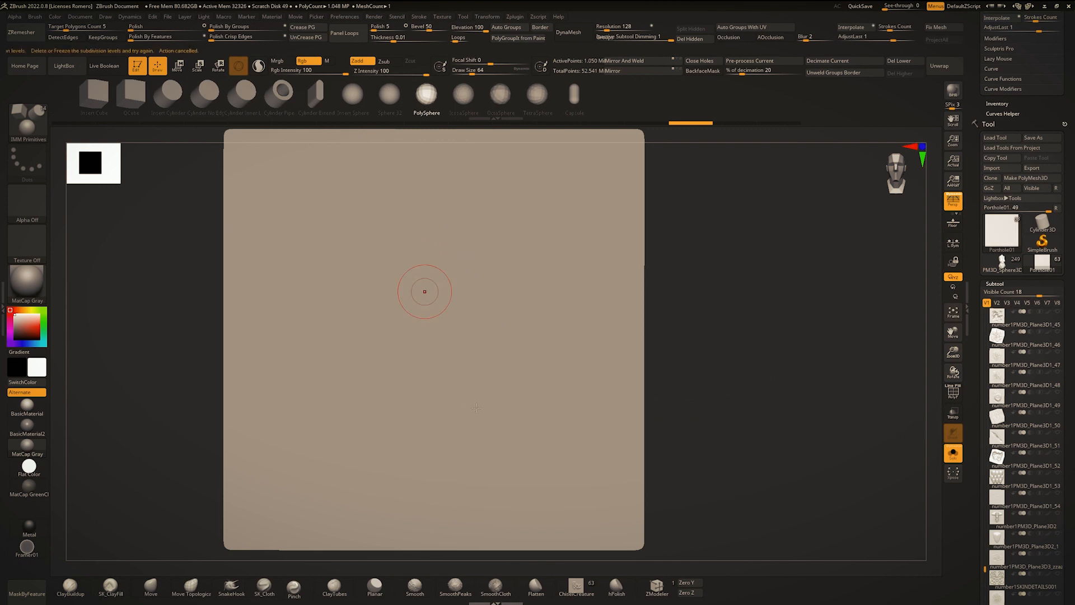
click(902, 62)
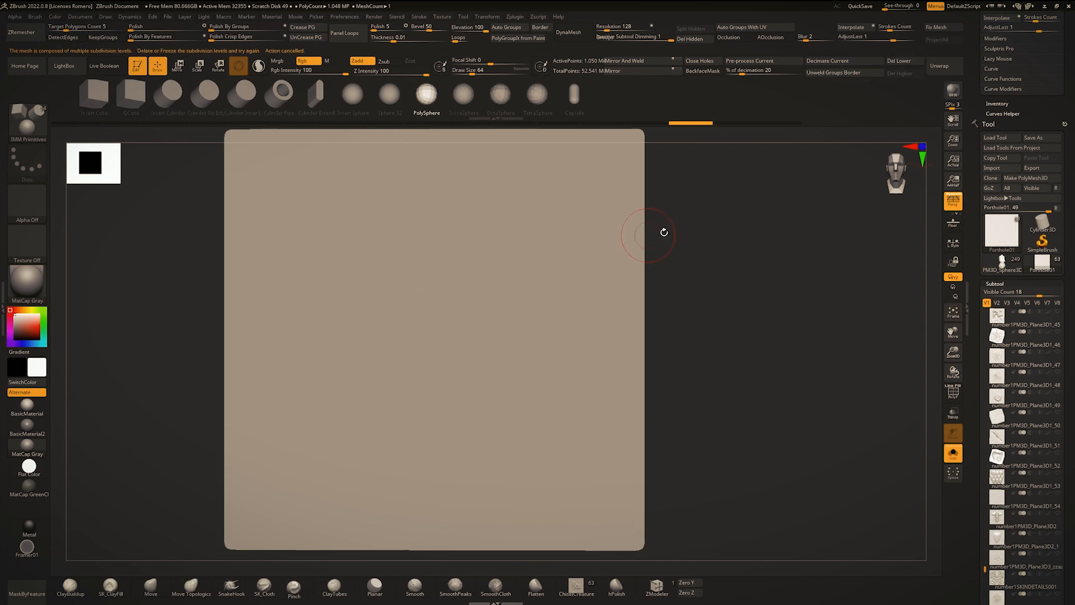
right_drag(471, 358, 561, 334)
shift+right_drag(532, 290, 645, 303)
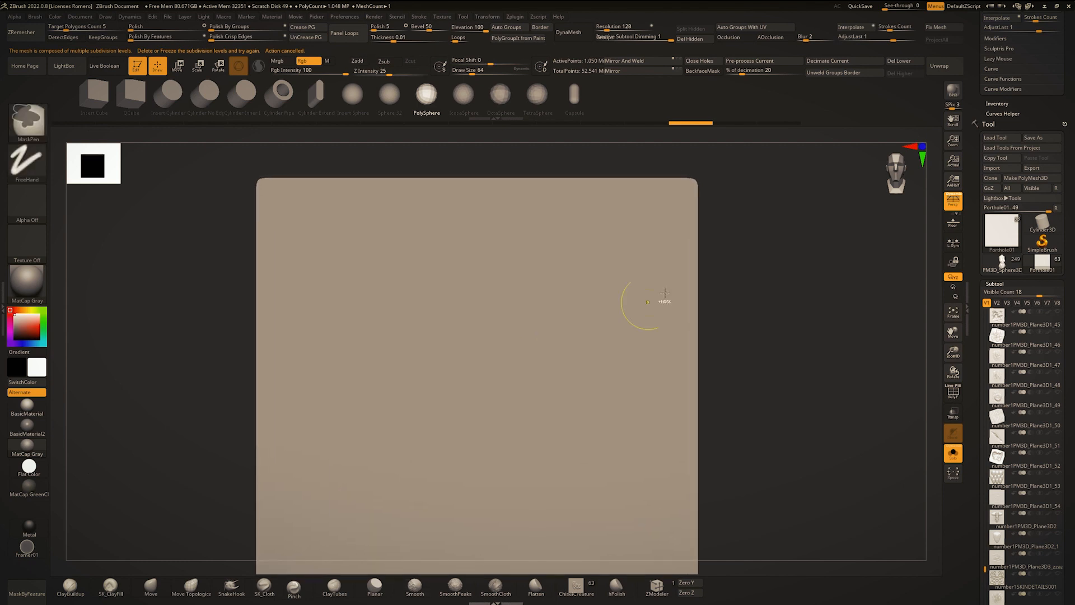
ctrl+right_drag(585, 336, 605, 304)
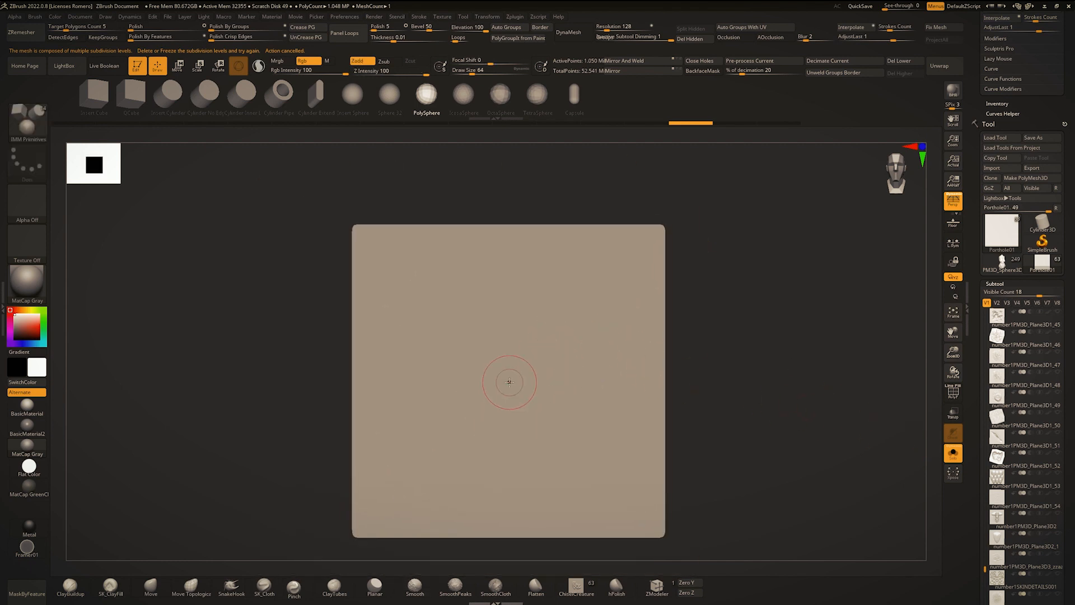
Step: Switch to the Standard brush and set its draw size to about 192
click(575, 586)
scroll(1073, 311, down, 5)
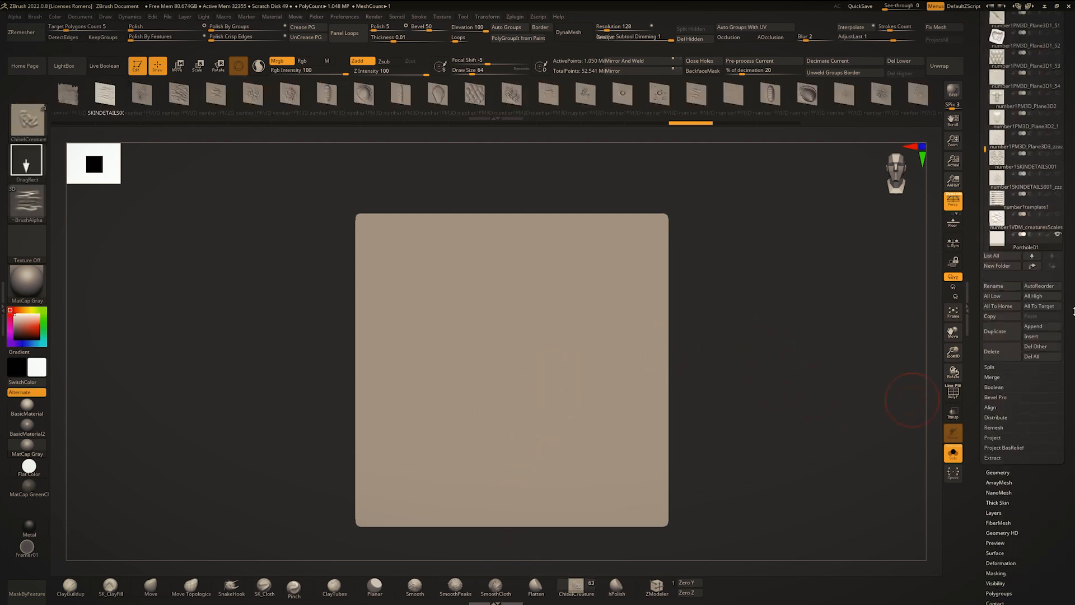
alt+right_drag(693, 294, 698, 284)
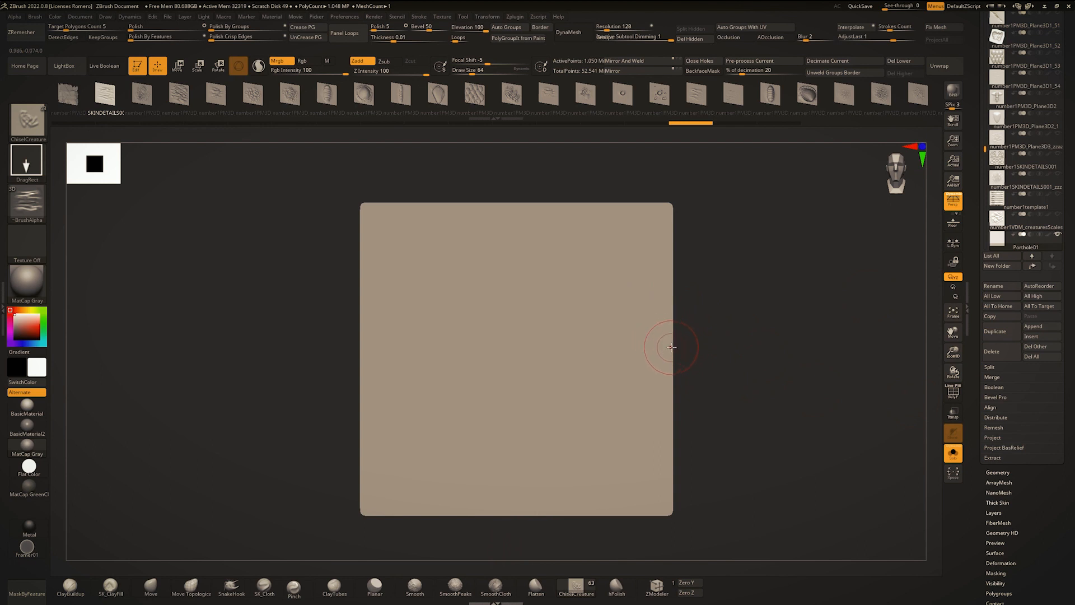
key(b)
key(s)
key(t)
scroll(1070, 332, down, 4)
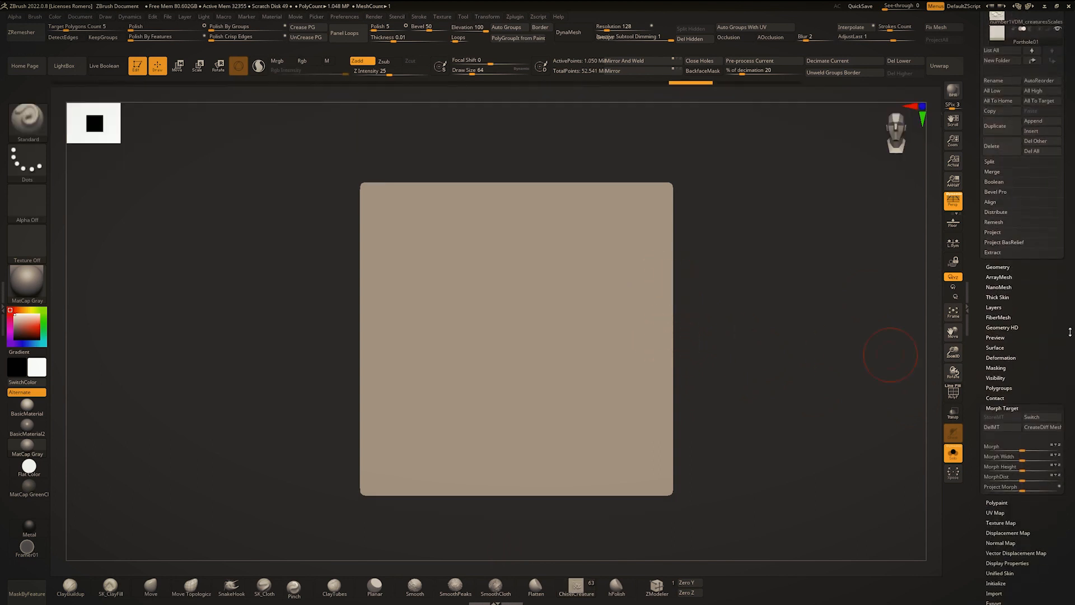
right_drag(715, 358, 665, 354)
ctrl+right_drag(556, 326, 564, 316)
alt+right_drag(565, 315, 592, 307)
key(space)
drag(529, 306, 549, 303)
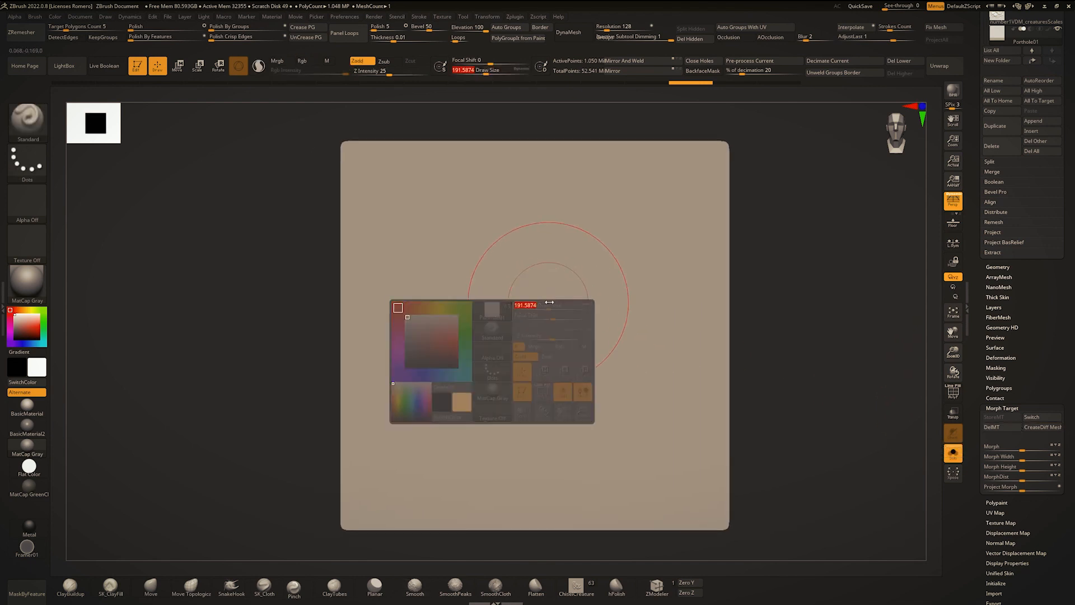
right_drag(549, 323, 558, 333)
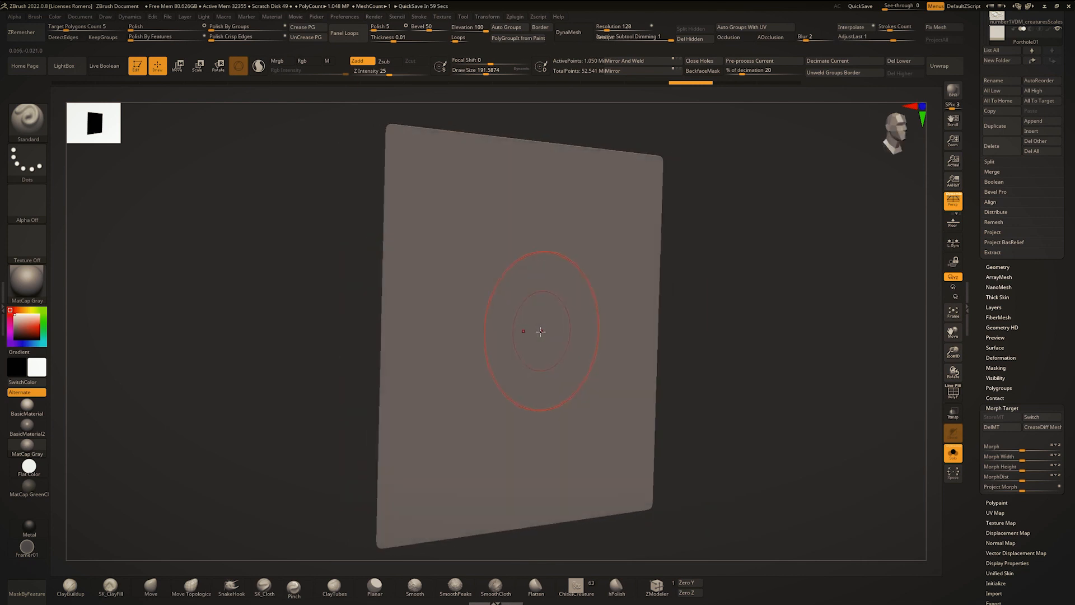
Step: Push a large round hollow into the centre of the plane with the Move brush, and set the draw size to about 145
key(b)
key(m)
key(v)
key(space)
mouse_move(528, 333)
mouse_down()
mouse_move(542, 335)
mouse_move(445, 320)
mouse_move(476, 330)
mouse_up()
key(space)
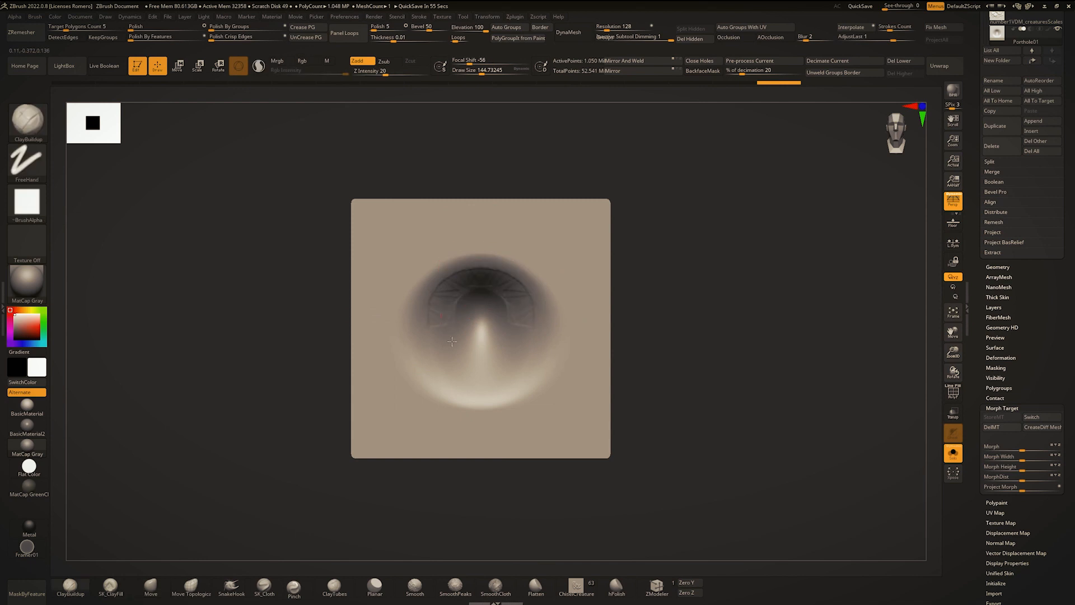
Step: Build up the walls and rim of the hollow with ClayBuildup strokes, and smooth them with SmoothPeaks
mouse_move(500, 354)
mouse_down()
mouse_move(457, 336)
mouse_move(466, 322)
mouse_move(448, 283)
mouse_move(436, 332)
mouse_move(453, 314)
mouse_move(448, 269)
mouse_move(425, 252)
mouse_move(446, 264)
mouse_move(409, 330)
mouse_move(459, 397)
mouse_move(406, 319)
mouse_move(454, 258)
mouse_move(418, 307)
mouse_up()
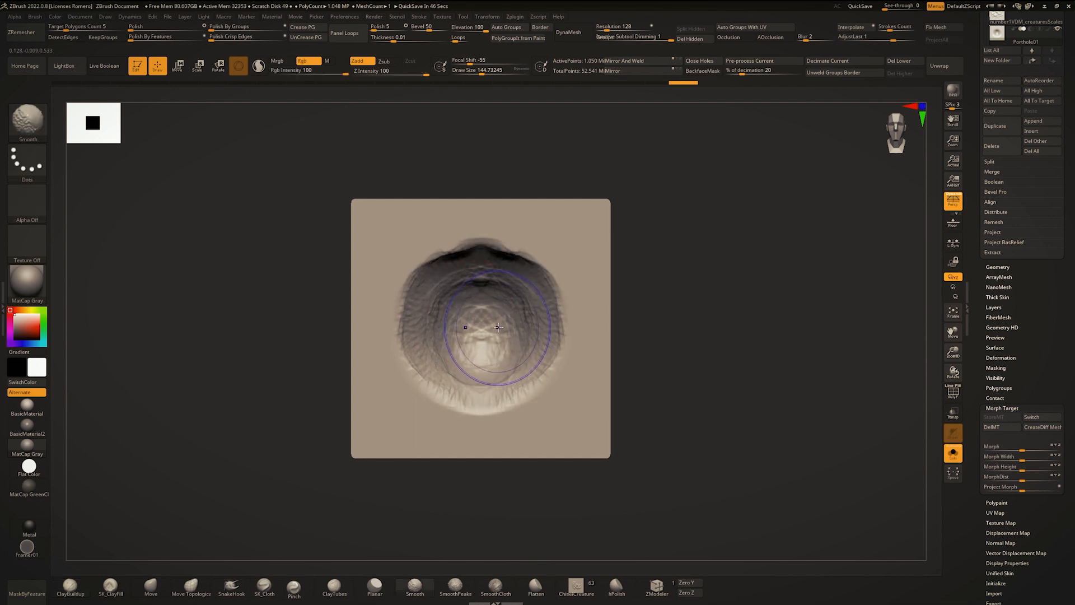
click(456, 586)
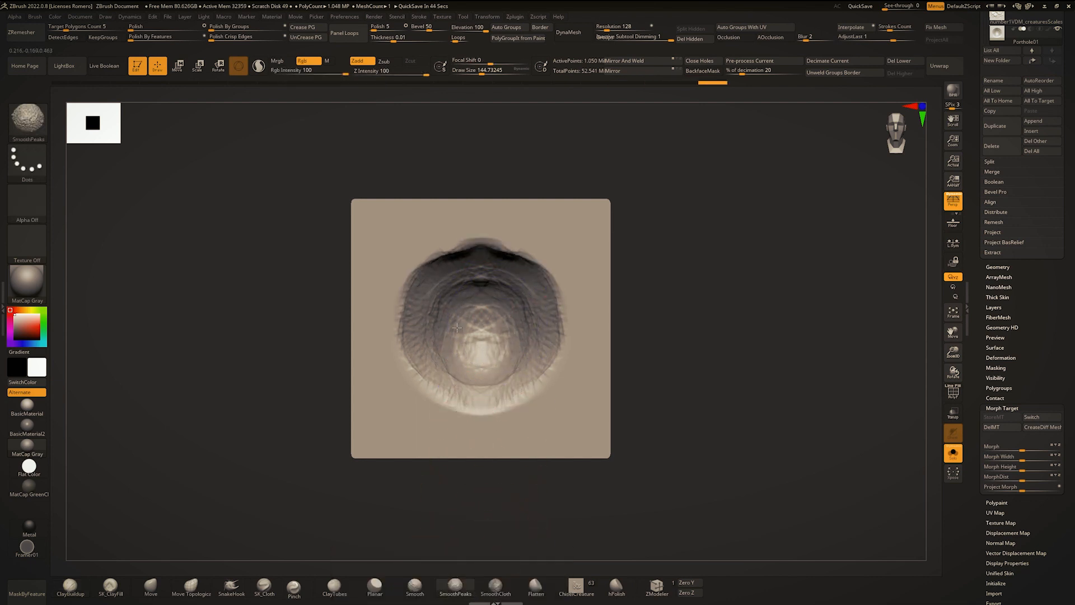
ctrl+right_drag(450, 416, 419, 456)
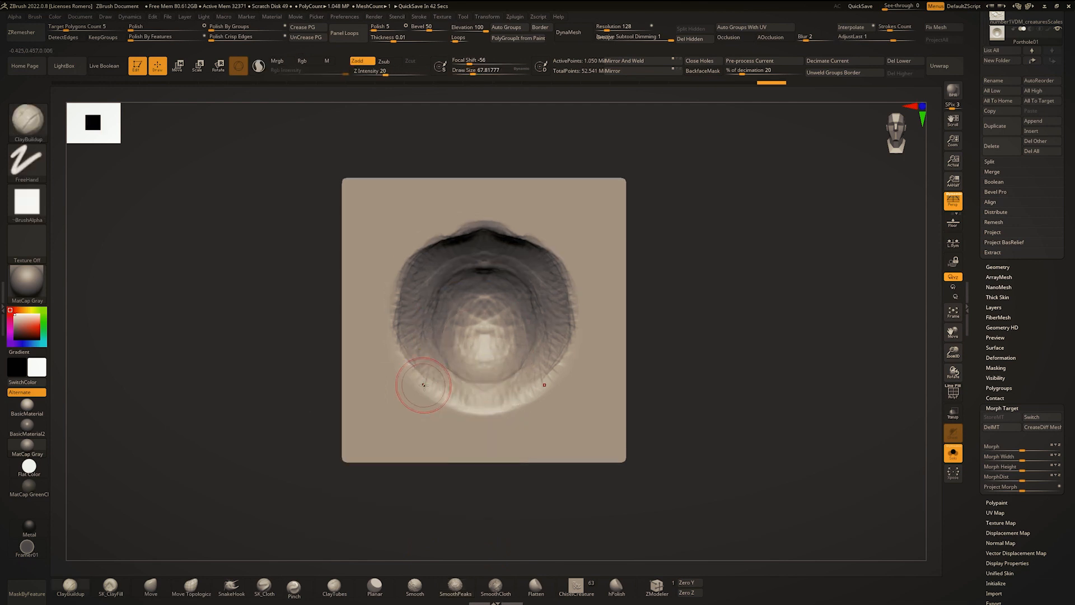
mouse_move(426, 385)
shift+mouse_down()
mouse_move(462, 409)
mouse_move(438, 394)
shift+mouse_up()
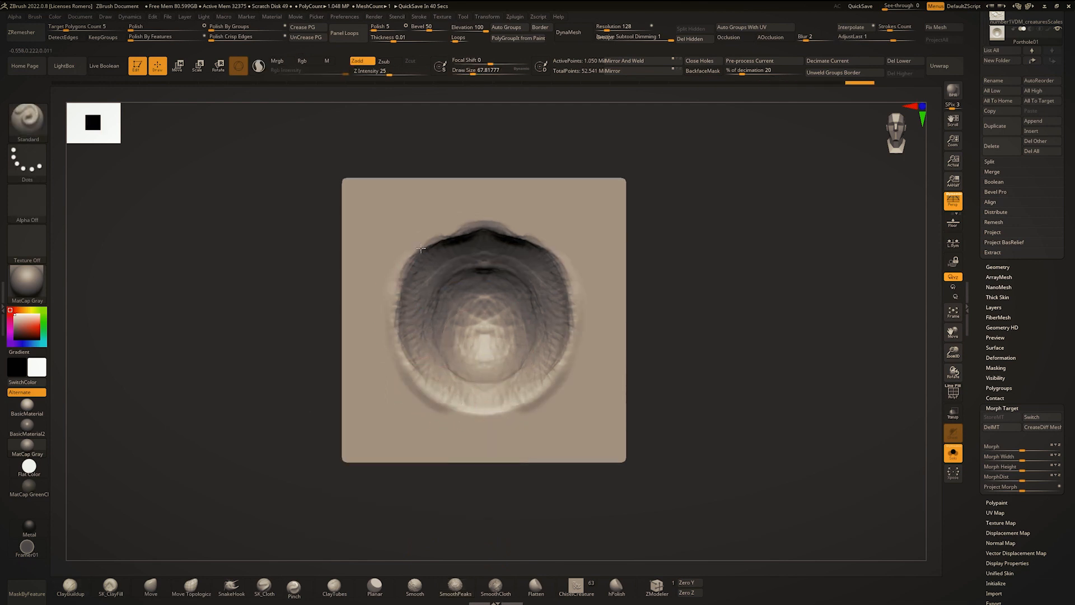
shift+drag(421, 247, 468, 228)
Step: Undo the clay and smoothing strokes back to the plain round hollow
ctrl+right_drag(468, 285, 484, 302)
key(ctrl+z)
key(ctrl+z)
key(ctrl+z)
key(ctrl+z)
key(ctrl+z)
key(ctrl+z)
key(ctrl+z)
key(ctrl+z)
key(ctrl+z)
key(ctrl+z)
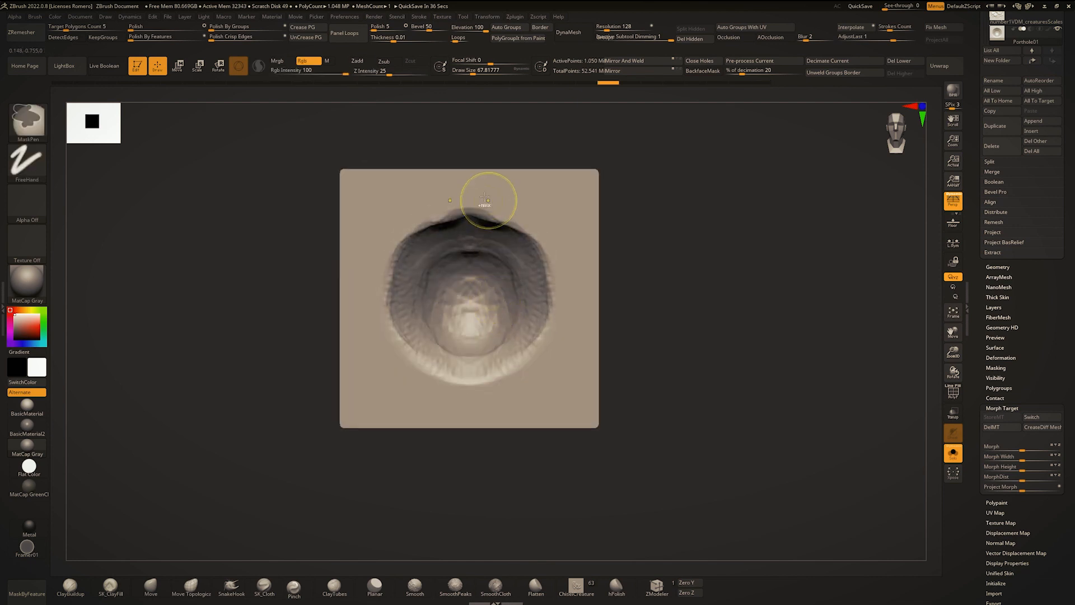
key(ctrl+z)
key(ctrl+z)
key(ctrl+z)
key(ctrl+z)
key(ctrl+z)
key(ctrl+z)
key(ctrl+z)
key(ctrl+z)
key(ctrl+z)
key(ctrl+z)
key(ctrl+z)
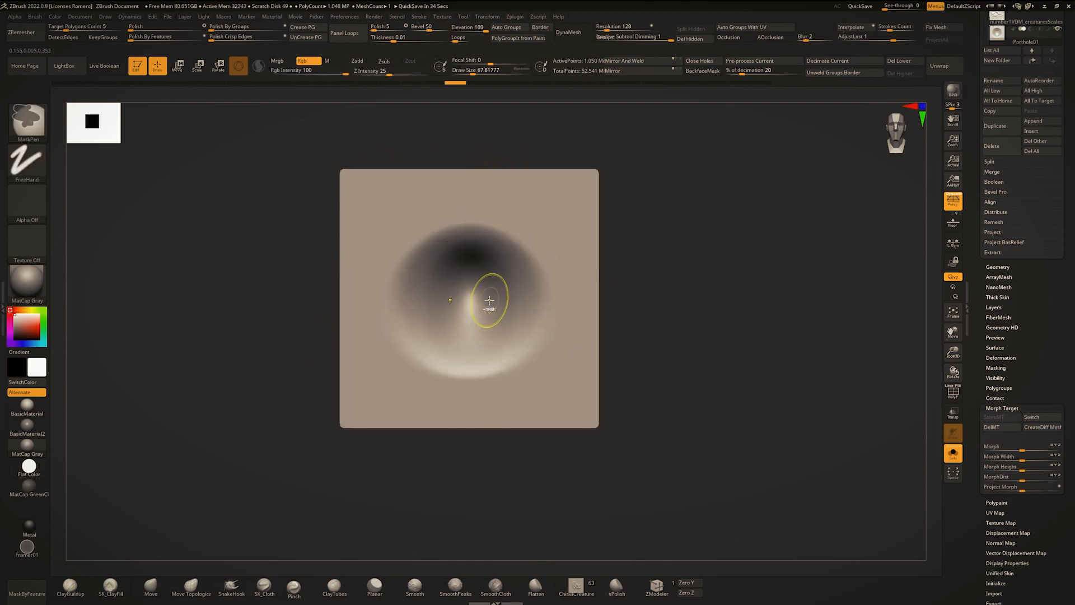
Step: Set the draw size to about 77 and sculpt a small round hollow at the centre of the flat plane with ClayBuildup
key(space)
drag(472, 304, 458, 313)
key(ctrl+shift+z)
key(ctrl+shift+z)
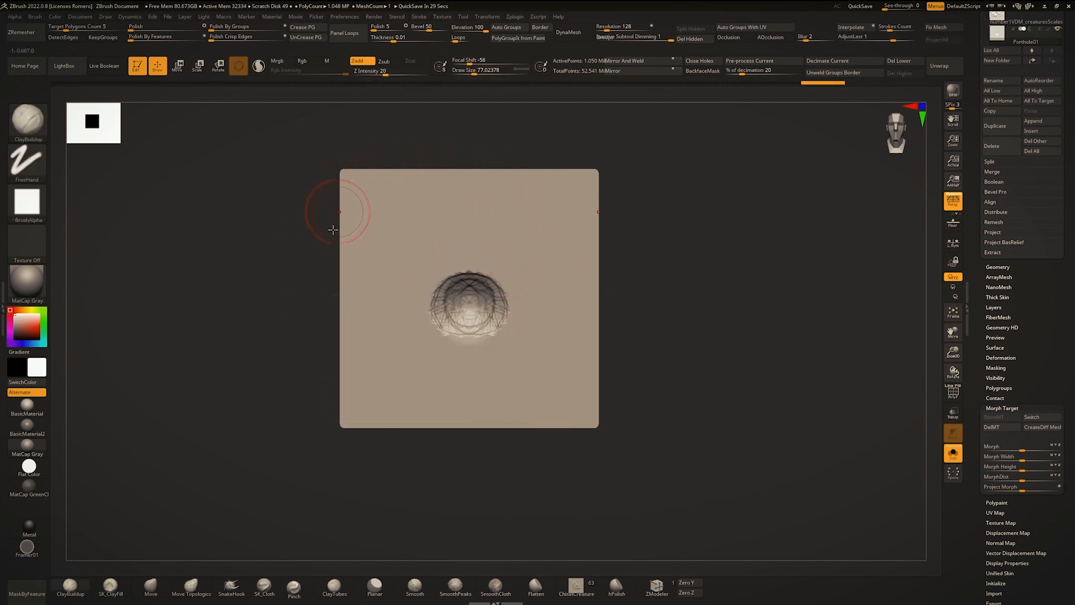
Step: Widen and deepen the central hollow with ClayBuildup strokes at a draw size of about 80
ctrl+right_drag(454, 309, 471, 302)
key(space)
drag(477, 299, 488, 306)
key(space)
mouse_move(488, 305)
mouse_down()
mouse_move(483, 329)
mouse_move(469, 327)
mouse_up()
drag(466, 284, 440, 277)
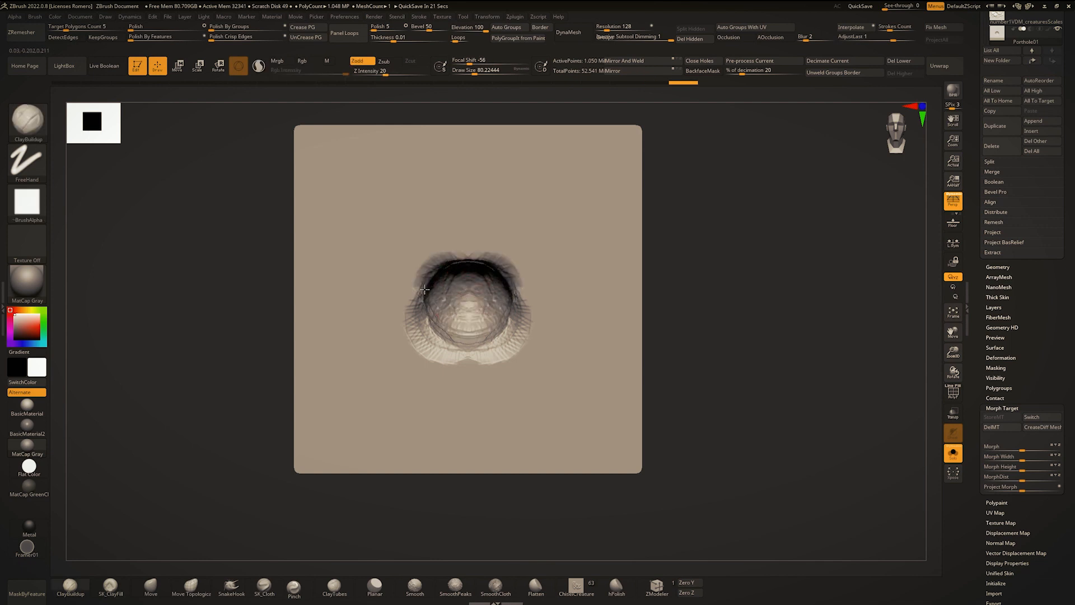
drag(476, 298, 466, 288)
right_drag(462, 284, 471, 283)
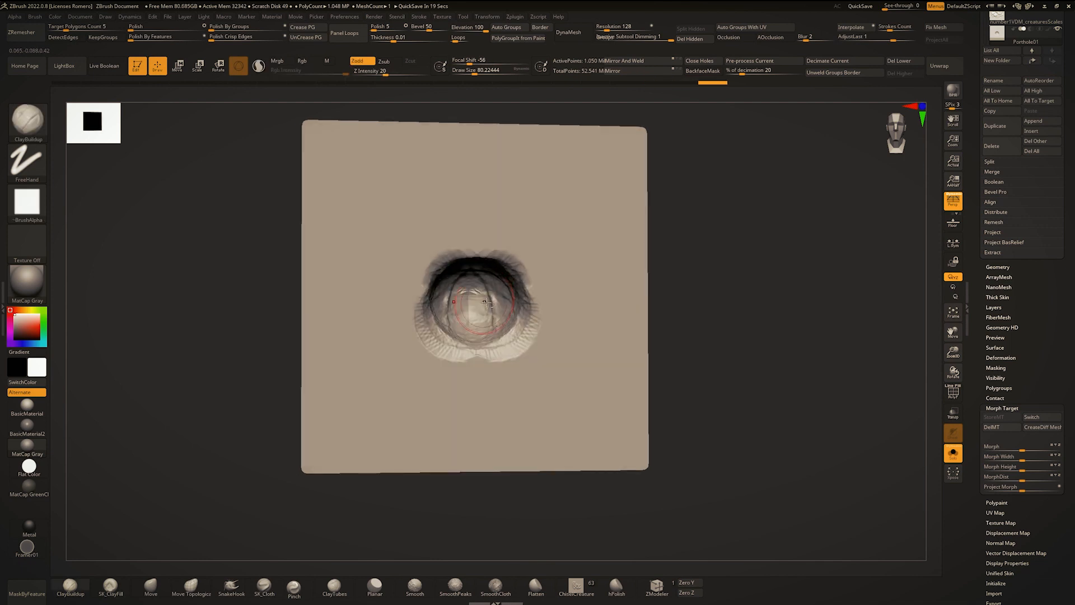
drag(486, 303, 483, 312)
mouse_move(483, 311)
right_down()
mouse_move(471, 301)
mouse_move(476, 268)
right_up()
Step: Raise a soft rim around the hollow's edge with the Standard brush
key(b)
key(s)
key(t)
drag(479, 247, 418, 305)
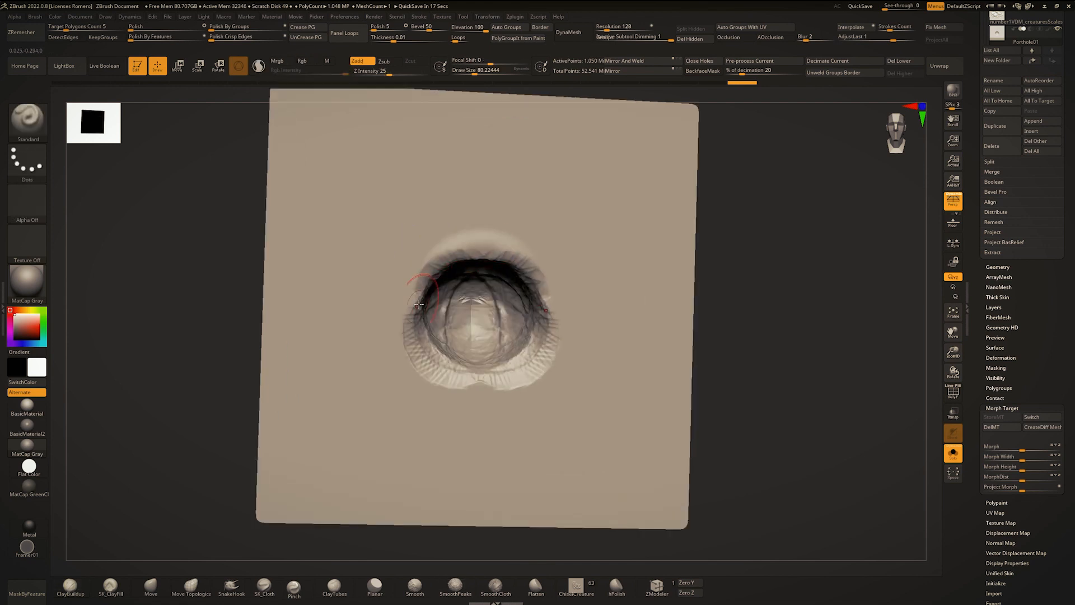
drag(447, 258, 420, 322)
mouse_move(421, 276)
mouse_down()
mouse_move(396, 306)
mouse_move(480, 396)
mouse_up()
mouse_move(408, 344)
mouse_down()
mouse_move(438, 376)
mouse_move(396, 316)
mouse_up()
drag(412, 249, 395, 282)
Step: Set the draw size to 112 and build up a band over the hollow's upper rim with ClayBuildup
key(space)
key(b)
key(c)
key(b)
drag(451, 244, 405, 269)
drag(404, 269, 457, 247)
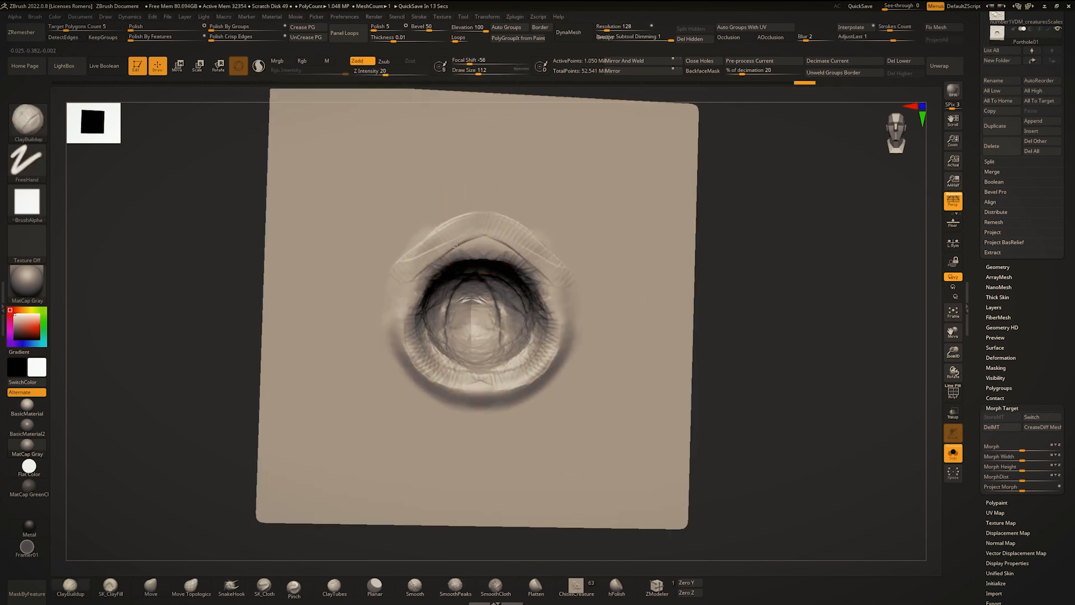
Step: Turn off the ClayBuildup brush's alpha and build up soft skin around the sides and lower part of the hollow
click(27, 201)
click(87, 210)
drag(533, 233, 406, 263)
key(ctrl+z)
mouse_move(470, 227)
mouse_down()
mouse_move(404, 274)
mouse_move(417, 241)
mouse_move(389, 334)
mouse_move(402, 374)
mouse_move(462, 413)
mouse_move(411, 376)
mouse_up()
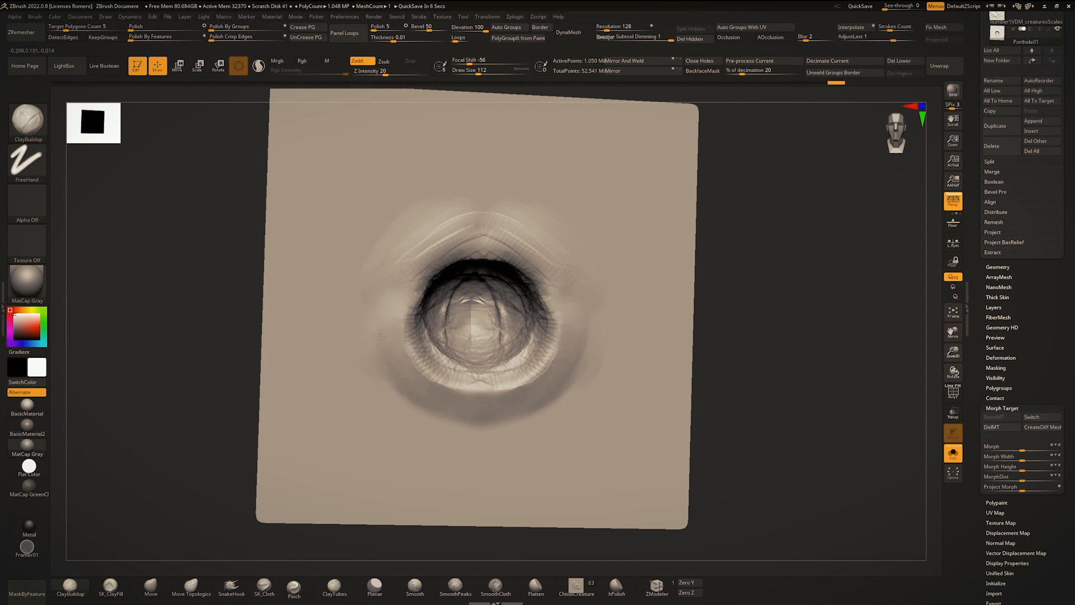
drag(380, 335, 314, 351)
mouse_move(386, 358)
mouse_down()
mouse_move(507, 437)
mouse_move(482, 429)
mouse_up()
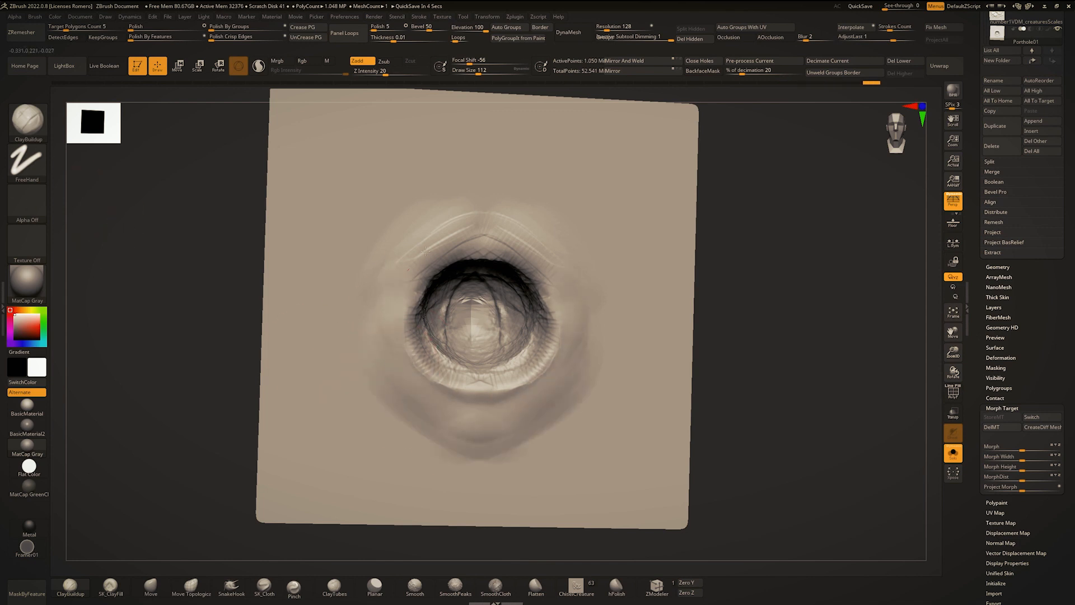
Step: Thicken the skin mound above and around the hollow with ClayBuildup, raising the draw size to about 124
drag(400, 255, 484, 217)
mouse_move(392, 291)
mouse_down()
mouse_move(490, 232)
mouse_move(426, 224)
mouse_move(504, 196)
mouse_move(448, 190)
mouse_move(471, 215)
mouse_up()
drag(392, 233, 444, 185)
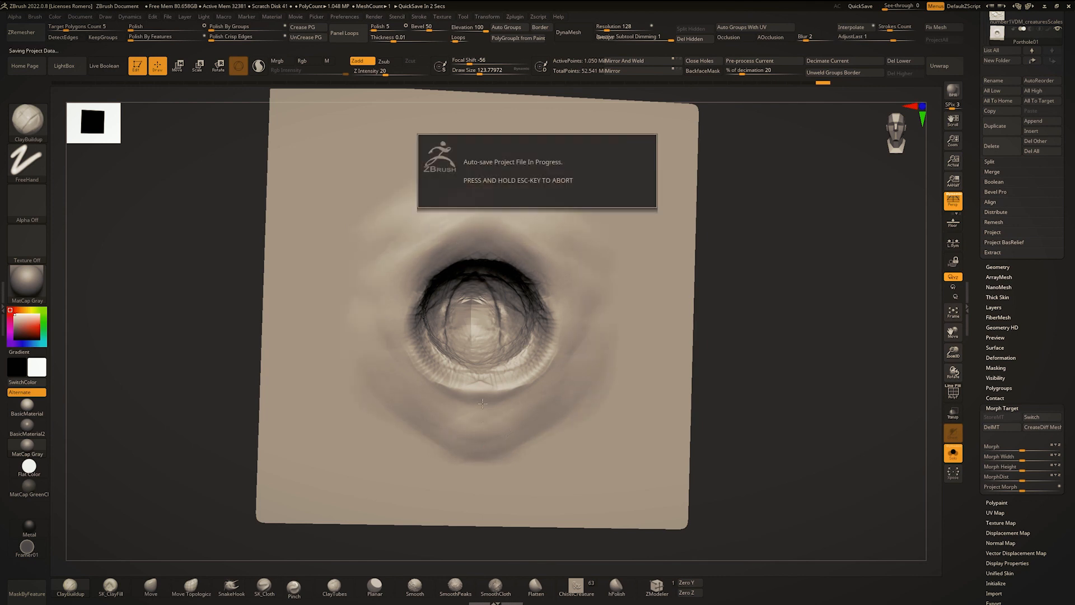
mouse_move(504, 432)
mouse_down()
mouse_move(473, 396)
mouse_move(476, 423)
mouse_up()
mouse_move(410, 377)
mouse_down()
mouse_move(377, 313)
mouse_move(465, 209)
mouse_up()
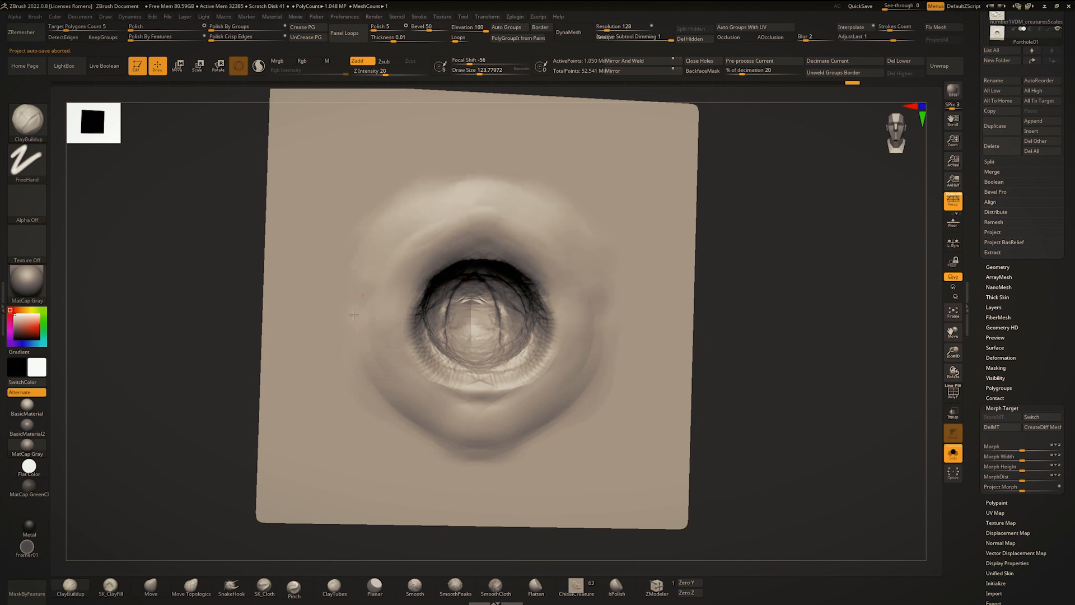
drag(430, 253, 429, 275)
Step: Sculpt a raised ring around the opening with the Standard brush at draw size about 49 and Z Intensity 44
key(space)
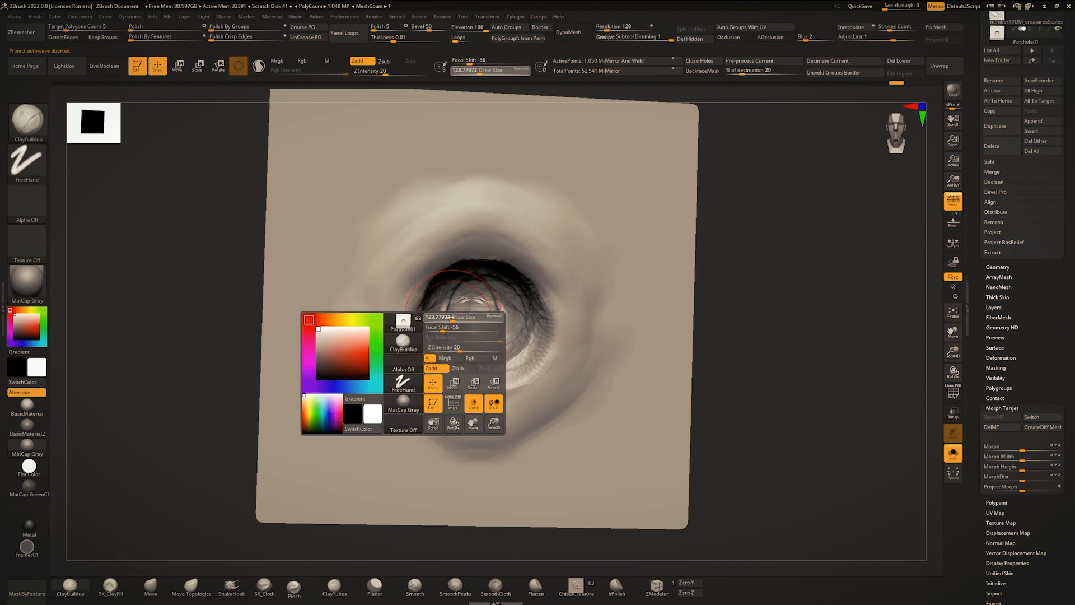
key(space)
drag(457, 319, 445, 307)
key(space)
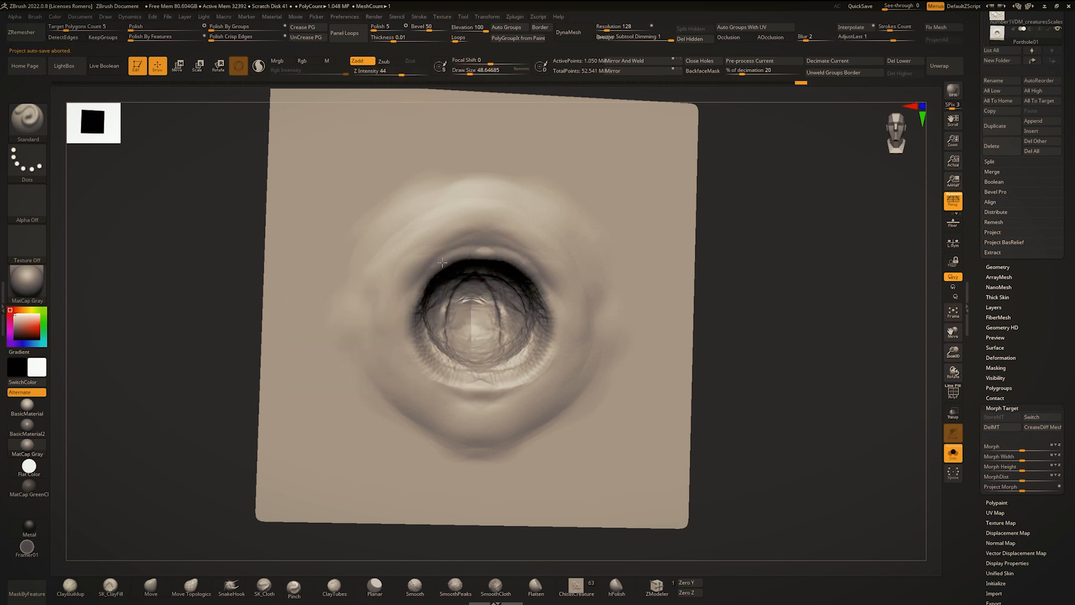
mouse_move(442, 263)
mouse_down()
mouse_move(408, 325)
mouse_move(446, 375)
mouse_move(410, 350)
mouse_move(445, 258)
mouse_up()
key(space)
mouse_move(424, 361)
mouse_down()
mouse_move(435, 391)
mouse_move(447, 388)
mouse_up()
Step: Adjust the opening's upper edge with the Move brush at draw size about 177, and smooth the skin beside it
key(b)
key(m)
key(v)
key(space)
drag(423, 293, 429, 293)
drag(426, 283, 432, 276)
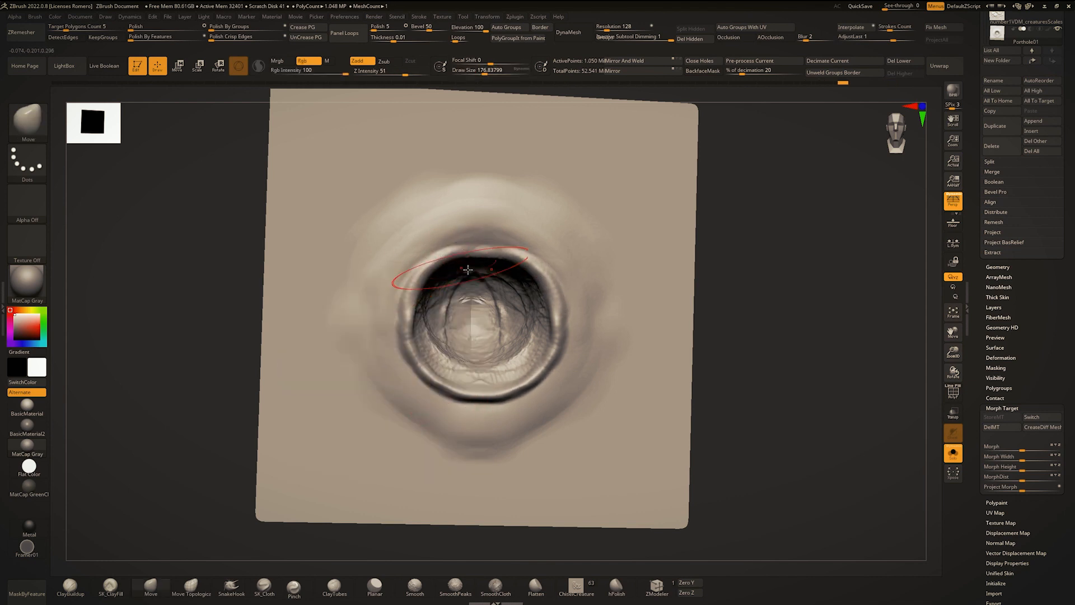
mouse_move(432, 276)
right_down()
mouse_move(297, 275)
mouse_move(652, 274)
right_up()
shift+drag(372, 317, 379, 301)
Step: Sculpt concentric ring folds down the inside of the hole with the Standard brush at draw size about 62
key(space)
mouse_move(393, 305)
right_down()
mouse_move(422, 225)
mouse_move(392, 232)
right_up()
key(ctrl)
key(space)
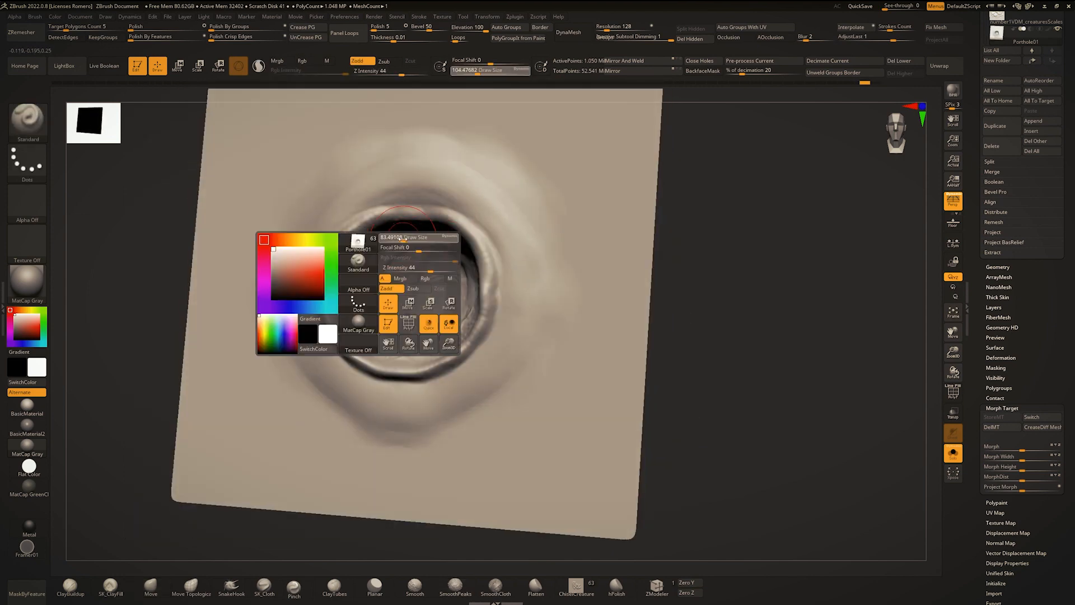
mouse_move(367, 299)
right_down()
mouse_move(355, 267)
mouse_move(409, 233)
right_up()
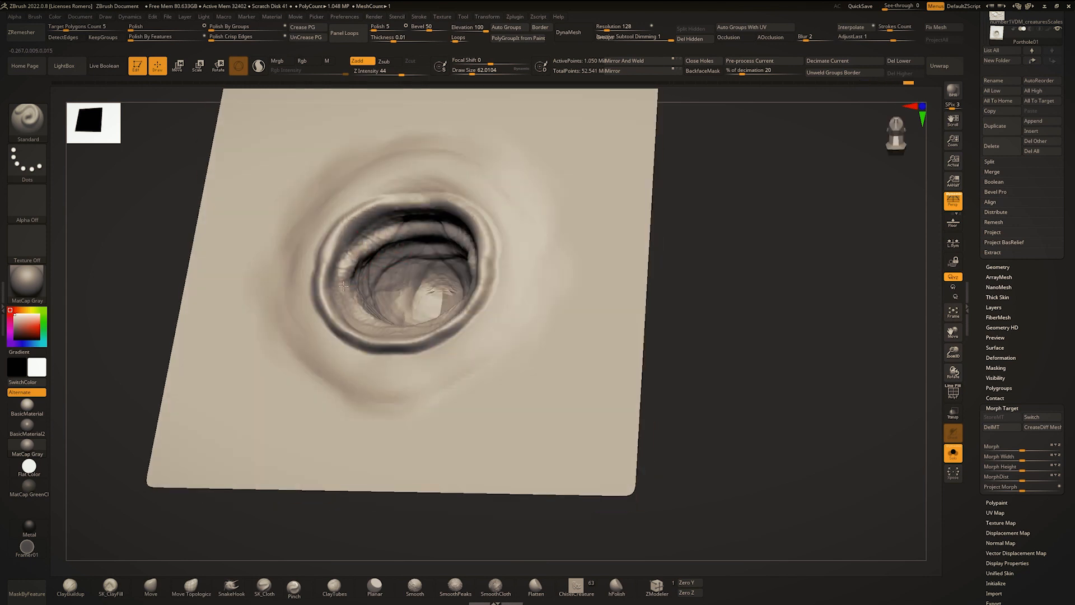
mouse_move(351, 297)
right_down()
mouse_move(382, 339)
mouse_move(423, 331)
mouse_move(399, 270)
mouse_move(419, 292)
mouse_move(388, 325)
mouse_move(459, 274)
mouse_move(446, 295)
mouse_move(492, 287)
mouse_move(426, 235)
mouse_move(507, 238)
right_up()
mouse_move(511, 236)
mouse_down()
mouse_move(564, 336)
mouse_move(535, 403)
mouse_move(440, 446)
mouse_up()
right_drag(441, 447, 428, 375)
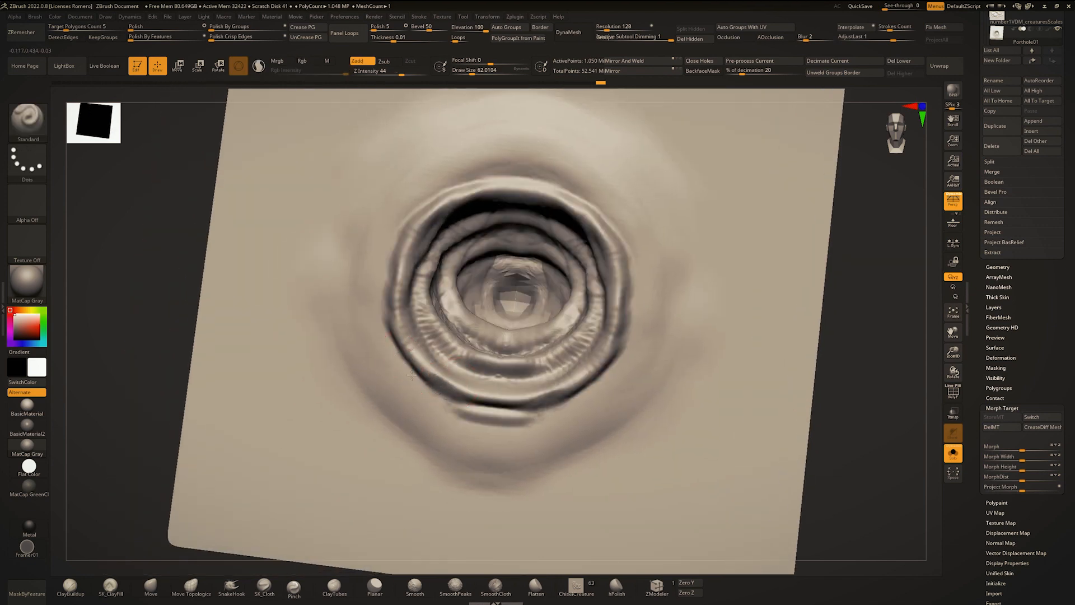
Step: Sculpt another thin ring fold around the outside of the rim with the Standard brush
mouse_move(411, 375)
mouse_down()
mouse_move(434, 393)
mouse_move(382, 336)
mouse_move(373, 270)
mouse_up()
alt+right_drag(373, 270, 385, 308)
mouse_move(387, 325)
mouse_down()
mouse_move(404, 242)
mouse_move(476, 211)
mouse_move(535, 207)
mouse_move(405, 277)
mouse_move(388, 330)
mouse_up()
ctrl+right_drag(390, 330, 390, 277)
Step: Build up a broad round mound around the ringed opening with large ClayBuildup strokes
key(s)
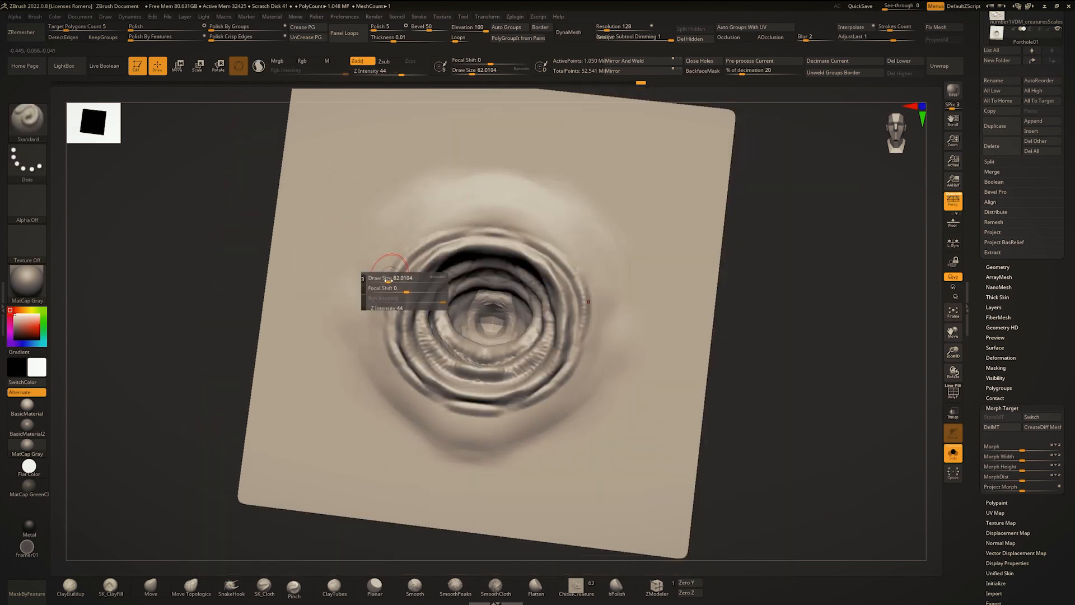
key(b)
key(c)
key(b)
mouse_move(388, 281)
mouse_down()
mouse_move(377, 269)
mouse_move(369, 314)
mouse_move(371, 296)
mouse_up()
key(s)
mouse_move(376, 233)
mouse_down()
mouse_move(356, 291)
mouse_move(435, 189)
mouse_up()
key(s)
mouse_move(432, 190)
mouse_down()
mouse_move(479, 168)
mouse_move(374, 278)
mouse_move(375, 330)
mouse_move(362, 350)
mouse_move(386, 406)
mouse_move(476, 454)
mouse_up()
Step: Swell the ring folds around the opening with the Inflat brush at draw size about 212 and Z Intensity 10
key(b)
key(i)
key(n)
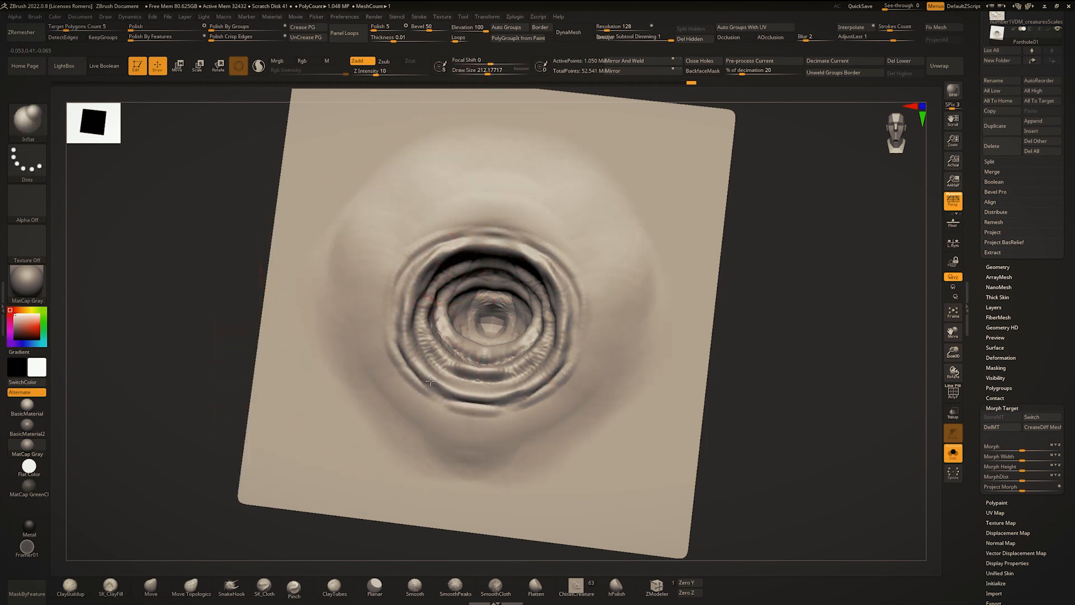
mouse_move(430, 384)
mouse_down()
mouse_move(409, 314)
mouse_move(488, 231)
mouse_up()
ctrl+right_drag(493, 235, 538, 268)
mouse_move(538, 269)
right_down()
mouse_move(507, 273)
mouse_move(541, 274)
mouse_move(512, 277)
mouse_move(538, 289)
right_up()
Step: Pull the mound and rim outward from the plane in side view with the Move brush at draw size about 192
key(b)
key(m)
key(v)
key(space)
drag(566, 307, 559, 307)
mouse_move(564, 307)
right_down()
mouse_move(585, 306)
mouse_move(576, 276)
right_up()
mouse_move(577, 276)
mouse_down()
mouse_move(588, 303)
mouse_move(592, 281)
mouse_up()
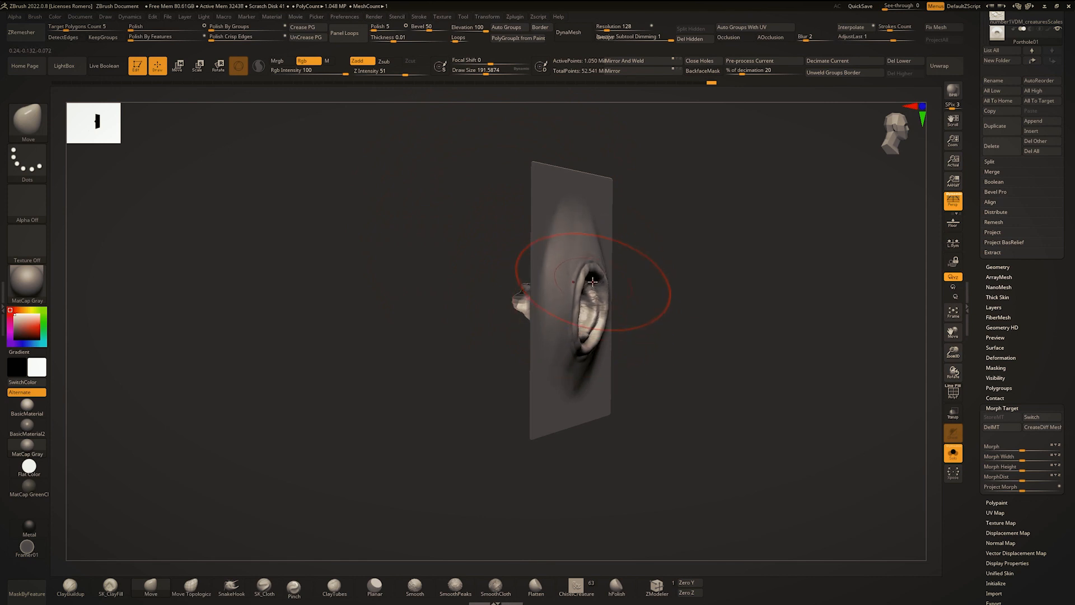
right_drag(593, 282, 576, 271)
drag(577, 271, 580, 275)
right_drag(579, 275, 596, 272)
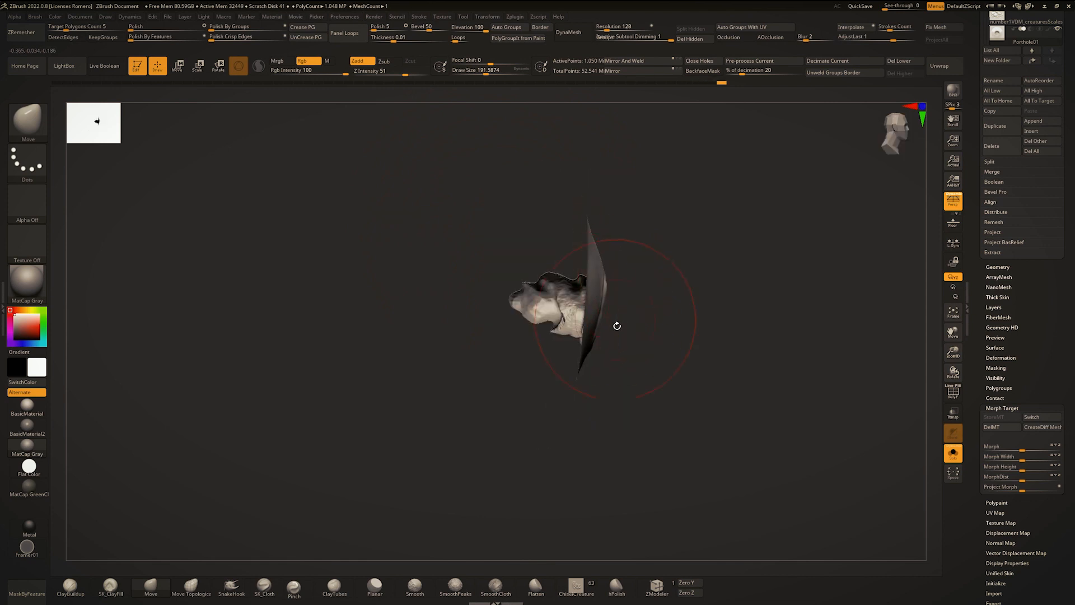
drag(597, 341, 621, 345)
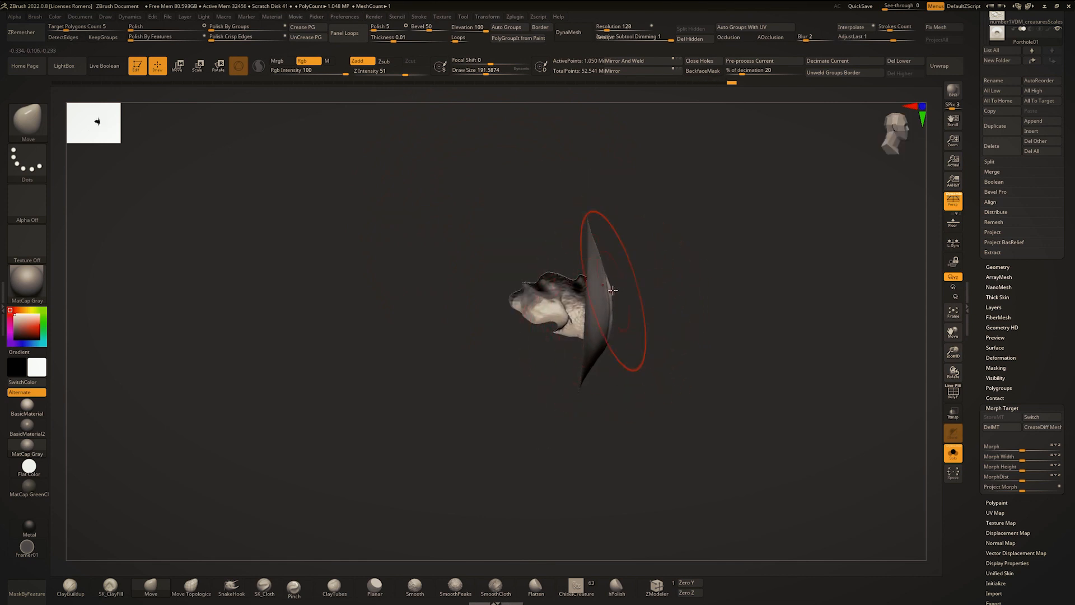
drag(616, 289, 626, 286)
right_drag(609, 341, 552, 311)
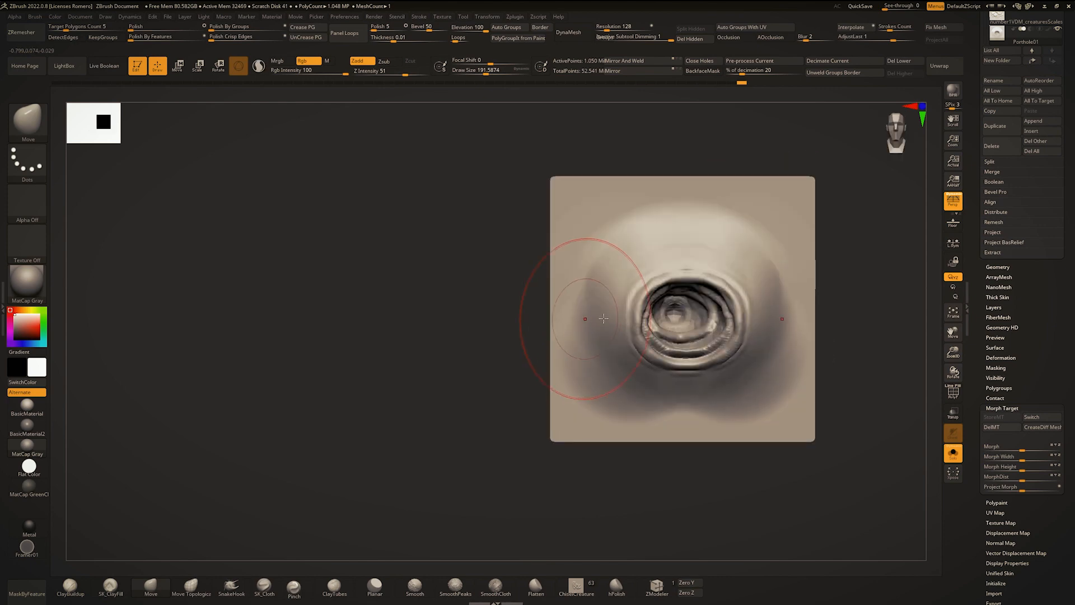
Step: Restore the flat borders of the plane with the Morph brush at Rgb Intensity 13 and draw size about 65
key(ctrl)
alt+right_drag(681, 383, 647, 370)
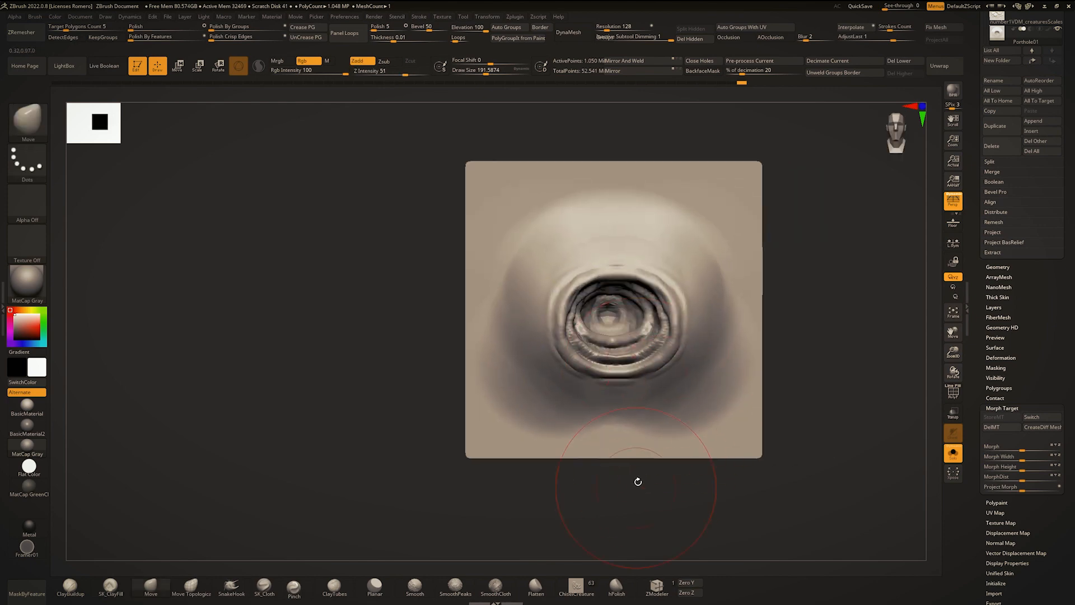
key(b)
click(491, 482)
key(space)
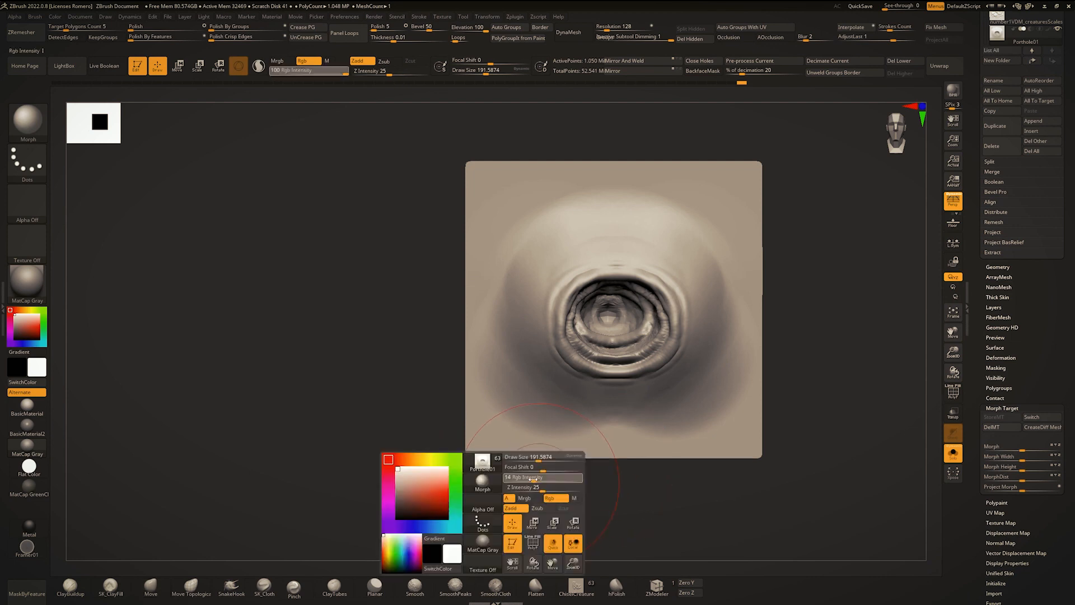
key(space)
drag(479, 423, 468, 381)
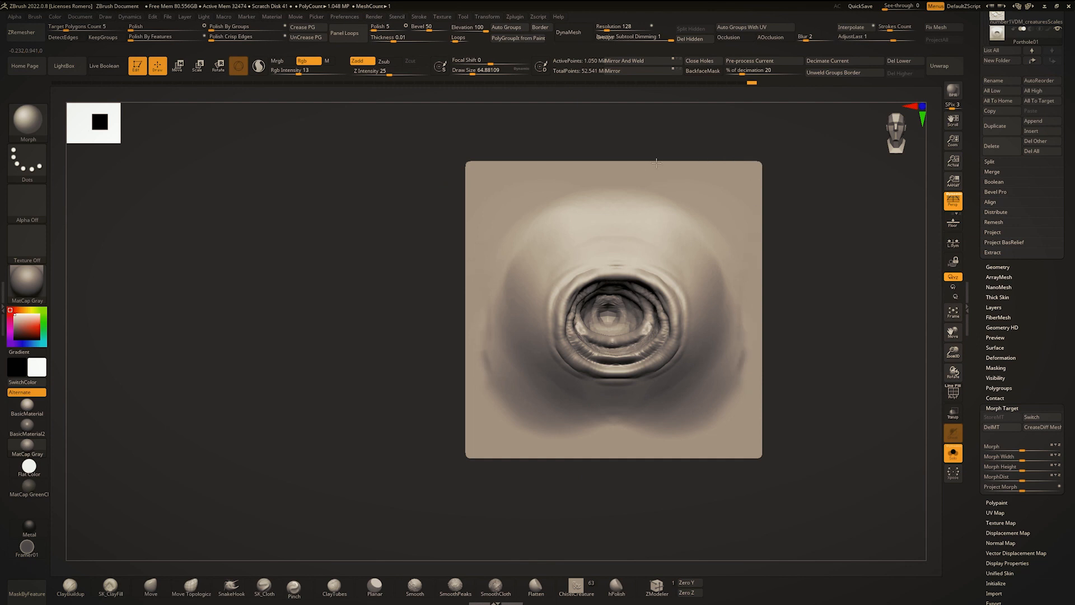
Step: Fill out the sides and lower part of the mound with ClayBuildup, raising the draw size to about 136
ctrl+right_drag(512, 346, 528, 353)
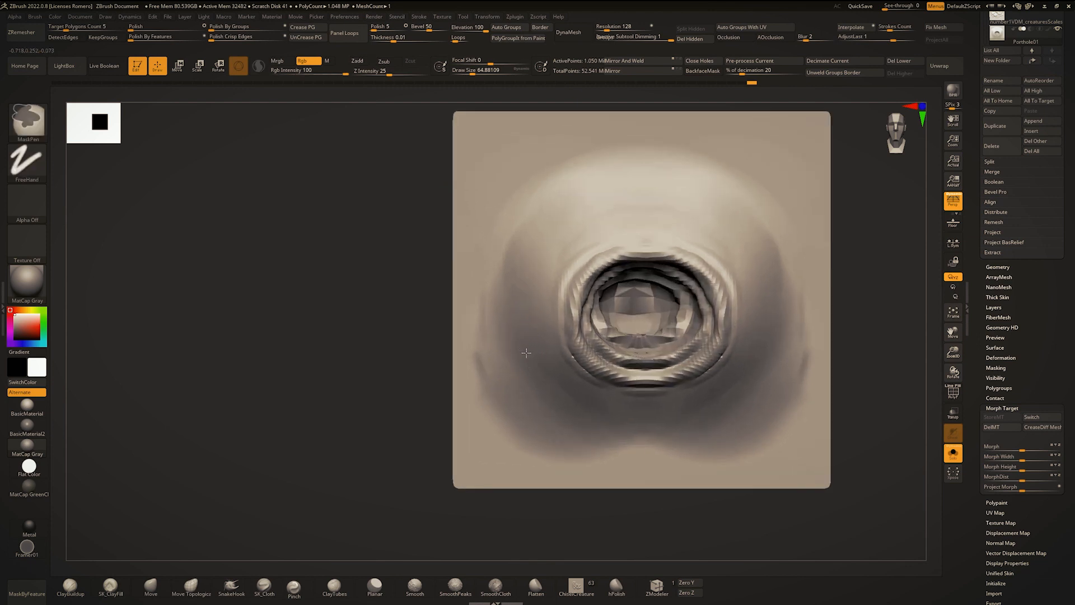
key(s)
drag(475, 364, 486, 365)
key(b)
key(c)
key(b)
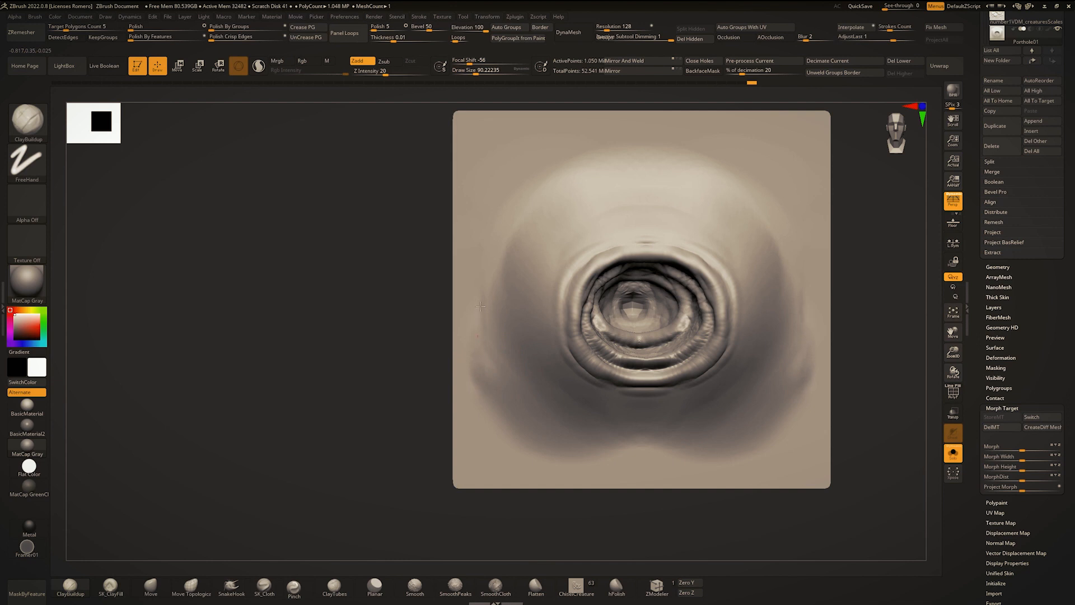
alt+right_drag(487, 281, 358, 274)
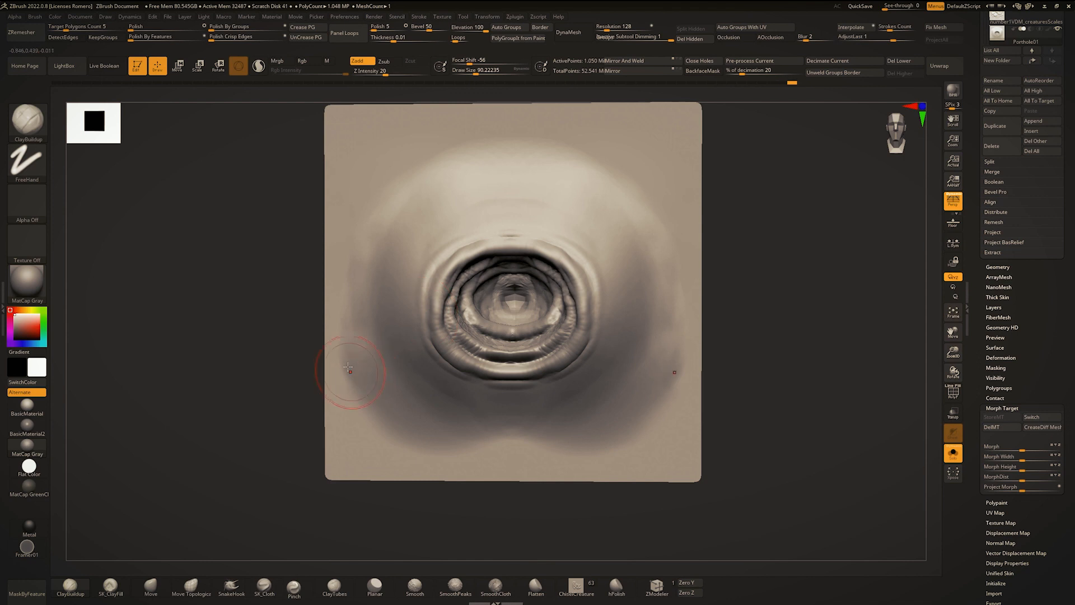
drag(496, 433, 497, 436)
key(s)
drag(466, 476, 479, 476)
drag(487, 400, 489, 416)
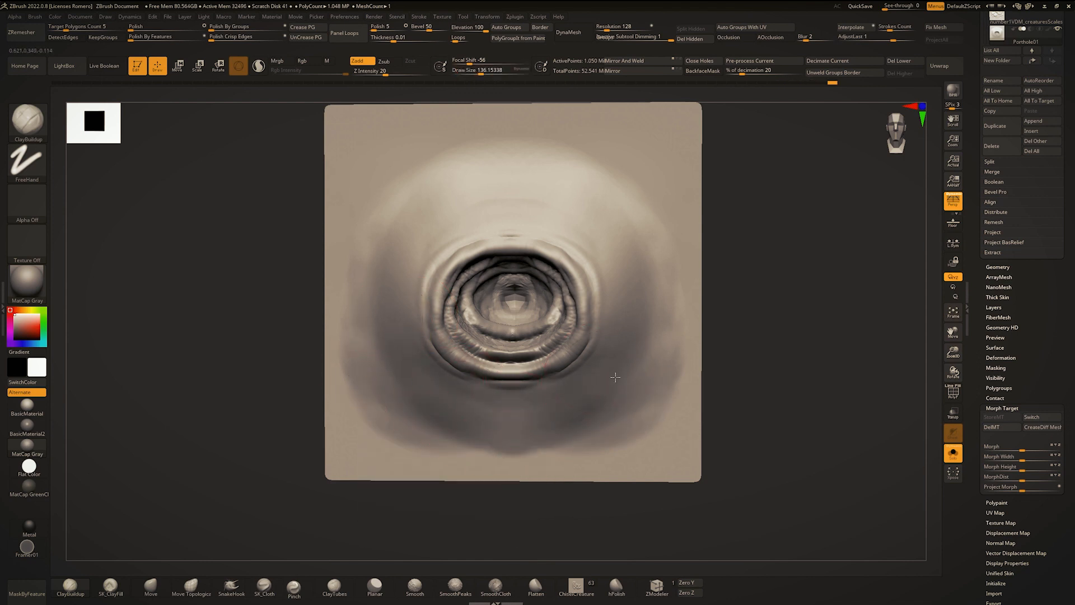
Step: Set ClayBuildup's focal shift to -15 and build up the mound's upper part
drag(469, 62, 483, 62)
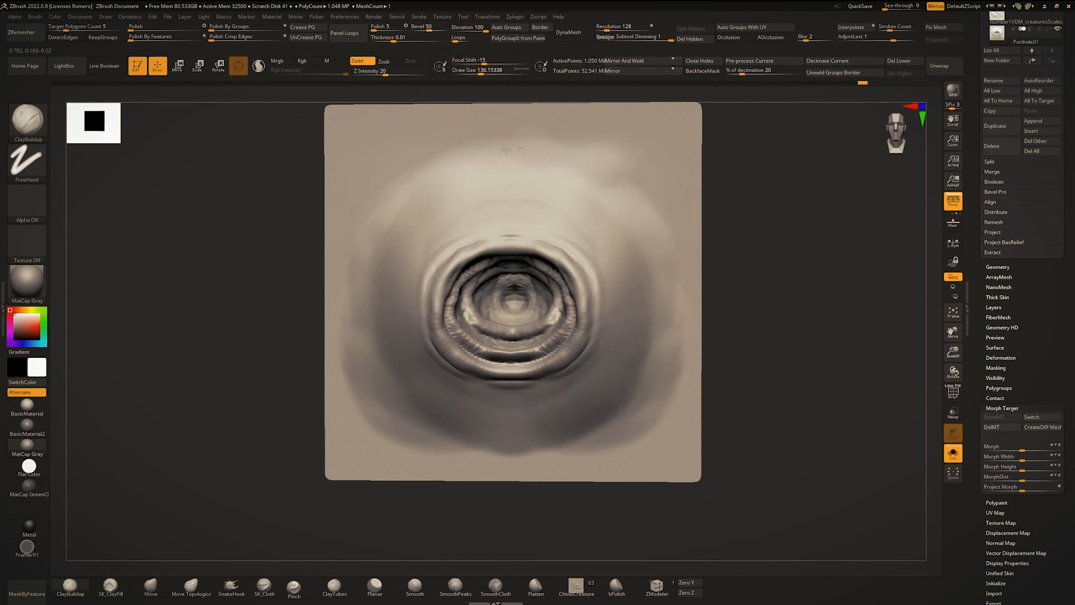
drag(463, 150, 460, 184)
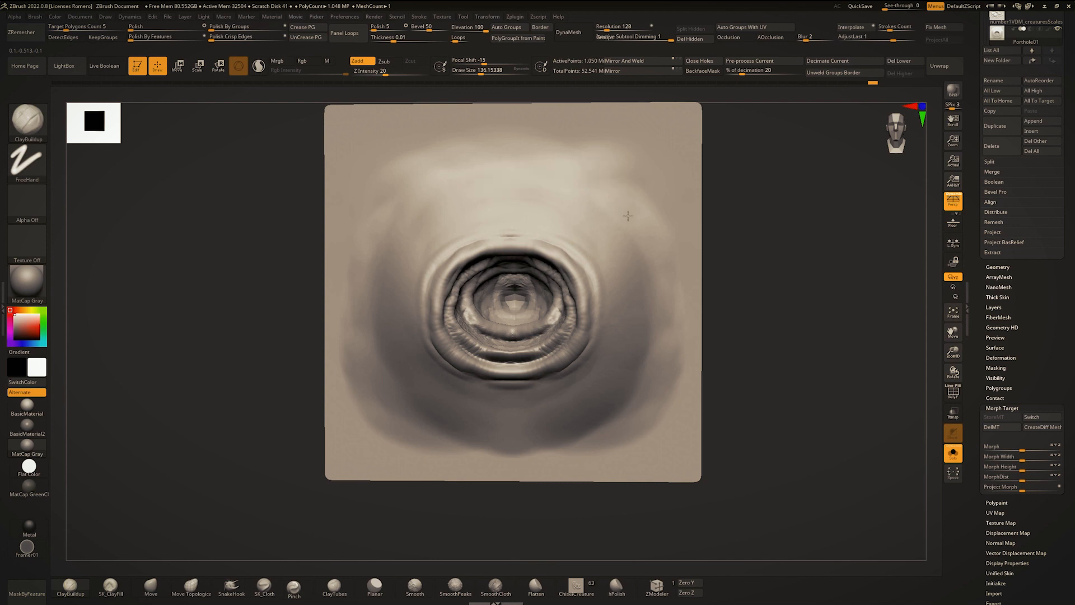
Step: Reshape the outline of the ringed opening with the Move brush at draw size about 124
ctrl+right_drag(628, 216, 440, 319)
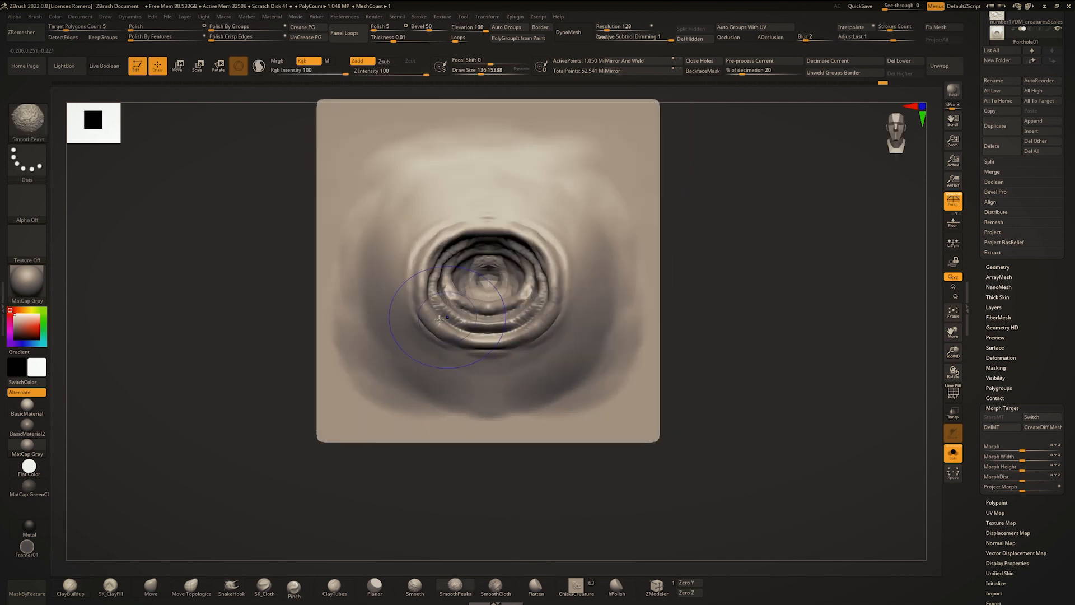
key(space)
drag(434, 323, 438, 321)
mouse_move(408, 270)
mouse_down()
mouse_move(432, 250)
mouse_move(421, 274)
mouse_move(443, 233)
mouse_up()
drag(445, 340, 445, 331)
drag(433, 258, 443, 252)
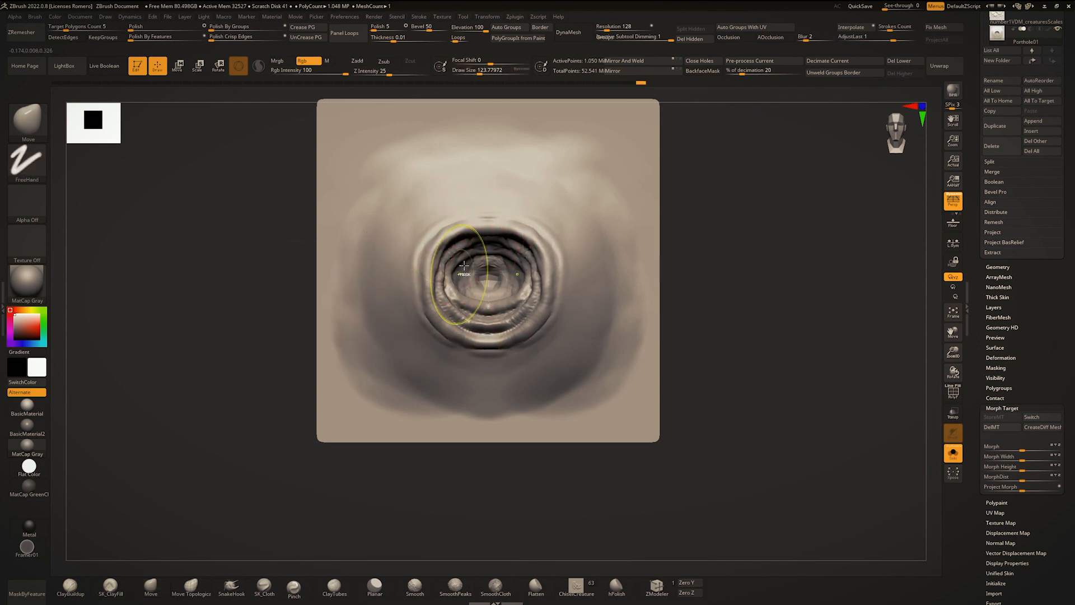
Step: Shift the upper and lower lips of the opening with the Move brush from angled side views
ctrl+right_drag(447, 250, 447, 218)
right_drag(447, 219, 372, 274)
drag(423, 274, 419, 231)
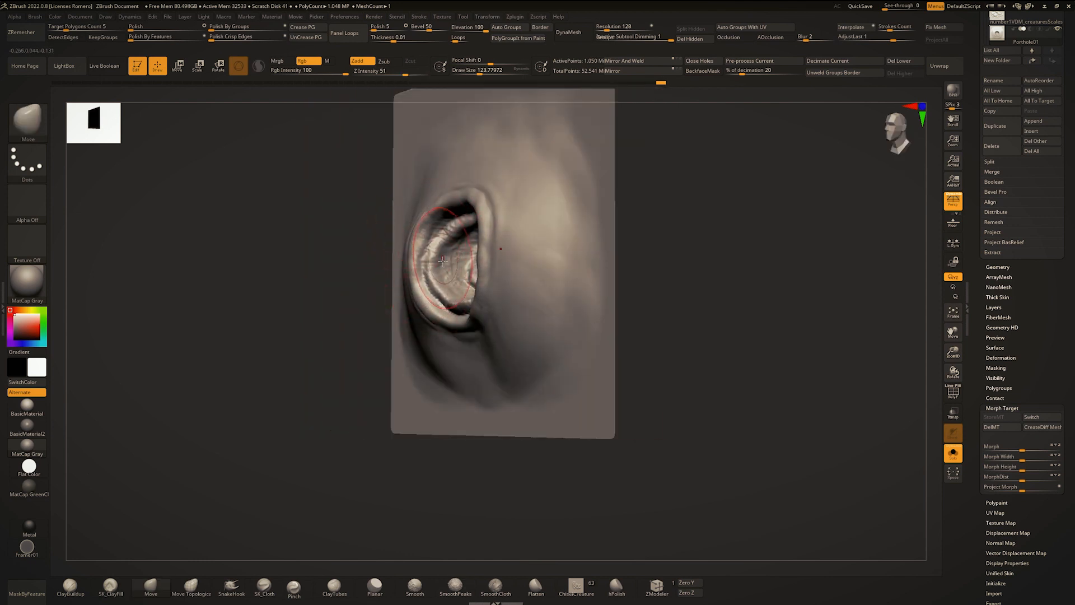
drag(441, 303, 440, 311)
right_drag(439, 312, 504, 325)
drag(476, 325, 473, 332)
right_drag(442, 334, 485, 319)
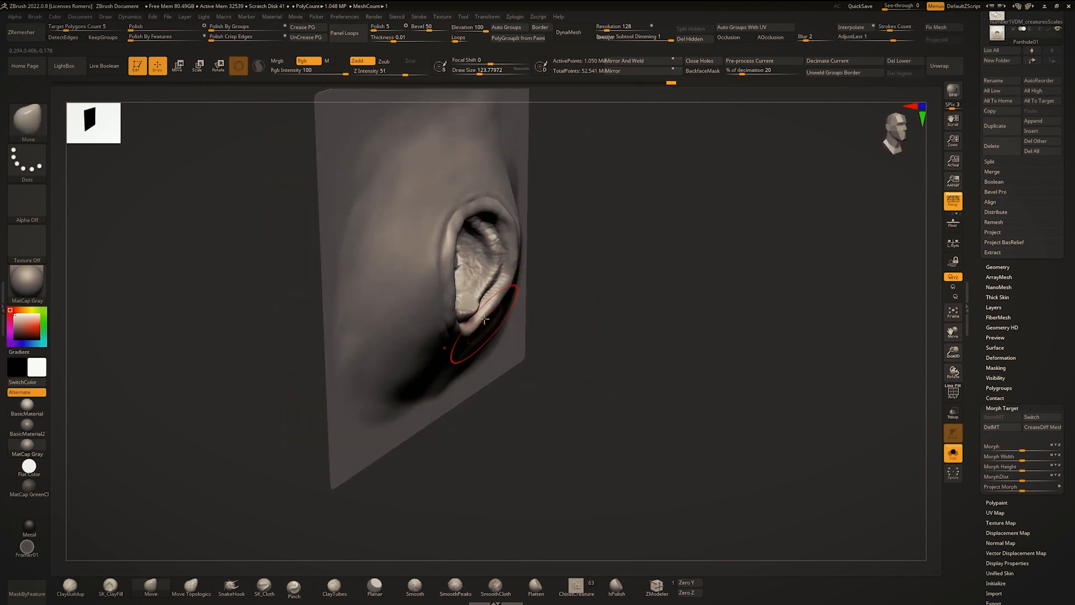
Step: Refine the side and upper edges of the opening with the Move brush at draw size about 104
drag(484, 320, 502, 304)
key(space)
drag(501, 291, 506, 294)
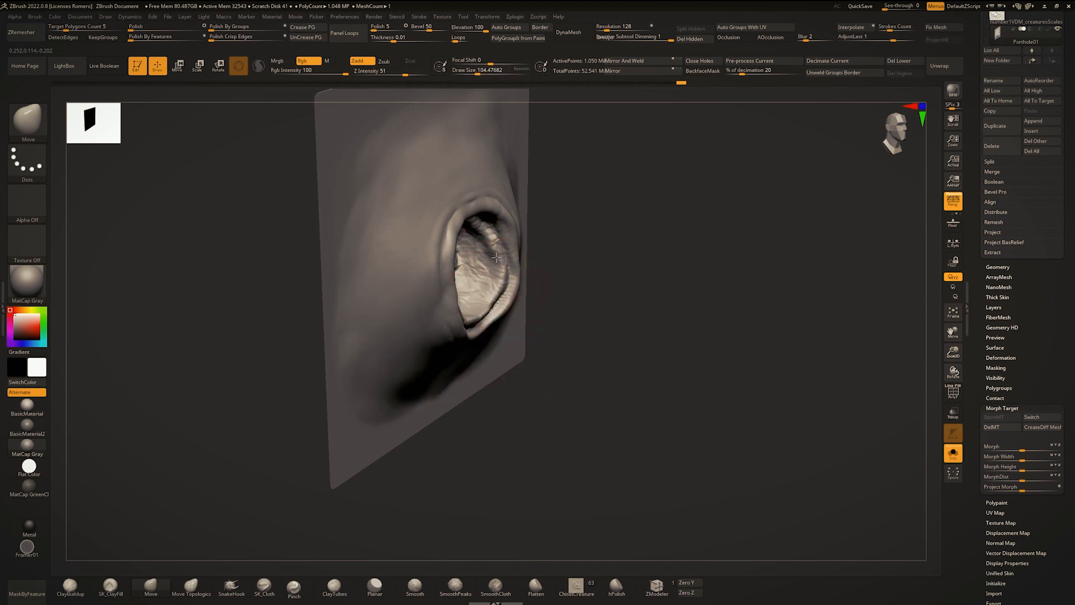
drag(496, 258, 501, 259)
right_drag(502, 259, 456, 236)
drag(456, 237, 458, 225)
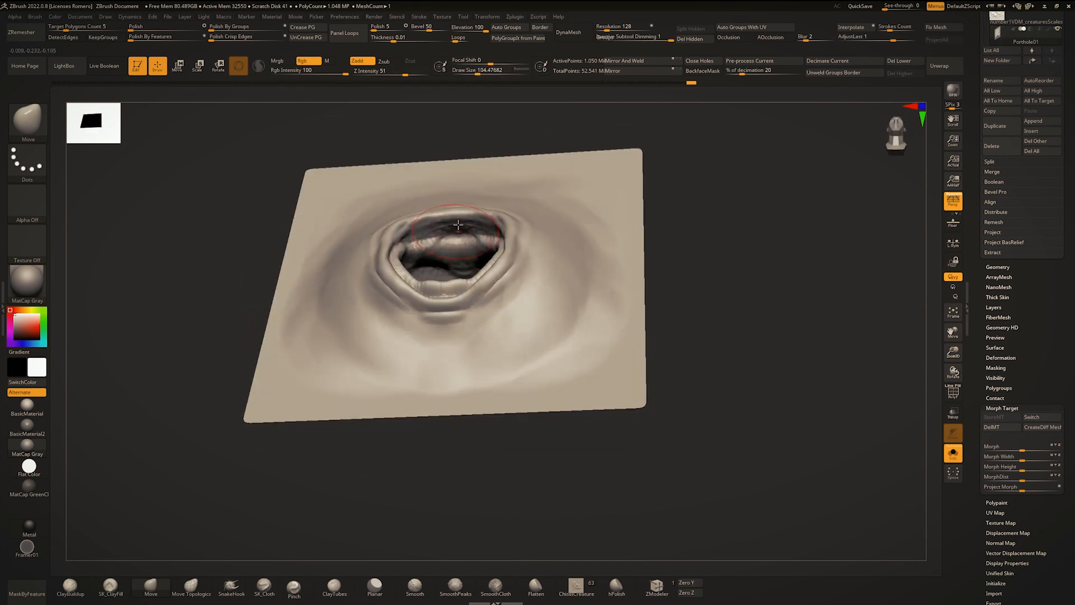
Step: Adjust the upper rim and side profile of the opening with the Move brush at draw size about 104
right_drag(458, 225, 455, 201)
drag(452, 240, 455, 231)
mouse_move(455, 231)
right_down()
mouse_move(454, 280)
mouse_move(410, 300)
right_up()
mouse_move(468, 284)
right_down()
mouse_move(493, 286)
mouse_move(457, 303)
right_up()
key(space)
drag(458, 296, 449, 295)
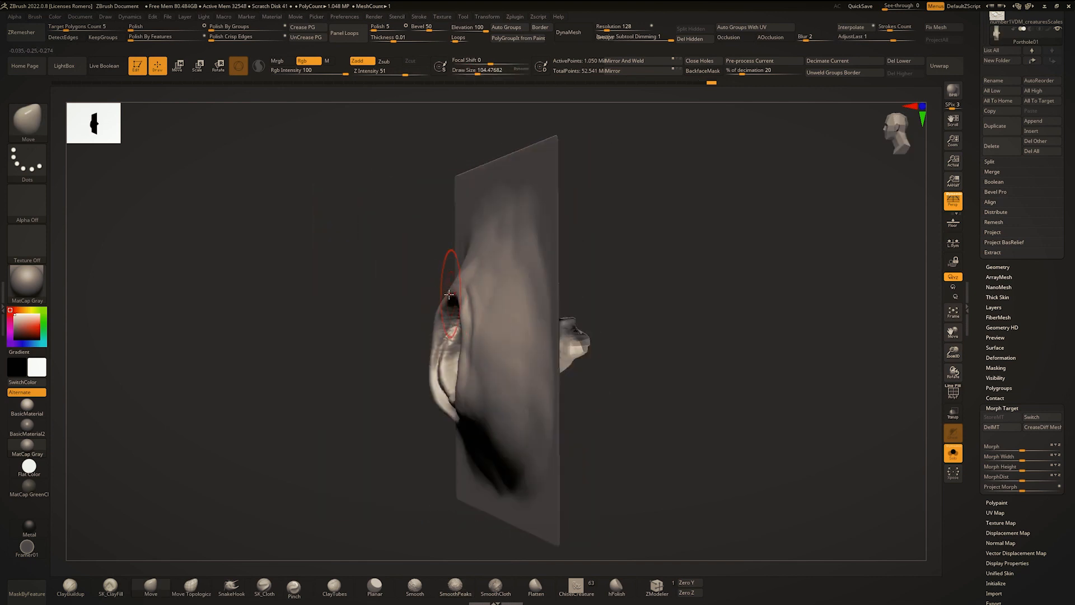
Step: Nudge the upper, lower and side rims of the opening from the front, reducing the Move brush to draw size about 83
mouse_move(449, 294)
right_down()
mouse_move(439, 303)
mouse_move(462, 306)
right_up()
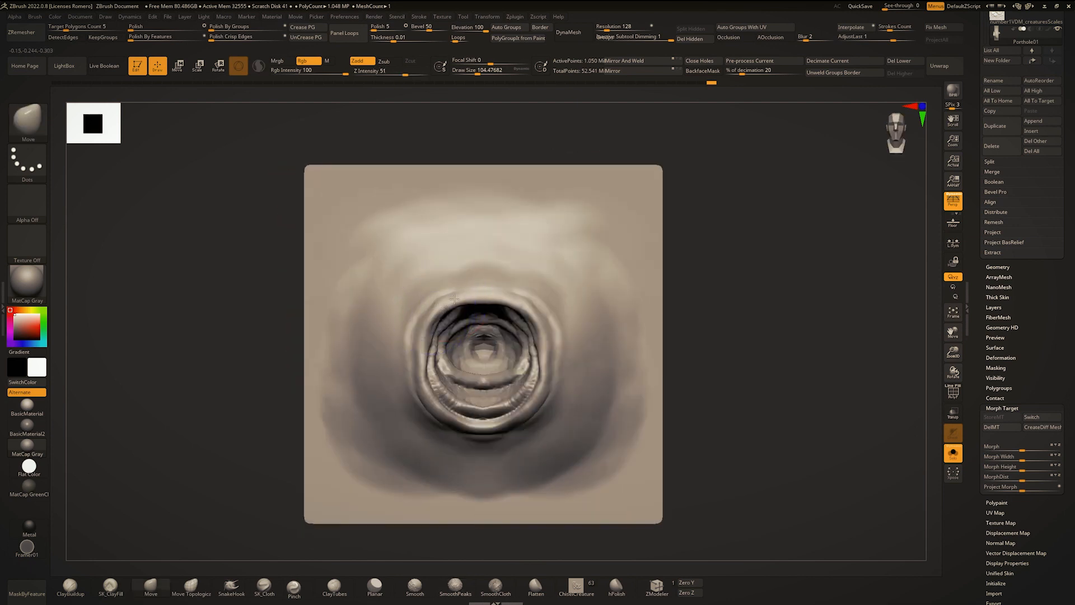
drag(463, 306, 464, 302)
drag(464, 424, 460, 414)
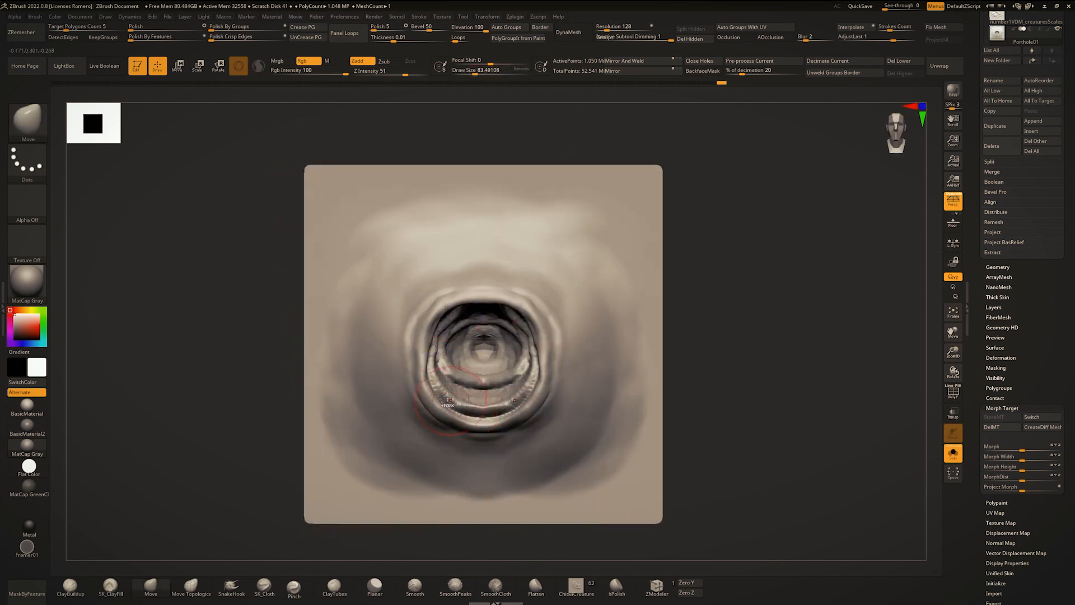
ctrl+right_drag(464, 399, 462, 416)
ctrl+right_drag(467, 358, 456, 392)
drag(402, 336, 397, 335)
Step: Carve creases along the ring's side with the DamStandard brush at draw size about 51 and smooth the inner folds
ctrl+right_drag(404, 309, 403, 290)
key(b)
key(d)
key(s)
drag(399, 315, 410, 291)
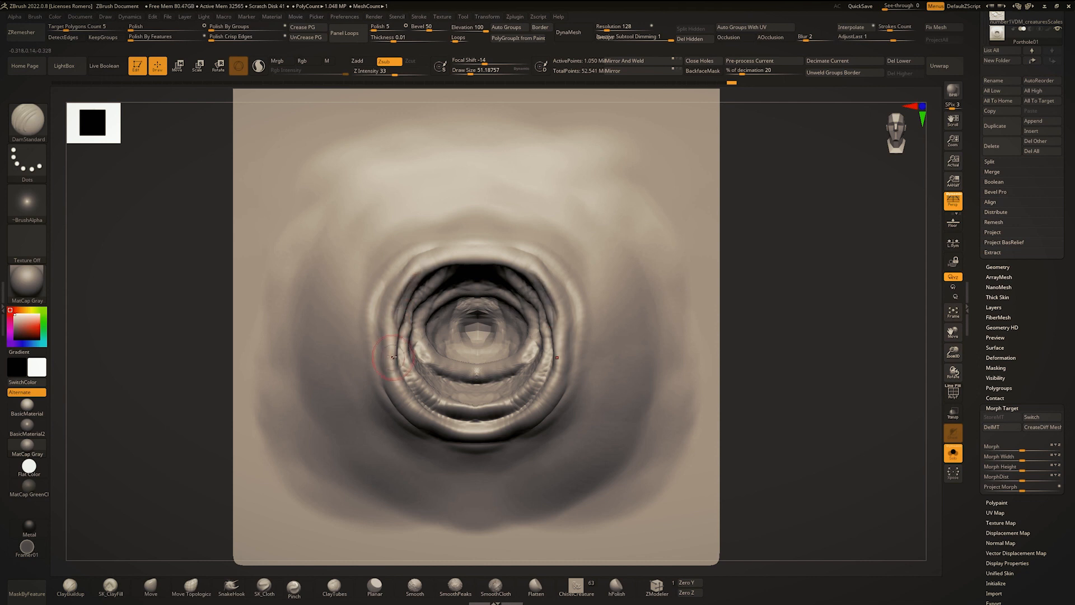
shift+drag(442, 385, 429, 374)
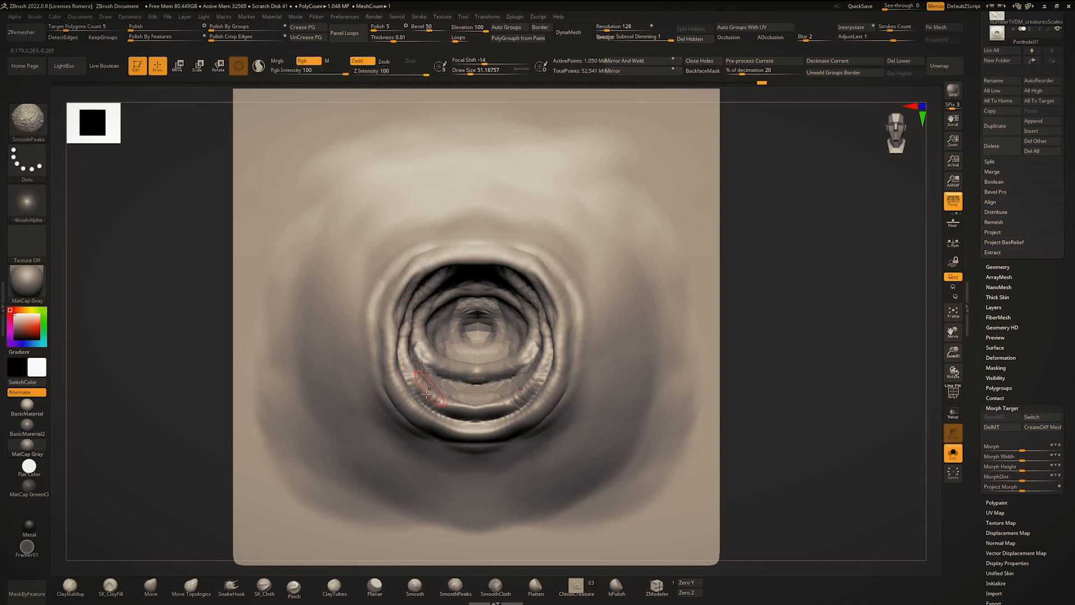
shift+drag(549, 352, 524, 344)
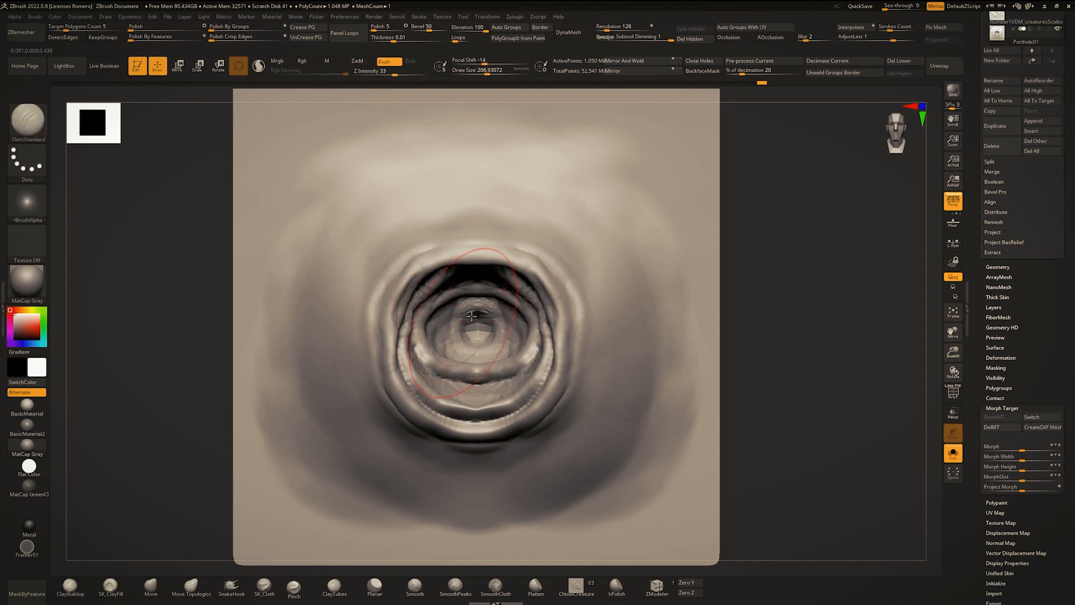
Step: Sculpt fleshy folds across the opening's inner upper wall with the Standard brush, refining at draw size about 31
right_click(464, 271)
right_drag(465, 286, 464, 267)
key(ctrl)
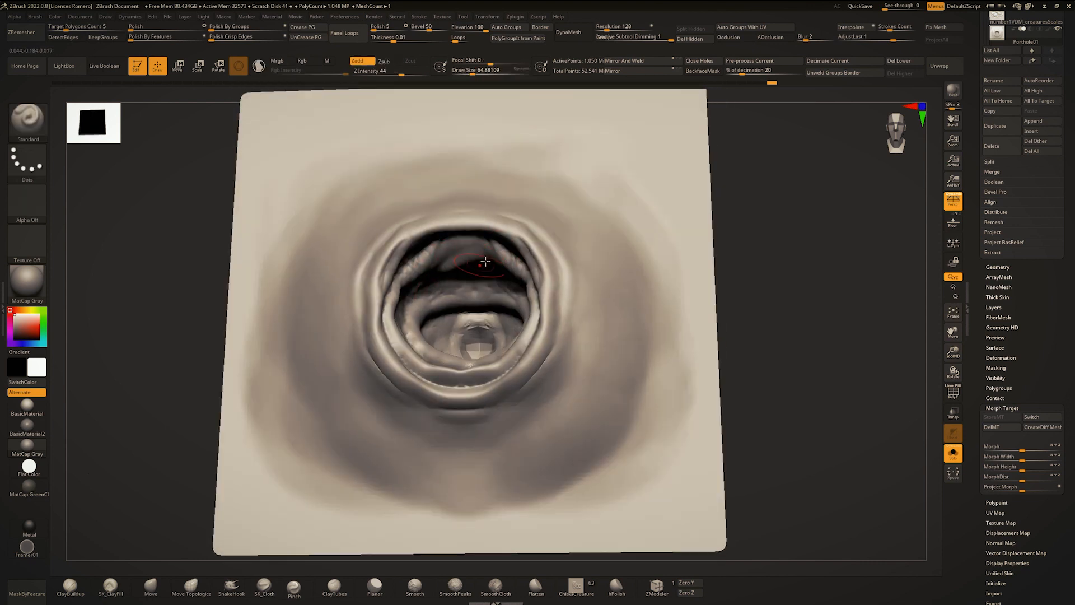
drag(485, 262, 465, 265)
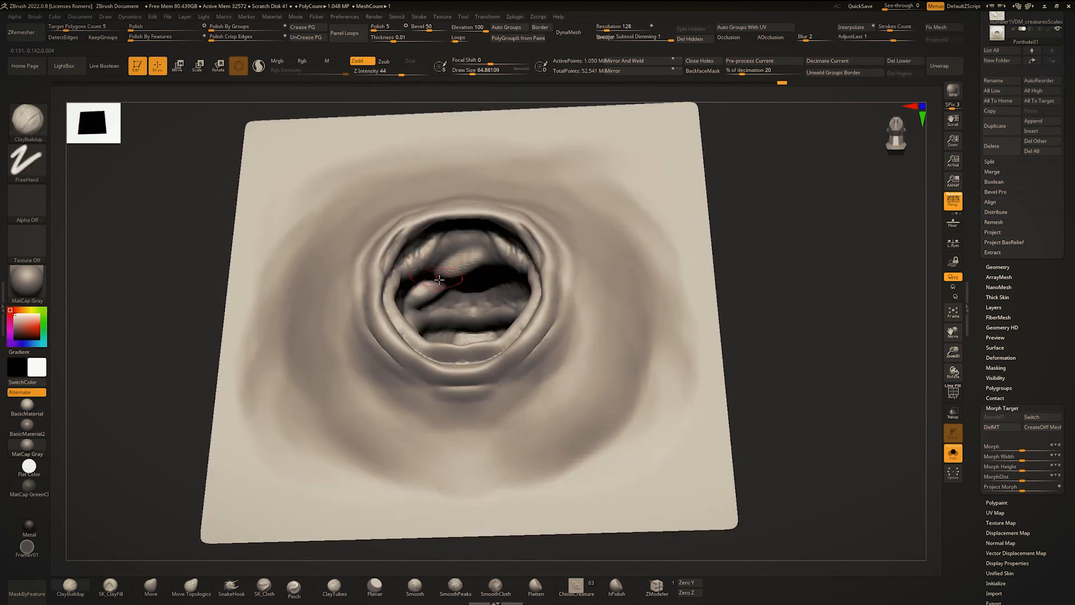
key(space)
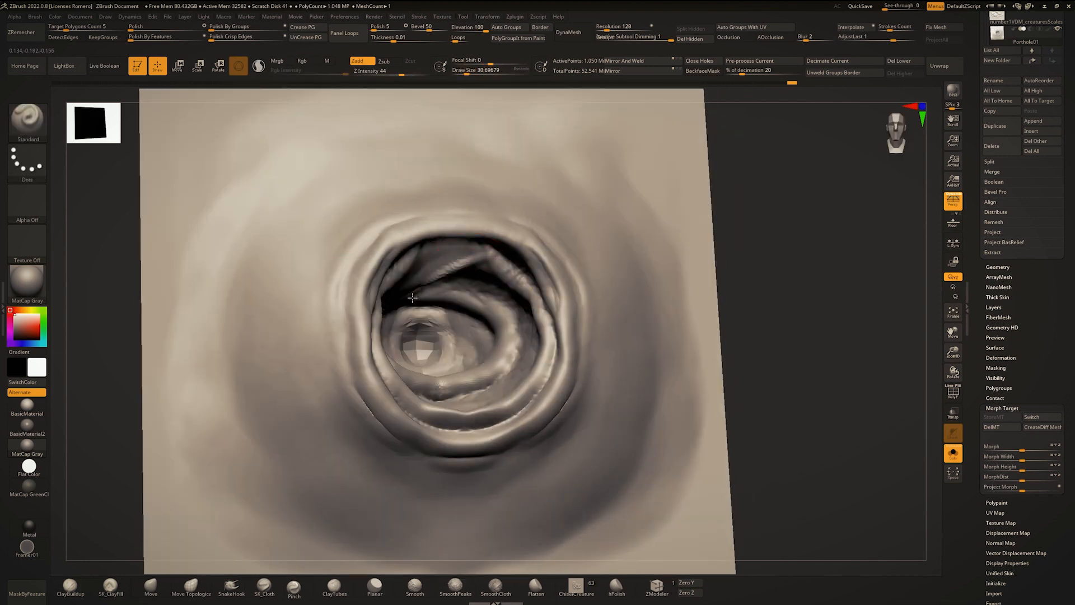
drag(386, 301, 514, 257)
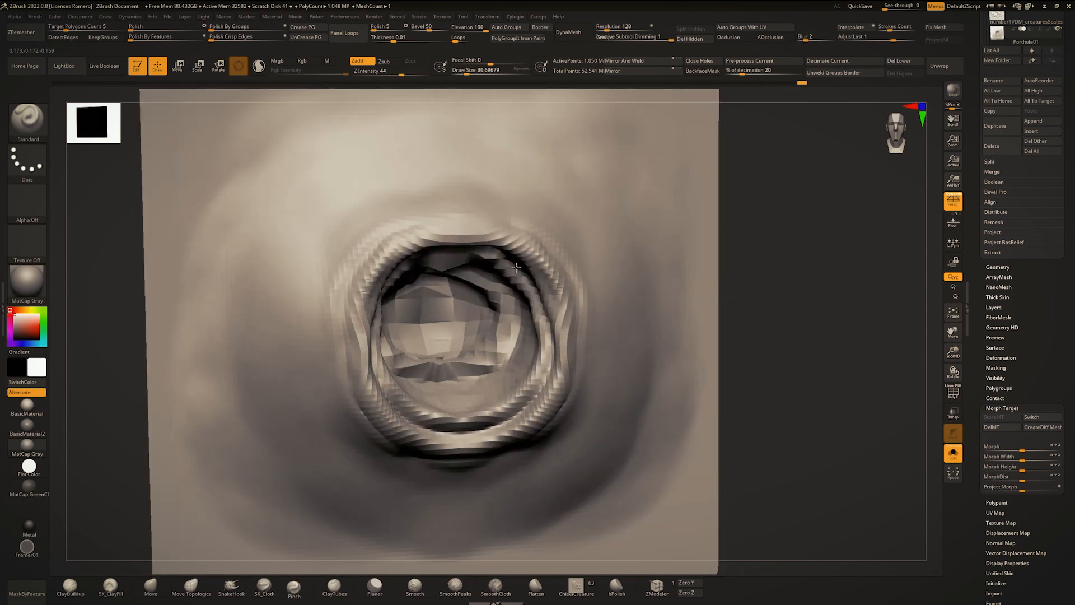
key(space)
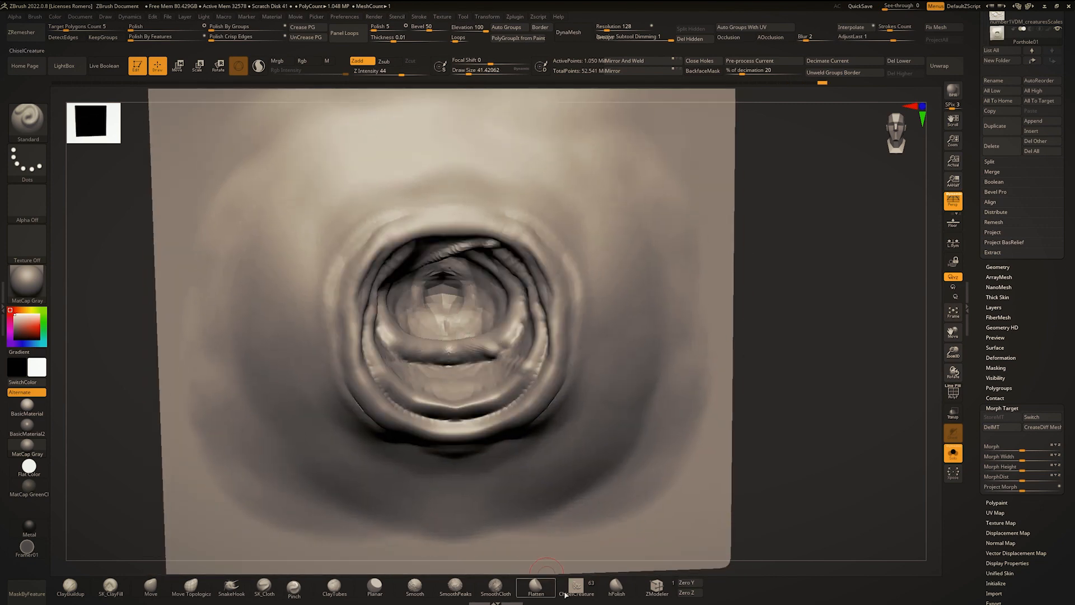
Step: Try stamping the branching vein detail of the ChiselCreature brush across the plane around the opening, undoing the stamps
click(579, 594)
key(m)
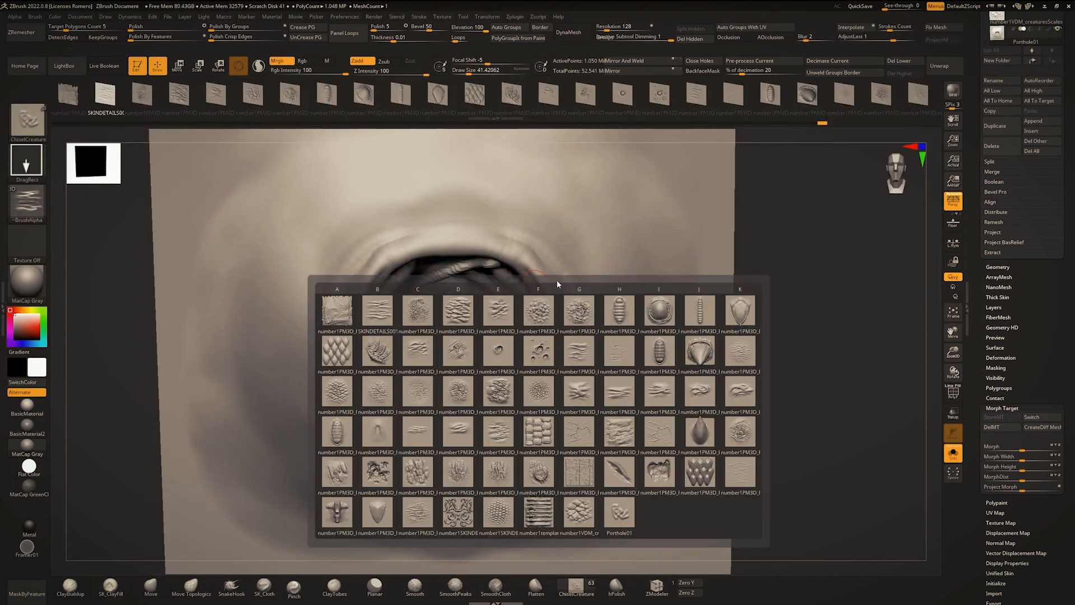
click(577, 436)
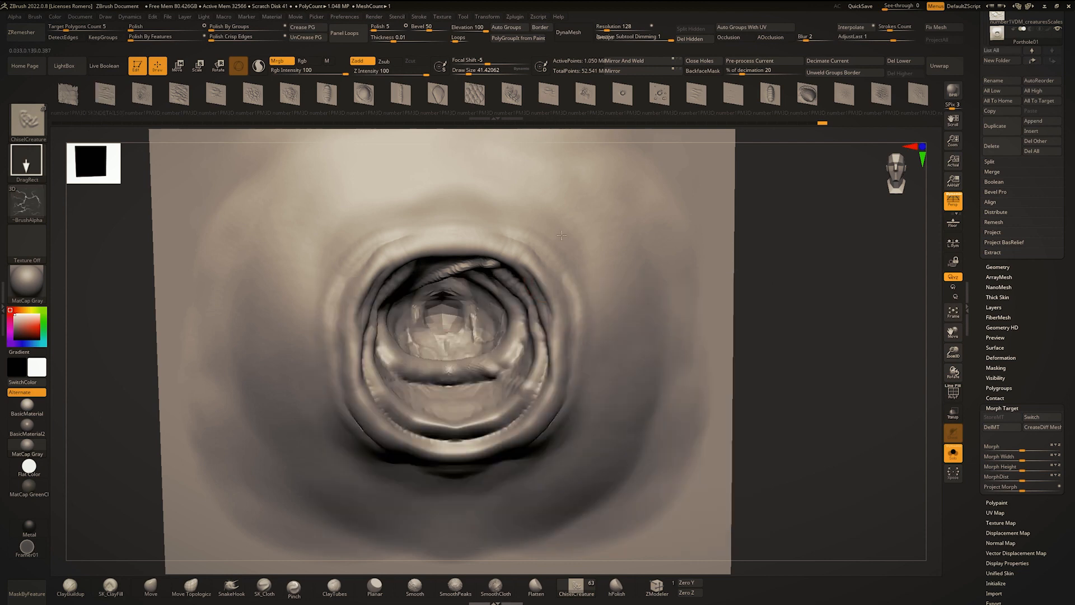
drag(562, 235, 518, 206)
key(ctrl+z)
ctrl+right_drag(518, 206, 476, 269)
drag(452, 291, 700, 126)
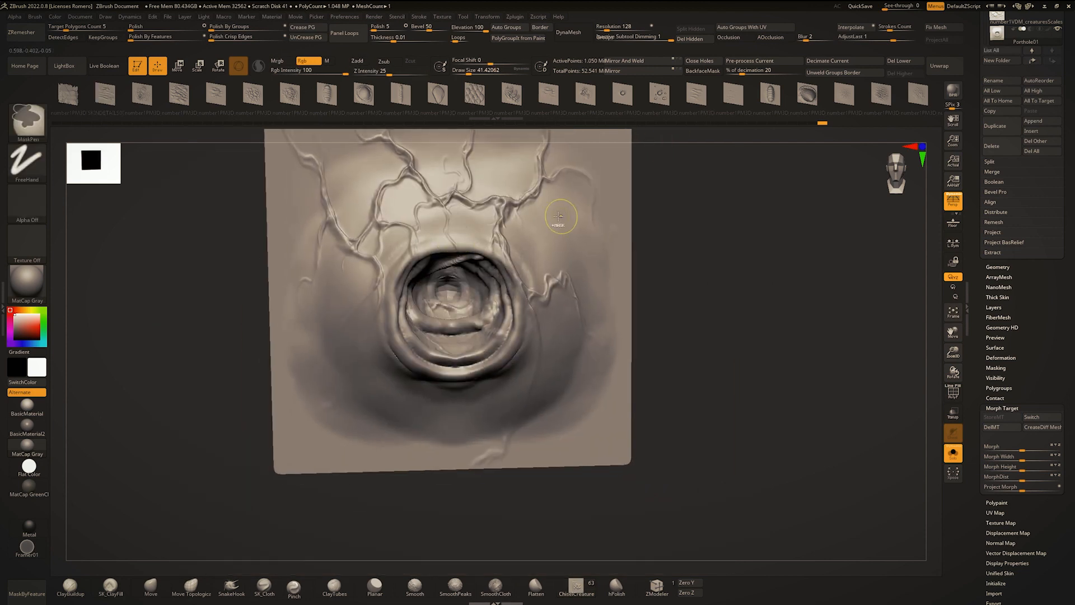
alt+right_drag(559, 216, 538, 302)
key(ctrl+z)
Step: Try angled vein stamps on the skin above the opening, undoing each one
drag(528, 322, 478, 170)
ctrl+right_drag(432, 241, 546, 275)
key(ctrl+z)
drag(367, 308, 509, 177)
right_drag(512, 180, 591, 229)
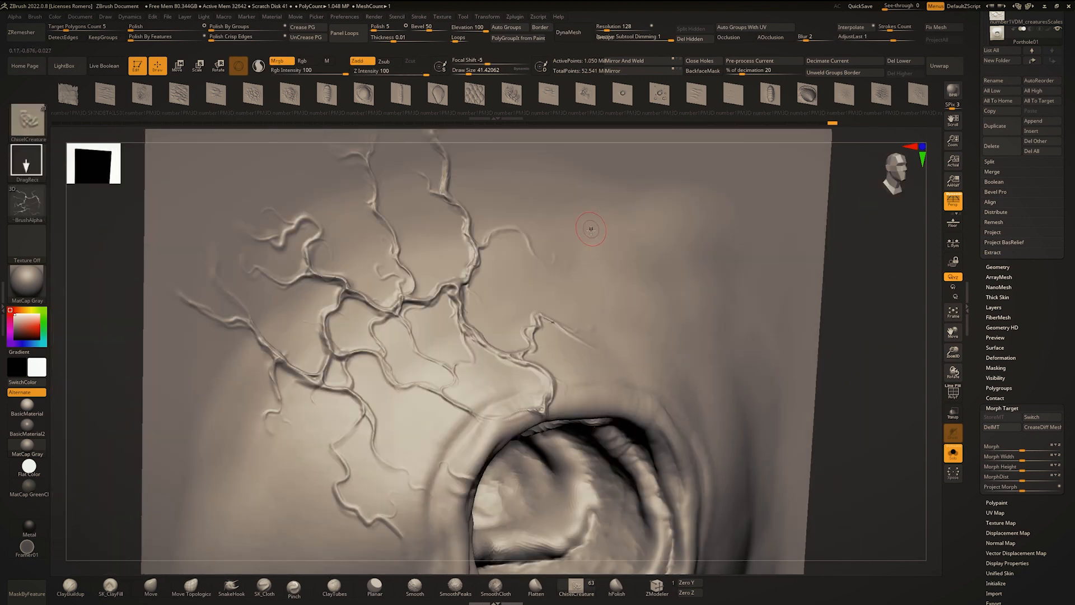
ctrl+right_drag(555, 281, 622, 320)
key(ctrl+z)
Step: Try a large vein stamp on the skin at the opening's upper right, then undo the vein stamps
drag(622, 320, 718, 149)
ctrl+right_drag(661, 241, 566, 269)
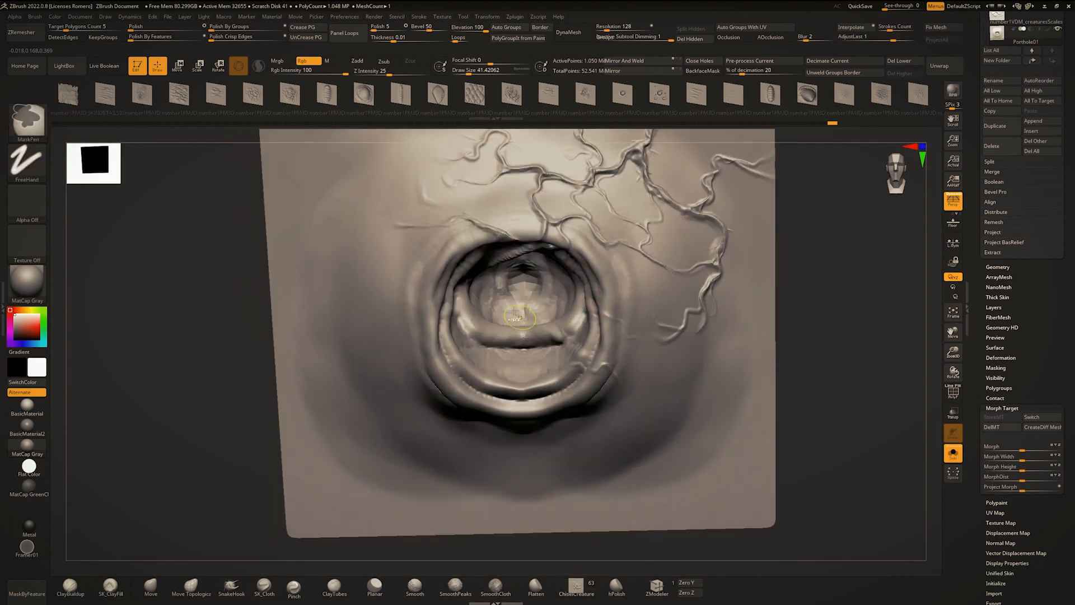
key(ctrl+z)
ctrl+right_drag(540, 308, 520, 270)
alt+right_drag(520, 270, 511, 307)
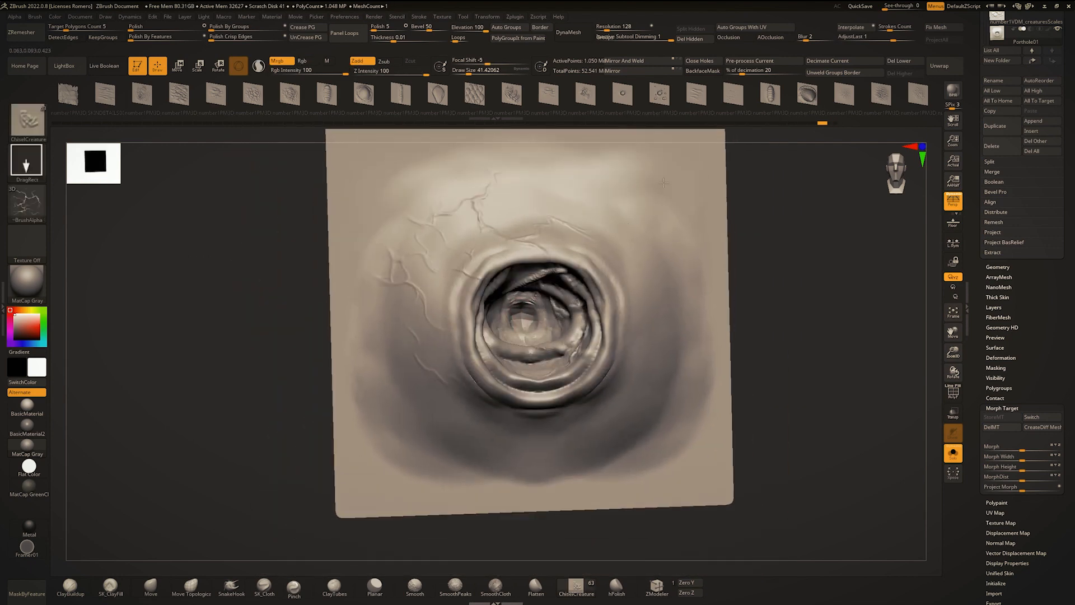
key(ctrl+z)
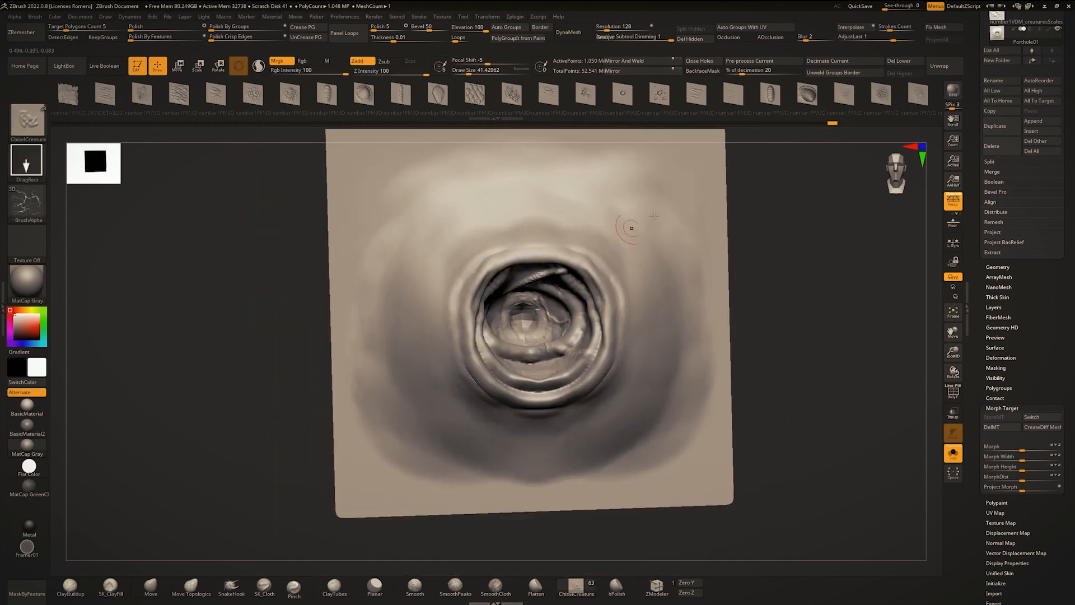
key(ctrl+z)
Step: Try small vein stamps beside the ring's outer edge and undo them
mouse_move(527, 327)
right_down()
mouse_move(476, 331)
mouse_move(544, 323)
right_up()
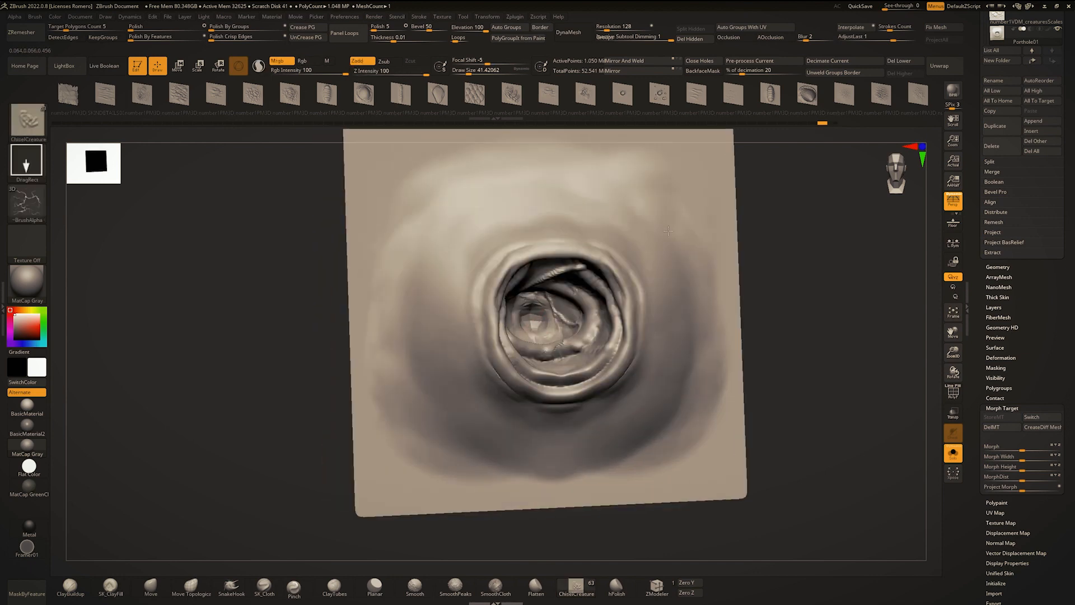
drag(668, 231, 618, 235)
key(ctrl+z)
right_drag(518, 326, 483, 332)
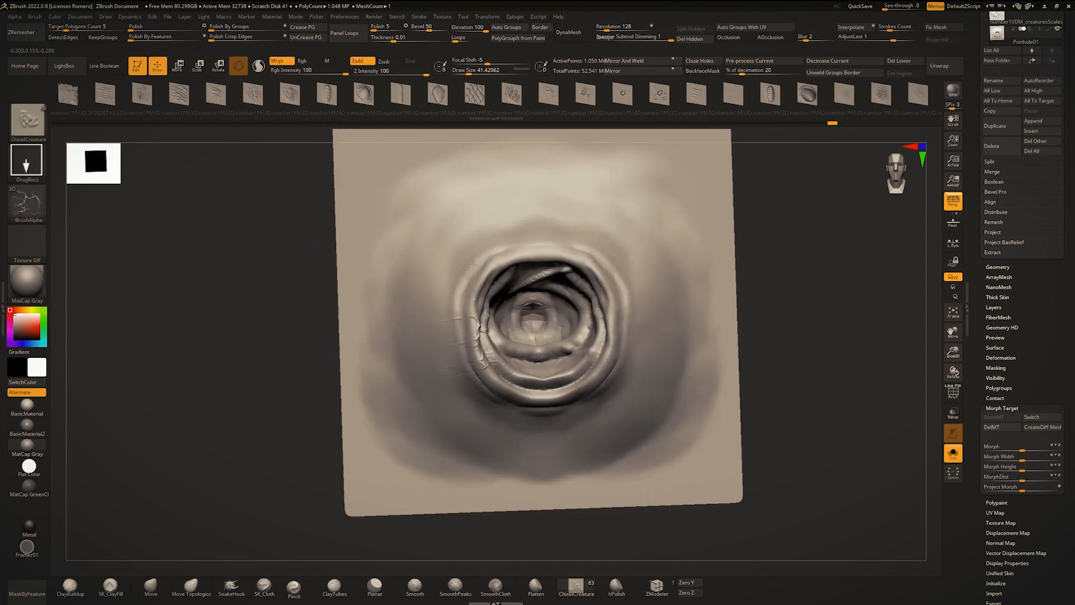
key(ctrl+shift+z)
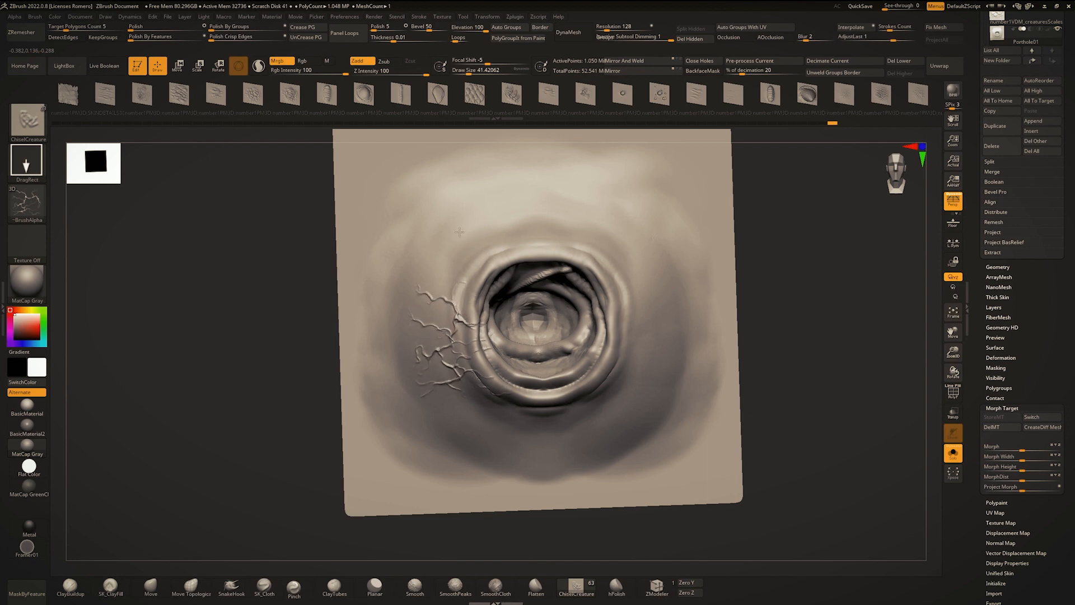
mouse_move(444, 396)
ctrl+right_down()
mouse_move(452, 314)
mouse_move(470, 364)
ctrl+right_up()
key(ctrl+z)
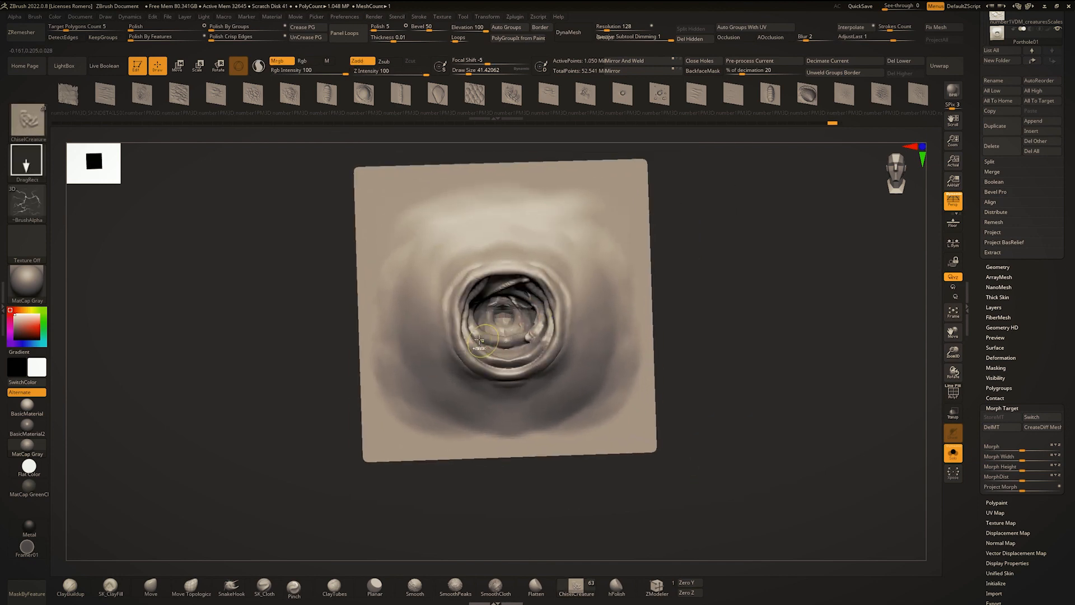
Step: Try two more vein stamps starting from the opening's upper rim, undoing them to clear the skin
key(ctrl+z)
drag(504, 241, 500, 347)
key(ctrl+z)
drag(553, 277, 710, 310)
mouse_move(710, 310)
right_down()
mouse_move(723, 266)
mouse_move(653, 284)
mouse_move(638, 246)
right_up()
mouse_move(639, 247)
shift+right_down()
mouse_move(568, 298)
mouse_move(603, 317)
mouse_move(558, 315)
shift+right_up()
key(ctrl+z)
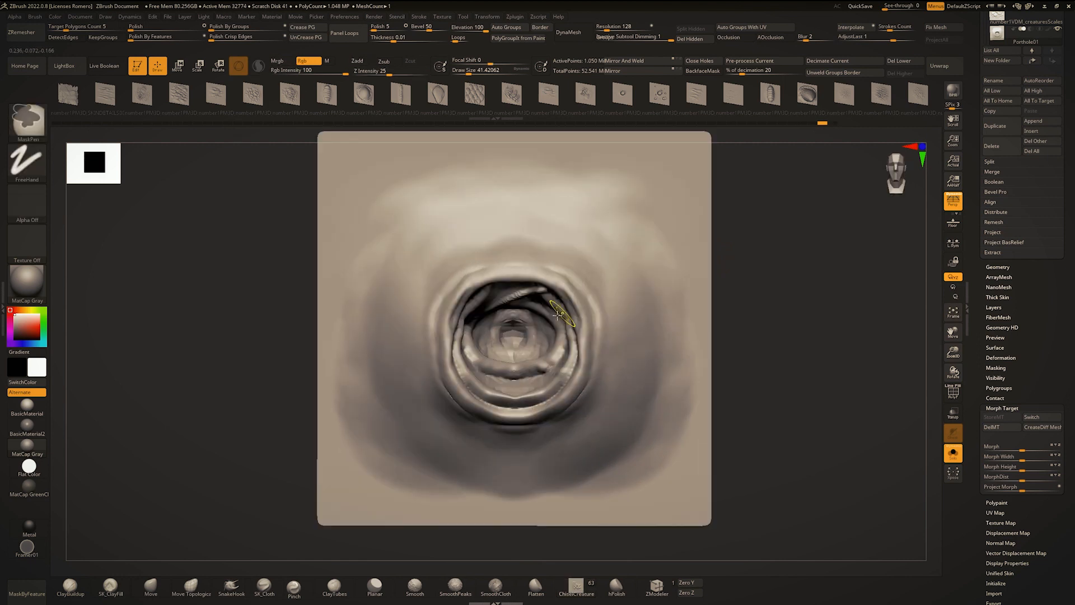
Step: Draw a winding raised vein outward from the ring's upper-left rim with the Standard brush at draw size about 37
key(bracketleft)
key(b)
key(s)
key(t)
drag(464, 266, 447, 247)
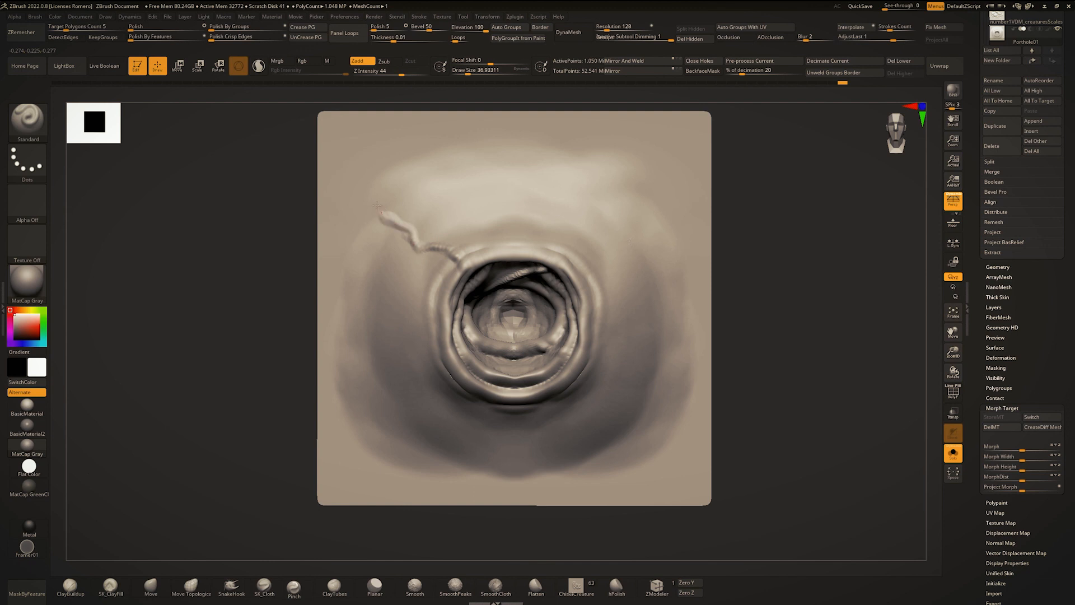
key(shift)
key(ctrl+z)
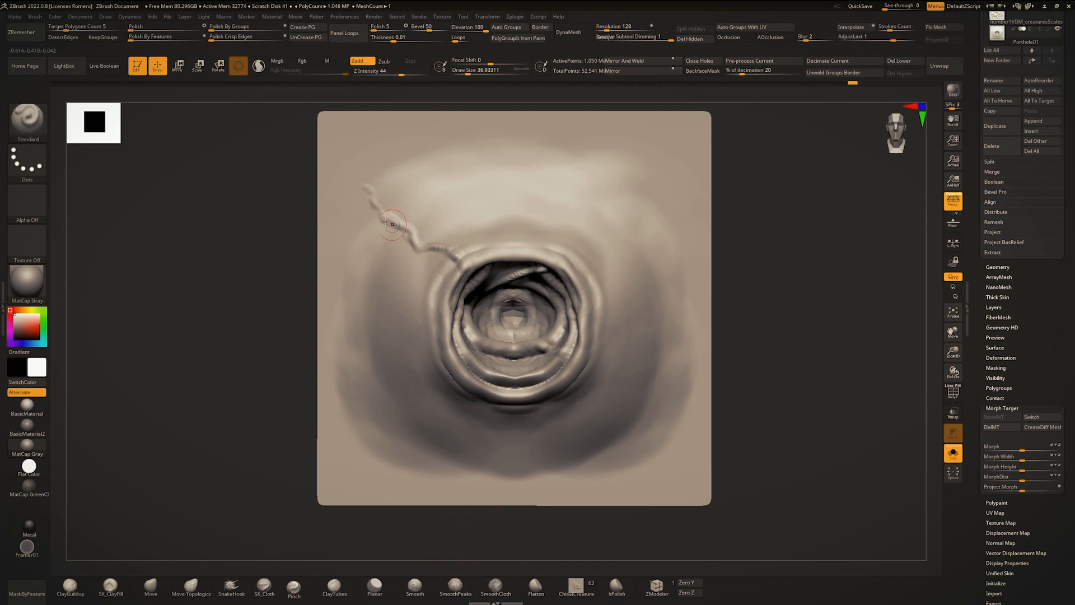
Step: Go down two subdivision levels and smooth the outer end of the vein
key(shift+d)
key(shift+d)
shift+drag(387, 221, 368, 203)
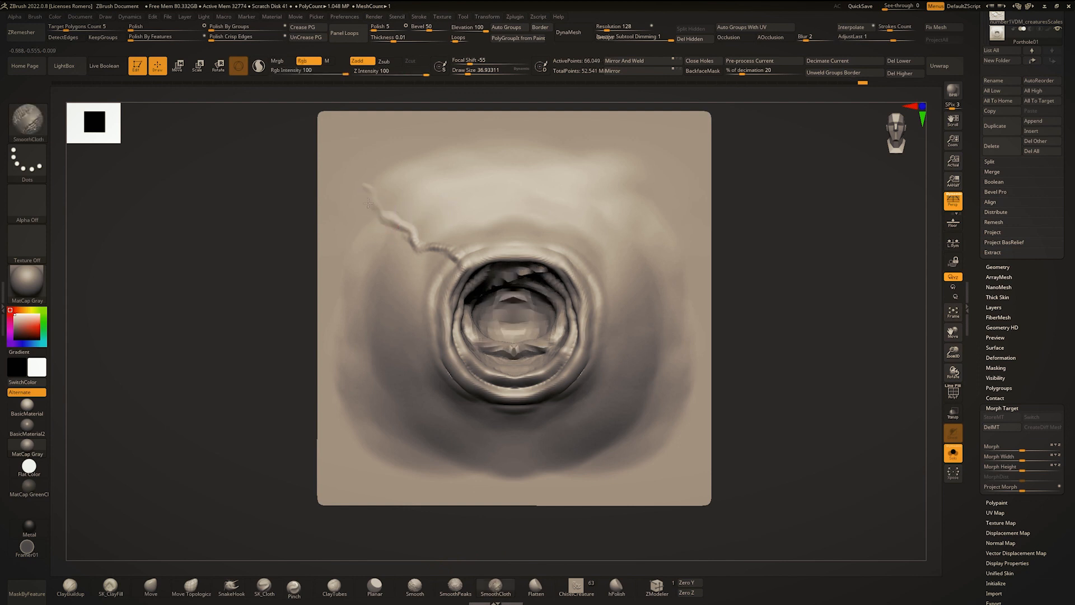
Step: Strengthen the vein and add a fleshy fold around the ring's outer lower-left edge with the Standard brush
key(shift+d)
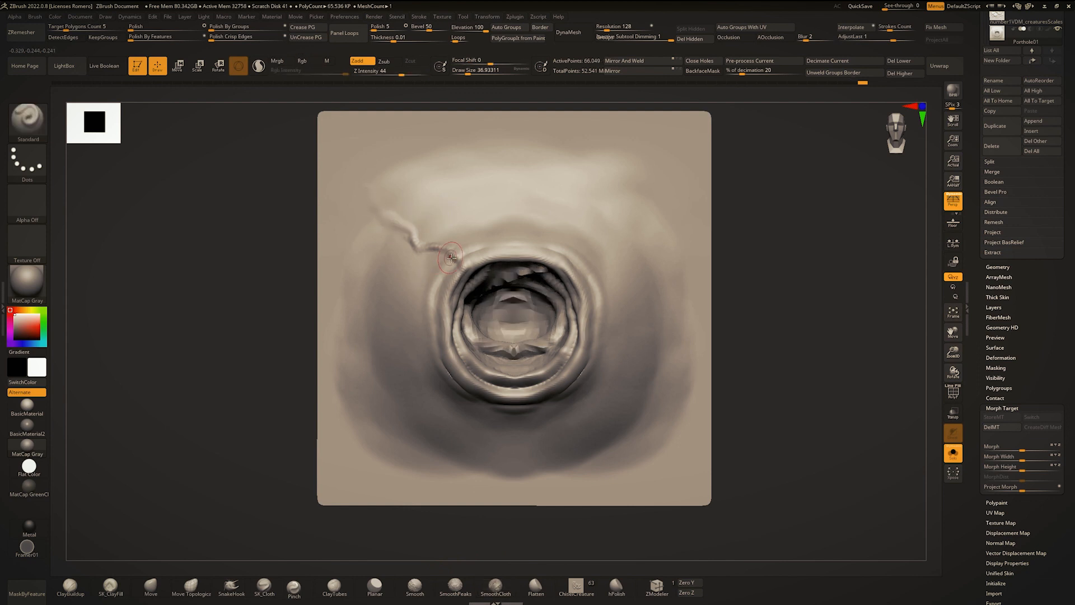
key(space)
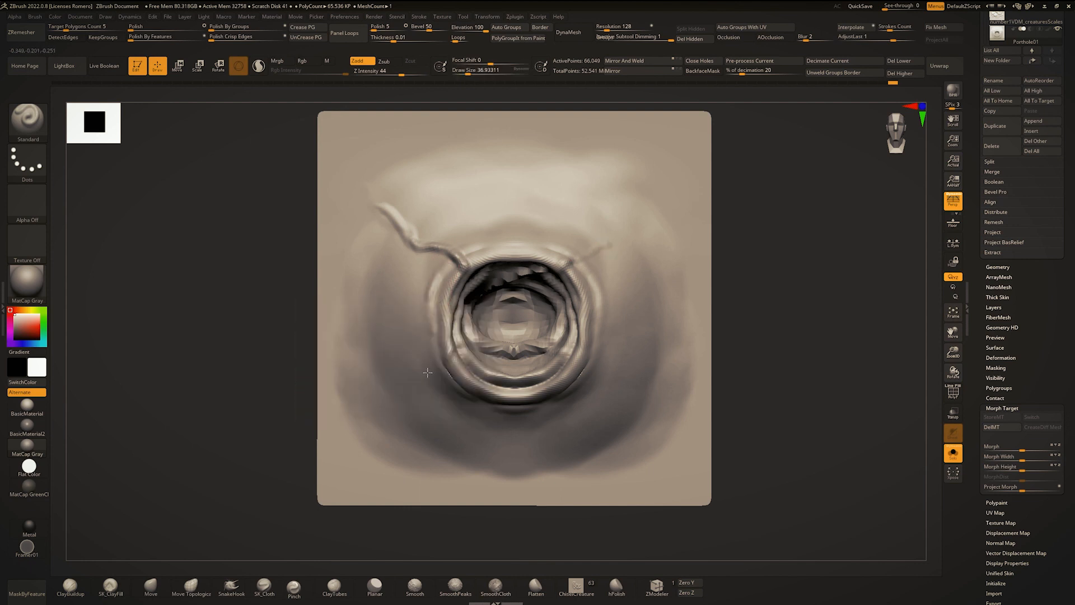
drag(424, 339, 490, 405)
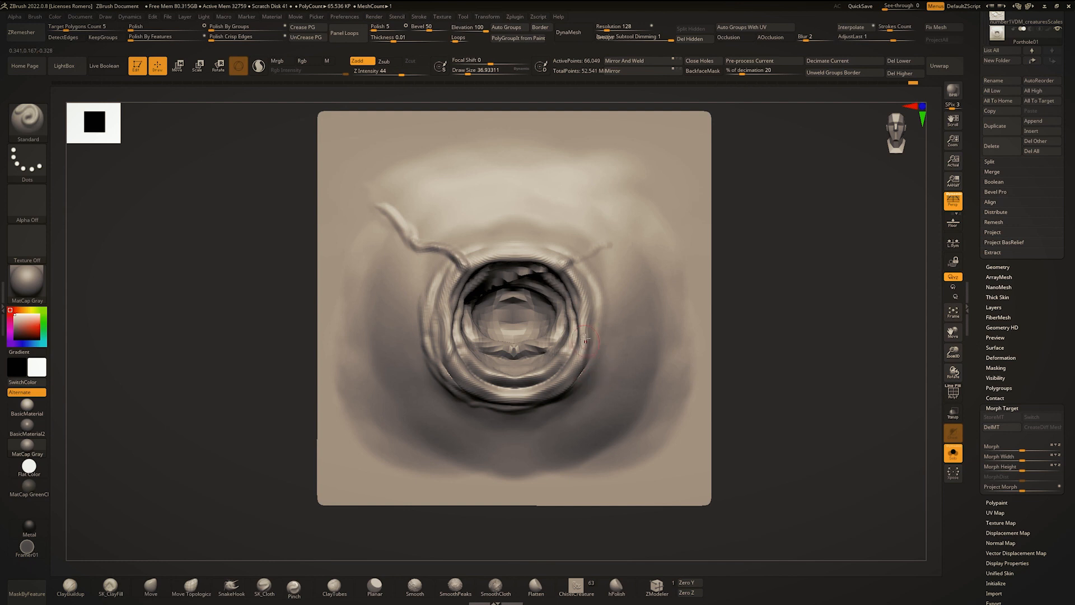
Step: Build up the opening's inner upper wall with the ClayBuildup brush at draw sizes about 51 and 80
right_drag(447, 258, 381, 244)
key(b)
key(c)
key(b)
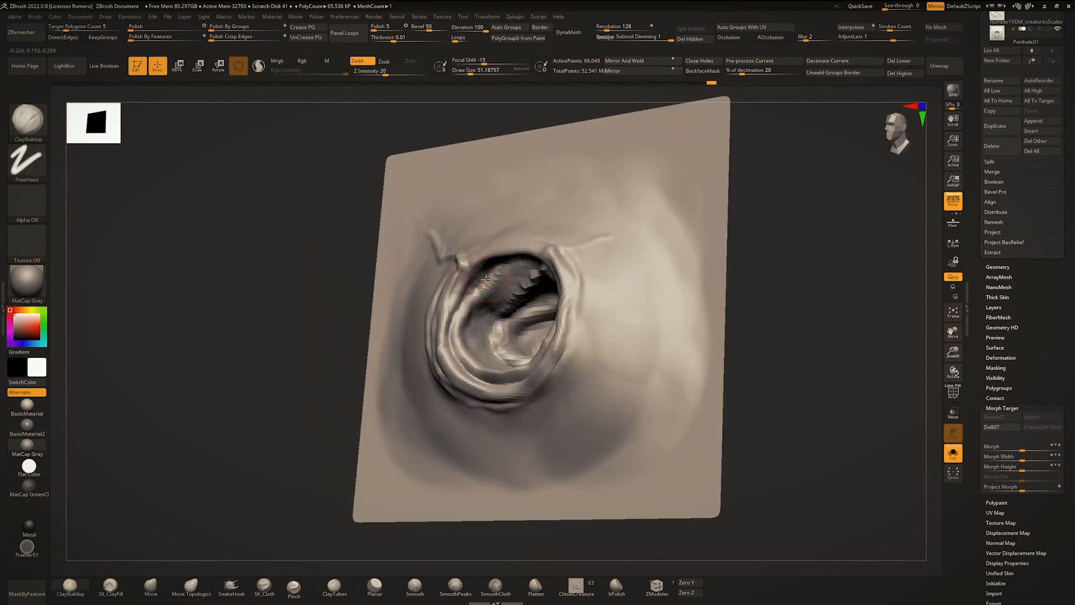
right_click(472, 274)
right_click(494, 273)
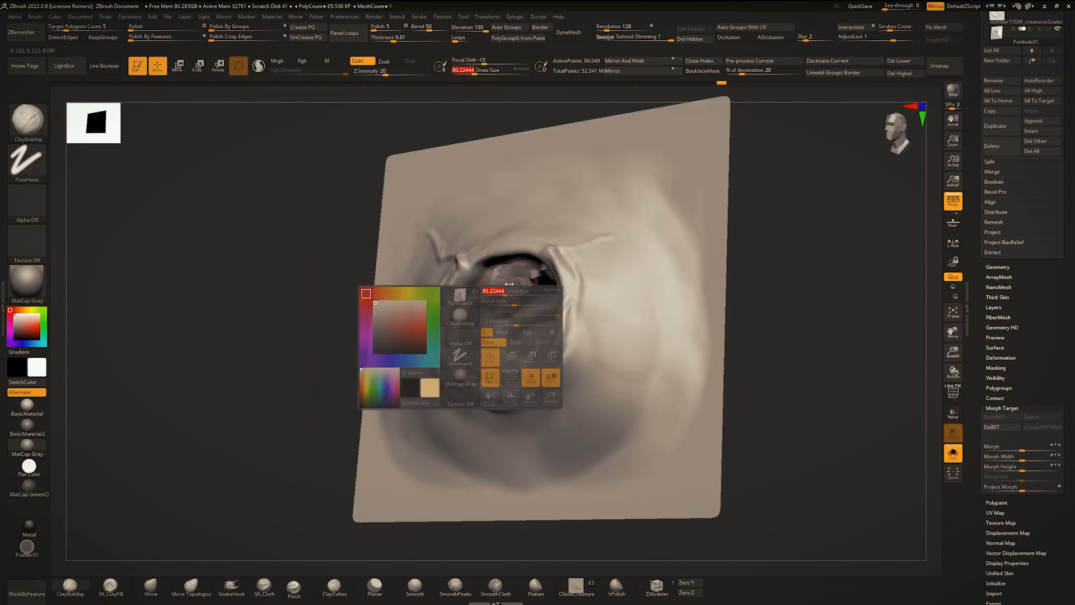
Step: Return to the highest subdivision level and thicken the vein into the opening with the Standard brush at draw size about 46
mouse_move(526, 302)
shift+right_down()
mouse_move(559, 272)
mouse_move(540, 261)
mouse_move(571, 261)
mouse_move(554, 284)
mouse_move(433, 245)
mouse_move(448, 238)
shift+right_up()
key(d)
key(d)
key(shift)
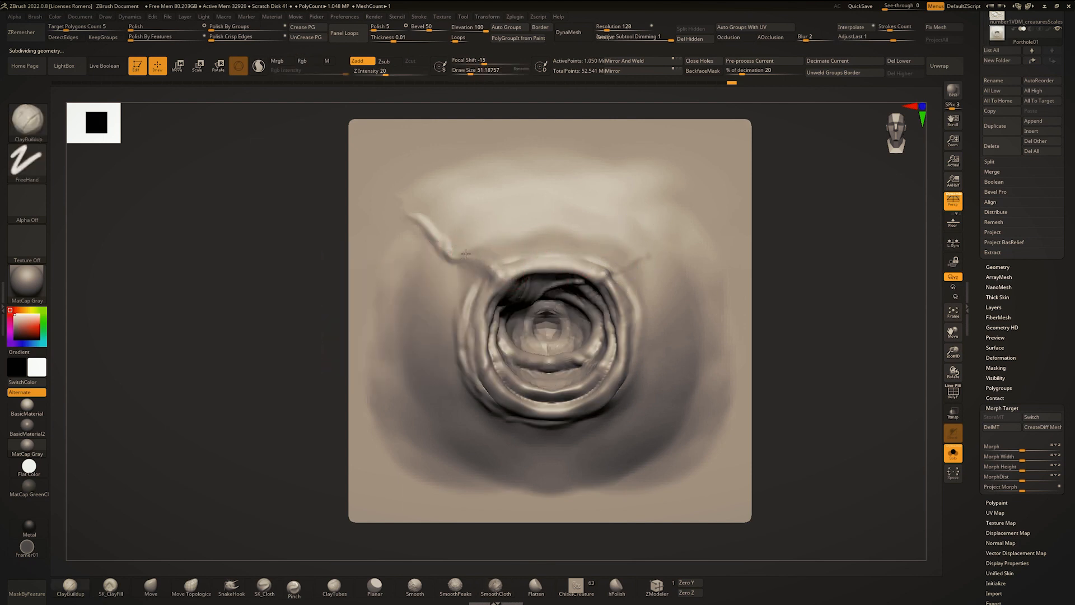
key(b)
key(s)
key(t)
key(space)
mouse_move(391, 203)
mouse_down()
mouse_move(486, 258)
mouse_move(506, 284)
mouse_up()
drag(494, 270, 518, 296)
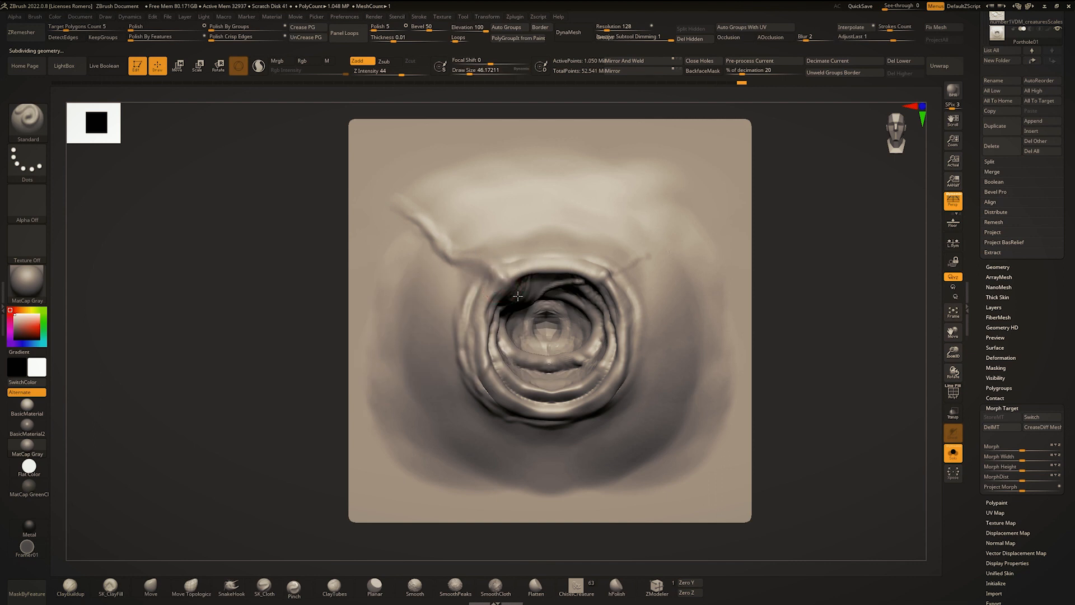
Step: Add a forked, twisted branch at the vein's outer end with the Standard brush
key(space)
drag(476, 262, 471, 262)
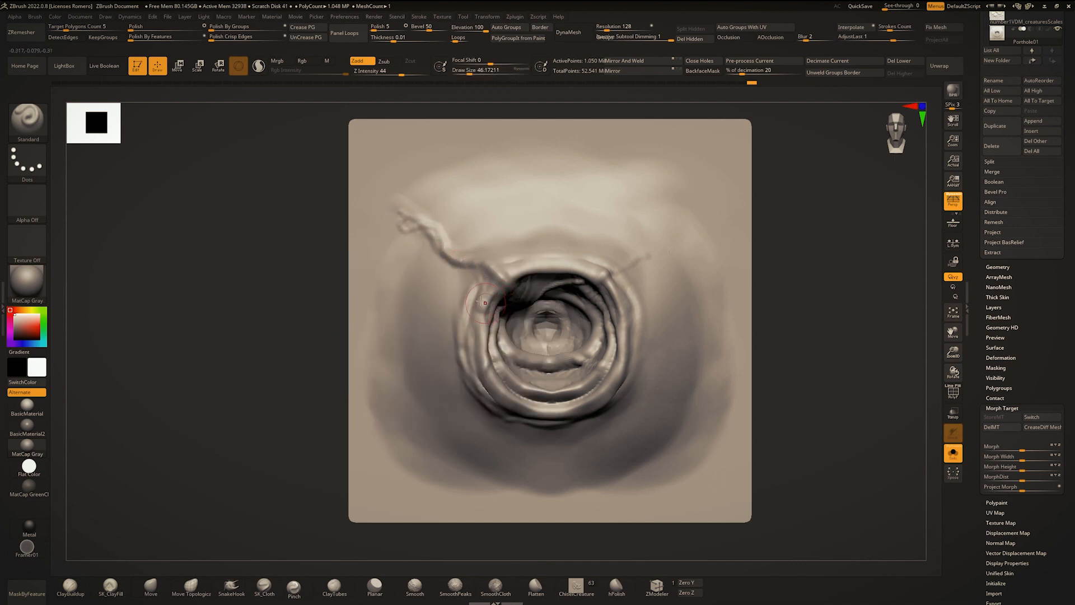
ctrl+right_drag(489, 284, 411, 308)
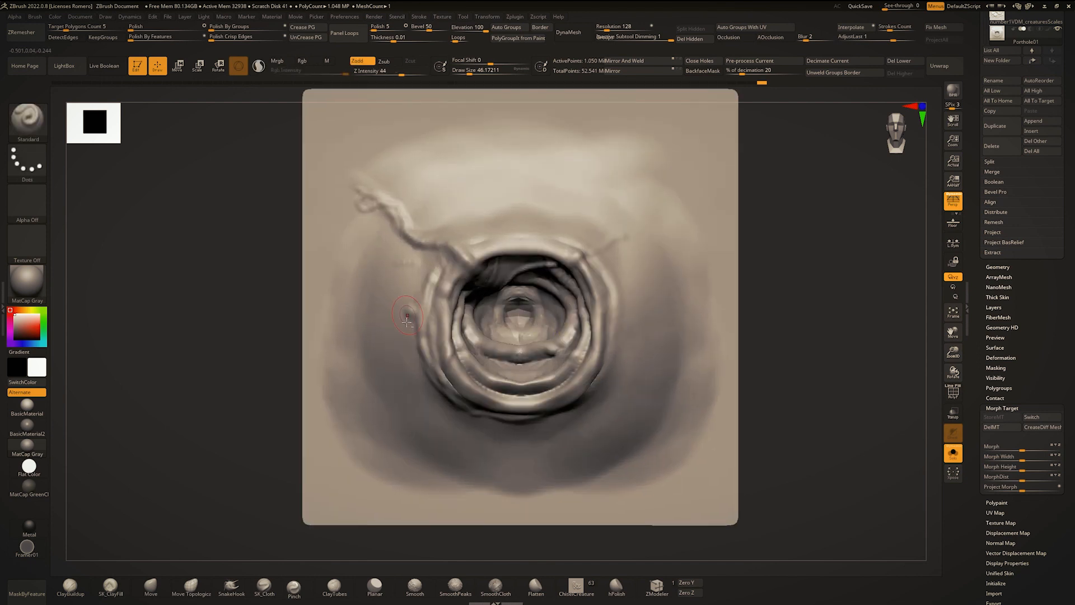
Step: Add small bumps beside the ring's outer left edge with the Standard brush and build up that skin with ClayBuildup at draw size about 59
drag(407, 322, 405, 339)
key(b)
key(c)
key(b)
alt+right_drag(417, 384, 431, 317)
key(space)
drag(409, 329, 414, 329)
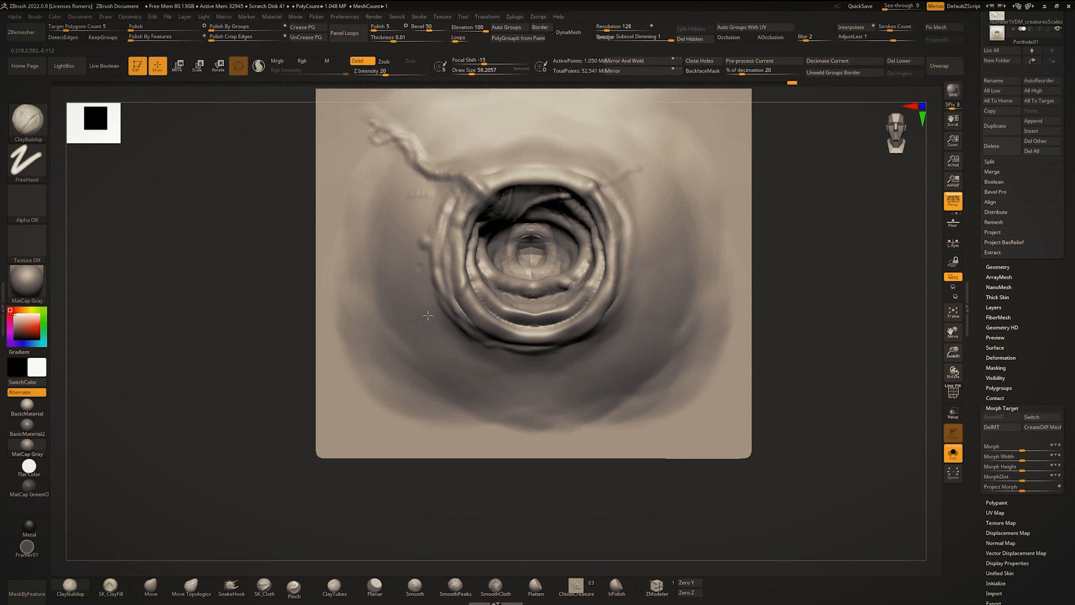
key(space)
drag(435, 303, 474, 303)
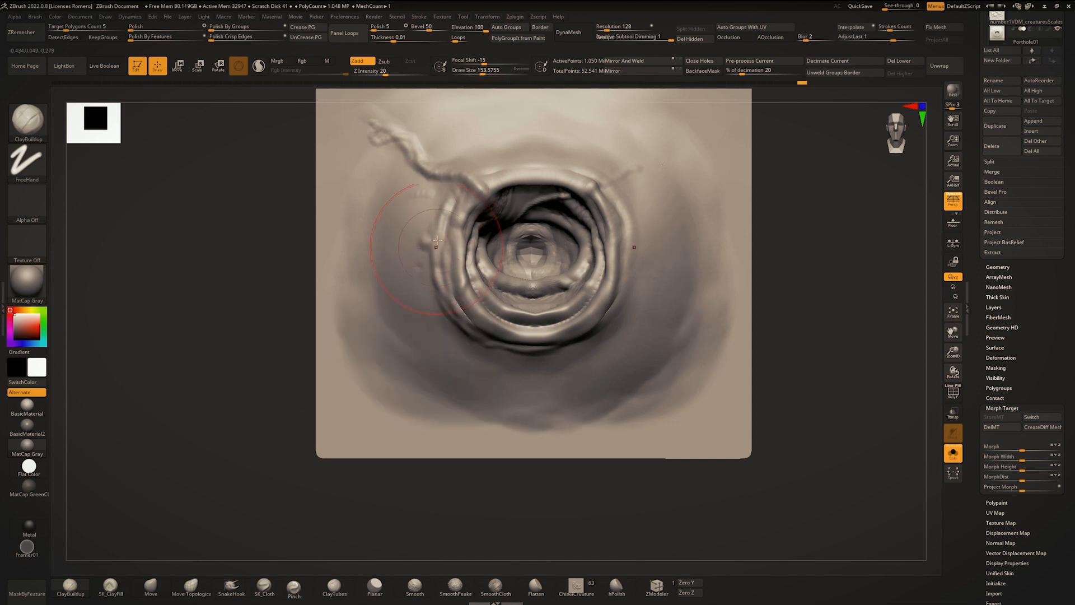
Step: Try broad Standard brush strokes around the ring's outer edge at draw size about 115, and undo them
key(b)
key(s)
key(t)
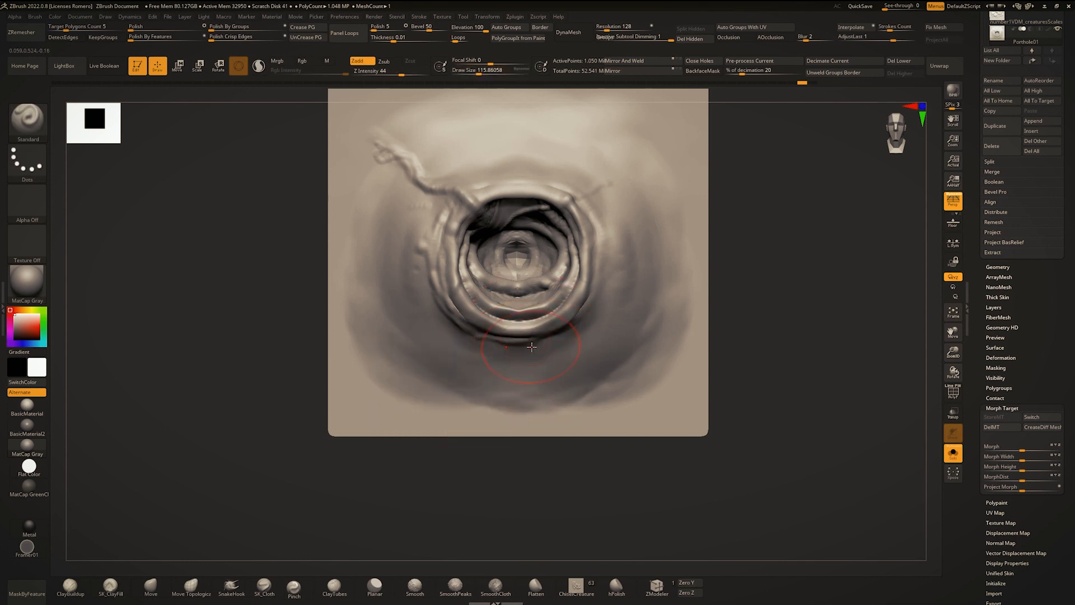
key(space)
mouse_move(526, 350)
mouse_down()
mouse_move(479, 350)
mouse_move(437, 310)
mouse_move(428, 240)
mouse_up()
right_drag(434, 207, 387, 212)
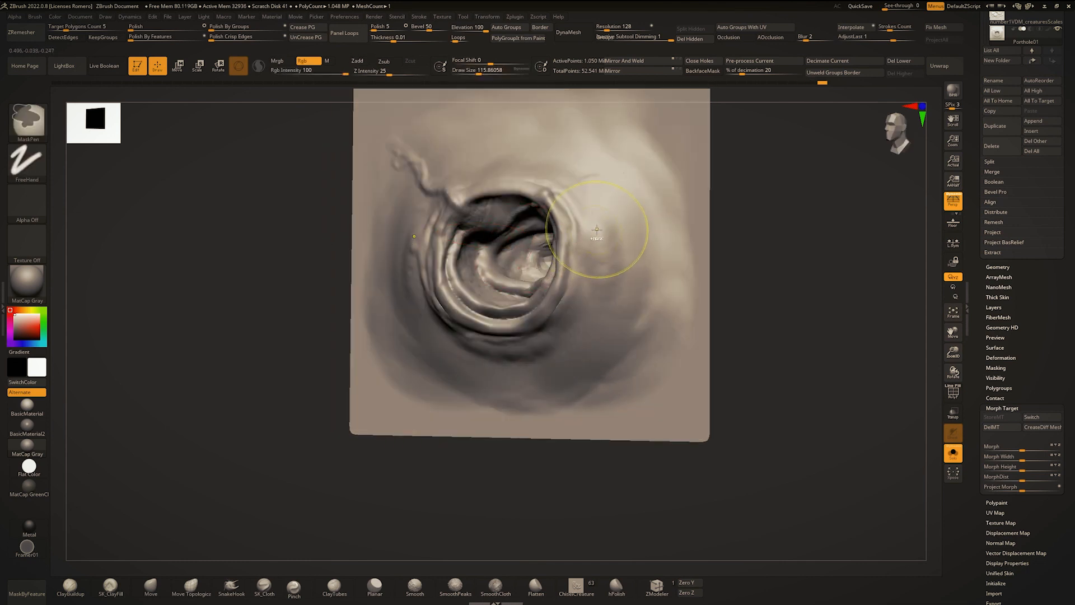
key(ctrl+z)
key(ctrl+z)
Step: Smooth the skin beside the opening and mask a narrow strip along the plane's outer edges
shift+drag(599, 247, 597, 256)
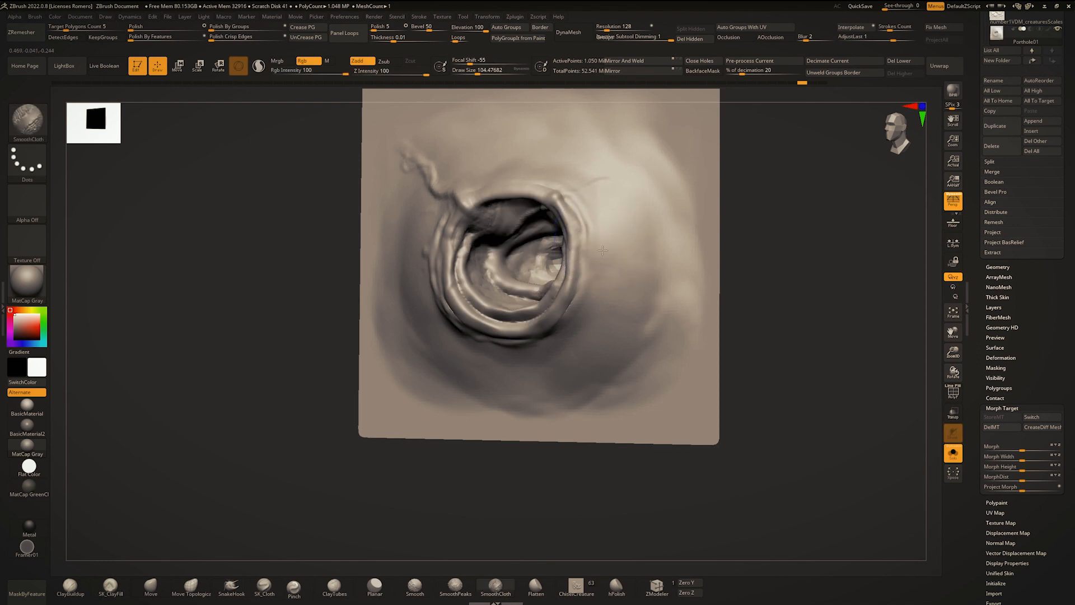
mouse_move(603, 250)
right_down()
mouse_move(556, 232)
mouse_move(598, 238)
mouse_move(552, 185)
right_up()
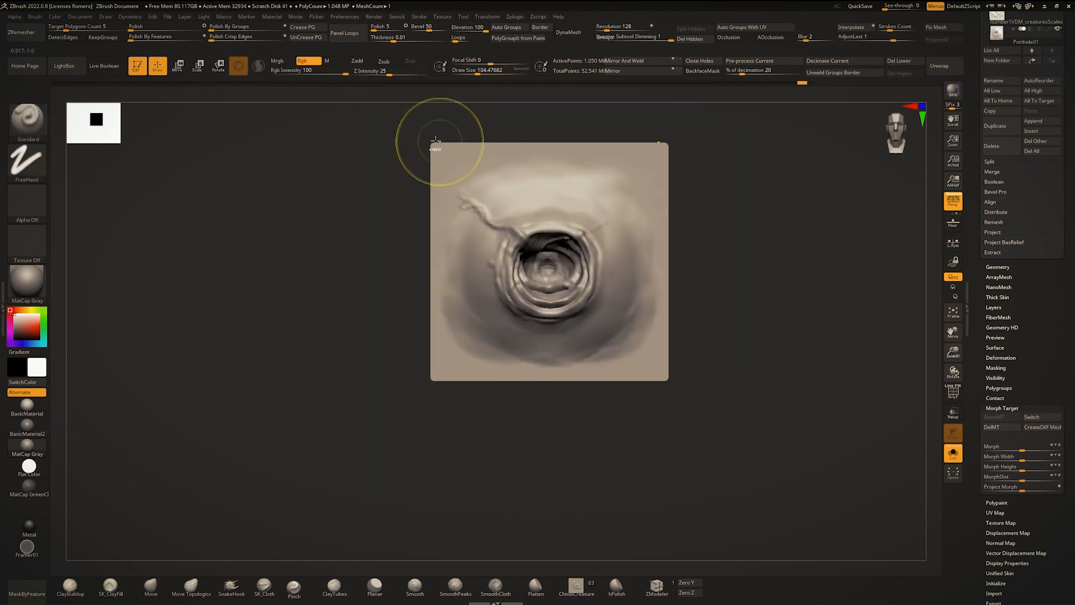
ctrl+drag(402, 124, 724, 161)
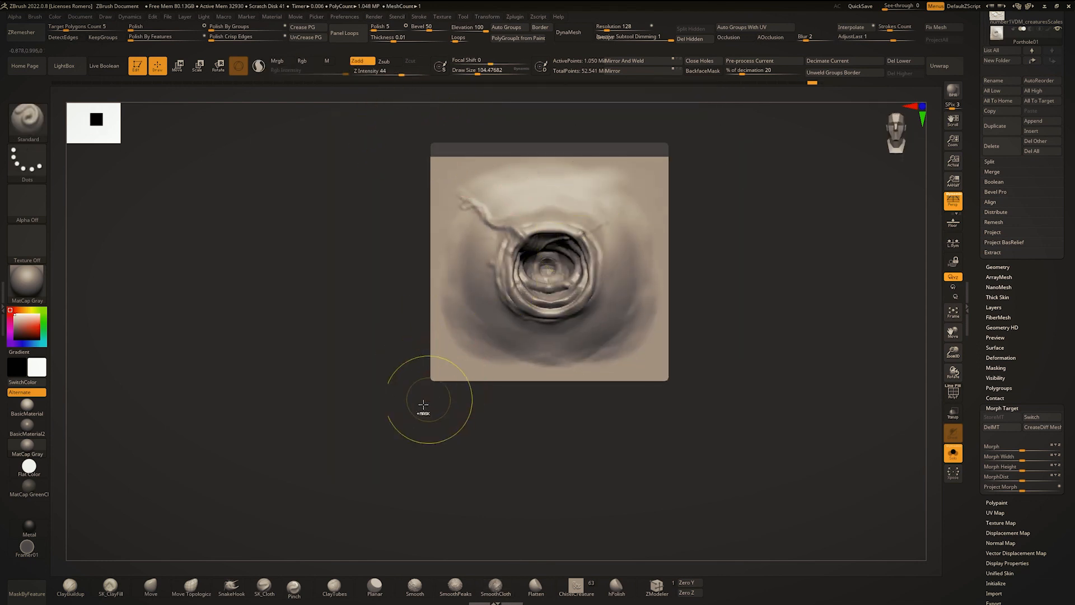
ctrl+drag(400, 432, 707, 359)
mouse_move(400, 413)
ctrl+mouse_down()
mouse_move(425, 365)
mouse_move(446, 127)
ctrl+mouse_up()
mouse_move(545, 220)
right_down()
mouse_move(528, 202)
mouse_move(593, 194)
mouse_move(526, 242)
mouse_move(568, 242)
mouse_move(556, 231)
right_up()
Step: Pull the ring's upper rim outward and reshape its lower rim from the side with the Move brush at draw sizes about 192 and 128
drag(559, 230, 547, 235)
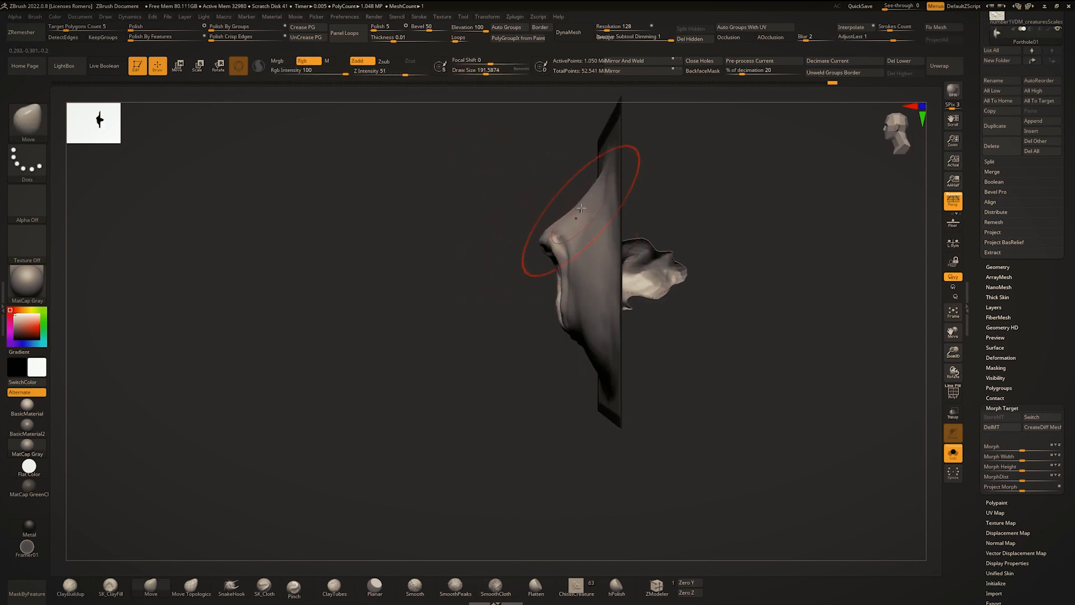
drag(573, 199, 545, 223)
key(space)
drag(572, 261, 541, 277)
drag(582, 329, 579, 329)
key(space)
drag(572, 325, 567, 325)
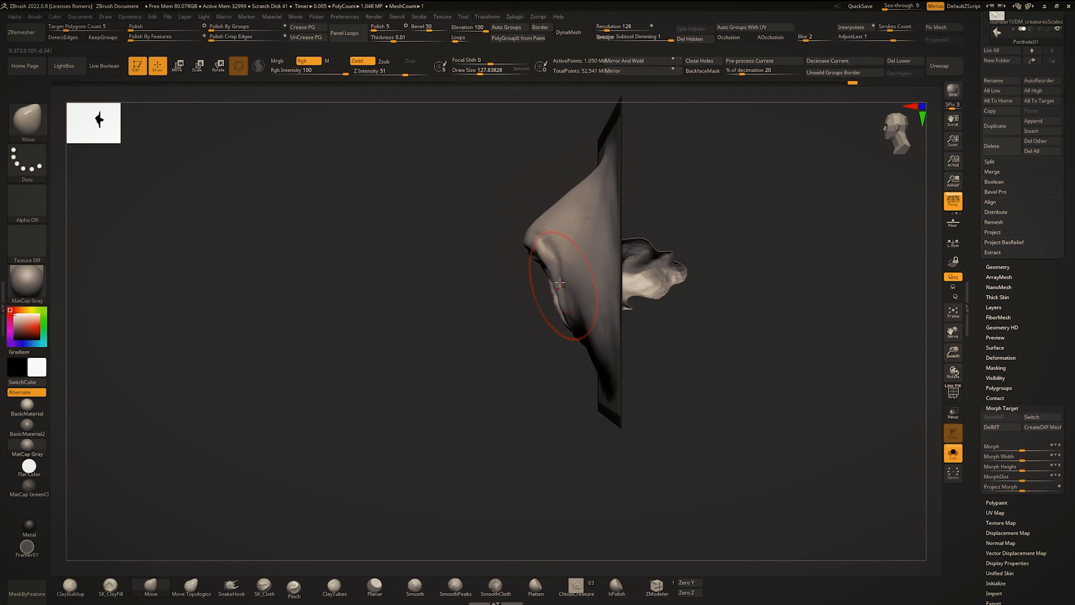
right_drag(553, 287, 590, 347)
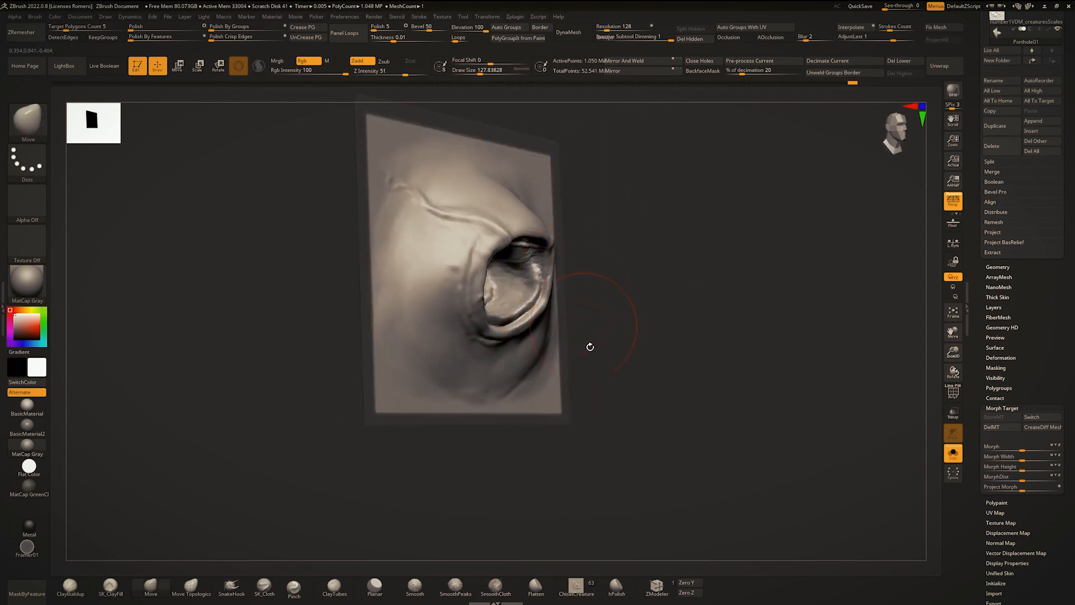
right_drag(541, 278, 448, 343)
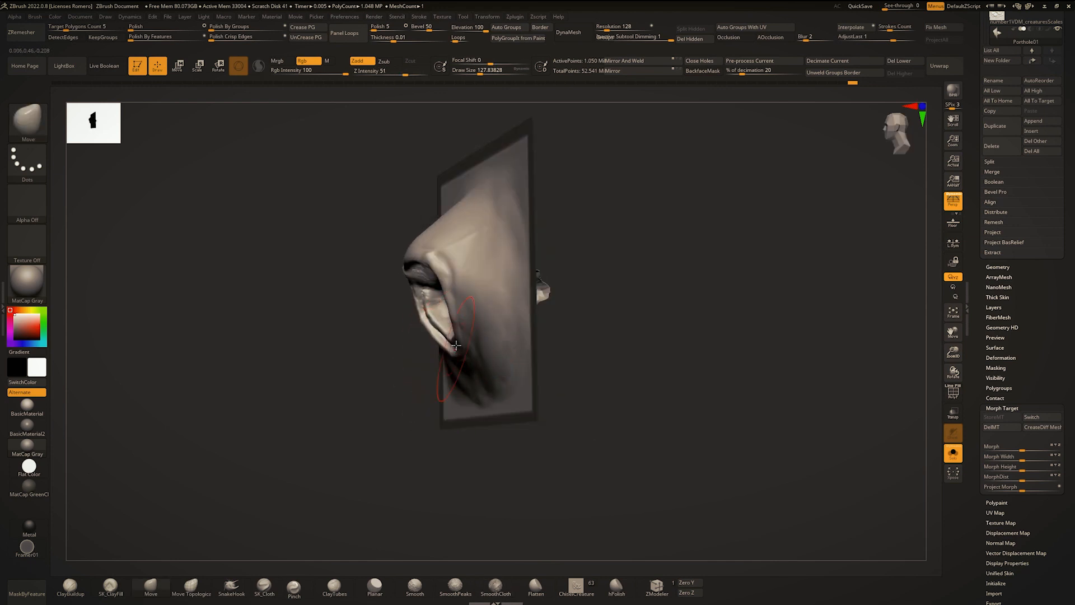
mouse_move(457, 254)
right_down()
mouse_move(456, 319)
mouse_move(469, 308)
right_up()
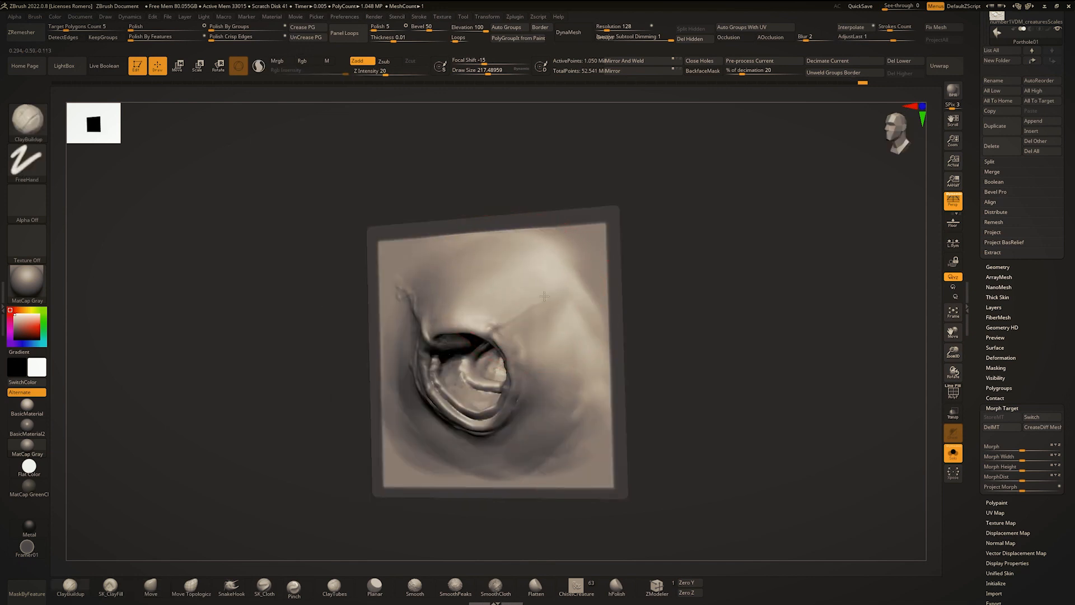
Step: Rework the skin around the opening with ClayBuildup at draw size about 217 and the Standard brush at about 65
mouse_move(568, 288)
right_down()
mouse_move(522, 293)
mouse_move(522, 330)
mouse_move(518, 269)
right_up()
mouse_move(518, 269)
right_down()
mouse_move(480, 273)
mouse_move(502, 367)
right_up()
ctrl+right_click(503, 367)
drag(502, 368, 486, 368)
key(b)
key(s)
key(t)
drag(475, 289, 485, 352)
mouse_move(485, 352)
right_down()
mouse_move(476, 330)
mouse_move(451, 325)
mouse_move(442, 336)
mouse_move(431, 324)
right_up()
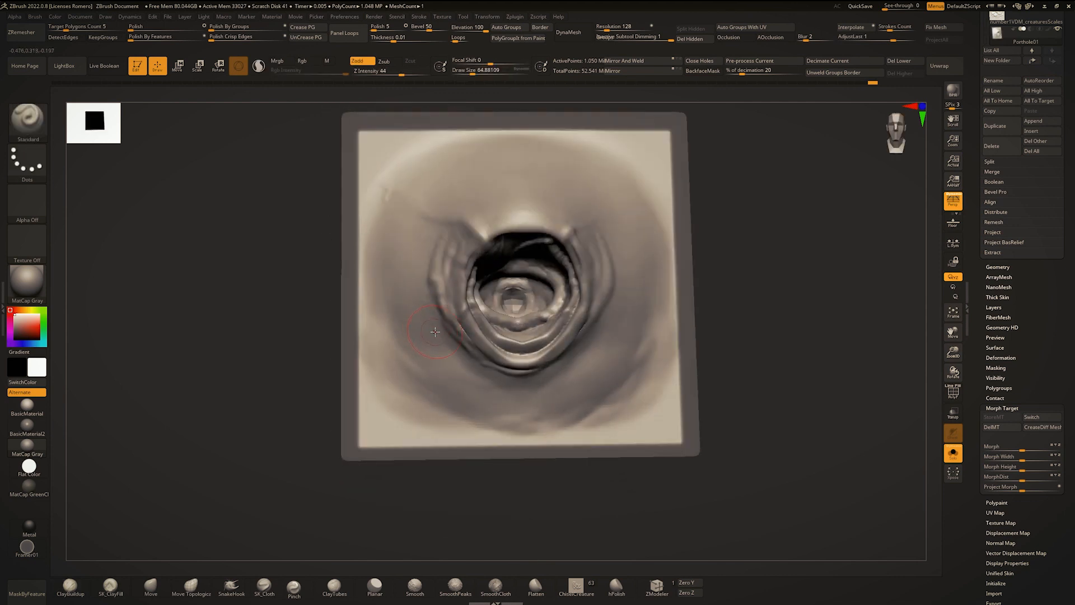
Step: Sculpt curved wrinkles around the opening's sides and underside with the Standard brush at draw size about 65
mouse_move(415, 312)
mouse_down()
mouse_move(521, 384)
mouse_move(620, 314)
mouse_up()
mouse_move(446, 375)
mouse_down()
mouse_move(591, 368)
mouse_move(495, 408)
mouse_up()
key(ctrl+z)
key(ctrl+z)
drag(612, 326, 531, 385)
mouse_move(604, 367)
mouse_down()
mouse_move(530, 392)
mouse_move(579, 389)
mouse_up()
drag(395, 330, 502, 407)
Step: Smooth the wrinkles two subdivision levels down, and return to the highest level with the border mask cleared
key(shift+d)
key(shift+d)
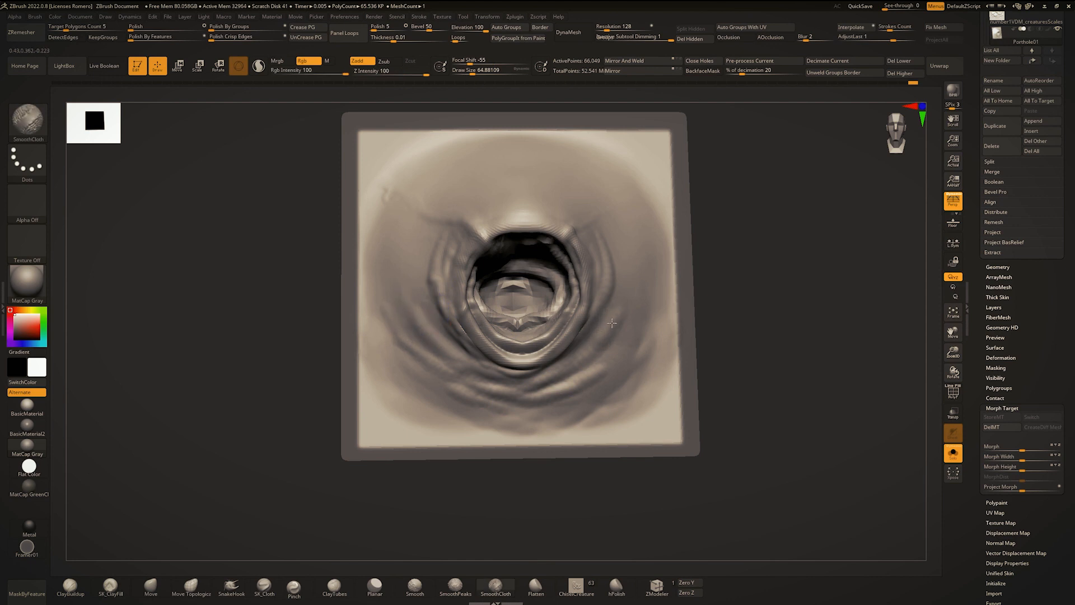
key(ctrl+d)
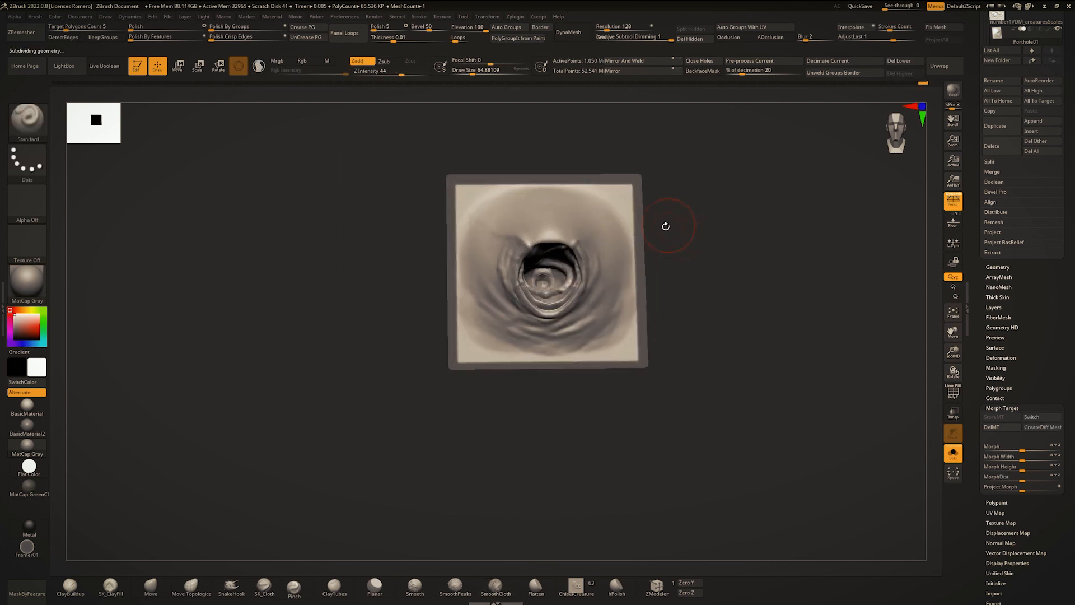
key(ctrl+d)
ctrl+right_drag(704, 326, 614, 379)
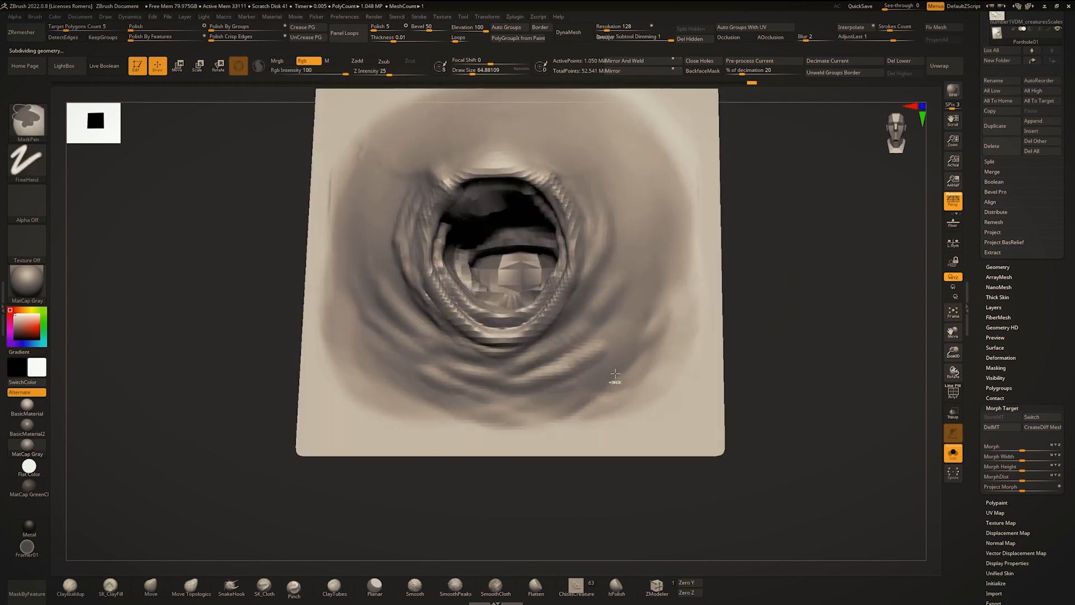
Step: Add finer wrinkles along the opening's lower-right side with the Standard brush at draw size about 29
key(space)
mouse_move(535, 335)
mouse_down()
mouse_move(520, 349)
mouse_move(643, 258)
mouse_move(577, 307)
mouse_up()
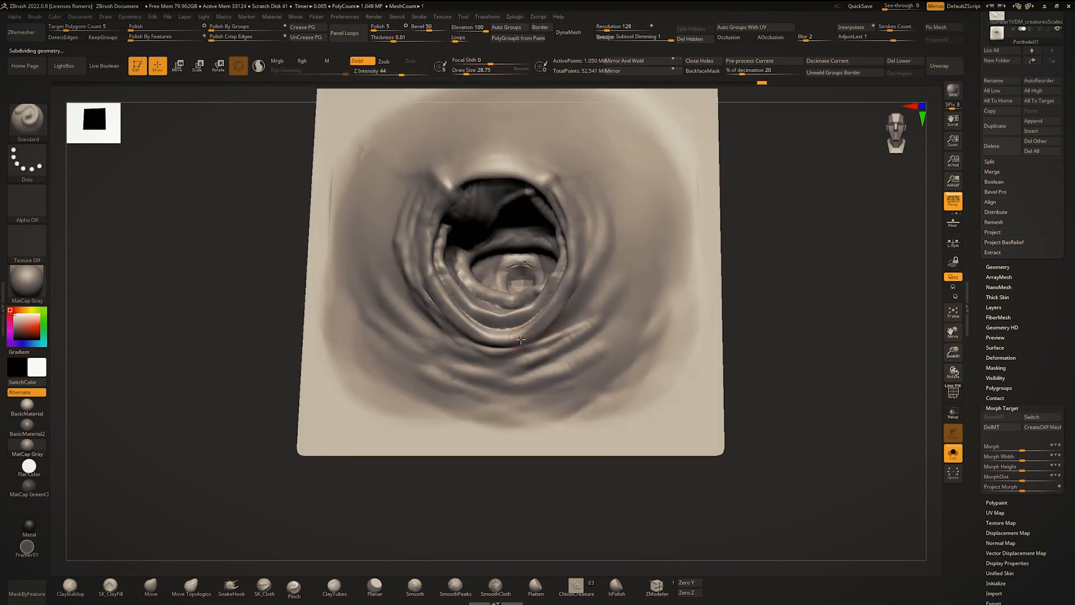
drag(520, 339, 577, 295)
drag(618, 258, 622, 256)
Step: Build up the folds around the opening's lower sides with the ClayBuildup brush at draw sizes about 74 and 94
key(b)
key(c)
key(b)
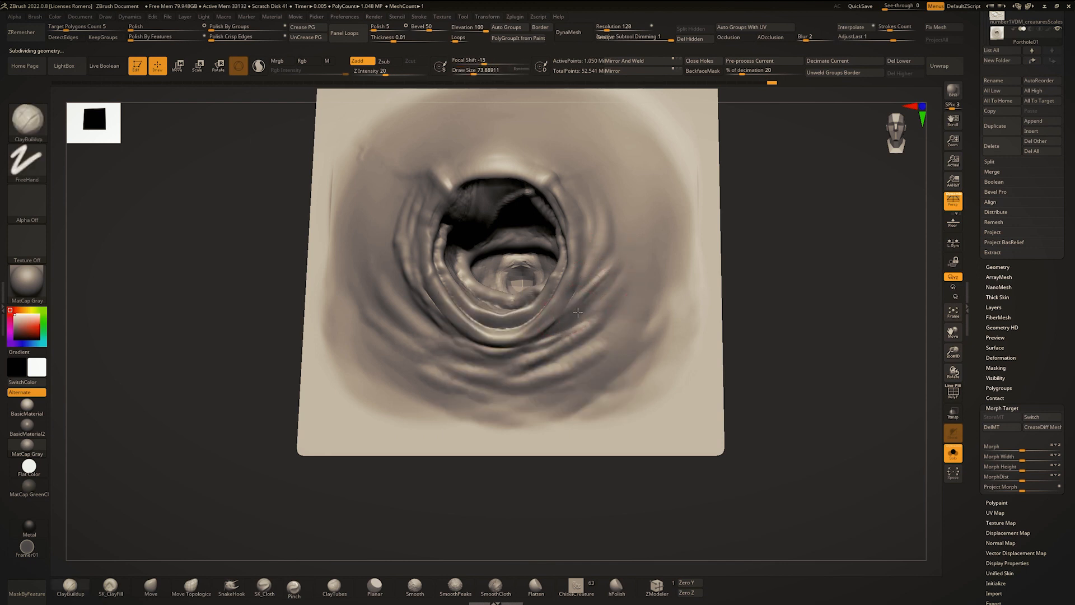
mouse_move(588, 294)
mouse_down()
mouse_move(609, 258)
mouse_move(578, 326)
mouse_up()
key(space)
ctrl+right_drag(600, 196, 622, 152)
ctrl+right_drag(589, 207, 528, 294)
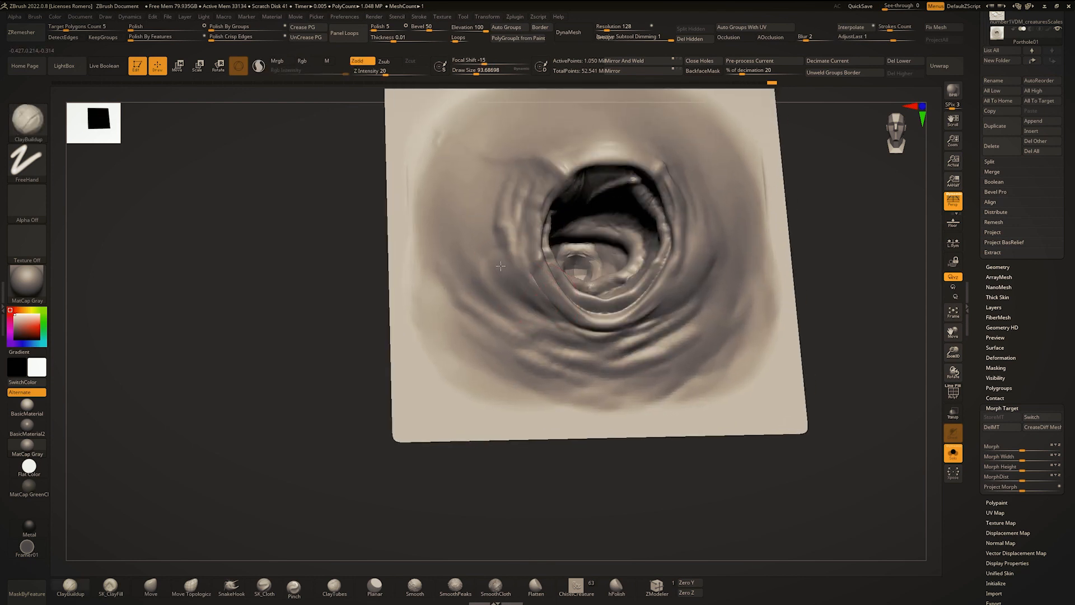
right_drag(540, 316, 532, 319)
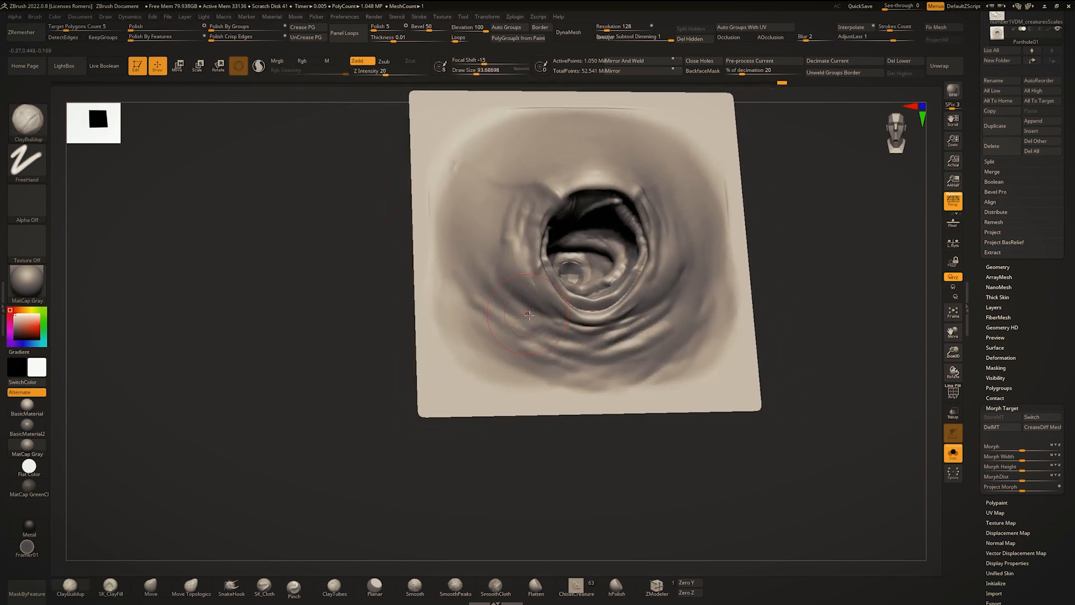
Step: Swell the folds just beneath the opening with the Inflat brush
key(b)
key(i)
key(n)
mouse_move(572, 334)
mouse_down()
mouse_move(662, 282)
mouse_move(565, 319)
mouse_up()
ctrl+right_drag(566, 320, 566, 384)
key(space)
click(610, 335)
Step: Strengthen the fold running beneath the opening's lower rim with the Standard brush
key(b)
key(s)
key(t)
drag(612, 339, 560, 342)
key(space)
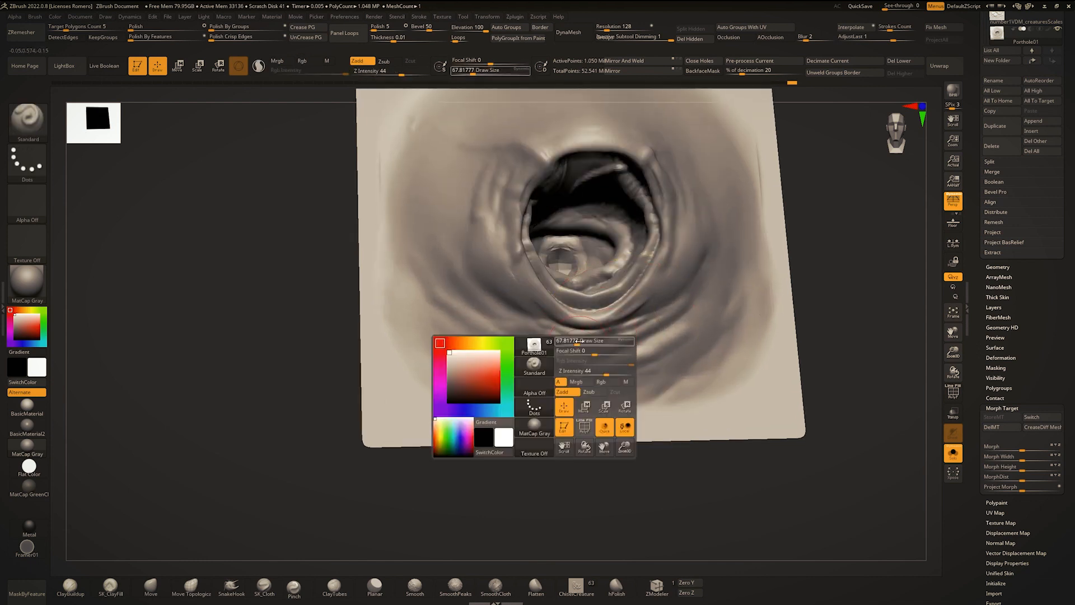
click(558, 343)
Step: Refine the lower-left folds with DamStandard and extend a raised, curved wrinkle outward from them with the Standard brush
key(b)
key(d)
key(s)
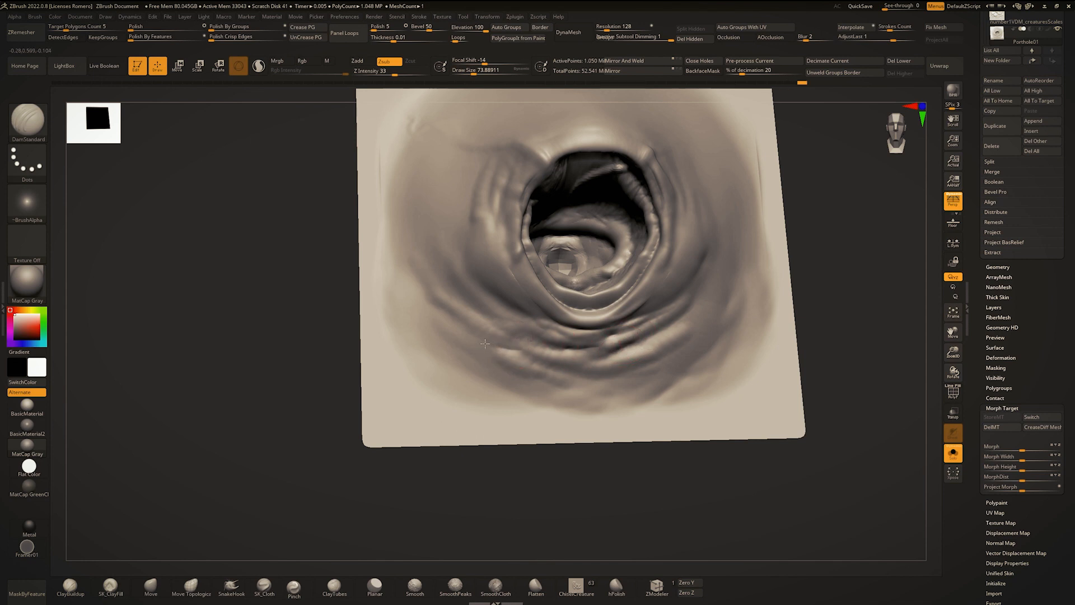
key(b)
key(s)
key(t)
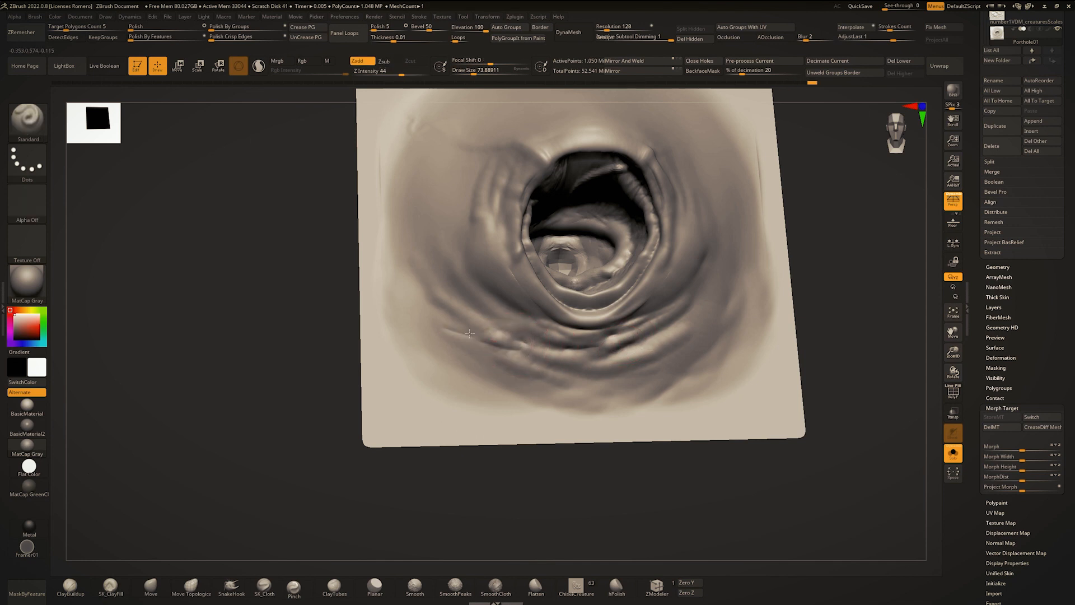
drag(450, 326, 402, 286)
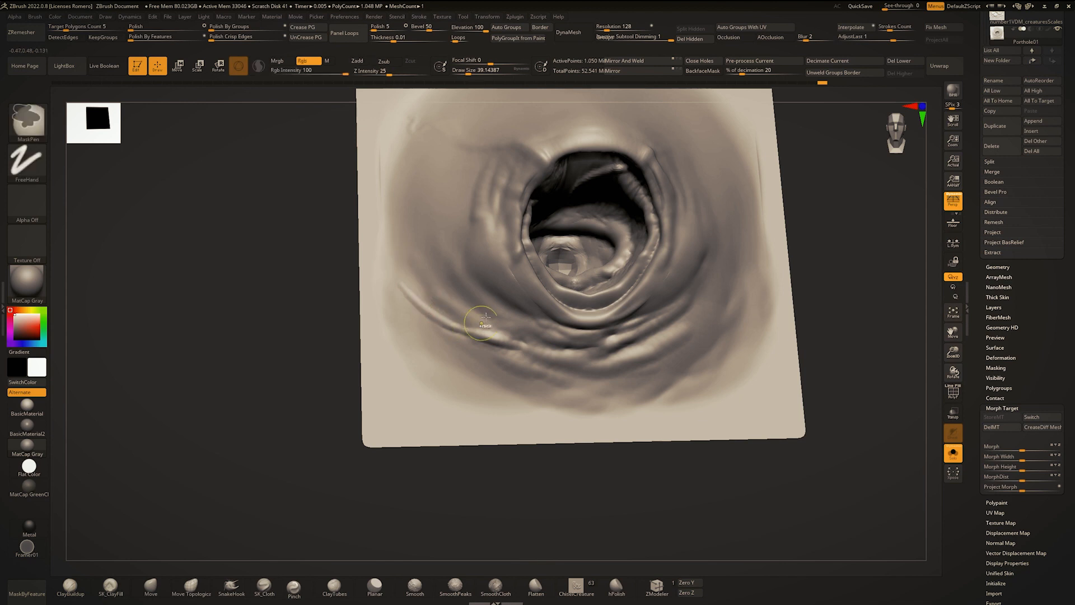
Step: Add thin curved wrinkles along the outer sides of the opening with the Standard brush at draw size about 35
ctrl+right_drag(387, 269, 417, 297)
right_drag(417, 297, 492, 314)
mouse_move(493, 314)
ctrl+right_down()
mouse_move(532, 337)
mouse_move(502, 325)
ctrl+right_up()
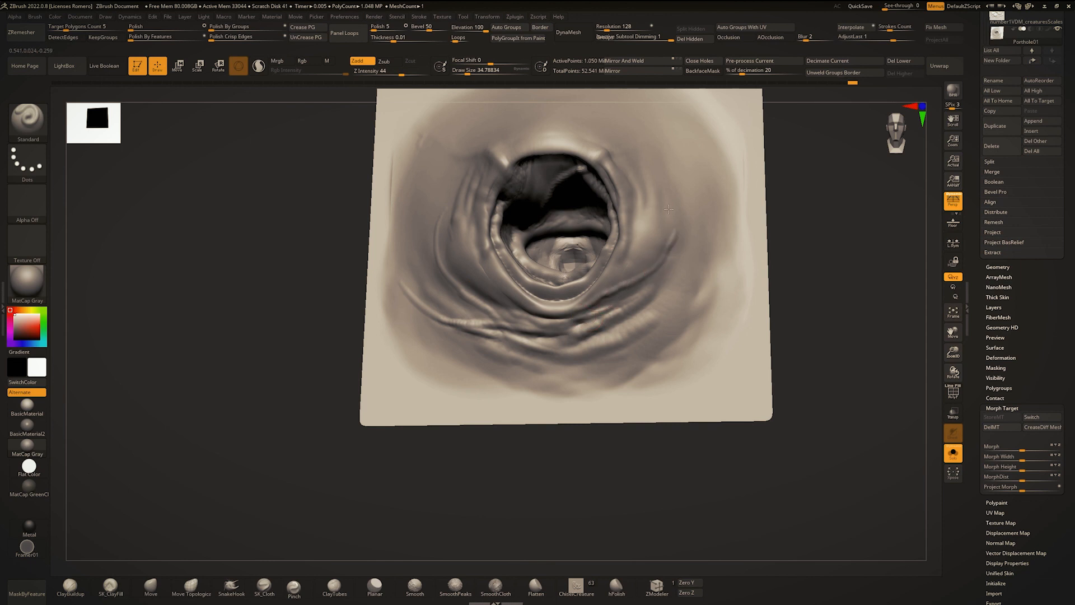
right_drag(667, 253, 543, 352)
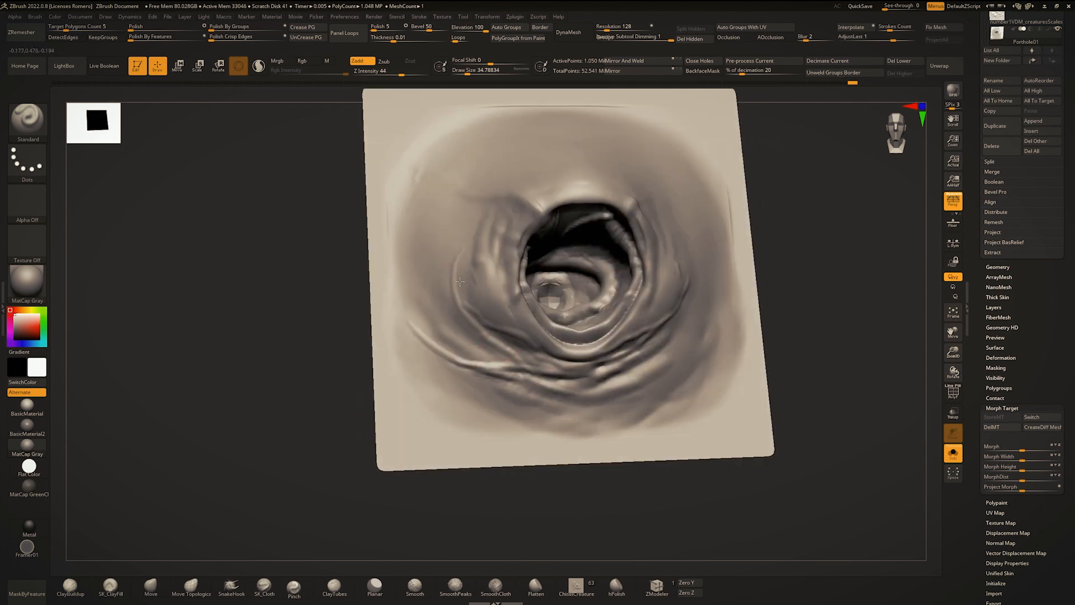
Step: Smooth the leftover vein area and the outer wrinkles at draw size about 74, two subdivision levels down, and return to the highest level
key(shift)
drag(411, 165, 438, 189)
right_drag(438, 190, 447, 207)
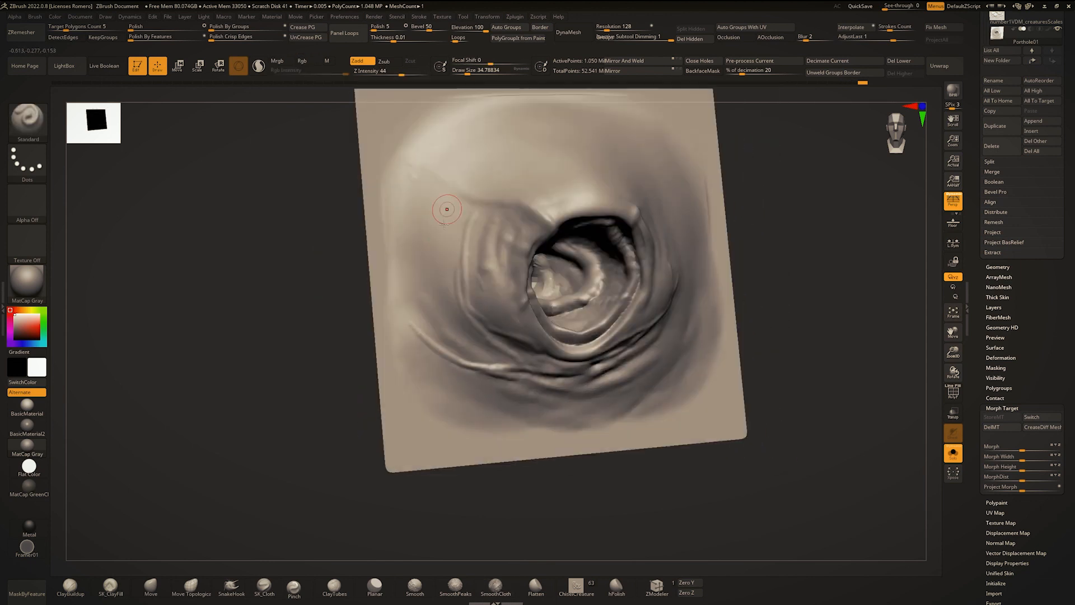
click(474, 72)
key(shift)
key(shift+d)
key(shift+d)
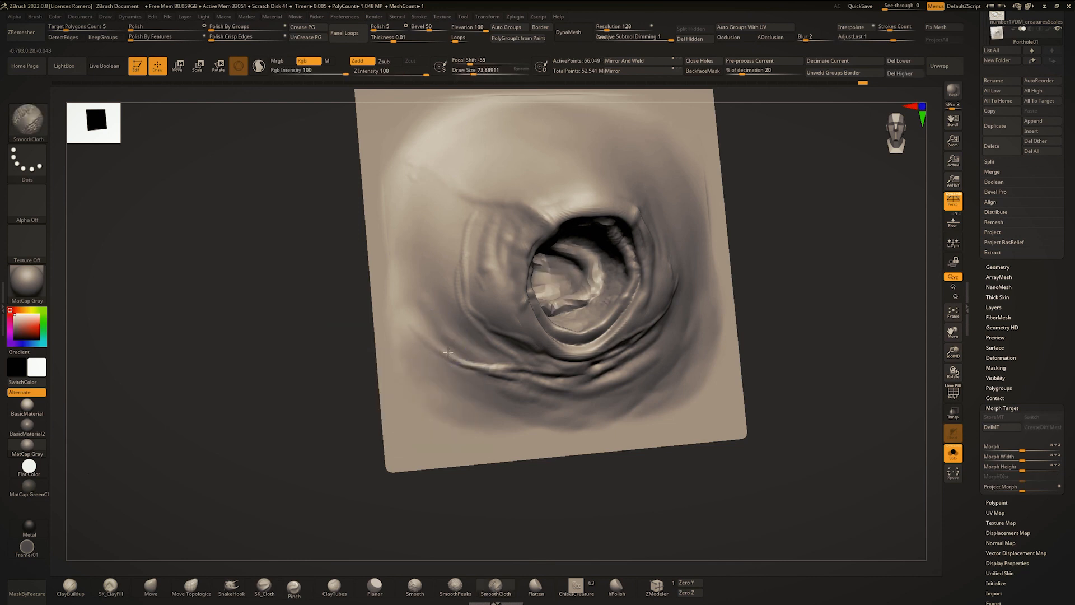
mouse_move(418, 161)
right_down()
mouse_move(693, 248)
mouse_move(633, 269)
mouse_move(634, 241)
mouse_move(647, 288)
right_up()
key(ctrl+d)
key(ctrl+d)
Step: Smooth the faceted floor deep inside the opening into a clean surface
mouse_move(581, 255)
right_down()
mouse_move(595, 261)
mouse_move(594, 285)
right_up()
mouse_move(594, 284)
shift+mouse_down()
mouse_move(582, 278)
mouse_move(590, 309)
shift+mouse_up()
right_click(593, 302)
mouse_move(592, 314)
ctrl+right_down()
mouse_move(593, 288)
mouse_move(594, 311)
ctrl+right_up()
right_drag(594, 311, 602, 288)
Step: Reshape the opening's inner rings and lower lip with the Move brush at draw sizes about 212, 149 and 94
key(b)
key(m)
key(v)
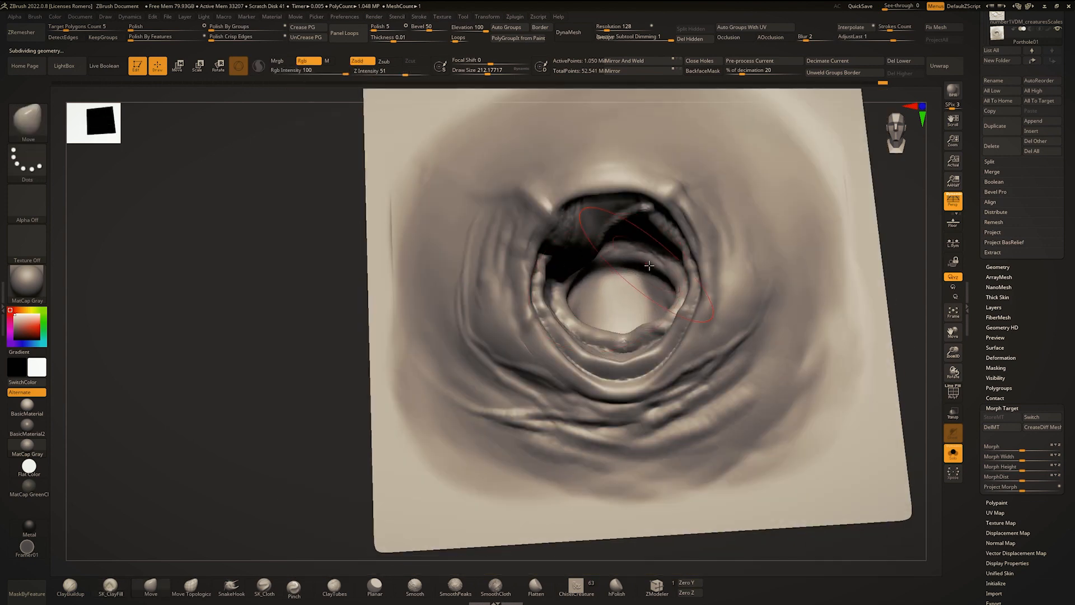
right_click(597, 311)
drag(652, 274, 658, 267)
key(])
drag(650, 336, 654, 344)
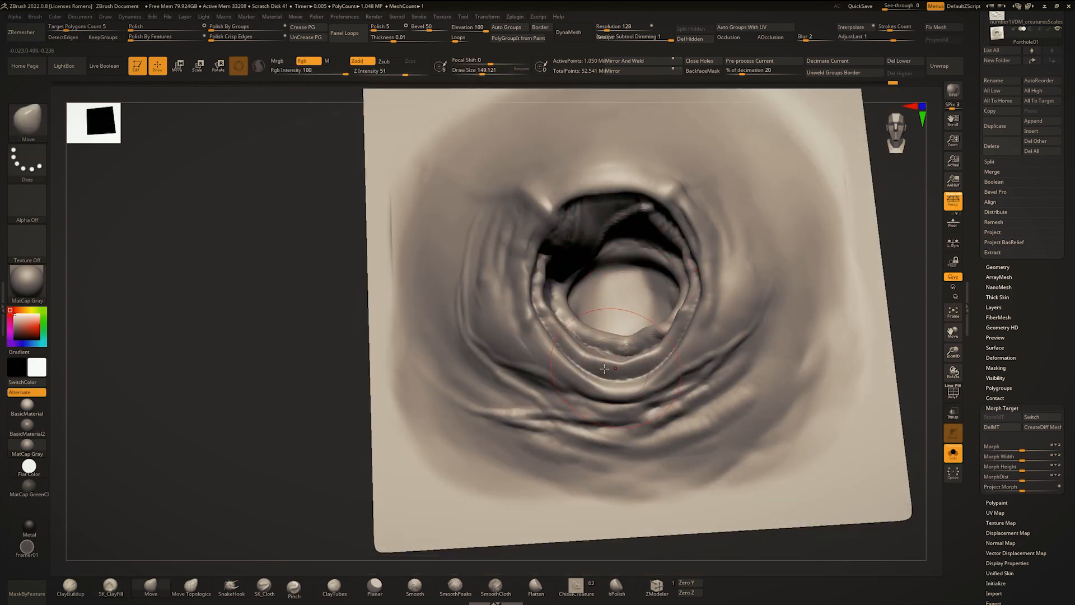
mouse_move(588, 371)
mouse_down()
mouse_move(586, 354)
mouse_move(621, 364)
mouse_up()
right_click(594, 353)
shift+right_drag(623, 341, 618, 364)
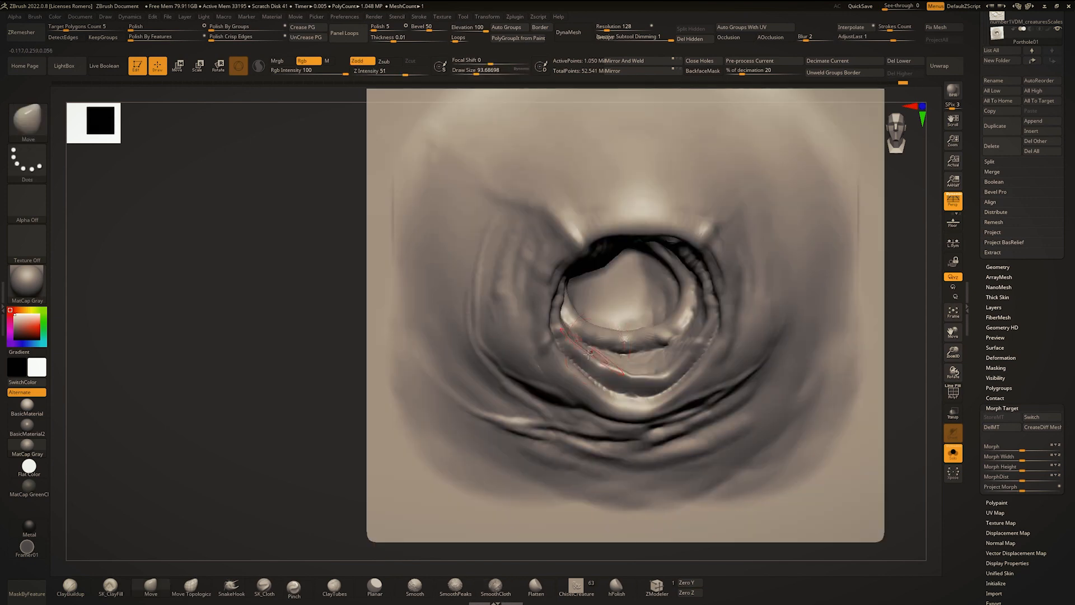
right_click(576, 383)
drag(576, 383, 583, 383)
Step: Swell the opening's inner lower lip with the Inflat brush at draw size about 116 and smooth it
key(b)
key(i)
key(n)
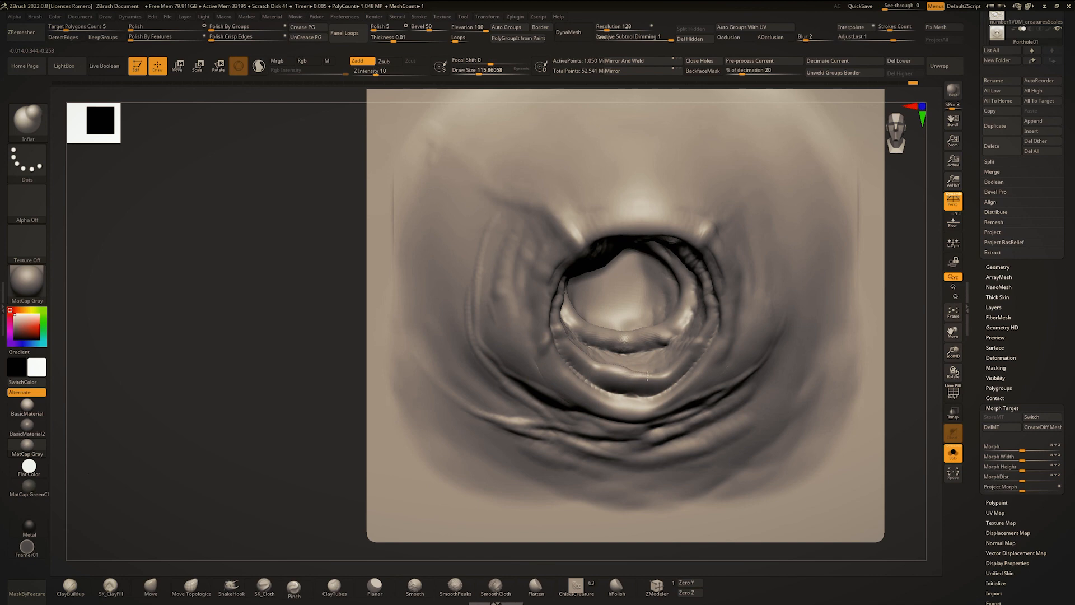
mouse_move(574, 334)
alt+right_down()
mouse_move(501, 271)
mouse_move(536, 266)
alt+right_up()
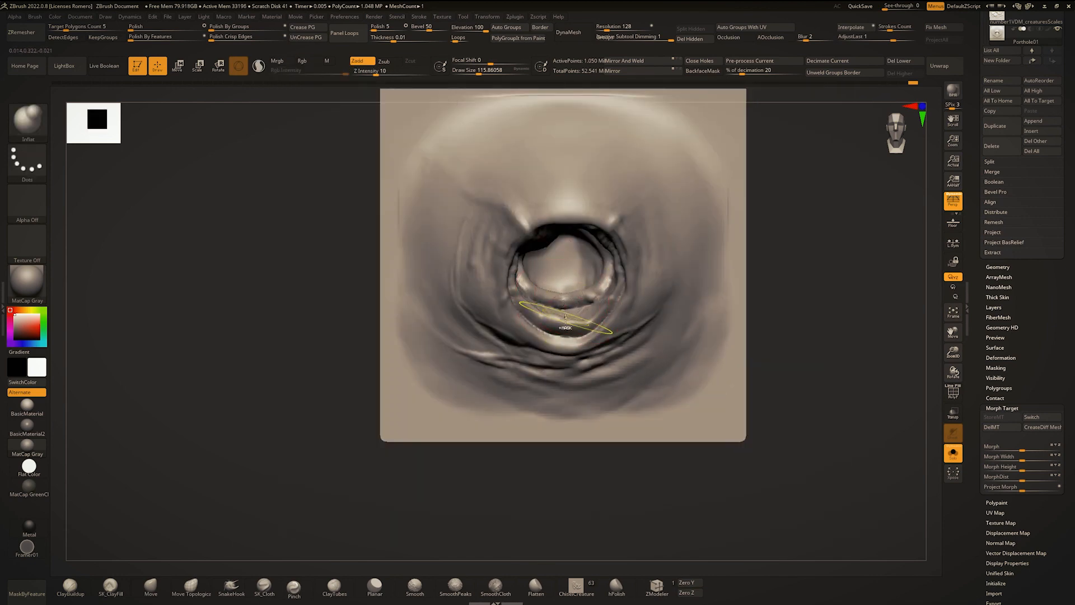
ctrl+right_drag(565, 318, 566, 343)
shift+drag(529, 315, 588, 319)
Step: Build up the inner ring of the opening's lower lip with the ClayBuildup brush at draw size about 71
mouse_move(547, 290)
alt+right_down()
mouse_move(499, 347)
mouse_move(509, 384)
mouse_move(484, 364)
alt+right_up()
text(bcb2)
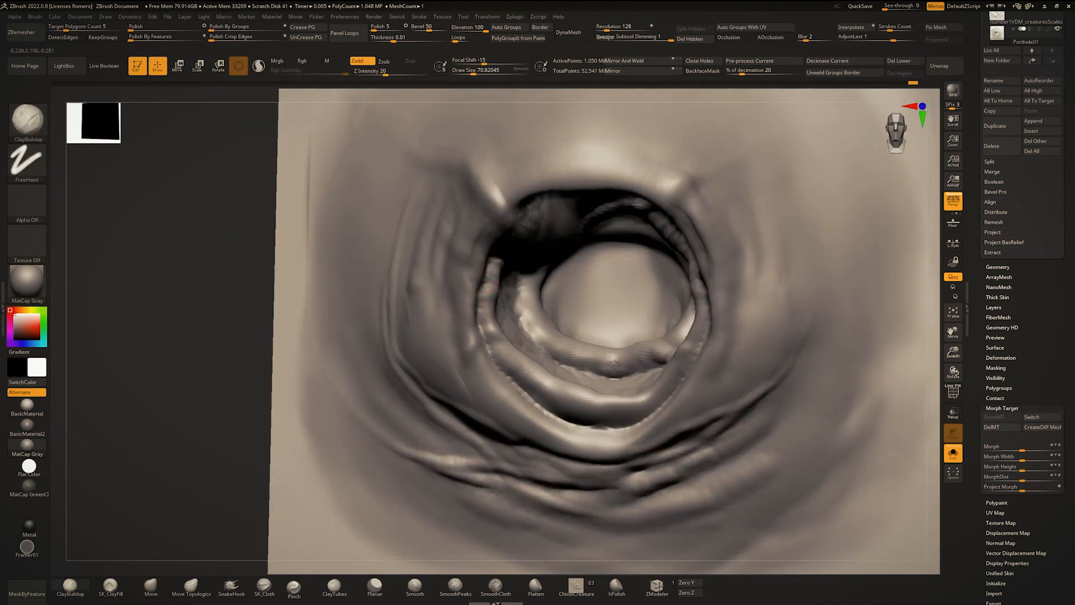
mouse_move(519, 302)
right_down()
mouse_move(532, 331)
mouse_move(507, 368)
right_up()
key(space)
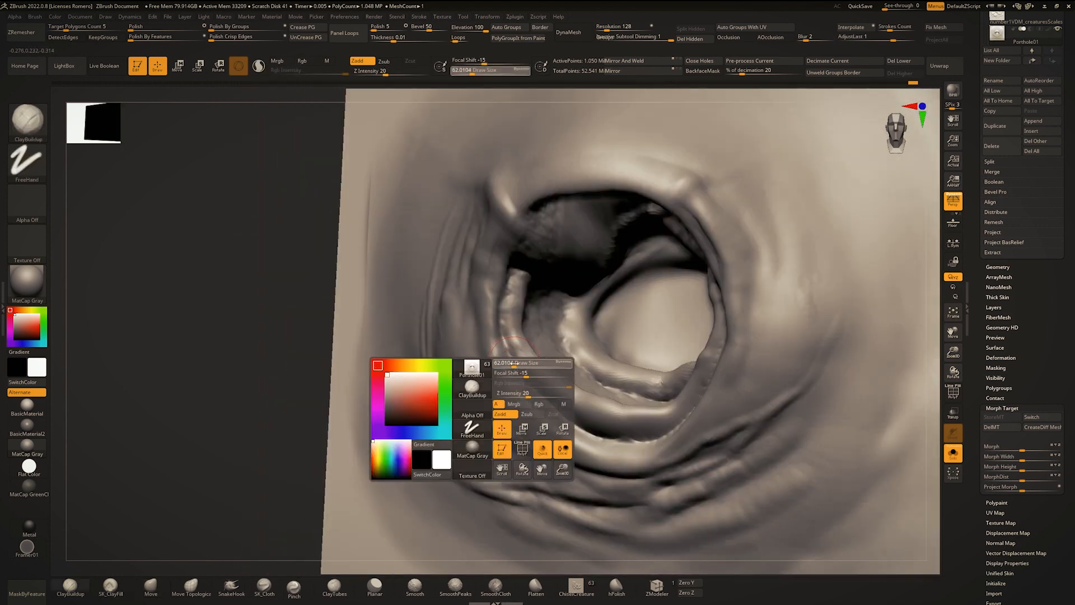
Step: Sculpt a thin vein-like fold running into the left side of the opening's rim with the Standard brush at draw size about 31
key(b)
key(s)
key(t)
drag(513, 368, 523, 371)
key(space)
mouse_move(550, 394)
right_down()
mouse_move(511, 372)
mouse_move(452, 373)
right_up()
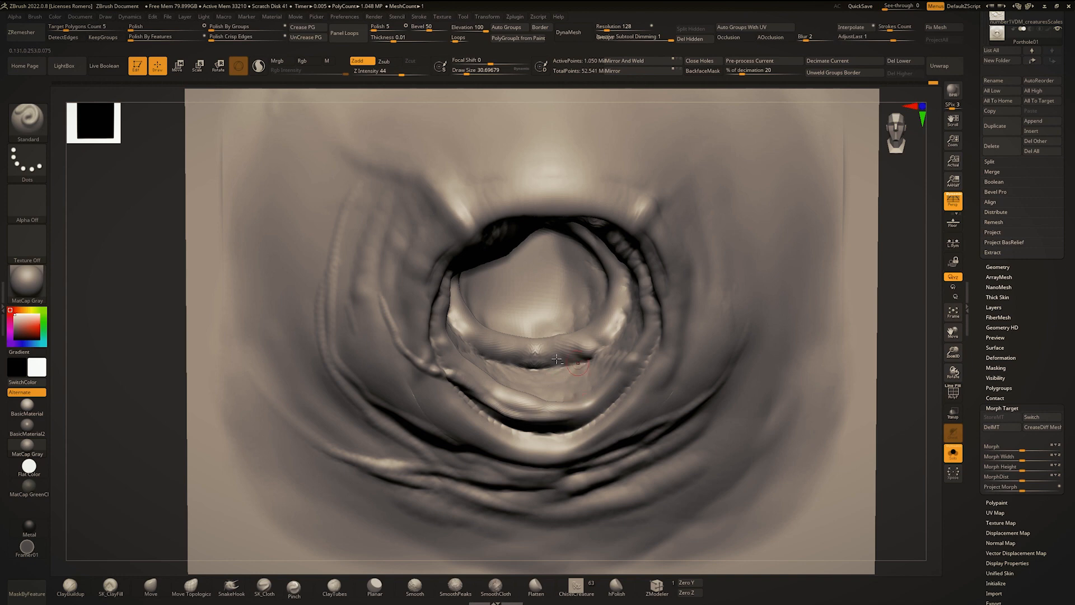
Step: Adjust the opening's lower lip with the Move brush and swell the lower rim with the Inflat brush
mouse_move(557, 359)
right_down()
mouse_move(533, 316)
mouse_move(547, 344)
mouse_move(513, 352)
right_up()
key(space)
drag(507, 353, 522, 353)
key(b)
key(m)
key(v)
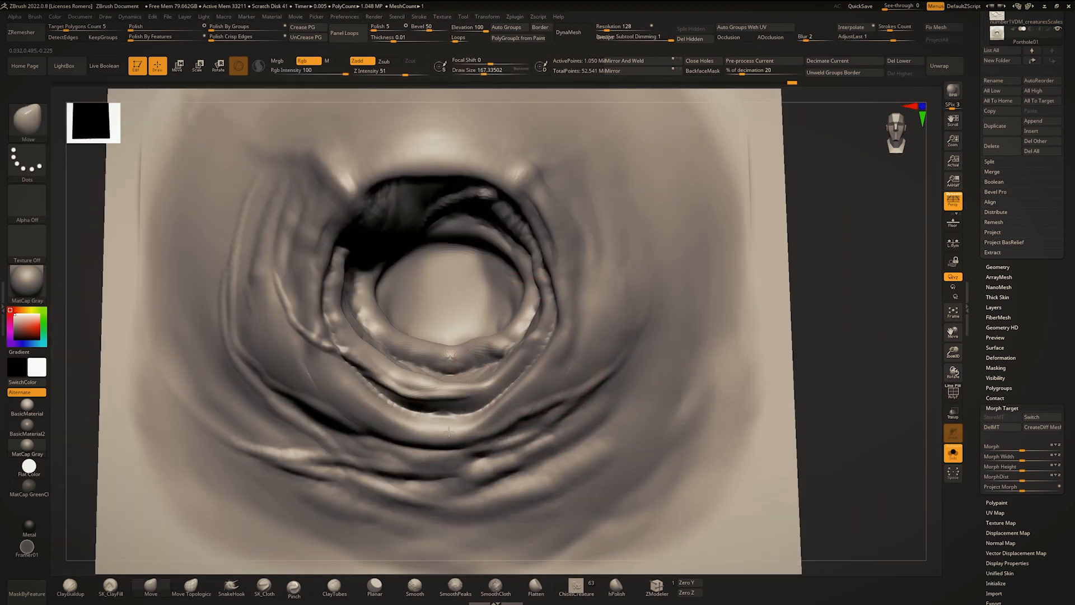
key(b)
key(i)
key(n)
drag(429, 419, 338, 353)
mouse_move(359, 358)
ctrl+right_down()
mouse_move(374, 291)
mouse_move(414, 336)
mouse_move(424, 408)
mouse_move(454, 358)
ctrl+right_up()
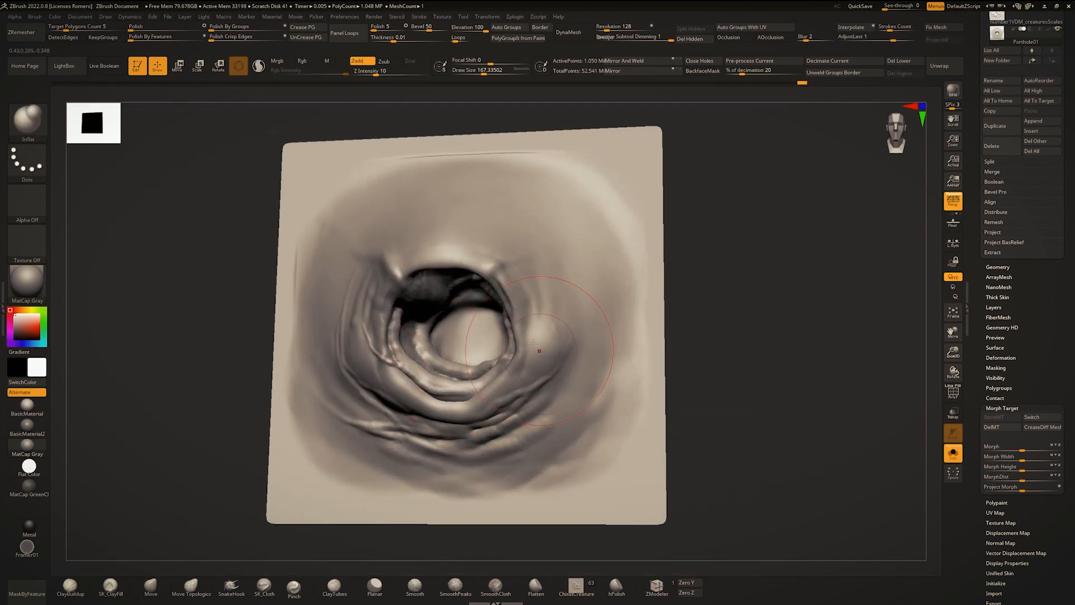
Step: Try to pull the lower rim over its inner crease with the Move brush at draw size about 132, checking the mesh in polyframe view
mouse_move(541, 385)
ctrl+right_down()
mouse_move(552, 364)
mouse_move(571, 392)
mouse_move(519, 370)
mouse_move(504, 378)
mouse_move(515, 356)
mouse_move(567, 394)
mouse_move(555, 353)
ctrl+right_up()
key(shift+f)
key(shift+f)
key(shift+f)
key(shift+f)
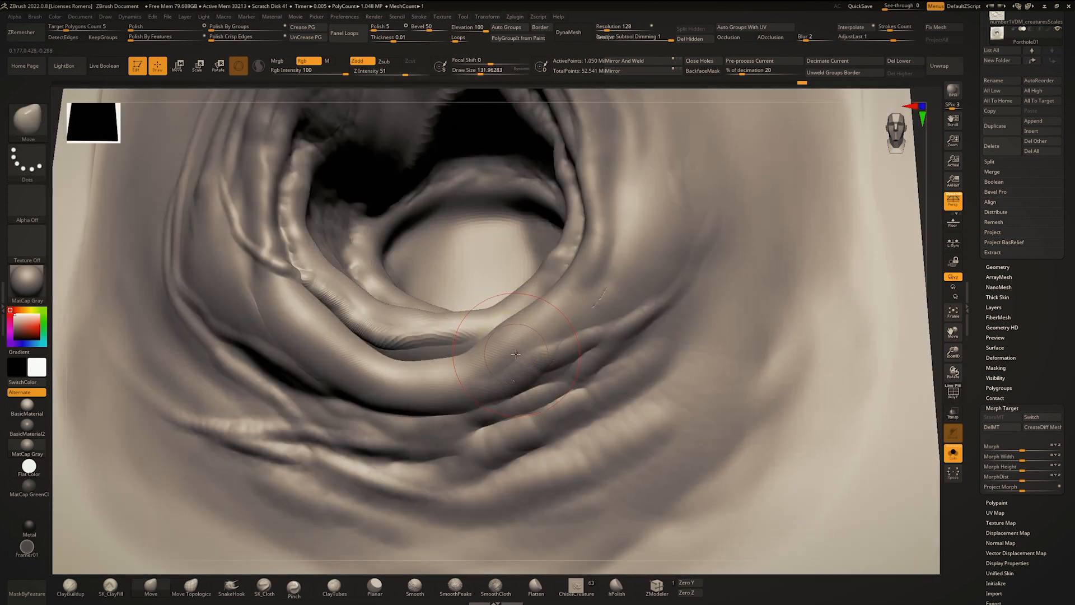
key(shift+f)
key(shift+f)
Step: Try to rework the lower lip four subdivision levels down, return to the highest level and check the polyframe again
key(shift+d)
key(shift+d)
key(shift+d)
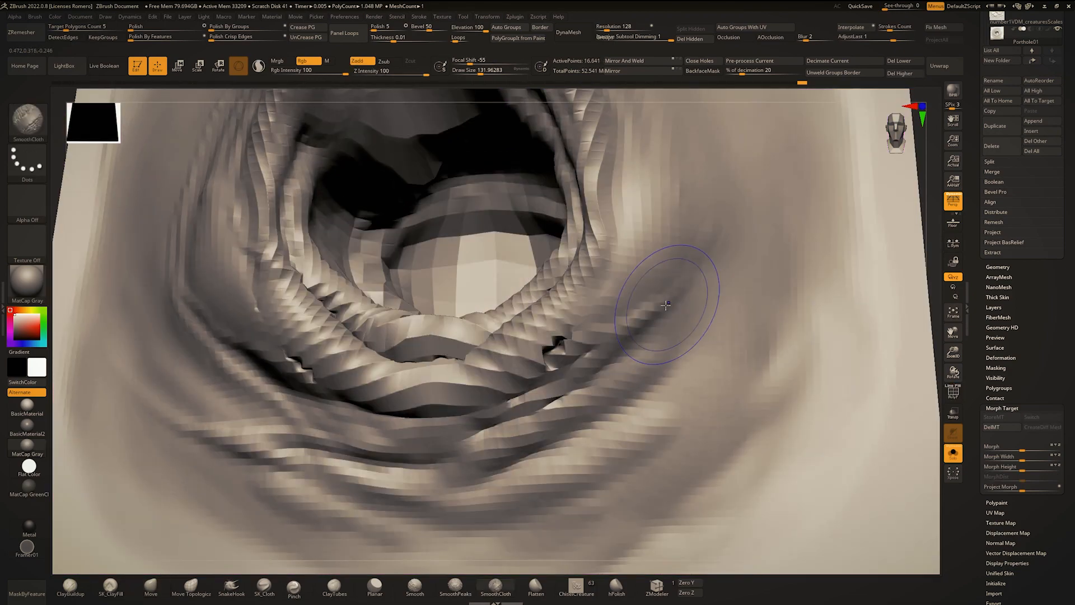
key(shift+d)
mouse_move(646, 321)
right_down()
mouse_move(499, 313)
mouse_move(516, 291)
mouse_move(559, 301)
right_up()
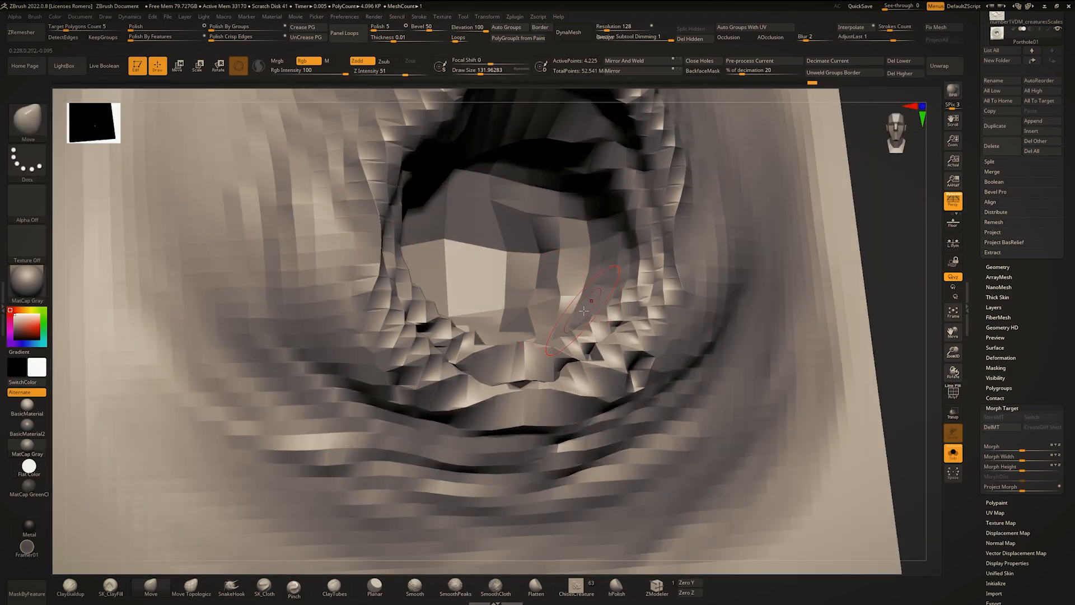
key(d)
key(d)
key(d)
key(d)
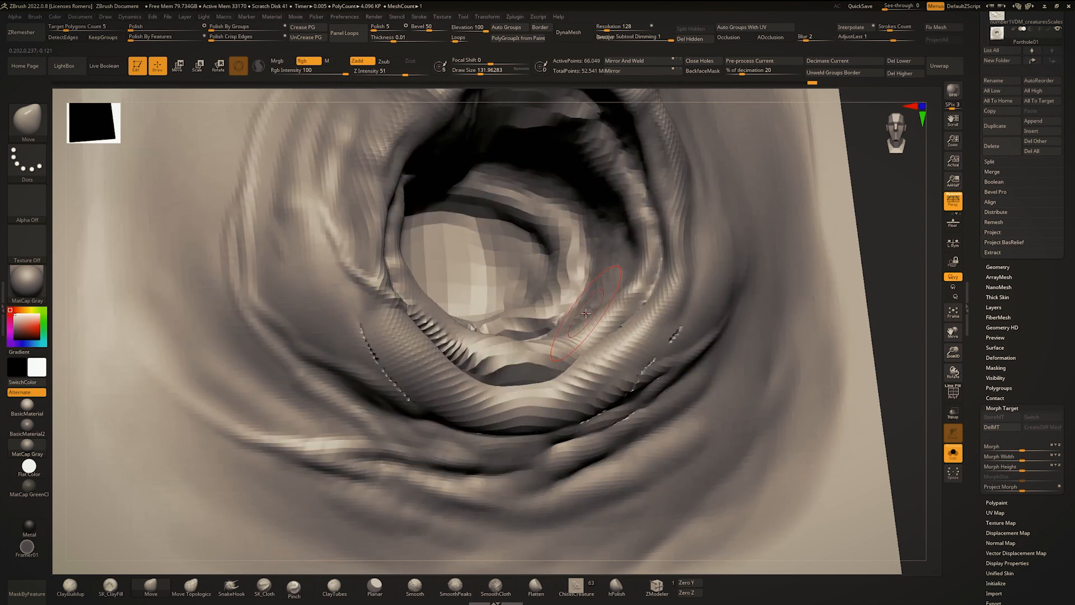
key(shift+f)
right_drag(595, 316, 591, 318)
key(shift+f)
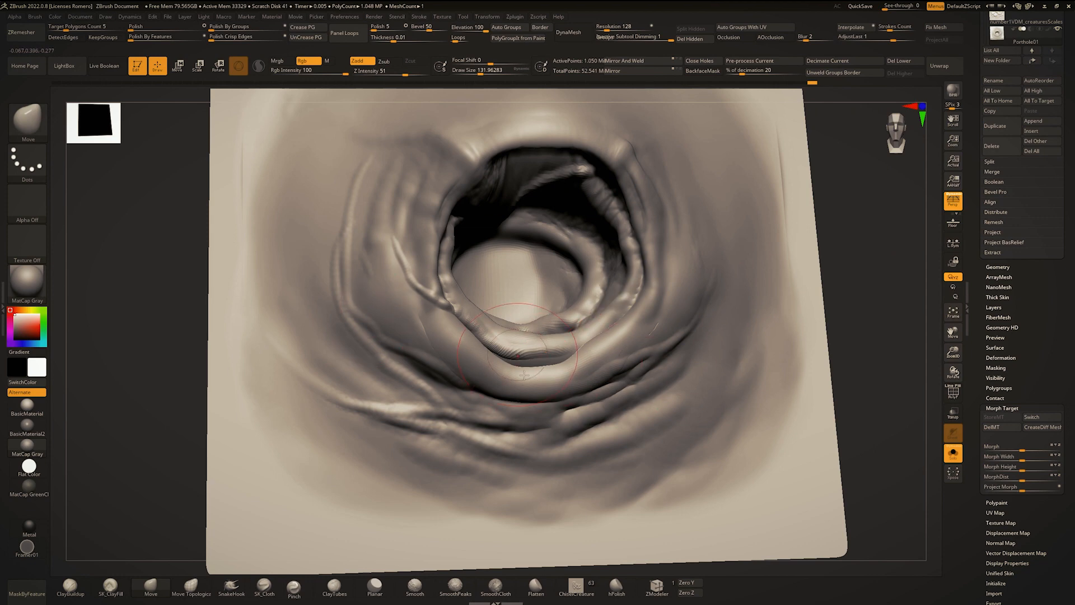
Step: Check the lower rim at lower subdivision levels, return to the highest level and undo the Move brush reshaping
right_drag(526, 411, 603, 343)
key(ctrl)
key(shift+d)
key(shift+d)
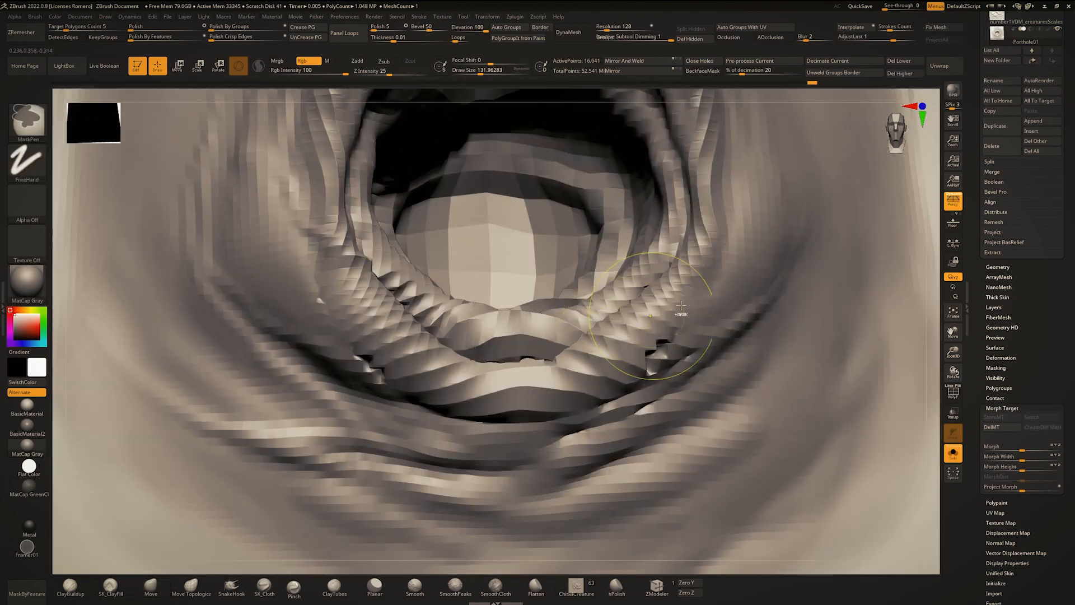
key(d)
key(d)
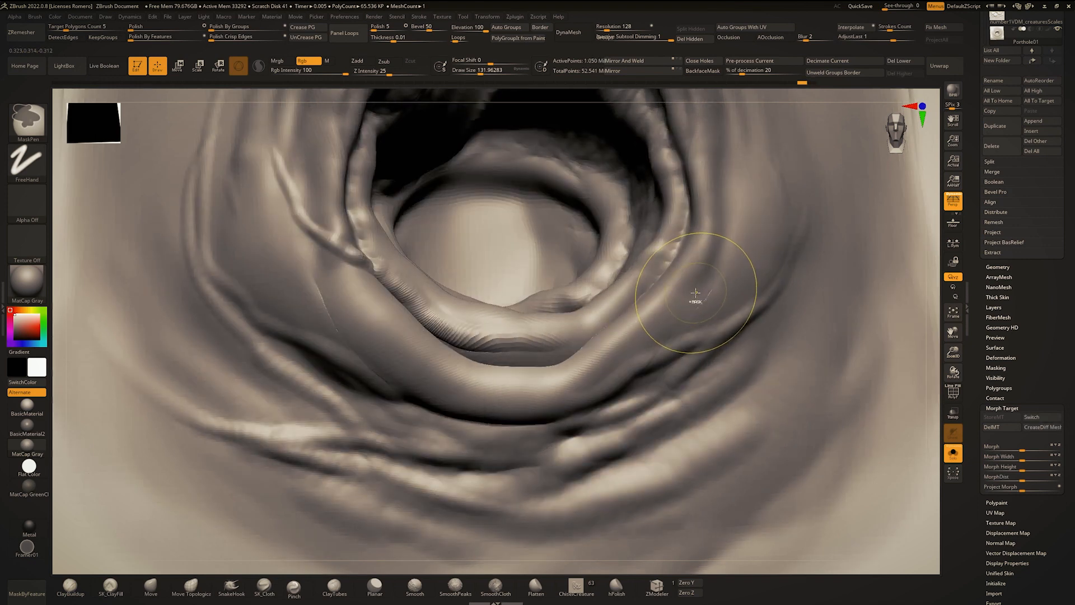
key(ctrl+z)
key(shift+f)
key(shift+f)
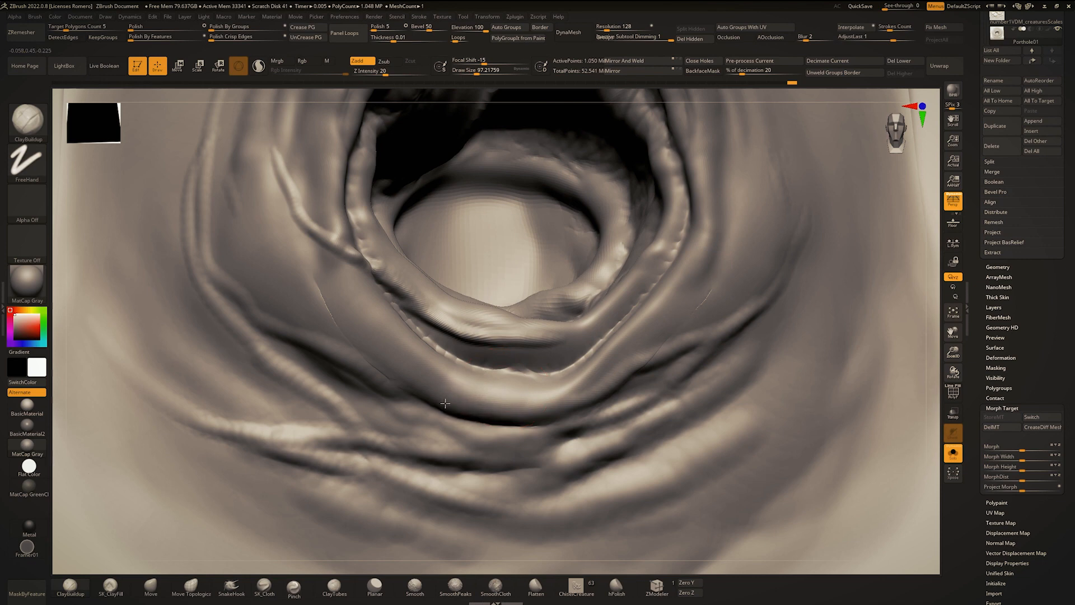
Step: Build up the skin on both sides of the lower rim with ClayBuildup at focal shift -48 and draw size about 108, and smooth the outer side
drag(373, 303, 332, 279)
key(space)
mouse_move(475, 381)
mouse_down()
mouse_move(495, 398)
mouse_move(546, 402)
mouse_move(602, 381)
mouse_move(638, 345)
mouse_move(669, 279)
mouse_move(760, 276)
mouse_move(736, 235)
mouse_move(668, 334)
mouse_up()
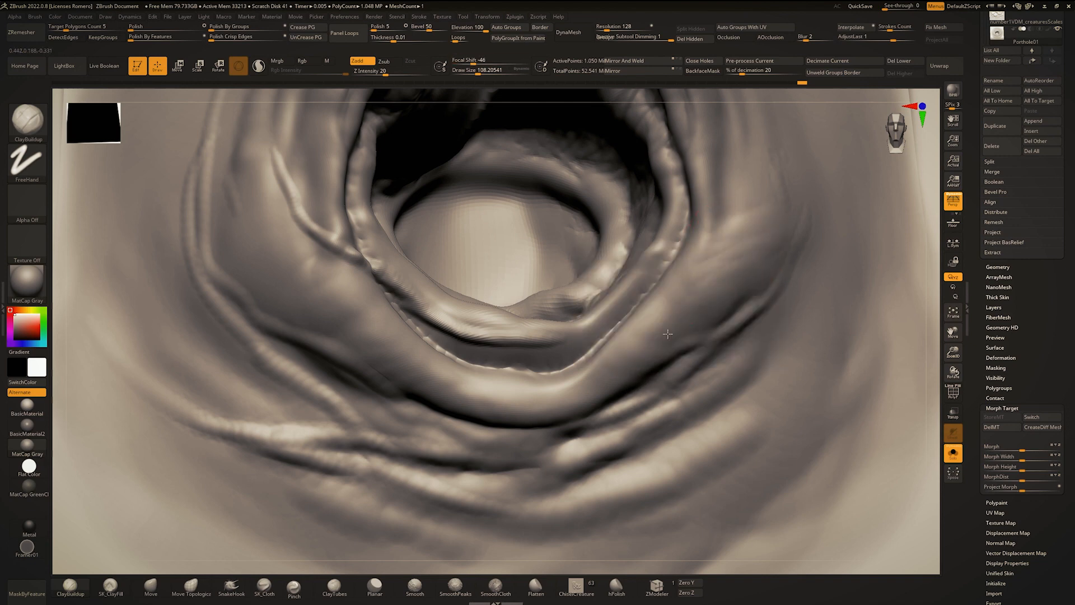
shift+drag(743, 284, 807, 224)
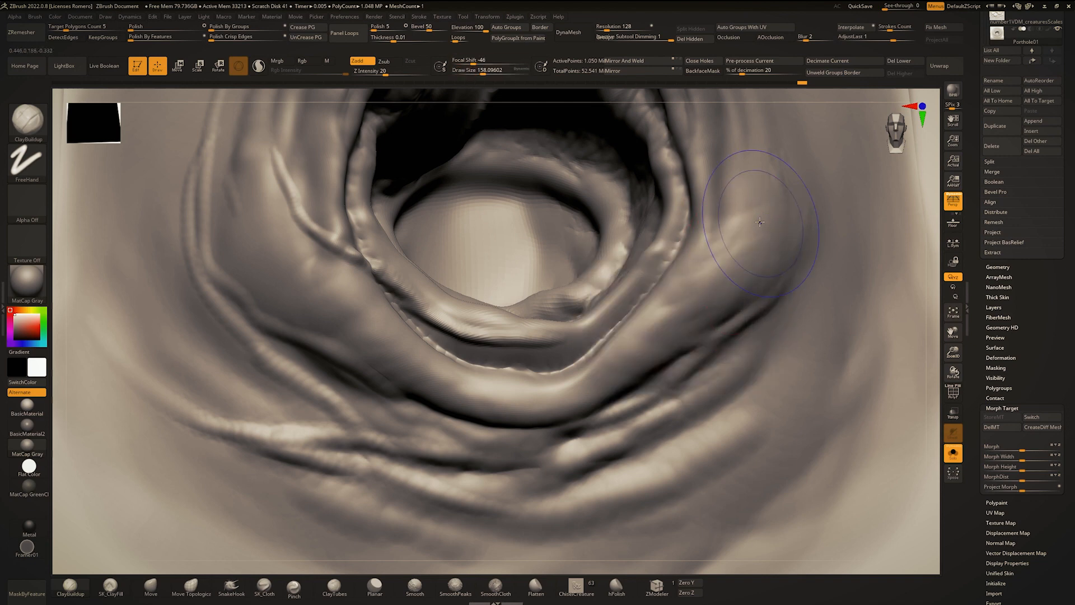
right_click(698, 311)
Step: Thicken the lower lip and the adjoining inner wall of the opening with the ClayBuildup brush at draw size 112
mouse_move(569, 346)
ctrl+right_down()
mouse_move(555, 359)
mouse_move(476, 358)
ctrl+right_up()
mouse_move(476, 359)
mouse_down()
mouse_move(576, 346)
mouse_move(415, 322)
mouse_move(459, 311)
mouse_move(507, 342)
mouse_move(541, 349)
mouse_up()
mouse_move(542, 347)
right_down()
mouse_move(552, 339)
mouse_move(566, 351)
mouse_move(574, 334)
mouse_move(448, 297)
right_up()
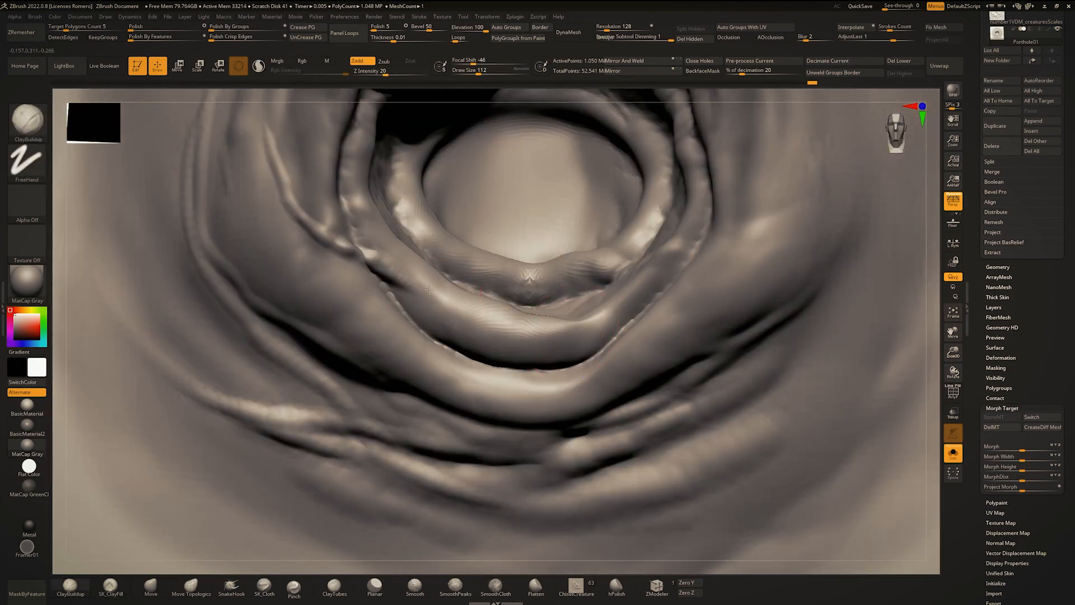
mouse_move(428, 289)
mouse_down()
mouse_move(521, 331)
mouse_move(599, 316)
mouse_up()
right_drag(599, 317, 574, 311)
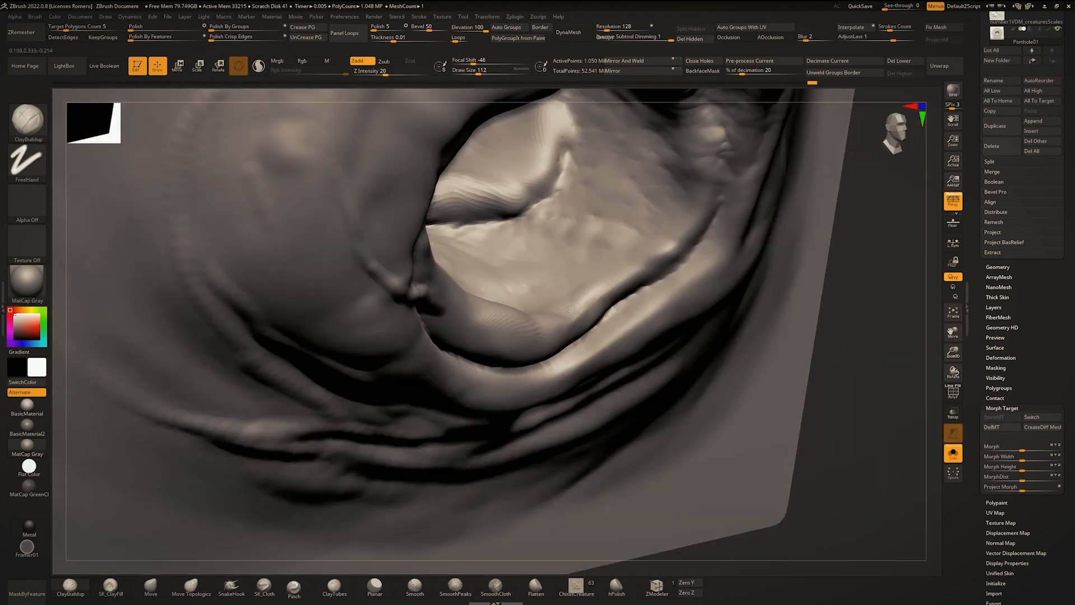
mouse_move(574, 311)
mouse_down()
mouse_move(650, 258)
mouse_move(688, 211)
mouse_up()
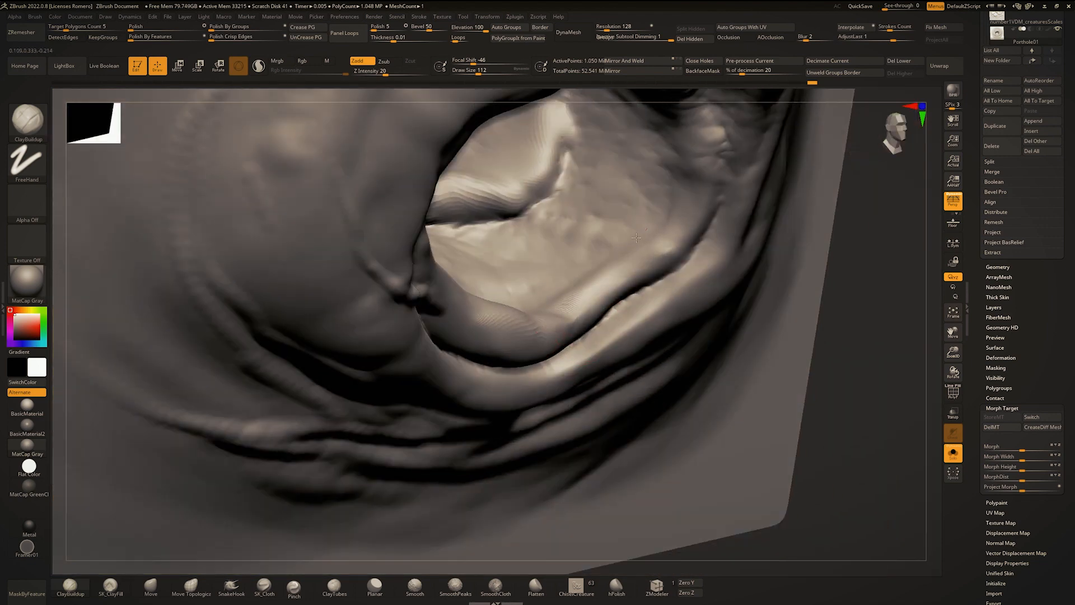
drag(637, 237, 557, 293)
Step: Refine the shape of the opening's lower lip with the Move brush at draw sizes about 112 and 202
right_drag(551, 224, 649, 112)
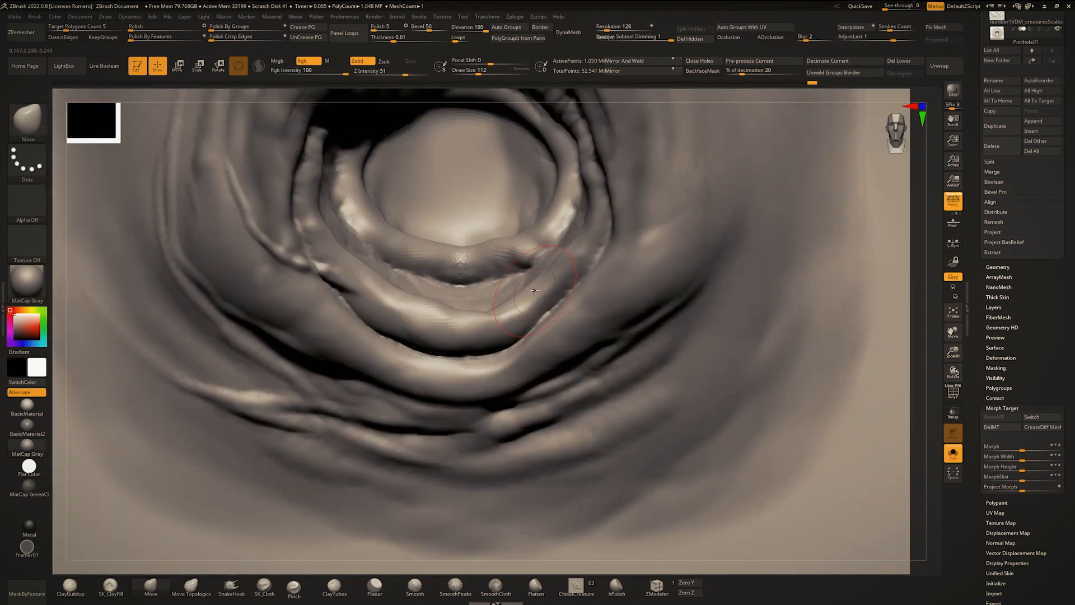
key(space)
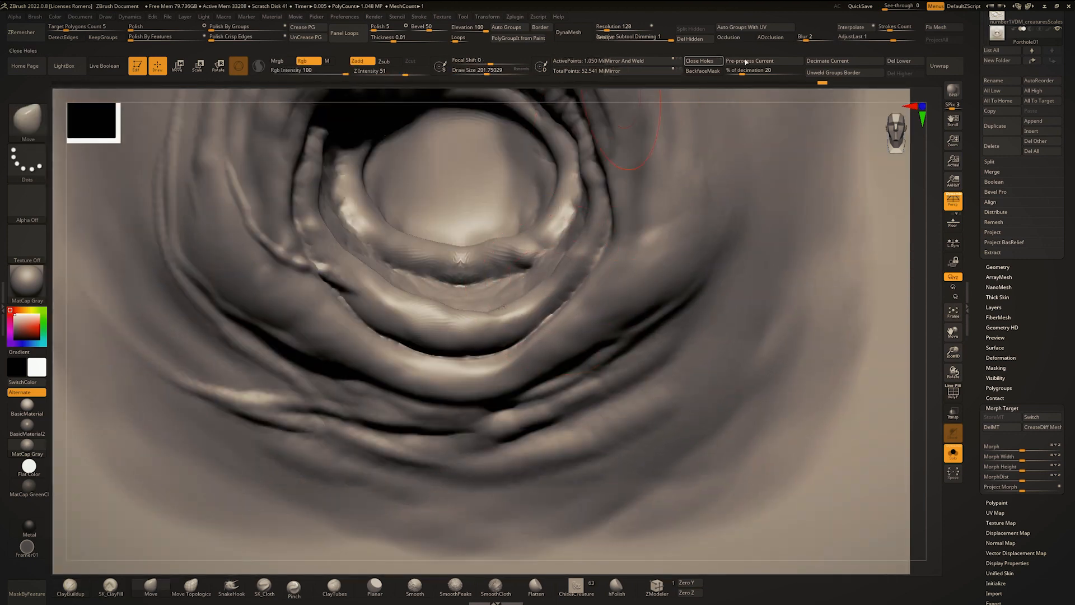
mouse_move(561, 306)
ctrl+right_down()
mouse_move(528, 270)
mouse_move(545, 294)
ctrl+right_up()
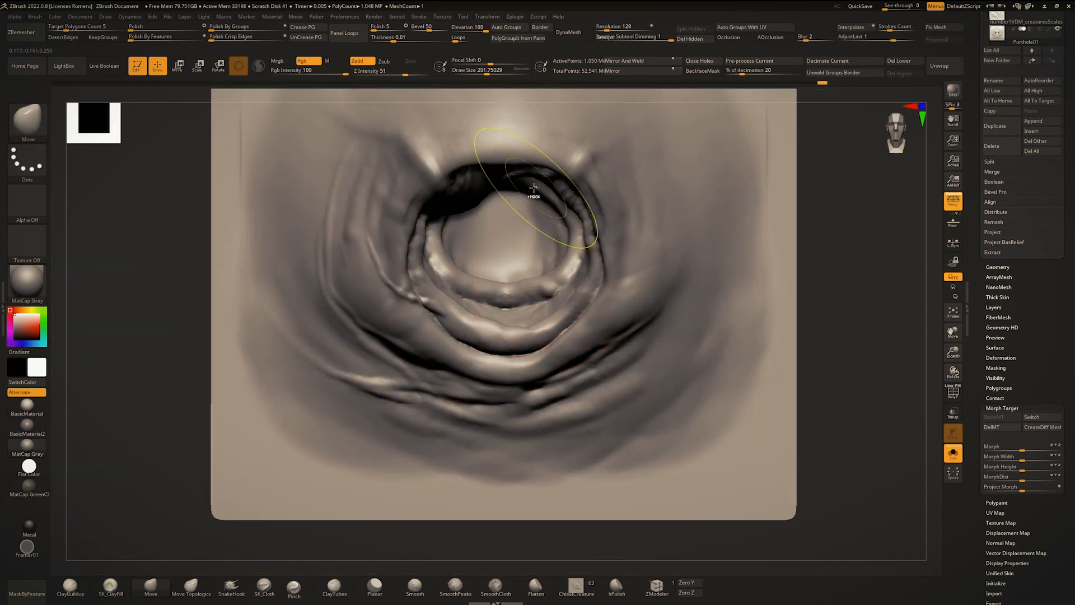
alt+right_drag(534, 192, 565, 254)
Step: Raise small ridges along the opening's upper-left rim with the Standard brush at draw size about 44
key(space)
key(space)
key(b)
key(s)
key(t)
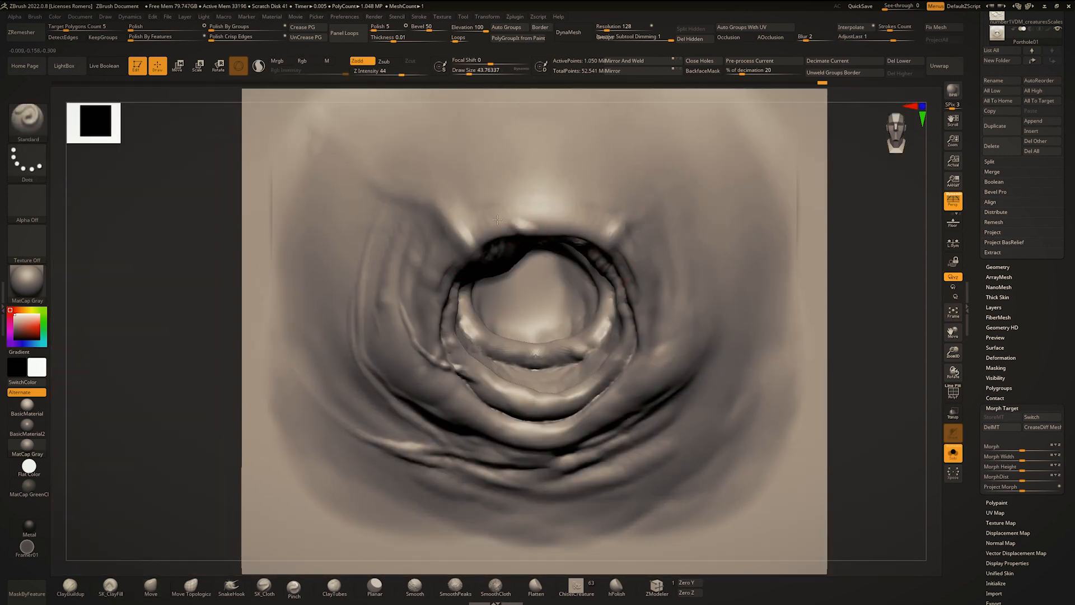
right_drag(437, 209, 585, 241)
Step: Build up the upper inner wall beneath the rim with the ClayBuildup brush at draw sizes about 101 and 104
key(b)
key(c)
key(b)
key(space)
mouse_move(584, 241)
mouse_down()
mouse_move(580, 392)
mouse_move(541, 274)
mouse_up()
right_drag(541, 273, 552, 241)
drag(593, 280, 579, 359)
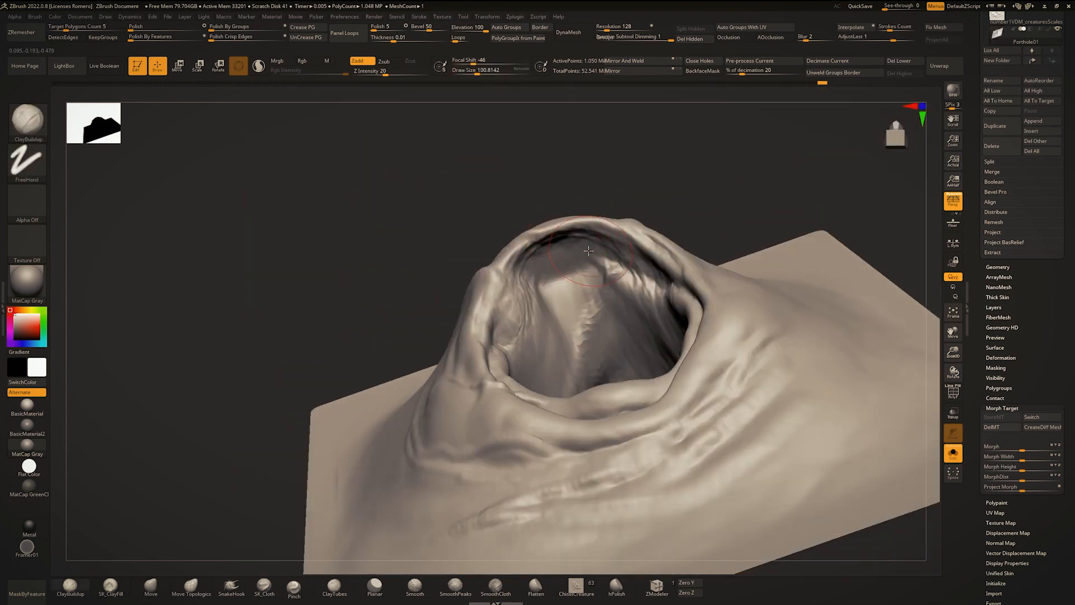
key(space)
mouse_move(528, 261)
mouse_down()
mouse_move(583, 274)
mouse_move(588, 291)
mouse_move(608, 246)
mouse_up()
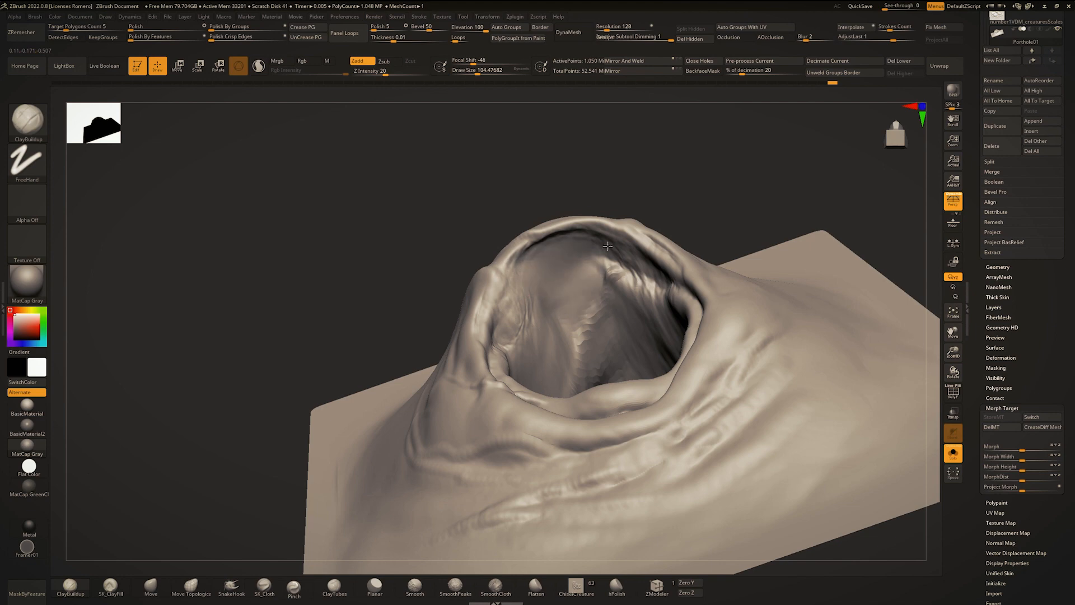
mouse_move(648, 265)
right_down()
mouse_move(573, 244)
mouse_move(539, 257)
right_up()
Step: Sculpt veins branching from the rim across the upper-left skin with the Standard brush at draw size about 33, and soften their outer ends
key(space)
drag(540, 257, 496, 252)
key(space)
key(b)
key(s)
key(t)
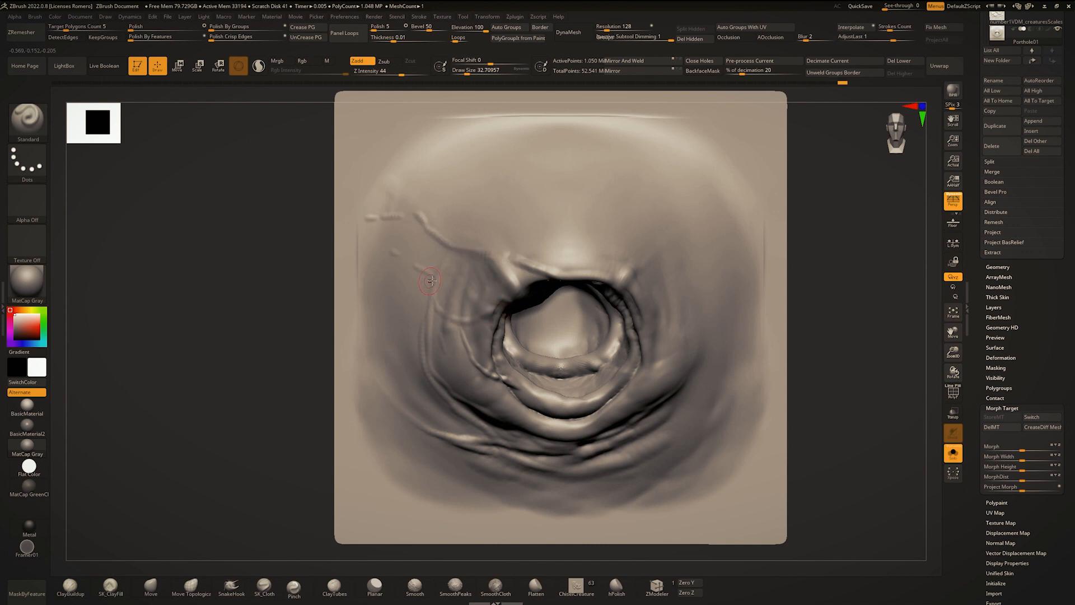
shift+drag(432, 280, 420, 267)
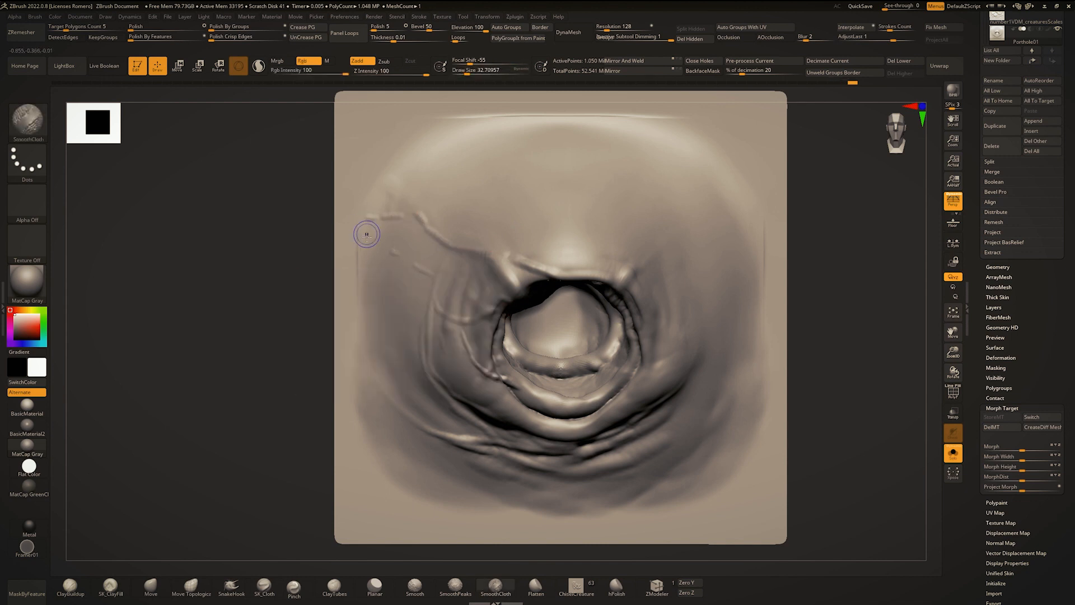
Step: Fill out the skin above the opening near the plane's upper edge with the SK_ClayFill brush at draw size about 207
mouse_move(473, 163)
alt+right_down()
mouse_move(499, 195)
mouse_move(473, 178)
mouse_move(493, 185)
alt+right_up()
mouse_move(573, 156)
alt+right_down()
mouse_move(542, 222)
mouse_move(545, 263)
alt+right_up()
key(2)
key(space)
drag(577, 217, 584, 218)
key(space)
mouse_move(479, 203)
mouse_down()
mouse_move(504, 203)
mouse_move(392, 188)
mouse_move(582, 190)
mouse_move(606, 206)
mouse_up()
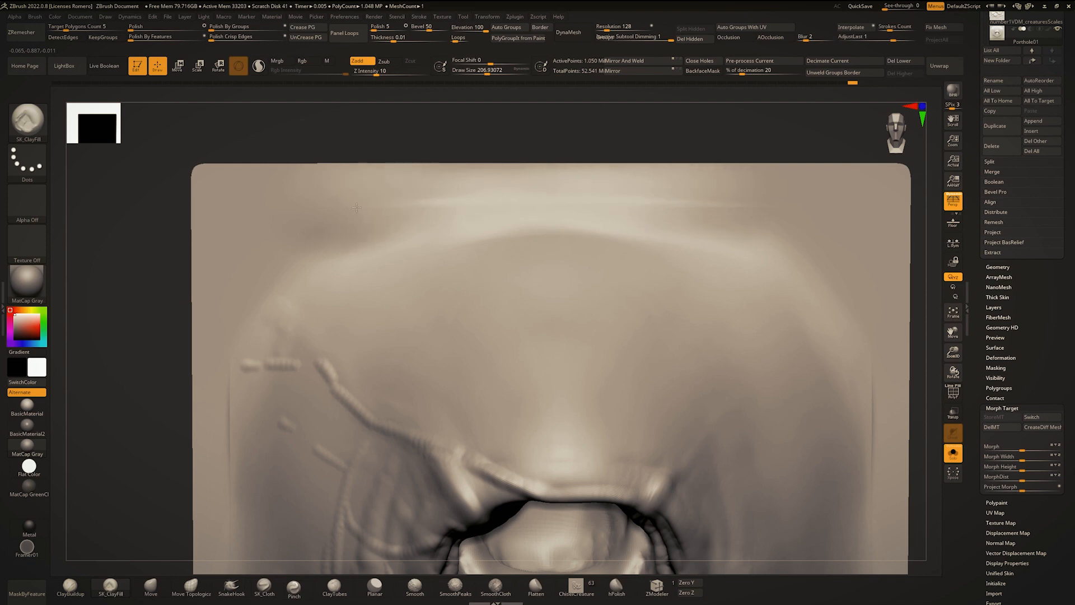
Step: Blend the skin's left and upper-right slopes into the plane with the SK_ClayFill brush at draw sizes about 207 and 158
right_drag(357, 208, 420, 286)
right_drag(393, 243, 416, 221)
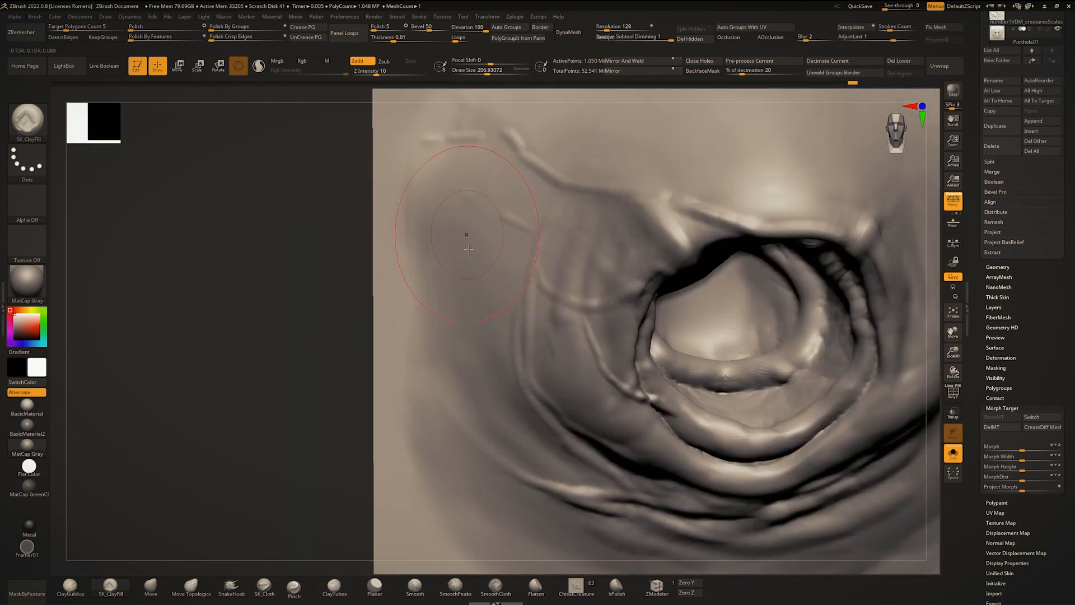
mouse_move(428, 354)
right_down()
mouse_move(666, 200)
mouse_move(672, 293)
right_up()
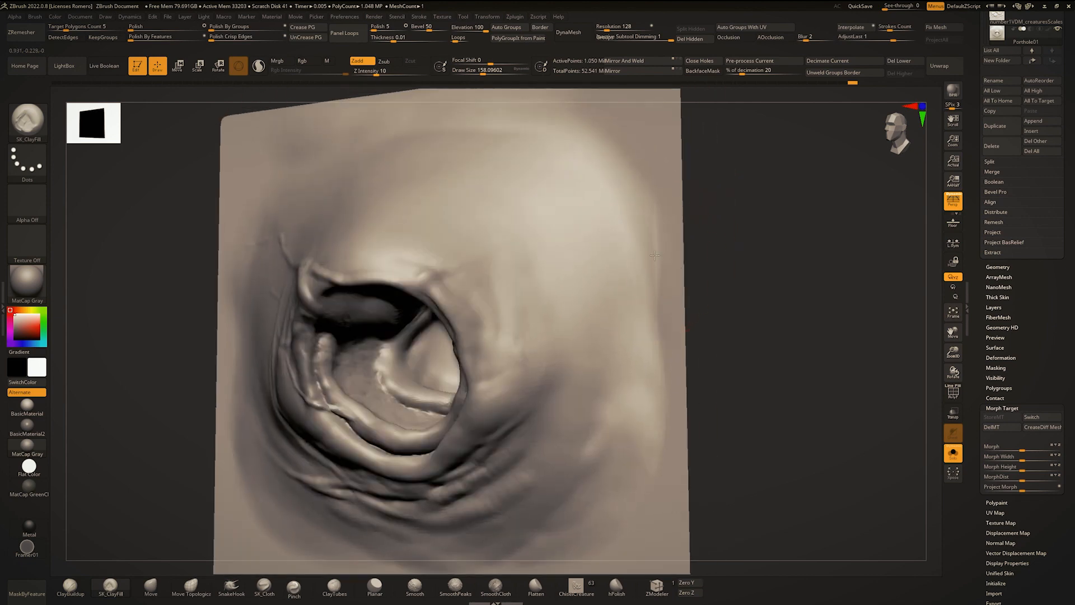
alt+right_drag(614, 168, 641, 231)
drag(656, 269, 652, 314)
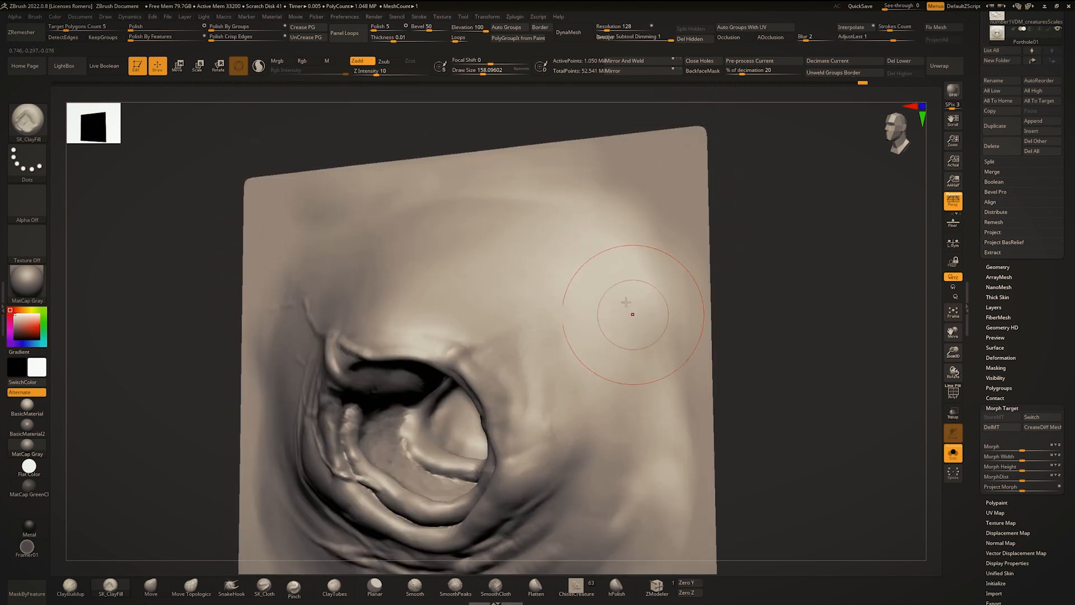
right_drag(632, 307, 645, 312)
ctrl+right_drag(622, 312, 592, 252)
Step: Restore the plane's flat upper and right borders with the Morph brush at draw sizes about 158 and 94
key(b)
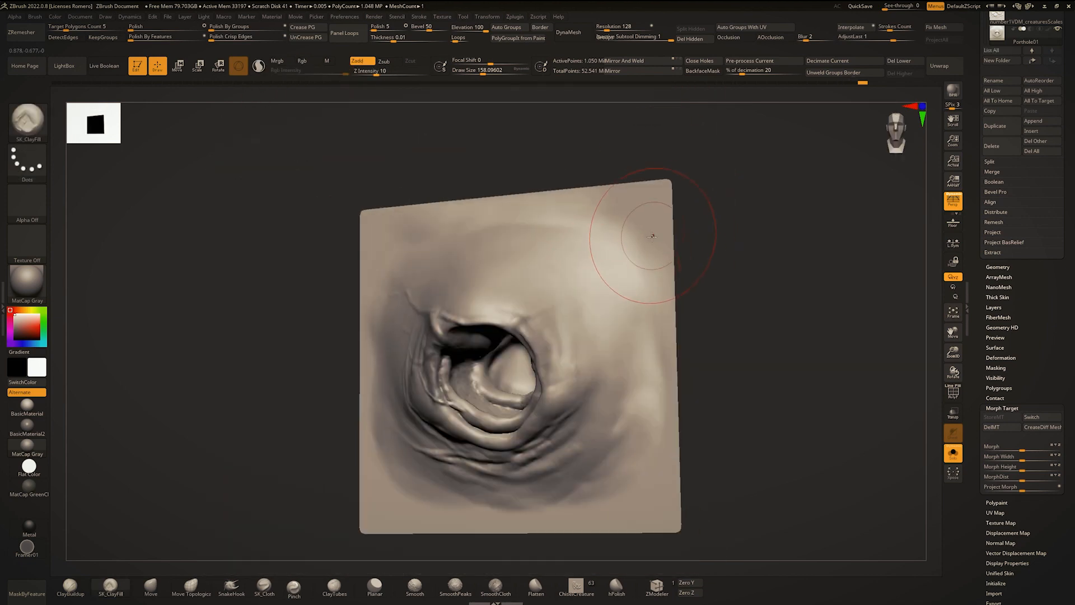
key(b)
click(505, 431)
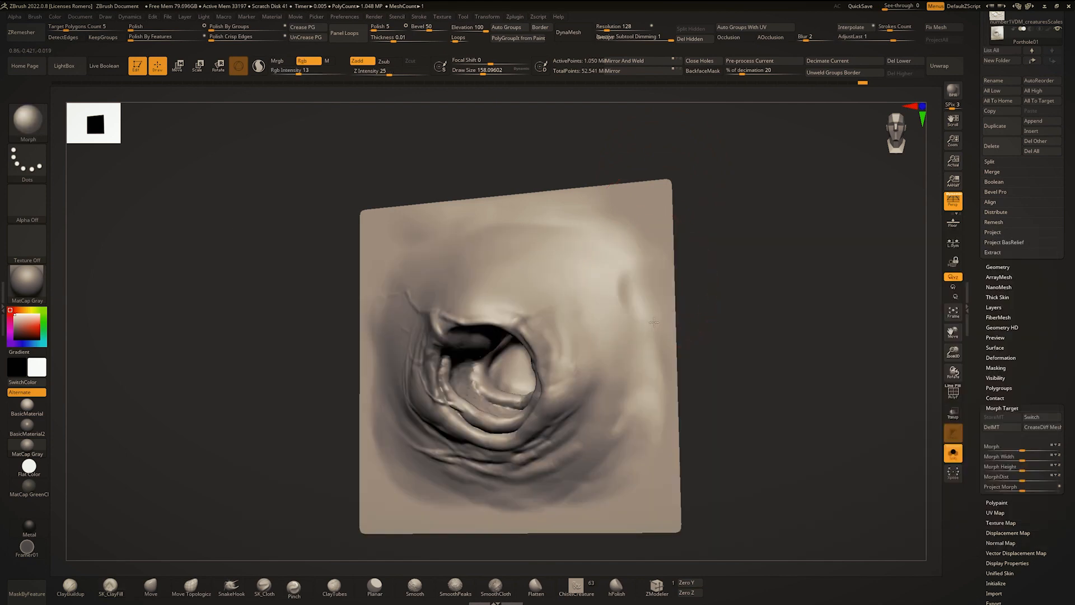
drag(565, 392, 672, 348)
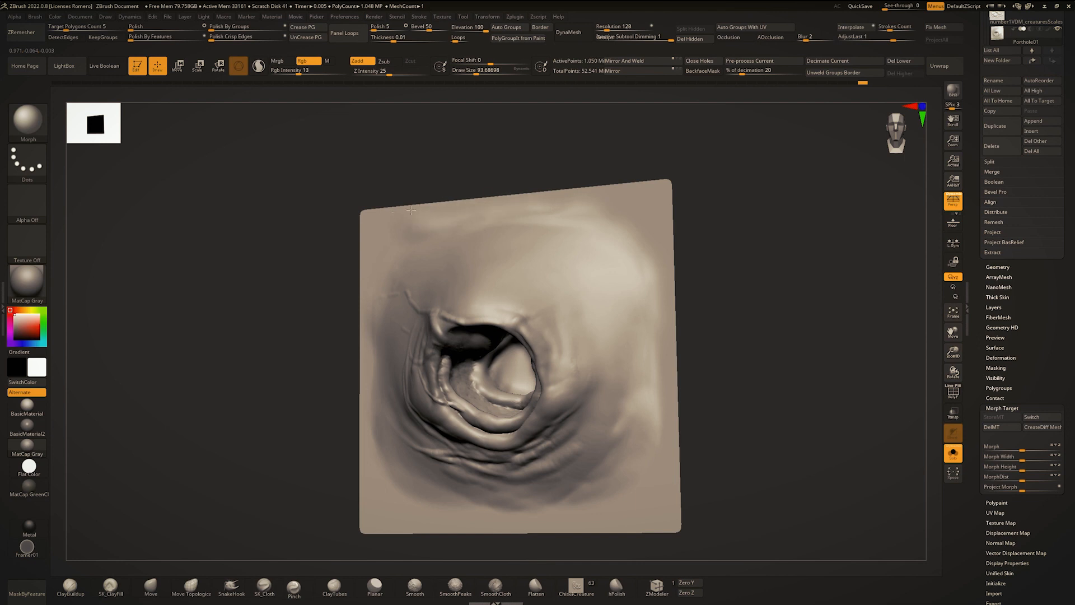
alt+right_drag(372, 236, 383, 173)
mouse_move(383, 173)
right_down()
mouse_move(339, 181)
mouse_move(359, 191)
right_up()
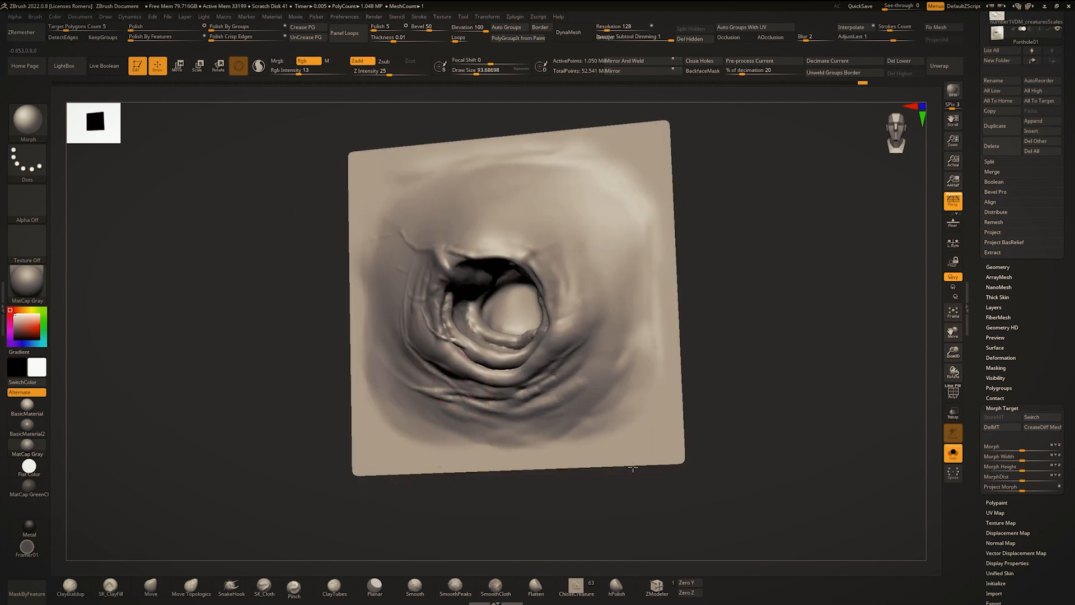
right_drag(633, 467, 361, 430)
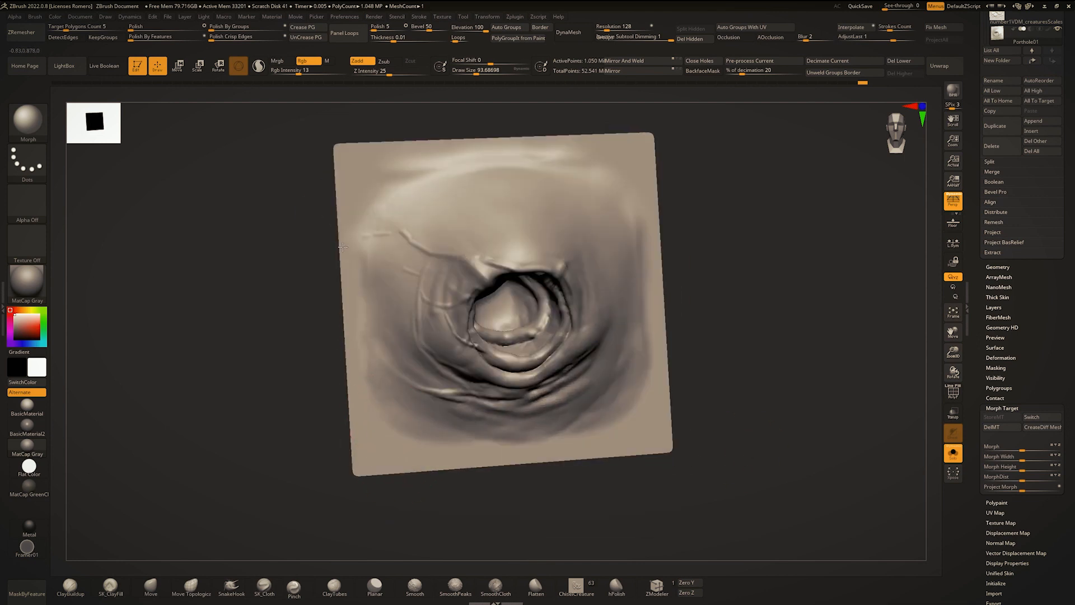
Step: Lower the plane by two subdivision levels and smooth the upper-left skin slope with the SmoothCloth brush at draw size about 59
ctrl+right_drag(331, 131, 330, 336)
key(1)
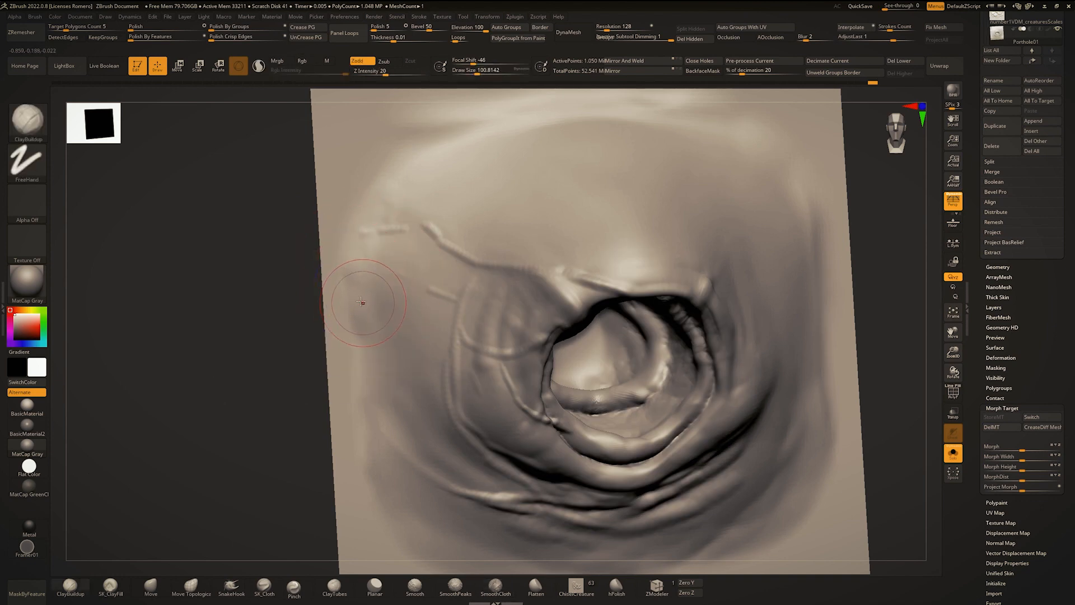
key(shift+d)
key(shift+d)
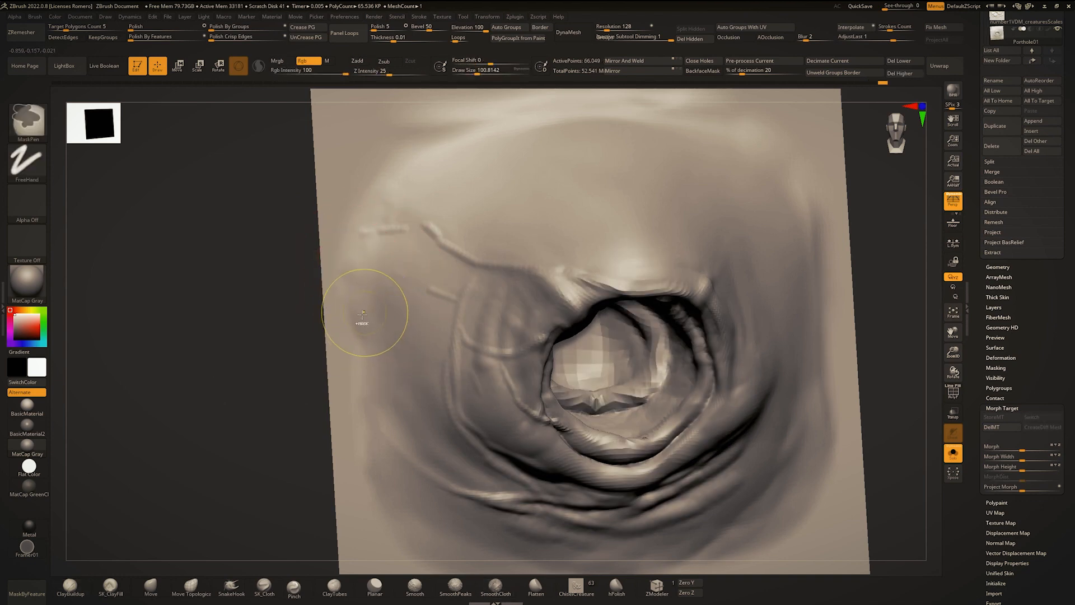
shift+right_drag(379, 325, 373, 334)
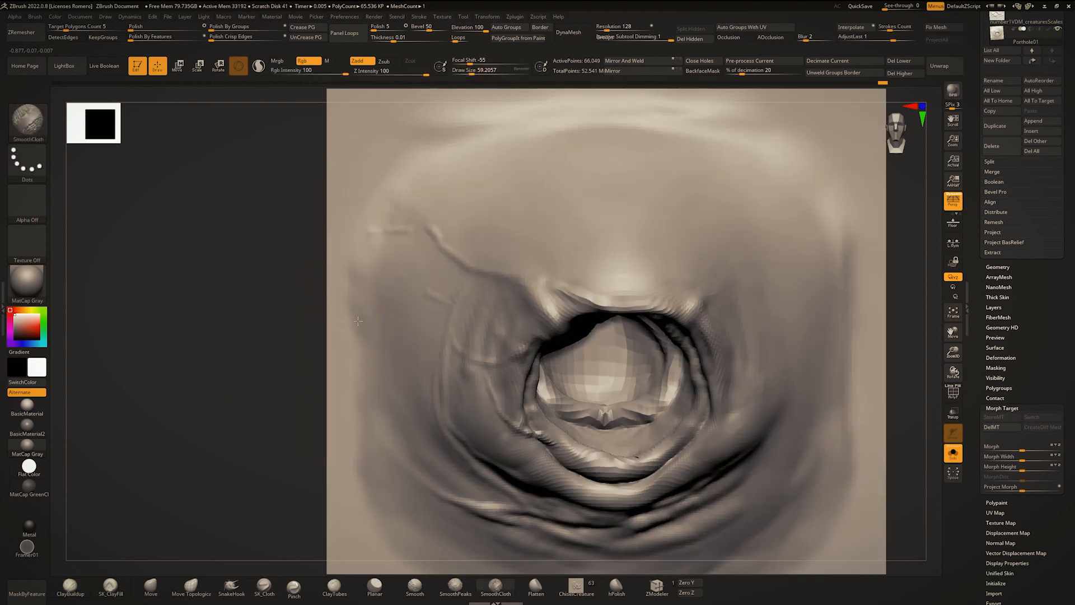
shift+drag(385, 195, 388, 214)
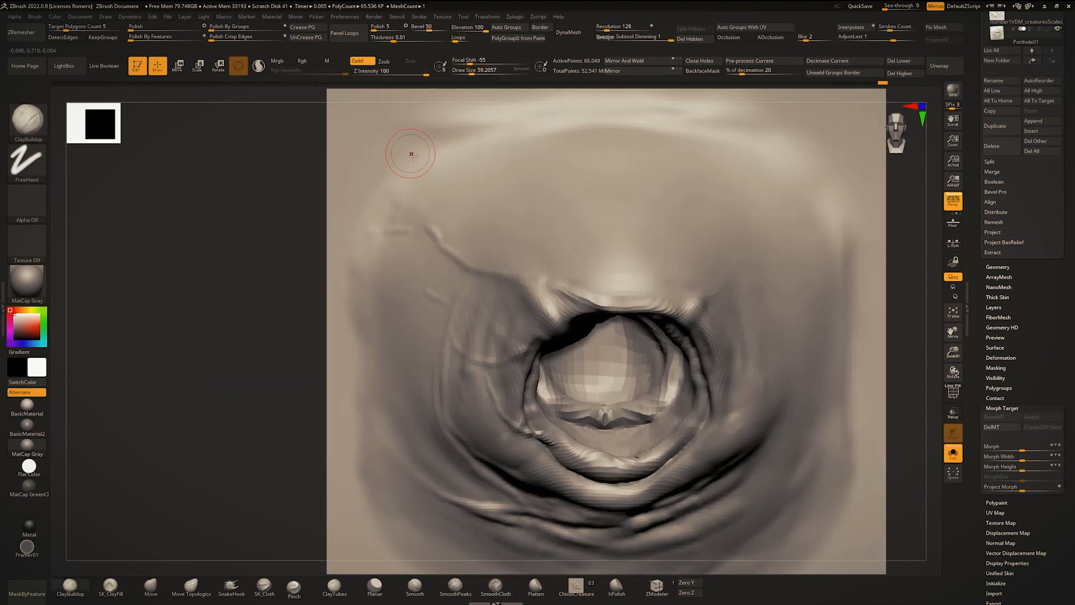
shift+drag(430, 153, 413, 143)
alt+right_drag(471, 210, 537, 143)
shift+drag(483, 307, 445, 280)
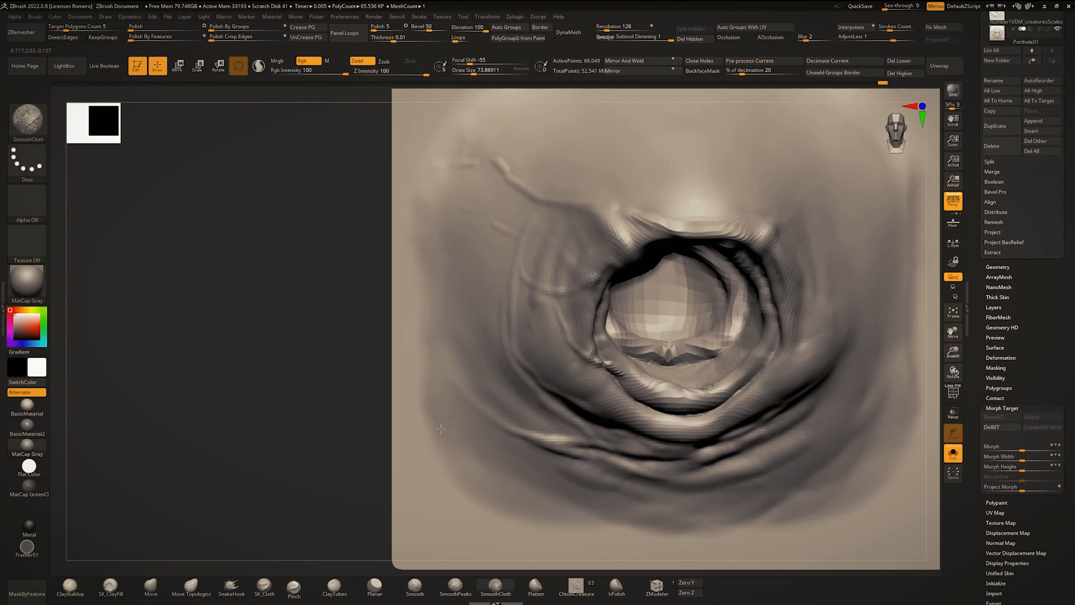
Step: Soften the skin's side and lower transitions into the plane with the SmoothCloth brush at draw sizes about 74 and 77
alt+right_drag(450, 375, 368, 325)
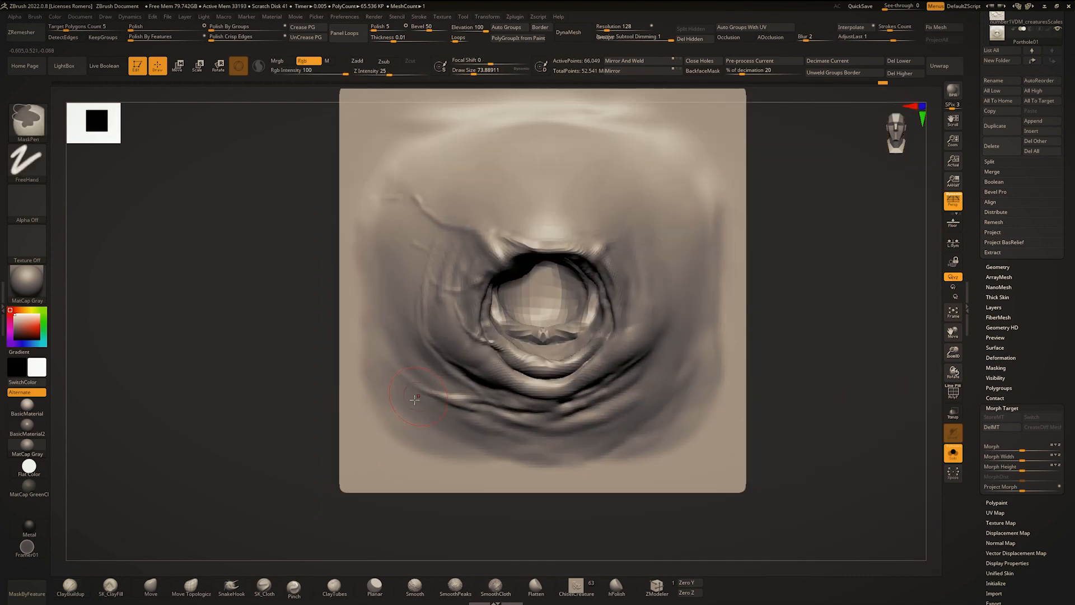
alt+right_drag(480, 455, 393, 445)
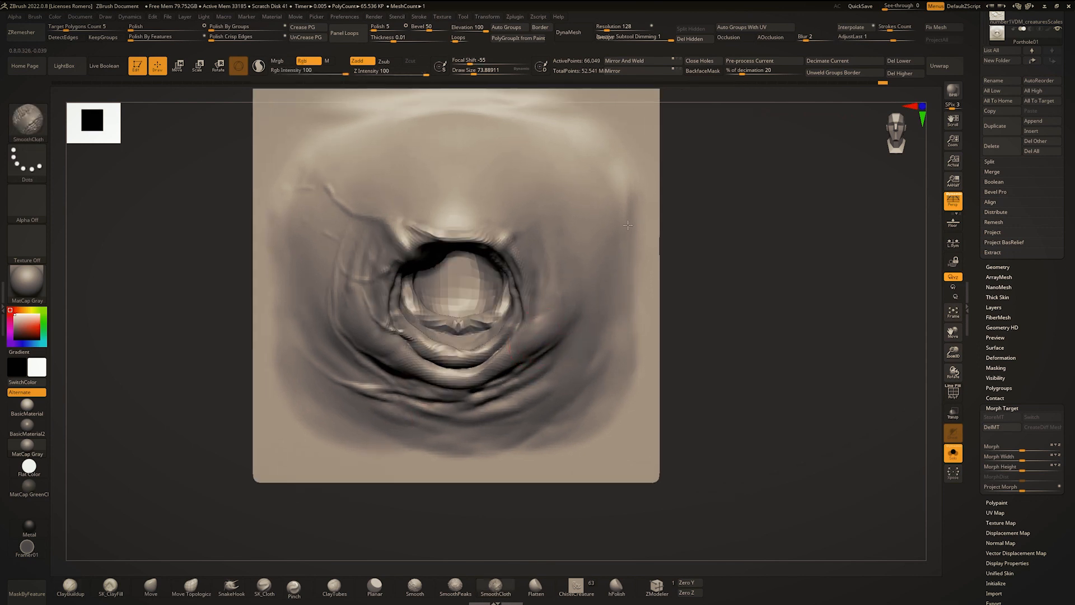
alt+right_drag(630, 207, 598, 225)
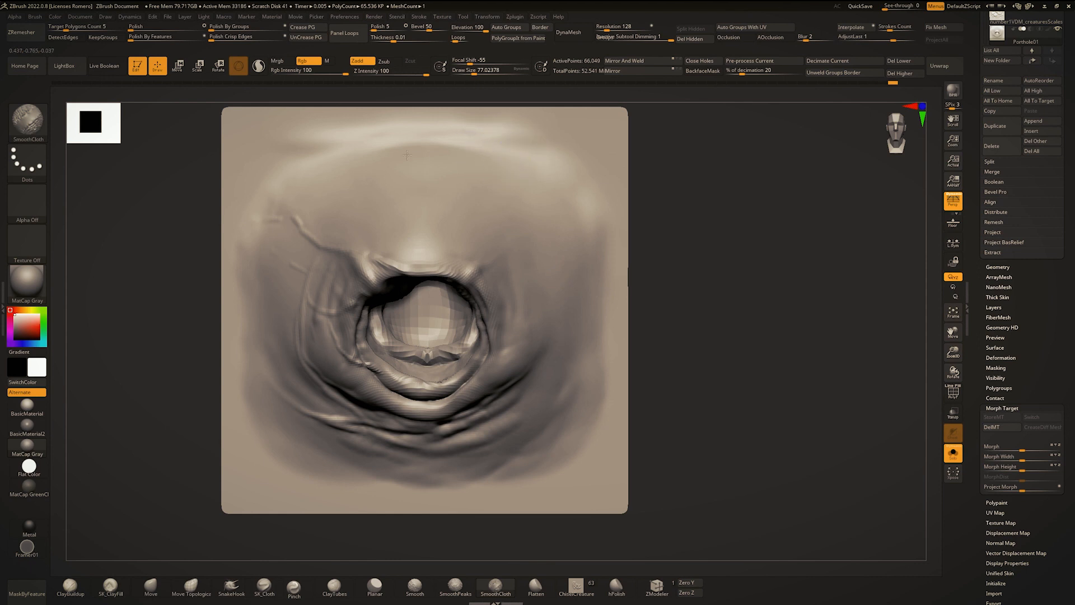
ctrl+right_drag(444, 199, 431, 140)
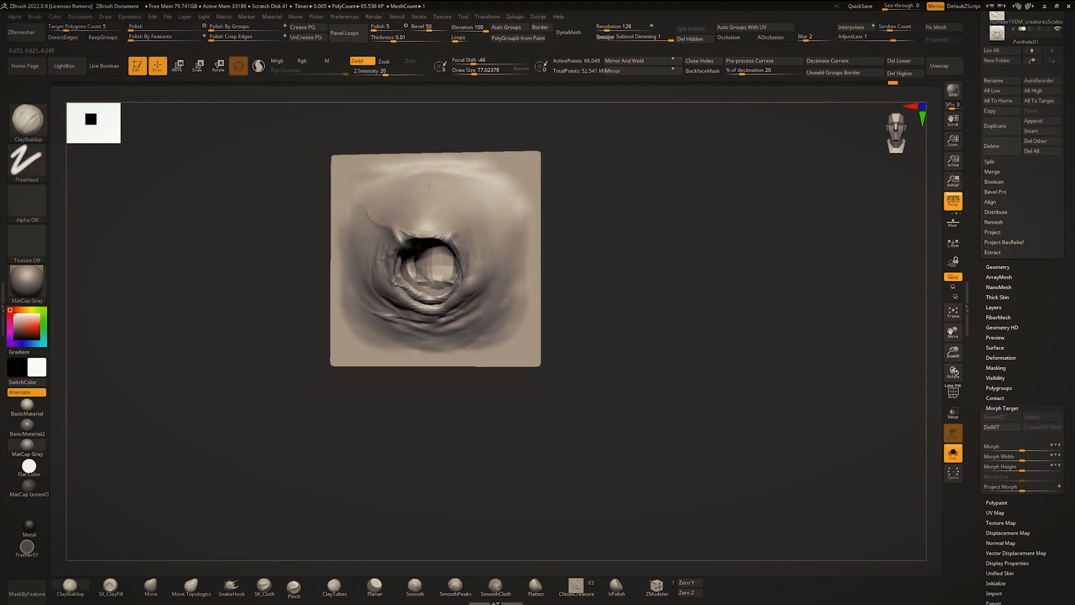
mouse_move(392, 359)
right_down()
mouse_move(434, 381)
mouse_move(349, 383)
right_up()
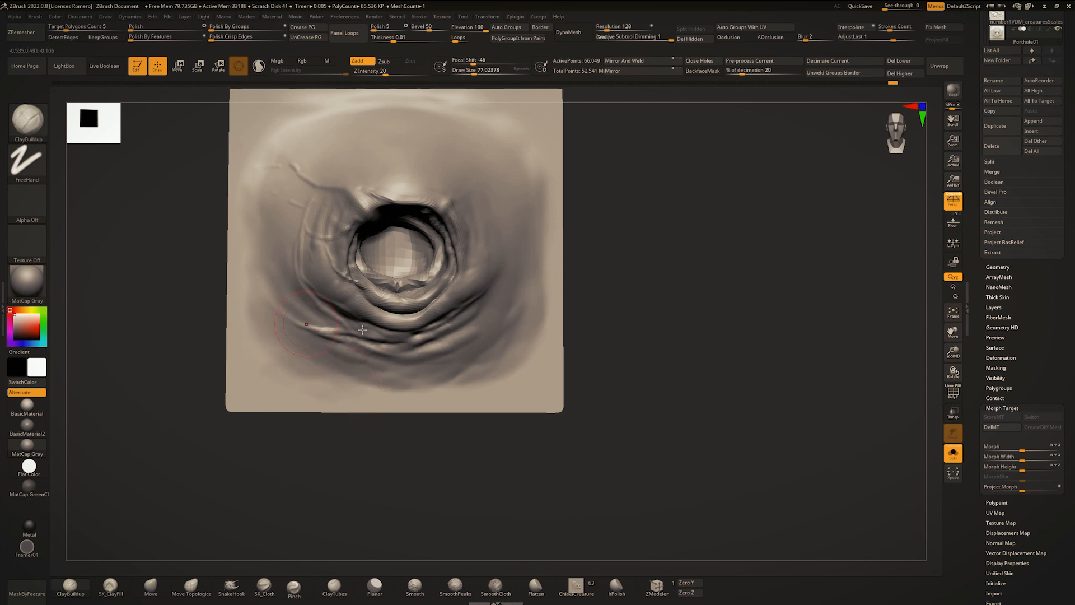
right_drag(362, 330, 450, 385)
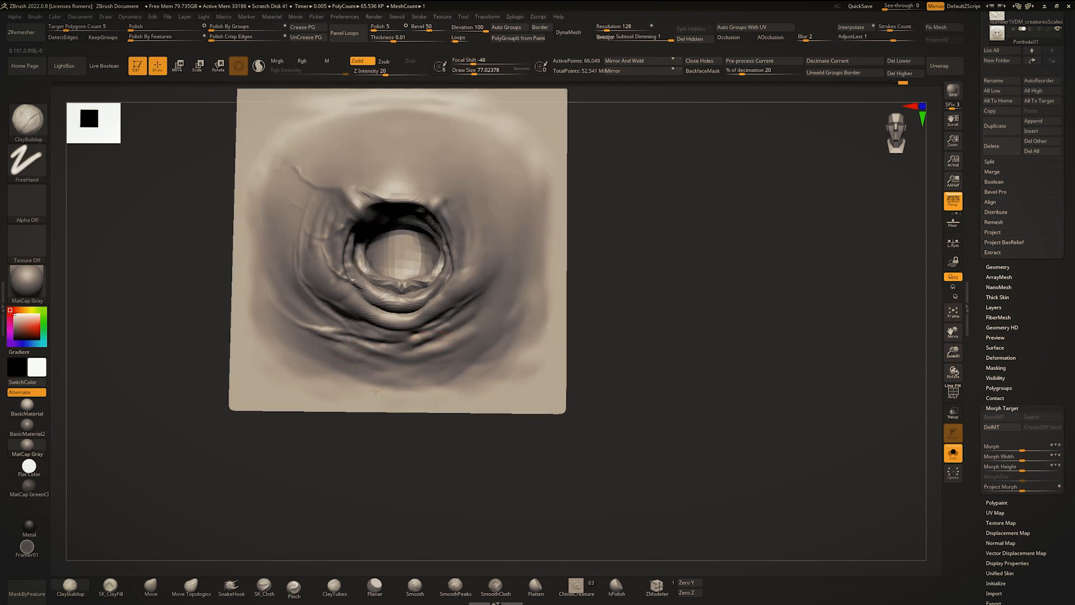
alt+right_drag(375, 391, 389, 455)
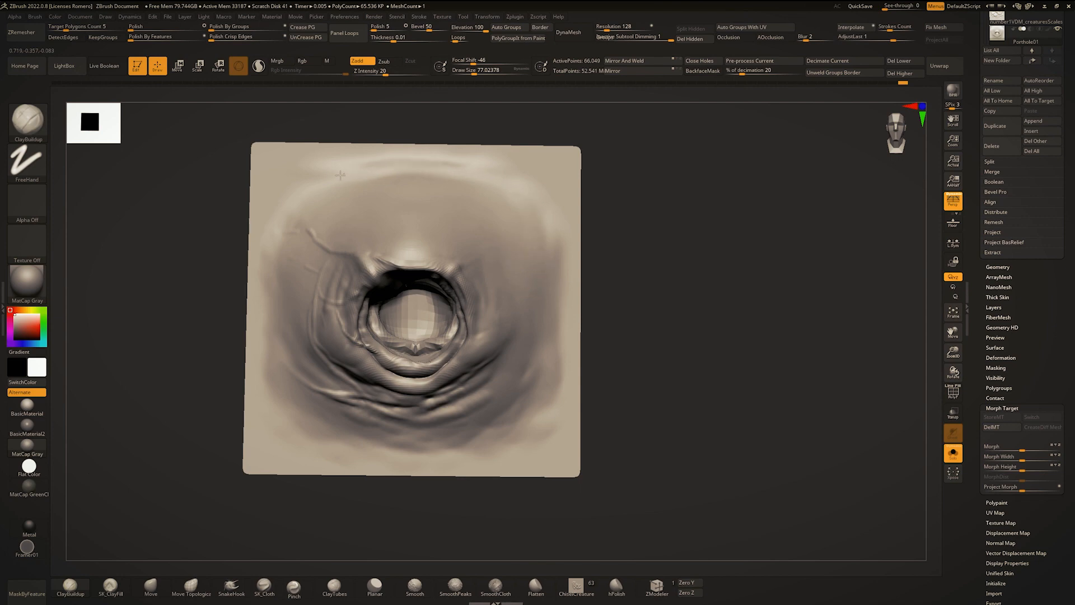
Step: Smooth the ridge above the opening near the plane's upper edge at draw size about 77
shift+drag(398, 167, 424, 167)
alt+right_drag(426, 171, 449, 264)
shift+drag(448, 264, 431, 257)
right_drag(432, 257, 472, 248)
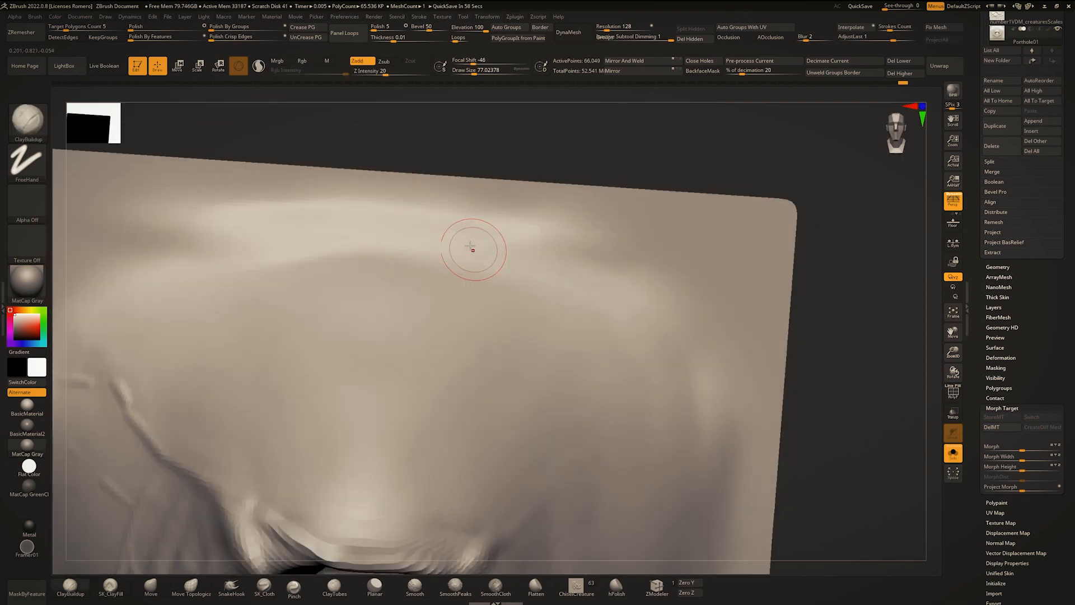
Step: Step through the plane's subdivision levels and settle on one two levels coarser for broad smoothing
key(shift)
key(d)
key(d)
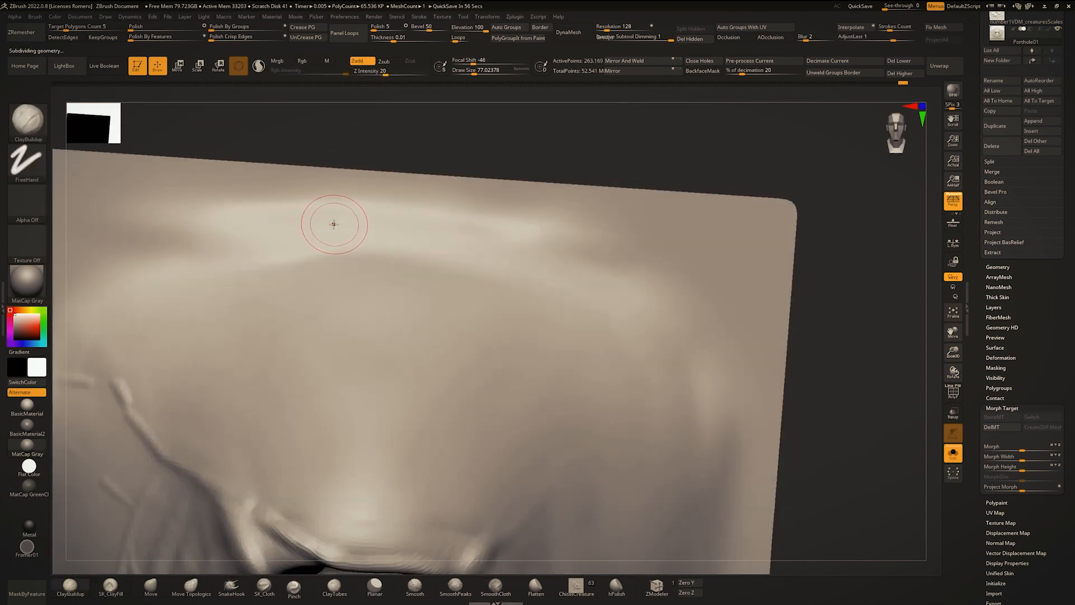
key(shift)
key(shift+d)
key(shift+d)
key(shift+d)
key(shift+d)
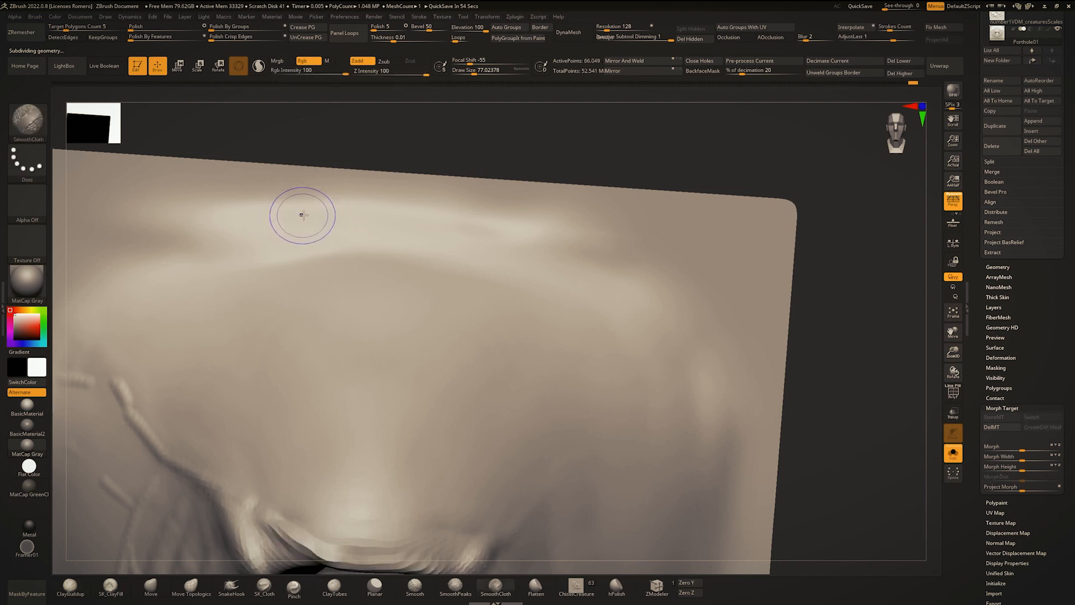
key(shift)
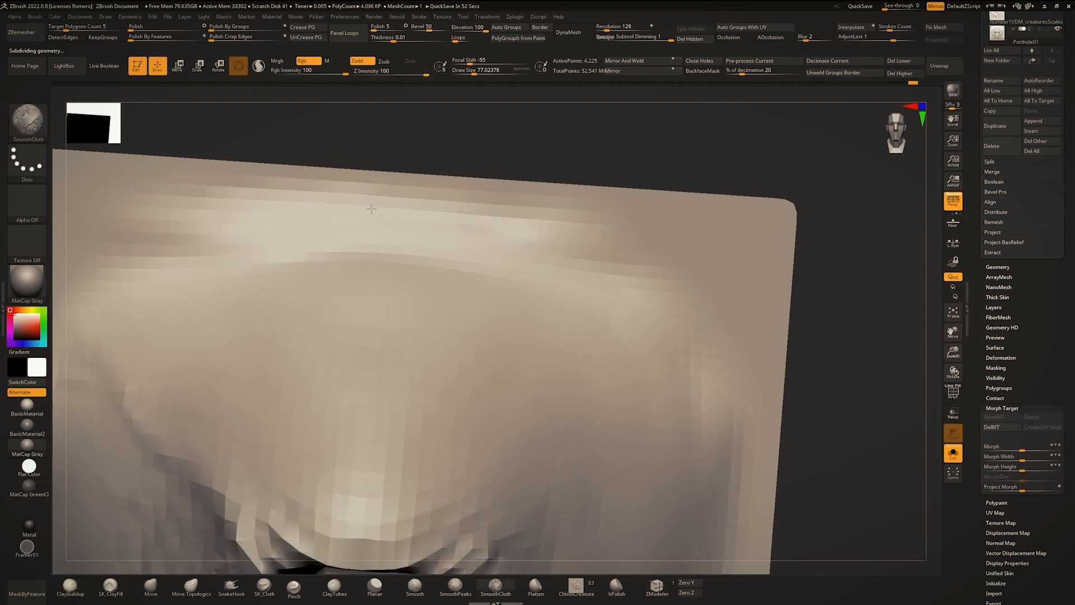
Step: Smooth the upper skin slope with the SmoothCloth brush at draw size about 120, raising the plane by one subdivision level partway
alt+right_drag(497, 276, 577, 287)
key(space)
mouse_move(530, 292)
mouse_down()
mouse_move(539, 292)
mouse_move(378, 271)
mouse_up()
mouse_move(370, 308)
alt+right_down()
mouse_move(307, 273)
mouse_move(364, 230)
alt+right_up()
shift+drag(147, 244, 144, 301)
key(d)
alt+right_drag(244, 193, 285, 238)
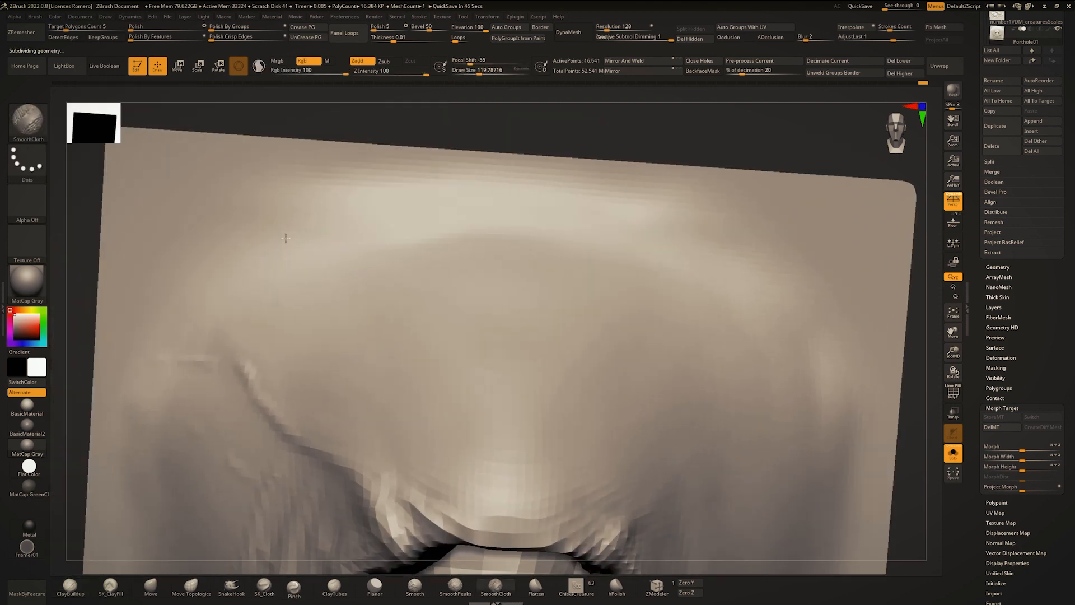
shift+drag(350, 197, 420, 189)
shift+drag(660, 205, 708, 221)
Step: Switch to the Morph brush and flatten the plane's upper border at draw size about 116
mouse_move(548, 178)
right_down()
mouse_move(556, 173)
mouse_move(552, 197)
mouse_move(583, 240)
right_up()
key(b)
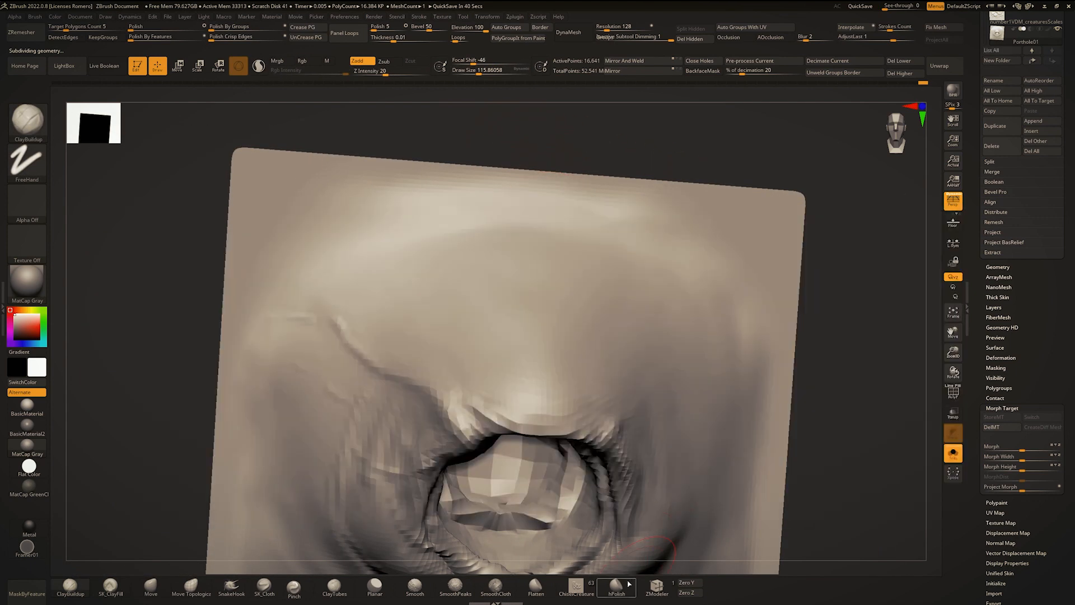
click(616, 587)
key(b)
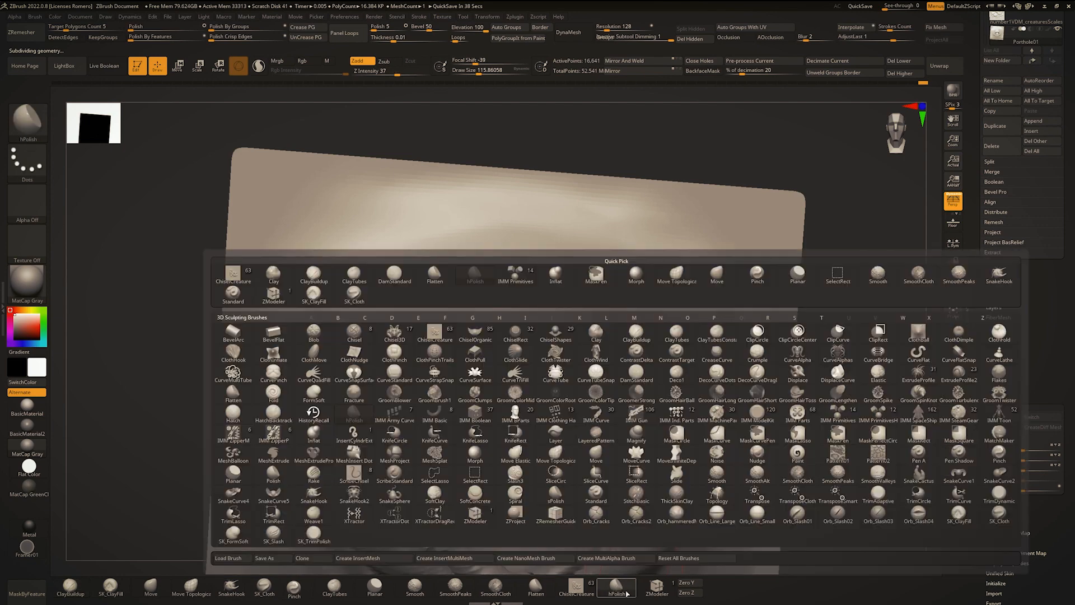
click(475, 453)
right_drag(523, 384, 472, 252)
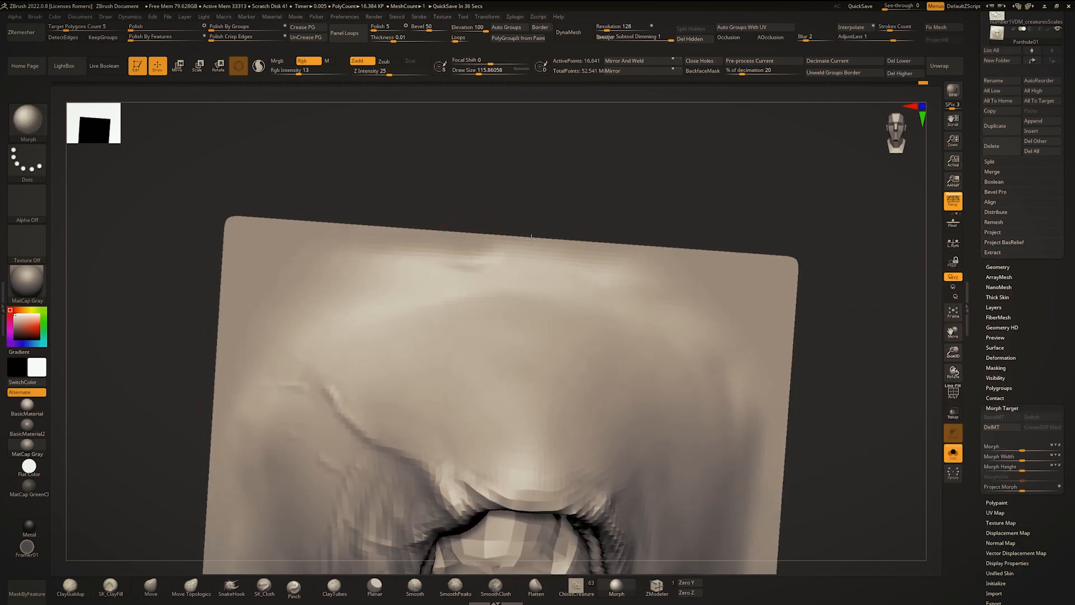
drag(531, 237, 634, 248)
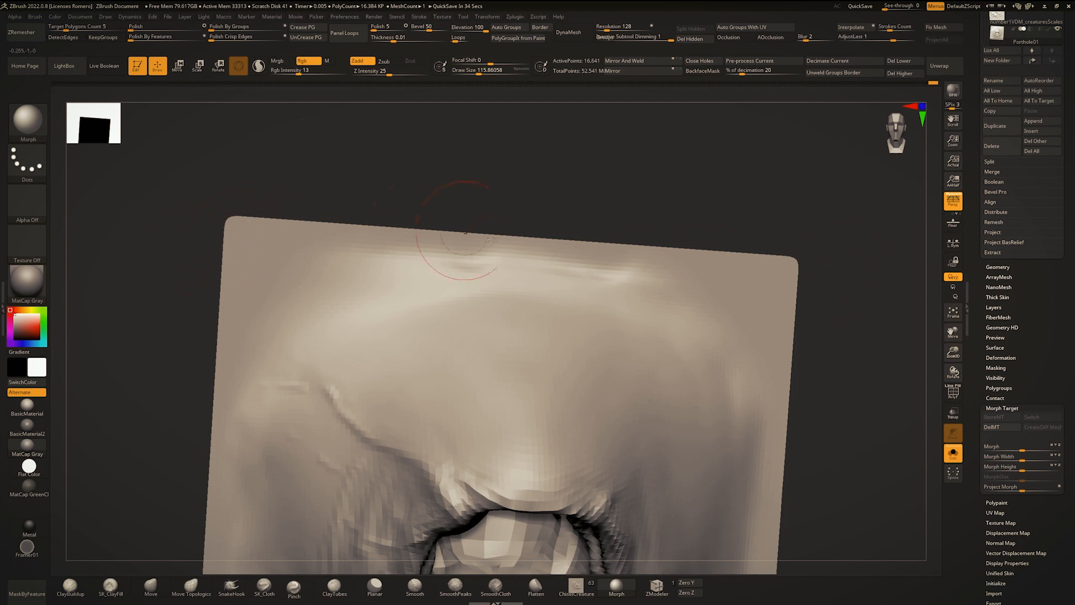
Step: Smooth the slope beside the upper border and restore the plane's edge with the Morph brush at draw size about 90
key(space)
key(space)
drag(487, 285, 483, 285)
shift+drag(486, 275, 468, 270)
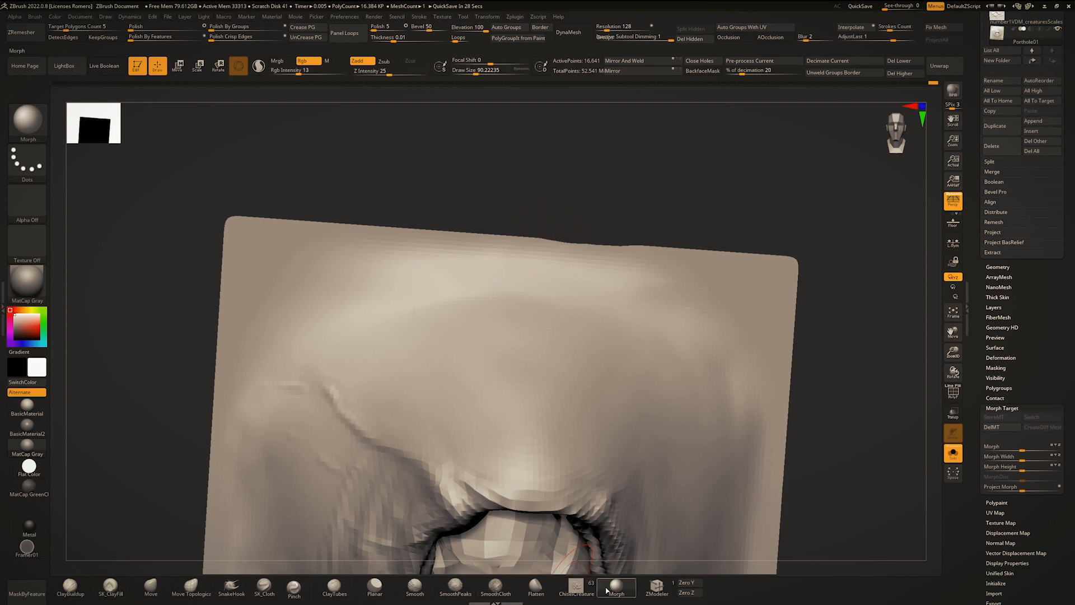
drag(583, 249, 475, 242)
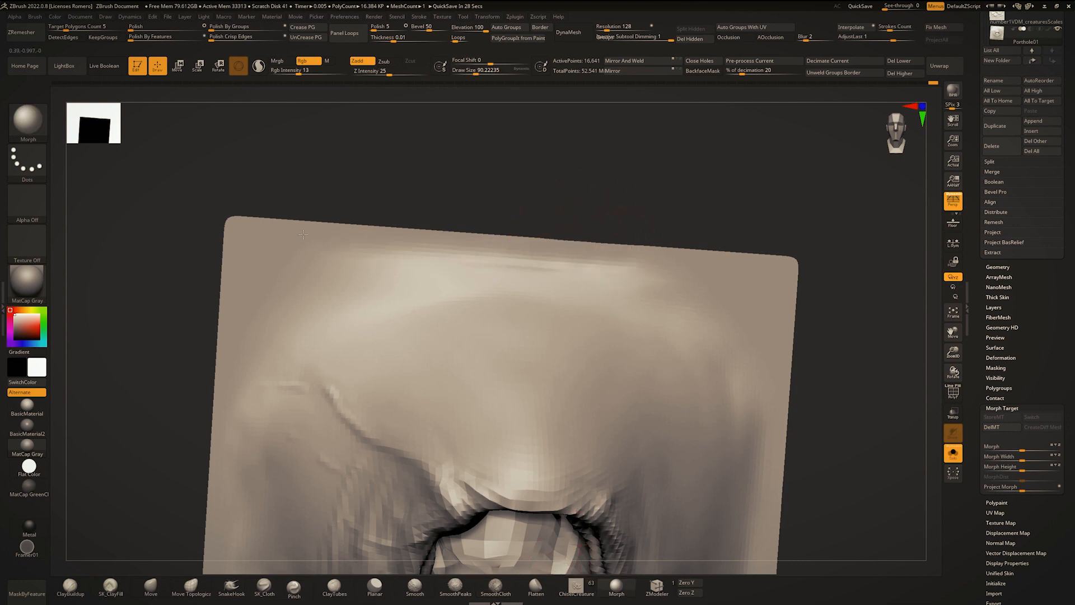
Step: Fill the crease along the upper border with the SK_ClayFill brush at draw size about 101
key(space)
drag(531, 271, 535, 271)
ctrl+right_drag(536, 266, 566, 284)
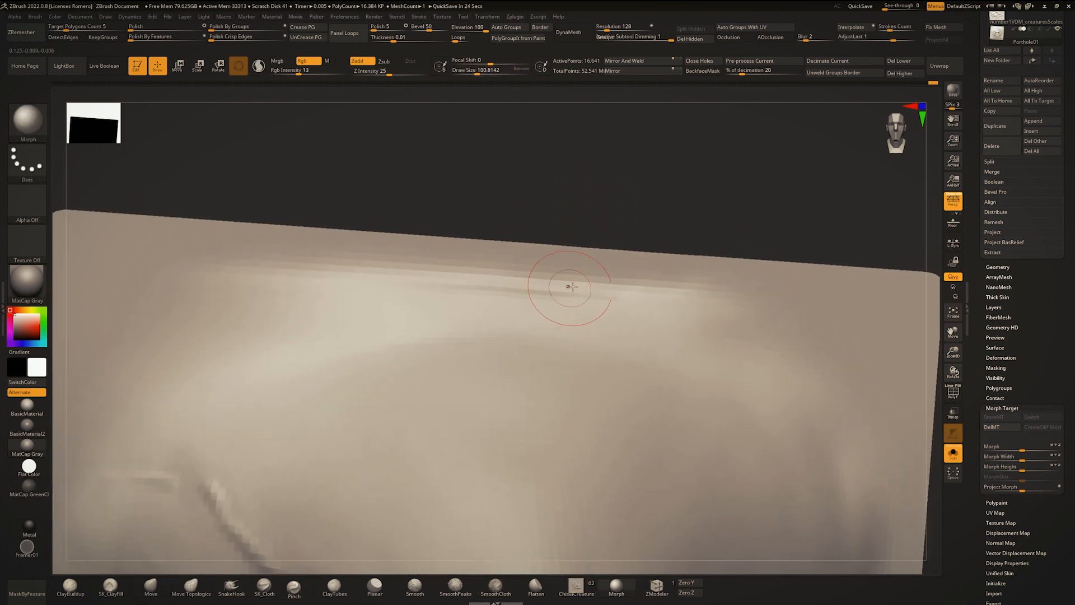
key(2)
drag(569, 284, 452, 287)
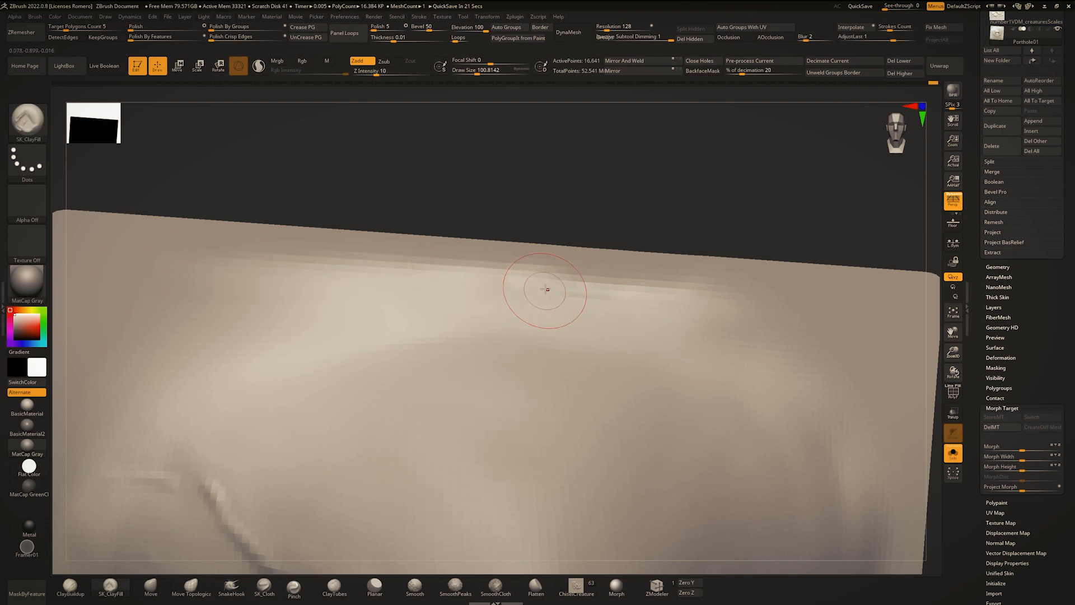
drag(540, 288, 631, 292)
drag(480, 278, 414, 269)
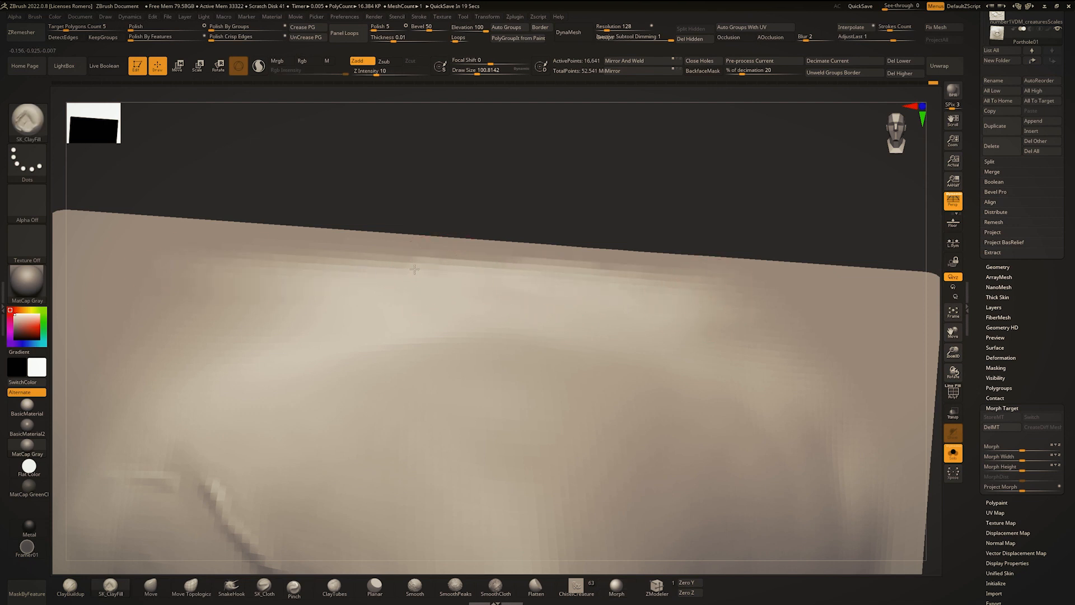
Step: Raise the plane by three subdivision levels to its full 1.048-million-polygon detail
key(ctrl+d)
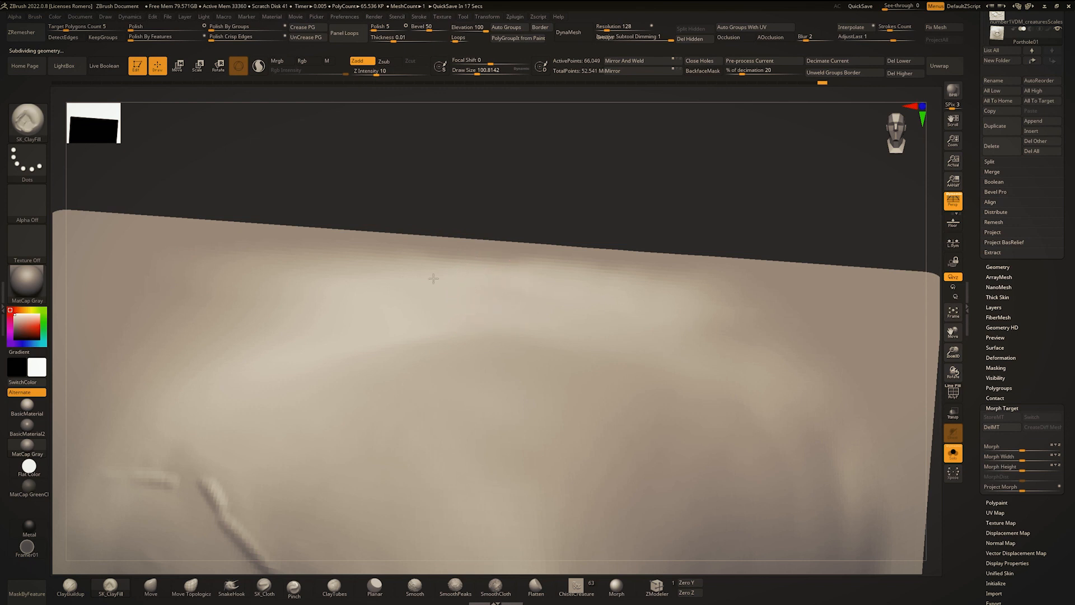
ctrl+right_drag(419, 311, 463, 319)
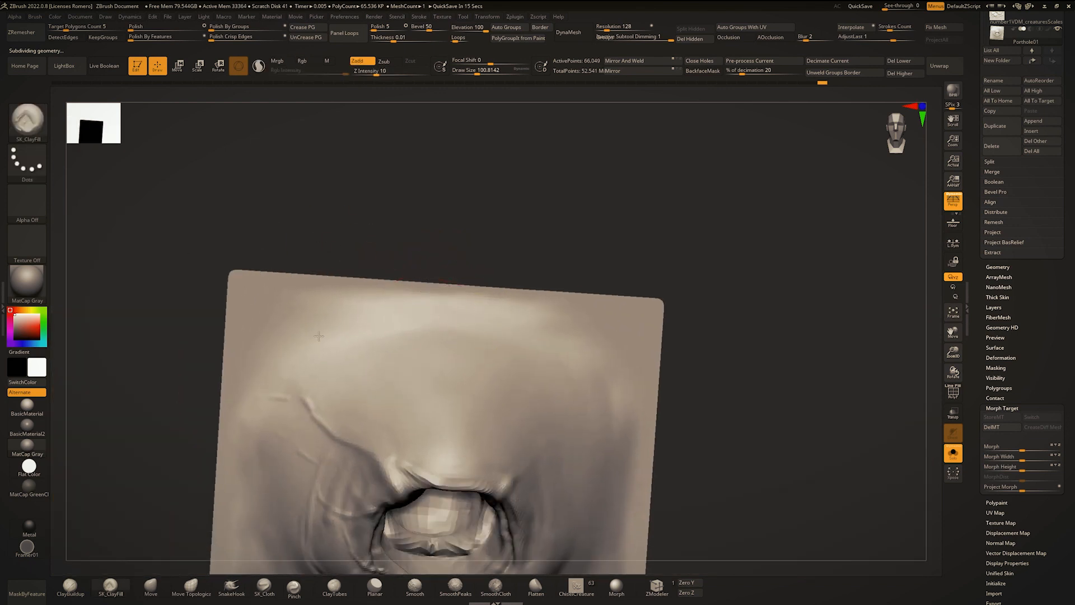
key(ctrl+d)
ctrl+right_drag(356, 319, 472, 235)
key(ctrl+d)
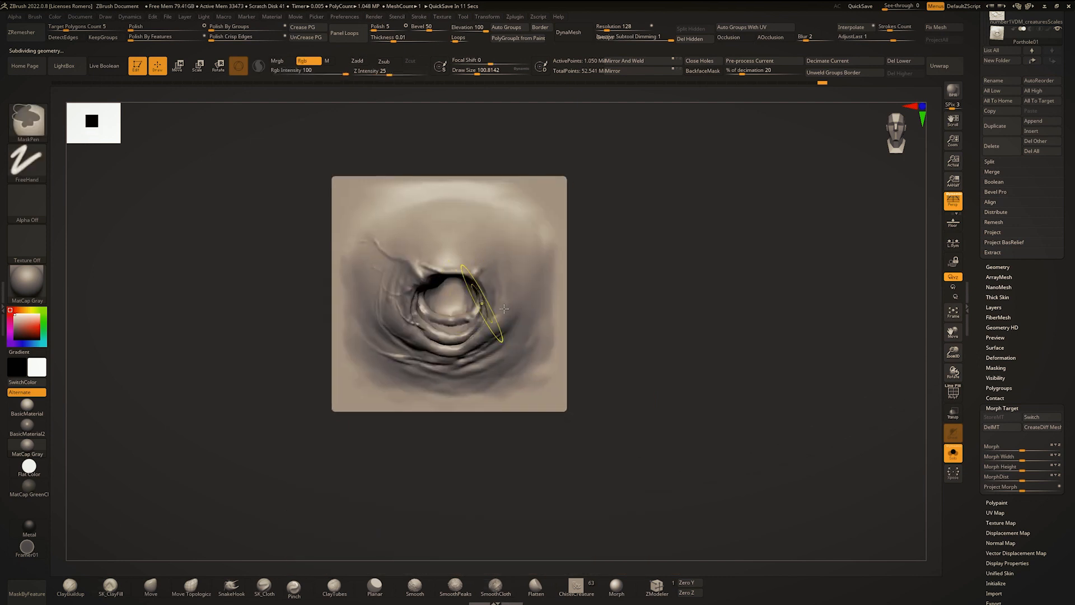
Step: Reshape the lower-right wall of the hole with the Move brush at draw size about 217
ctrl+right_drag(486, 307, 486, 339)
right_drag(487, 338, 471, 339)
key(b)
key(m)
key(v)
key(space)
key(space)
drag(471, 339, 481, 341)
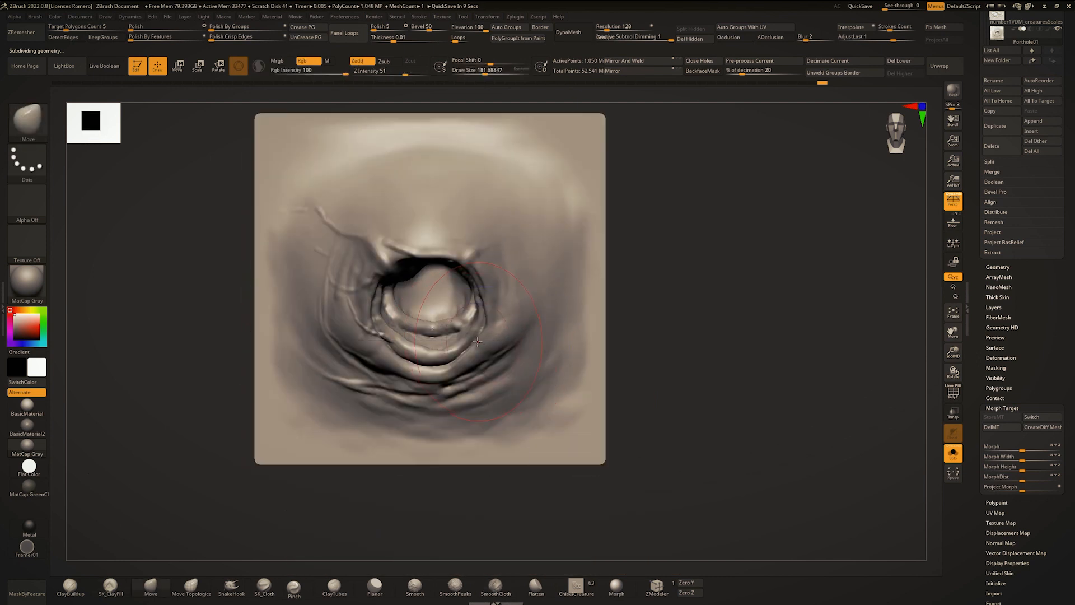
right_drag(485, 334, 467, 356)
key(space)
drag(480, 325, 487, 324)
drag(468, 314, 457, 280)
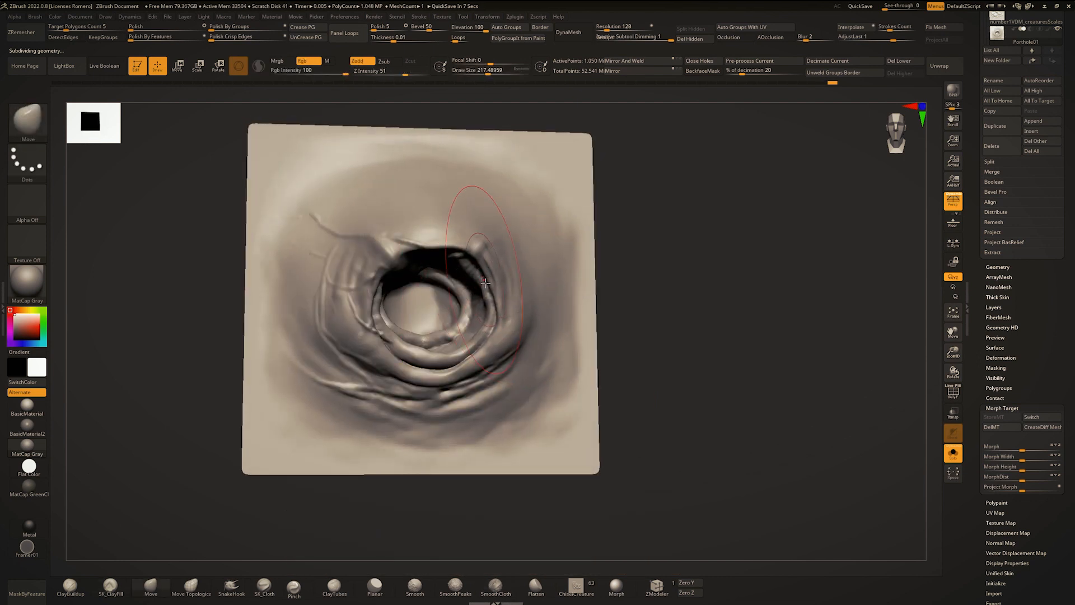
Step: Adjust the hole's upper and inner rim with the Move brush, reducing the draw size along the way
mouse_move(455, 314)
ctrl+right_down()
mouse_move(447, 272)
mouse_move(448, 308)
ctrl+right_up()
drag(444, 284, 460, 267)
ctrl+right_drag(434, 280, 434, 287)
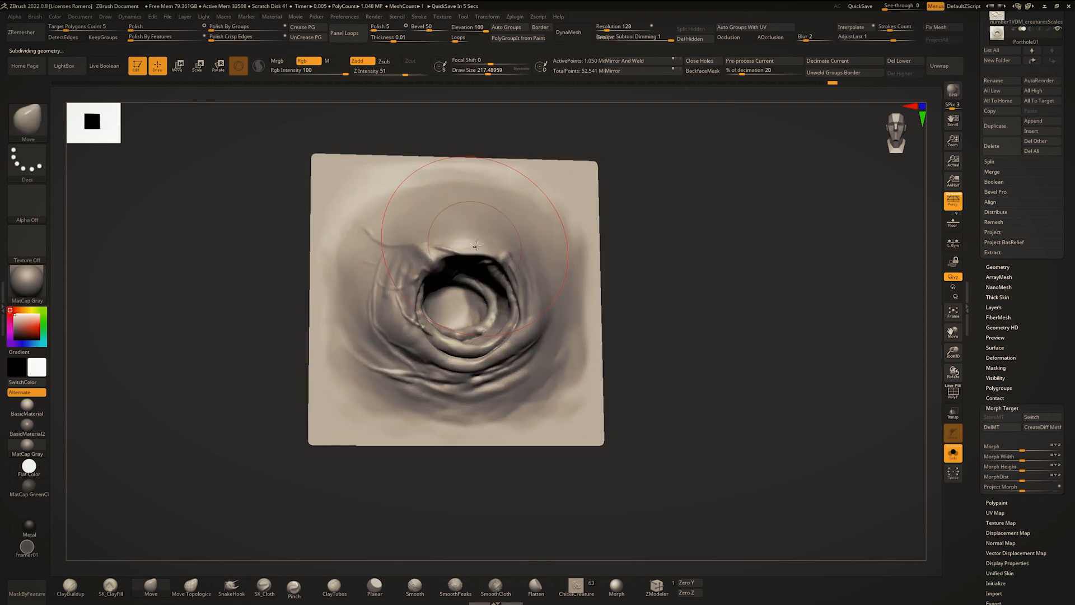
key(space)
drag(432, 189, 418, 188)
mouse_move(418, 189)
right_down()
mouse_move(442, 226)
mouse_move(407, 228)
mouse_move(422, 222)
right_up()
key(space)
drag(421, 222, 408, 222)
key(space)
key(space)
Step: Try adding small round bumps above and beside the hole with the ClayBuildup brush at draw size about 31
key(b)
key(c)
key(b)
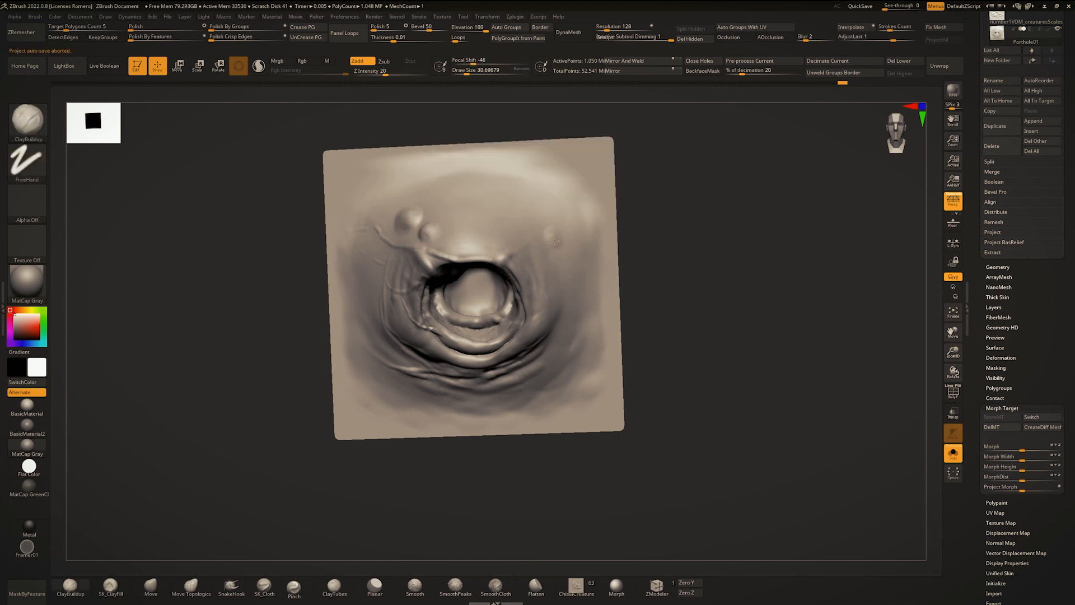
right_drag(571, 331, 588, 319)
mouse_move(588, 319)
ctrl+right_down()
mouse_move(594, 241)
mouse_move(613, 314)
mouse_move(546, 275)
ctrl+right_up()
right_drag(512, 312, 516, 322)
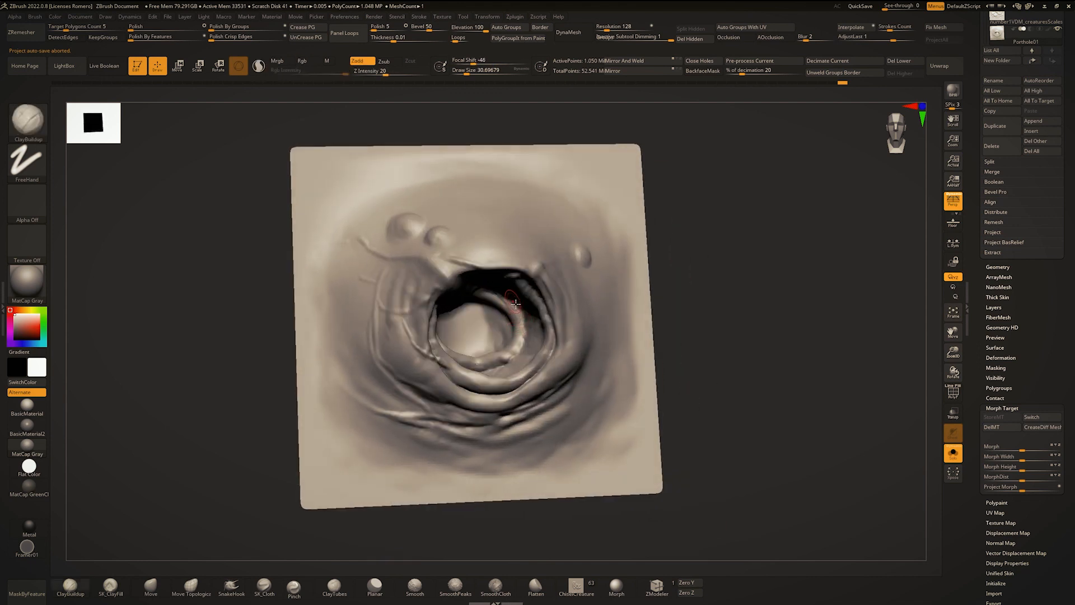
key(ctrl+z)
key(ctrl+z)
key(ctrl+z)
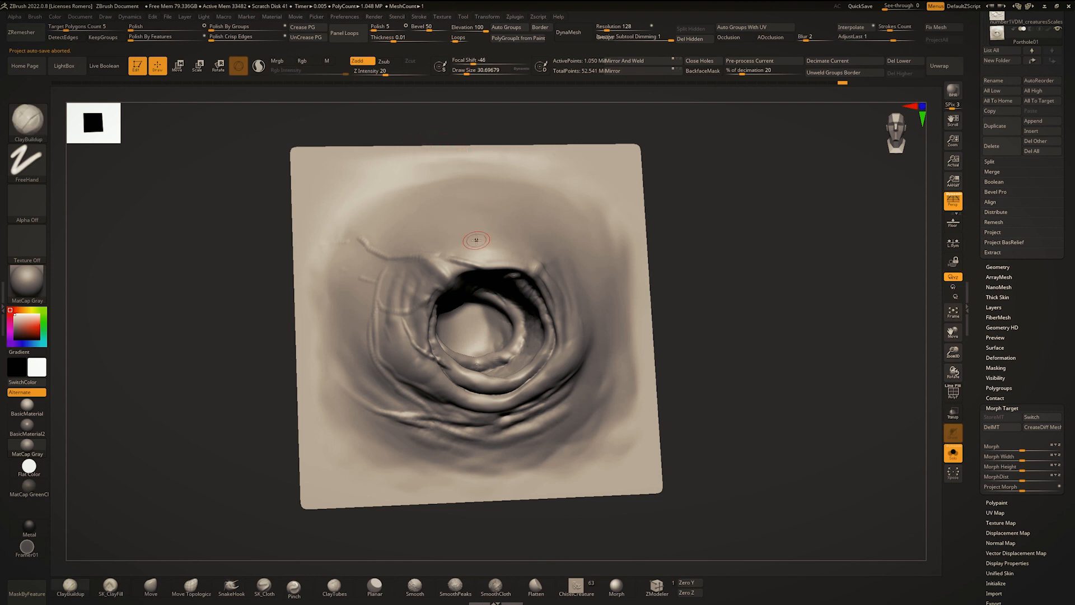
Step: Draw thin ridges down the left side of the hole with the Standard brush at draw size about 33
key(space)
key(b)
key(s)
key(t)
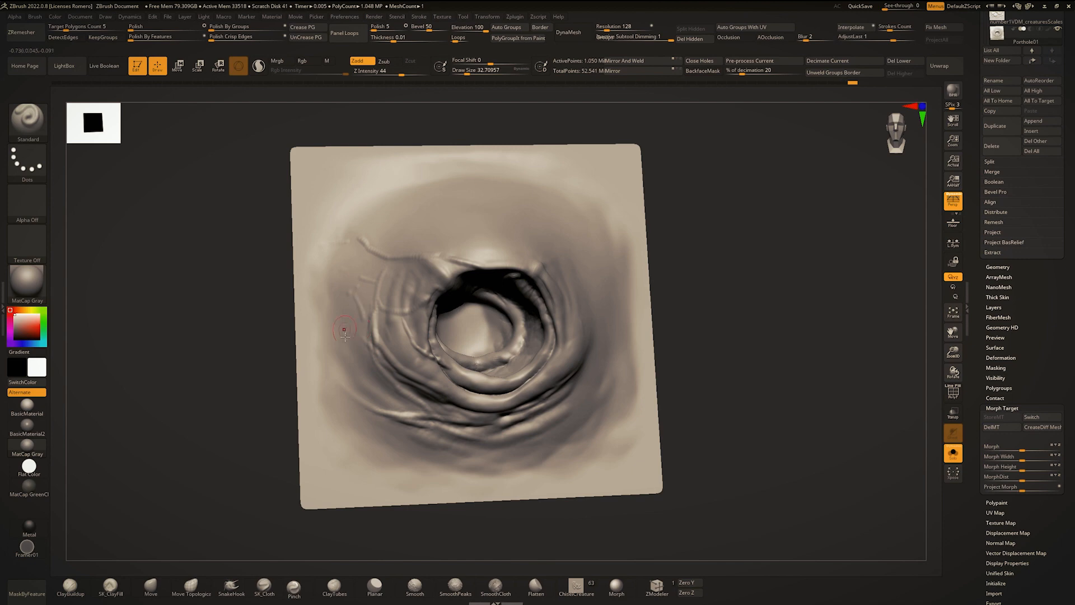
drag(374, 343, 410, 372)
Step: Build up the folds around the hole's lower rim with the Standard brush at Z Intensity 44
ctrl+right_drag(397, 362, 344, 396)
right_click(344, 396)
right_drag(450, 395, 392, 369)
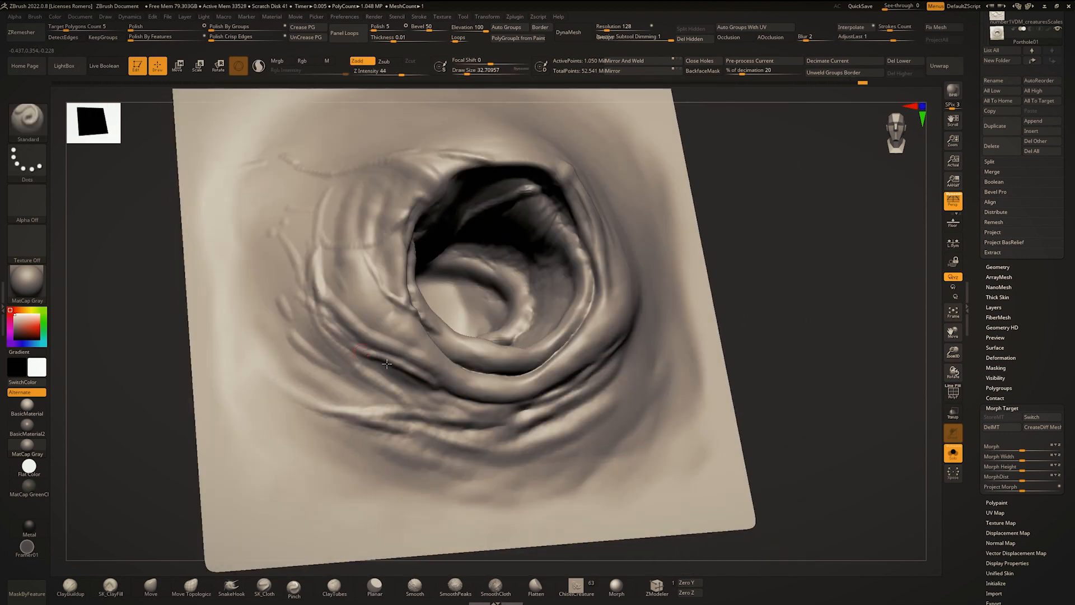
right_drag(504, 392, 587, 376)
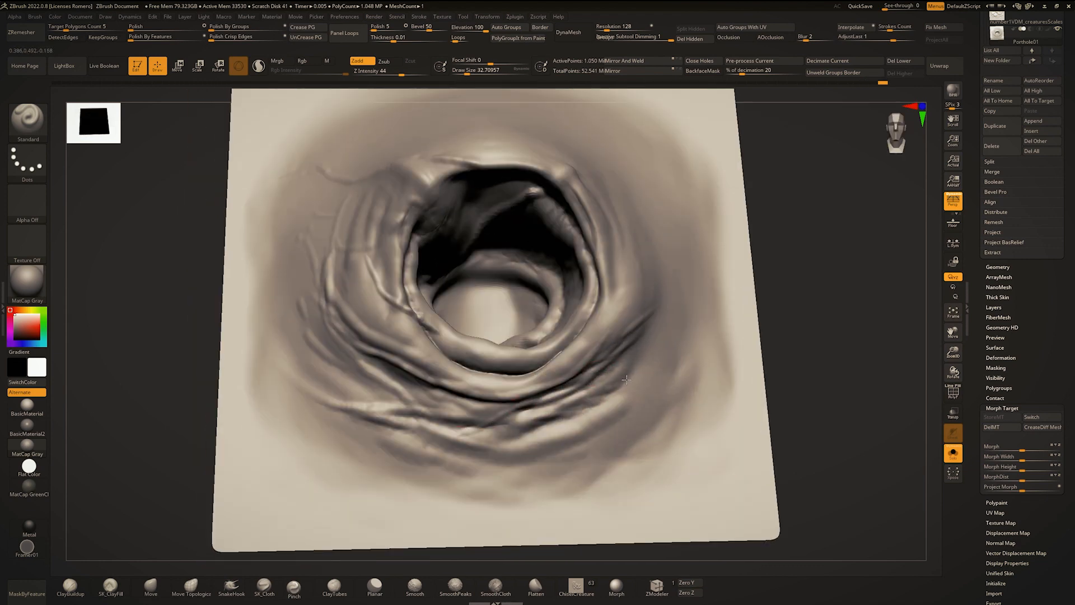
right_drag(437, 451, 490, 442)
Step: Switch to the ChiselCreature brush with the horizontal-wrinkle SKINDETAILS alpha and set Z Intensity to 66
key(b)
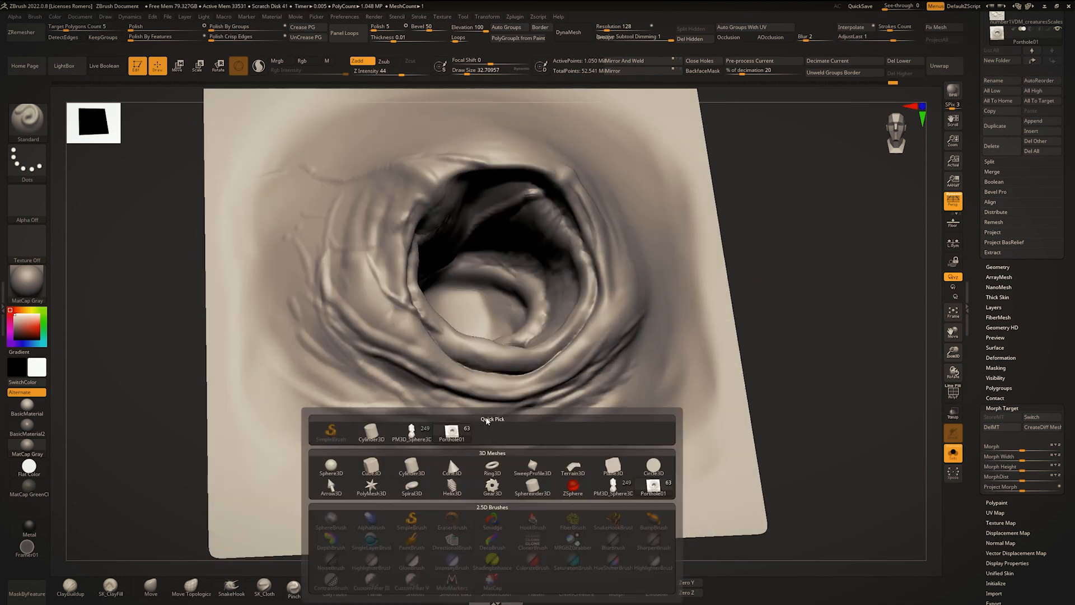
click(576, 587)
key(a)
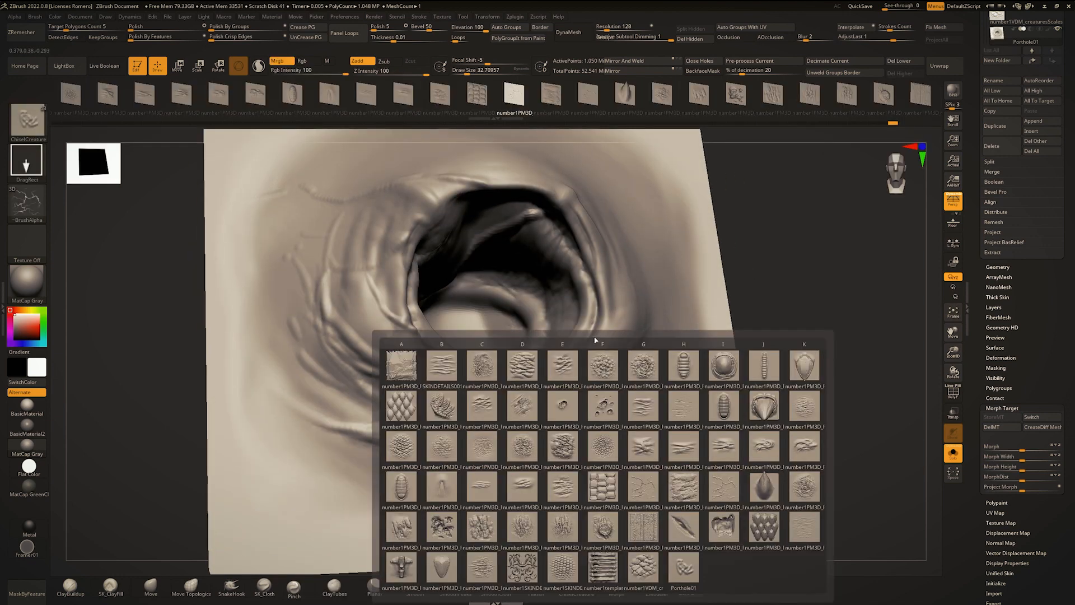
click(448, 367)
mouse_move(474, 263)
right_down()
mouse_move(474, 236)
mouse_move(481, 259)
right_up()
key(ctrl+z)
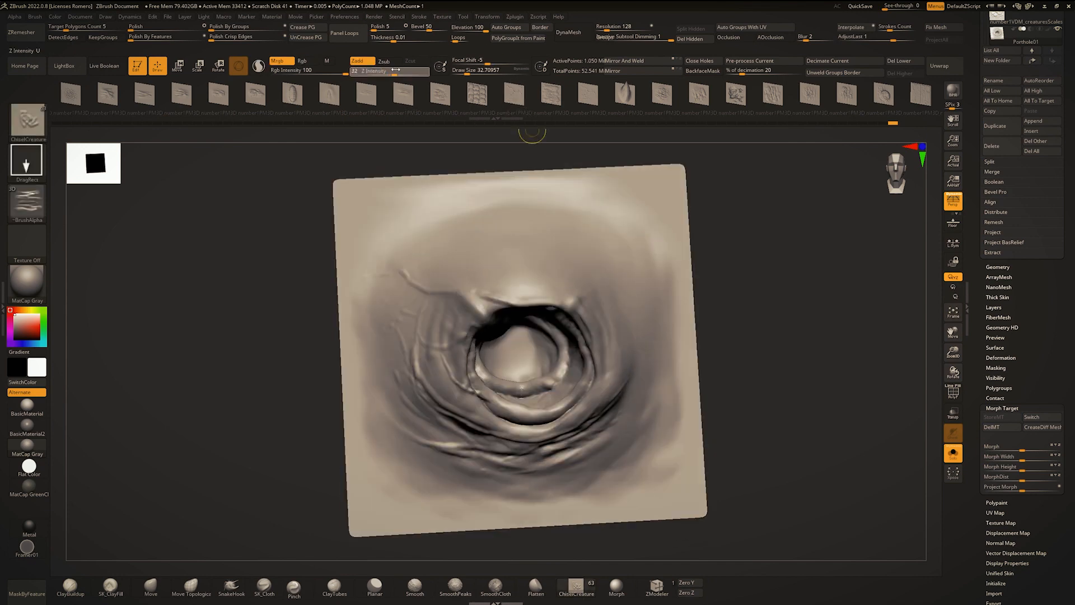
click(396, 72)
key(ctrl+z)
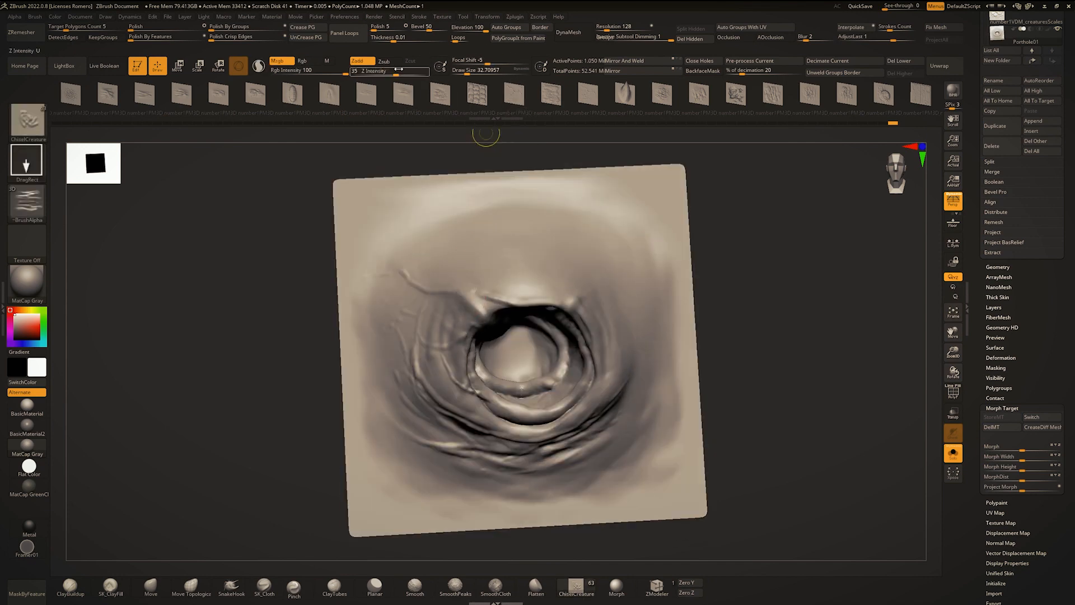
click(412, 72)
drag(451, 314, 516, 186)
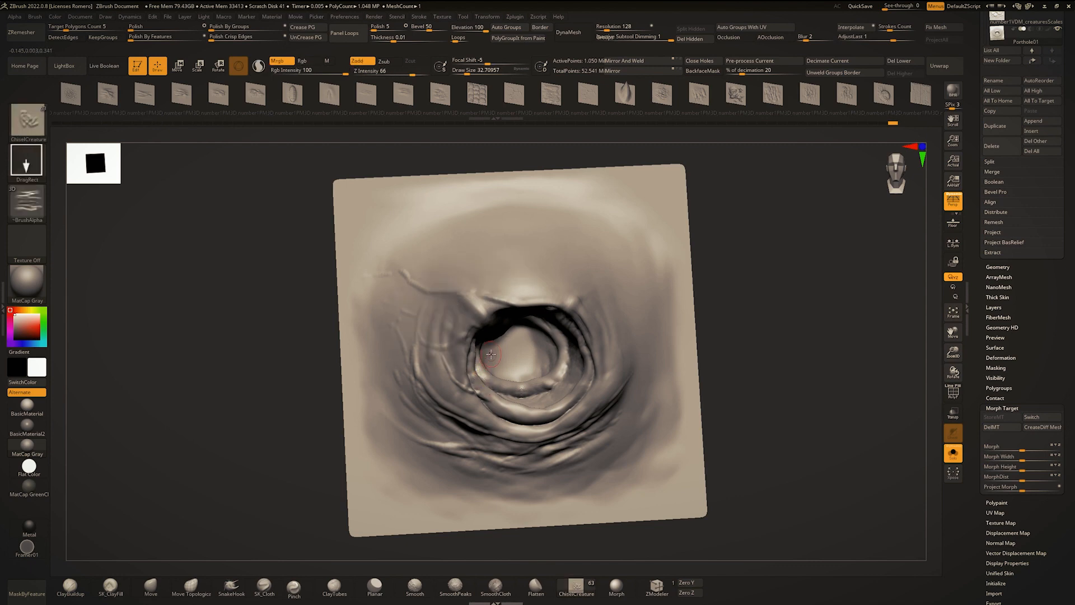
key(ctrl+z)
Step: Try stamping the horizontal-wrinkle alpha over the folds around and beneath the hole
drag(457, 421, 463, 353)
drag(508, 436, 521, 375)
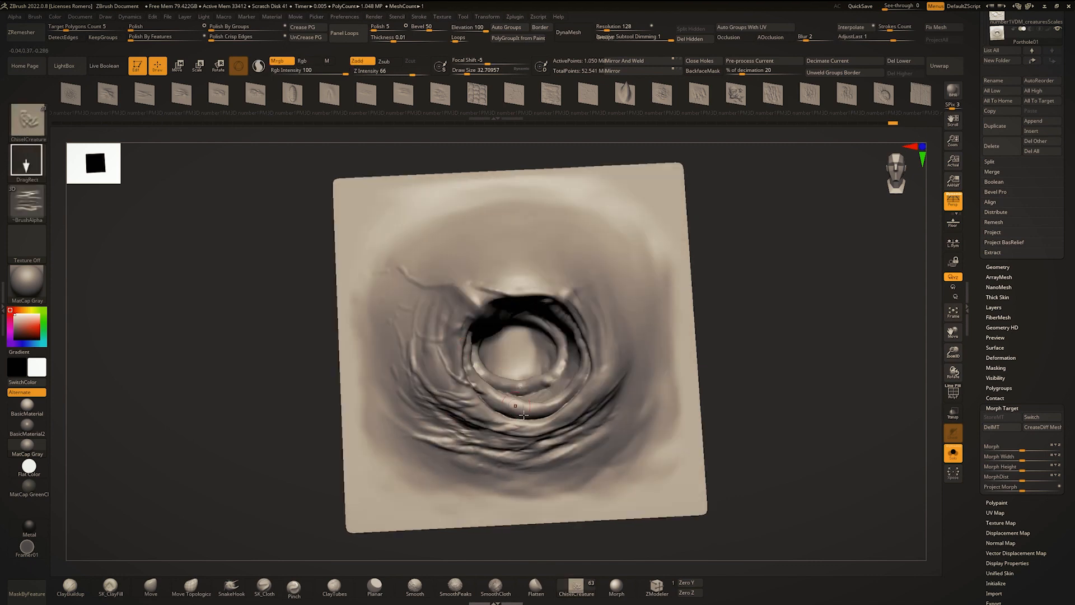
drag(558, 438, 577, 336)
drag(509, 430, 519, 385)
drag(422, 369, 434, 332)
ctrl+right_drag(448, 387, 465, 353)
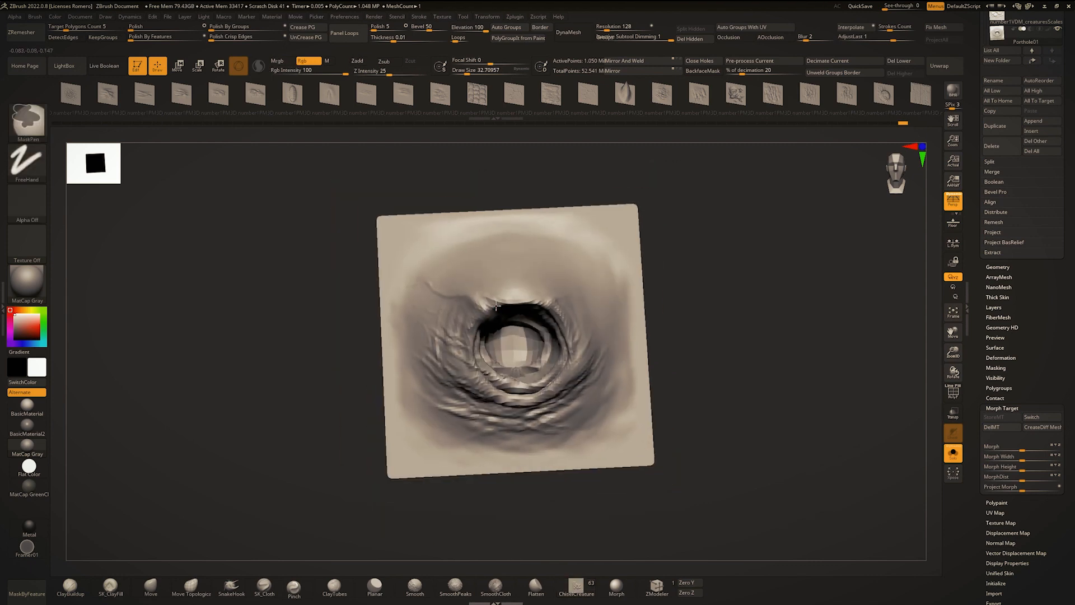
mouse_move(579, 335)
ctrl+right_down()
mouse_move(592, 364)
mouse_move(583, 368)
ctrl+right_up()
key(ctrl+z)
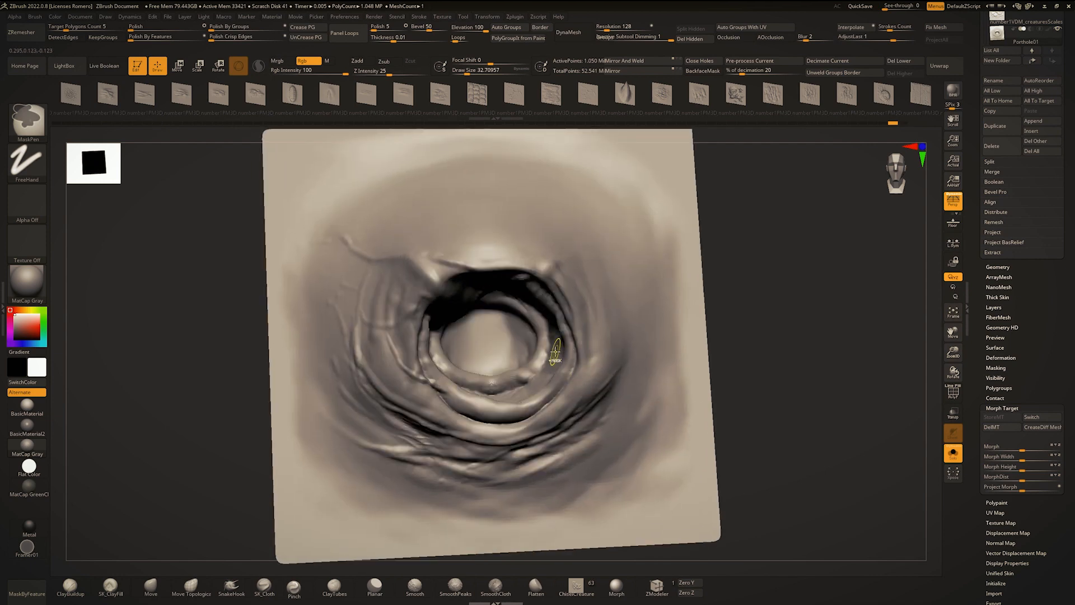
Step: Choose the eye-shaped skin-fold alpha for the ChiselCreature brush and raise Z Intensity to 100
key(m)
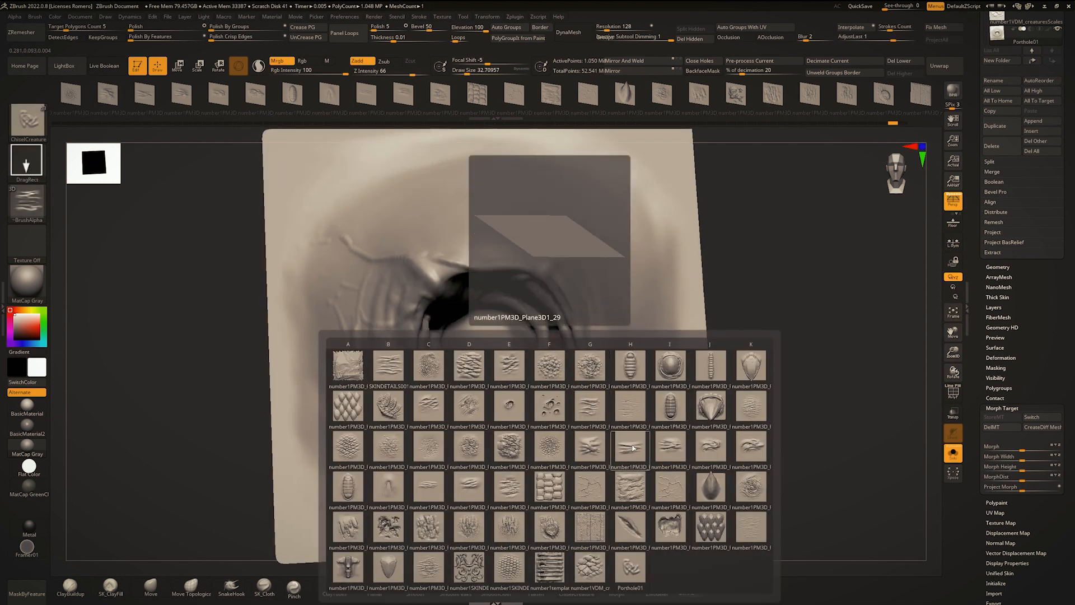
click(710, 448)
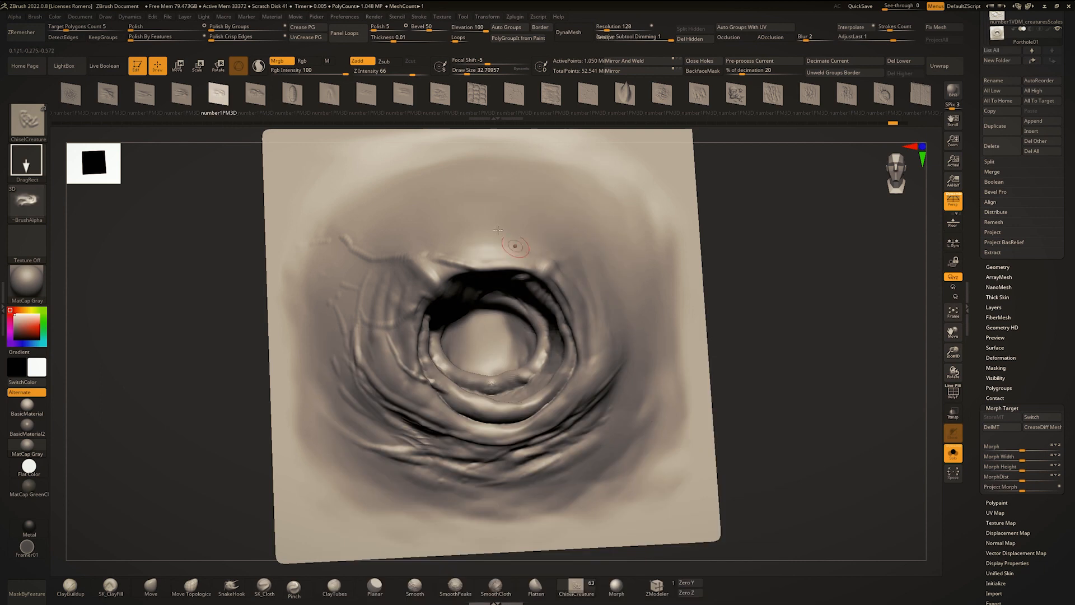
key(ctrl+z)
drag(413, 72, 433, 72)
Step: Try stamping the eye-shaped skin-fold alpha above and inside the hole
right_drag(538, 162, 619, 303)
drag(527, 246, 601, 131)
right_drag(600, 131, 522, 292)
key(ctrl+z)
drag(471, 321, 533, 241)
key(ctrl+z)
Step: Choose the narrow wrinkle-fold alpha, stamp it on the lower-left folds, and check the mesh density there with the wireframe
key(m)
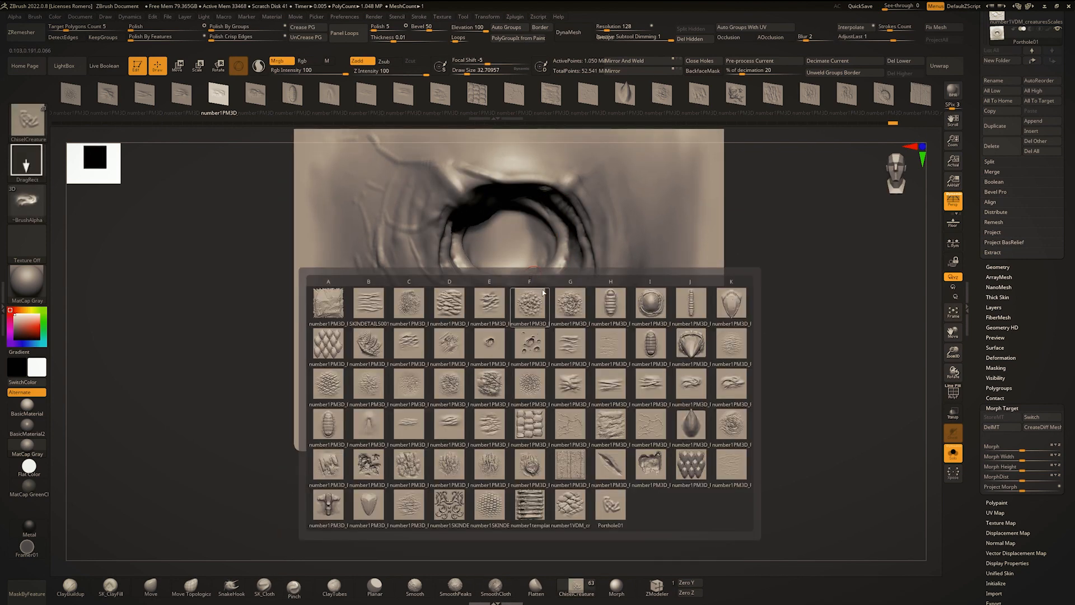
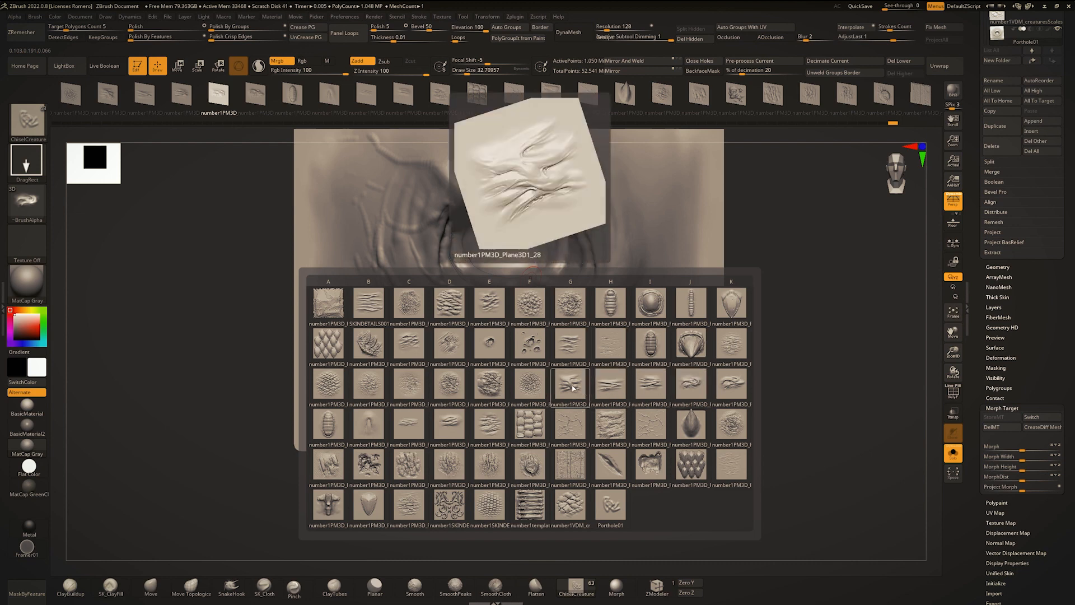
click(648, 390)
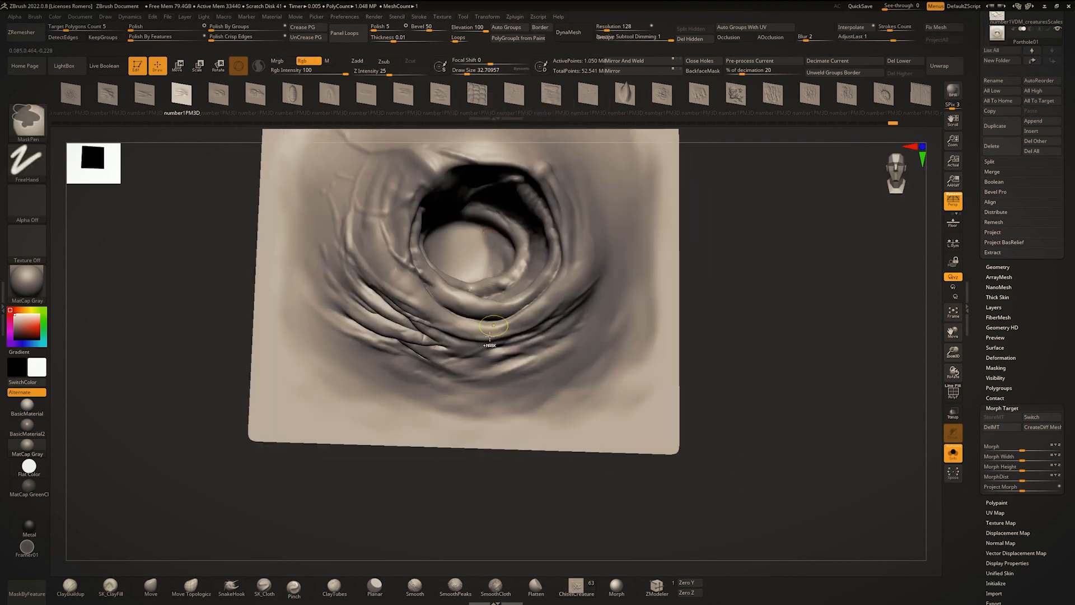
key(ctrl+z)
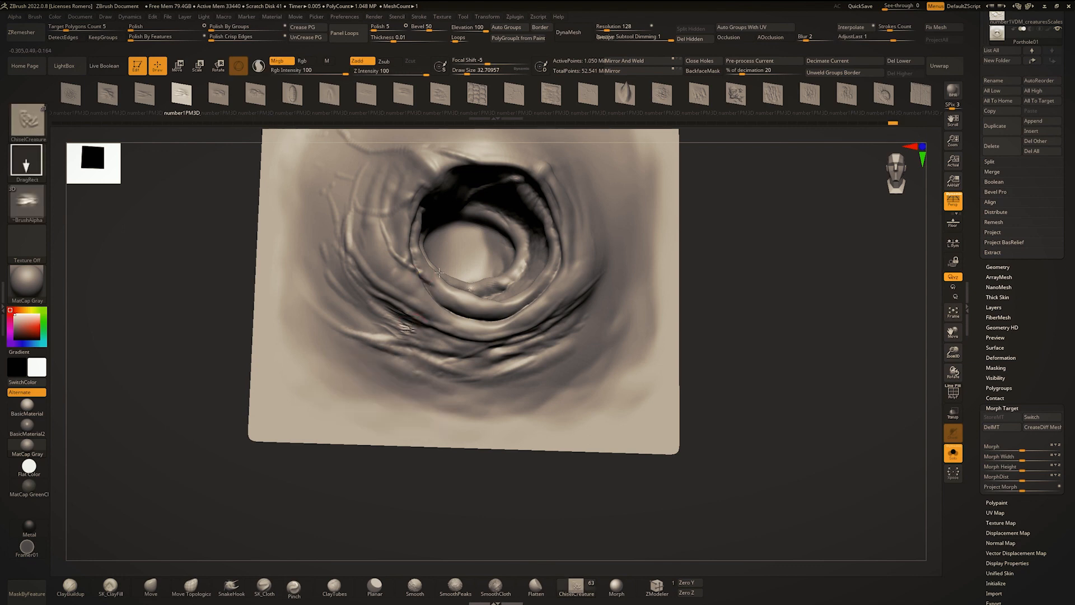
drag(405, 322, 383, 373)
right_drag(442, 330, 461, 352)
key(shift+f)
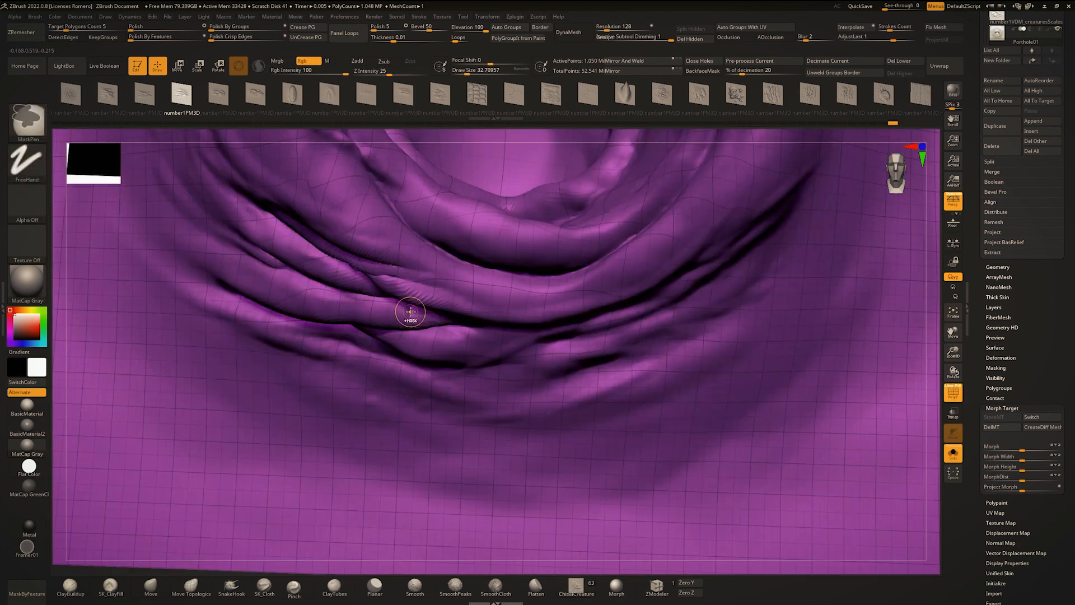
key(shift+f)
Step: Try stamping more narrow folds across the wrinkles beneath the hole with the ChiselCreature brush
ctrl+right_drag(411, 314, 448, 336)
right_drag(508, 369, 476, 314)
key(ctrl)
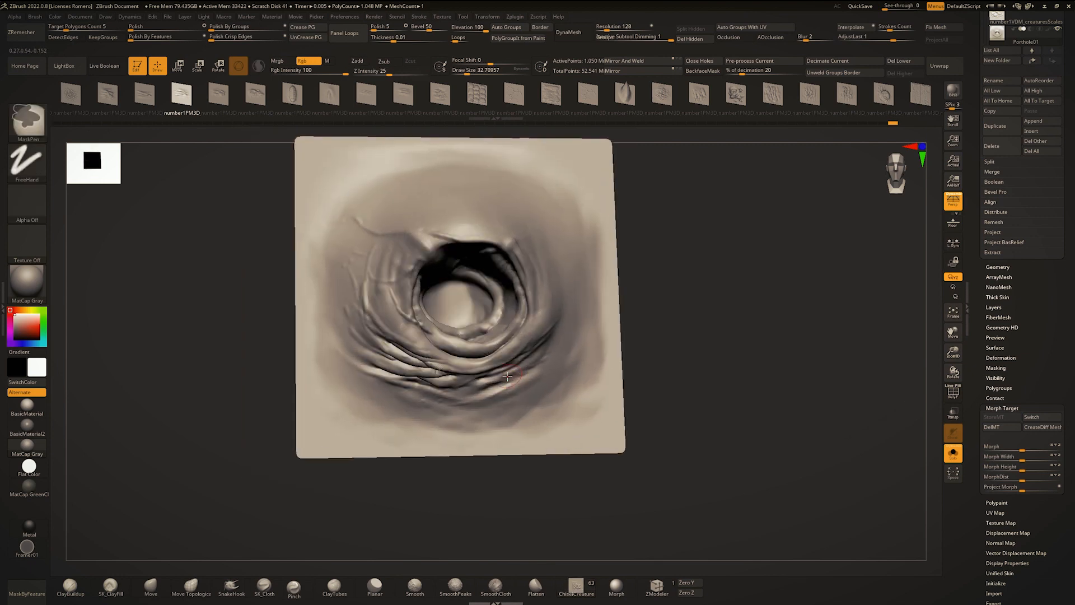
drag(470, 266, 455, 271)
key(ctrl+z)
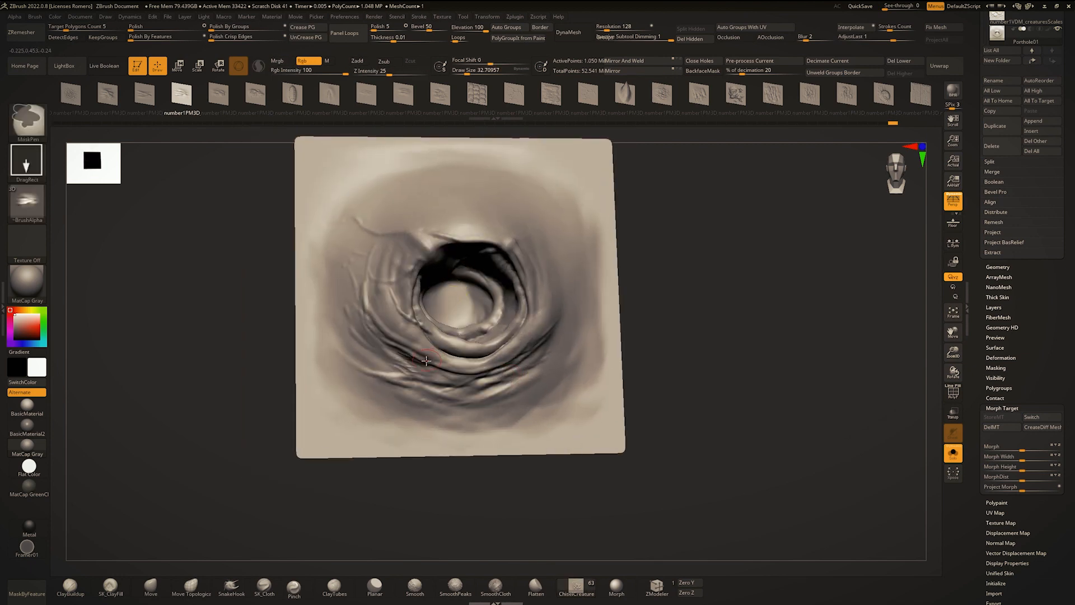
drag(413, 367, 442, 334)
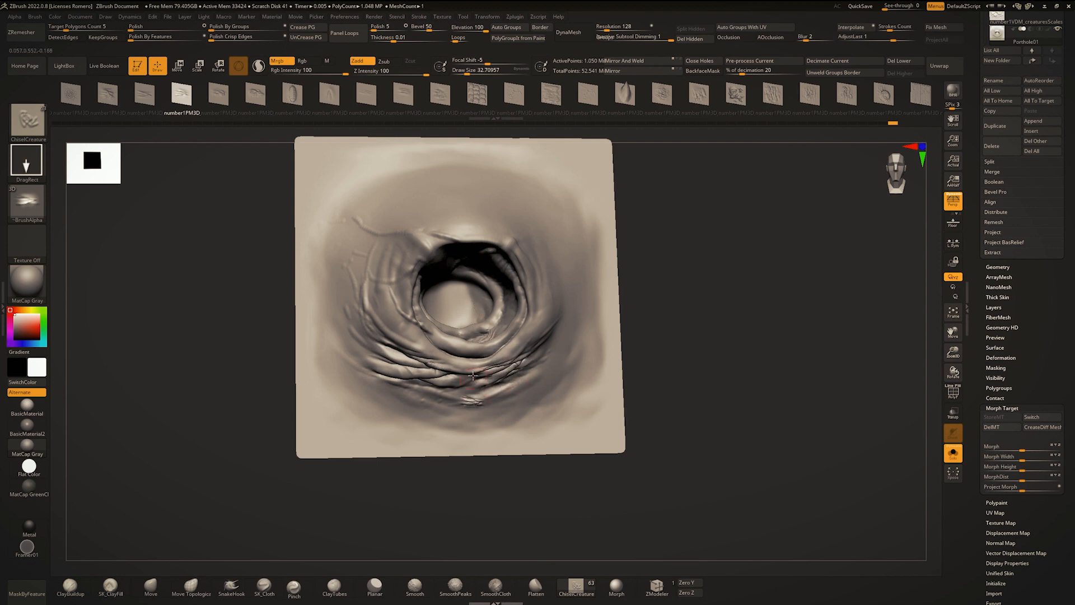
key(ctrl+z)
Step: Try a larger fold stamp reaching from the lower wrinkles up toward the hole
ctrl+right_drag(464, 338, 515, 351)
ctrl+right_drag(515, 351, 428, 392)
key(ctrl)
drag(422, 376, 456, 254)
ctrl+right_drag(456, 252, 471, 204)
key(ctrl+z)
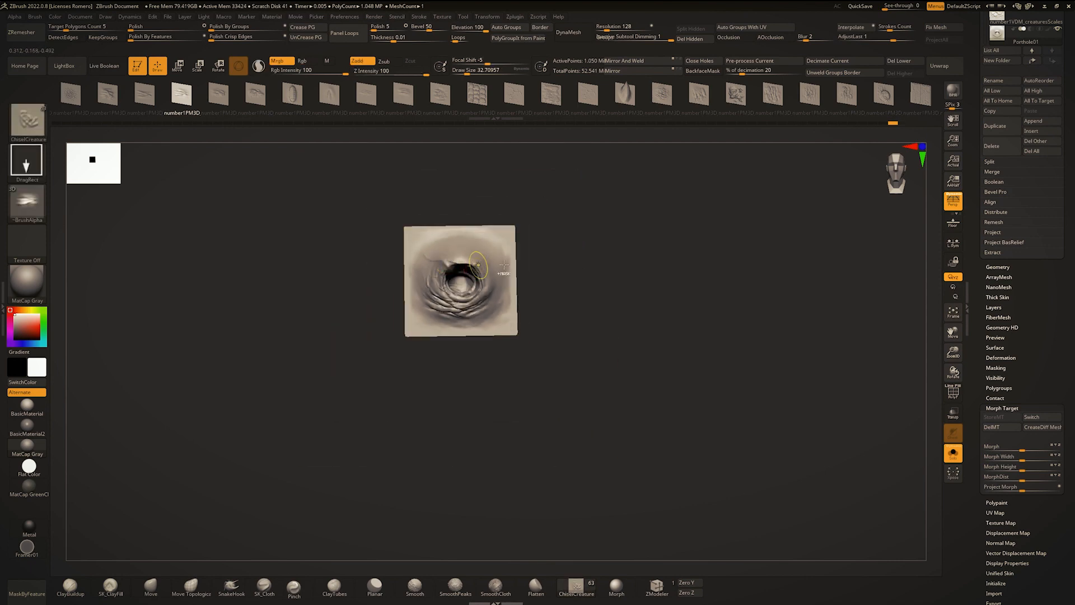
Step: Reinforce the wrinkle ridges below the hole with the Standard brush at draw size about 37
mouse_move(516, 259)
ctrl+right_down()
mouse_move(533, 276)
mouse_move(448, 381)
ctrl+right_up()
right_click(429, 392)
key(b)
key(s)
key(t)
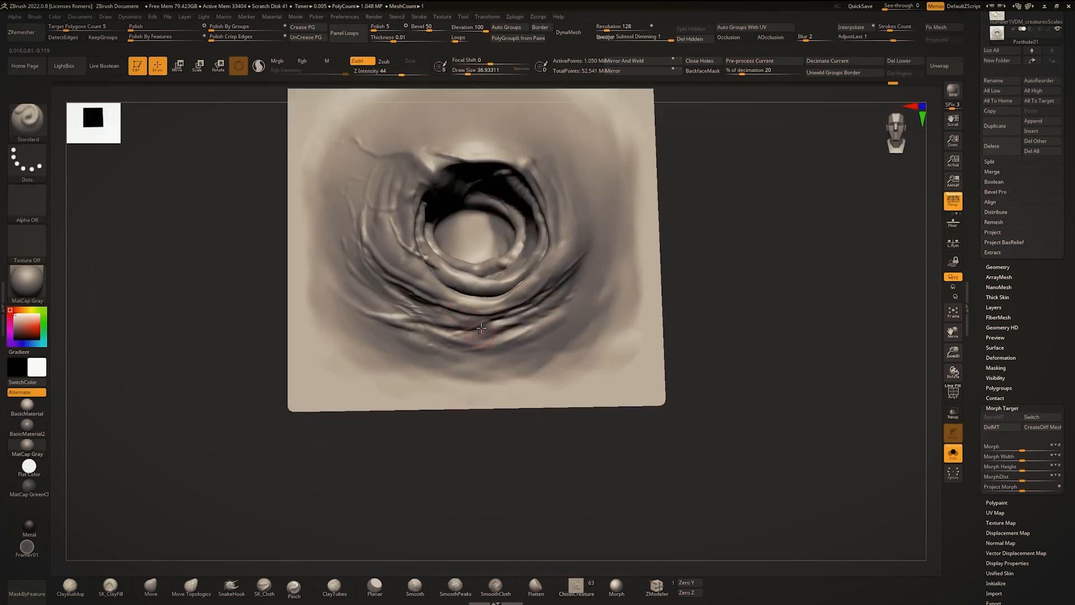
ctrl+right_drag(476, 327, 511, 395)
drag(518, 339, 418, 347)
alt+right_drag(448, 345, 473, 399)
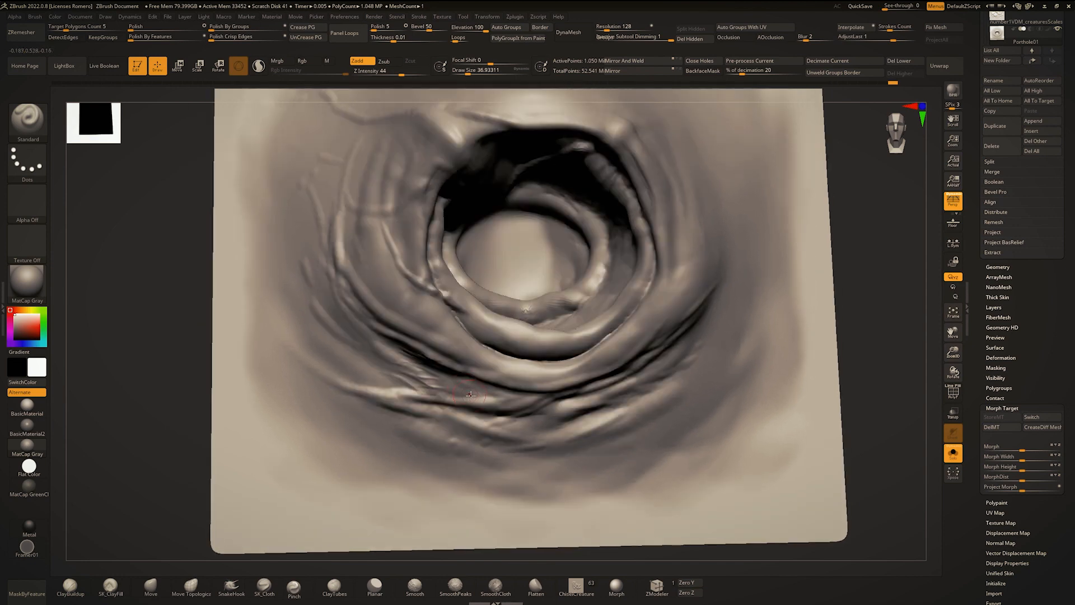
Step: Extend the lower-left wrinkle ridge up the hole's left side with the Standard brush and smooth it with SmoothCloth at draw size about 56
mouse_move(473, 398)
mouse_down()
mouse_move(379, 367)
mouse_move(321, 305)
mouse_up()
alt+right_drag(398, 363, 410, 385)
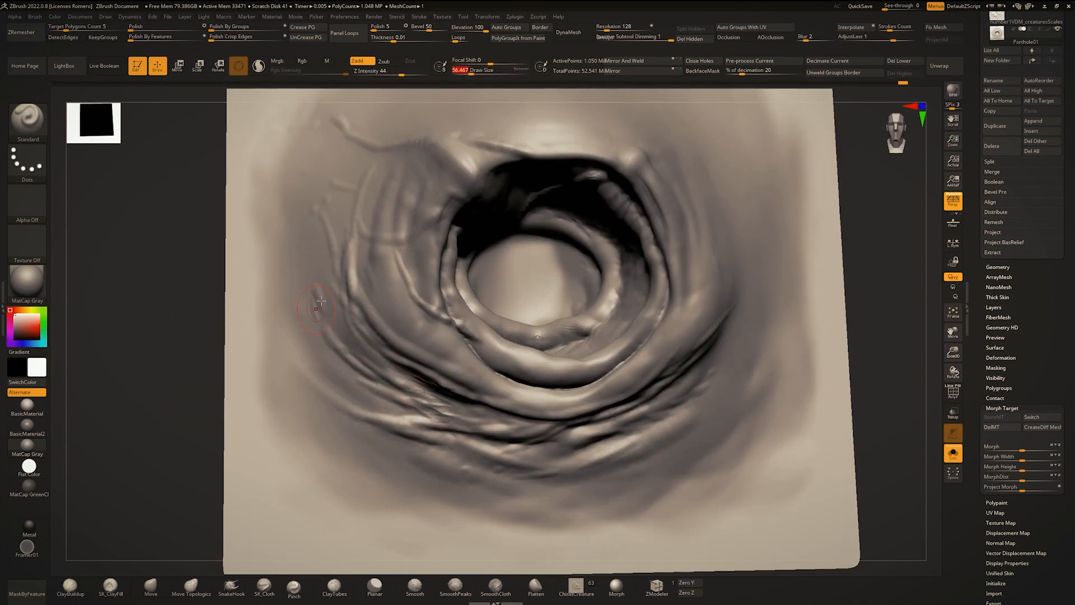
key(shift)
alt+right_drag(322, 298, 363, 311)
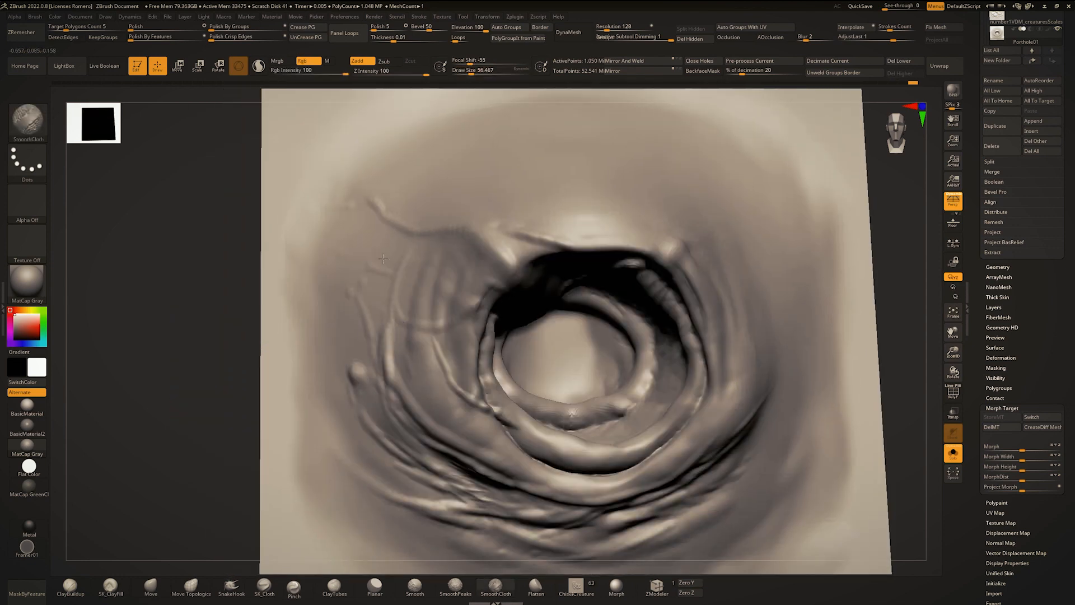
Step: Extend the vein at the plane's upper left and add fine branches with the Standard brush at draw size about 18
key(f)
drag(402, 240, 376, 209)
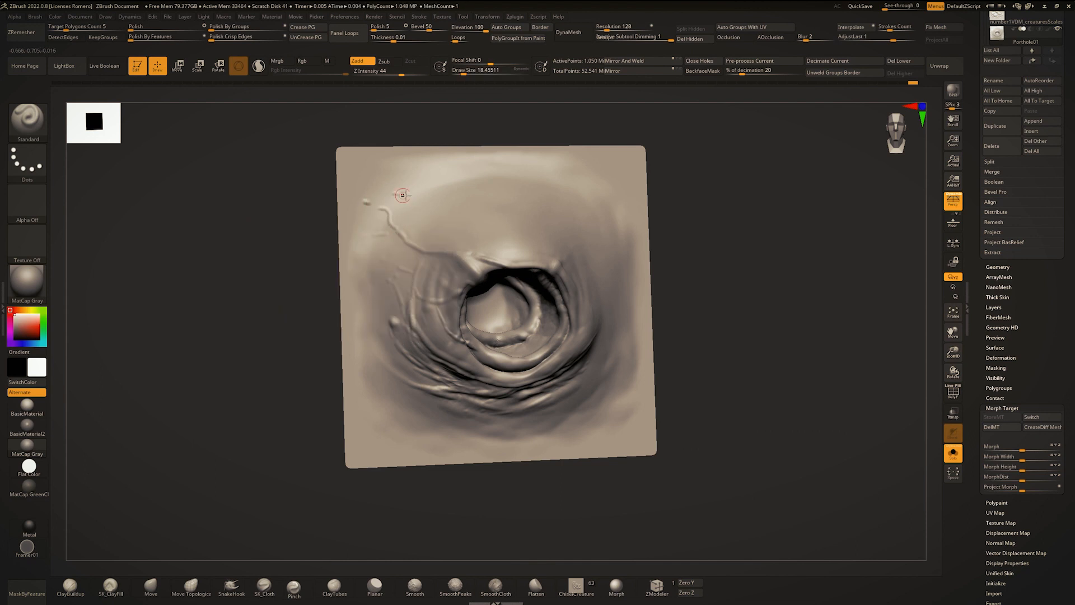
drag(466, 254, 417, 251)
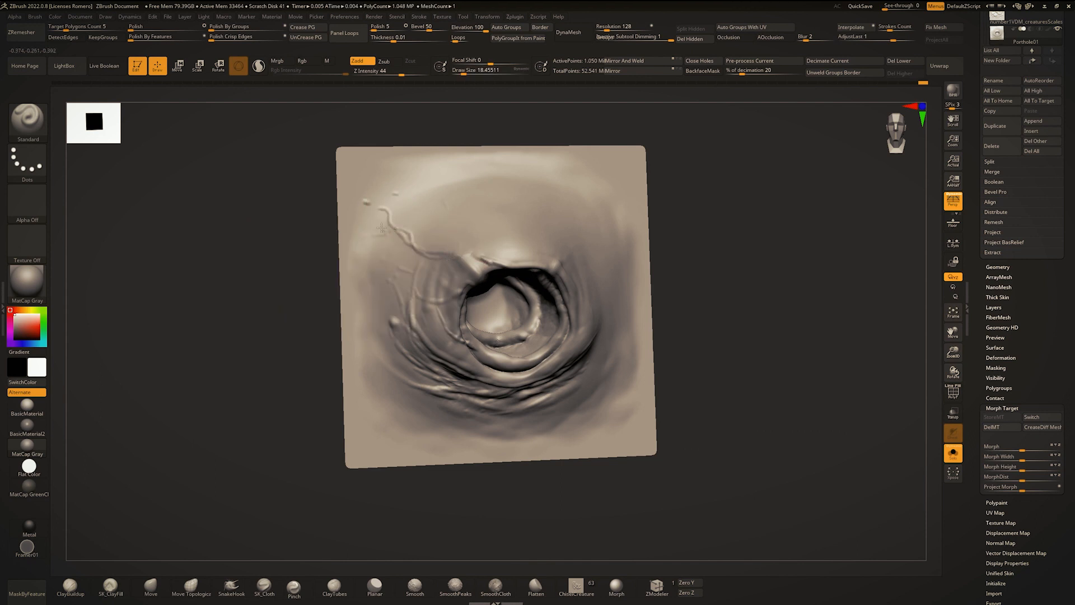
mouse_move(507, 260)
right_down()
mouse_move(515, 256)
mouse_move(495, 247)
mouse_move(453, 252)
right_up()
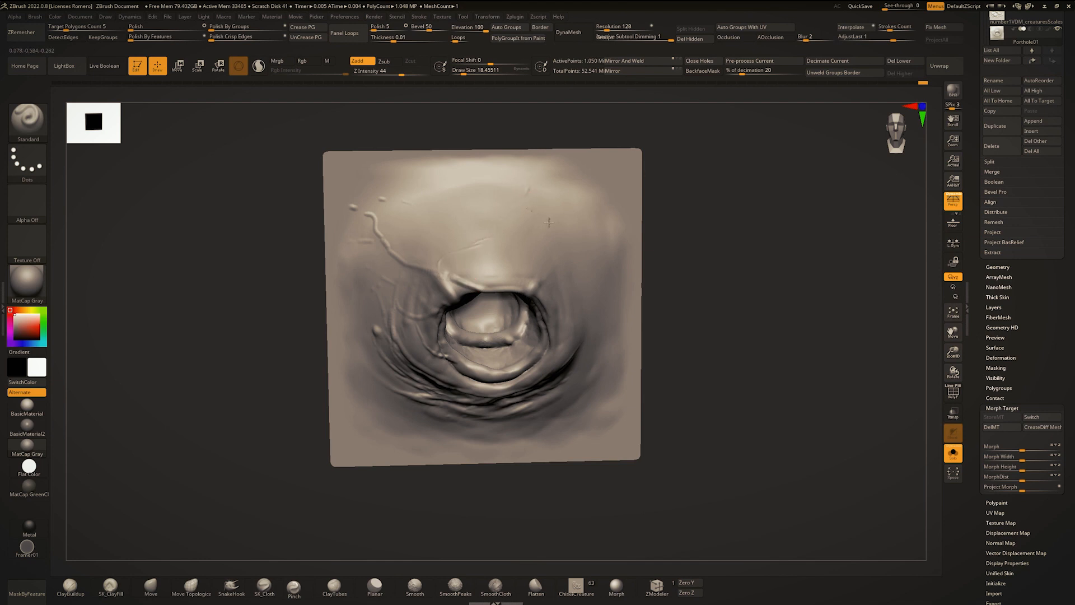
Step: Add branching veins at the plane's upper right and up from the hole's rim with the Standard brush at draw size about 22
right_drag(573, 180, 578, 194)
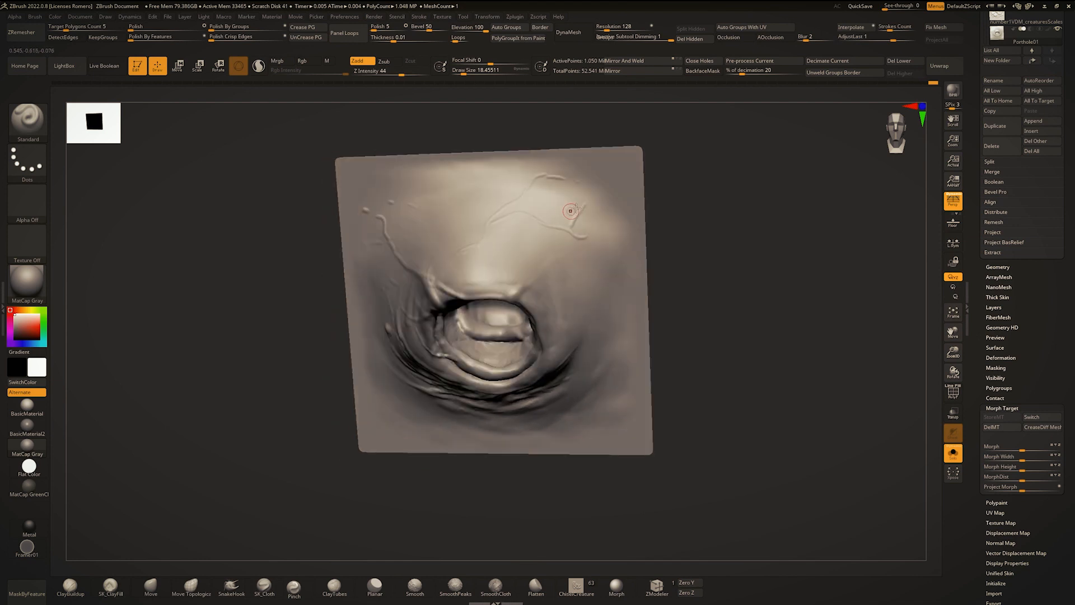
key(shift)
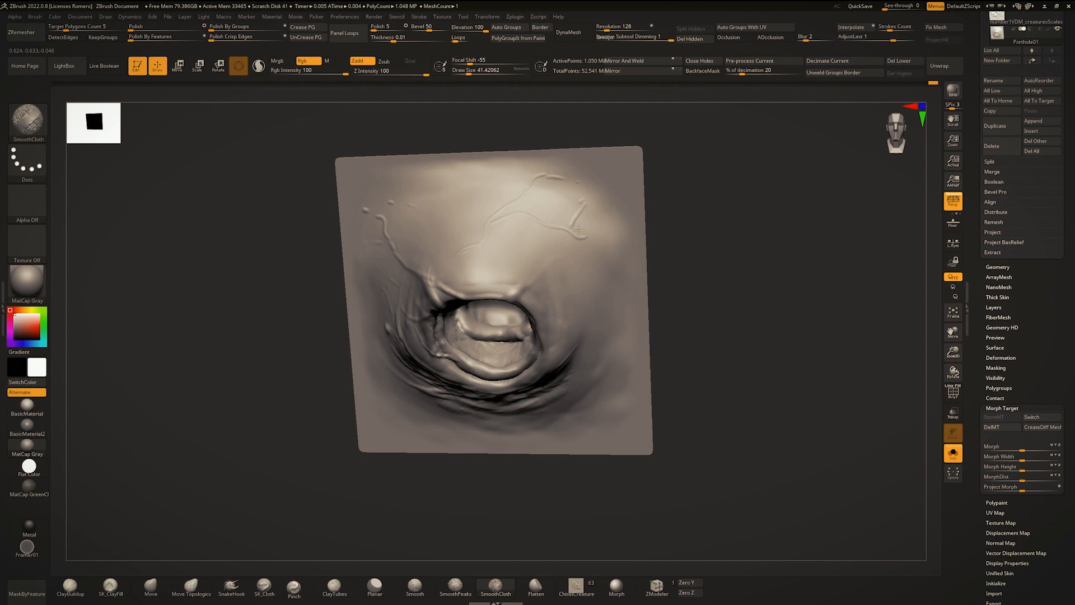
key(space)
drag(541, 301, 553, 255)
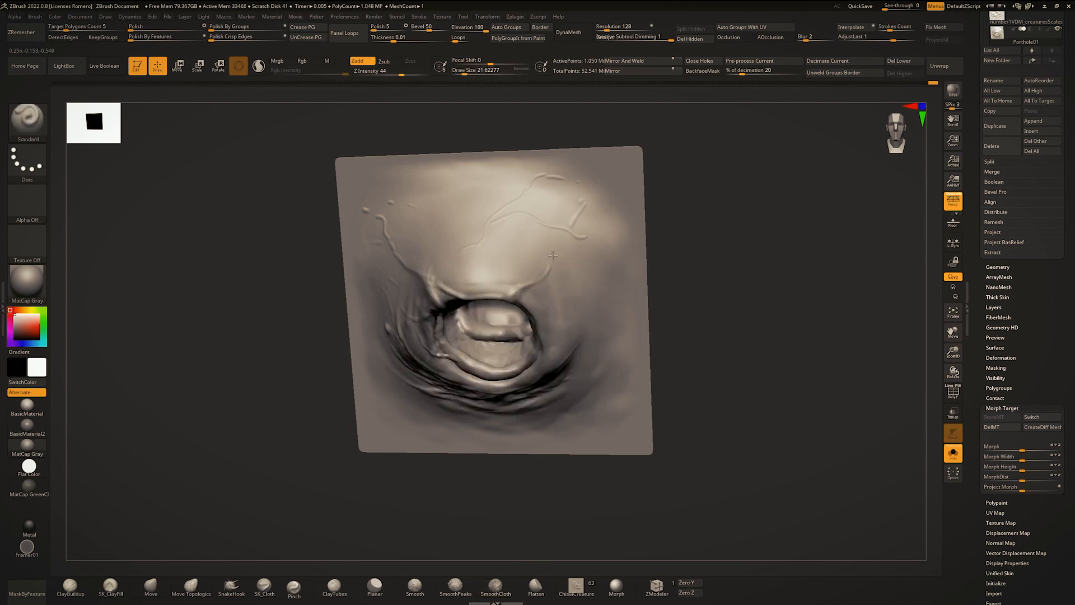
Step: Connect the new vein to the branches above and smooth around the hole's upper-right rim with SmoothCloth at draw size about 68
right_drag(569, 272, 515, 280)
key(space)
drag(532, 280, 528, 280)
right_drag(518, 283, 551, 288)
drag(515, 291, 566, 297)
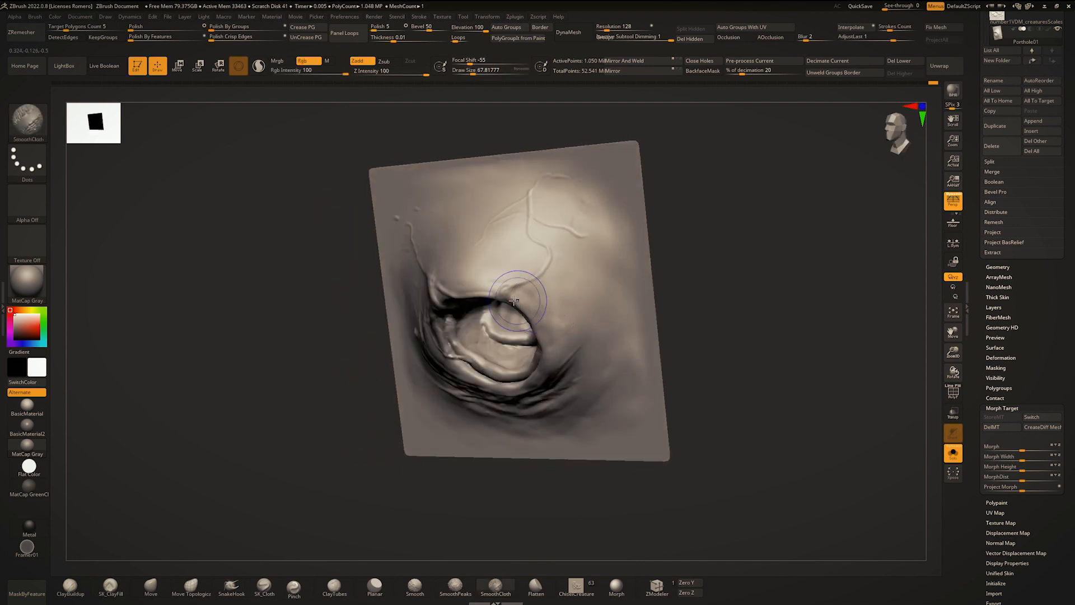
right_drag(588, 294, 549, 294)
mouse_move(549, 294)
ctrl+right_down()
mouse_move(554, 304)
mouse_move(551, 280)
ctrl+right_up()
Step: Build up the skin to the right of and above the hole with ClayBuildup at draw sizes of about 80 to 101
drag(547, 270, 582, 311)
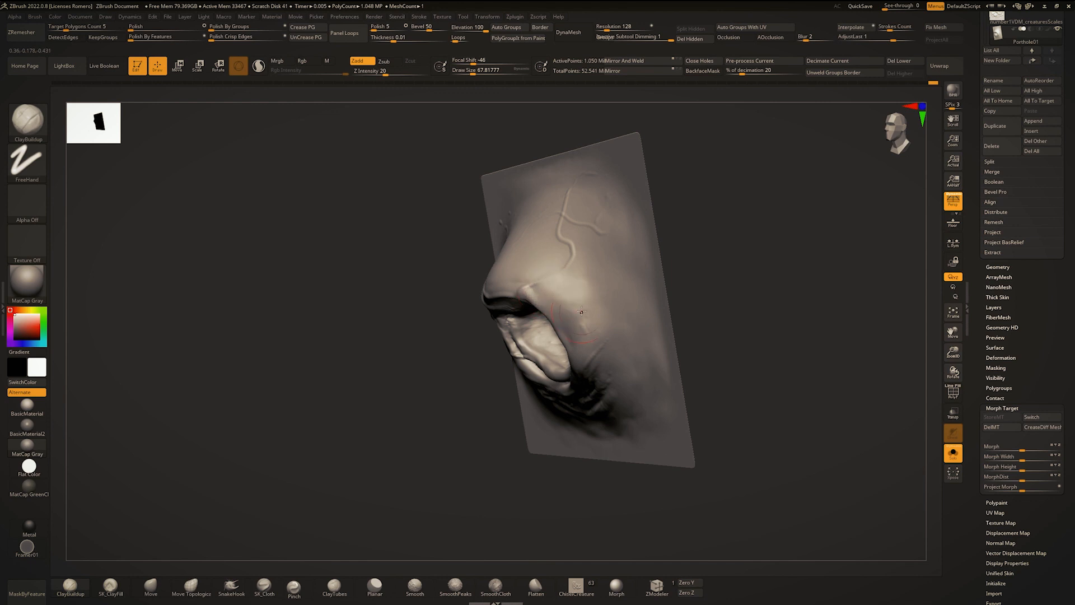
key(space)
drag(539, 339, 544, 339)
drag(585, 300, 577, 266)
right_drag(555, 280, 622, 275)
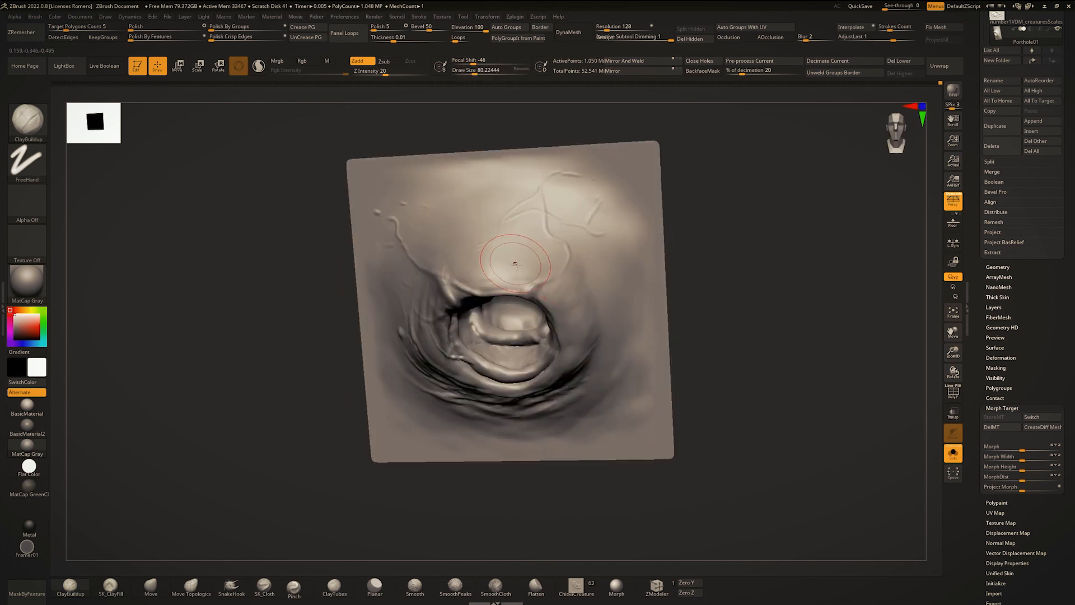
drag(511, 260, 525, 238)
right_drag(454, 221, 438, 308)
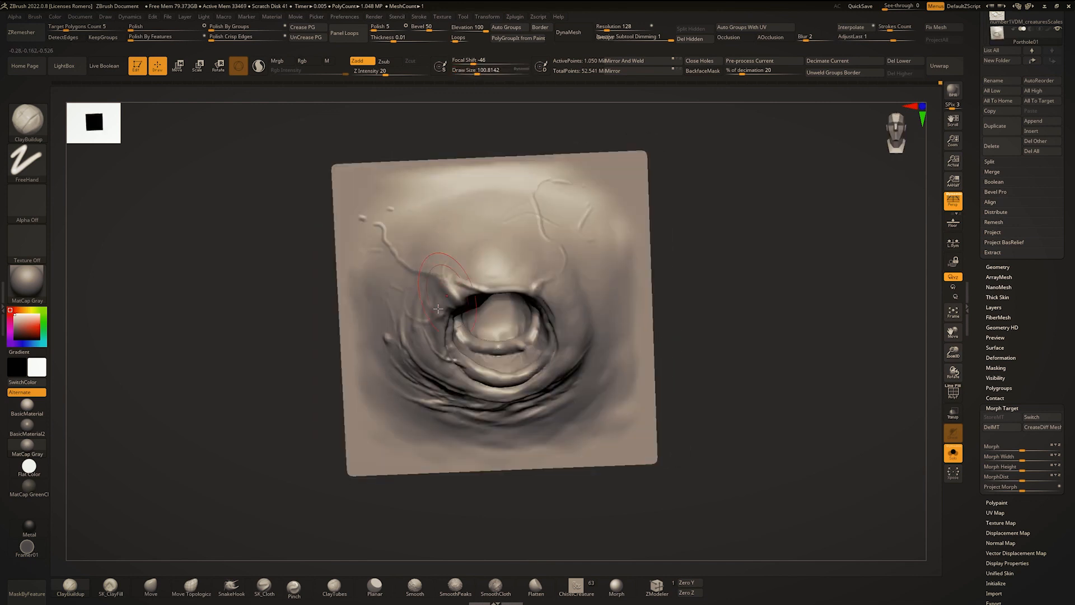
drag(490, 237, 483, 257)
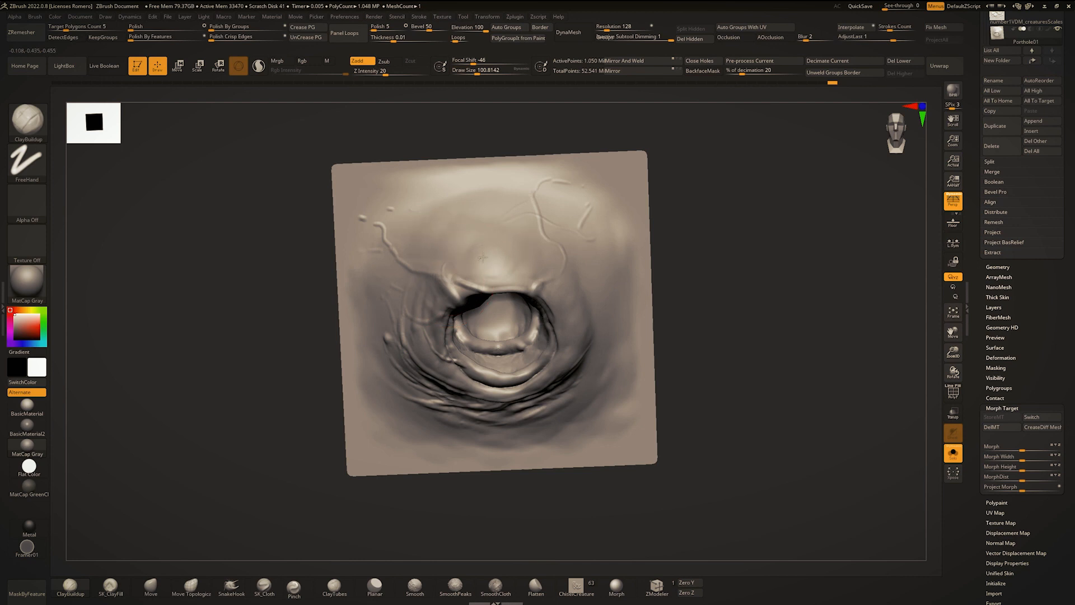
Step: Add ClayBuildup volume on the plane's right side at draw size about 101 and smooth it into the surrounding skin
right_drag(495, 208, 413, 296)
right_drag(365, 254, 286, 252)
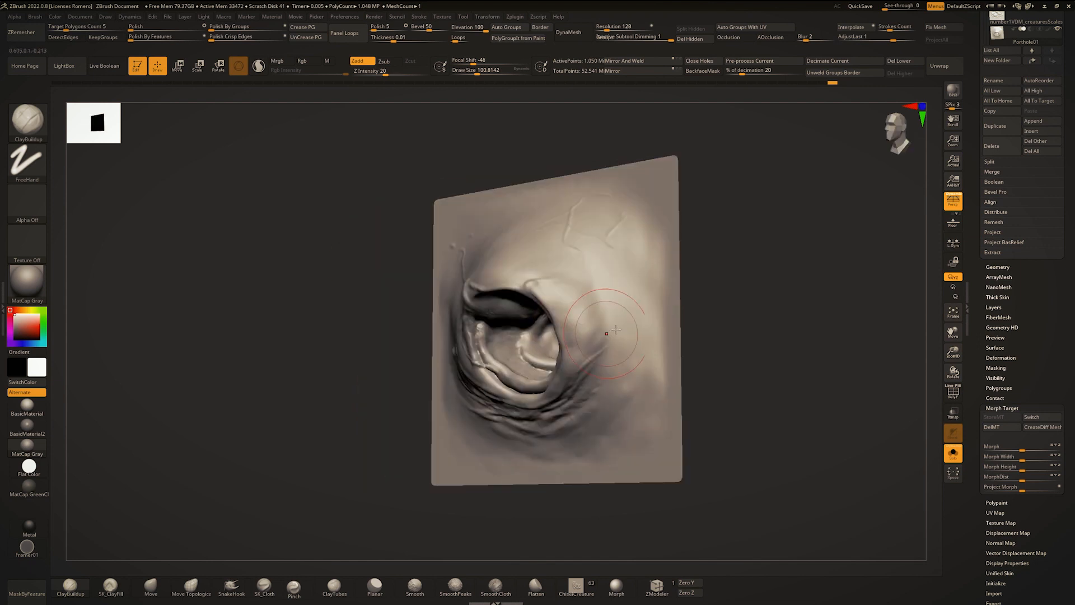
mouse_move(585, 289)
mouse_down()
mouse_move(606, 322)
mouse_move(619, 314)
mouse_up()
right_drag(616, 375, 576, 312)
shift+drag(574, 307, 589, 306)
mouse_move(594, 314)
right_down()
mouse_move(644, 330)
mouse_move(604, 286)
mouse_move(594, 343)
right_up()
mouse_move(593, 342)
shift+mouse_down()
mouse_move(584, 361)
mouse_move(594, 384)
mouse_move(580, 376)
shift+mouse_up()
Step: Sculpt broad folds around the hole's lower and right sides with the Standard brush at Z Intensity 32 and draw size about 97
key(space)
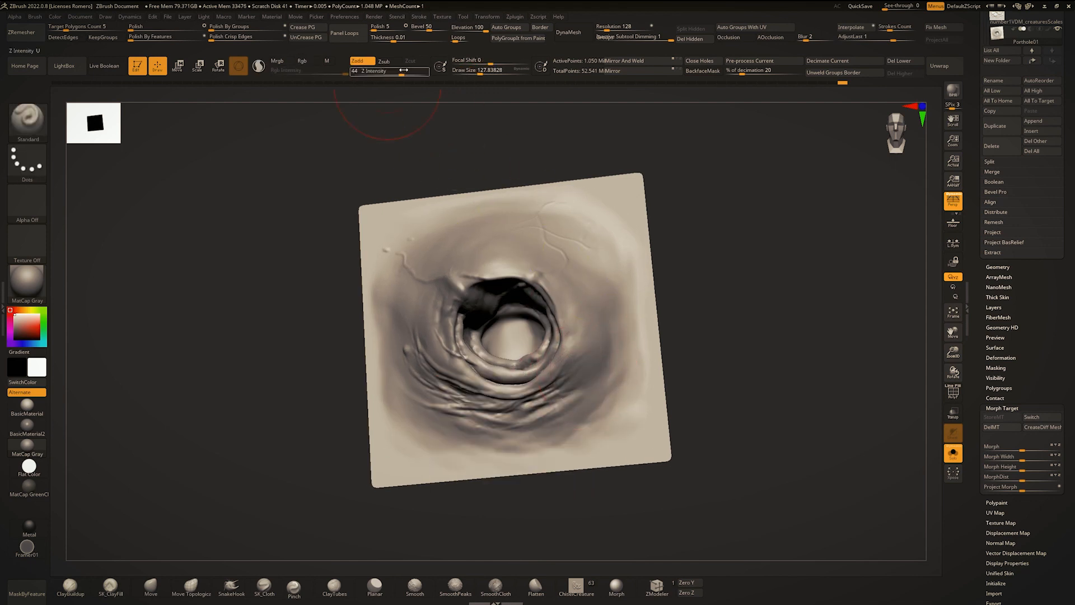
drag(401, 73, 391, 74)
mouse_move(577, 338)
right_down()
mouse_move(603, 331)
mouse_move(588, 339)
right_up()
right_drag(507, 394, 460, 393)
key(space)
drag(459, 393, 450, 393)
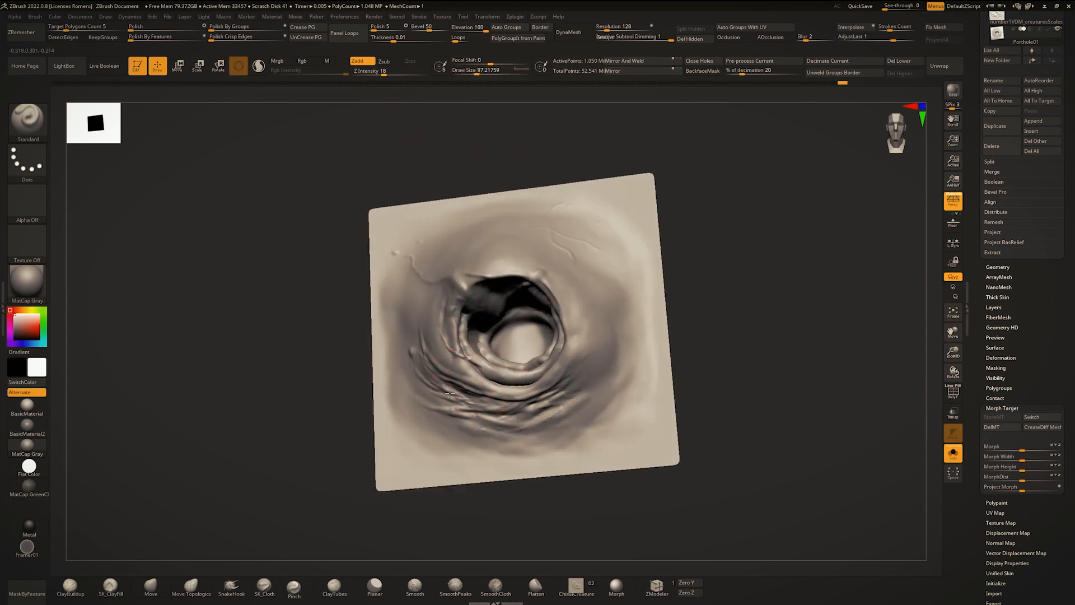
click(381, 71)
text(1)
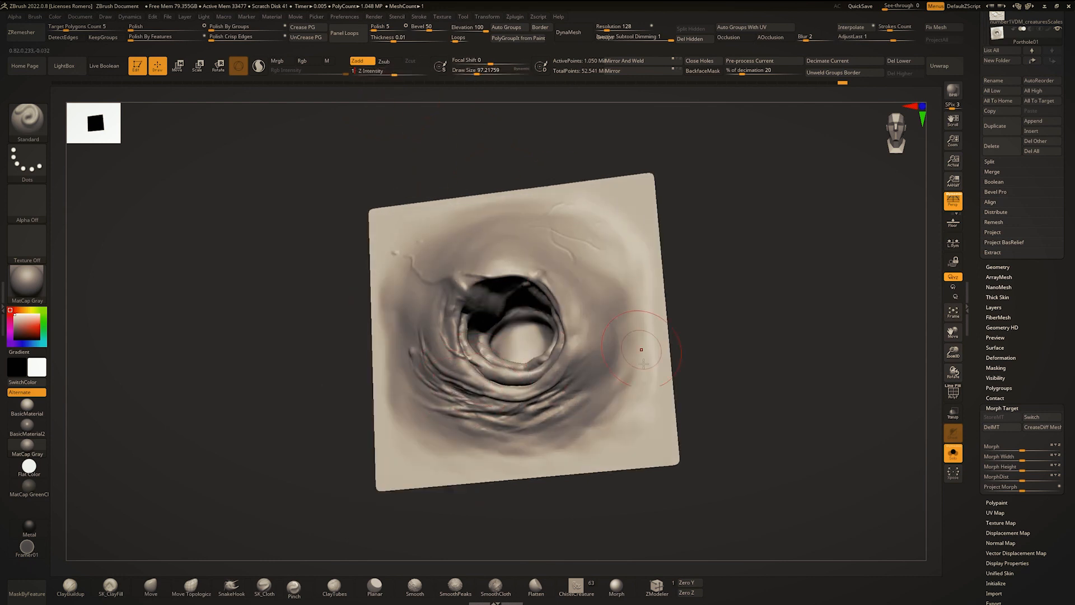
mouse_move(581, 380)
mouse_down()
mouse_move(521, 412)
mouse_move(451, 380)
mouse_up()
ctrl+right_drag(450, 383, 442, 419)
mouse_move(412, 356)
mouse_down()
mouse_move(447, 396)
mouse_move(567, 416)
mouse_move(617, 357)
mouse_up()
mouse_move(457, 416)
mouse_down()
mouse_move(488, 436)
mouse_move(591, 445)
mouse_move(633, 414)
mouse_up()
shift+drag(633, 400, 622, 375)
mouse_move(622, 375)
shift+right_down()
mouse_move(638, 404)
mouse_move(600, 346)
mouse_move(619, 312)
shift+right_up()
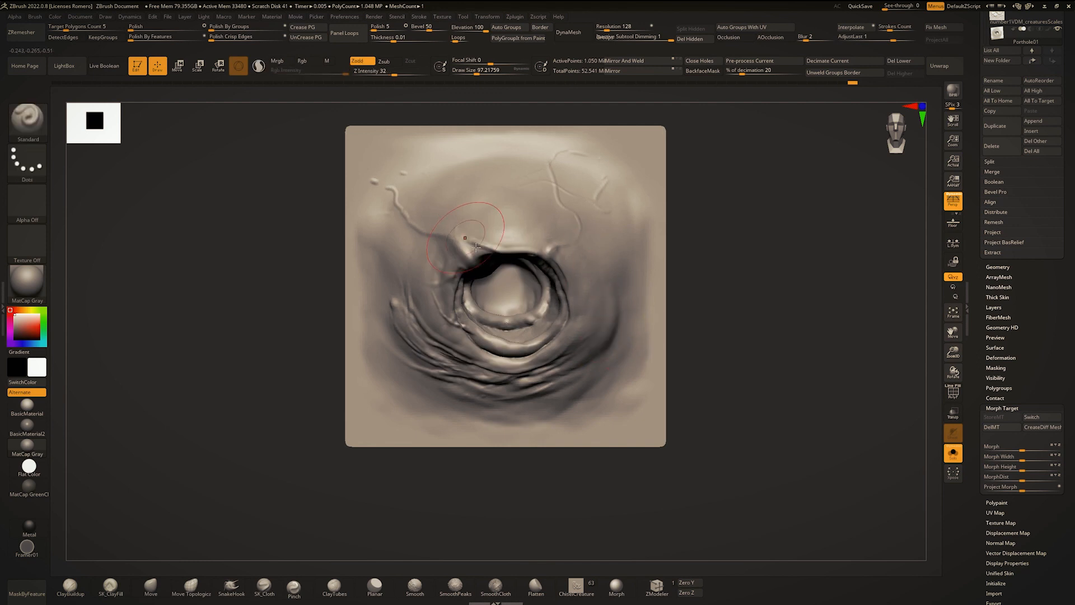
Step: Carve a long crease up the right side of the hole with DamStandard, smooth the lower-right folds and reinforce them with the Standard brush
mouse_move(486, 229)
ctrl+right_down()
mouse_move(494, 194)
mouse_move(623, 307)
mouse_move(621, 291)
ctrl+right_up()
key(b)
key(d)
key(s)
shift+drag(611, 347, 560, 392)
mouse_move(560, 392)
right_down()
mouse_move(571, 387)
mouse_move(566, 393)
right_up()
key(b)
key(s)
key(t)
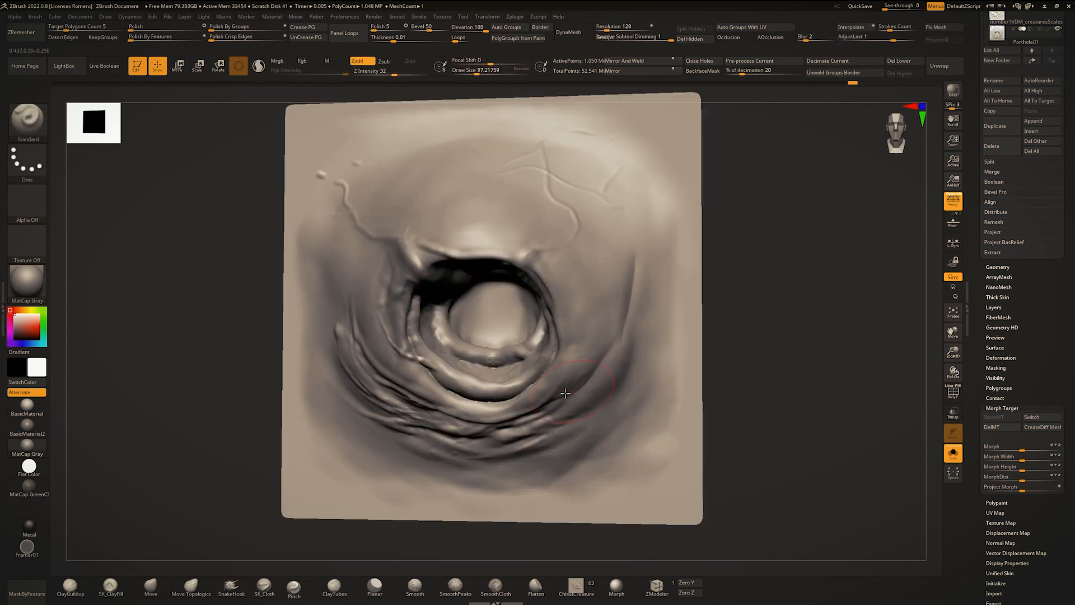
Step: Thicken the fold on the hole's right side with the Inflat and SK_ClayFill brushes at draw size about 136
key(b)
key(i)
key(n)
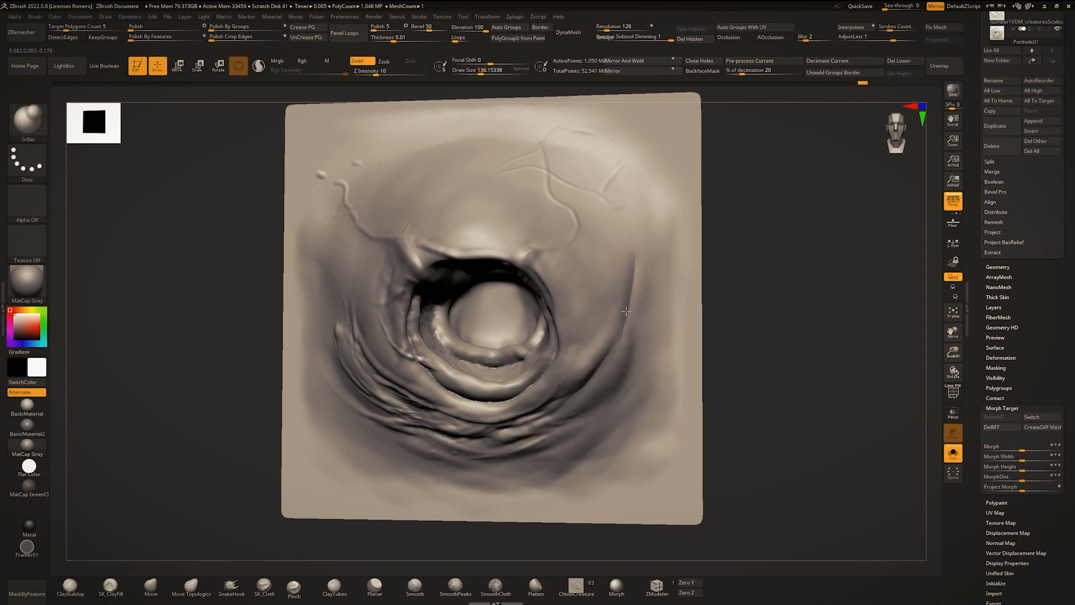
key(b)
key(s)
key(k)
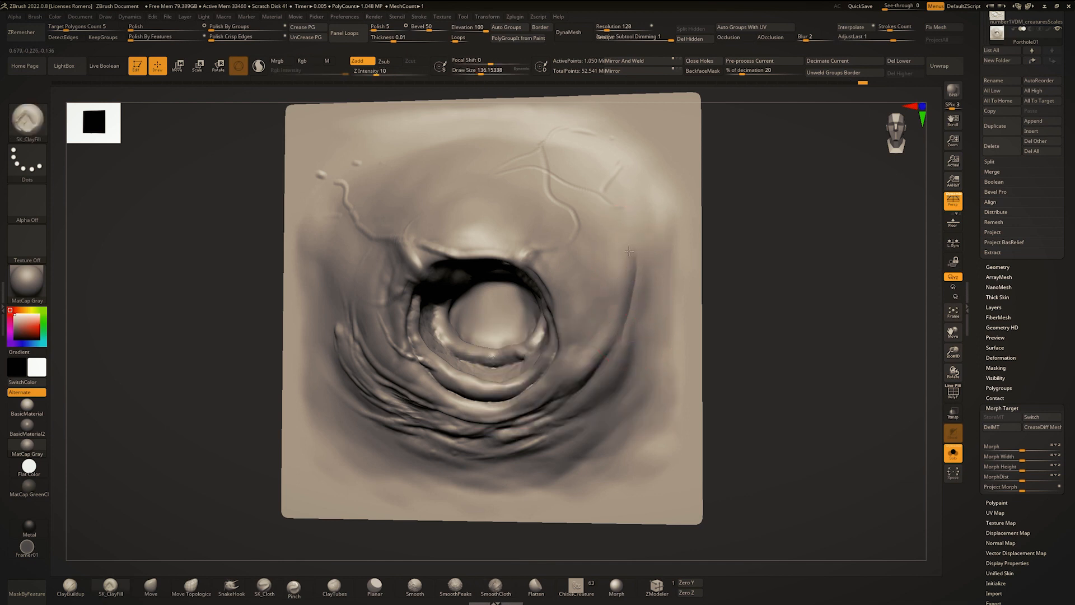
Step: Reshape the folds at the hole's lower right with the Move brush
mouse_move(618, 361)
ctrl+right_down()
mouse_move(608, 314)
mouse_move(605, 364)
mouse_move(577, 369)
ctrl+right_up()
key(b)
key(m)
key(v)
drag(566, 359, 560, 364)
right_drag(588, 366, 580, 367)
Step: Deepen the creases between the lower-right folds with the DamStandard brush
key(b)
key(d)
key(s)
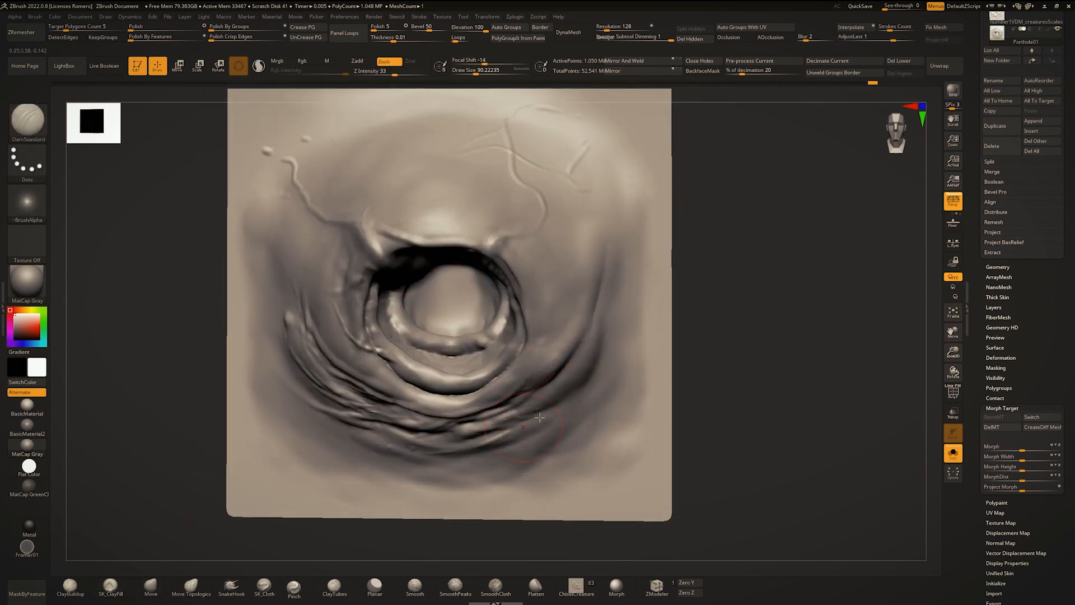
key(space)
drag(571, 398, 609, 360)
Step: Add wrinkle ridges below the hole and along the plane's upper-left side with the Standard brush at draw size about 54
key(b)
key(s)
key(t)
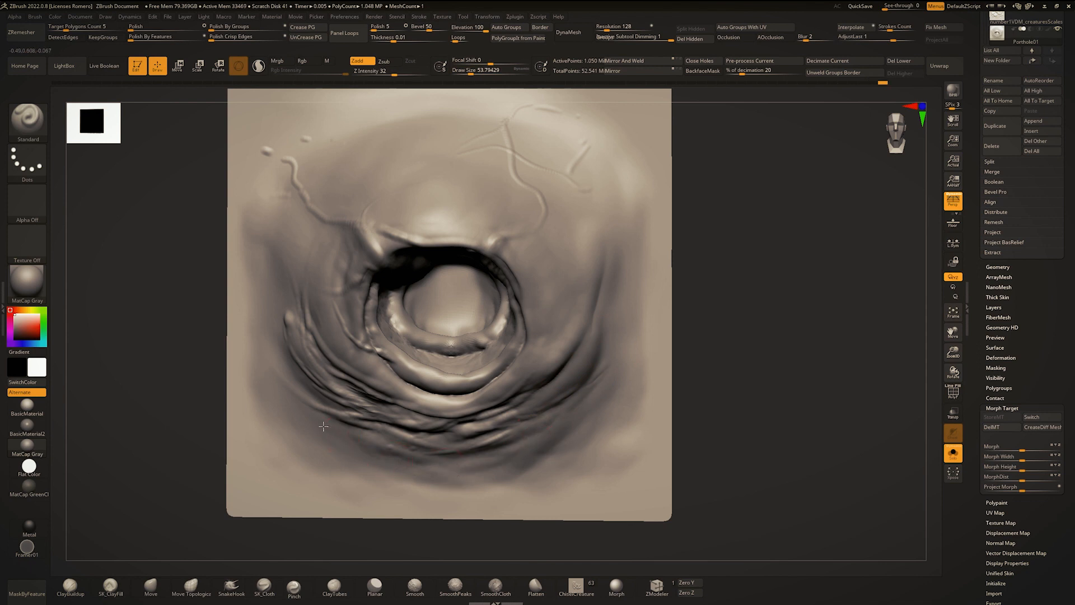
alt+right_drag(349, 263, 378, 284)
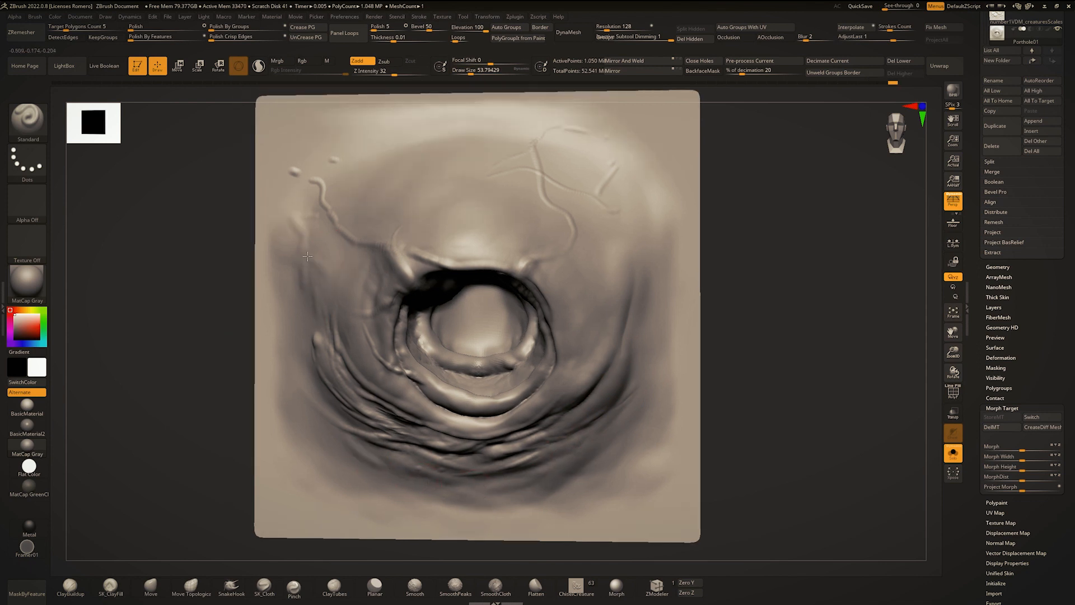
drag(305, 241, 290, 218)
Step: Adjust the shape of the hole's upper rim with the Move brush at draw size about 80
ctrl+right_drag(405, 232, 414, 147)
ctrl+right_drag(437, 228, 479, 263)
key(b)
key(m)
key(v)
drag(467, 270, 472, 265)
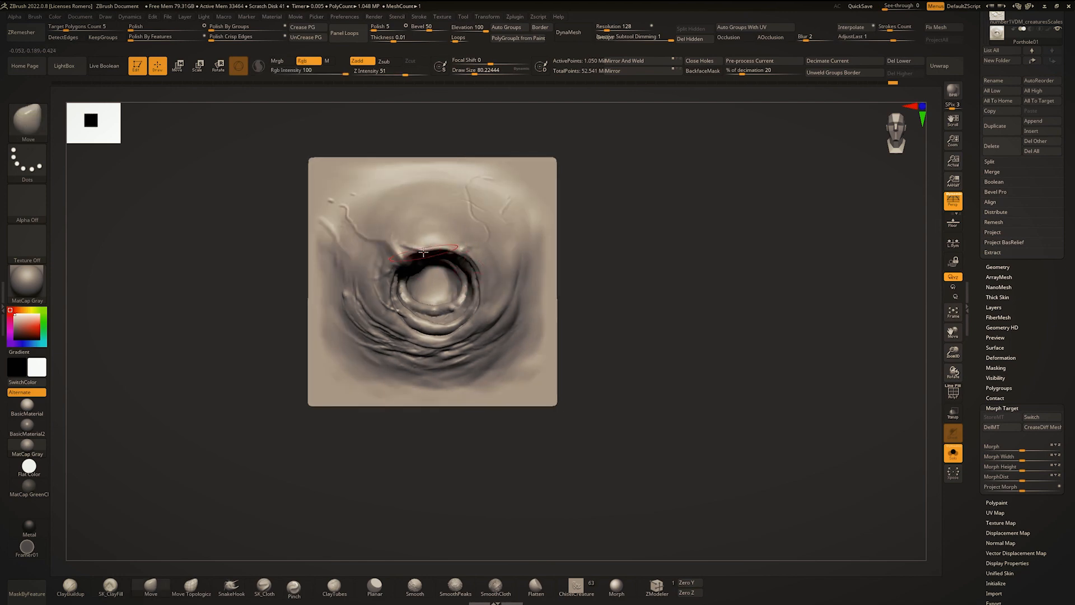
Step: Build up the skin fold beside the hole's rim with the ClayBuildup brush at a draw size of about 80
ctrl+right_drag(404, 273, 418, 216)
mouse_move(418, 215)
right_down()
mouse_move(422, 207)
mouse_move(420, 241)
mouse_move(513, 384)
mouse_move(533, 293)
mouse_move(519, 321)
right_up()
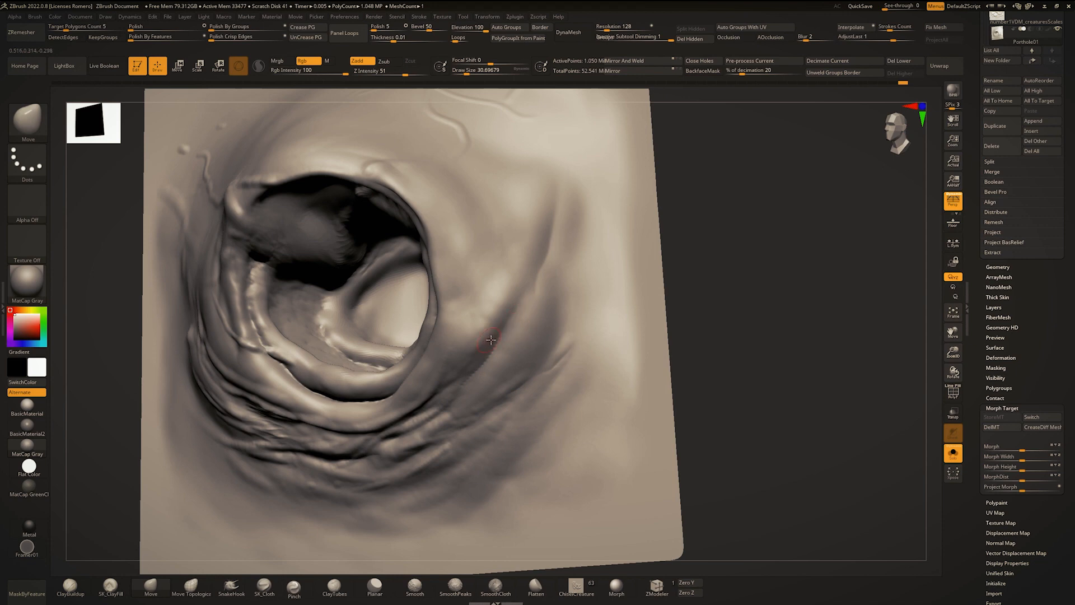
key(b)
key(c)
key(b)
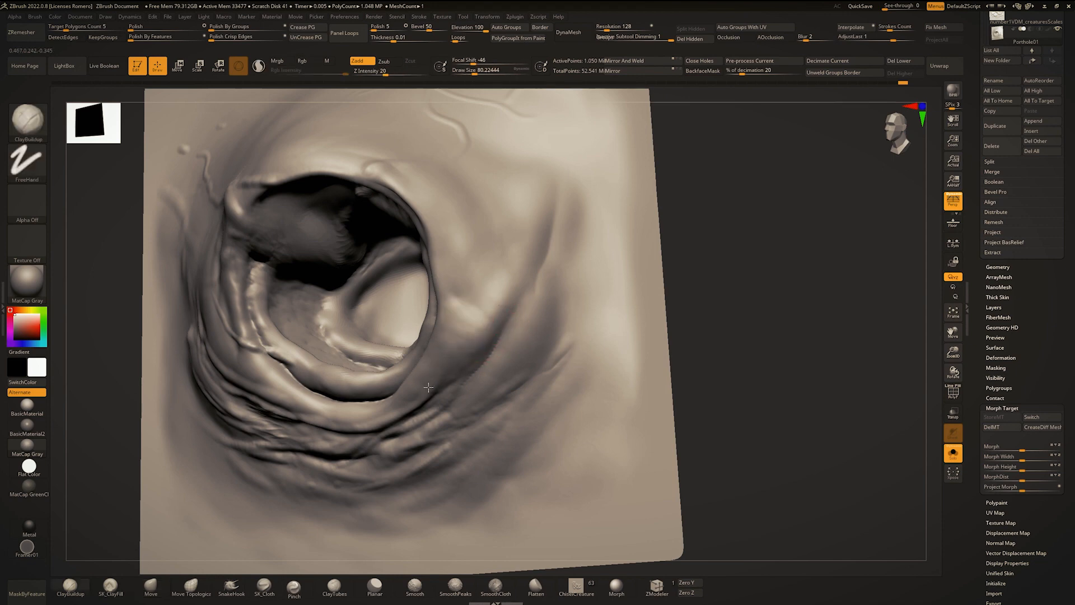
drag(487, 316, 470, 309)
mouse_move(514, 284)
ctrl+right_down()
mouse_move(518, 226)
mouse_move(531, 224)
ctrl+right_up()
ctrl+right_drag(531, 225, 564, 328)
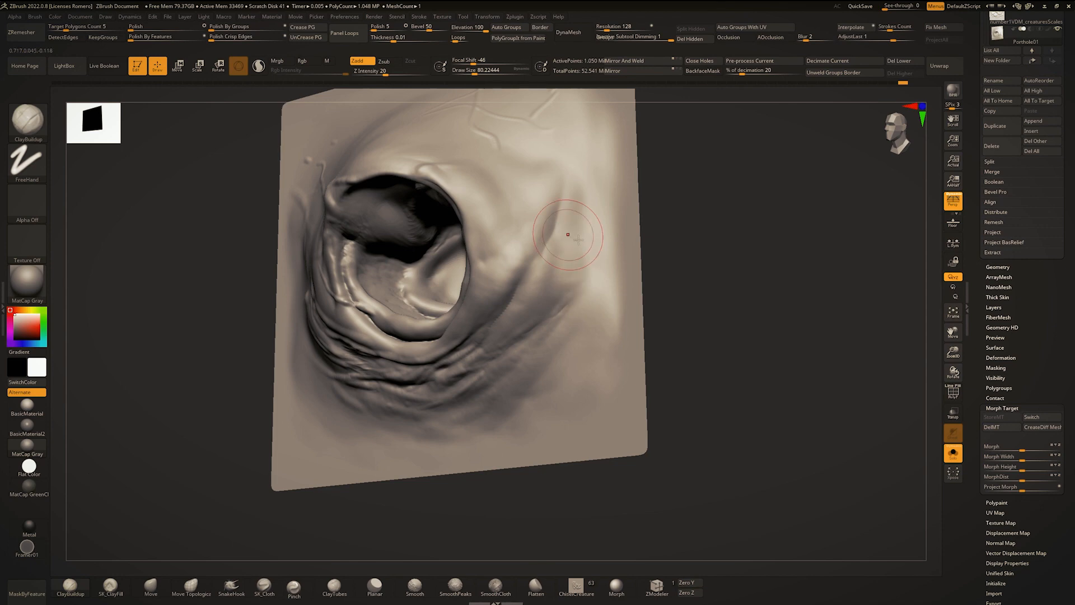
mouse_move(579, 239)
right_down()
mouse_move(597, 263)
mouse_move(565, 270)
mouse_move(602, 260)
right_up()
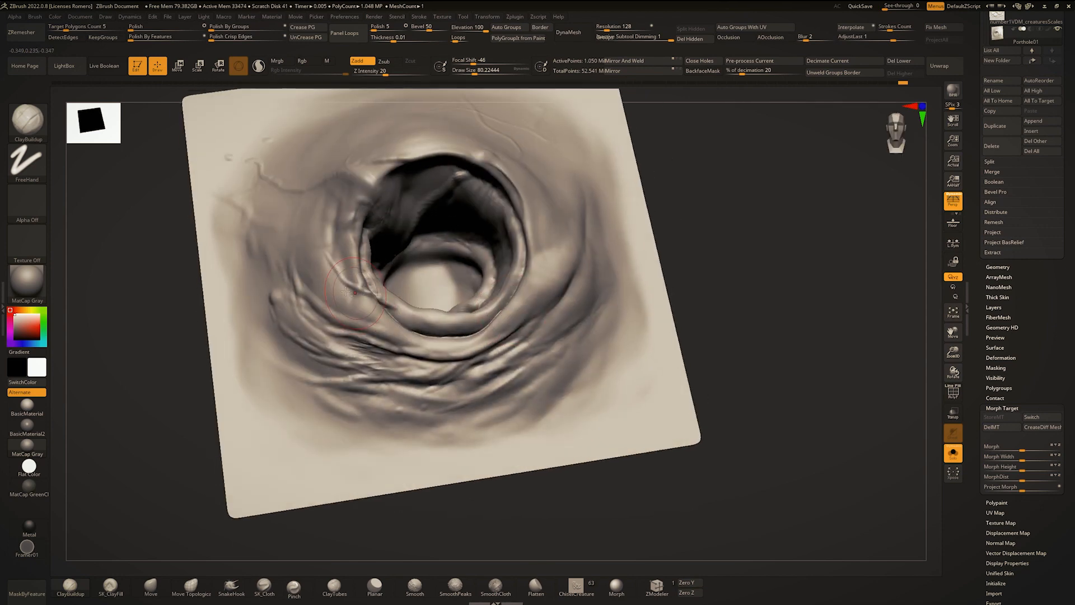
Step: Sculpt soft raised folds into the skin left of the hole with ClayBuildup at a draw size of about 120
right_drag(347, 291, 329, 291)
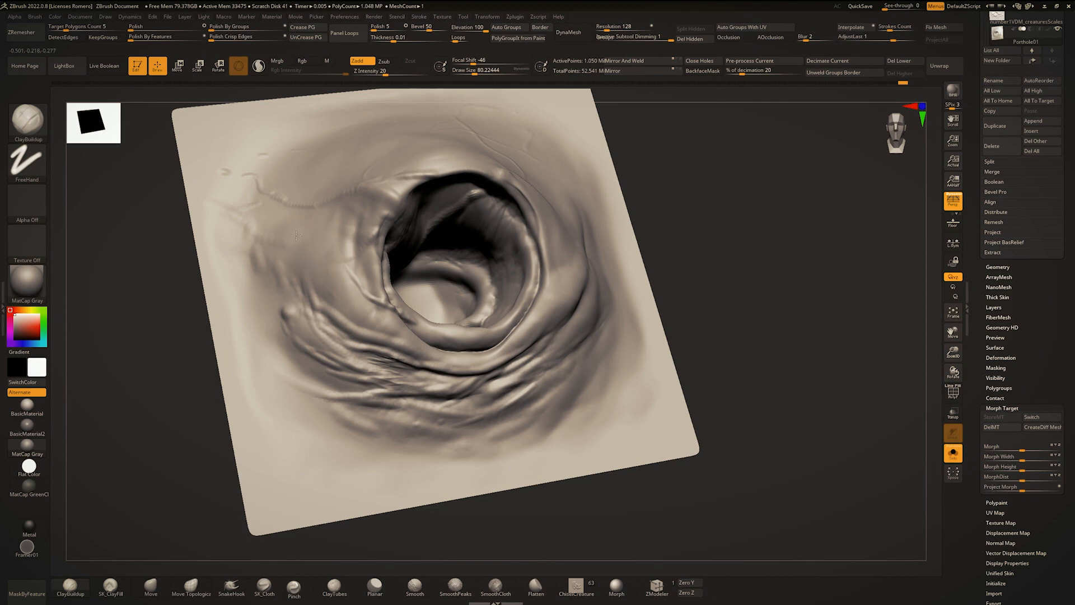
mouse_move(398, 329)
right_down()
mouse_move(383, 332)
mouse_move(398, 301)
right_up()
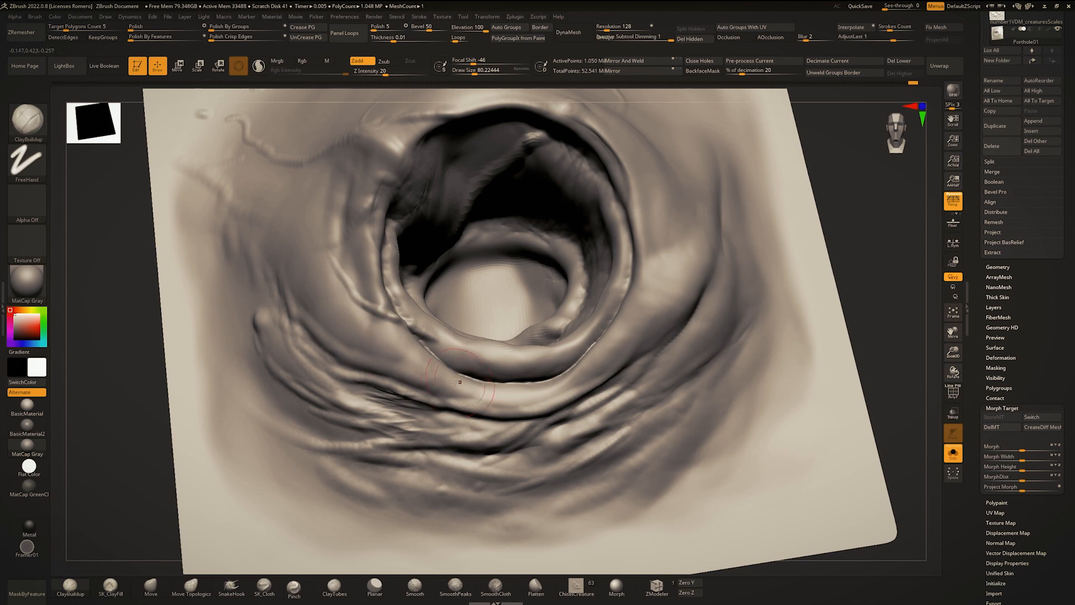
mouse_move(460, 359)
ctrl+right_down()
mouse_move(451, 330)
mouse_move(422, 385)
mouse_move(423, 339)
mouse_move(469, 363)
ctrl+right_up()
mouse_move(469, 324)
alt+right_down()
mouse_move(465, 369)
mouse_move(436, 332)
alt+right_up()
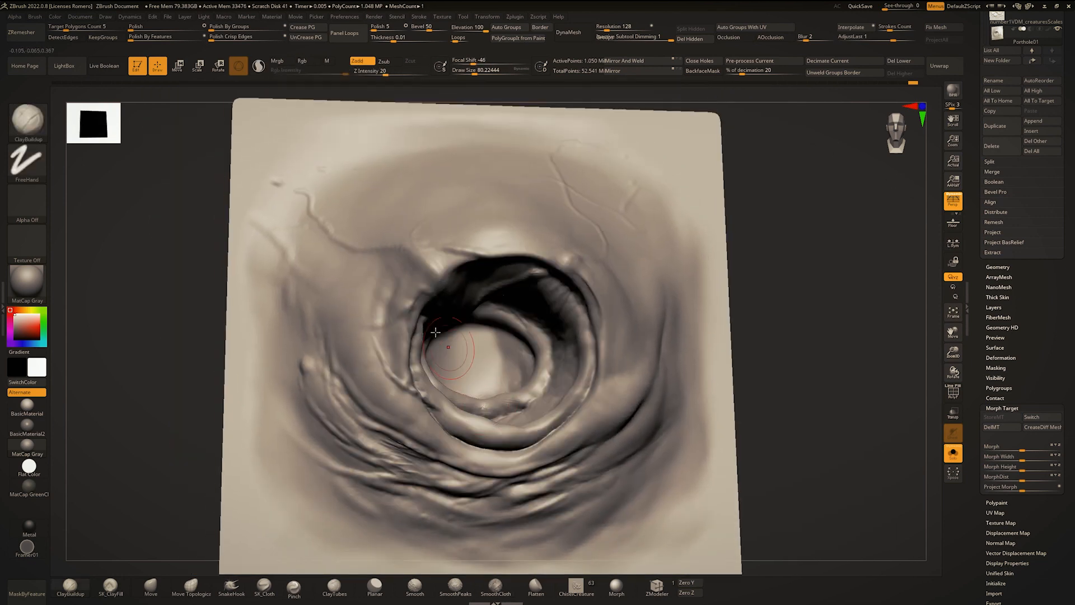
mouse_move(344, 318)
right_down()
mouse_move(367, 338)
mouse_move(400, 307)
mouse_move(345, 300)
mouse_move(356, 336)
mouse_move(390, 353)
right_up()
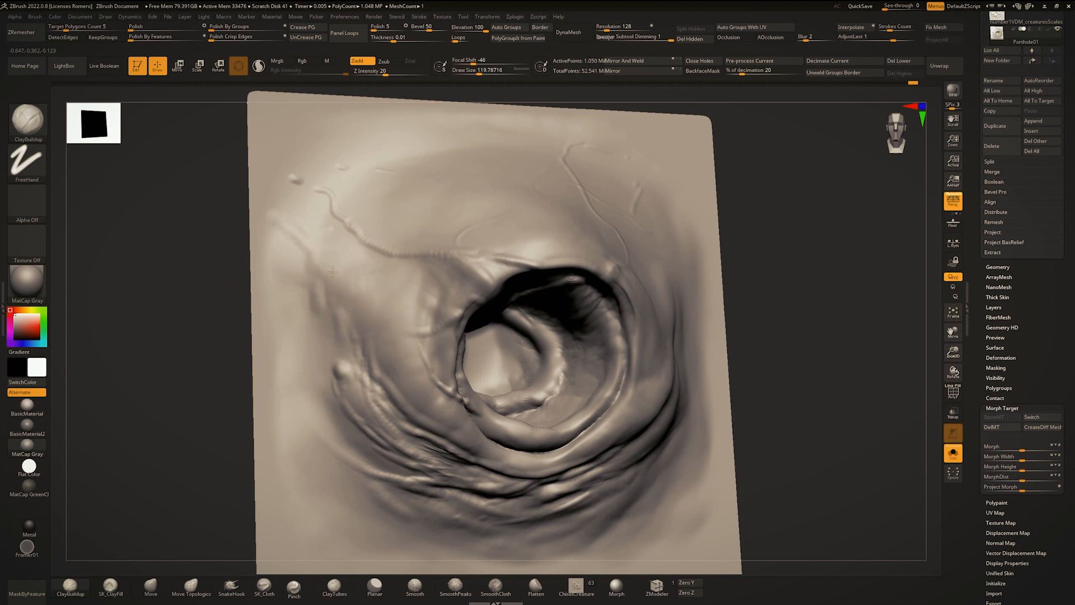
mouse_move(384, 287)
right_down()
mouse_move(319, 291)
mouse_move(387, 297)
mouse_move(364, 335)
mouse_move(392, 314)
mouse_move(493, 306)
right_up()
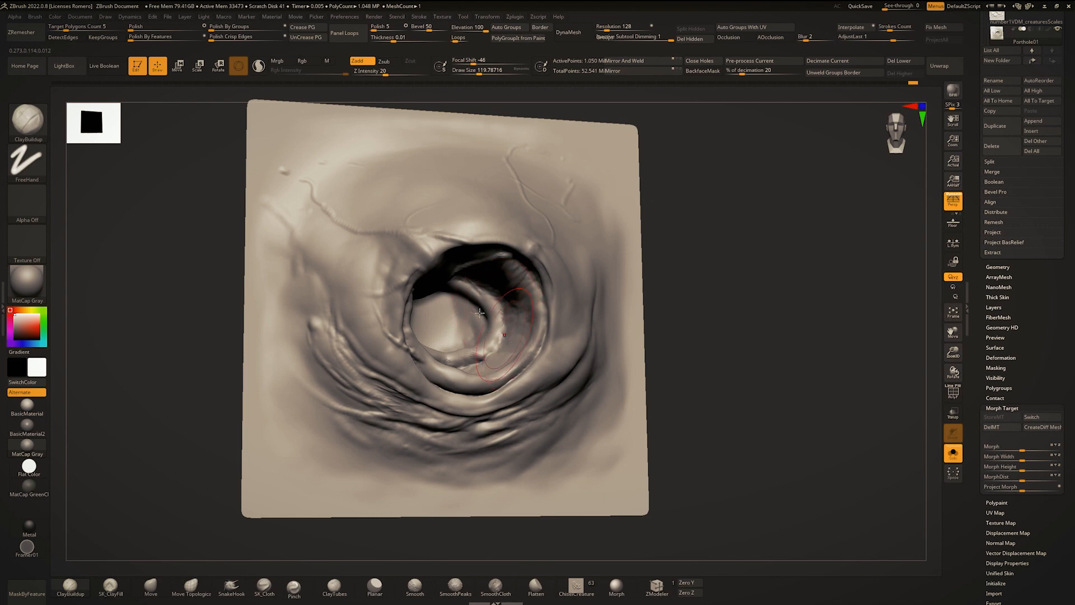
ctrl+right_drag(506, 367, 353, 344)
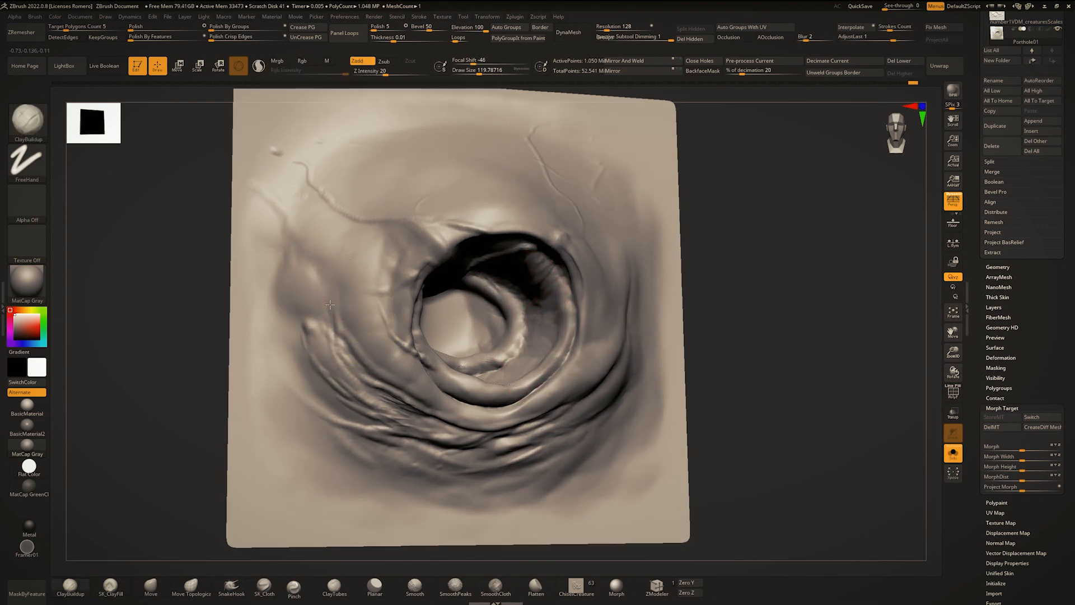
right_drag(302, 269, 370, 260)
mouse_move(392, 314)
ctrl+right_down()
mouse_move(444, 286)
mouse_move(392, 263)
mouse_move(406, 257)
mouse_move(392, 286)
ctrl+right_up()
Step: Refine the ridges on the hole's inner wall and lower rim with the Standard brush, reducing the draw size to about 31
key(b)
key(s)
key(t)
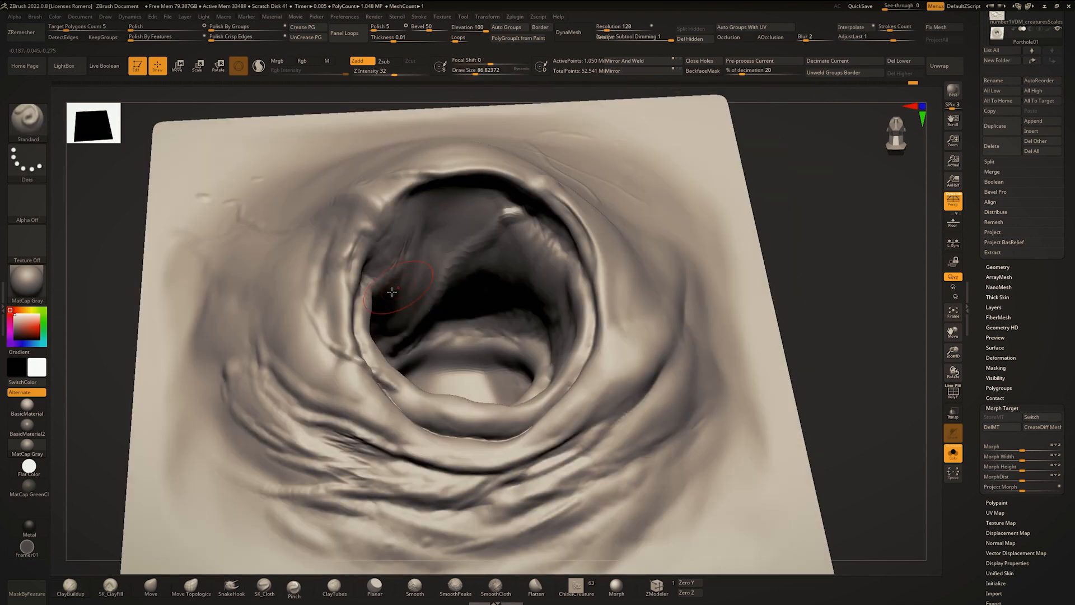
mouse_move(443, 241)
ctrl+right_down()
mouse_move(485, 262)
mouse_move(504, 302)
mouse_move(532, 269)
mouse_move(507, 254)
mouse_move(498, 219)
ctrl+right_up()
key(space)
mouse_move(486, 215)
mouse_down()
mouse_move(417, 225)
mouse_move(448, 216)
mouse_up()
mouse_move(448, 216)
right_down()
mouse_move(542, 213)
mouse_move(514, 227)
mouse_move(458, 323)
right_up()
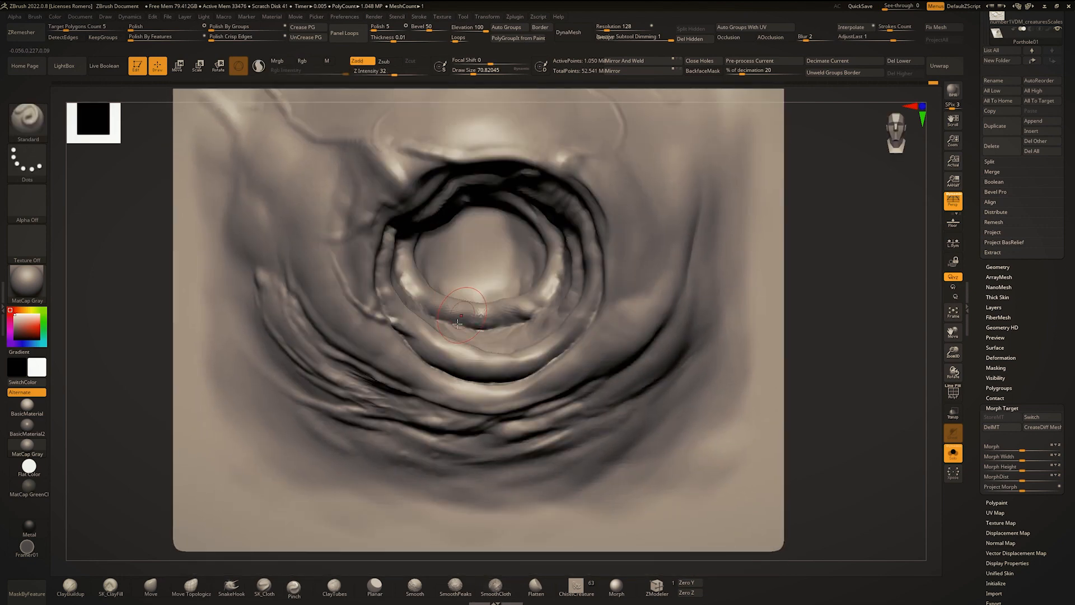
key(s)
mouse_move(466, 359)
mouse_down()
mouse_move(417, 336)
mouse_move(476, 370)
mouse_move(522, 365)
mouse_up()
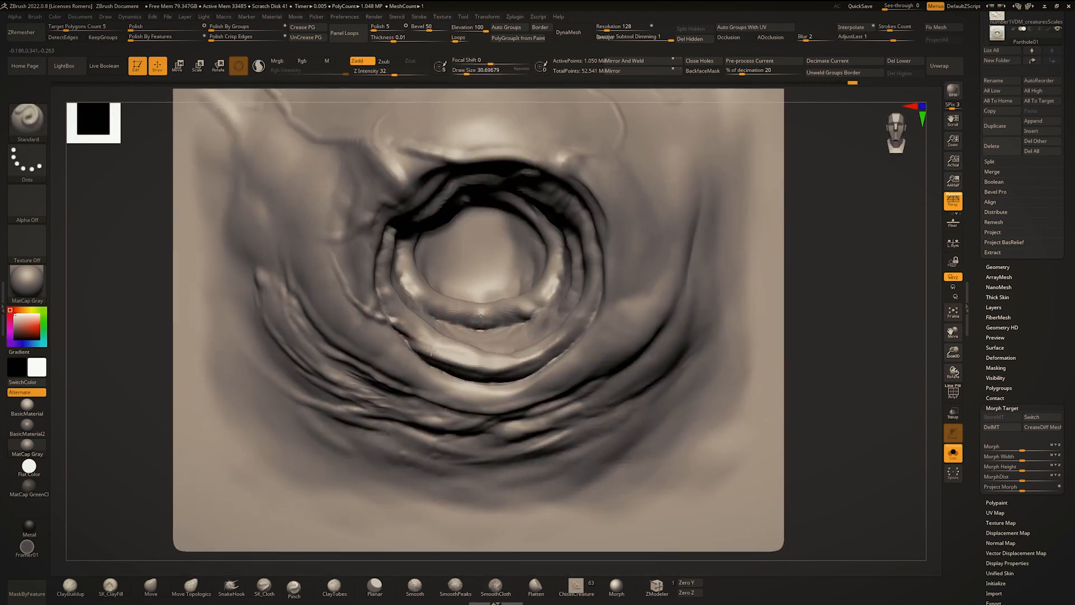
Step: Raise a mirrored pair of round bumps on the sides of the inner ring at a draw size of about 74
mouse_move(394, 300)
right_down()
mouse_move(443, 297)
mouse_move(392, 299)
mouse_move(403, 272)
right_up()
ctrl+right_drag(482, 294, 459, 287)
key(space)
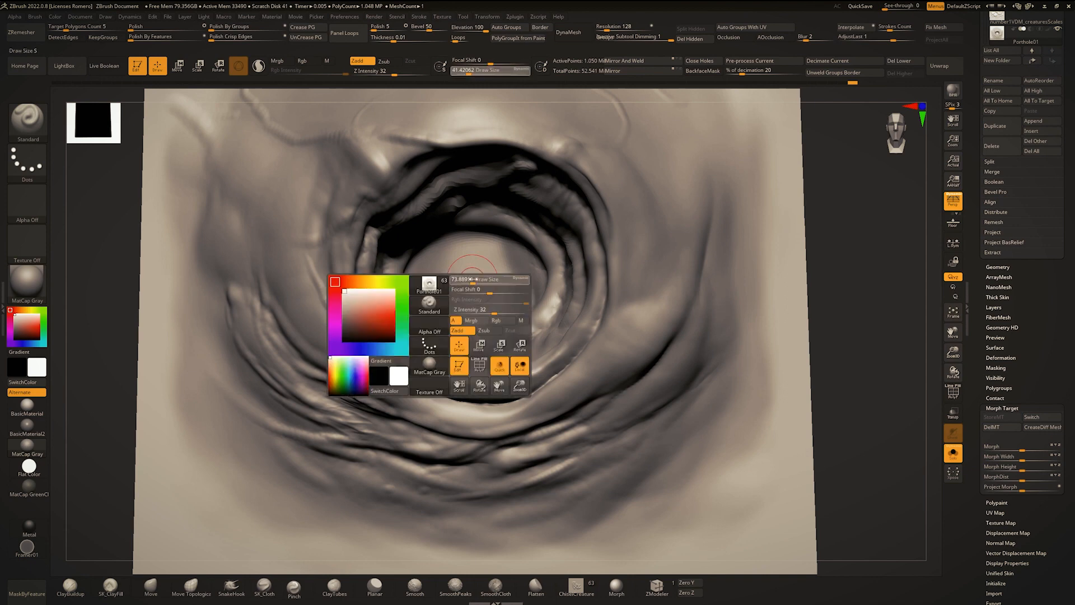
drag(460, 287, 421, 272)
Step: Add a smaller pair of bumps above the first two with the Standard brush and smooth the ring around them
key(b)
key(c)
key(b)
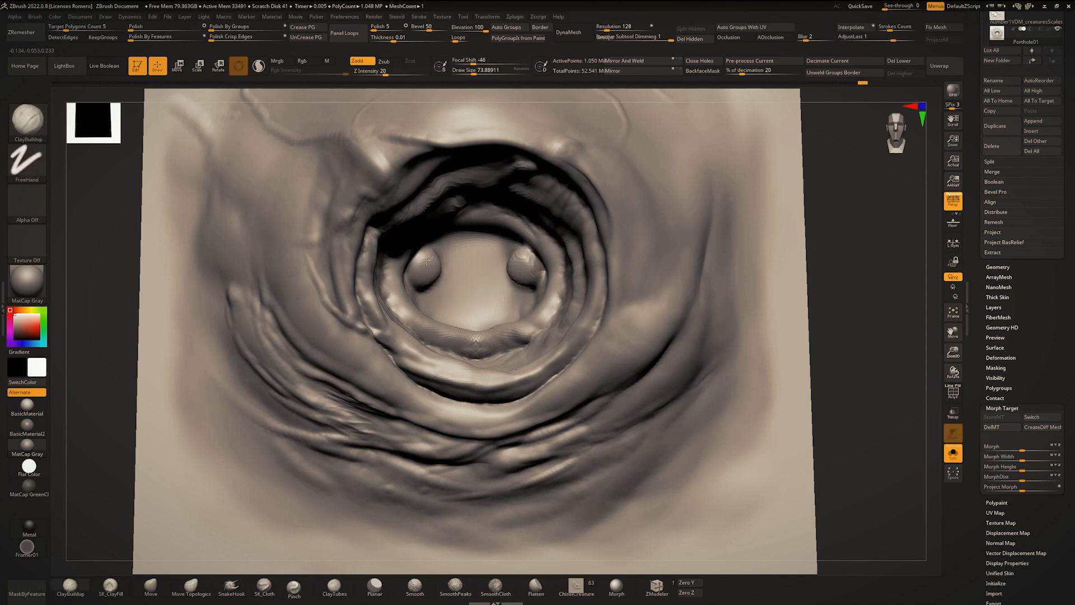
mouse_move(448, 263)
ctrl+right_down()
mouse_move(415, 241)
mouse_move(477, 262)
mouse_move(502, 257)
ctrl+right_up()
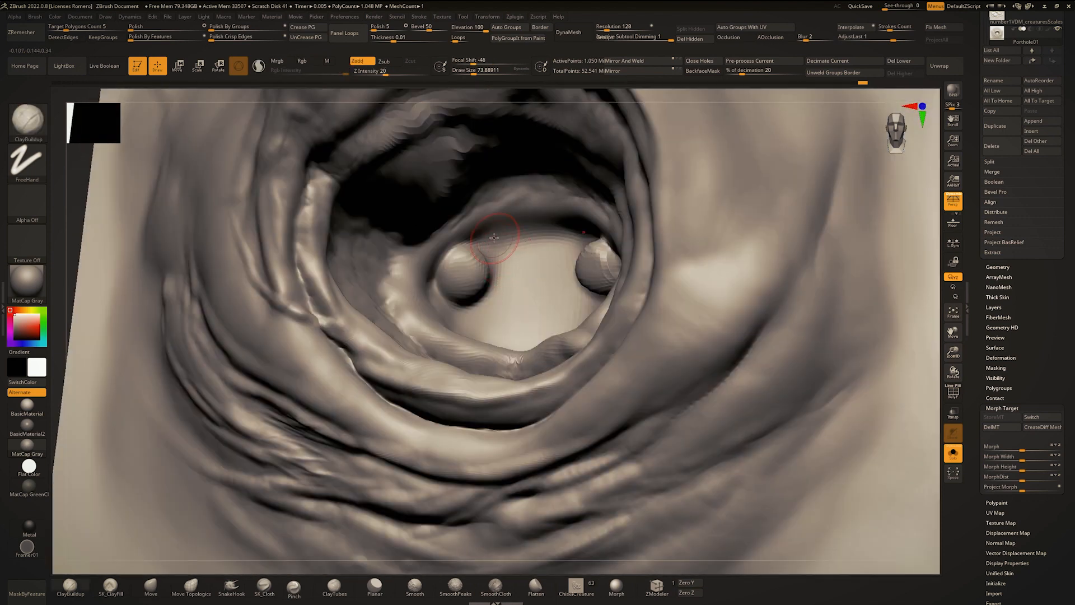
key(b)
key(s)
key(t)
drag(497, 234, 494, 231)
right_drag(494, 230, 507, 248)
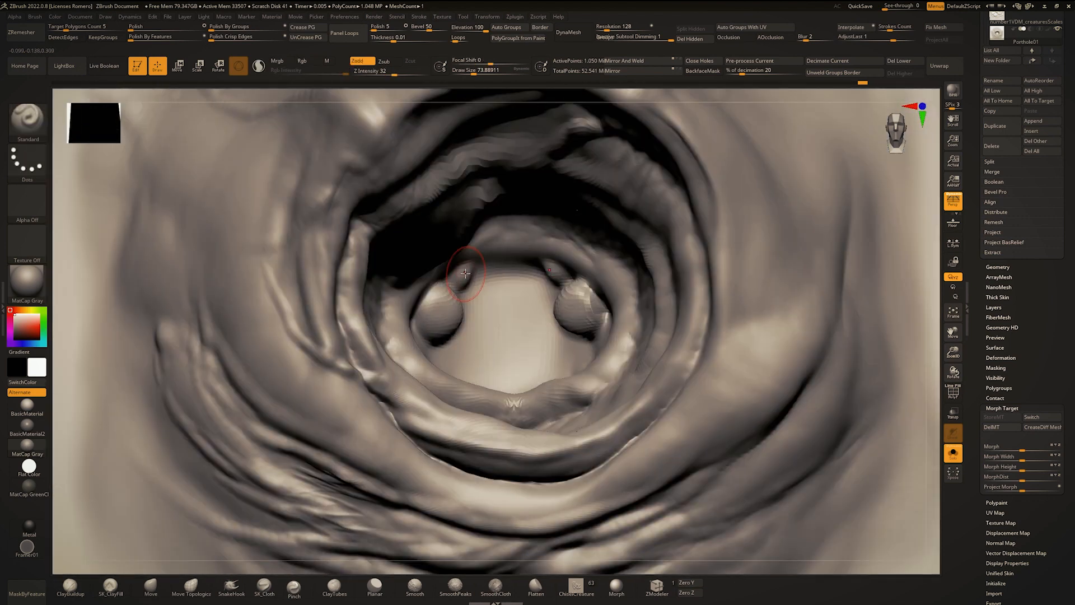
mouse_move(483, 284)
shift+mouse_down()
mouse_move(466, 271)
mouse_move(500, 224)
shift+mouse_up()
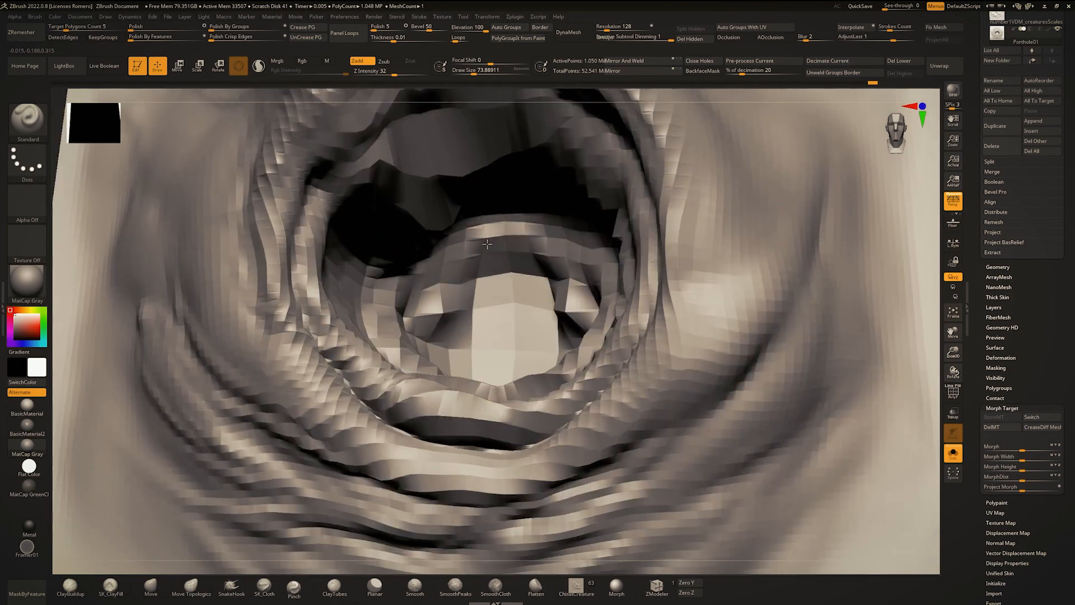
right_drag(501, 224, 383, 312)
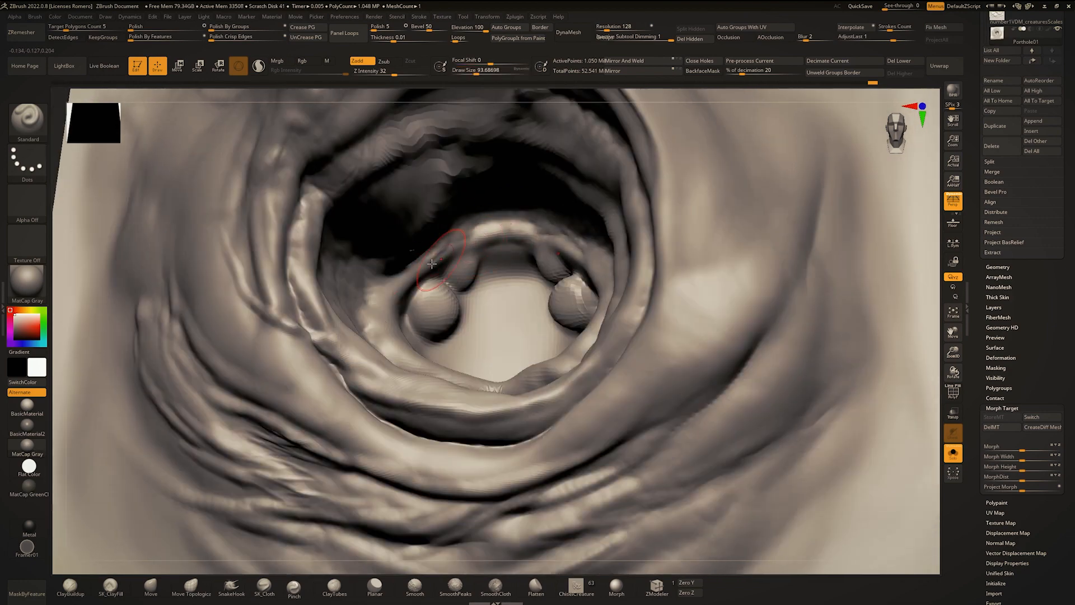
Step: Sink a round hollow into the centre of the cavity floor at a draw size of about 83
key(s)
mouse_move(442, 255)
mouse_down()
mouse_move(431, 255)
mouse_move(518, 236)
mouse_up()
mouse_move(518, 235)
ctrl+right_down()
mouse_move(486, 190)
mouse_move(483, 230)
mouse_move(554, 267)
mouse_move(585, 246)
mouse_move(526, 247)
mouse_move(530, 235)
mouse_move(504, 276)
ctrl+right_up()
key(f)
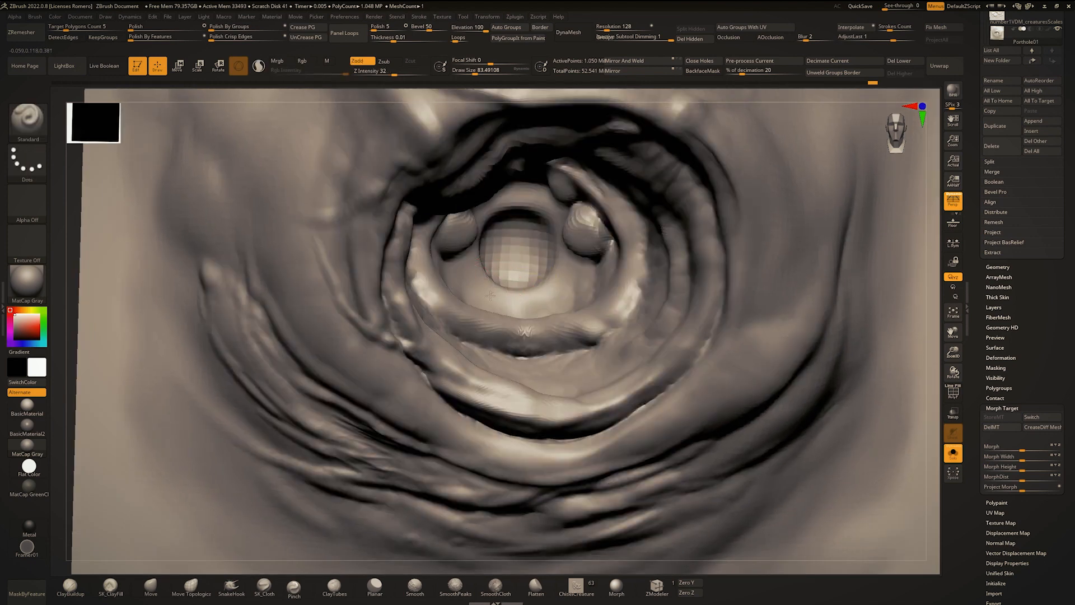
Step: Raise a small round bump at the lower left of the central hollow at a draw size of about 74
key(space)
mouse_move(490, 295)
mouse_down()
mouse_move(471, 290)
mouse_move(489, 295)
mouse_up()
mouse_move(492, 291)
ctrl+right_down()
mouse_move(514, 240)
mouse_move(552, 289)
ctrl+right_up()
Step: Sculpt thin ridges along both sides of the cavity's inner wall at Z Intensity 50 and a draw size of about 44
drag(389, 72, 405, 71)
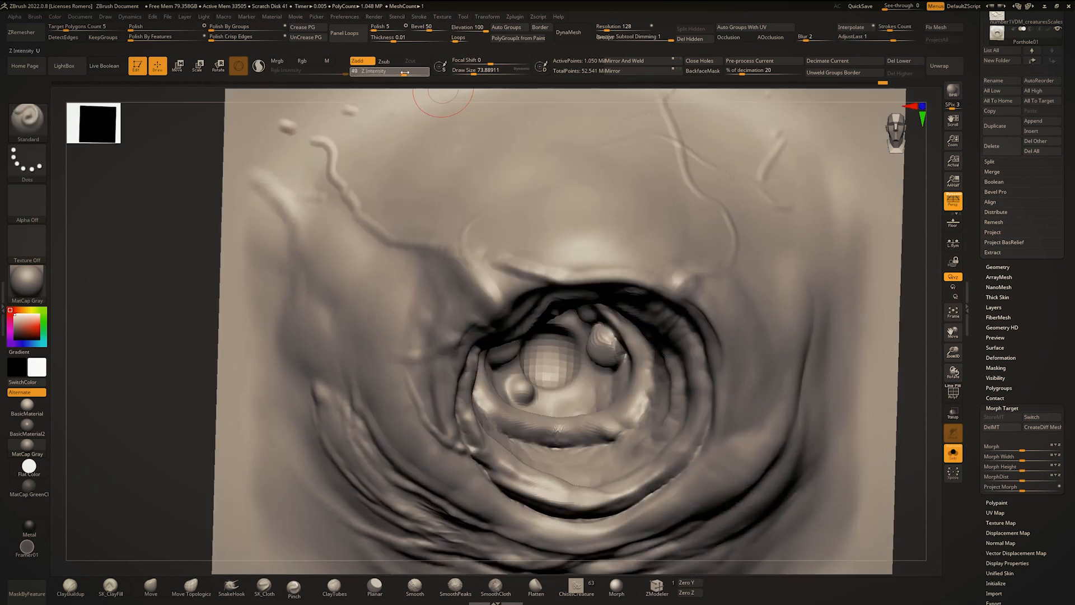
mouse_move(498, 247)
alt+right_down()
mouse_move(425, 187)
mouse_move(429, 336)
alt+right_up()
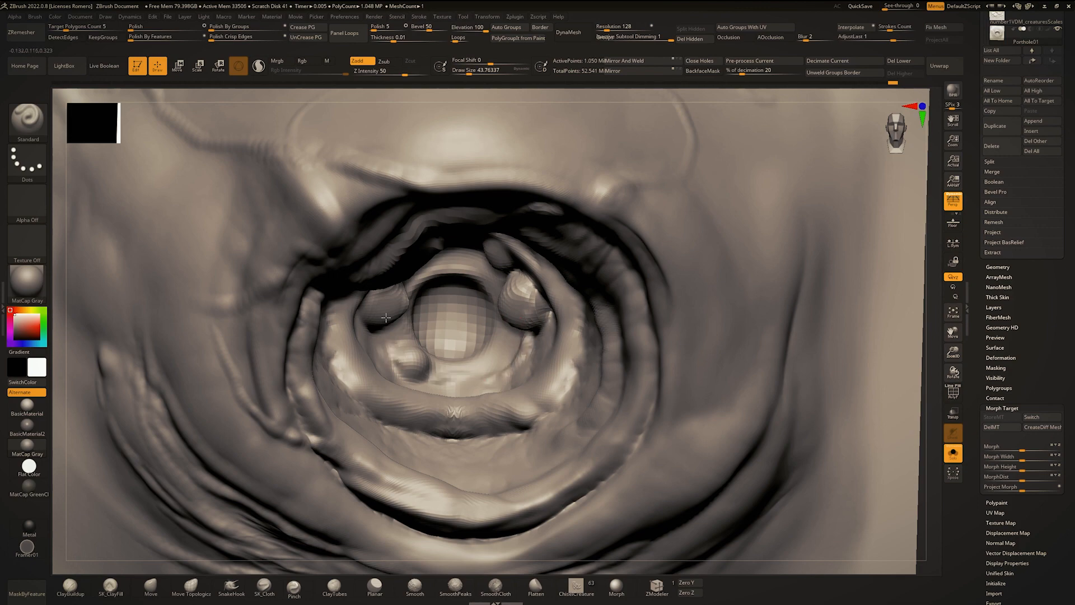
ctrl+right_drag(429, 338, 412, 294)
ctrl+right_drag(429, 384, 451, 443)
right_drag(498, 417, 448, 404)
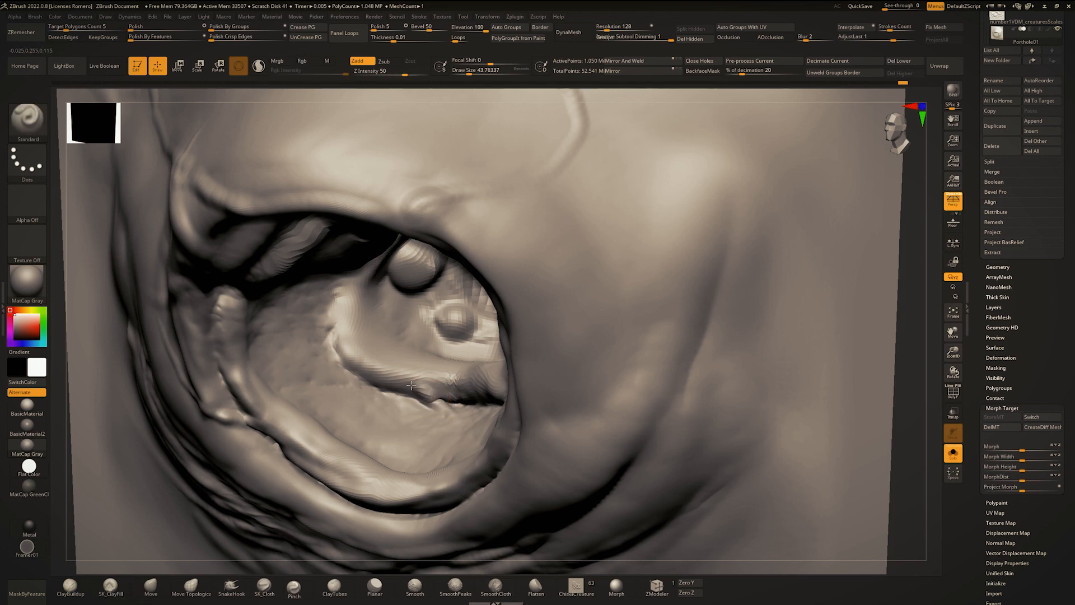
ctrl+right_drag(363, 273, 392, 362)
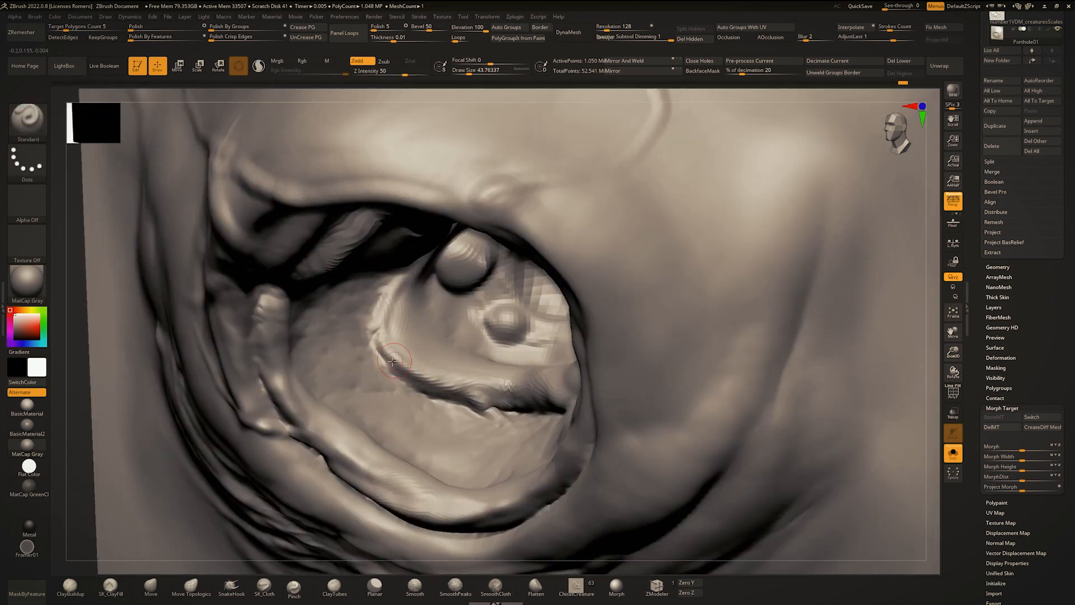
mouse_move(317, 401)
mouse_down()
mouse_move(391, 448)
mouse_move(338, 356)
mouse_move(387, 272)
mouse_up()
right_drag(336, 314, 384, 322)
mouse_move(385, 323)
ctrl+right_down()
mouse_move(386, 263)
mouse_move(377, 344)
mouse_move(411, 280)
mouse_move(437, 358)
ctrl+right_up()
right_drag(437, 358, 532, 367)
drag(563, 388, 486, 291)
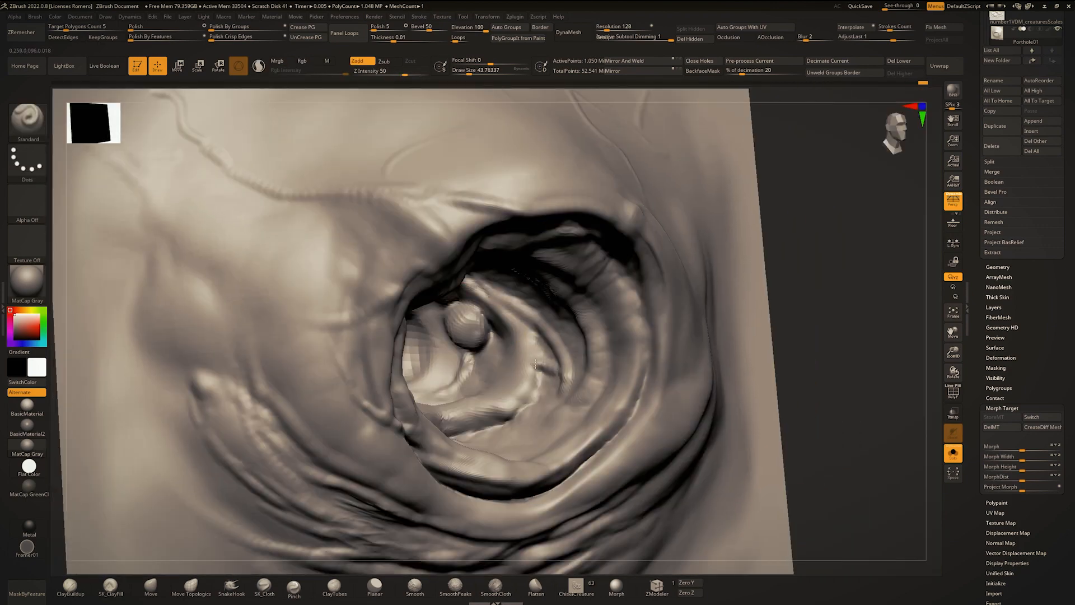
Step: Smooth the cavity's shadowed inner wall and build it up into a rounded bulge with ClayBuildup at a draw size of about 158
right_drag(592, 320, 552, 324)
mouse_move(552, 325)
ctrl+right_down()
mouse_move(548, 307)
mouse_move(481, 331)
ctrl+right_up()
mouse_move(482, 330)
right_down()
mouse_move(441, 315)
mouse_move(448, 336)
right_up()
mouse_move(448, 336)
right_down()
mouse_move(455, 313)
mouse_move(498, 322)
mouse_move(461, 305)
right_up()
key(1)
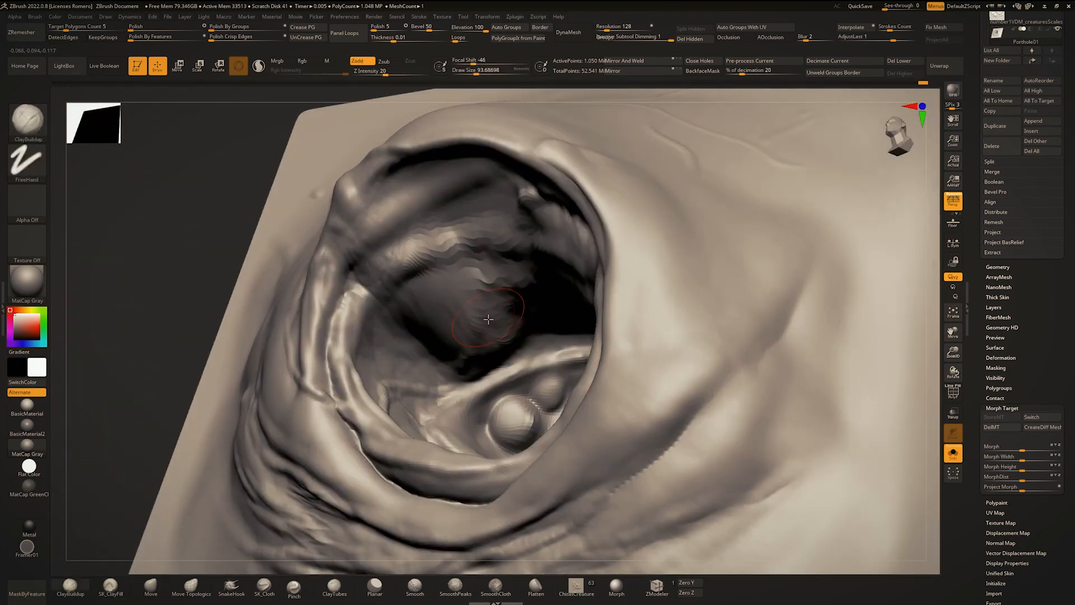
mouse_move(488, 319)
shift+mouse_down()
mouse_move(486, 290)
mouse_move(461, 319)
shift+mouse_up()
key(s)
drag(476, 315, 458, 312)
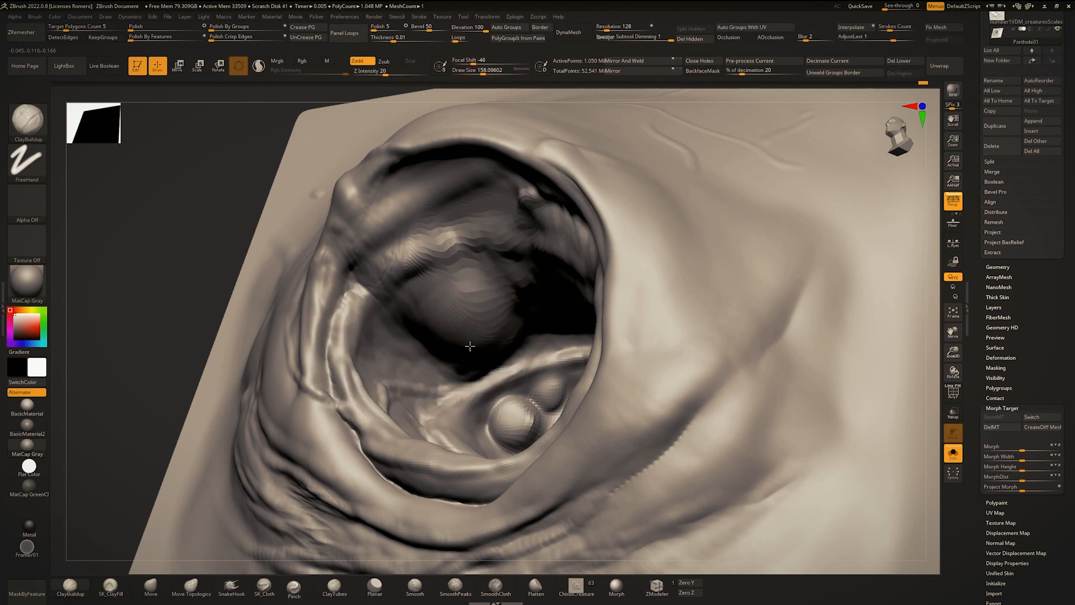
Step: Sculpt curved folds around the inner wall's bulge with the Standard brush at a draw size of about 62
right_drag(422, 322, 392, 314)
key(b)
key(s)
key(t)
key(space)
drag(415, 331, 405, 331)
drag(379, 387, 414, 274)
right_drag(533, 276, 512, 269)
mouse_move(512, 269)
ctrl+right_down()
mouse_move(515, 235)
mouse_move(523, 291)
mouse_move(522, 240)
mouse_move(506, 265)
mouse_move(519, 270)
mouse_move(499, 258)
ctrl+right_up()
Step: Smooth the new folds along the back of the cavity's inner wall
shift+drag(530, 275, 549, 267)
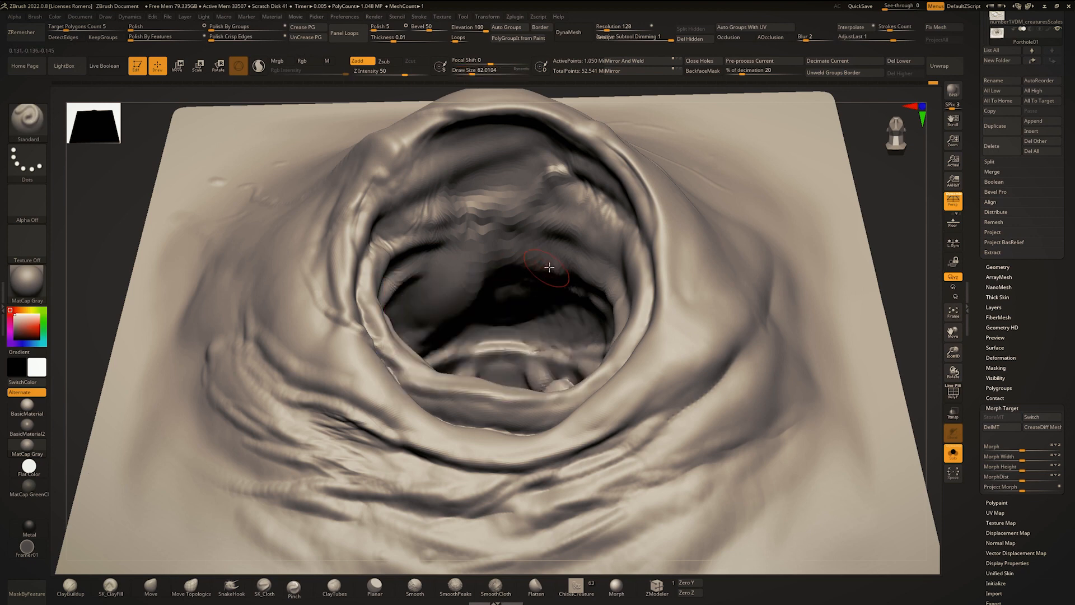
shift+drag(457, 311, 495, 283)
key(f)
mouse_move(504, 263)
right_down()
mouse_move(532, 277)
mouse_move(521, 316)
mouse_move(552, 348)
mouse_move(580, 252)
mouse_move(498, 280)
right_up()
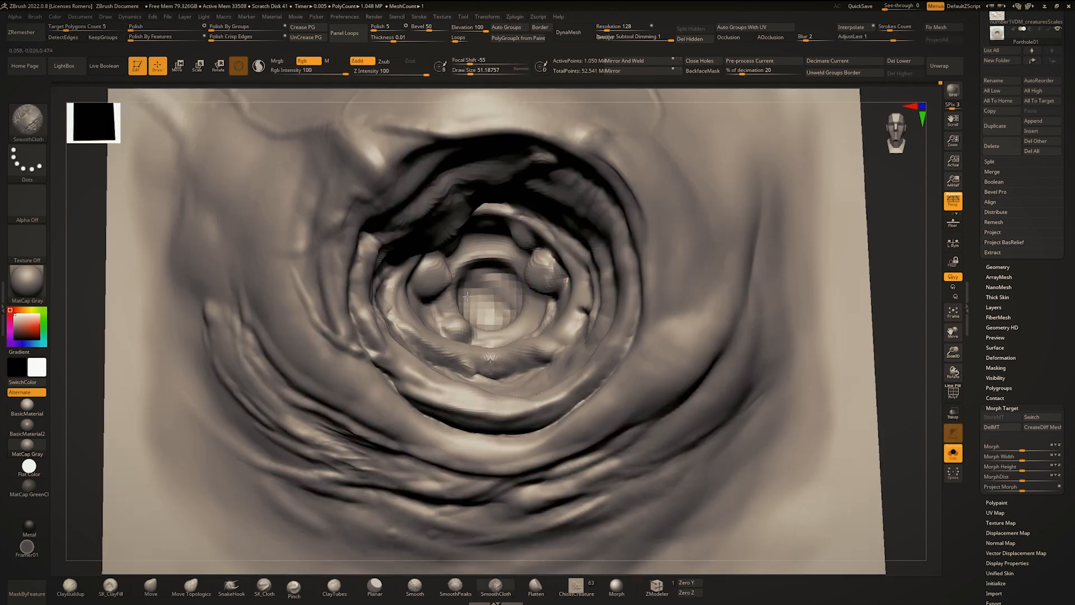
Step: Raise a round bump at the right end of the inner ring's lower lip at a draw size of about 51
right_drag(441, 293, 535, 307)
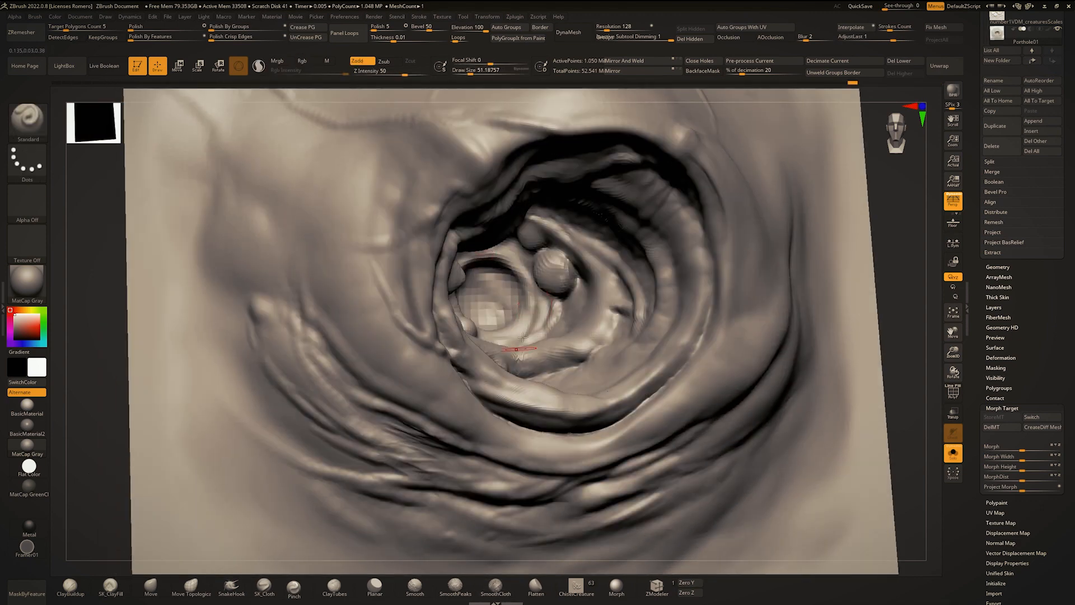
right_drag(629, 316, 598, 348)
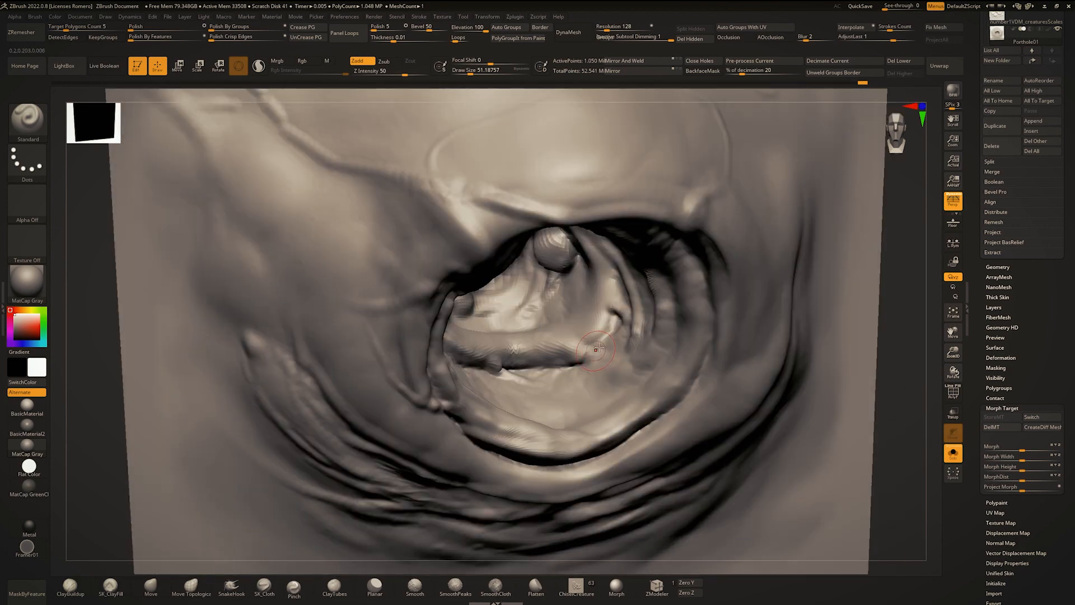
drag(572, 344, 595, 350)
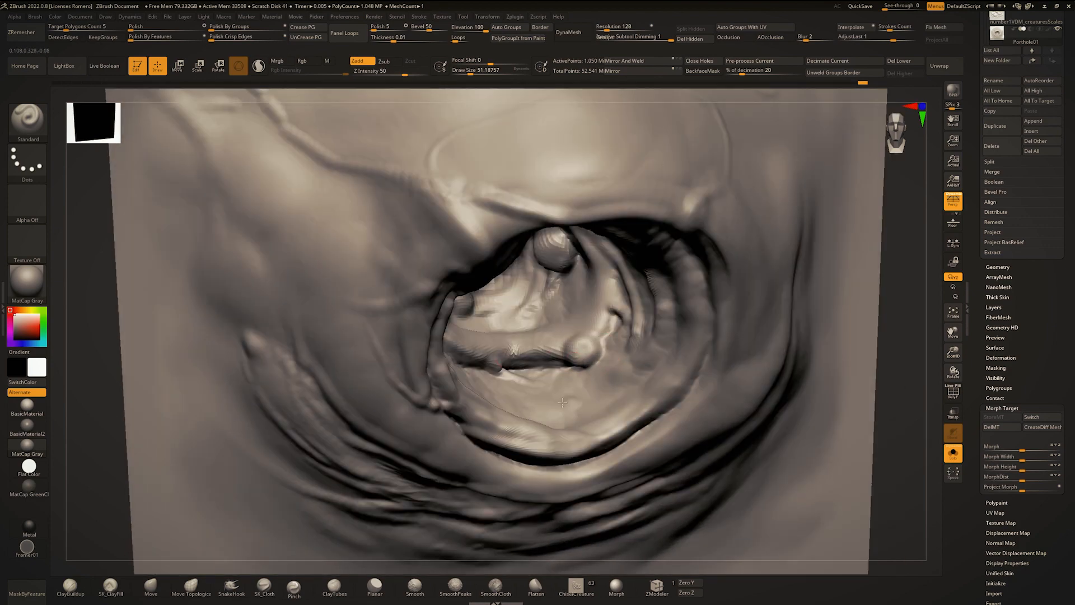
Step: Carve a small recess beneath the new bump on the cavity's lower wall with the Standard brush
mouse_move(562, 402)
ctrl+right_down()
mouse_move(537, 272)
mouse_move(523, 425)
ctrl+right_up()
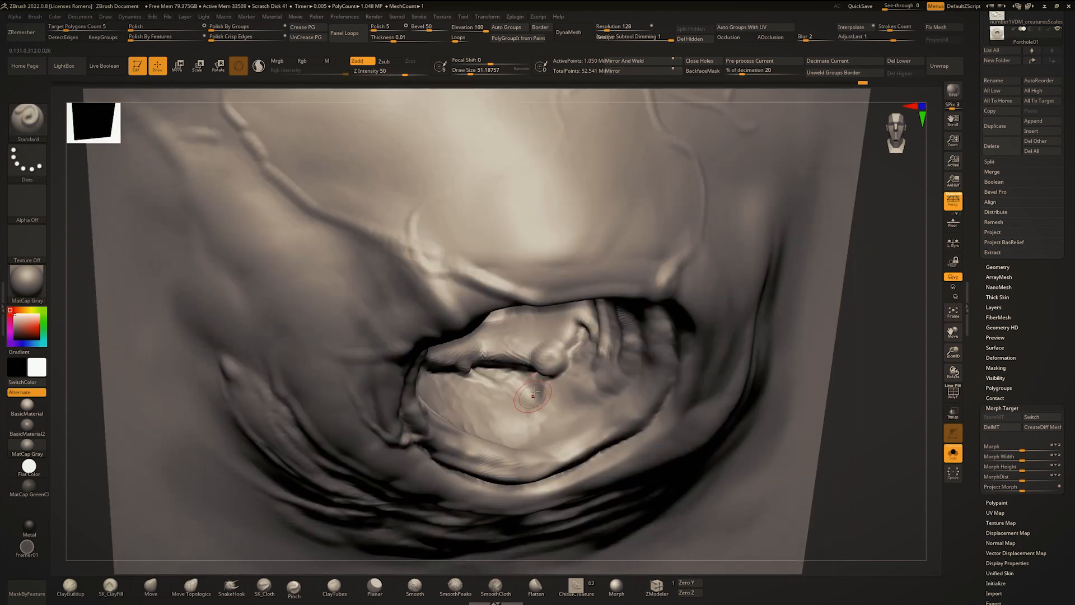
key(b)
key(c)
key(b)
key(b)
key(s)
key(t)
alt+drag(540, 379, 534, 392)
mouse_move(539, 390)
ctrl+right_down()
mouse_move(505, 303)
mouse_move(481, 294)
mouse_move(525, 395)
mouse_move(504, 411)
ctrl+right_up()
Step: Build up the cavity's lower rim with the ClayBuildup brush at a draw size of about 132 and smooth it
key(space)
drag(480, 413, 484, 414)
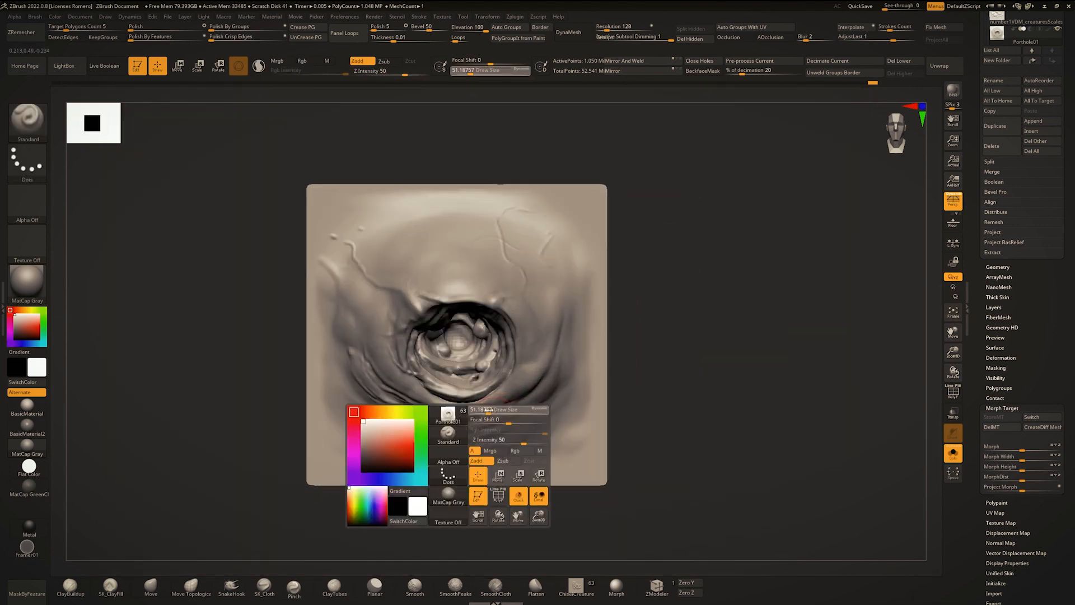
ctrl+right_drag(481, 361, 462, 413)
key(1)
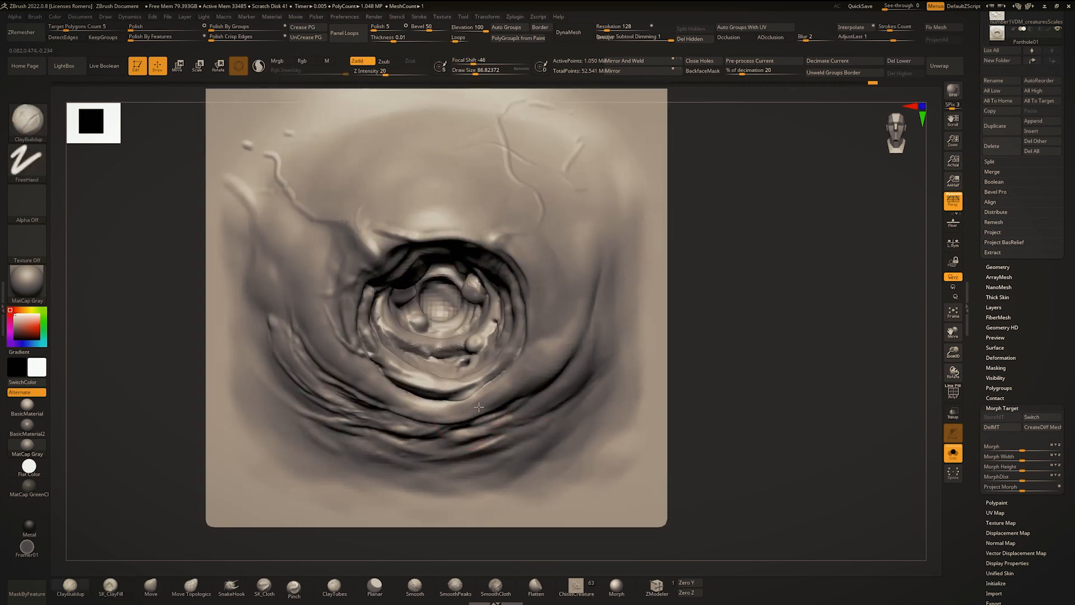
mouse_move(520, 392)
ctrl+right_down()
mouse_move(465, 429)
mouse_move(444, 402)
ctrl+right_up()
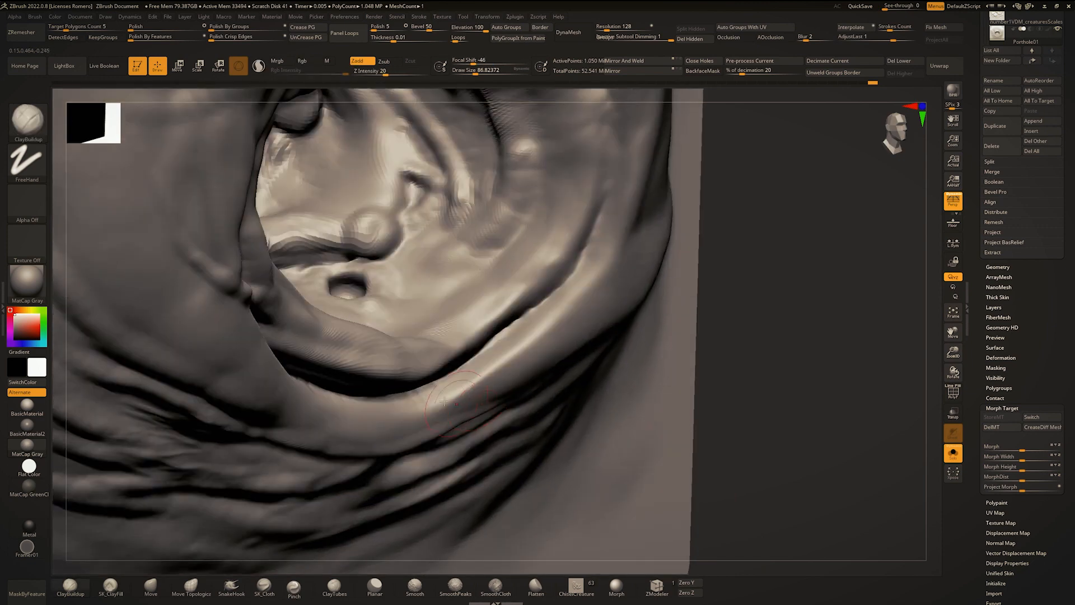
key(space)
drag(444, 402, 450, 403)
drag(474, 381, 442, 389)
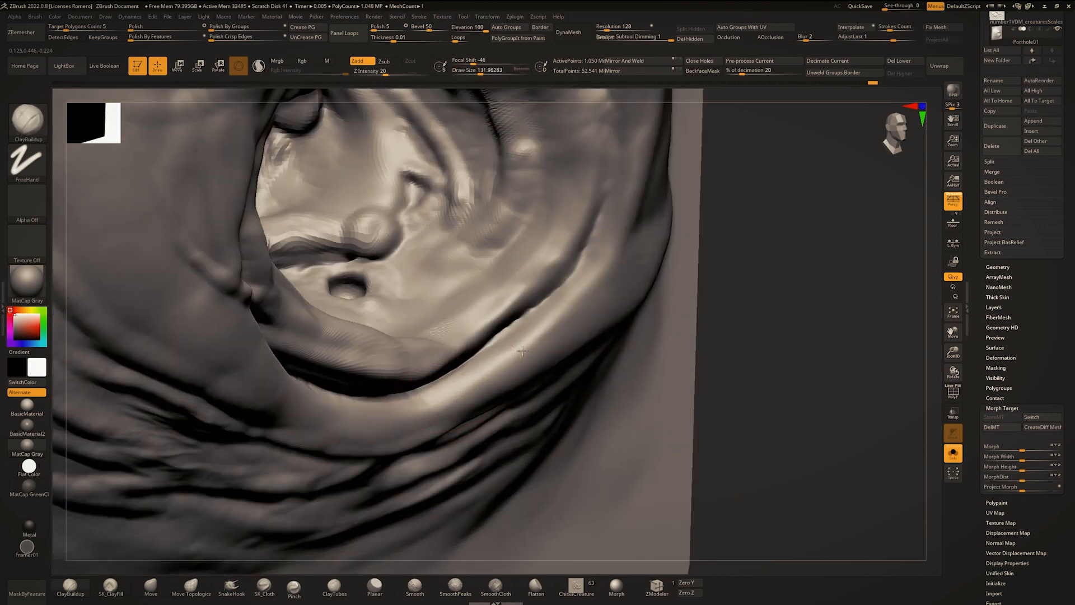
mouse_move(522, 350)
mouse_down()
mouse_move(567, 314)
mouse_move(502, 368)
mouse_up()
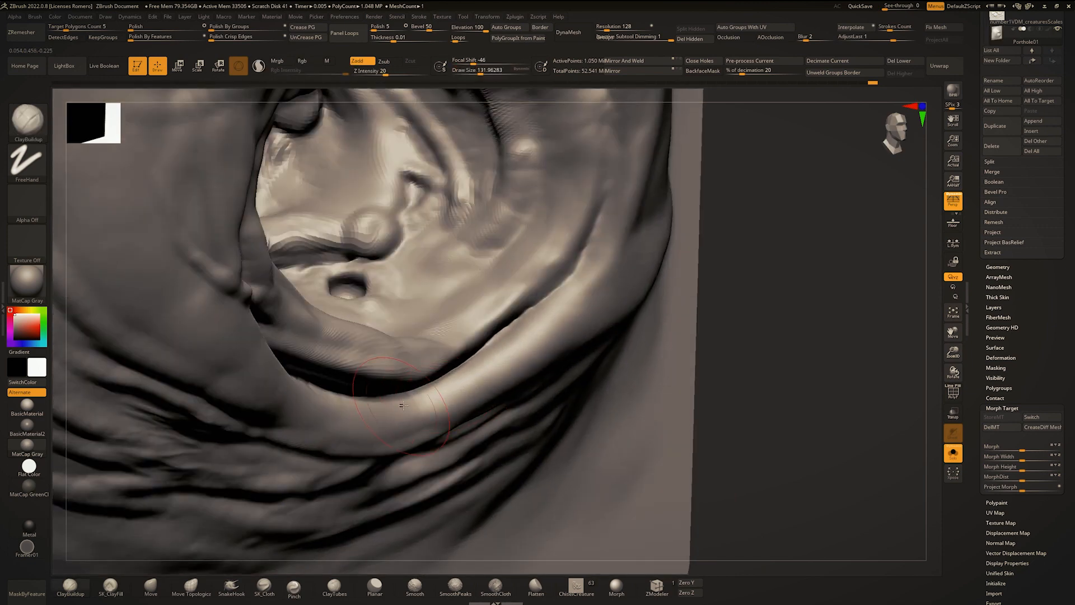
drag(294, 395, 373, 400)
right_drag(382, 383, 407, 411)
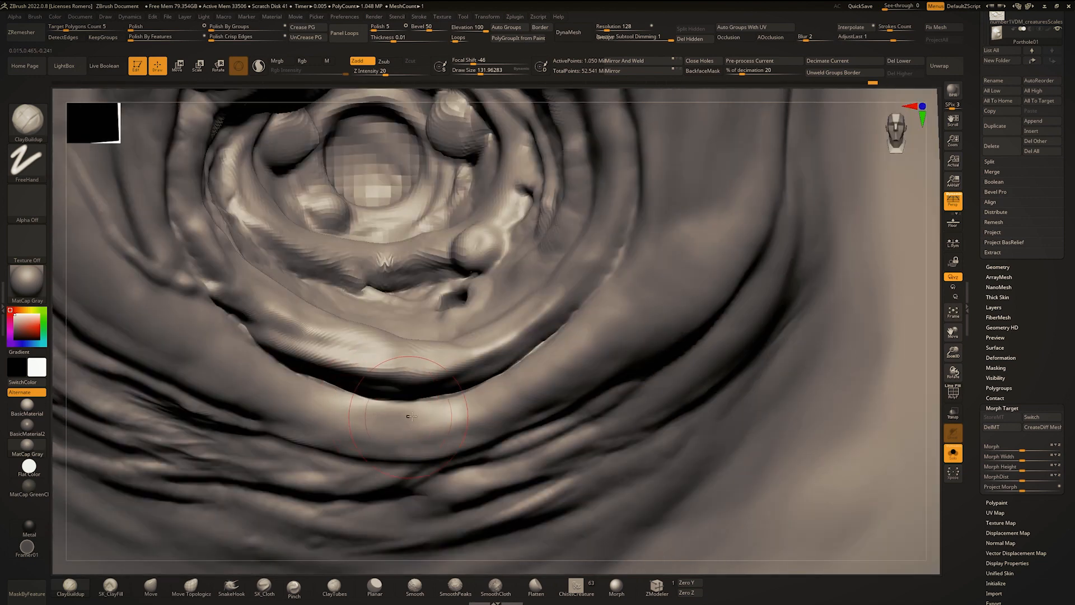
mouse_move(404, 410)
shift+mouse_down()
mouse_move(440, 395)
mouse_move(358, 380)
shift+mouse_up()
Step: Nudge the rim beneath the cavity with the Move brush at a draw size of about 124
key(space)
key(b)
key(i)
key(n)
mouse_move(404, 398)
ctrl+right_down()
mouse_move(415, 352)
mouse_move(446, 353)
mouse_move(469, 335)
mouse_move(448, 360)
ctrl+right_up()
key(b)
key(m)
key(v)
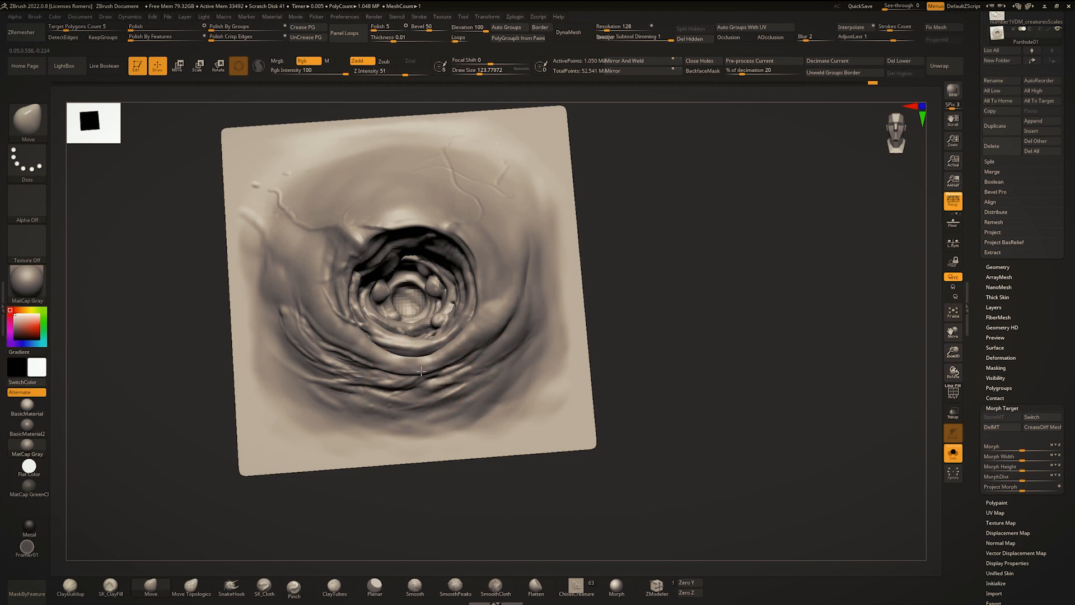
drag(432, 367, 432, 364)
Step: Carve a groove along the left part of the cavity's lower inner lip with the DamStandard brush at a draw size of about 56
mouse_move(432, 364)
ctrl+right_down()
mouse_move(436, 352)
mouse_move(440, 374)
mouse_move(425, 390)
ctrl+right_up()
key(b)
key(d)
key(s)
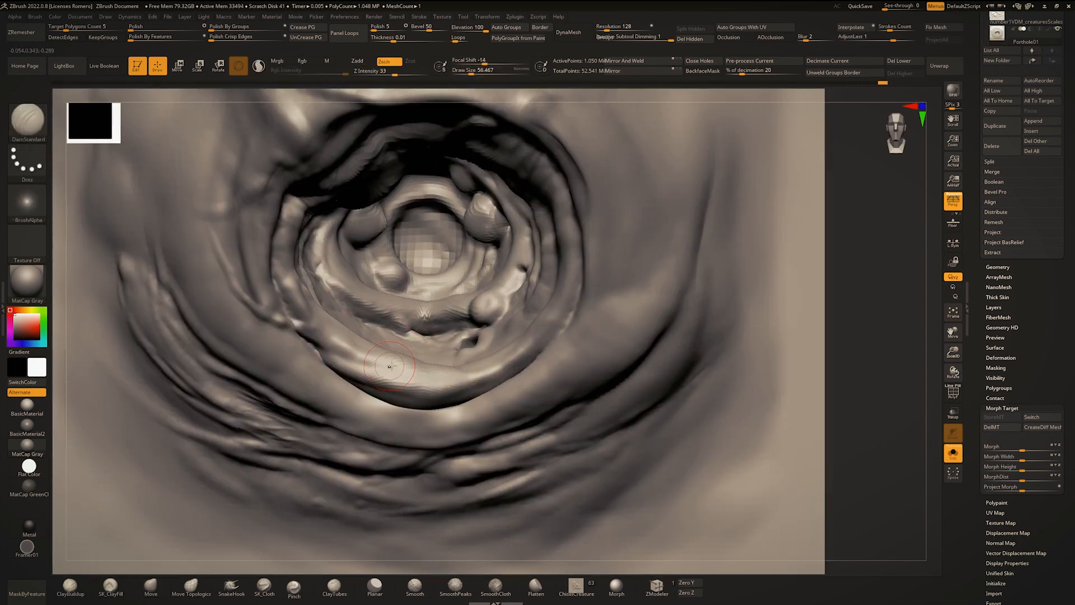
drag(316, 351, 266, 304)
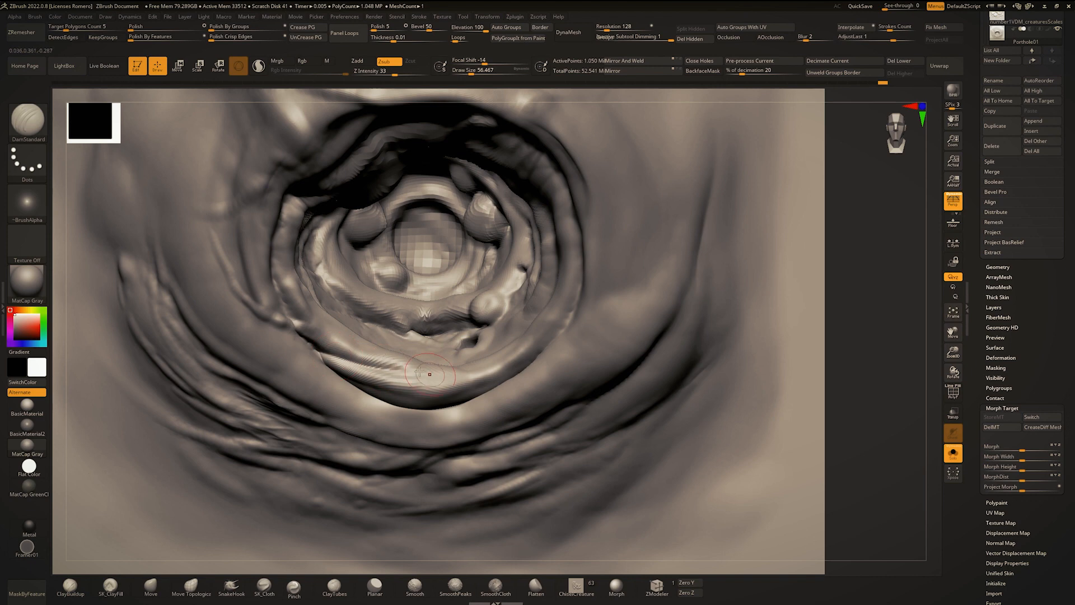
Step: Refine the lower lip's groove with the Standard brush at a draw size of about 44 and smooth its left end
key(b)
key(s)
key(t)
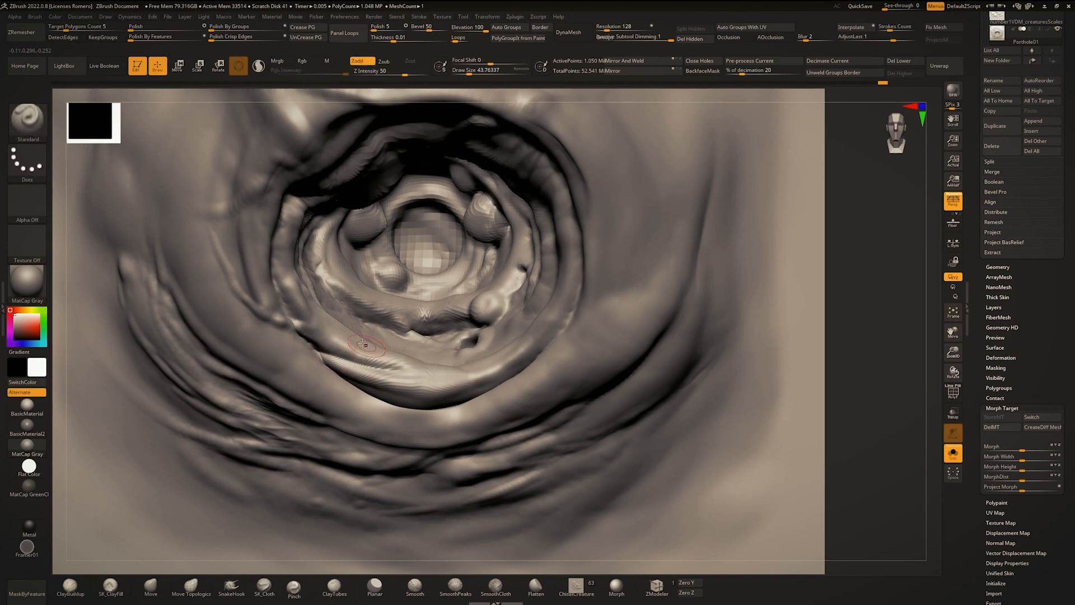
key(shift)
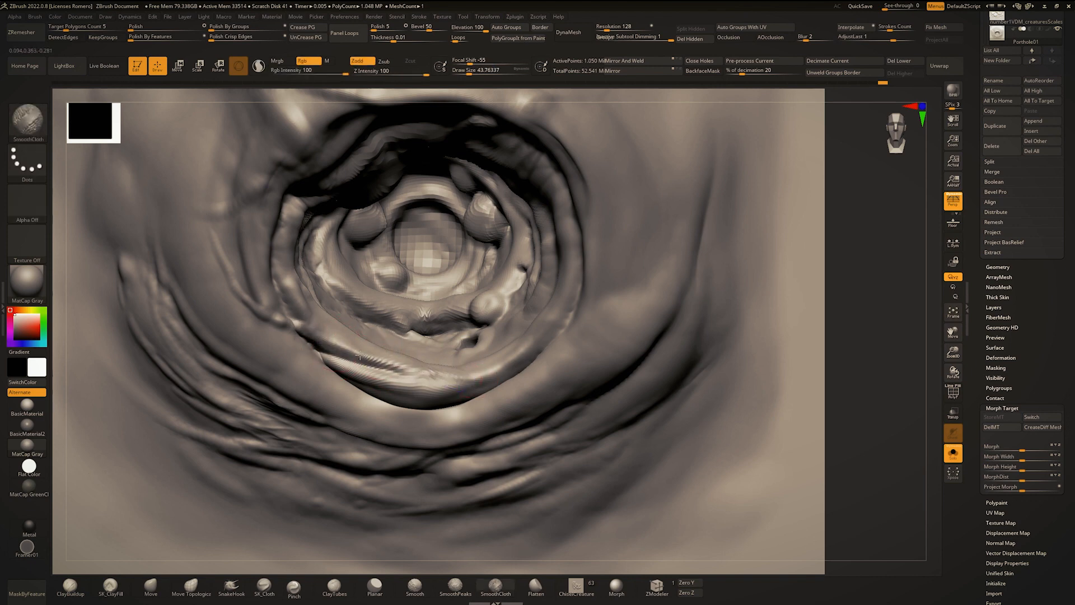
shift+drag(359, 355, 321, 338)
Step: Build up the cavity's left inner wall with the ClayBuildup brush at draw sizes of about 65 and 83
key(b)
key(c)
key(b)
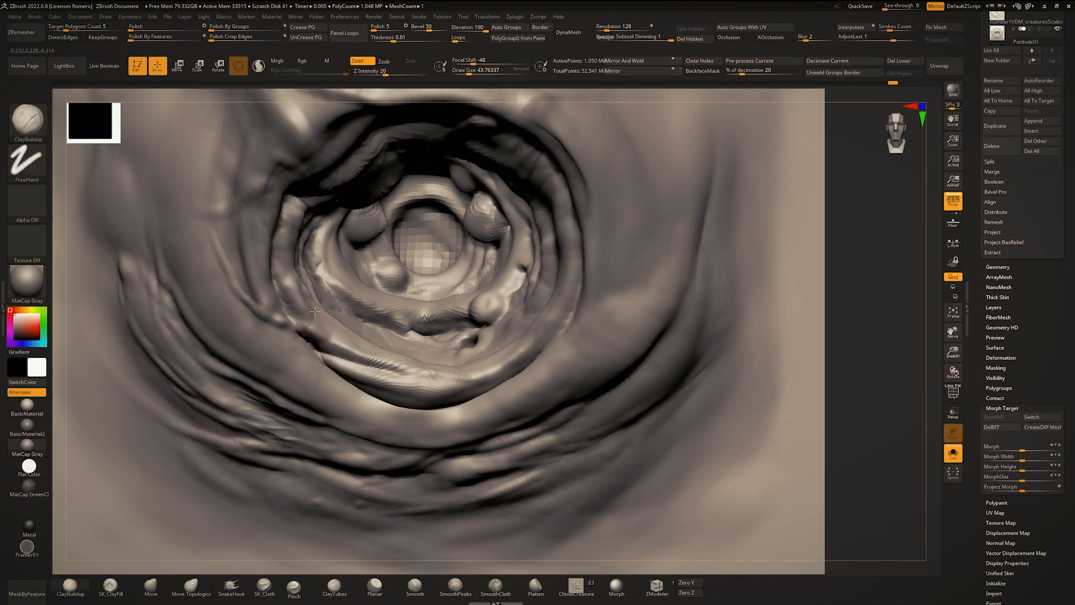
ctrl+right_drag(323, 310, 314, 333)
key(space)
drag(306, 333, 316, 333)
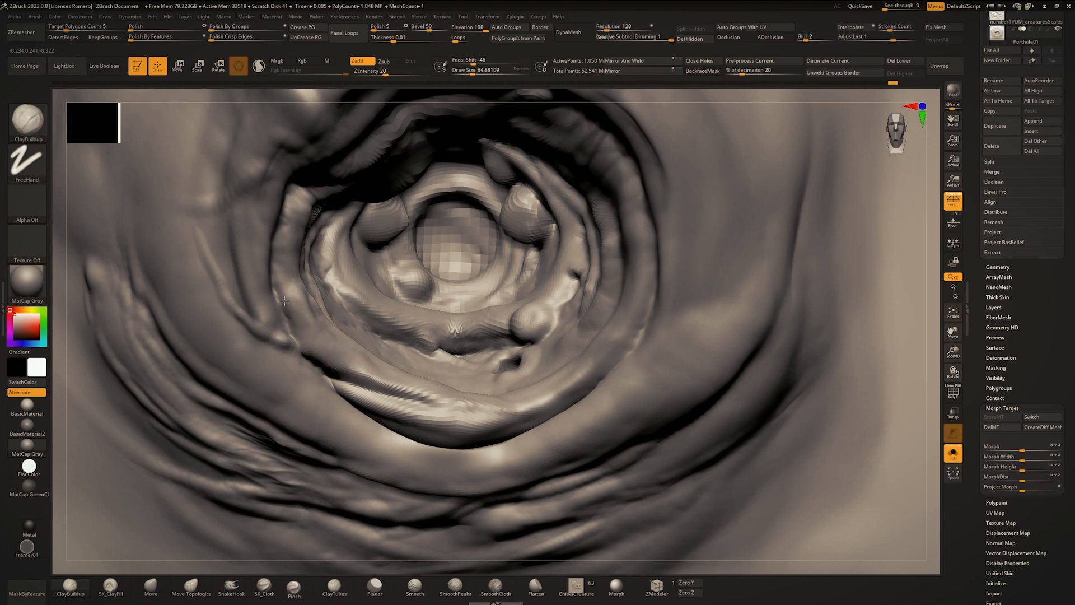
mouse_move(285, 300)
mouse_down()
mouse_move(287, 271)
mouse_move(294, 295)
mouse_up()
right_drag(302, 291, 267, 271)
key(space)
mouse_move(267, 272)
mouse_down()
mouse_move(278, 272)
mouse_move(263, 293)
mouse_up()
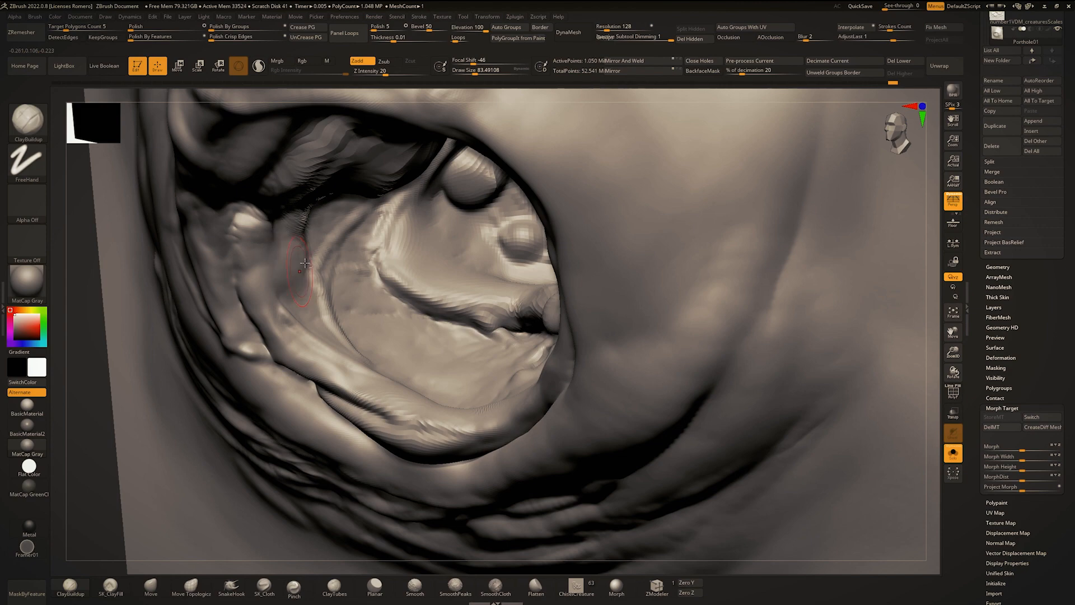
Step: Carve creases around the bump on the cavity's left wall with the DamStandard brush, reducing the draw size to about 77
mouse_move(305, 264)
right_down()
mouse_move(343, 270)
mouse_move(334, 291)
mouse_move(229, 331)
right_up()
key(space)
key(b)
key(d)
key(s)
mouse_move(228, 331)
mouse_down()
mouse_move(244, 332)
mouse_move(230, 346)
mouse_up()
key(space)
right_drag(302, 296, 251, 293)
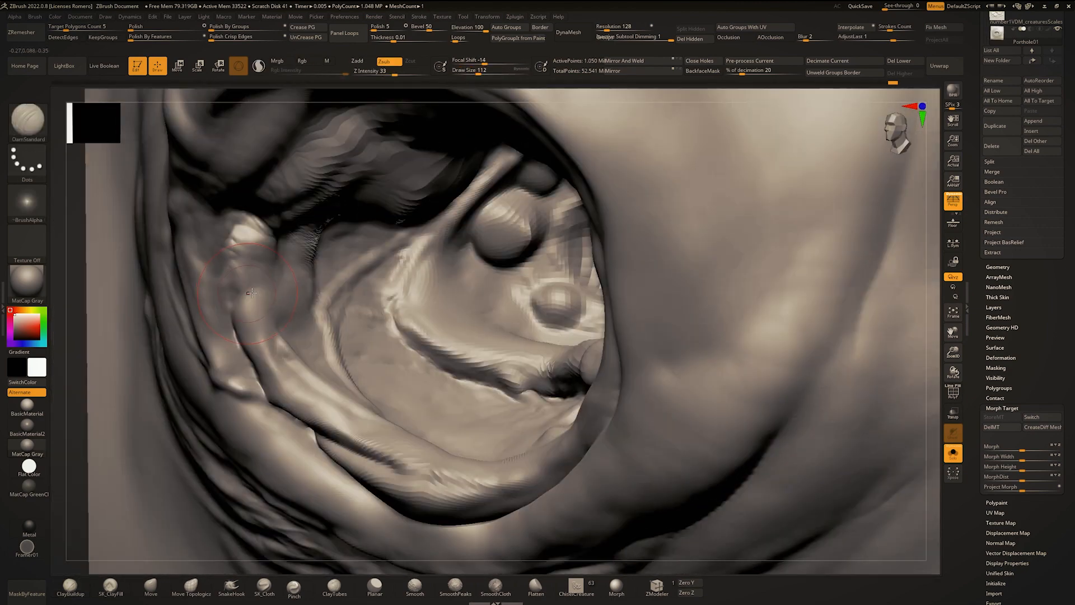
key(space)
drag(245, 303, 239, 304)
mouse_move(275, 269)
right_down()
mouse_move(331, 280)
mouse_move(258, 286)
right_up()
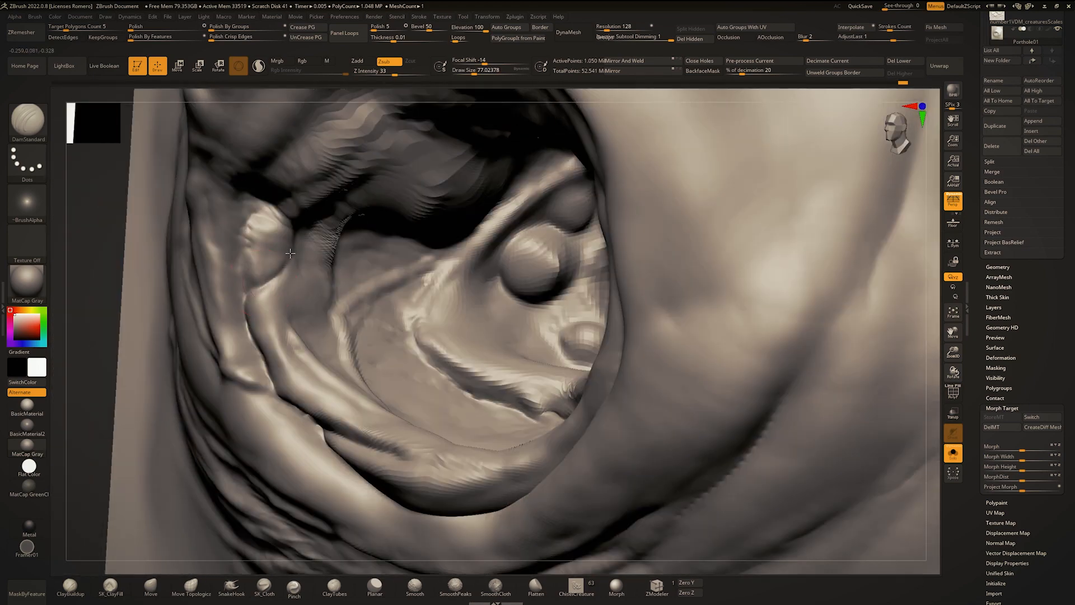
Step: Add volume to the bump on the cavity's left wall with the ClayBuildup brush at a draw size of about 77
key(b)
key(c)
key(b)
drag(264, 242, 255, 275)
Step: Face the finished plane from the front and save the tool as a ZTool file
right_drag(264, 263, 336, 262)
mouse_move(336, 262)
ctrl+right_down()
mouse_move(309, 261)
mouse_move(313, 283)
mouse_move(214, 299)
mouse_move(245, 308)
mouse_move(242, 287)
mouse_move(690, 289)
ctrl+right_up()
mouse_move(690, 289)
shift+right_down()
mouse_move(710, 284)
mouse_move(720, 321)
mouse_move(682, 327)
shift+right_up()
drag(1072, 202, 1069, 354)
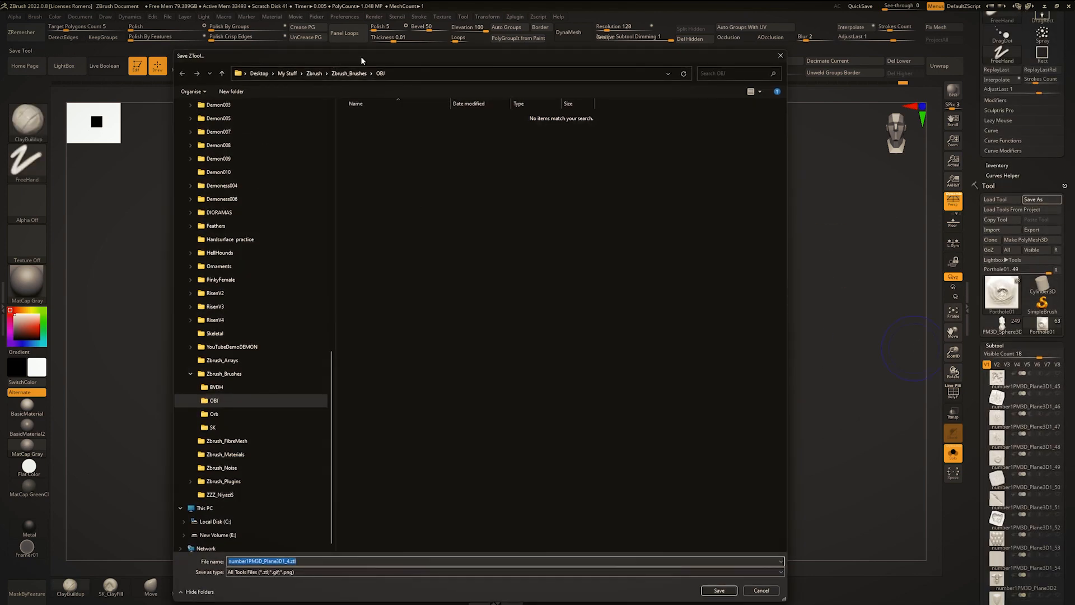
drag(362, 60, 251, 79)
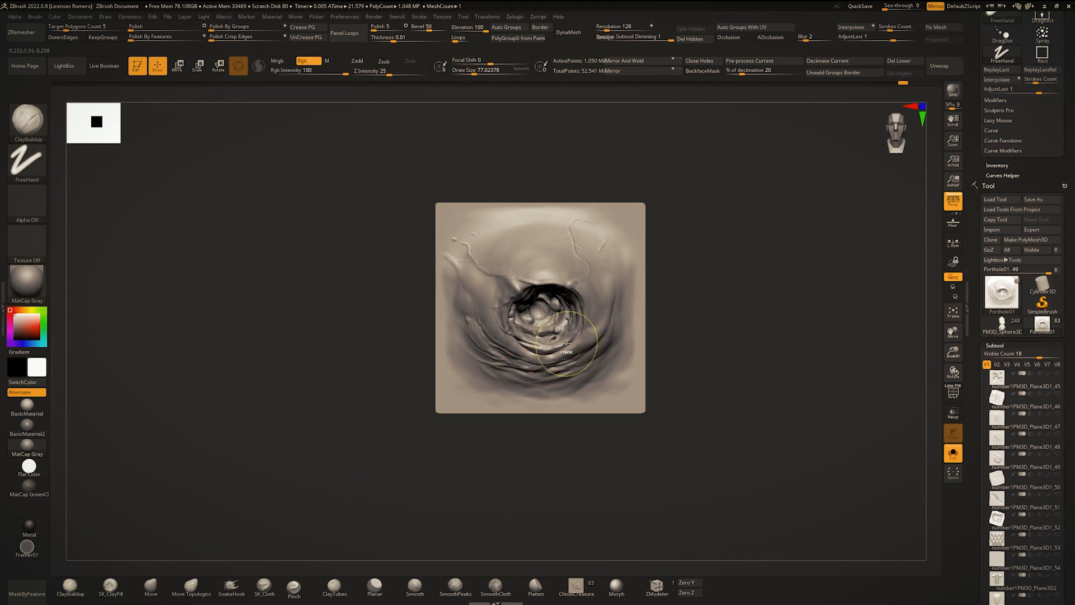
Step: Select the ChiselCreature brush, turn off perspective and orient the view straight onto the sculpted plane
mouse_move(394, 278)
mouse_down()
mouse_move(324, 269)
mouse_move(661, 333)
mouse_up()
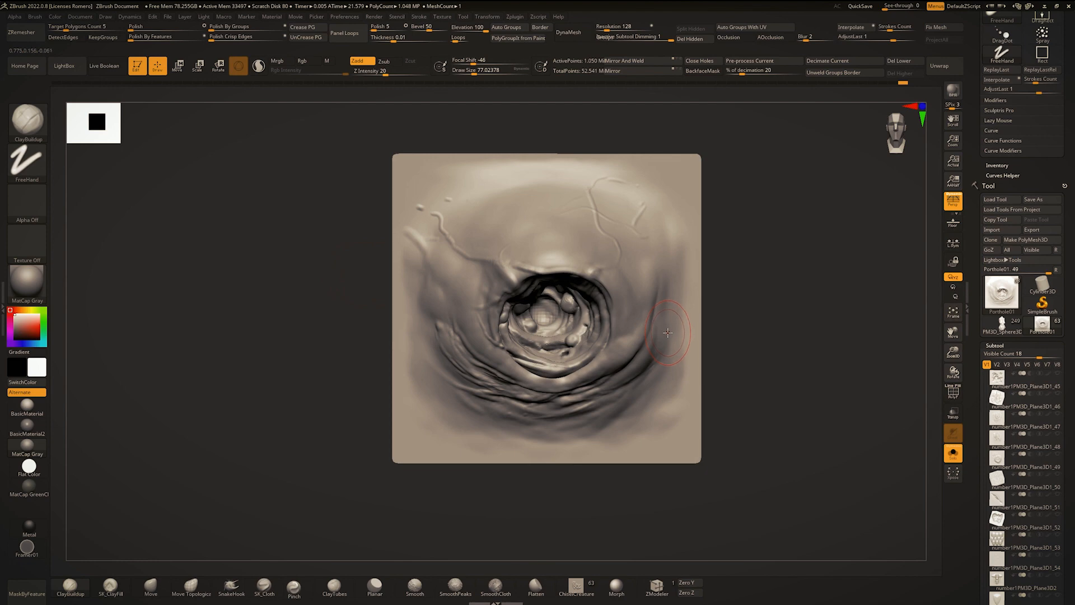
click(576, 586)
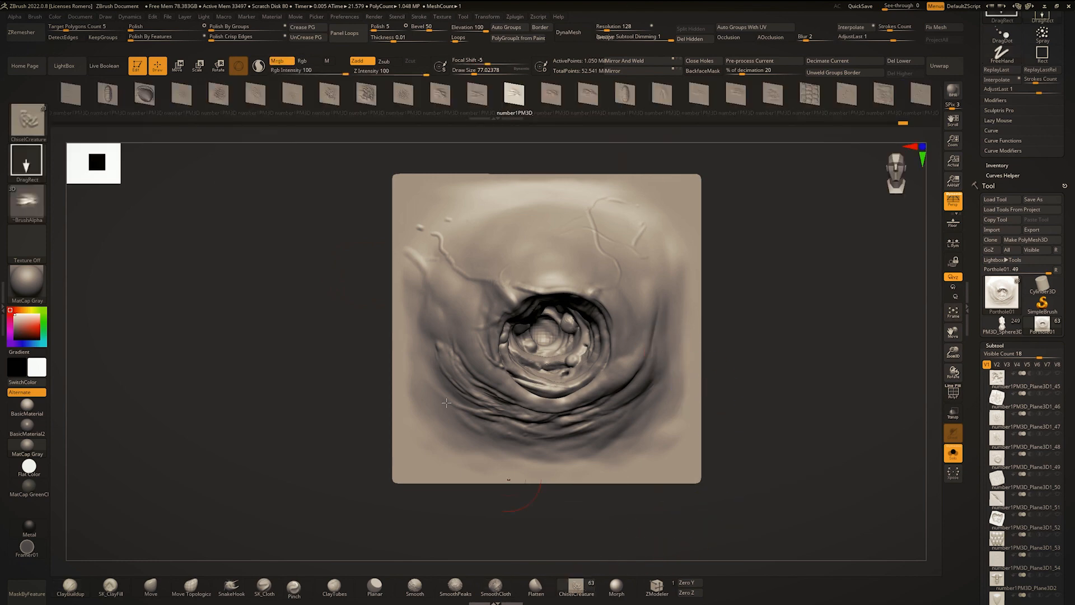
click(27, 119)
mouse_move(654, 321)
right_down()
mouse_move(753, 322)
mouse_move(644, 319)
right_up()
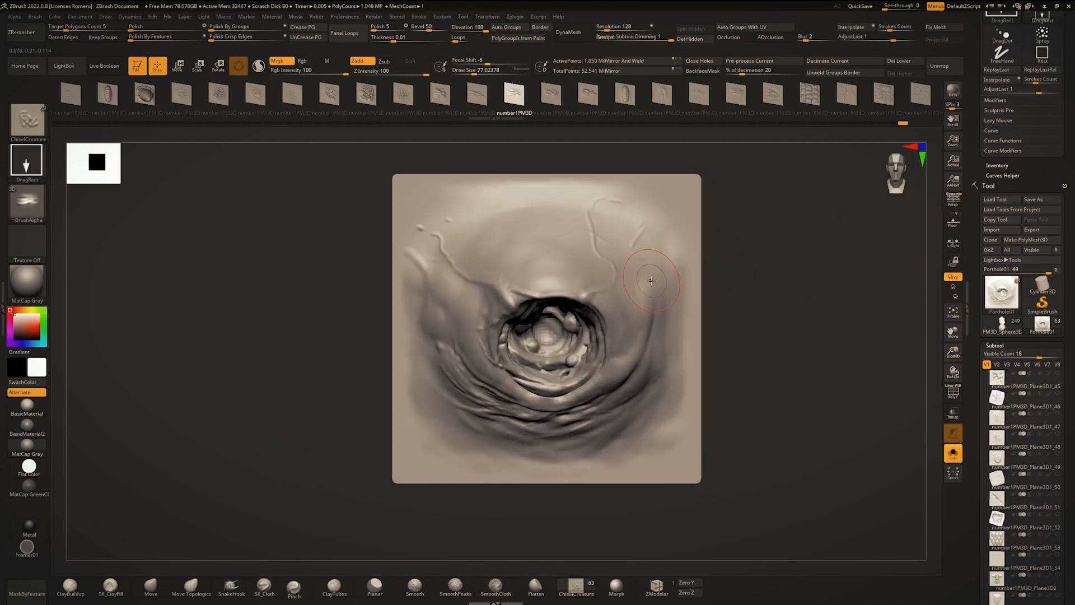
key(ctrl+3)
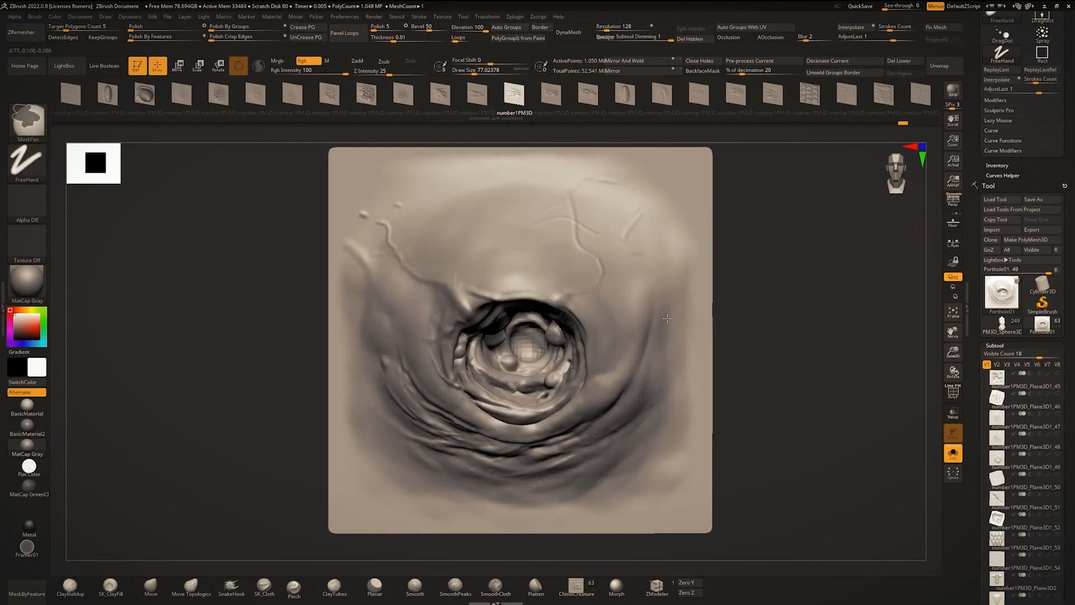
ctrl+right_drag(670, 288, 632, 304)
mouse_move(728, 326)
shift+mouse_down()
mouse_move(559, 336)
mouse_move(650, 330)
shift+mouse_up()
right_drag(651, 330, 591, 325)
mouse_move(610, 379)
right_down()
mouse_move(640, 309)
mouse_move(651, 348)
mouse_move(746, 362)
mouse_move(706, 357)
mouse_move(680, 338)
mouse_move(593, 361)
mouse_move(592, 334)
mouse_move(558, 337)
right_up()
mouse_move(559, 337)
ctrl+right_down()
mouse_move(562, 358)
mouse_move(552, 335)
ctrl+right_up()
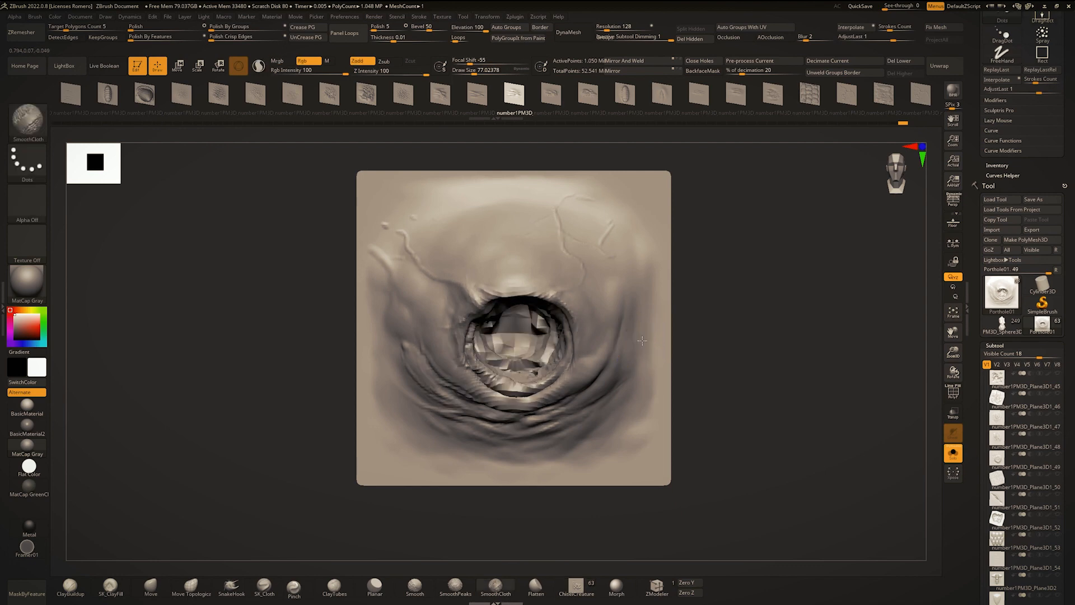
alt+right_drag(641, 339, 649, 346)
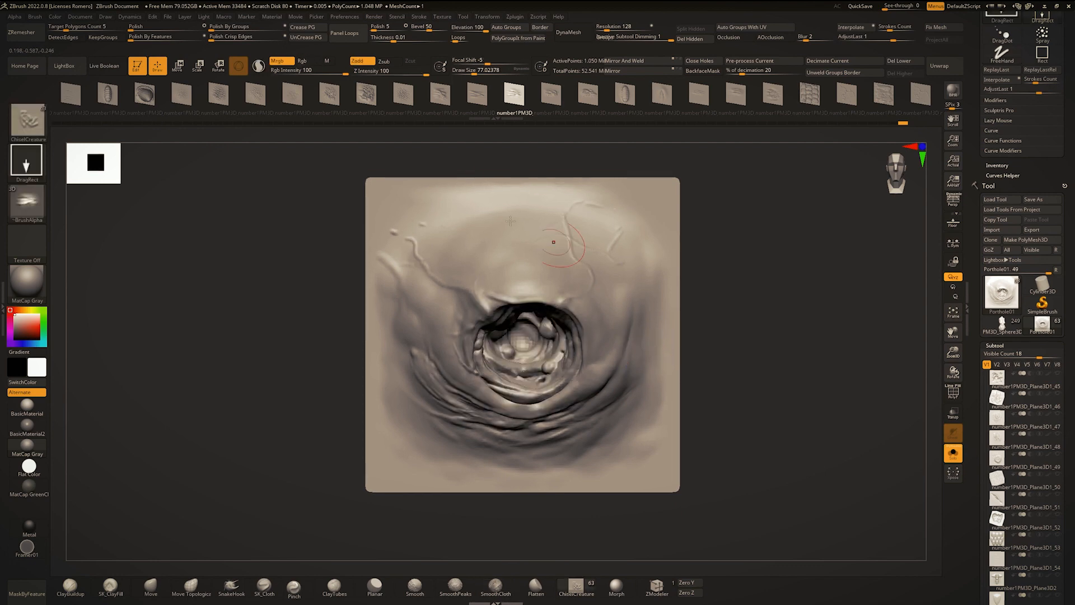
Step: Rebuild the ChiselCreature multi-alpha brush from the tool's subtools and inspect its current alpha
click(35, 16)
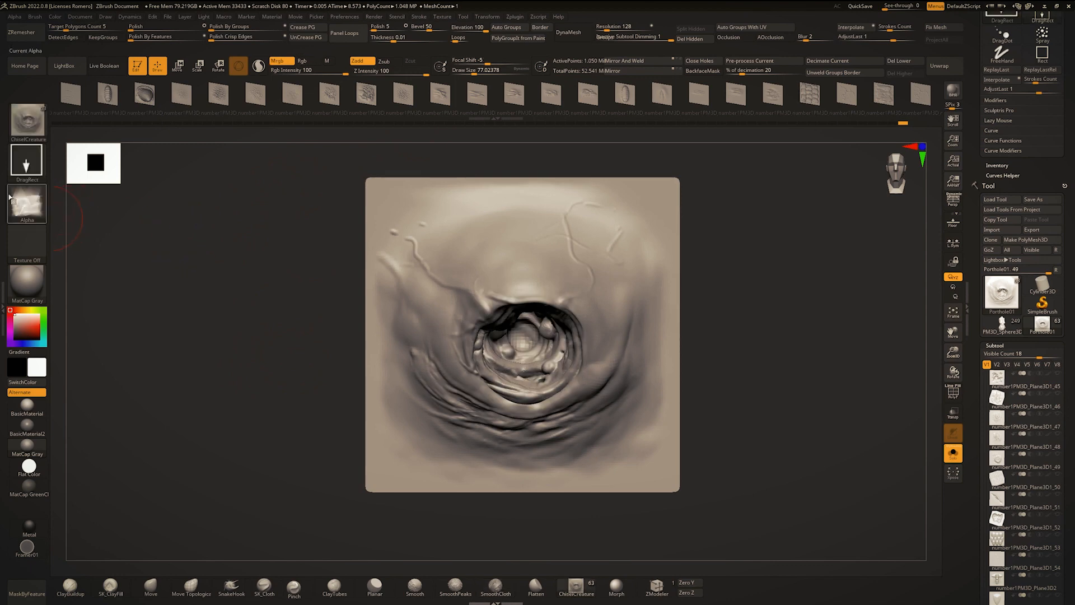
mouse_move(16, 197)
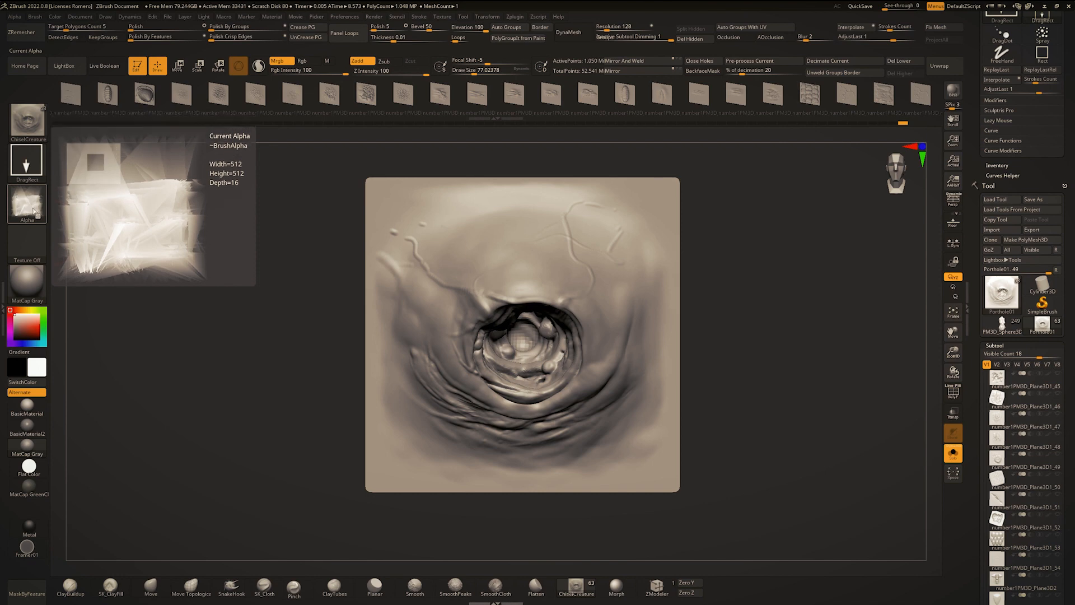
Step: Delete the spiky SKINDETAILS001 subtool at the start of the subtool list
drag(1073, 452, 1073, 418)
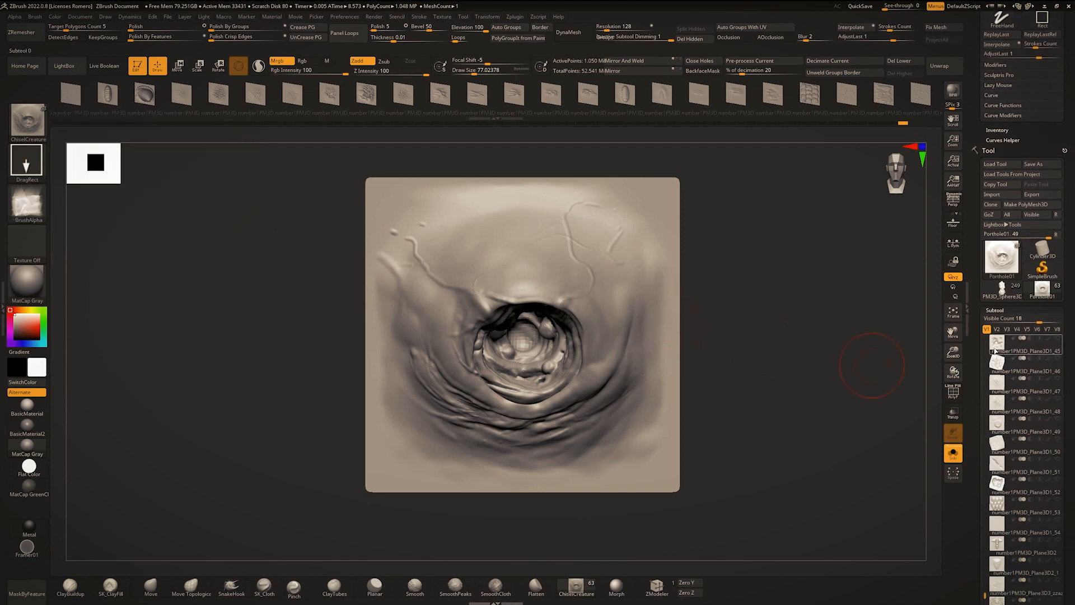
click(986, 339)
click(1000, 344)
mouse_move(832, 330)
mouse_down()
mouse_move(622, 319)
mouse_move(650, 320)
mouse_up()
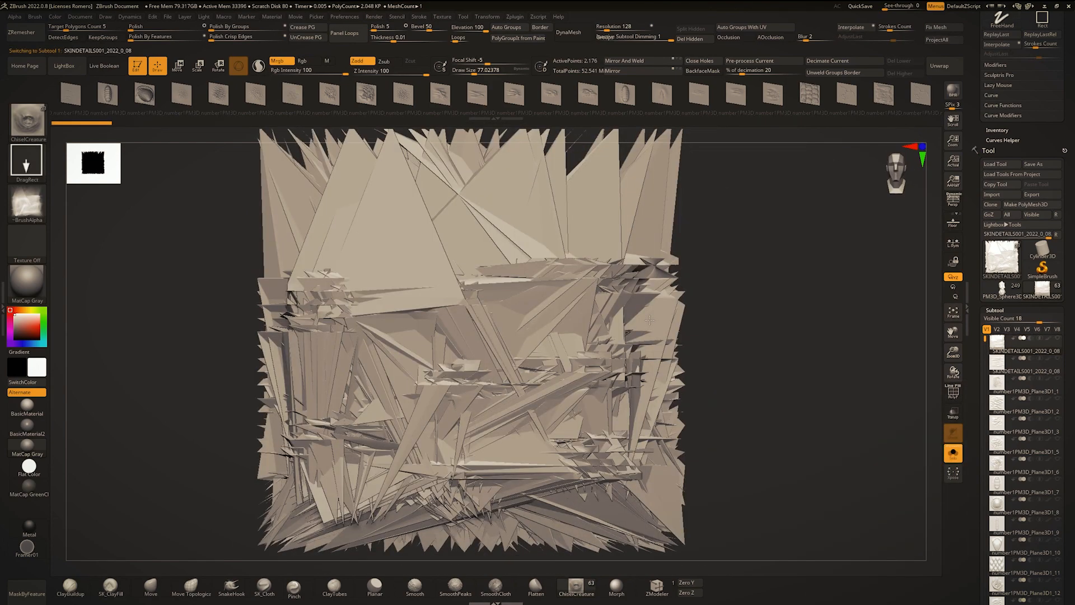
drag(1074, 415, 1074, 335)
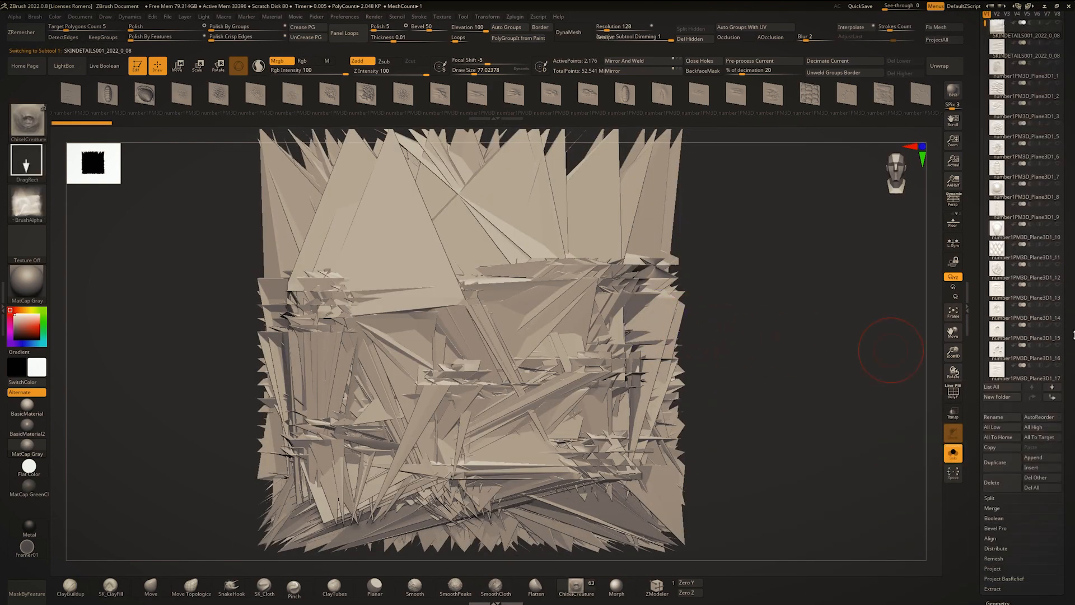
click(1010, 483)
click(925, 500)
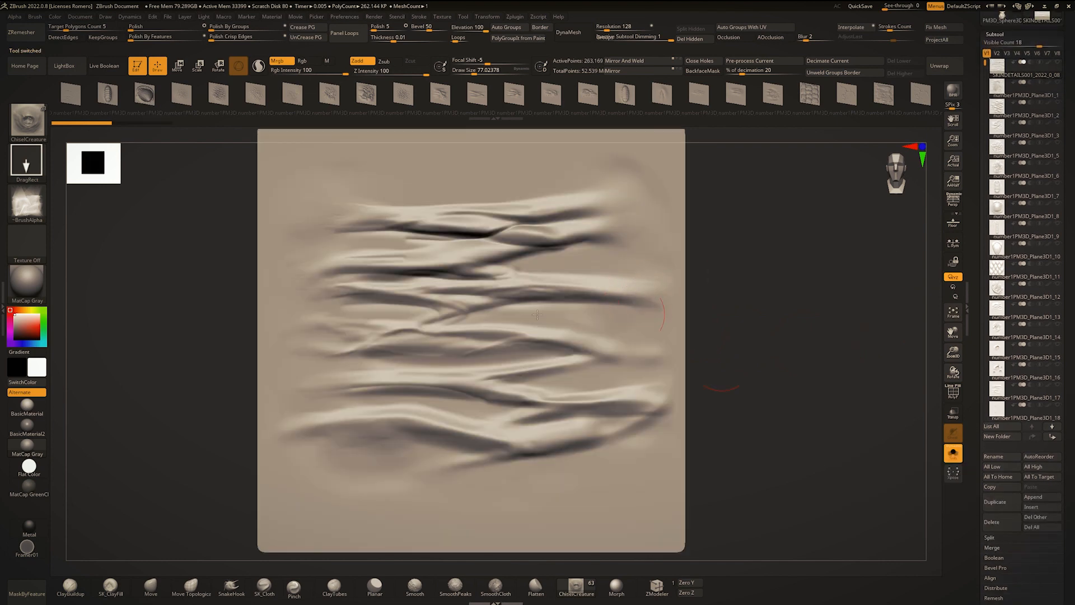
Step: Check the brush's alpha collection for the Porthole01 entry
key(m)
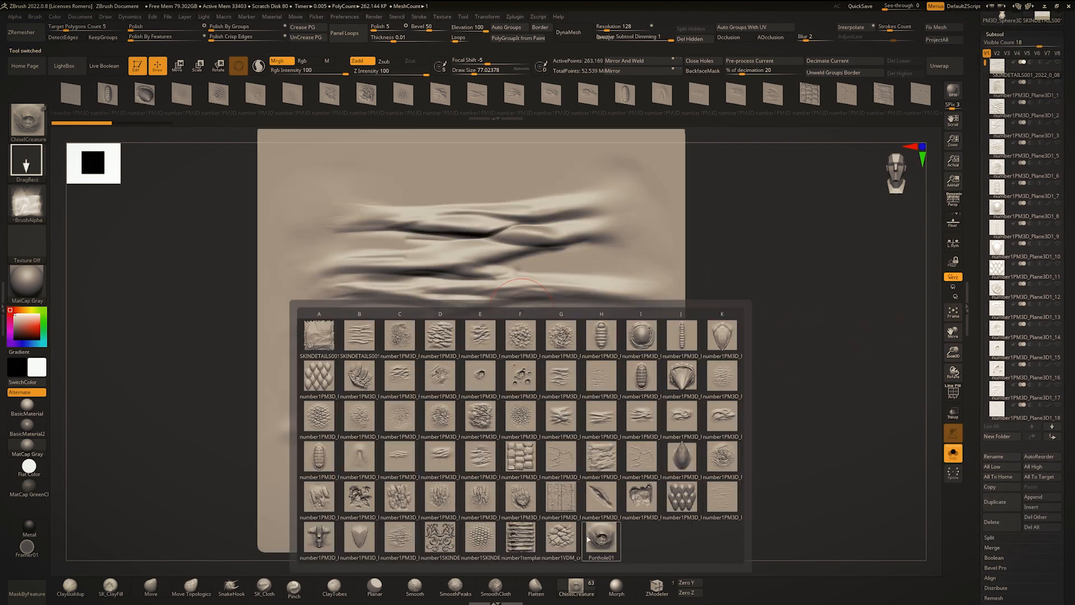
mouse_move(602, 541)
mouse_move(715, 293)
right_down()
mouse_move(687, 243)
mouse_move(677, 275)
mouse_move(652, 296)
right_up()
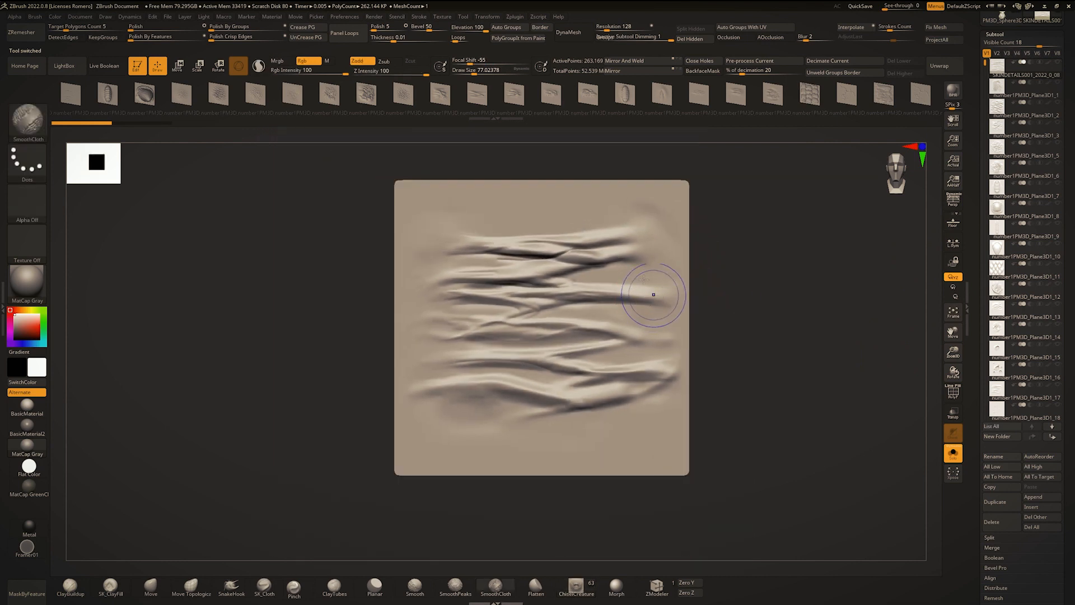
Step: Try stamping a wrinkle alpha diagonally across the skin-fold plane and undo the stamp
click(479, 96)
mouse_move(480, 318)
mouse_down()
mouse_move(493, 383)
mouse_move(535, 417)
mouse_up()
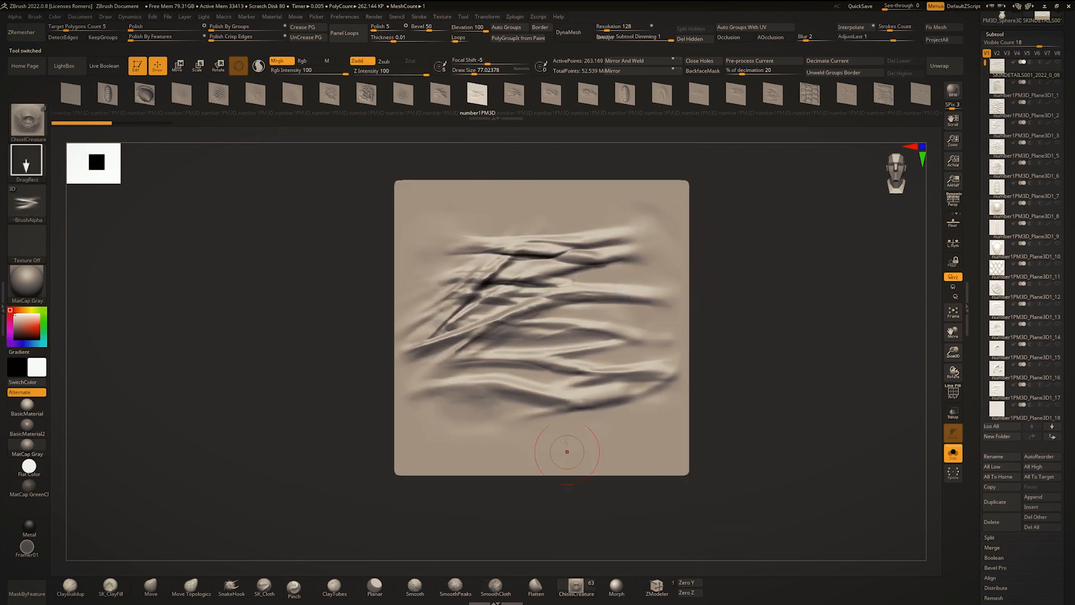
key(ctrl+z)
Step: Try stamping the Porthole01 alpha over the upper folds of the skin-fold plane and undo the stamp
alt+right_drag(551, 385, 474, 365)
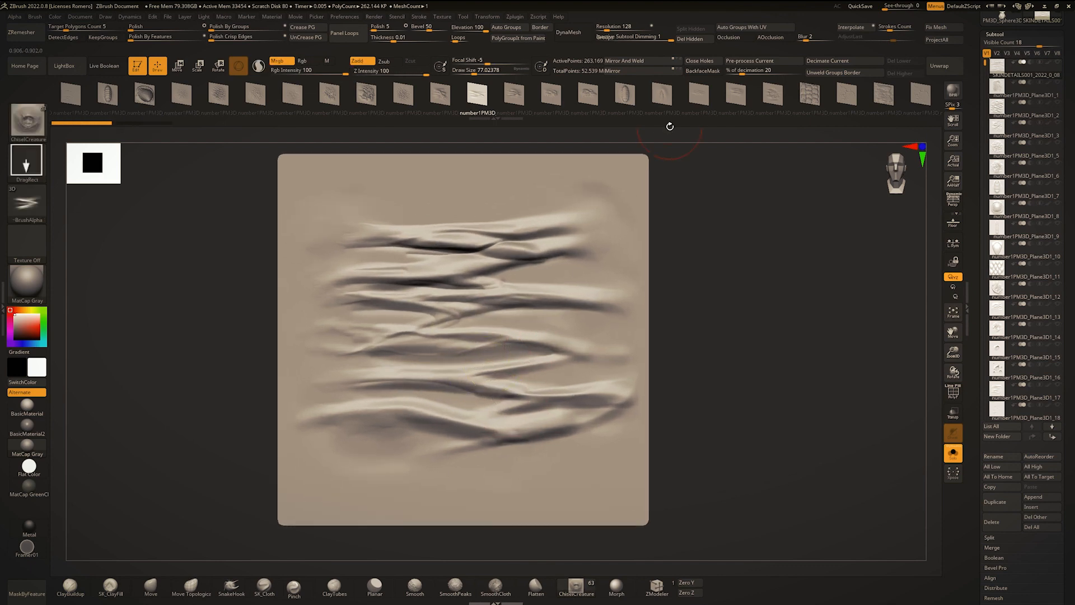
drag(735, 100, 545, 99)
drag(784, 102, 639, 103)
drag(820, 104, 398, 101)
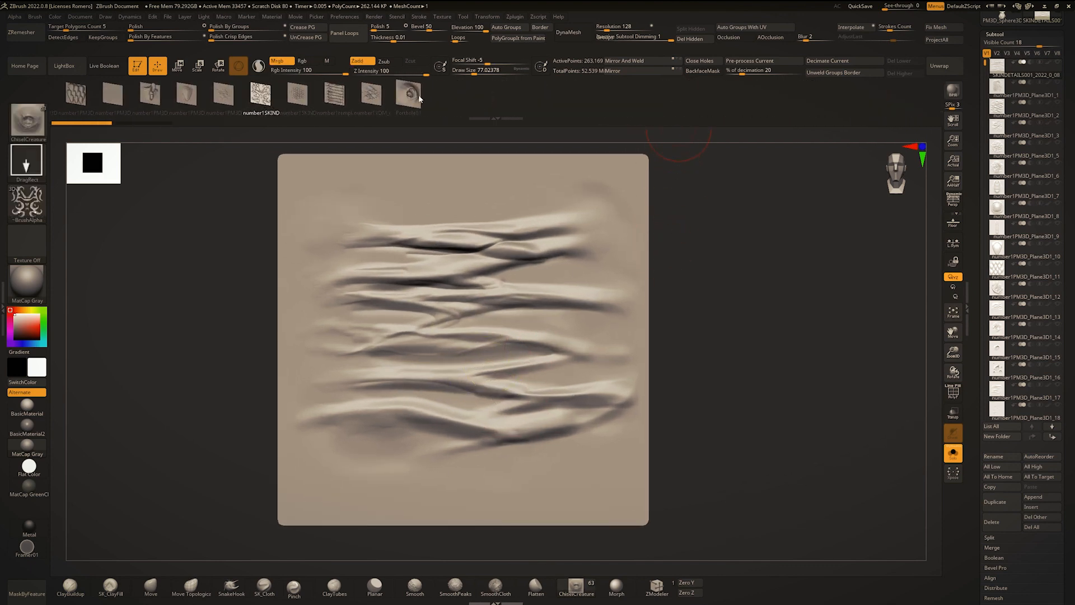
click(420, 99)
drag(396, 271, 531, 285)
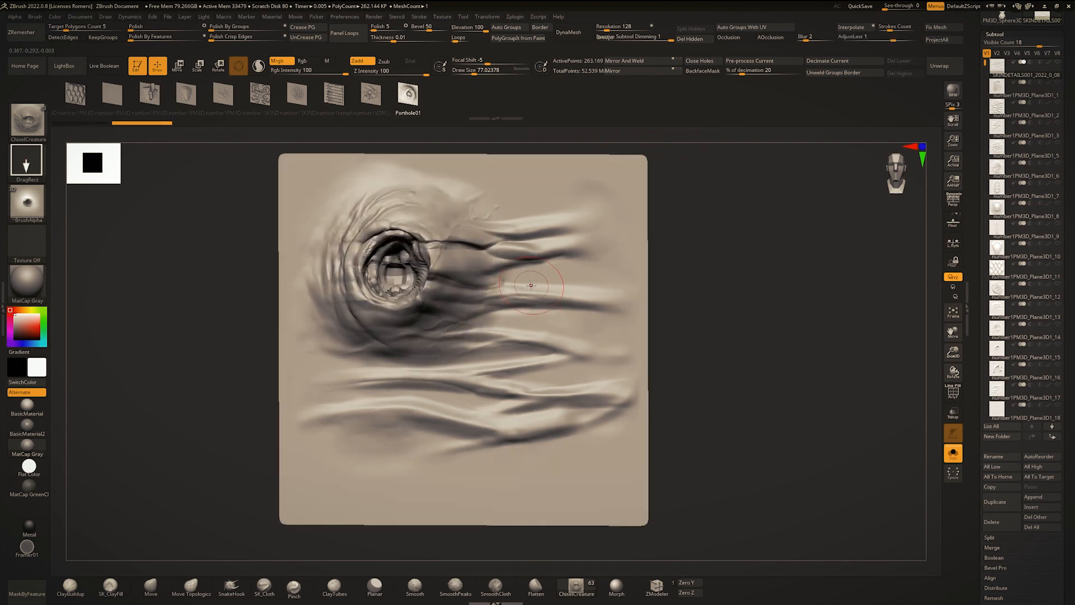
right_drag(531, 285, 532, 296)
key(ctrl+z)
Step: Make a test stamp of Porthole01 lower down the skin-fold plane and examine its depth and detail up close
drag(419, 374, 397, 251)
ctrl+right_drag(429, 332, 479, 329)
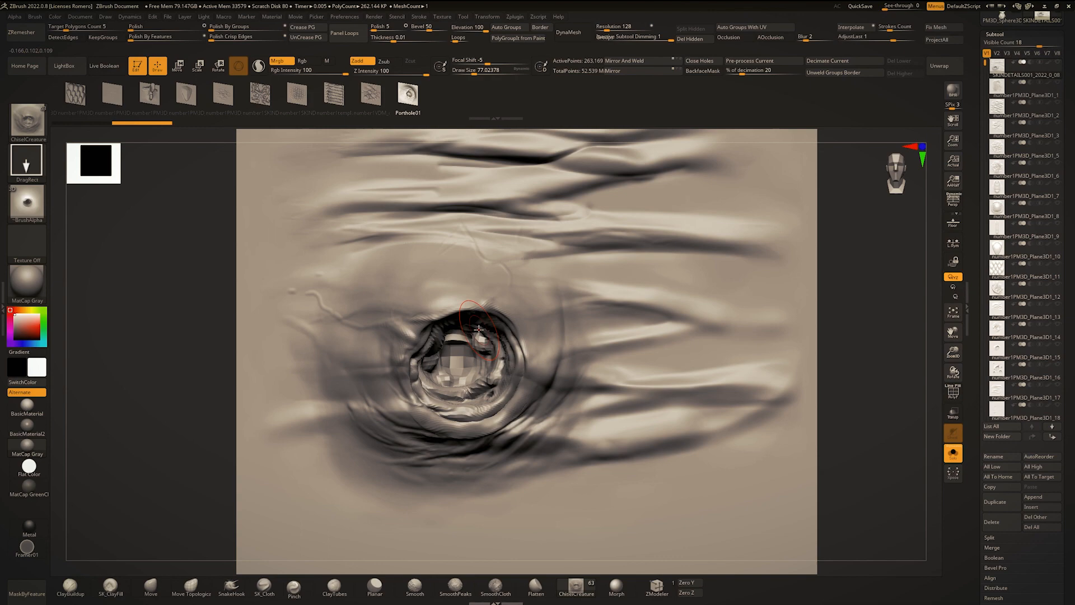
ctrl+right_drag(383, 271, 509, 390)
key(f)
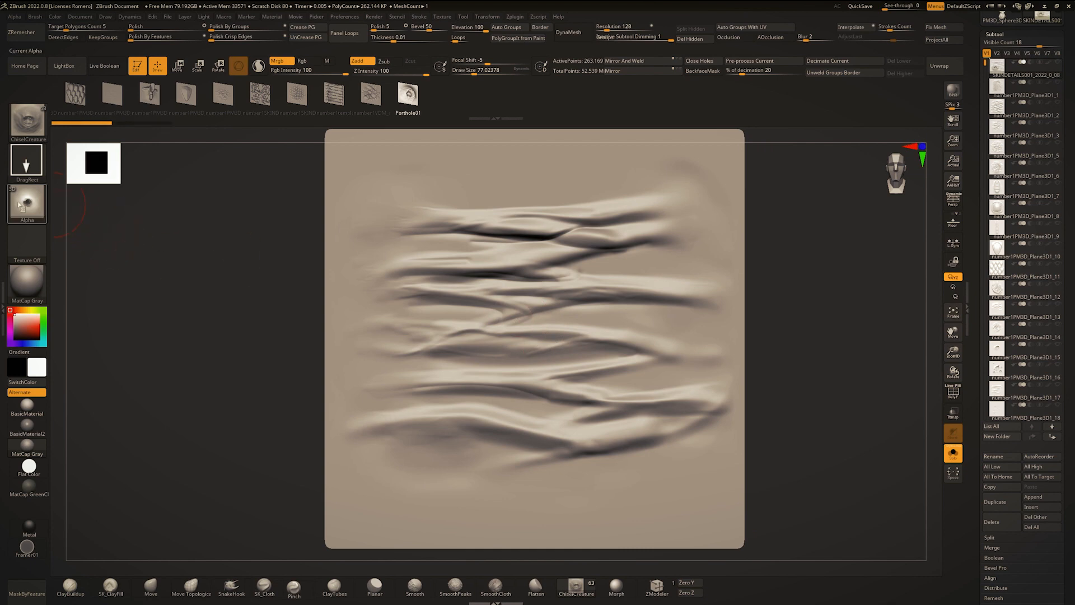
Step: Try stamping the SKINDETAILS alpha at the middle of the skin-fold plane and undo the stamp
key(Left)
key(Left)
key(Left)
key(Left)
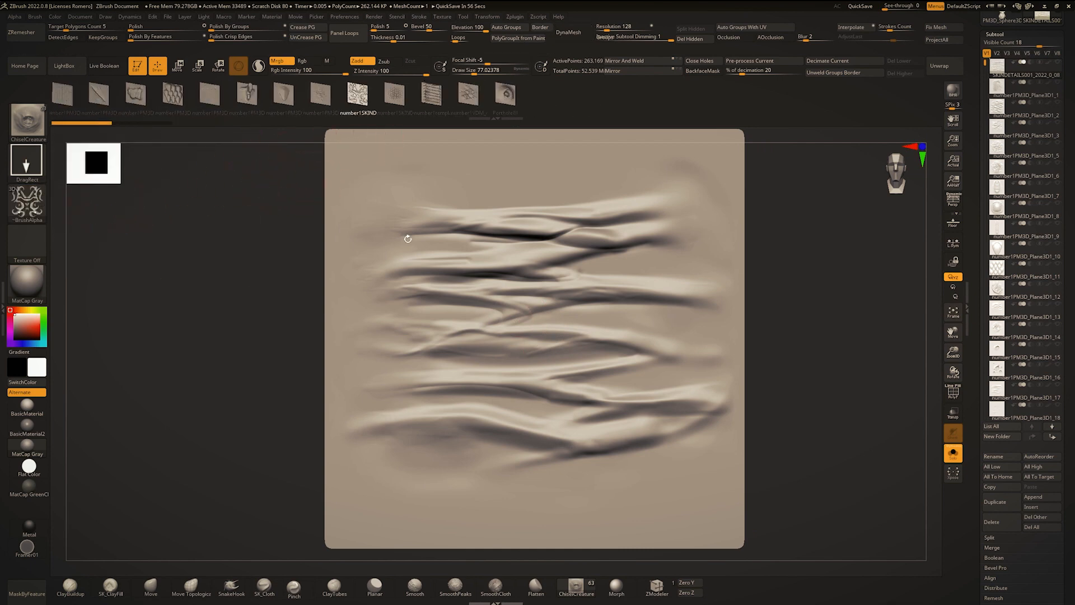
alt+right_drag(614, 302, 586, 308)
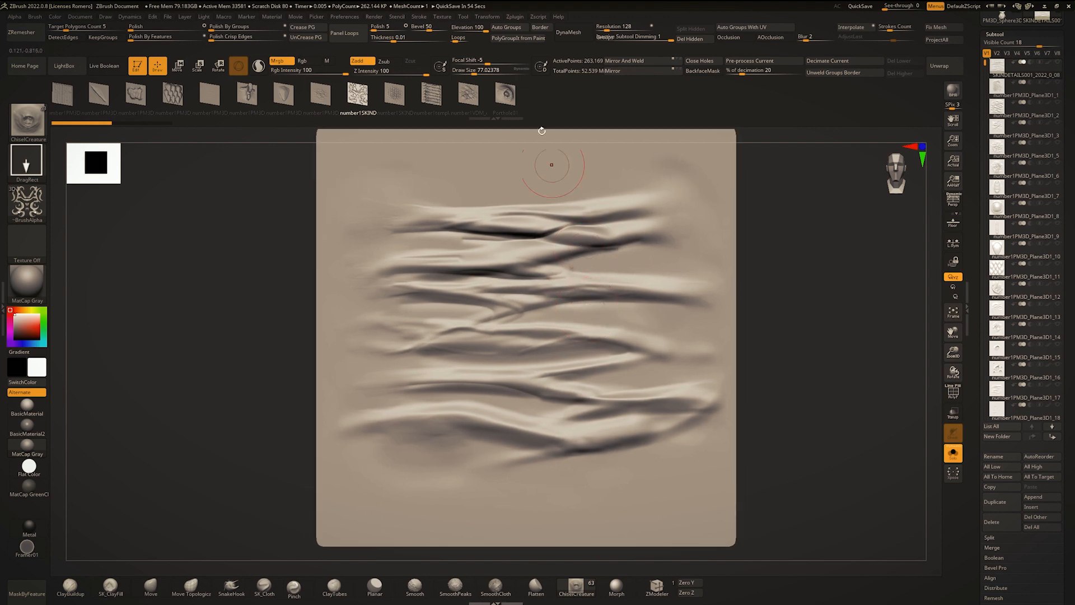
drag(504, 317, 505, 410)
key(ctrl+z)
Step: Switch the brush back to the Porthole01 alpha, try two stamps across the skin folds and undo both
click(506, 97)
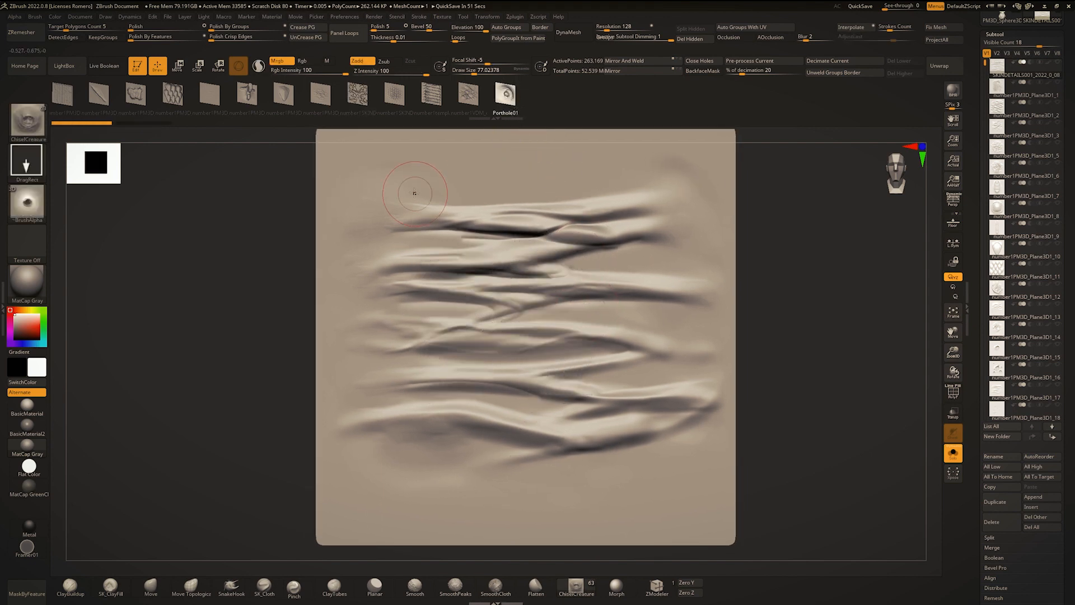
drag(413, 193, 424, 273)
key(ctrl+z)
drag(436, 394, 449, 237)
alt+right_drag(568, 330, 528, 261)
key(ctrl+z)
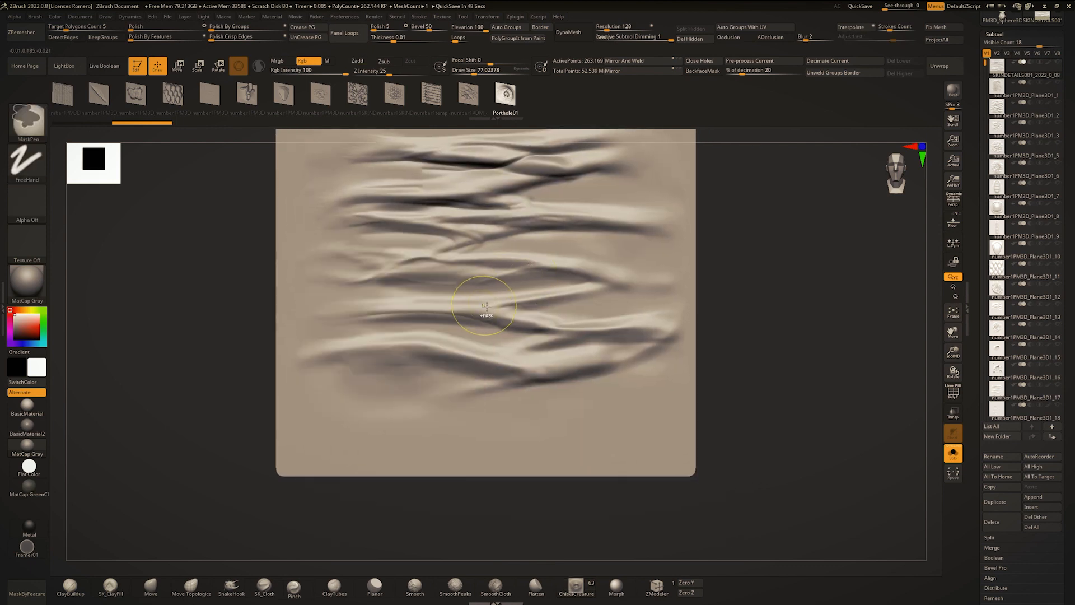
Step: Switch to the Porthole01 subtool using the visual overview of all subtools
alt+right_drag(471, 329, 472, 351)
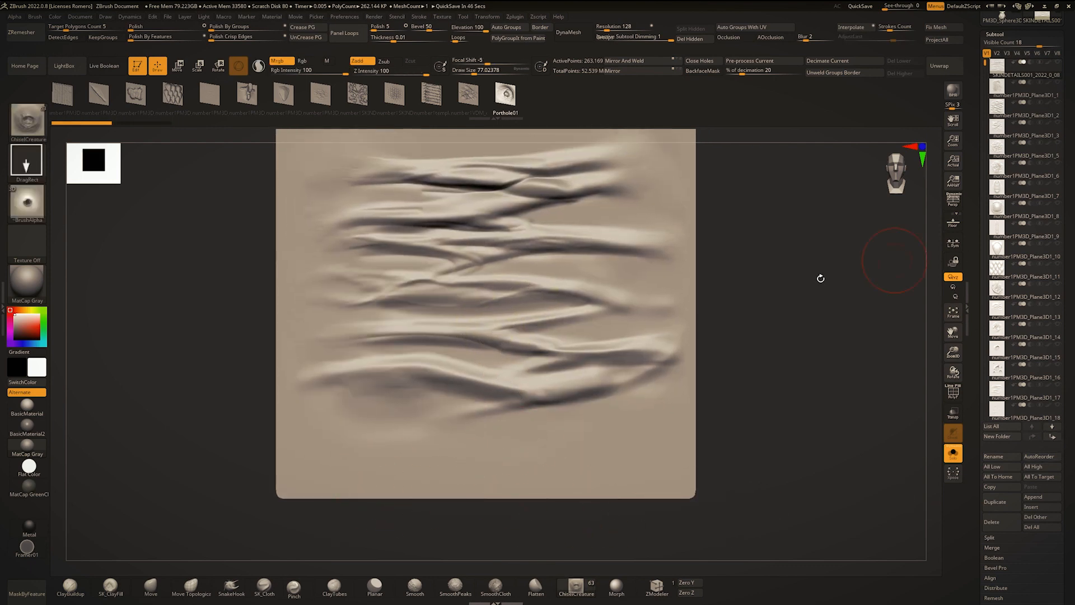
key(n)
alt+right_drag(587, 312, 600, 374)
key(n)
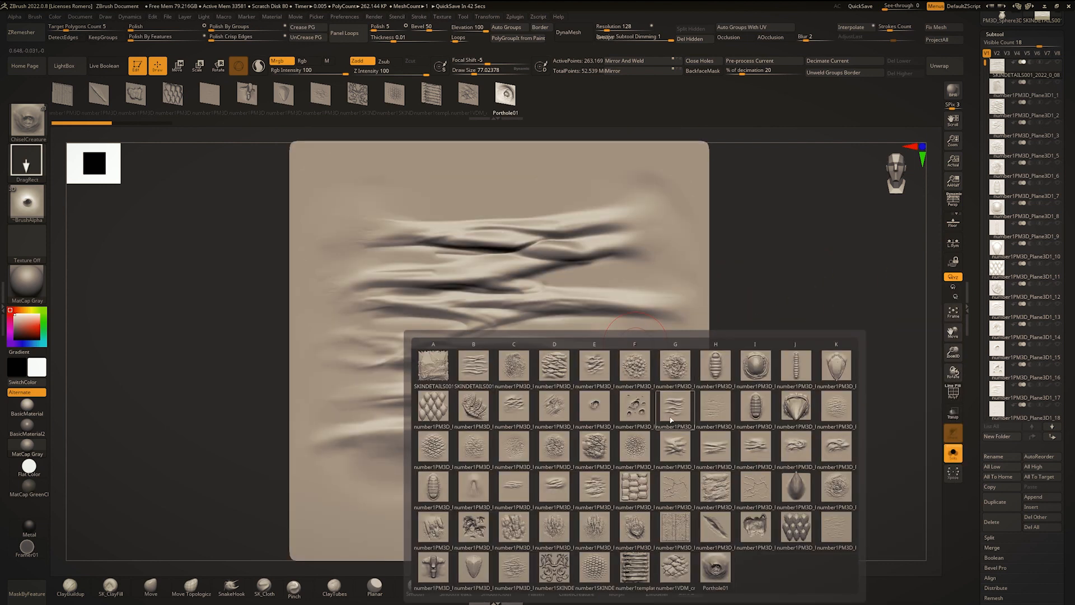
key(n)
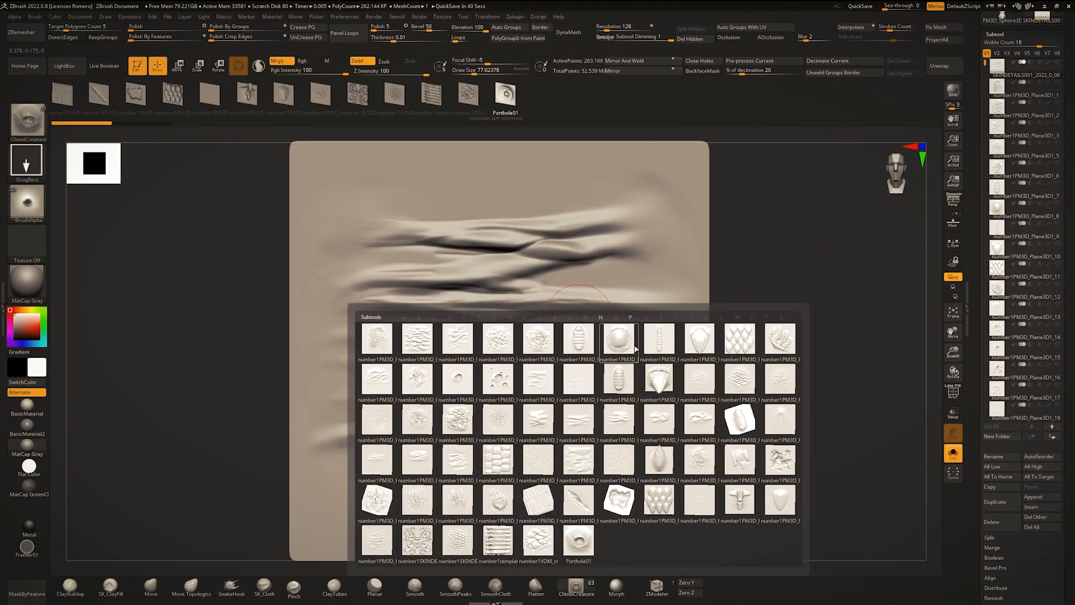
click(579, 540)
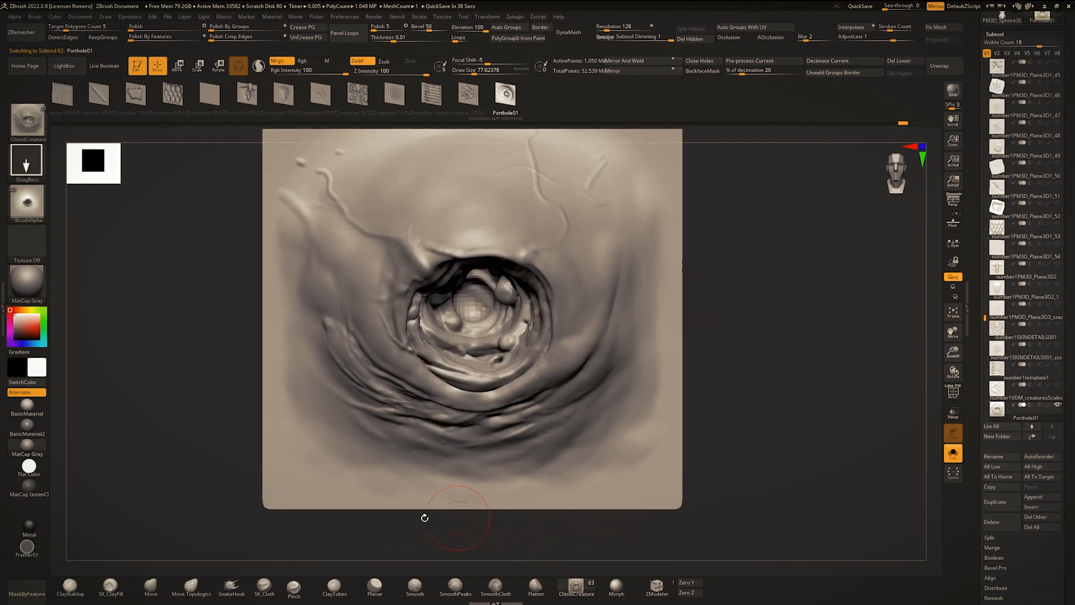
Step: Try stamping a small Porthole01 orifice above the sculpted one, inspect it and undo the stamp
alt+drag(467, 516, 455, 602)
drag(463, 273, 526, 354)
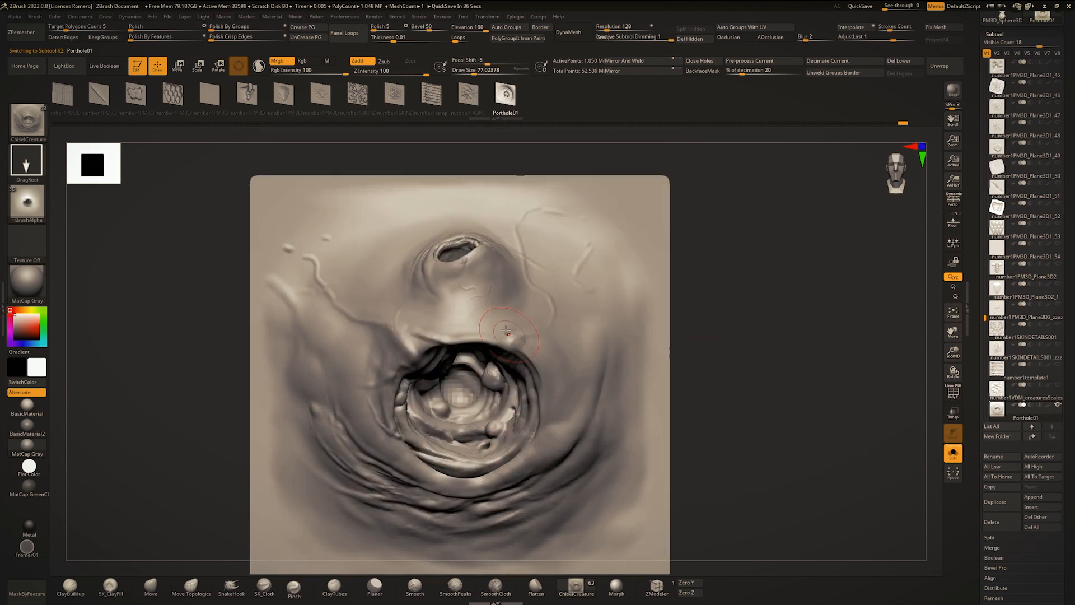
ctrl+right_drag(505, 336, 470, 389)
right_drag(420, 336, 376, 298)
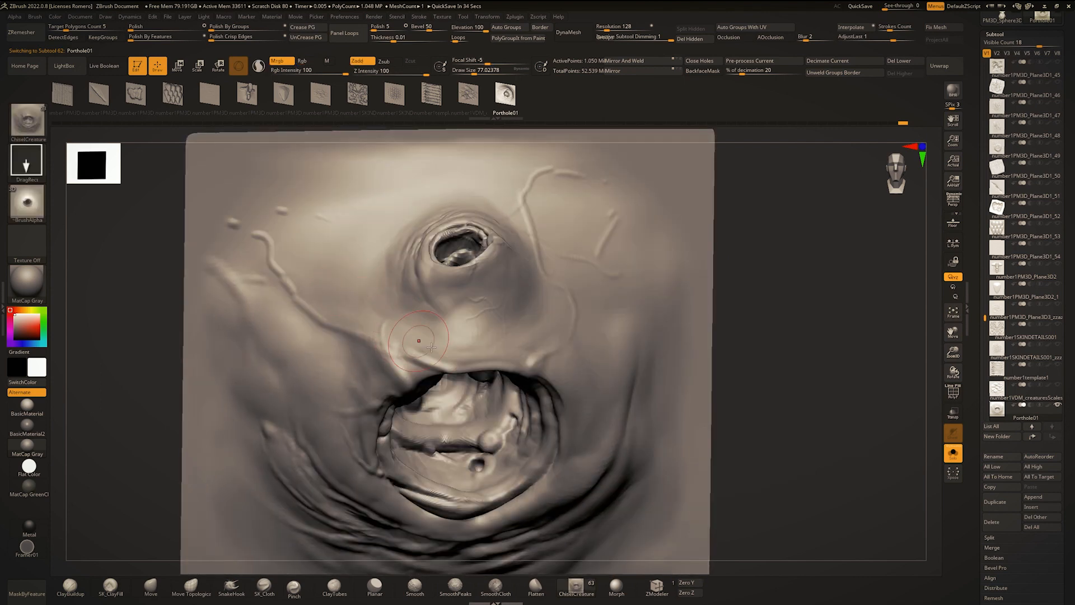
key(f)
right_drag(486, 218, 536, 241)
key(ctrl+z)
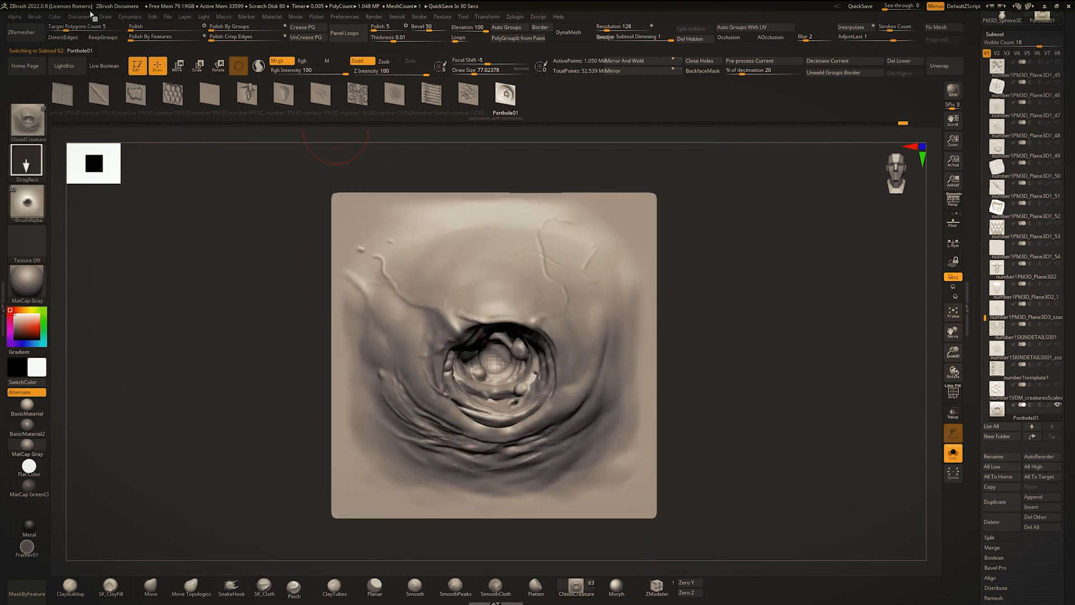
Step: Save the multi-alpha brush under the name BVDH_SkinDetail
click(35, 16)
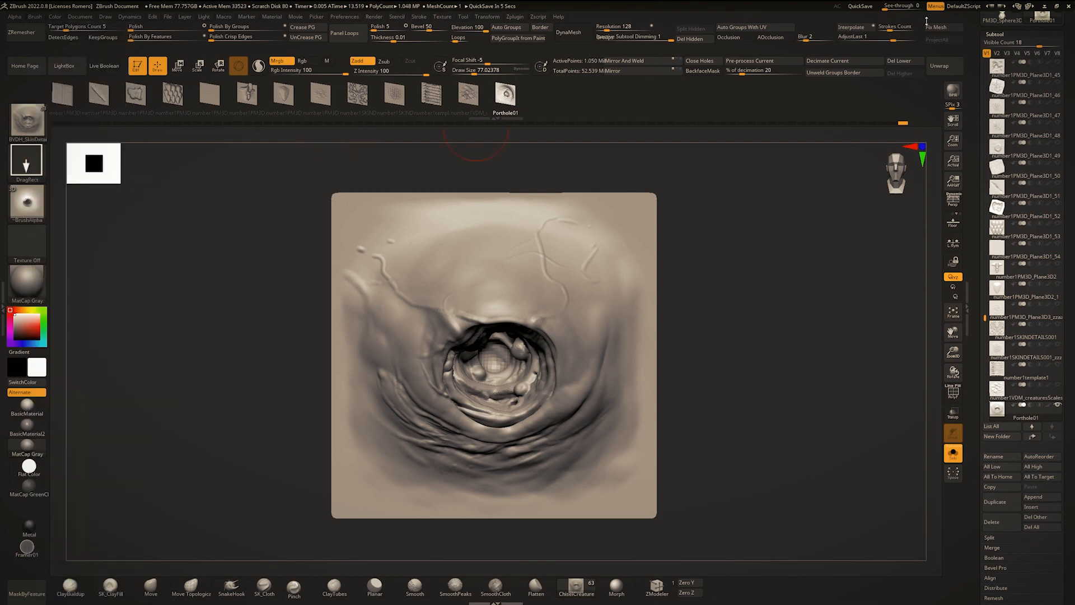
shift+drag(592, 217, 590, 222)
Step: Switch to the PM3D_Sphere3D creature tool and frame its torso
drag(980, 229, 979, 426)
click(1002, 210)
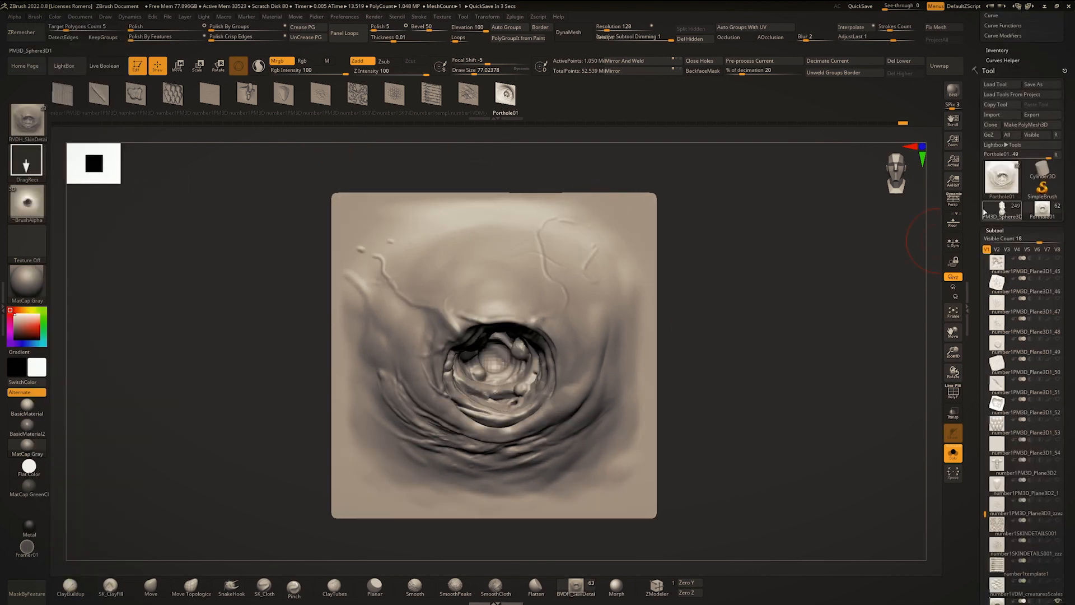
key(f)
key(f)
right_drag(524, 309, 496, 314)
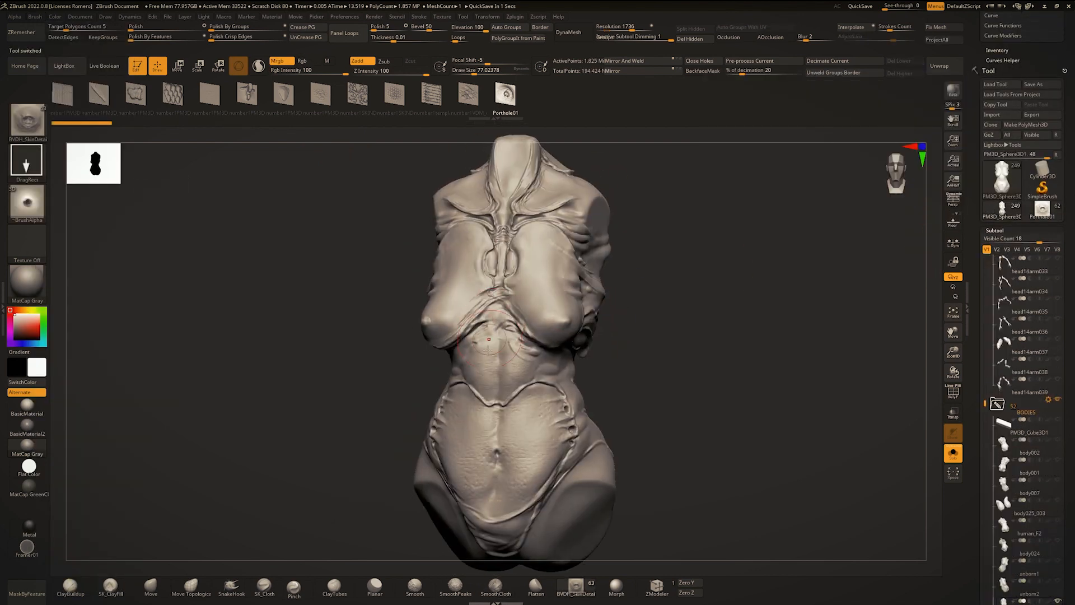
alt+right_drag(459, 501, 502, 409)
Step: Try stamping the Porthole01 alpha on the creature's abdomen with the BVDH_SkinDetail brush and undo it
click(541, 301)
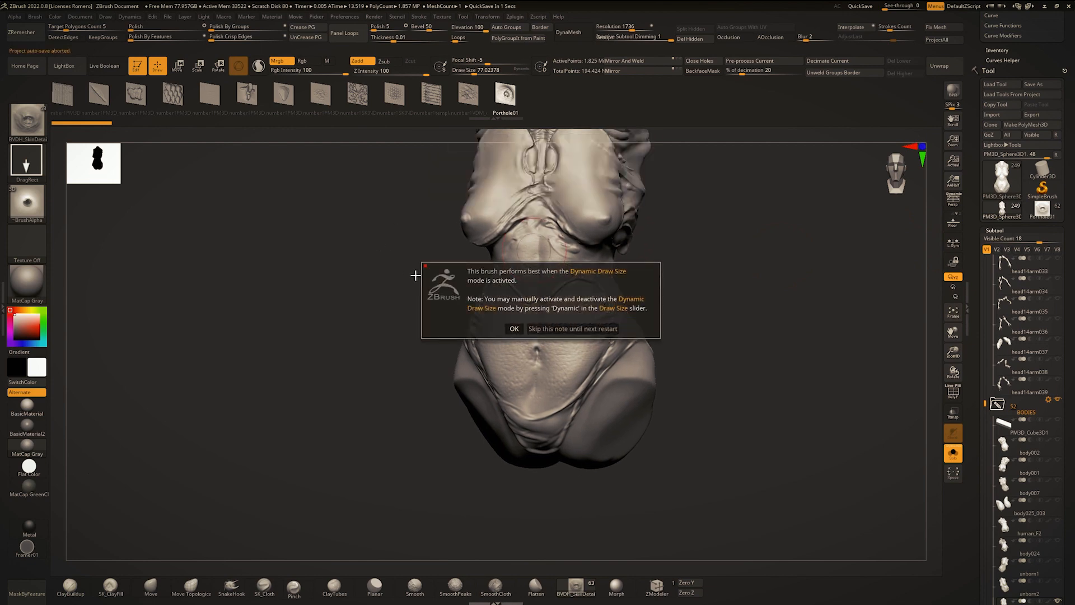
click(531, 329)
mouse_move(493, 325)
right_down()
mouse_move(370, 312)
mouse_move(404, 259)
mouse_move(457, 268)
right_up()
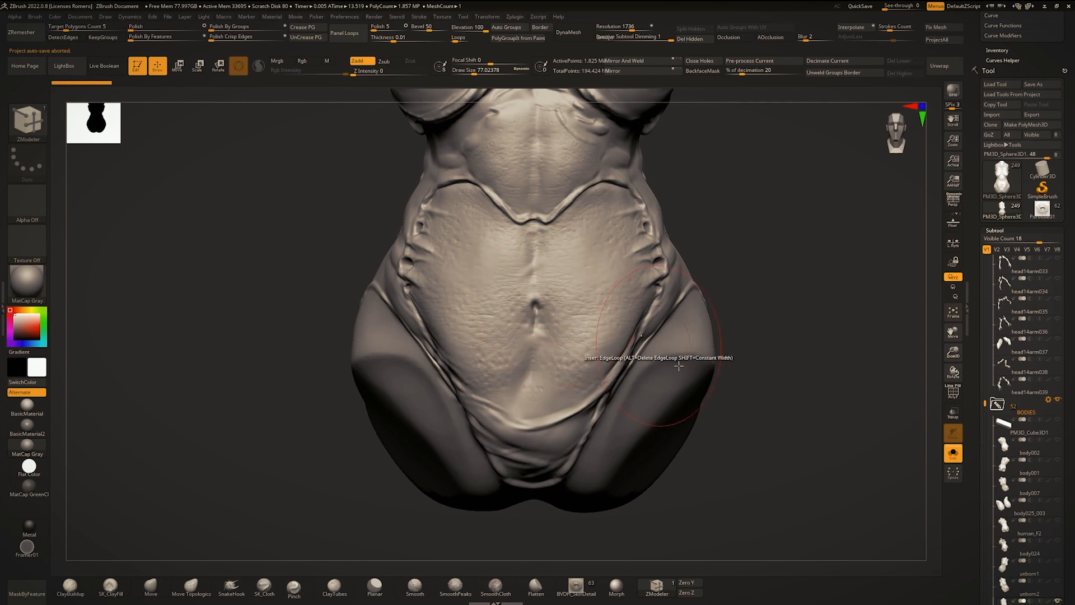
click(575, 585)
drag(534, 302, 563, 314)
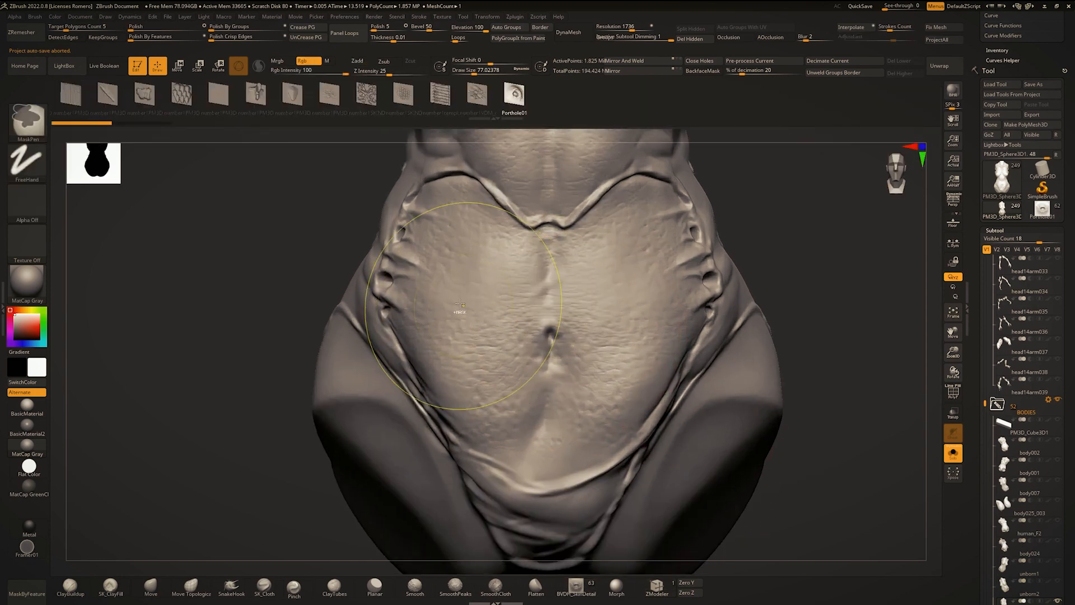
drag(417, 241, 402, 242)
key(ctrl+z)
Step: Fill in the three old holes along the side of the abdomen using SK_ClayFill at a draw size of about 21.6
ctrl+right_drag(403, 263, 395, 299)
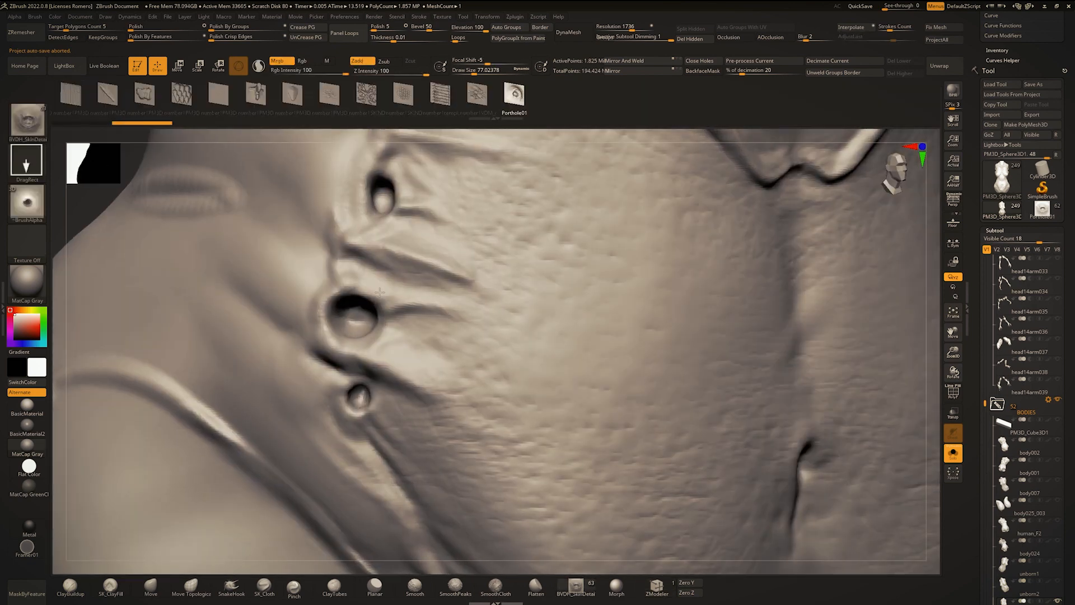
key(2)
key(space)
drag(441, 329, 434, 330)
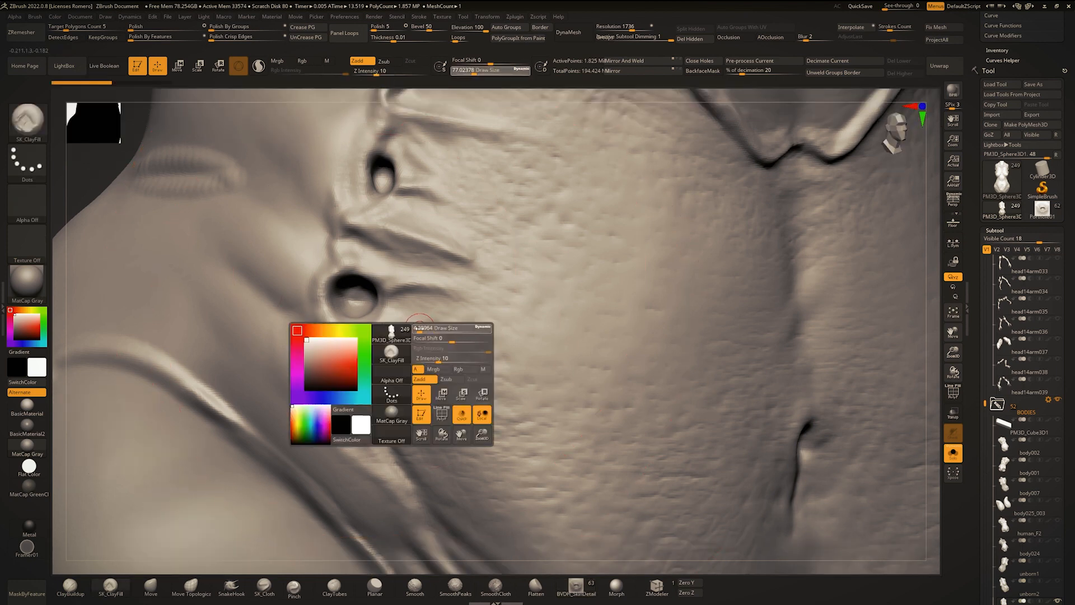
key(space)
drag(387, 292, 356, 295)
key(space)
key(space)
mouse_move(357, 294)
mouse_down()
mouse_move(371, 294)
mouse_move(359, 300)
mouse_up()
key(ctrl+z)
key(space)
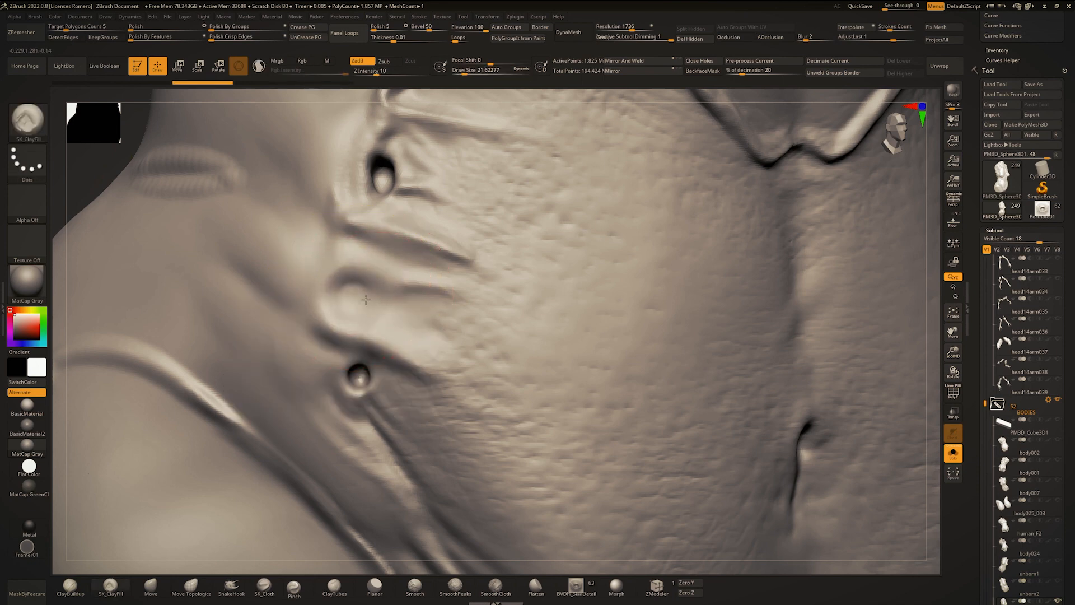
drag(384, 215, 380, 188)
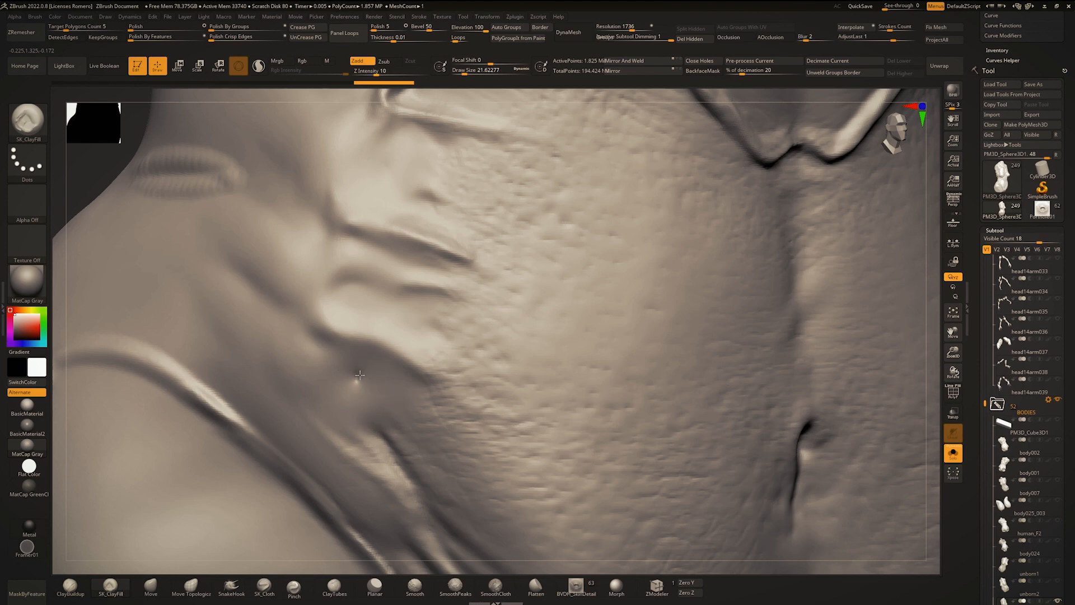
Step: Stamp three small Porthole01 orifices in a column down the side of the abdomen with the BVDH_SkinDetail brush
ctrl+right_drag(364, 376, 383, 309)
click(580, 593)
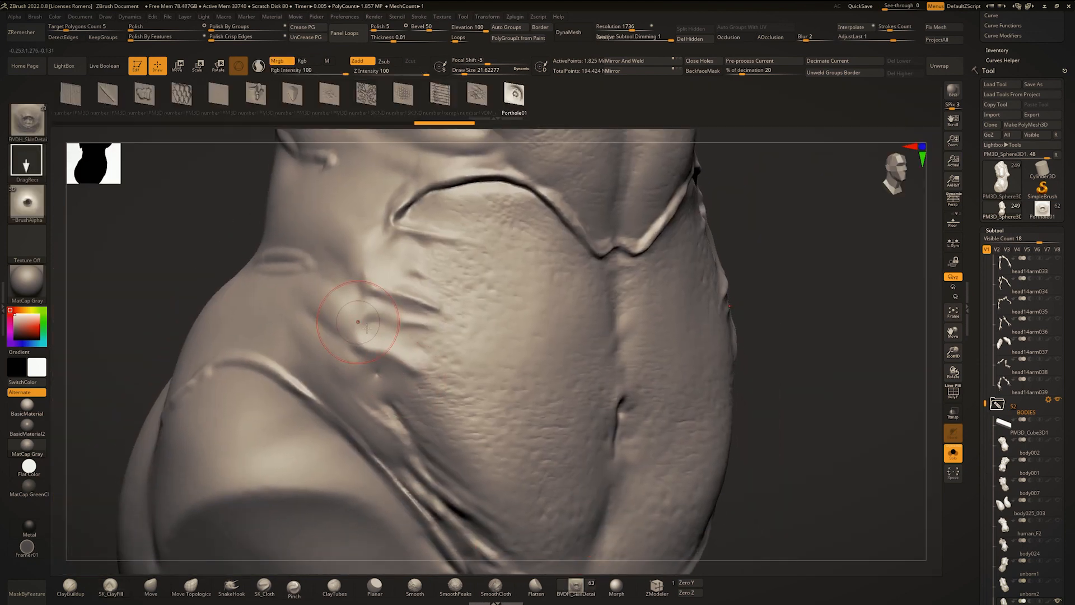
mouse_move(332, 286)
right_down()
mouse_move(347, 302)
mouse_move(328, 319)
right_up()
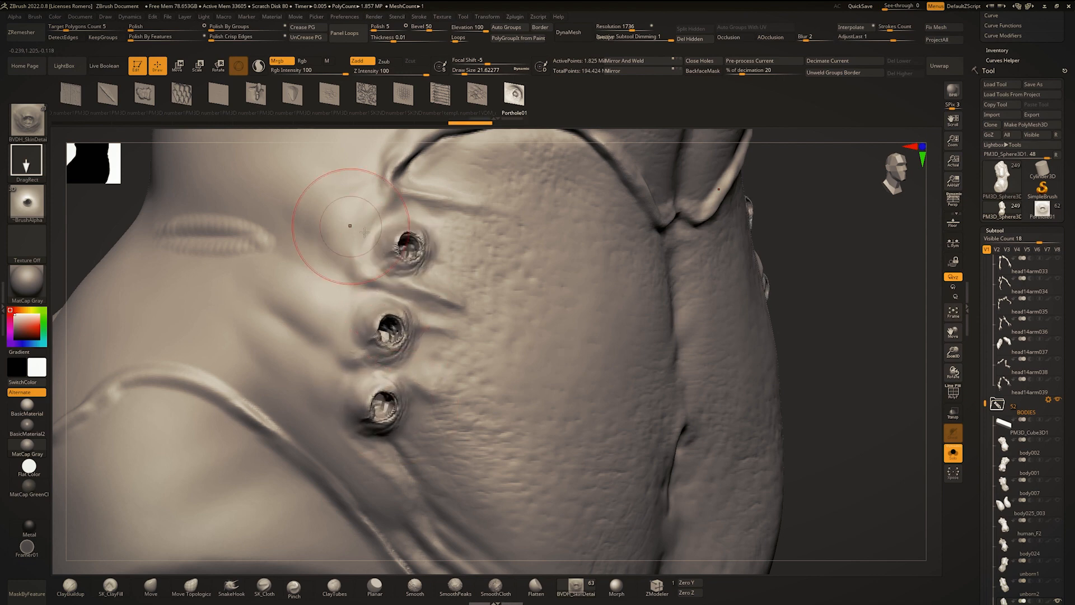
Step: Examine the mesh detail of the three stamped orifices up close and switch to the ClayBuildup brush
ctrl+right_drag(365, 232, 367, 224)
right_drag(366, 224, 330, 241)
ctrl+right_drag(370, 252, 400, 240)
mouse_move(395, 243)
ctrl+right_down()
mouse_move(398, 203)
mouse_move(441, 249)
mouse_move(418, 259)
mouse_move(425, 337)
mouse_move(401, 287)
mouse_move(412, 280)
mouse_move(405, 270)
ctrl+right_up()
key(alt+shift+s)
key(b)
key(c)
key(b)
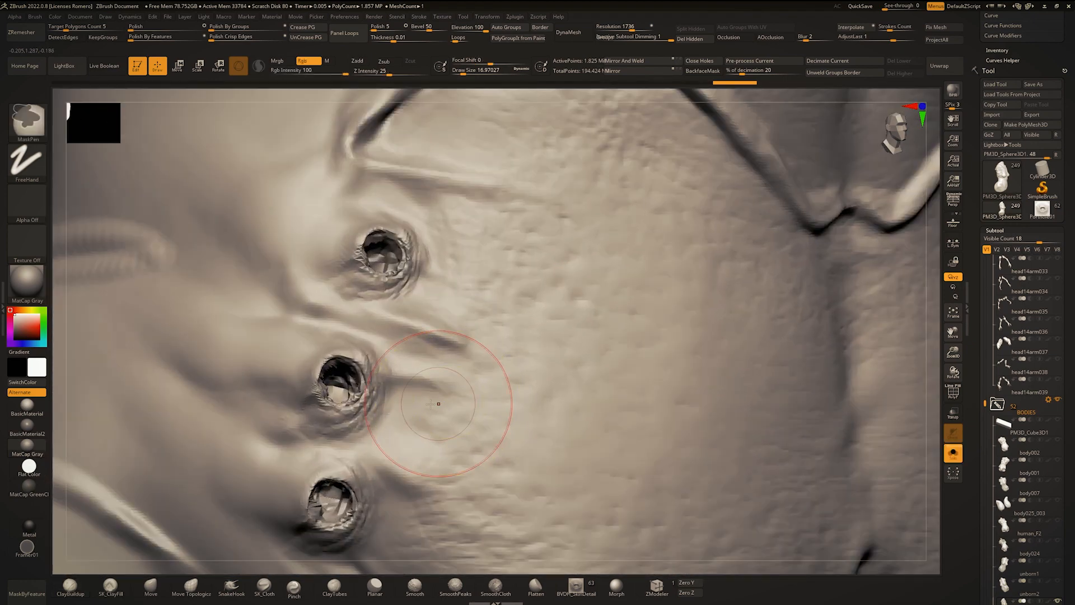
mouse_move(438, 404)
alt+right_down()
mouse_move(453, 342)
mouse_move(410, 340)
mouse_move(444, 384)
mouse_move(413, 420)
mouse_move(598, 178)
alt+right_up()
key(b)
key(c)
key(b)
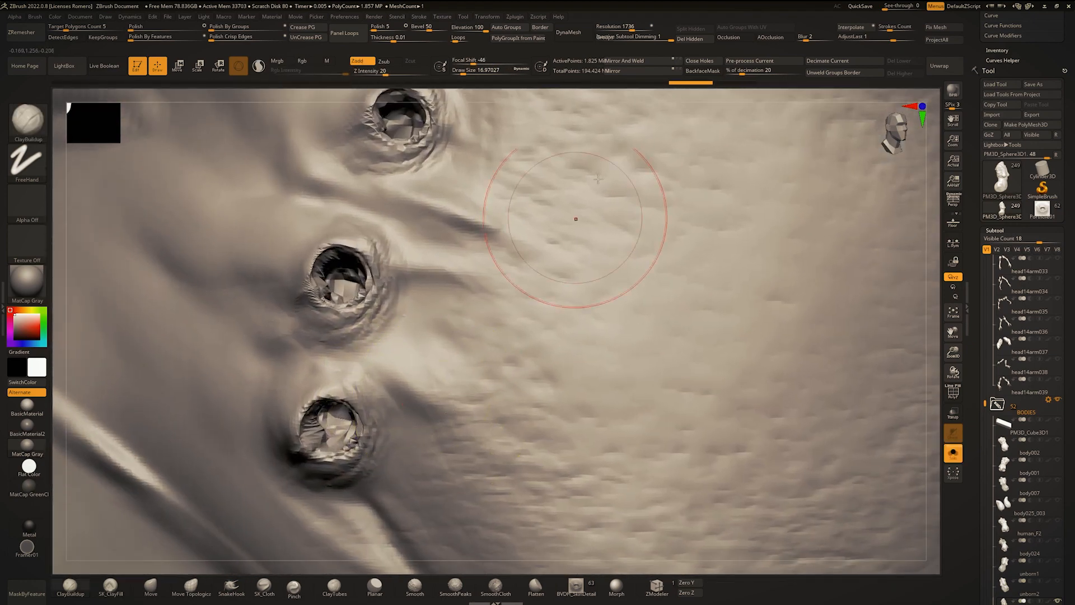
Step: Undo the three orifice stamps and subdivide the body mesh once
ctrl+right_drag(571, 144, 534, 270)
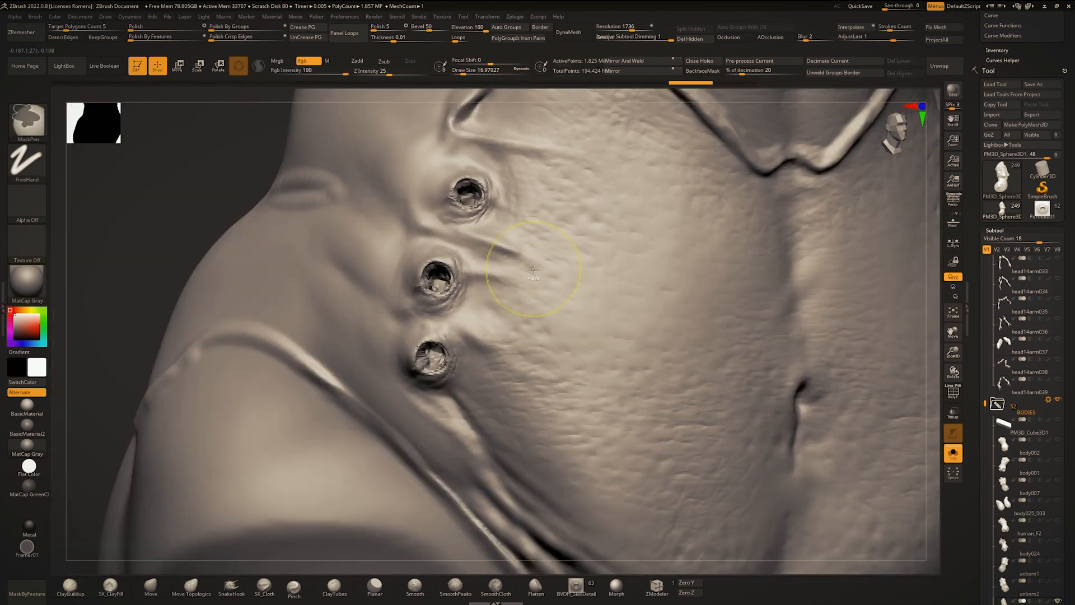
key(ctrl+z)
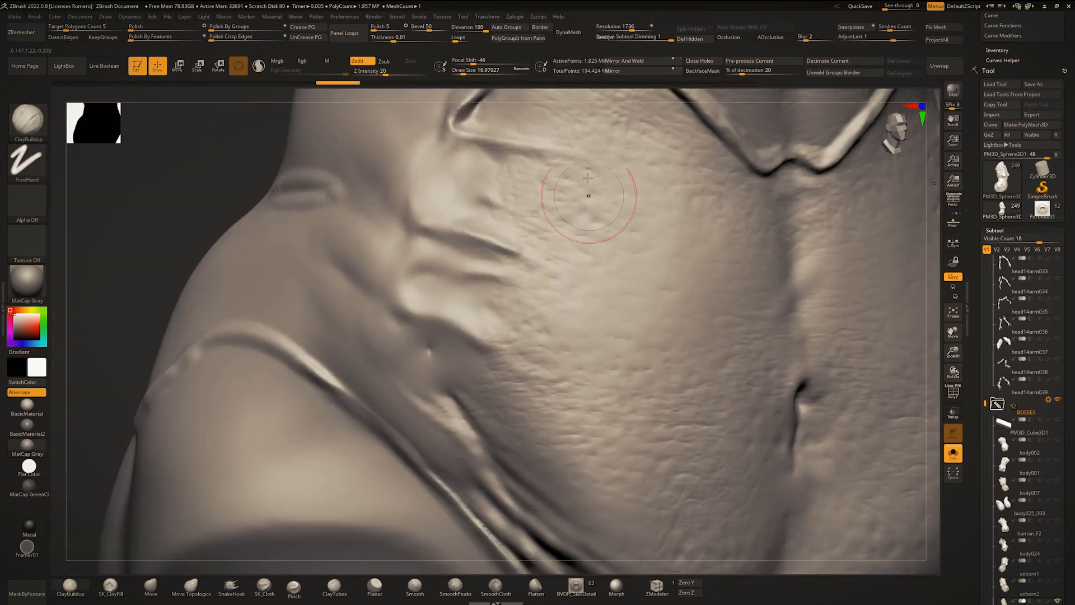
key(ctrl+d)
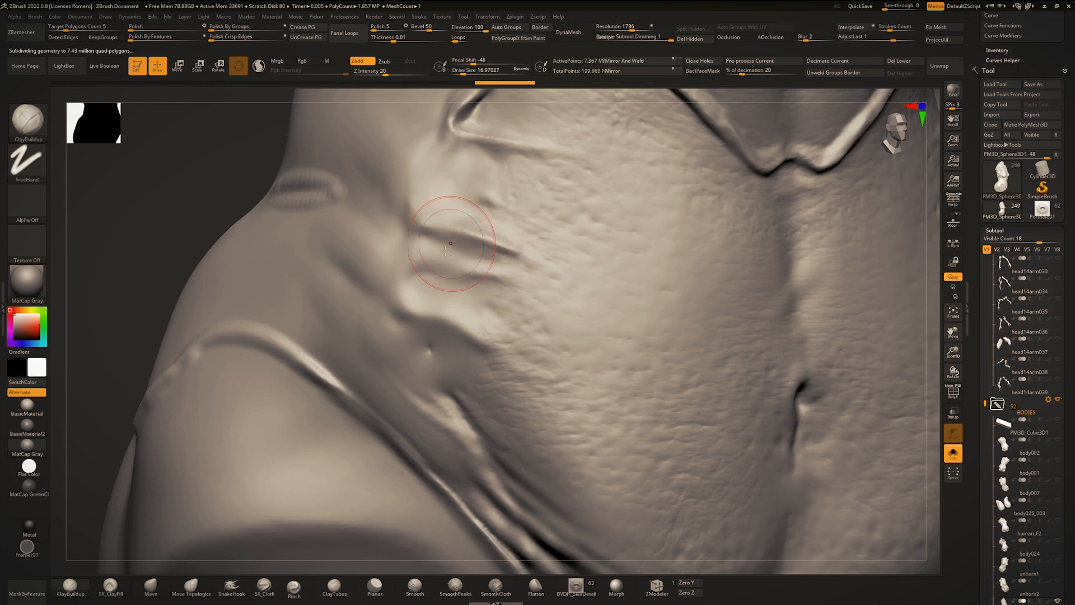
right_drag(451, 243, 475, 182)
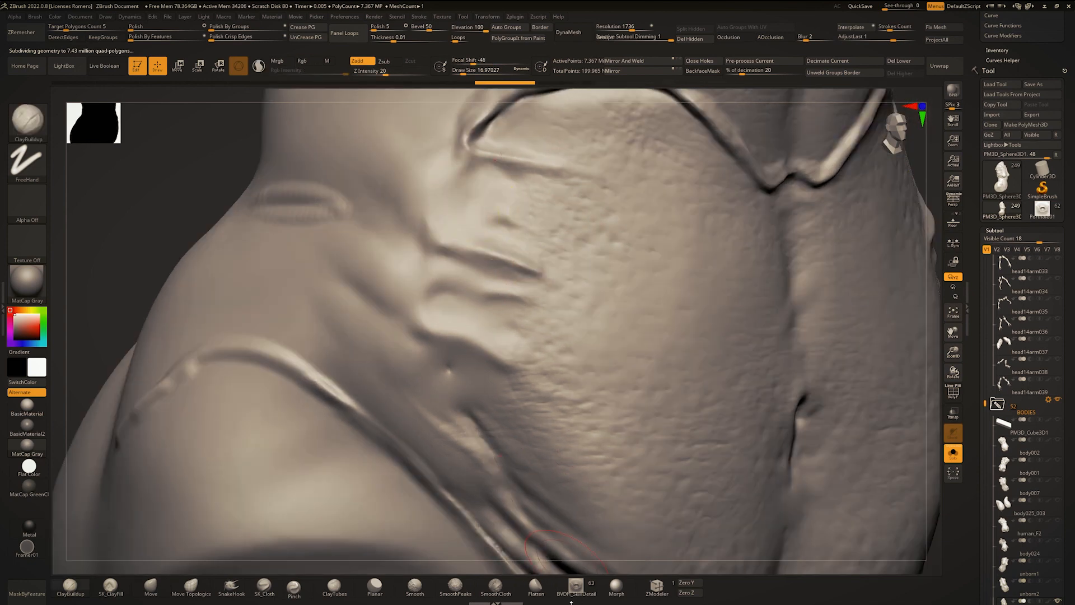
Step: Stamp a Porthole01 orifice on the upper side of the subdivided abdomen with the BVDH_SkinDetail brush
click(572, 583)
drag(497, 175, 509, 208)
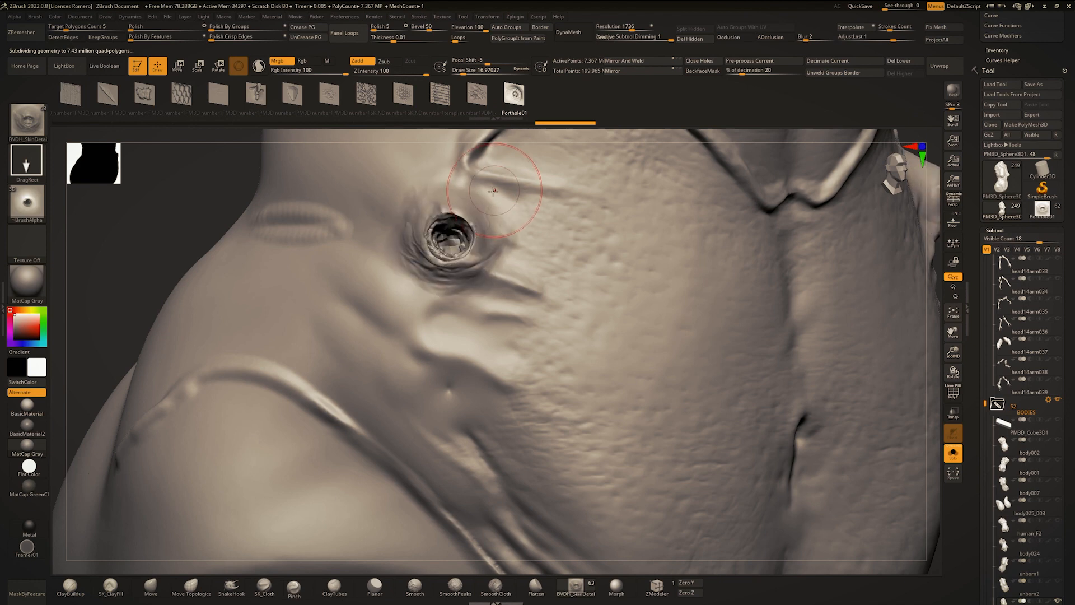
Step: Undo the last Porthole01 stamp on the abdomen together with the body subdivision, and bring the surrounding subtools back into view
ctrl+right_drag(494, 190, 385, 266)
key(alt+s)
right_drag(454, 261, 488, 298)
key(ctrl+z)
key(alt+s)
key(alt+s)
key(alt+s)
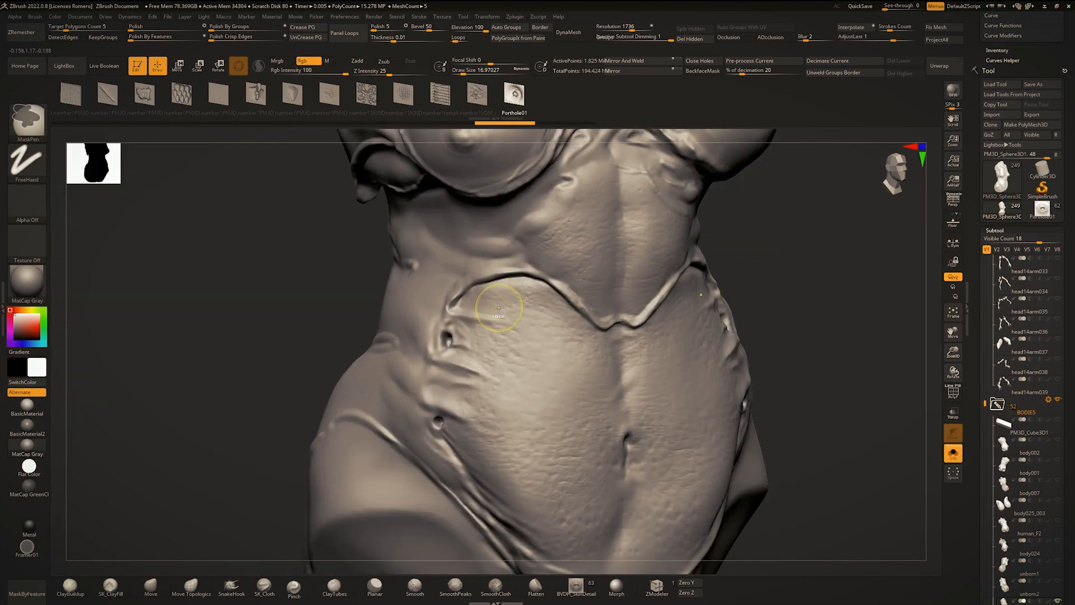
key(ctrl+z)
key(ctrl+z)
key(ctrl+z)
key(ctrl+z)
key(ctrl+z)
key(ctrl+z)
key(ctrl+z)
key(alt+s)
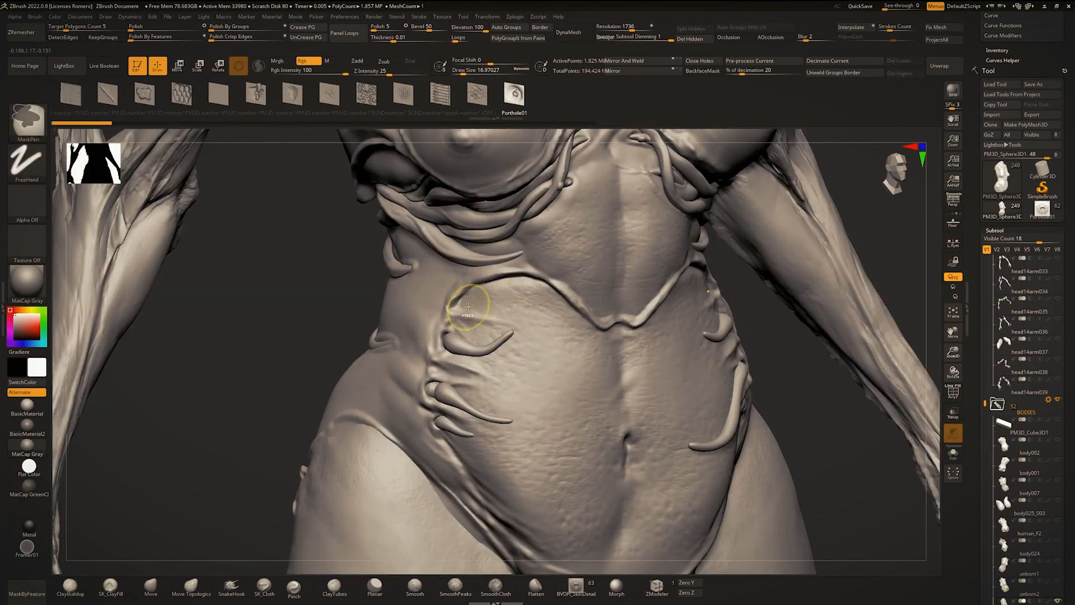
Step: Subdivide the body mesh and stamp a Porthole01 orifice at the outer end of the mid-back ridge, replacing a first trial stamp
ctrl+right_drag(493, 301, 465, 303)
right_drag(392, 297, 504, 275)
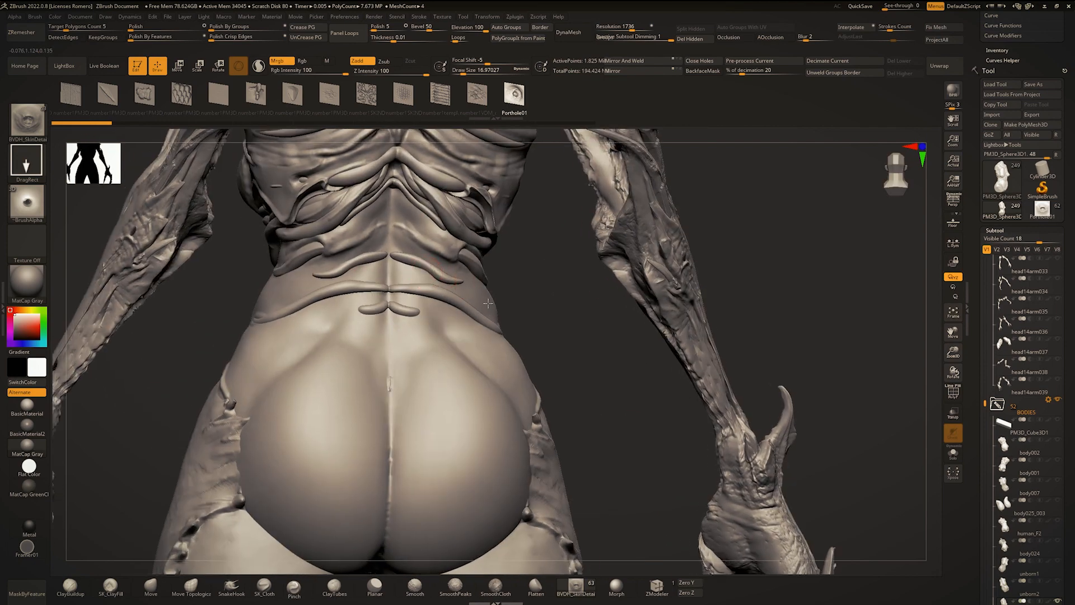
alt+right_drag(350, 238, 476, 274)
key(alt+s)
mouse_move(392, 285)
ctrl+right_down()
mouse_move(363, 324)
mouse_move(326, 317)
ctrl+right_up()
mouse_move(324, 317)
mouse_down()
mouse_move(338, 288)
mouse_move(422, 249)
mouse_up()
key(ctrl+z)
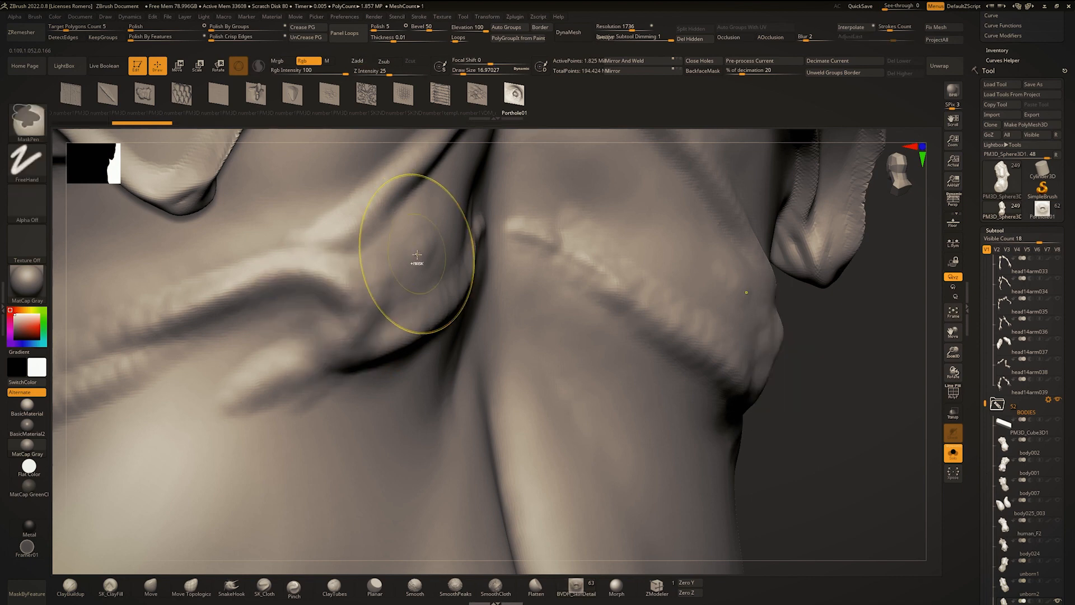
alt+right_drag(321, 309, 381, 294)
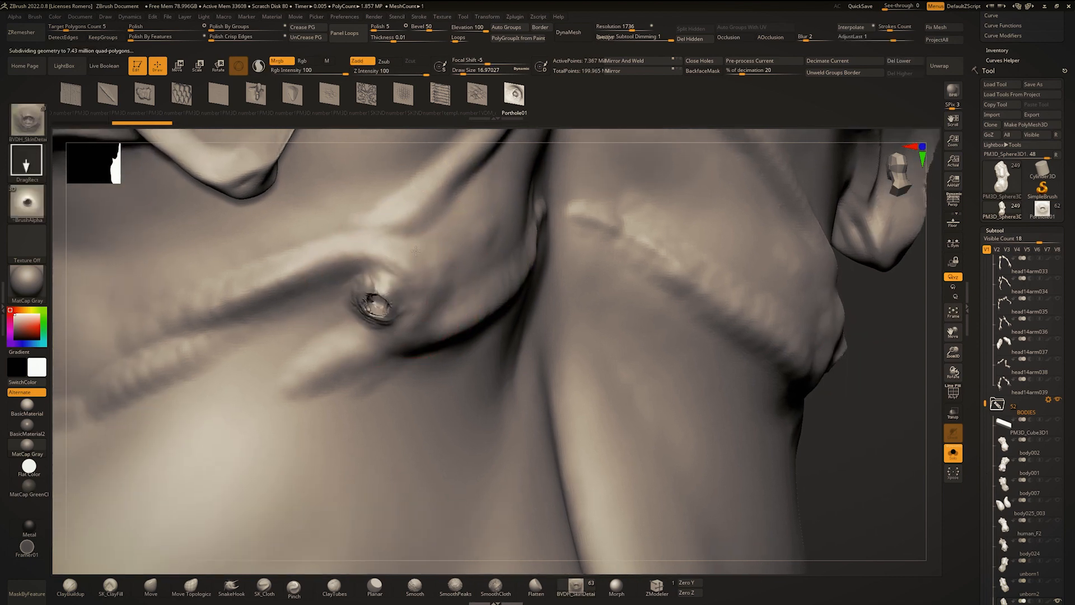
drag(415, 250, 470, 208)
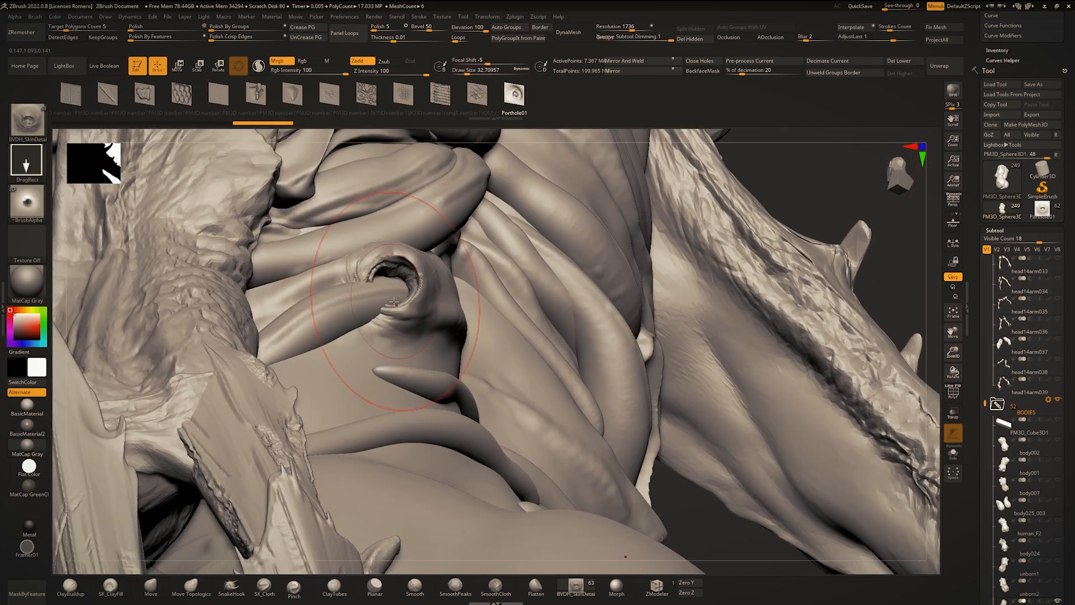
Step: Reshape the mid-back orifice around its horn with the Move brush and build up the surrounding skin with ClayBuildup
key(b)
key(m)
key(v)
drag(394, 302, 374, 317)
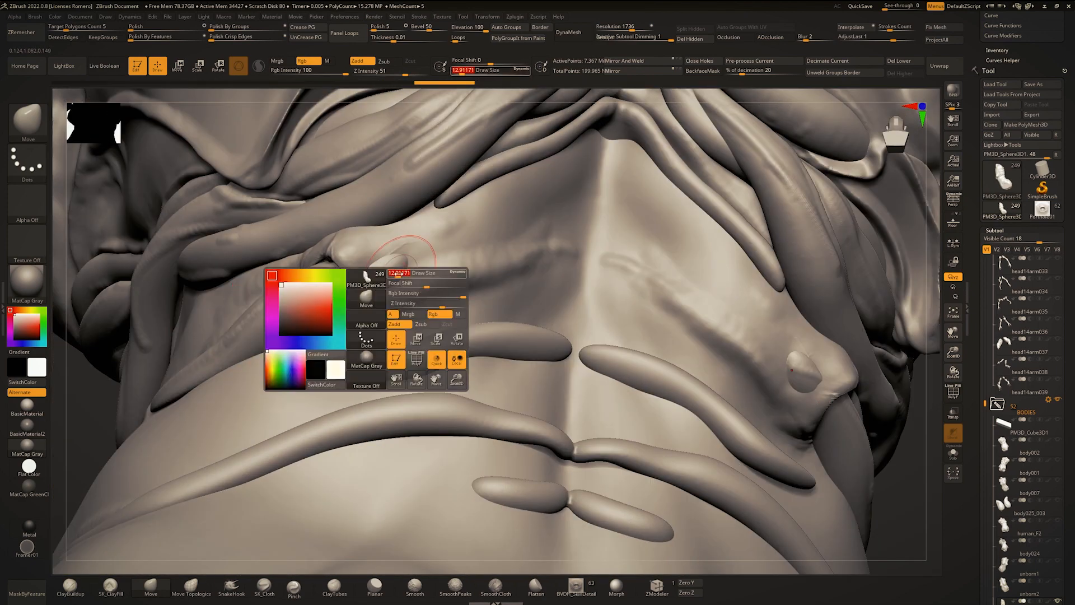
key(b)
key(c)
key(b)
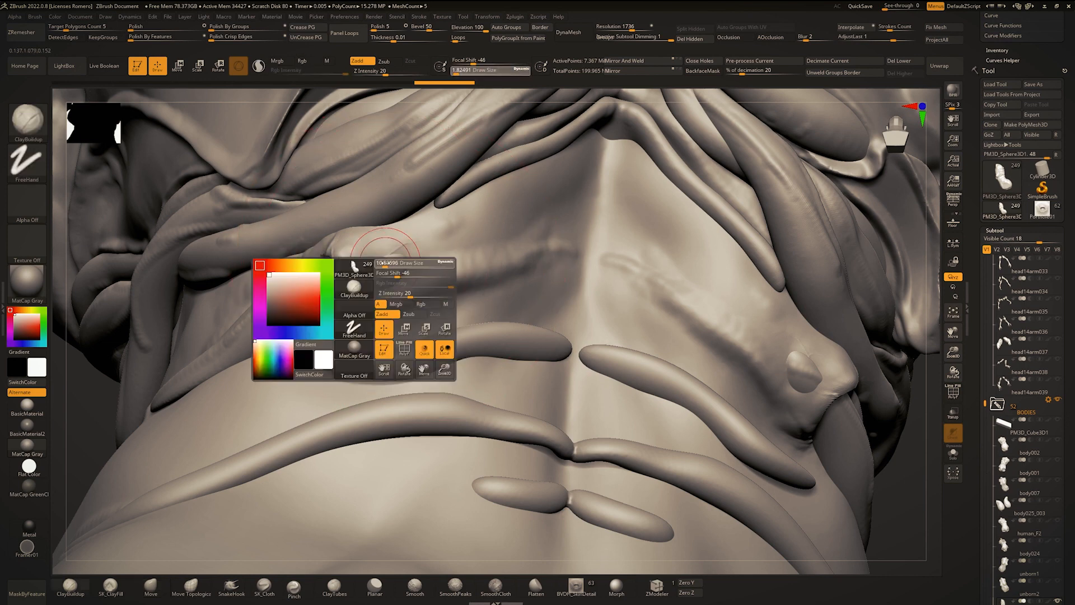
mouse_move(371, 255)
mouse_down()
mouse_move(446, 247)
mouse_move(429, 259)
mouse_up()
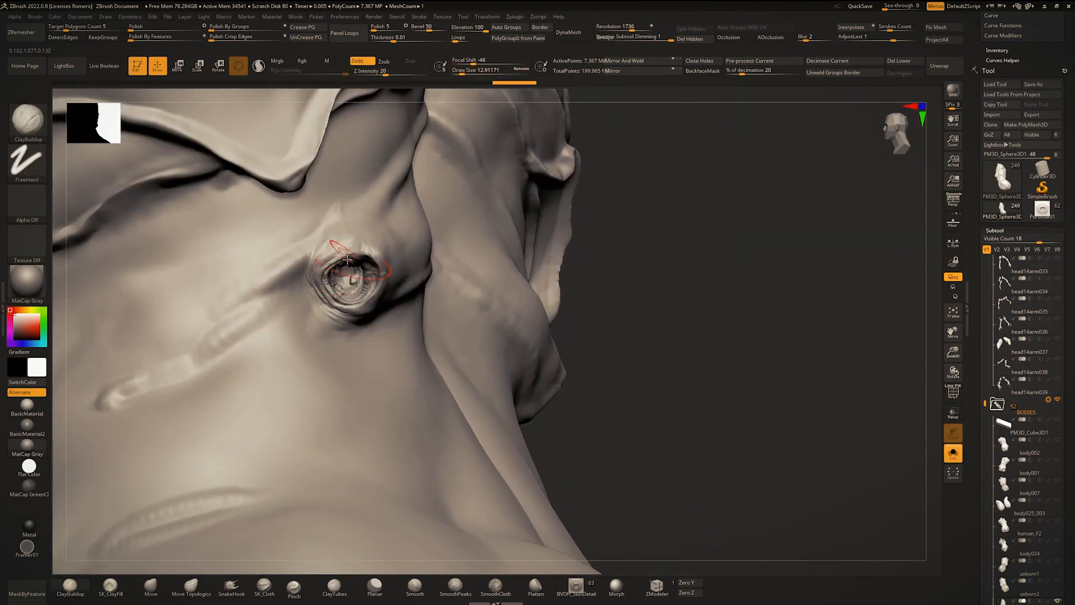
key(b)
key(m)
key(v)
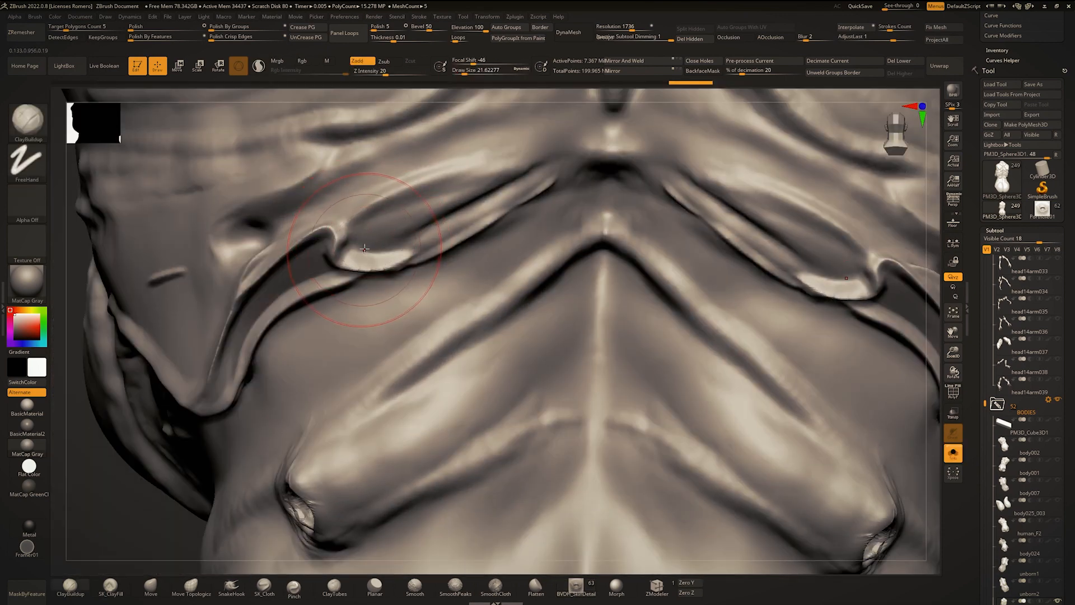
Step: Build up a rounded, symmetrical mound on the upper back ridge with the ClayBuildup brush
drag(362, 229, 362, 245)
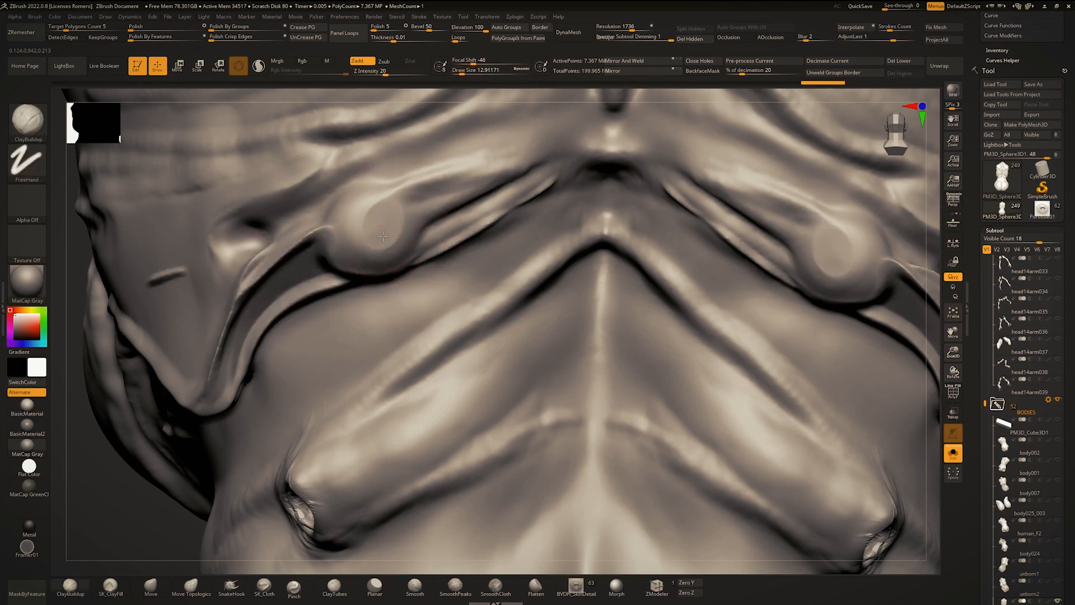
key(space)
drag(383, 236, 380, 244)
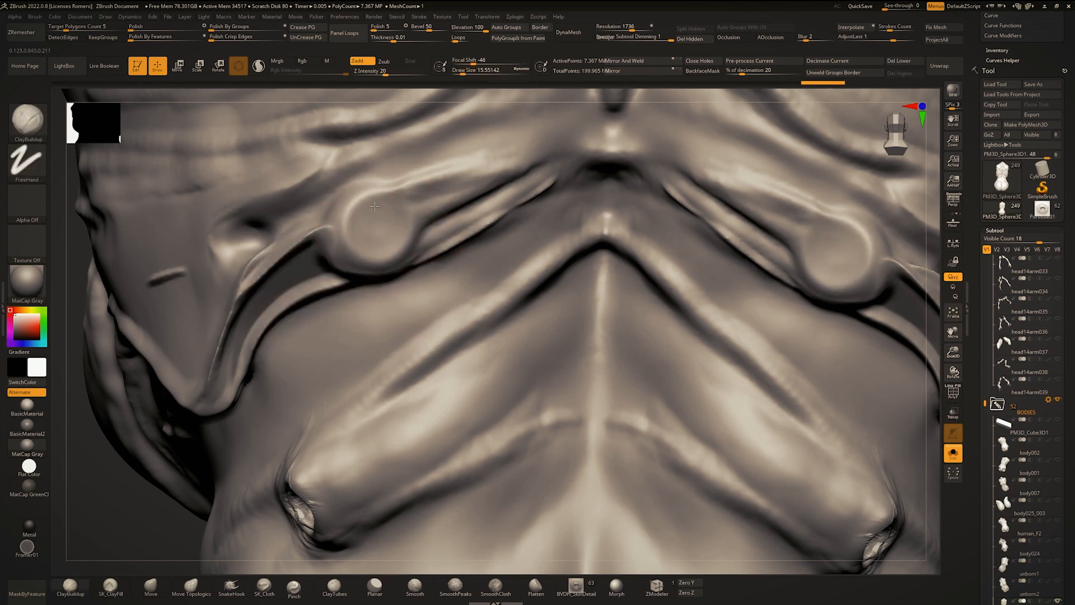
Step: Stamp a Porthole01 orifice on the upper back mound with the BVDH_SkinDetail brush, undo it, restamp it and show the horns
click(576, 588)
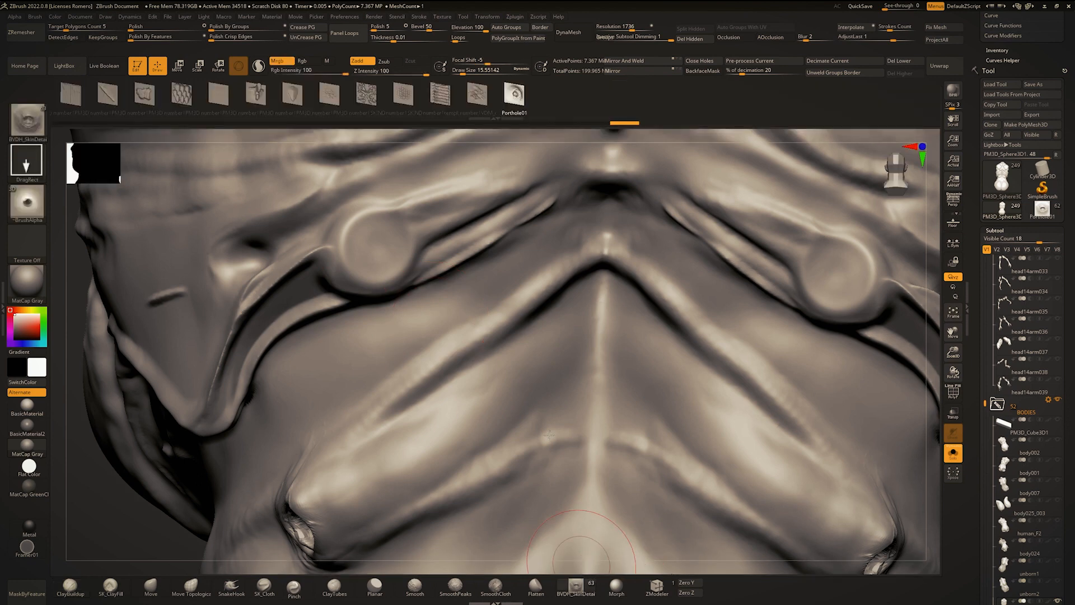
drag(433, 223, 485, 208)
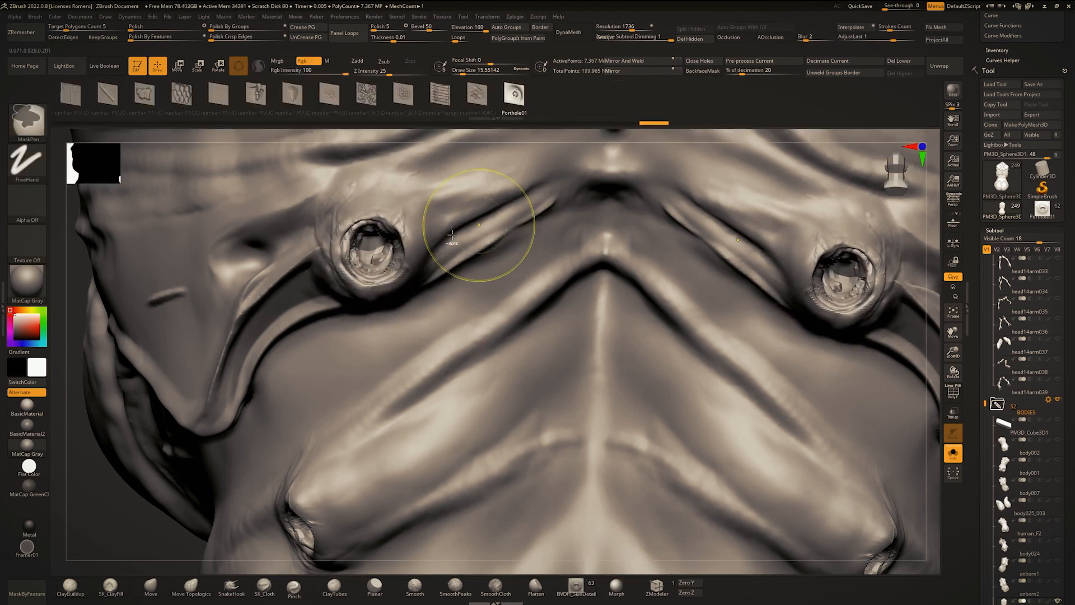
key(alt+s)
mouse_move(480, 230)
right_down()
mouse_move(395, 224)
mouse_move(442, 221)
right_up()
key(alt+s)
key(ctrl+z)
mouse_move(385, 242)
mouse_down()
mouse_move(315, 229)
mouse_move(319, 219)
mouse_up()
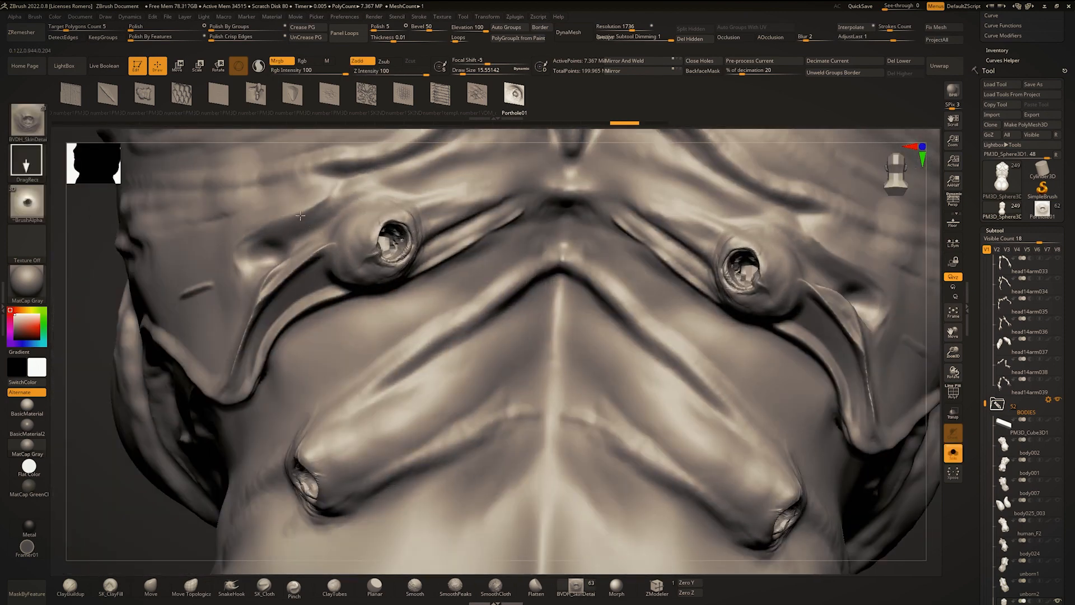
mouse_move(358, 230)
right_down()
mouse_move(372, 238)
mouse_move(442, 227)
mouse_move(416, 241)
right_up()
key(alt+s)
Step: Pull the rim of the upper back orifice around the emerging horn with the Move brush
key(space)
drag(415, 241, 428, 241)
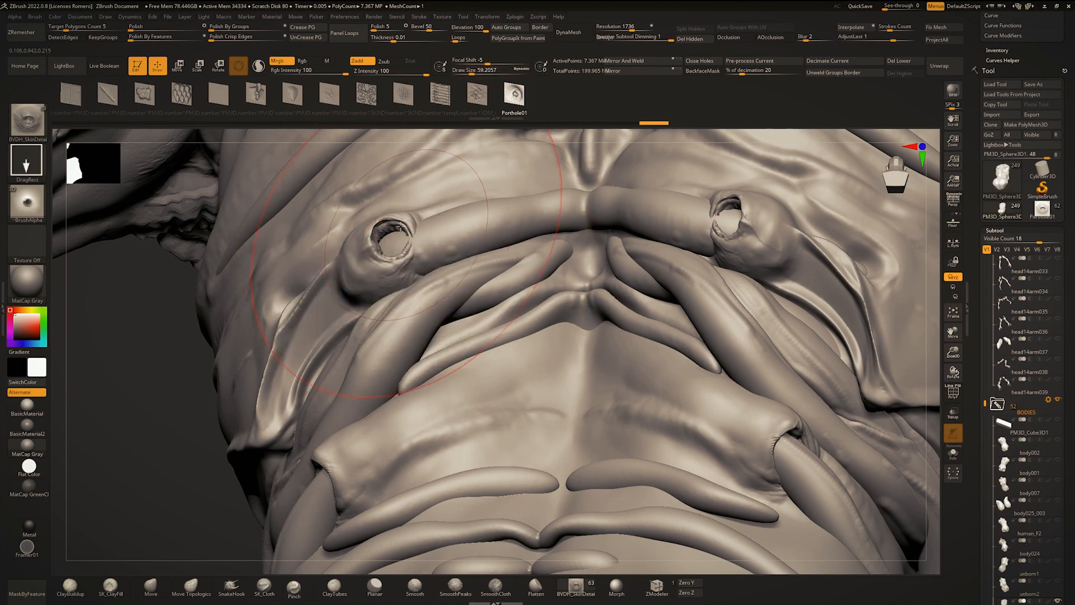
right_drag(415, 241, 386, 238)
key(space)
key(b)
key(m)
key(v)
key(space)
drag(406, 220, 384, 229)
right_drag(384, 228, 423, 221)
drag(406, 235, 395, 227)
Step: Refine the skin around the upper back orifice with the ClayBuildup and Move brushes so it wraps the horn
key(space)
key(b)
key(c)
key(b)
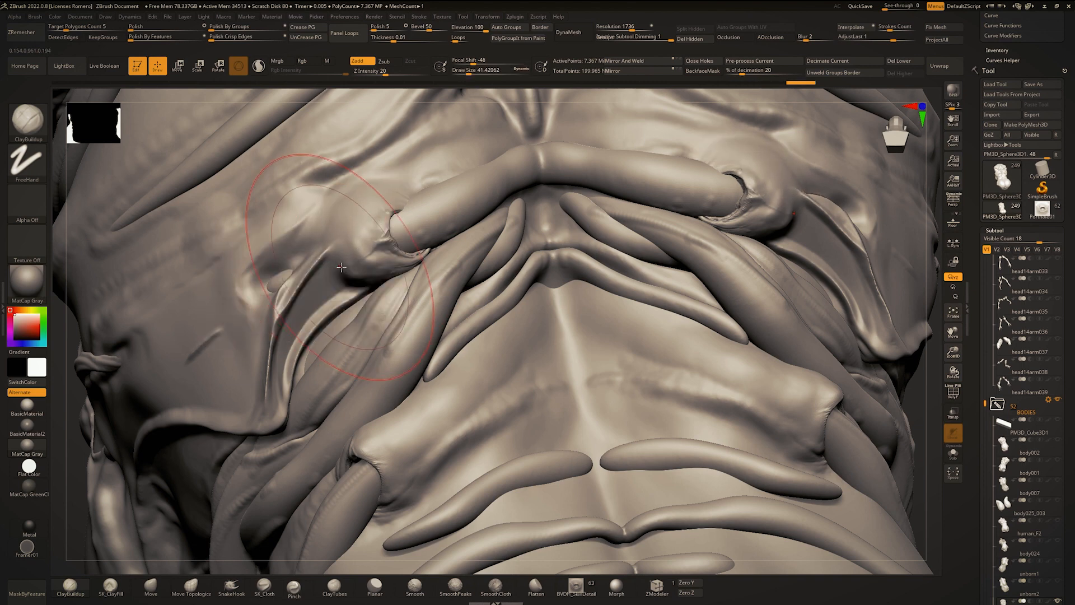
key(space)
key(space)
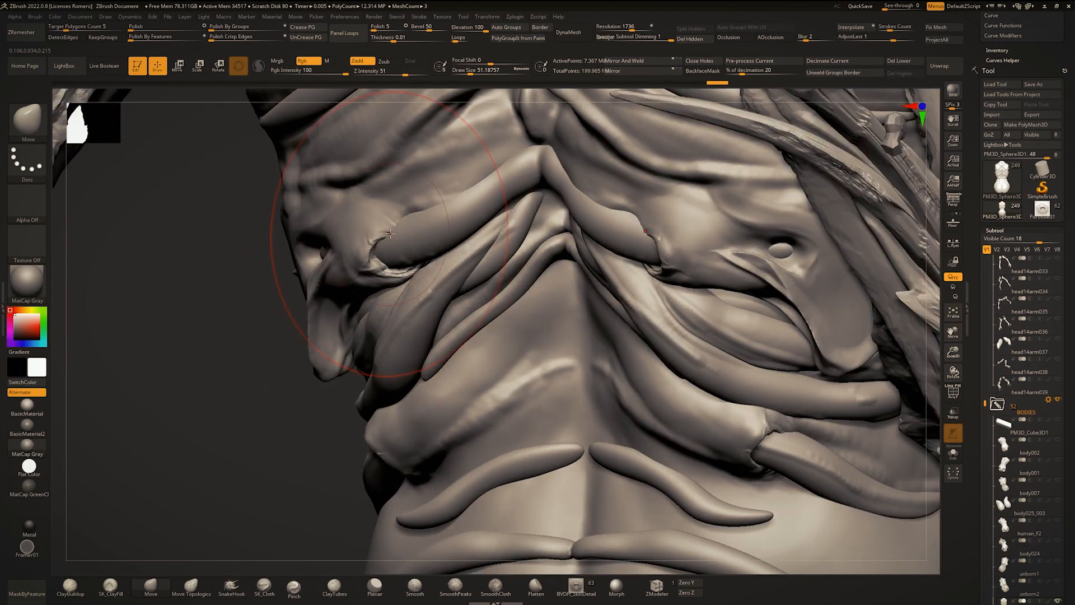
drag(391, 233, 389, 217)
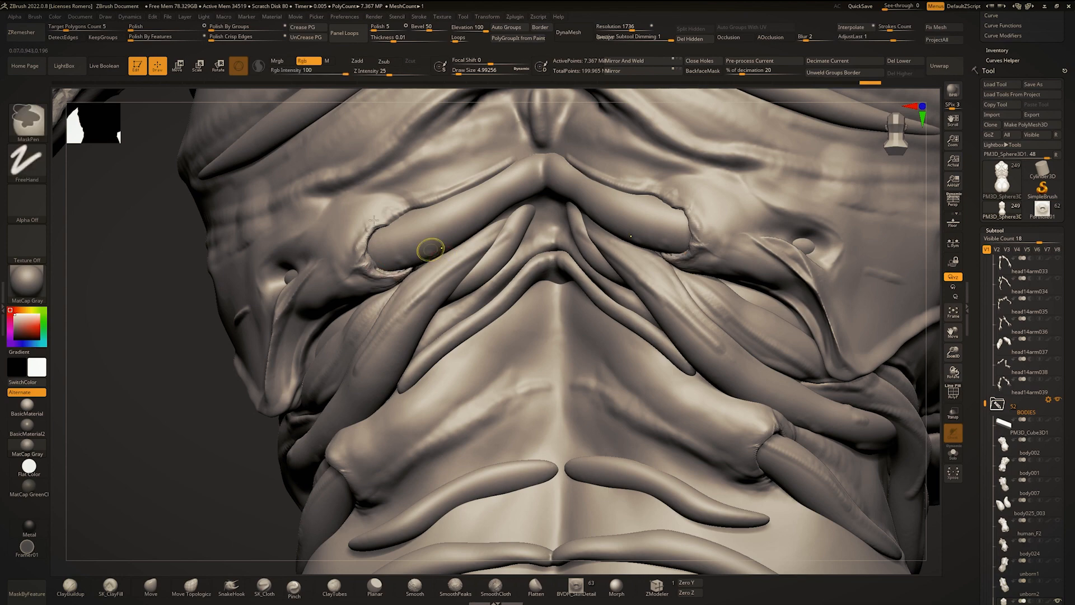
mouse_move(426, 247)
alt+right_down()
mouse_move(401, 225)
mouse_move(392, 340)
mouse_move(362, 307)
mouse_move(366, 285)
mouse_move(400, 281)
mouse_move(420, 295)
mouse_move(421, 285)
mouse_move(382, 287)
mouse_move(401, 287)
alt+right_up()
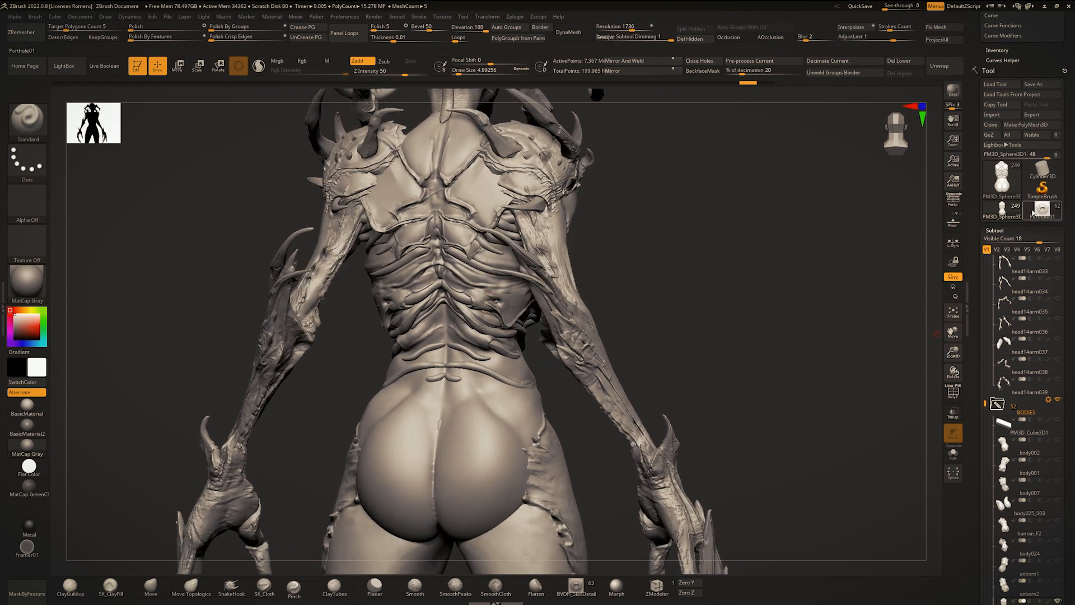
Step: Switch to the Porthole01 tool and duplicate its subtool as Porthole02
click(1034, 213)
right_drag(715, 257, 580, 258)
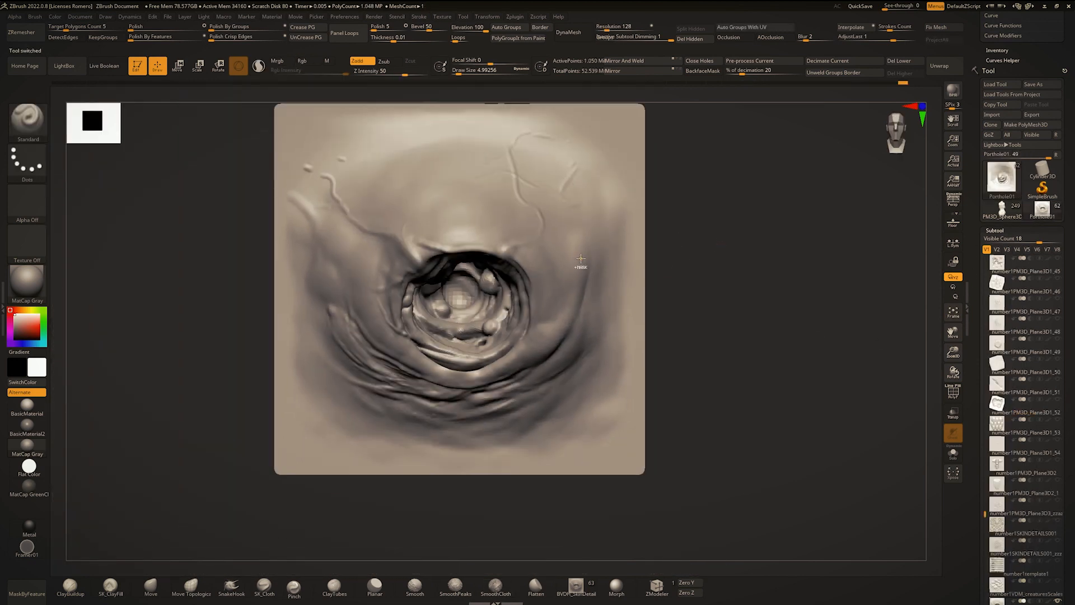
key(ctrl+shift+d)
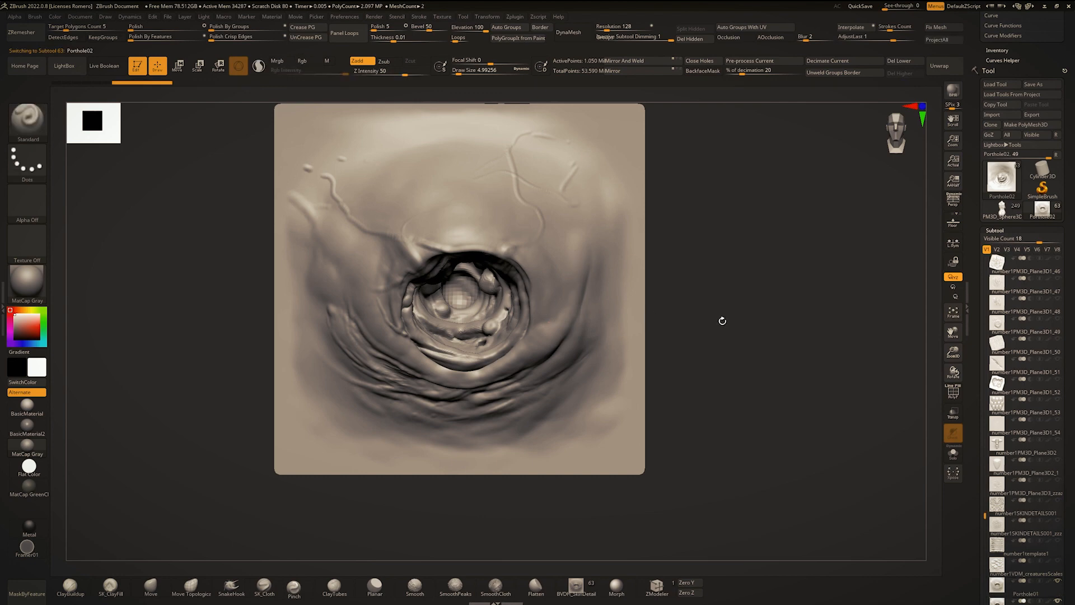
Step: Look through the neighbouring detail plates in the subtool list and return to the Porthole02 plate
alt+click(454, 288)
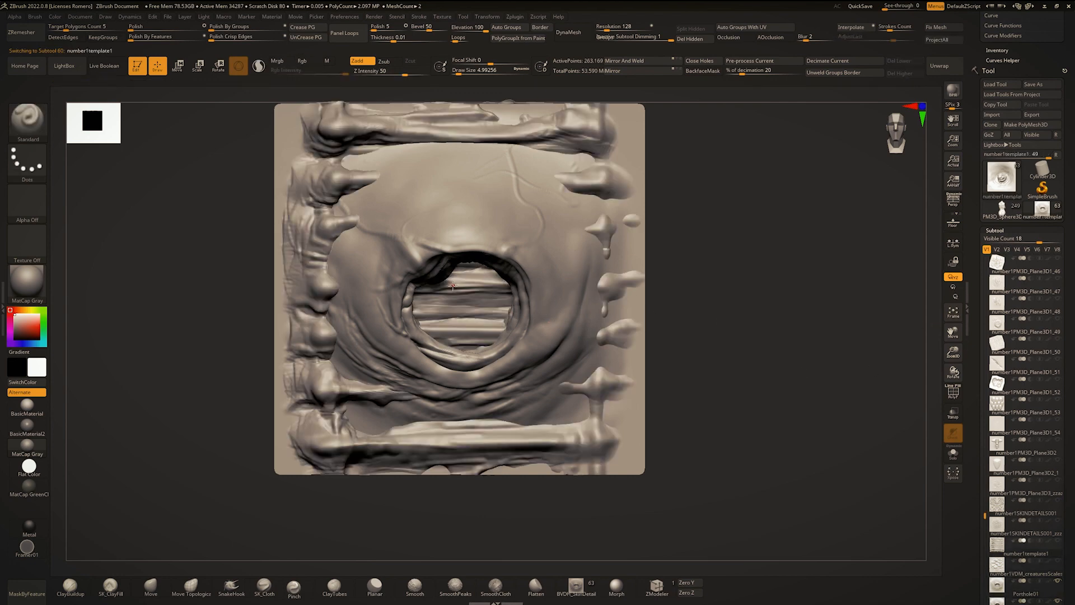
key(shift+s)
key(Up)
key(Up)
key(Up)
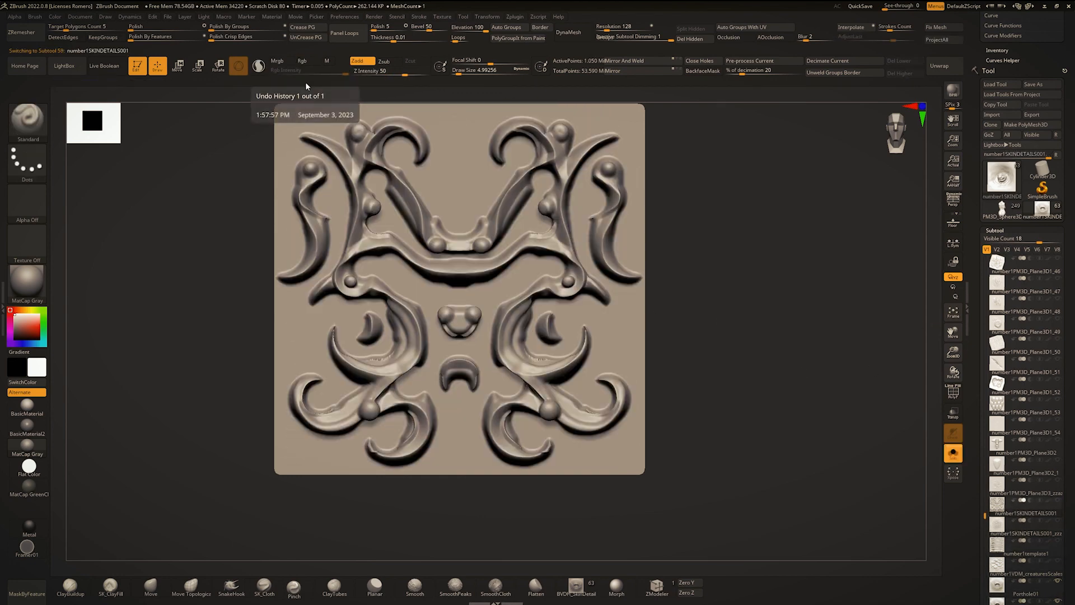
key(Up)
key(Down)
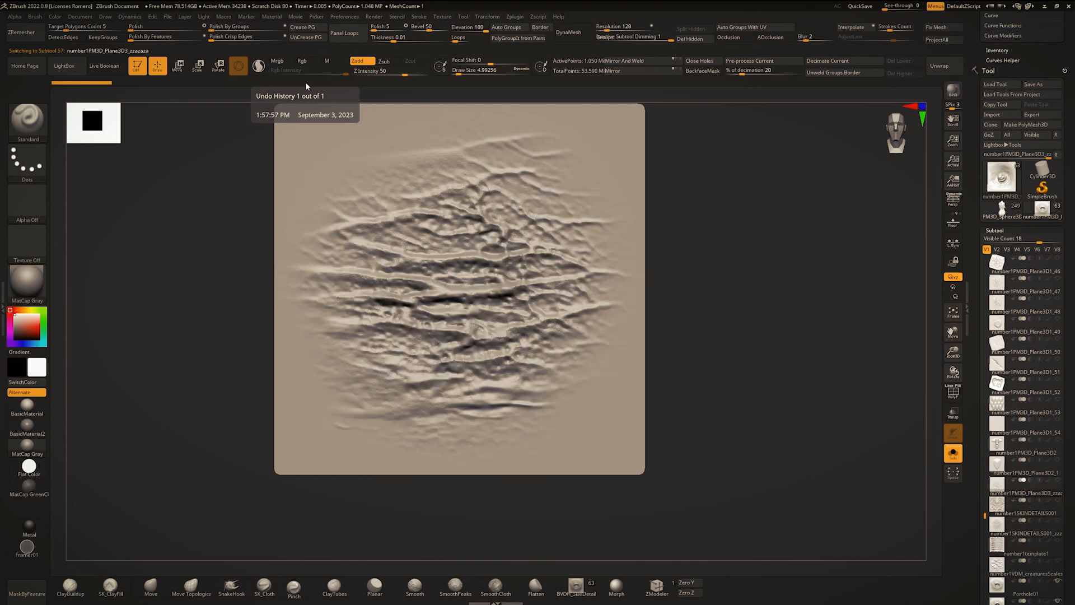
key(Down)
key(Down)
key(Down)
key(Down)
key(Down)
key(Down)
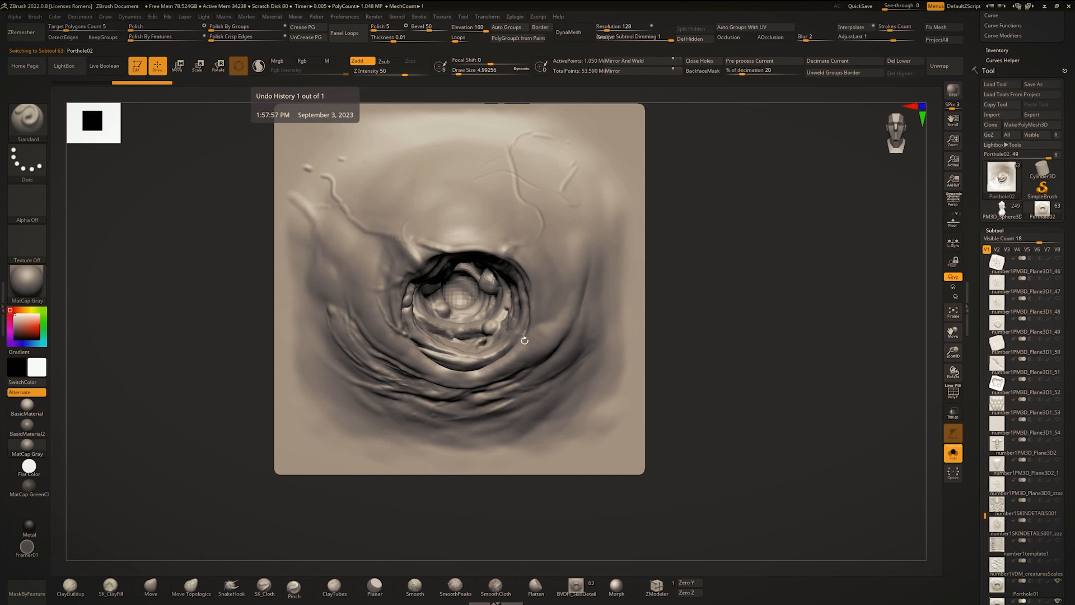
Step: Mask a thin border along all four edges of the Porthole02 plate and soften the mask edge
ctrl+right_drag(511, 322, 493, 299)
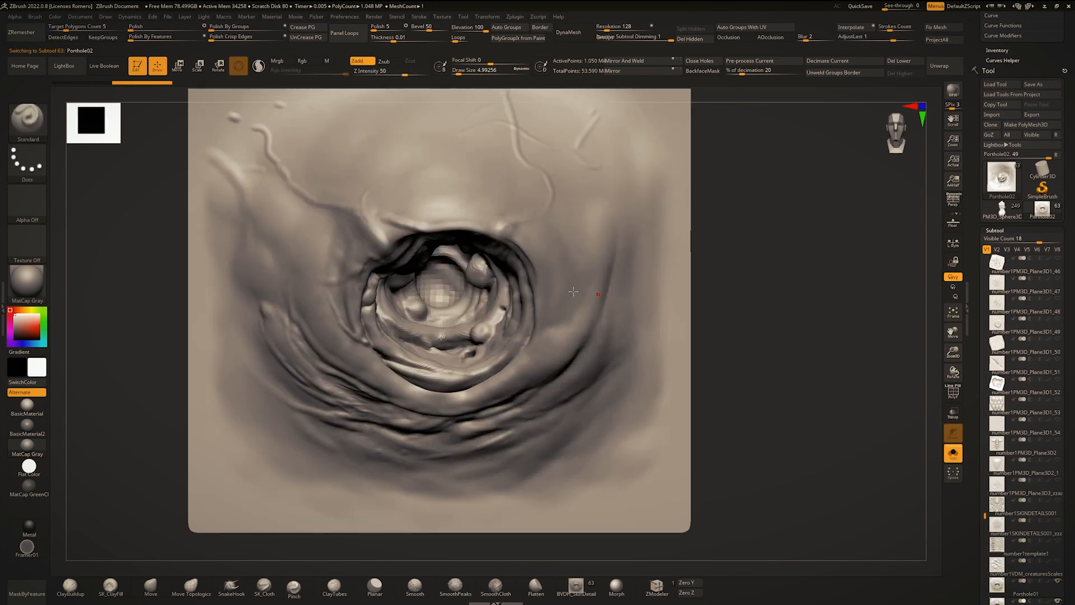
shift+right_drag(573, 291, 586, 253)
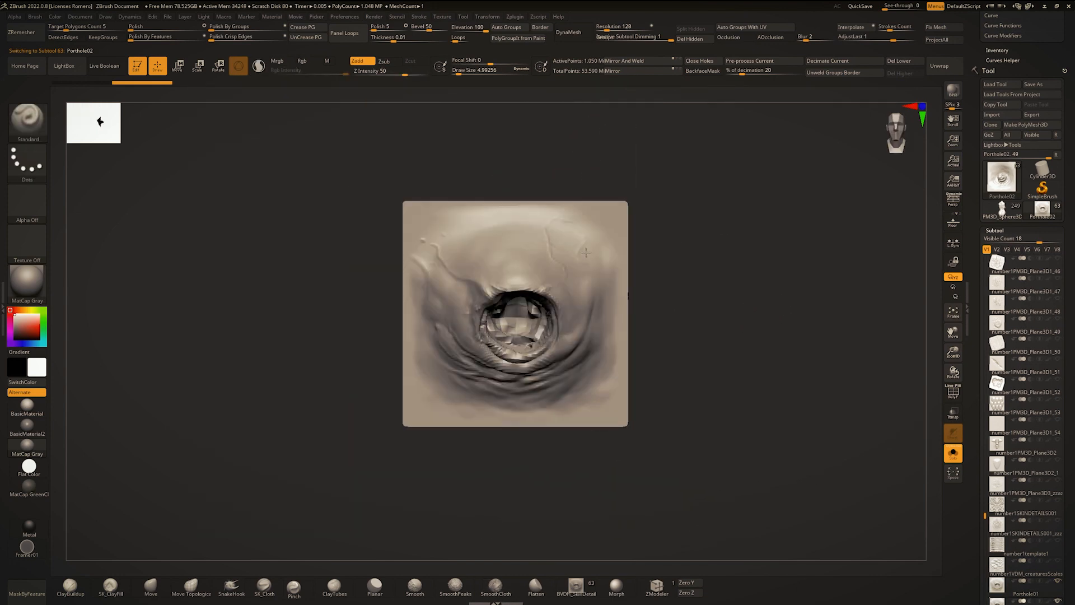
key(ctrl)
ctrl+drag(413, 206, 669, 212)
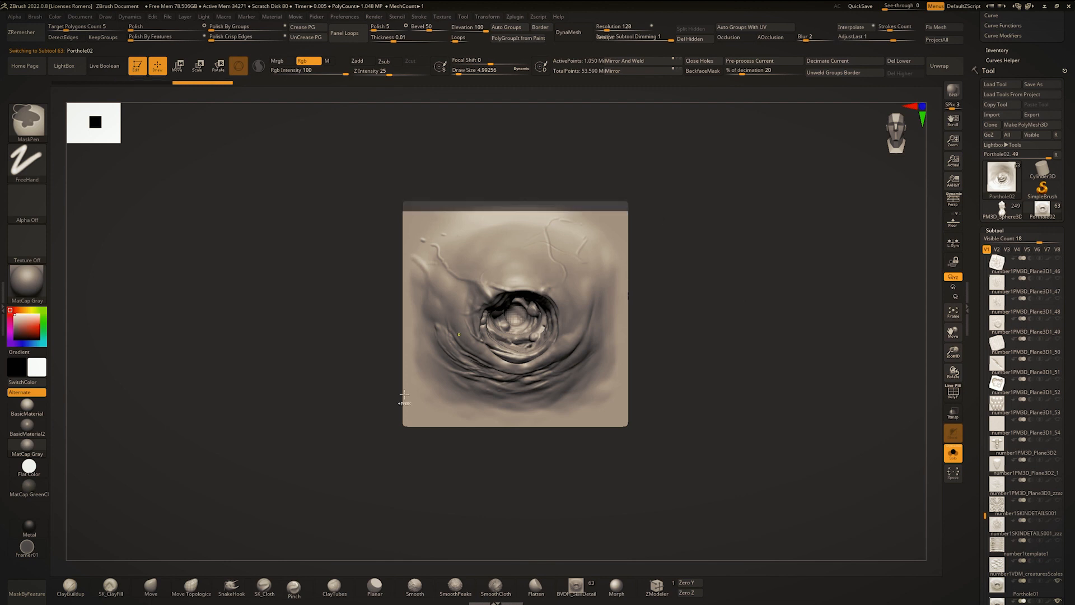
ctrl+drag(377, 438, 414, 158)
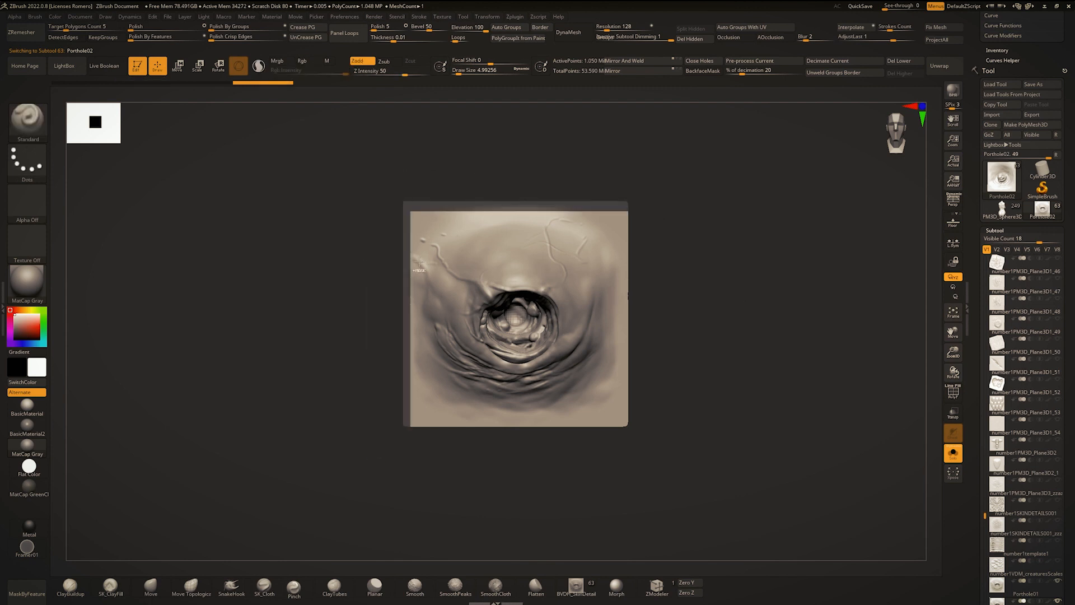
ctrl+drag(374, 453, 414, 158)
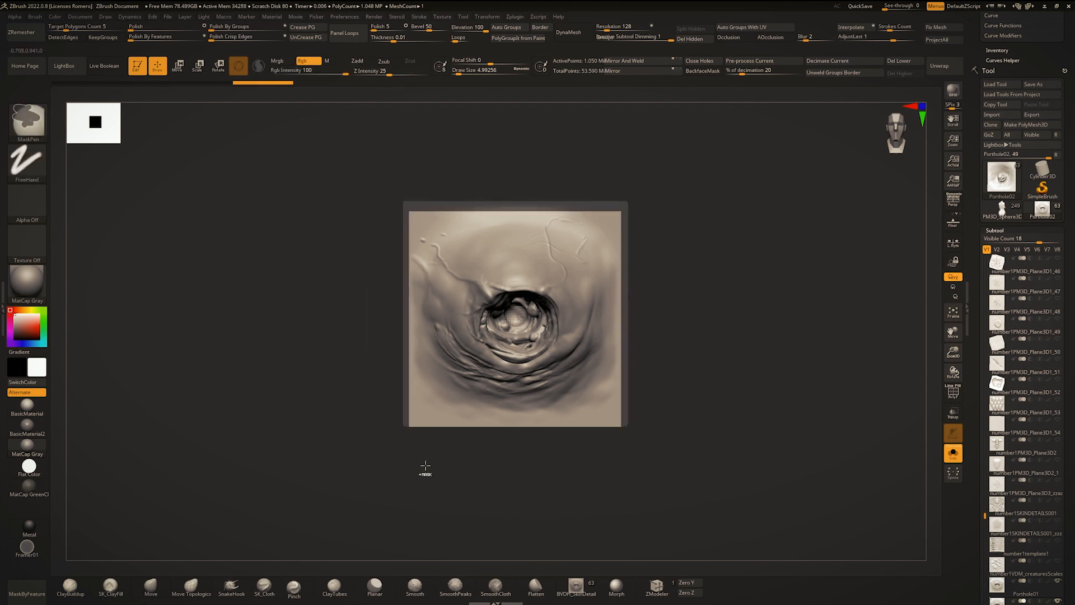
ctrl+drag(403, 471, 644, 415)
drag(632, 336, 553, 269)
shift+right_drag(553, 270, 616, 271)
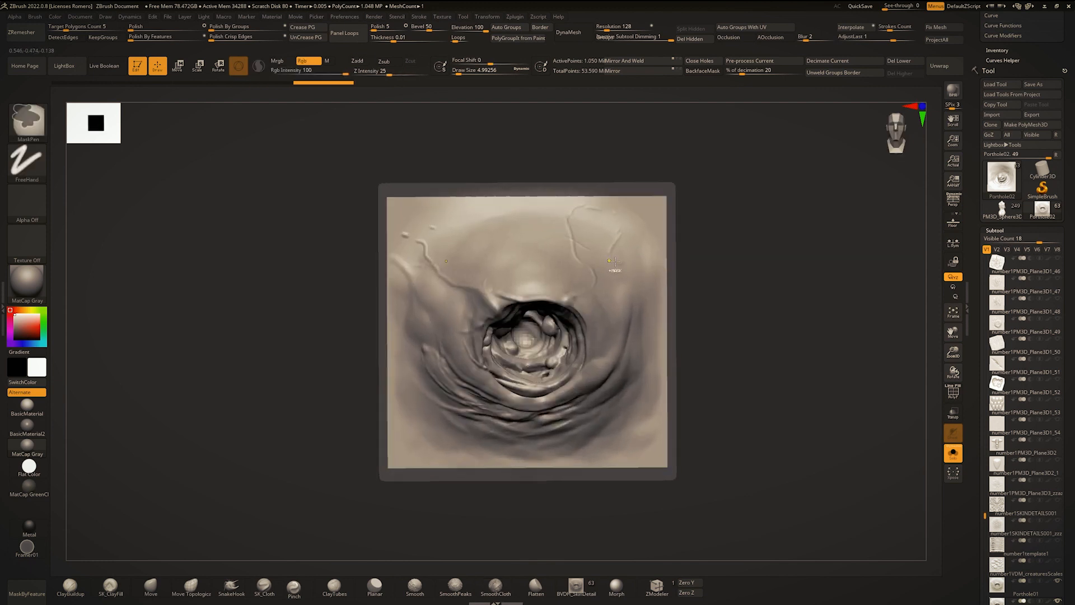
ctrl+click(585, 273)
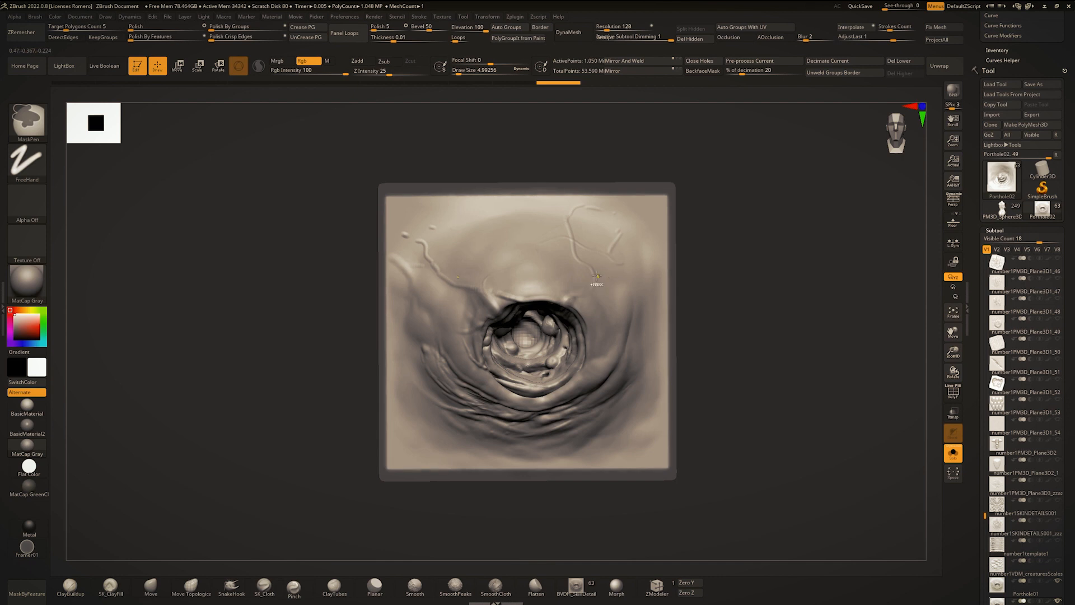
Step: Pull the hood and inner opening of the Porthole02 orifice outward from the plate with a large Move brush
shift+right_drag(625, 274, 557, 295)
key(space)
drag(549, 299, 558, 299)
drag(552, 299, 568, 298)
key(space)
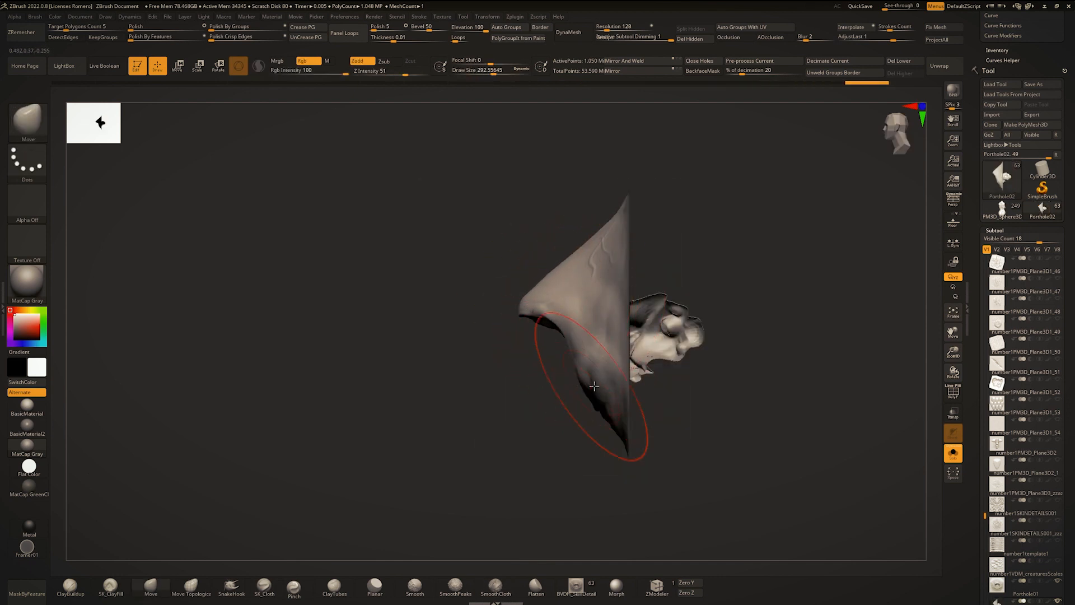
right_drag(594, 386, 608, 391)
key(space)
drag(588, 393, 581, 379)
drag(561, 364, 567, 359)
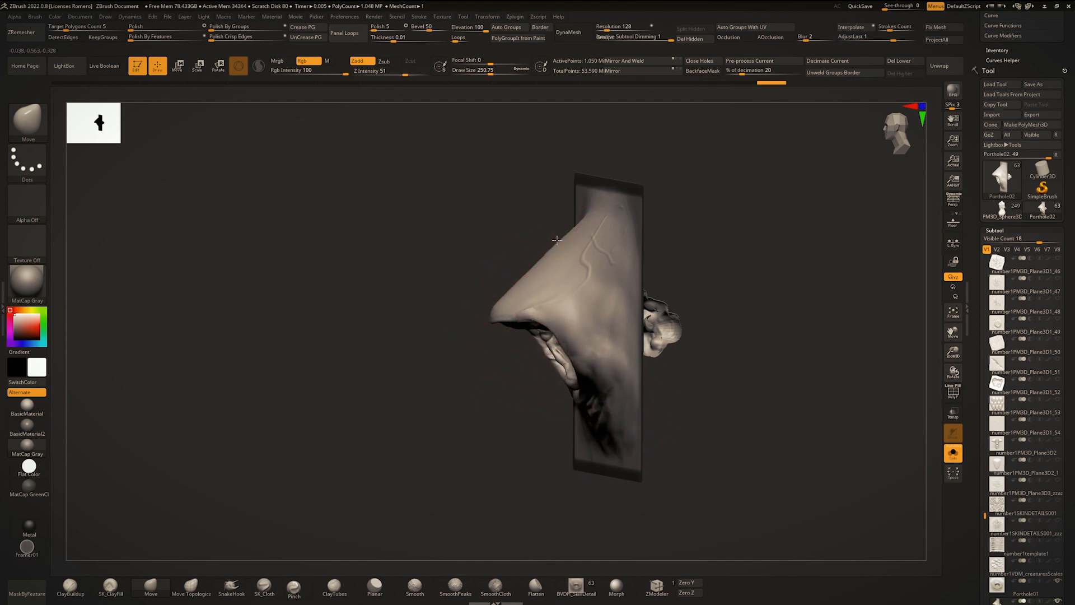
Step: Round out the top and sides of the Porthole02 hood with a large Move brush, about 250 in size
drag(572, 226, 559, 215)
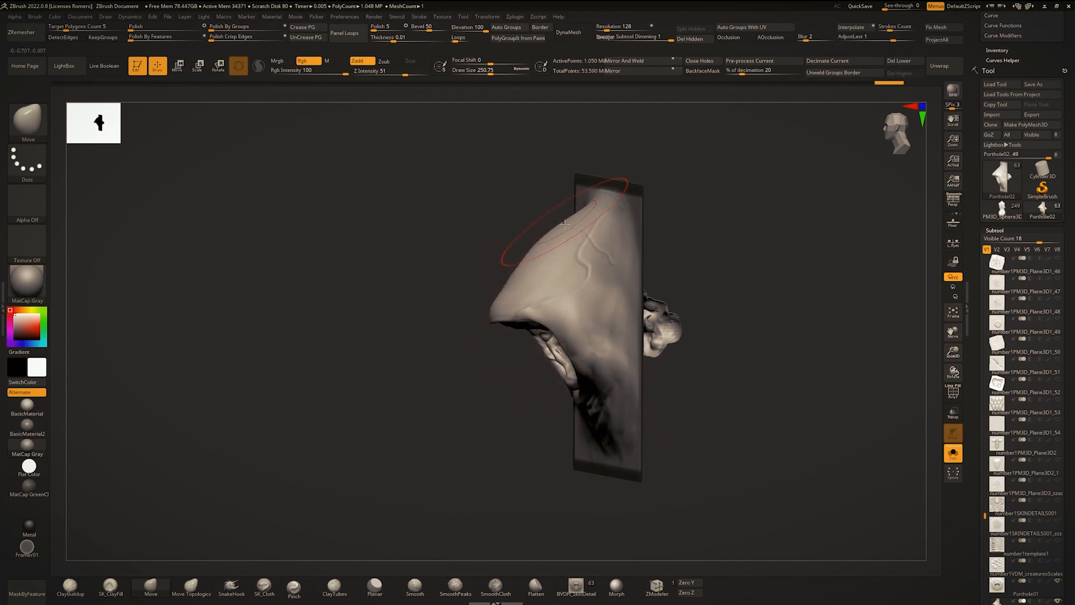
shift+drag(442, 241, 538, 246)
alt+drag(480, 268, 487, 263)
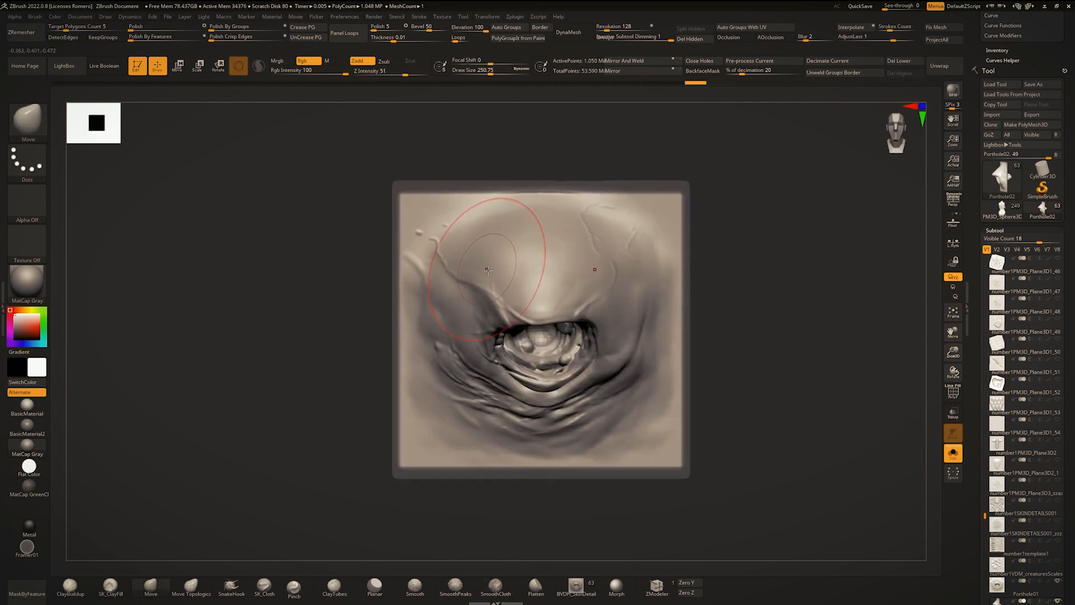
right_drag(488, 261, 511, 253)
mouse_move(525, 315)
right_down()
mouse_move(471, 357)
mouse_move(512, 339)
right_up()
right_click(513, 249)
drag(536, 259, 478, 235)
mouse_move(510, 251)
right_down()
mouse_move(488, 257)
mouse_move(487, 337)
mouse_move(464, 318)
mouse_move(568, 312)
mouse_move(473, 312)
right_up()
Step: Build soft folds along the hood's lower rim with the Standard brush at size about 77, smoothing them with SmoothCloth
key(b)
key(s)
key(t)
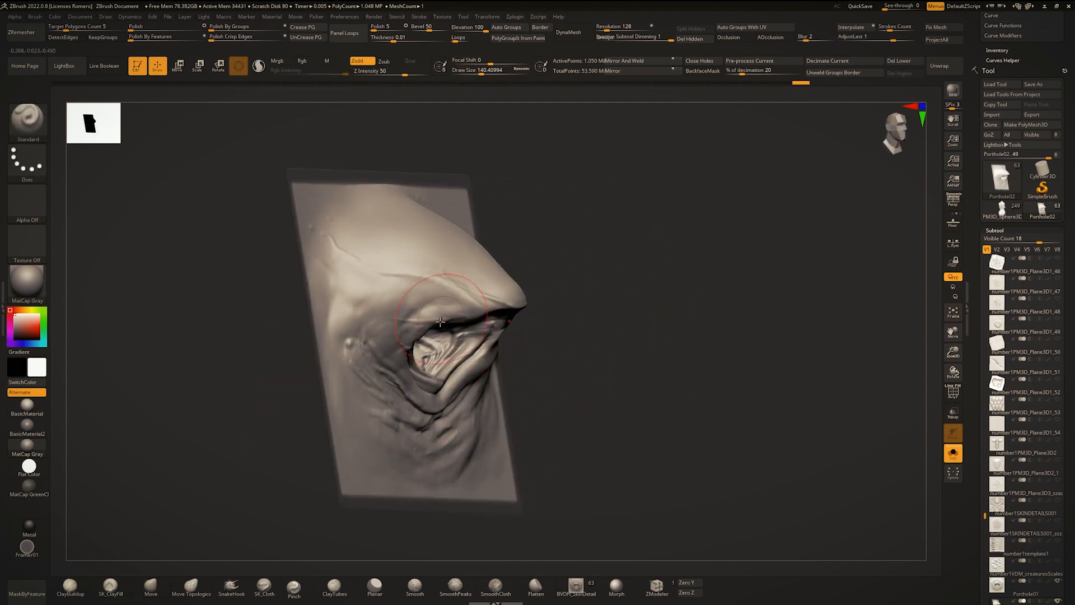
right_drag(414, 347, 423, 363)
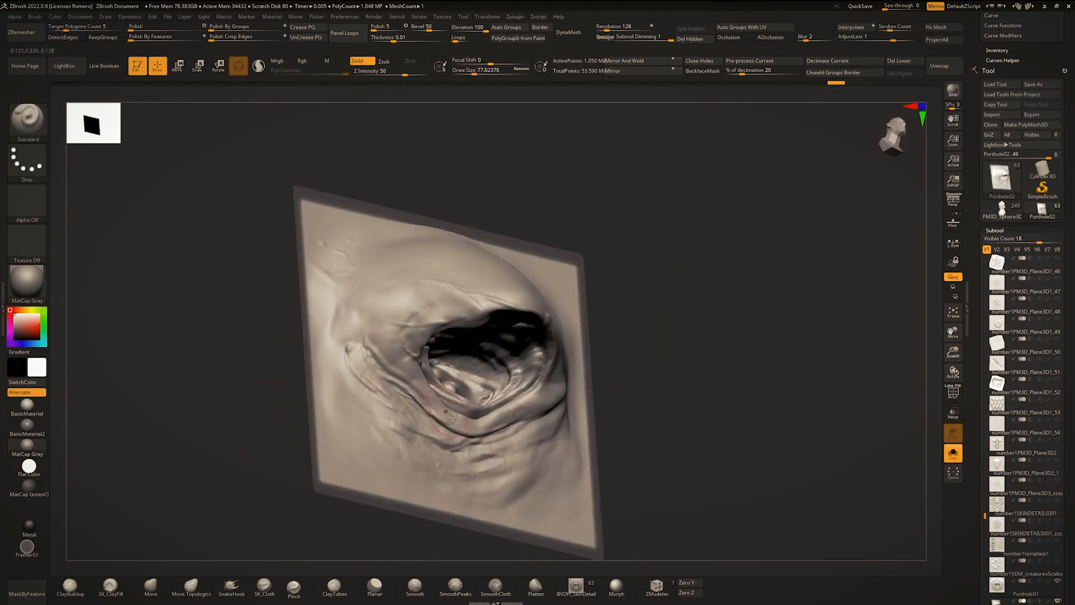
right_drag(392, 398, 559, 295)
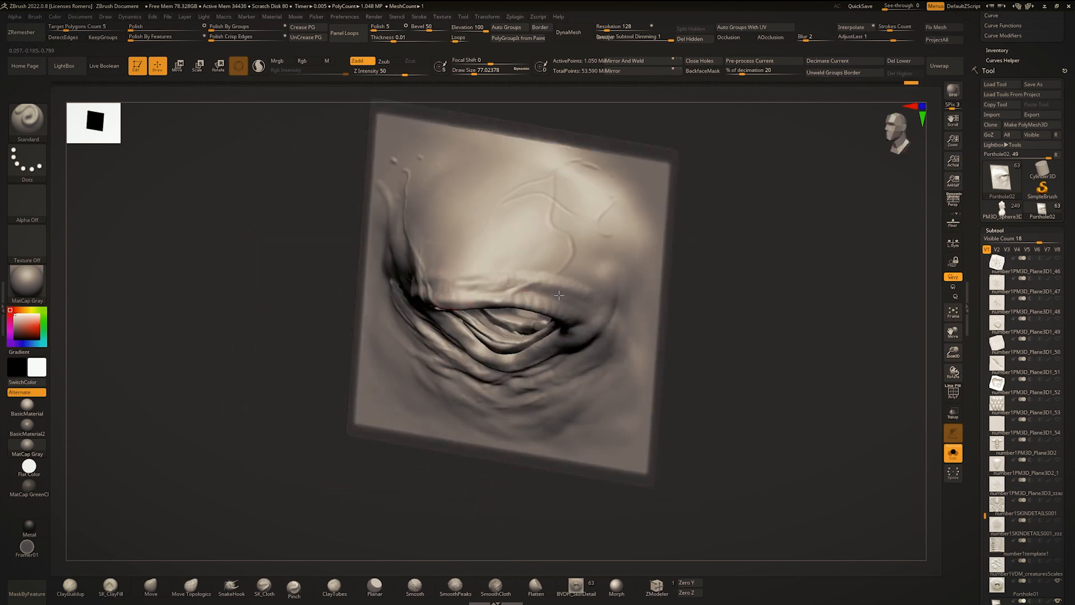
key(shift)
mouse_move(473, 284)
right_down()
mouse_move(493, 287)
mouse_move(456, 291)
mouse_move(471, 293)
right_up()
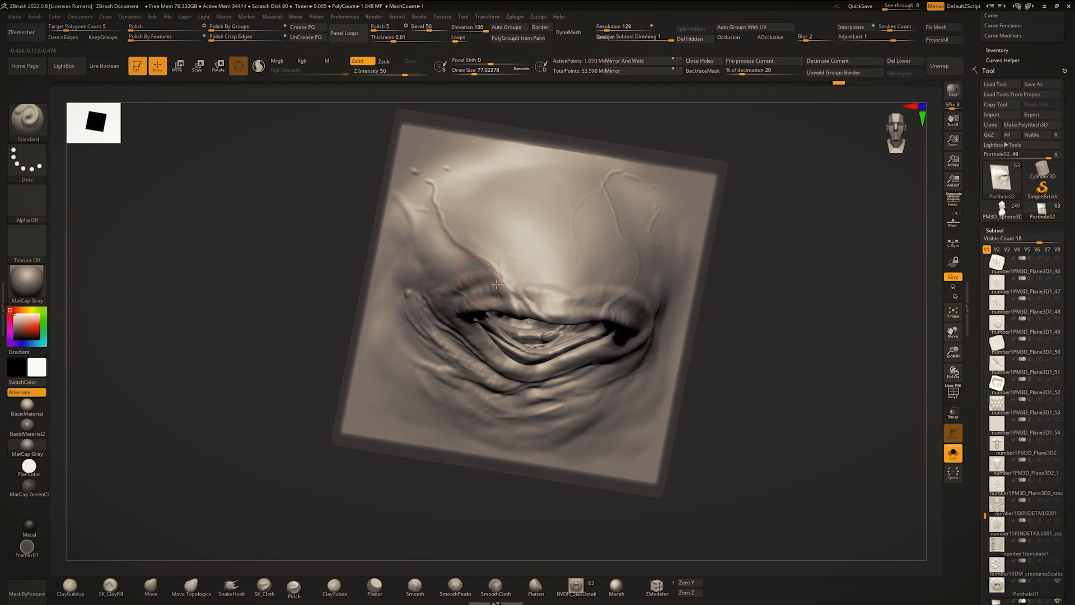
key(shift)
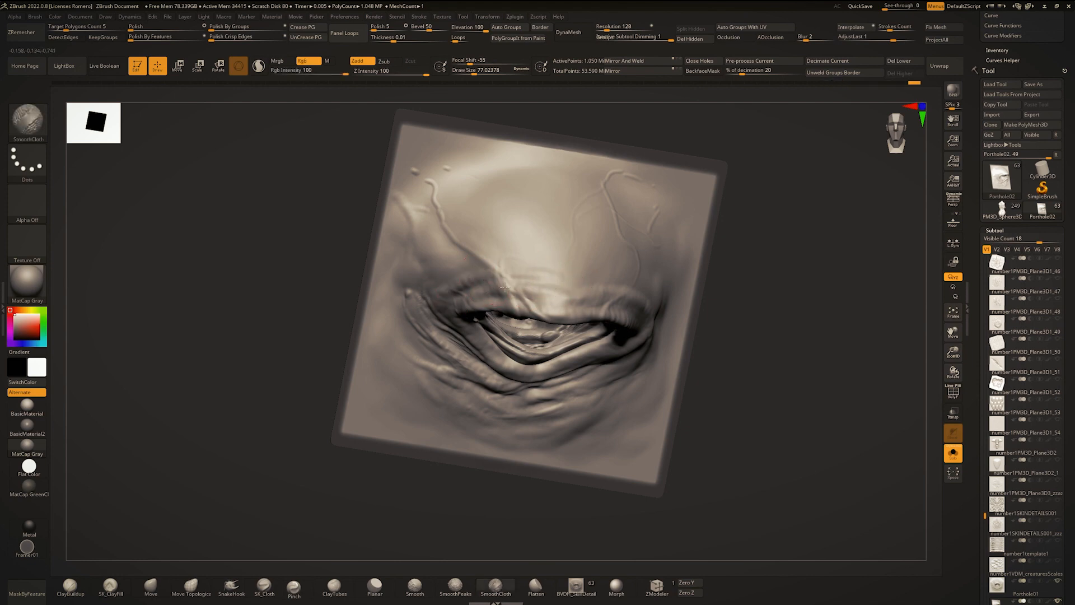
right_drag(471, 280, 446, 327)
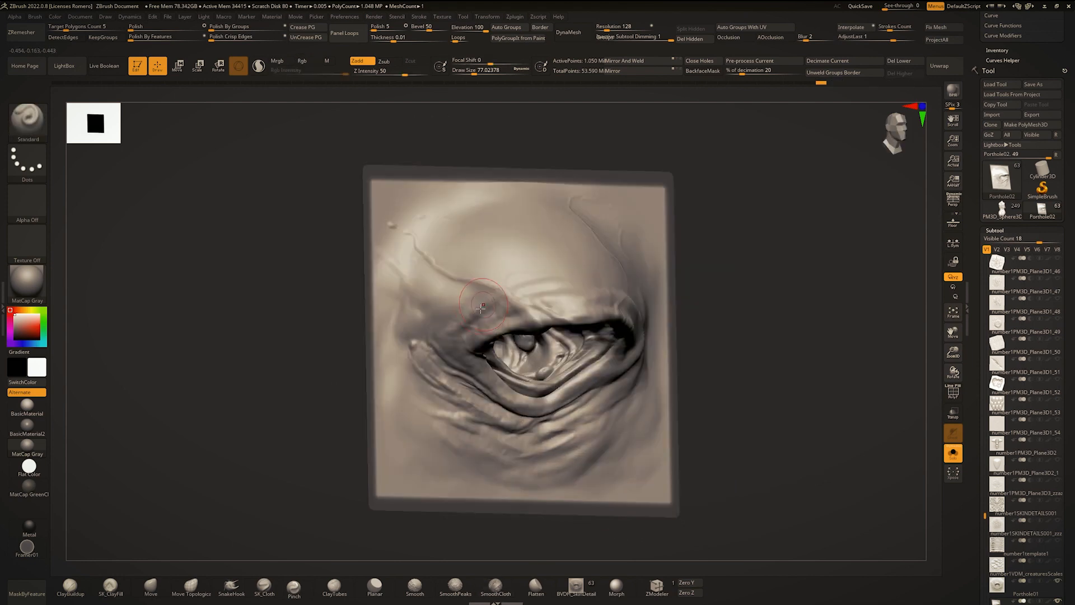
Step: Fill out the flesh beside the left corner of the orifice with ClayBuildup at size about 94
key(b)
key(c)
key(b)
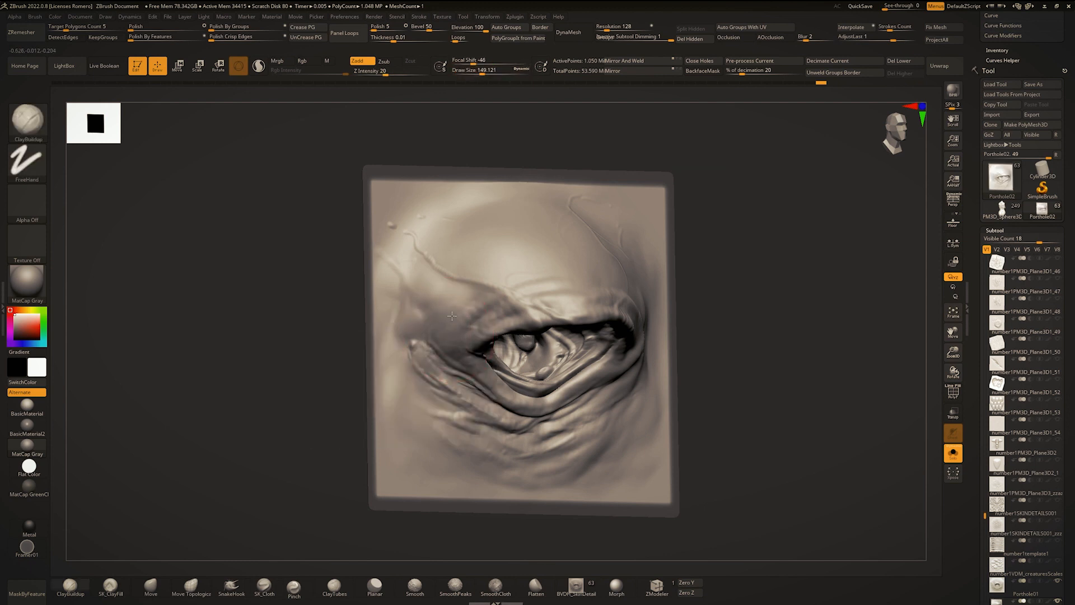
key(space)
drag(477, 305, 458, 324)
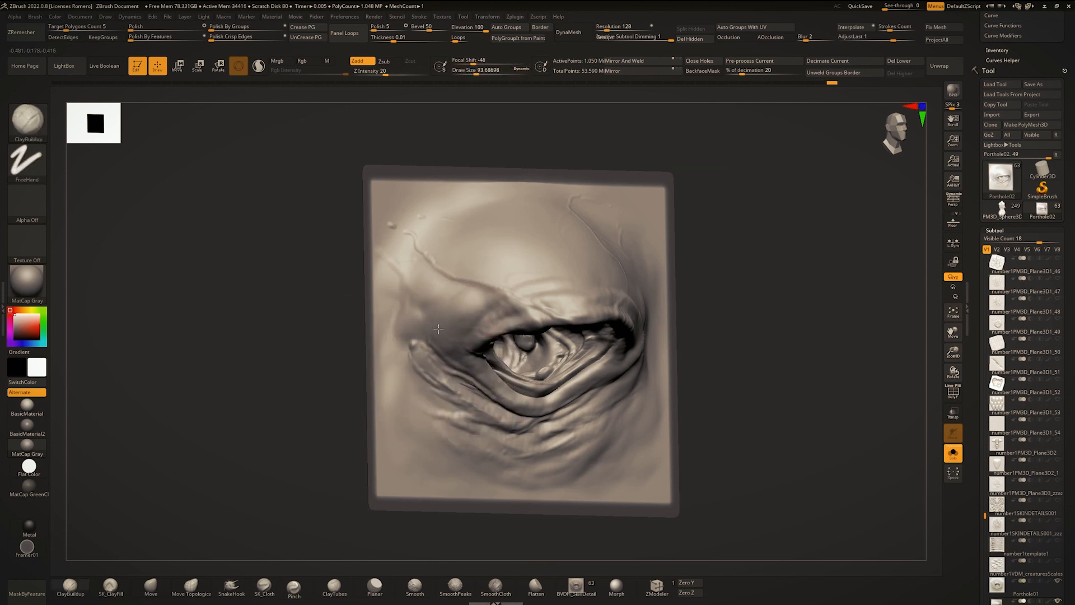
right_drag(417, 284, 444, 341)
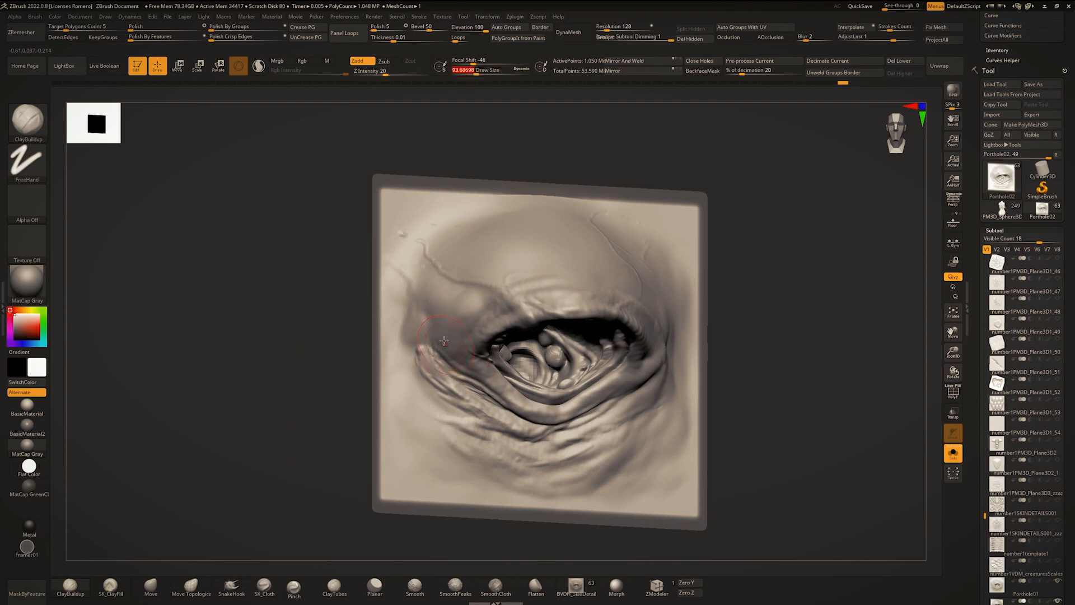
drag(450, 339, 501, 344)
alt+right_drag(520, 331, 441, 347)
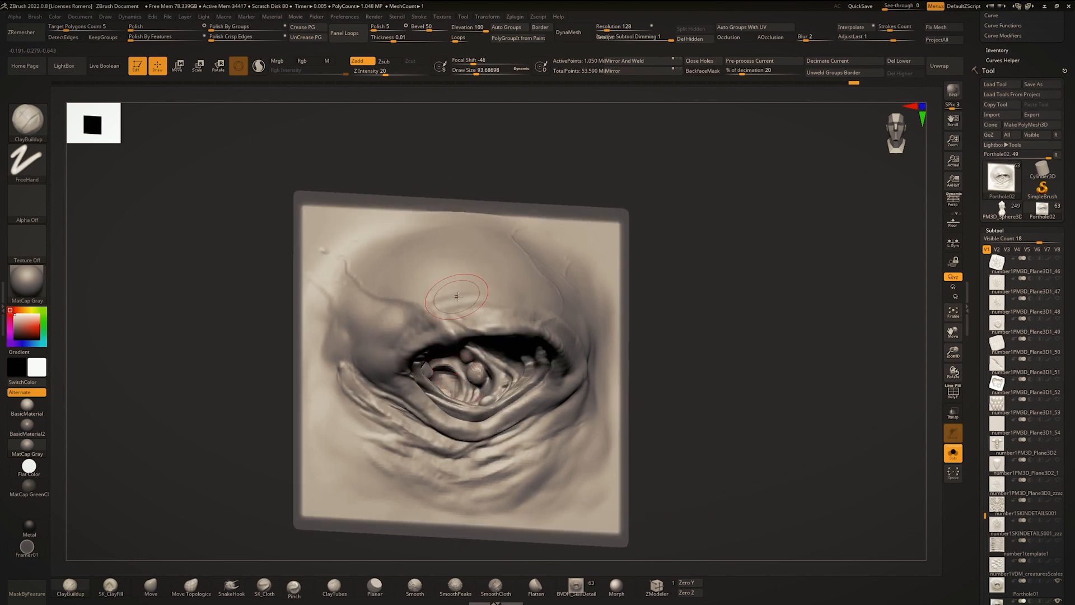
Step: Add volume to the front and right side of the hood with ClayBuildup at size about 145
shift+right_drag(457, 296, 452, 292)
key(bracketright)
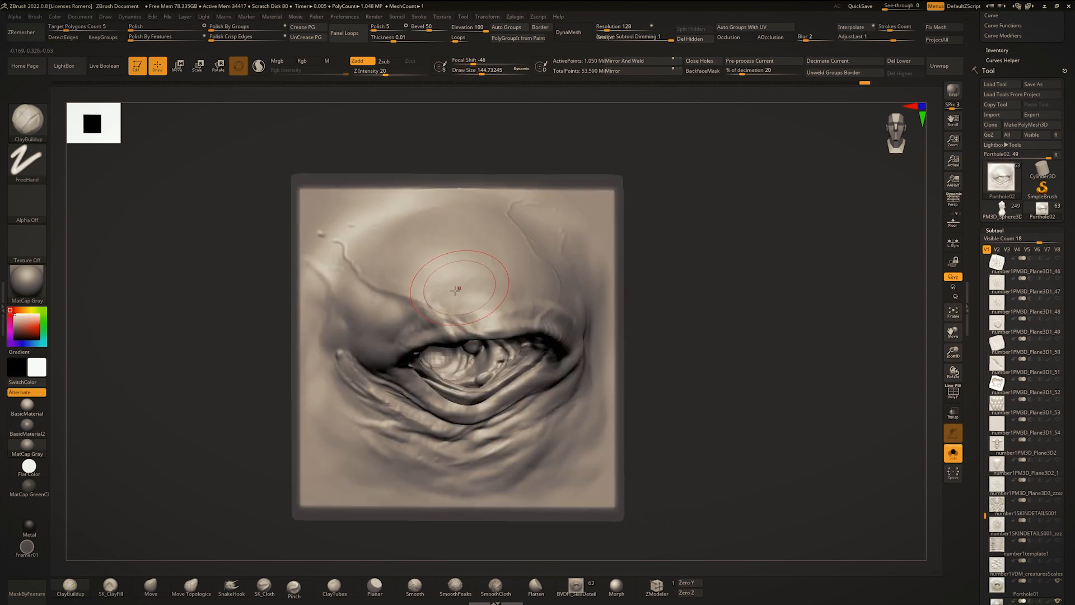
drag(522, 297, 552, 299)
right_drag(628, 294, 553, 291)
drag(553, 291, 618, 310)
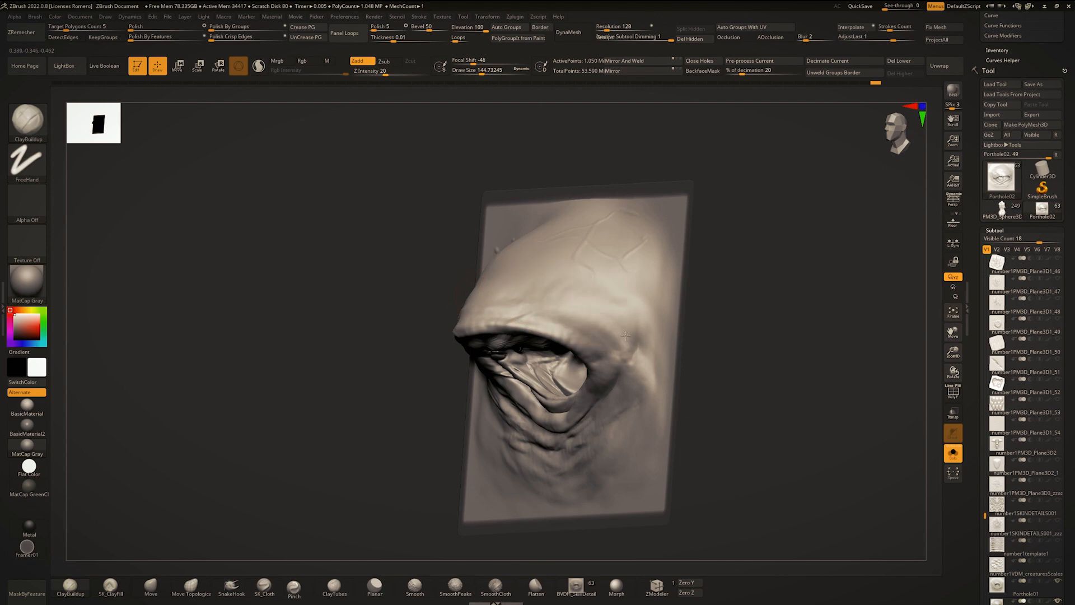
mouse_move(567, 285)
ctrl+right_down()
mouse_move(565, 320)
mouse_move(608, 358)
ctrl+right_up()
mouse_move(607, 359)
ctrl+right_down()
mouse_move(526, 351)
mouse_move(546, 392)
ctrl+right_up()
key(space)
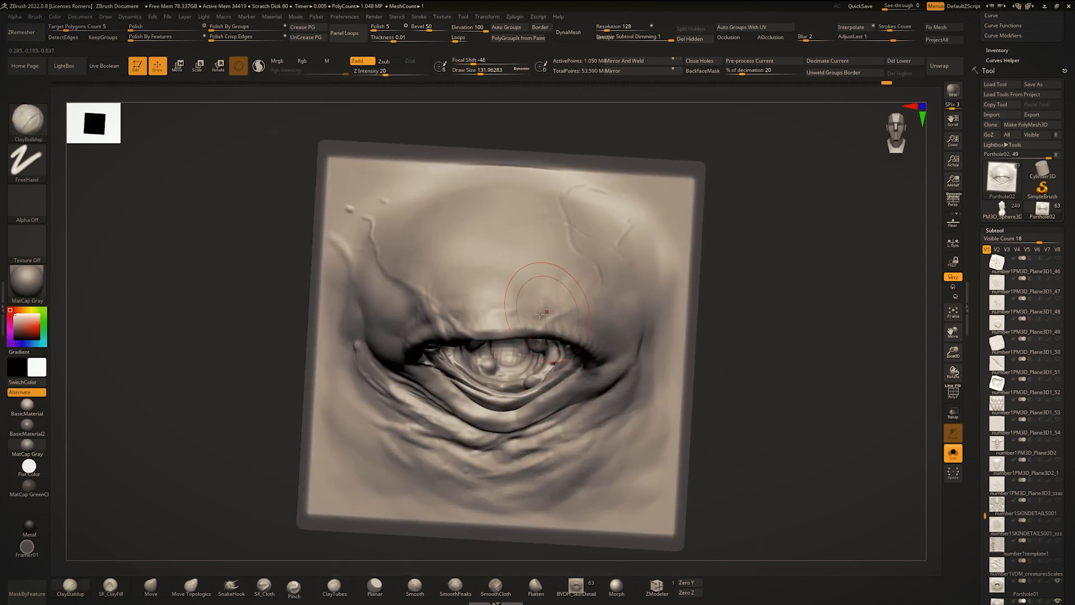
Step: Raise wrinkles across the hood just above the opening with a smaller Standard brush and soften them with SmoothCloth
key(b)
key(d)
key(s)
key(space)
drag(568, 306, 561, 305)
key(b)
key(s)
key(t)
right_drag(522, 304, 543, 305)
key(space)
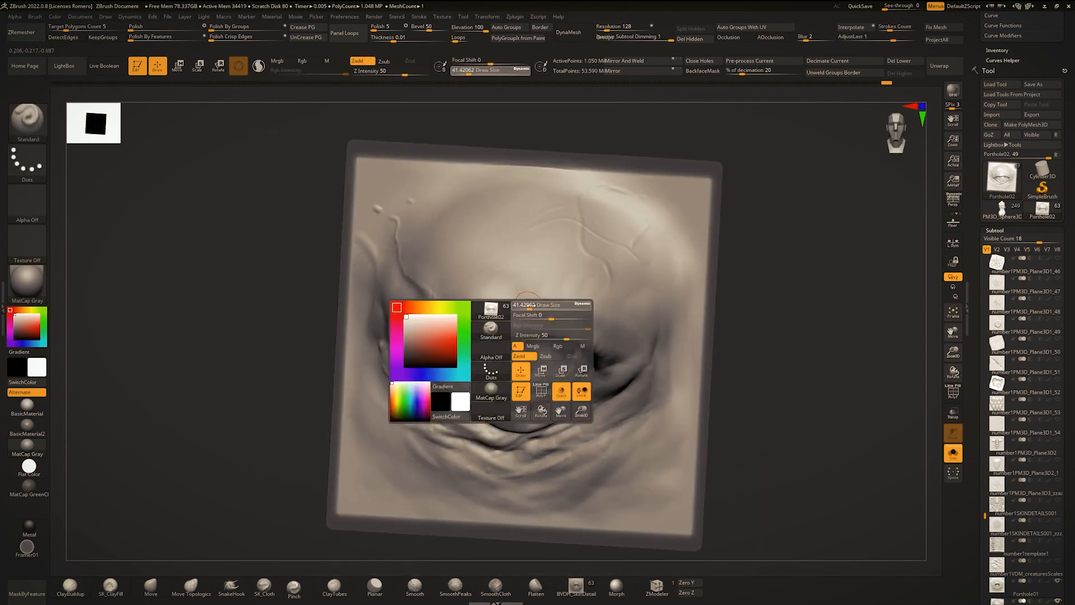
mouse_move(521, 304)
mouse_down()
mouse_move(616, 320)
mouse_move(608, 312)
mouse_up()
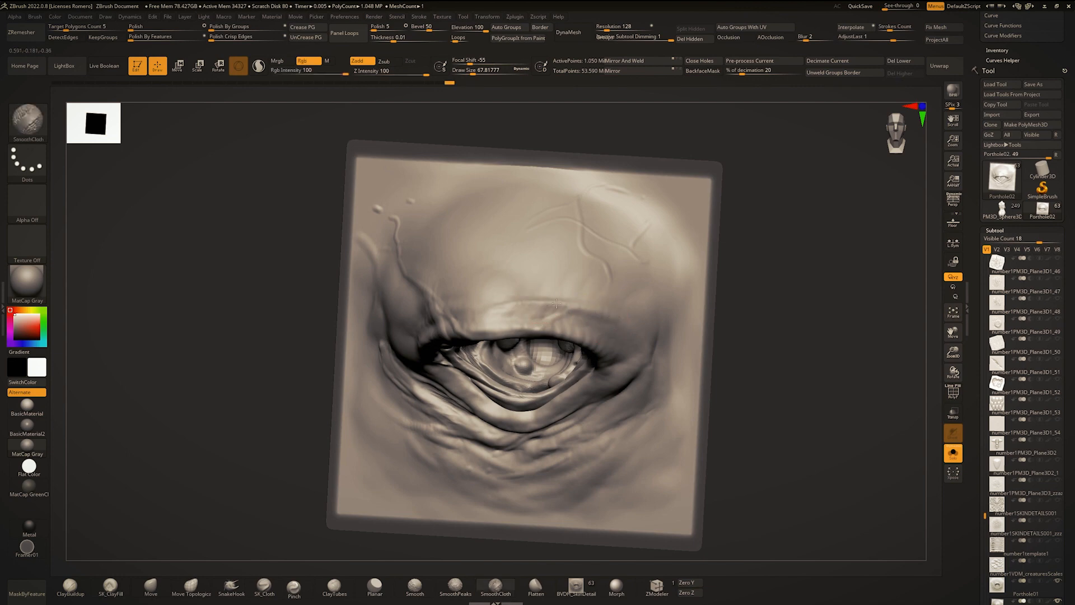
Step: Reshape the orifice rim from its underside with the Move brush at size about 234
mouse_move(556, 303)
ctrl+right_down()
mouse_move(535, 269)
mouse_move(538, 313)
mouse_move(518, 328)
mouse_move(489, 275)
mouse_move(516, 333)
mouse_move(569, 372)
mouse_move(560, 431)
mouse_move(594, 465)
ctrl+right_up()
key(space)
key(b)
key(m)
key(v)
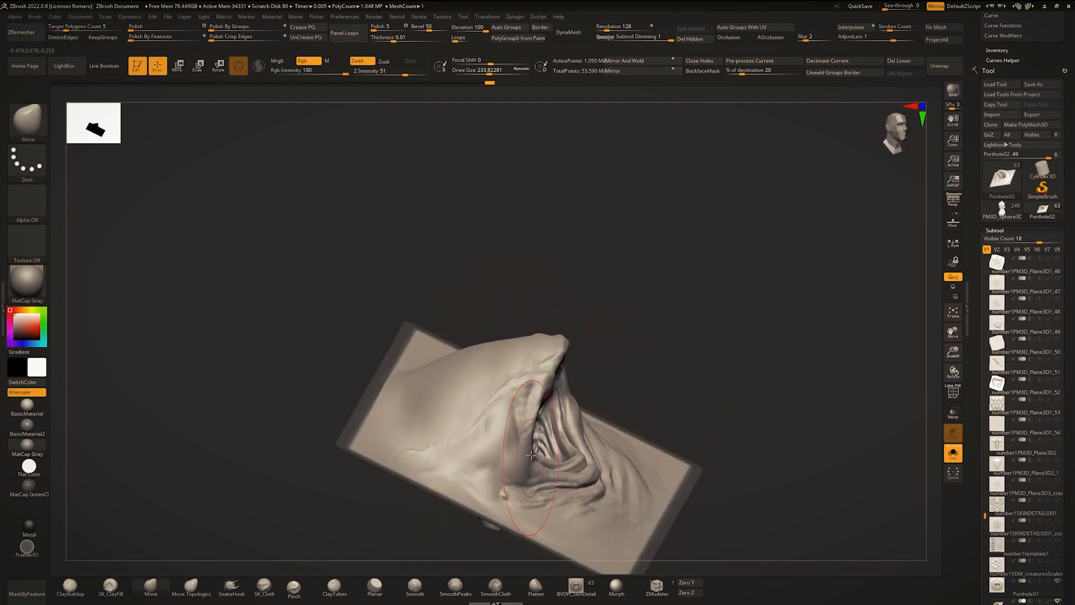
right_drag(531, 455, 504, 476)
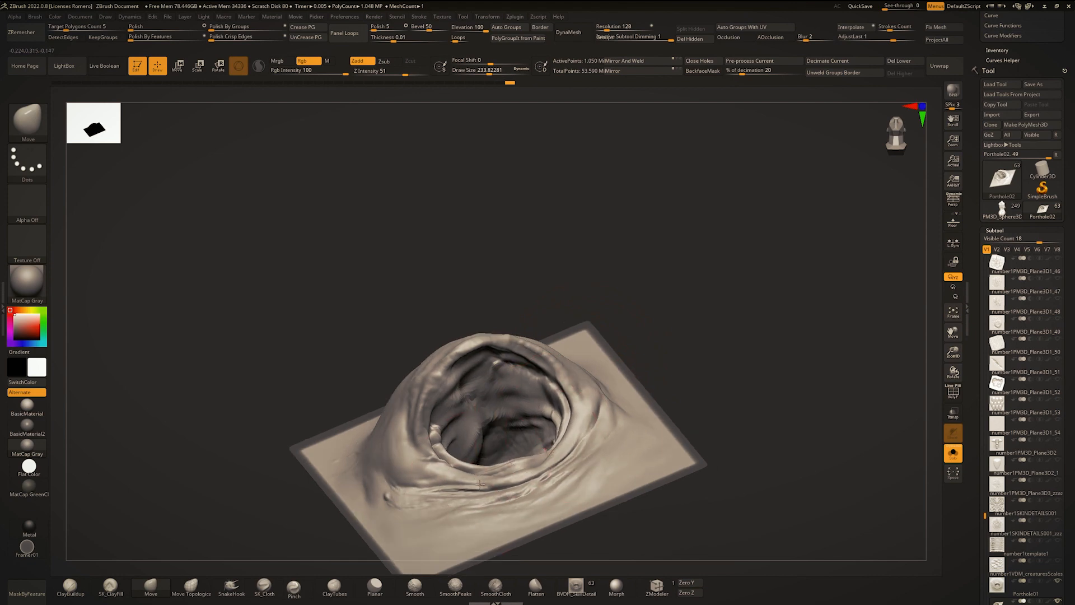
drag(480, 485, 475, 488)
right_drag(482, 476, 462, 386)
Step: Refine the hood's rim contour above the opening with the Move brush at size about 177
key(space)
drag(463, 377, 456, 377)
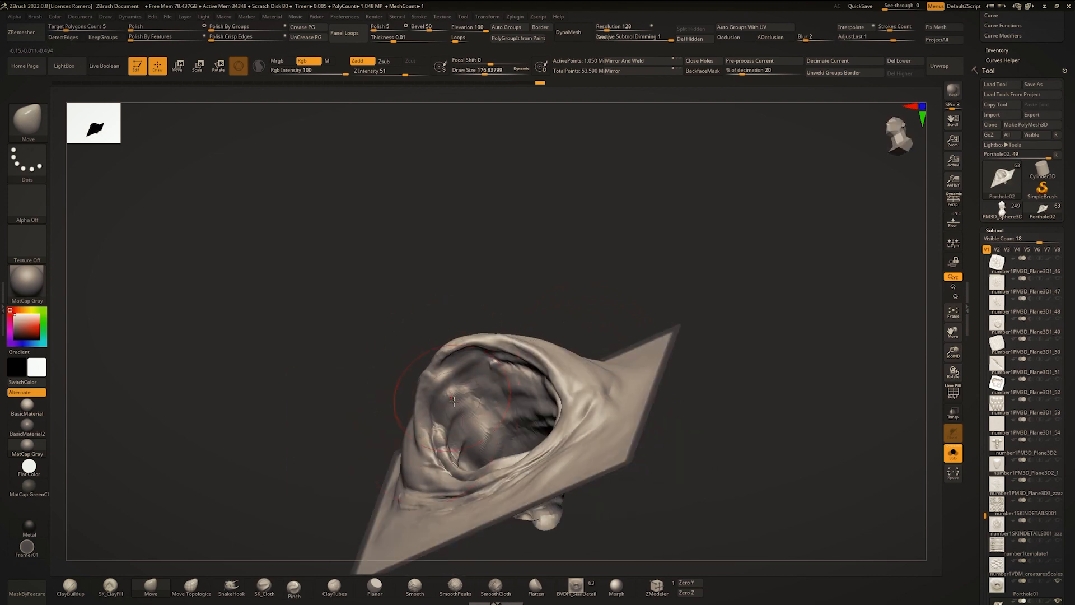
mouse_move(453, 401)
right_down()
mouse_move(479, 426)
mouse_move(482, 392)
right_up()
drag(482, 381, 482, 389)
ctrl+right_drag(481, 389, 472, 377)
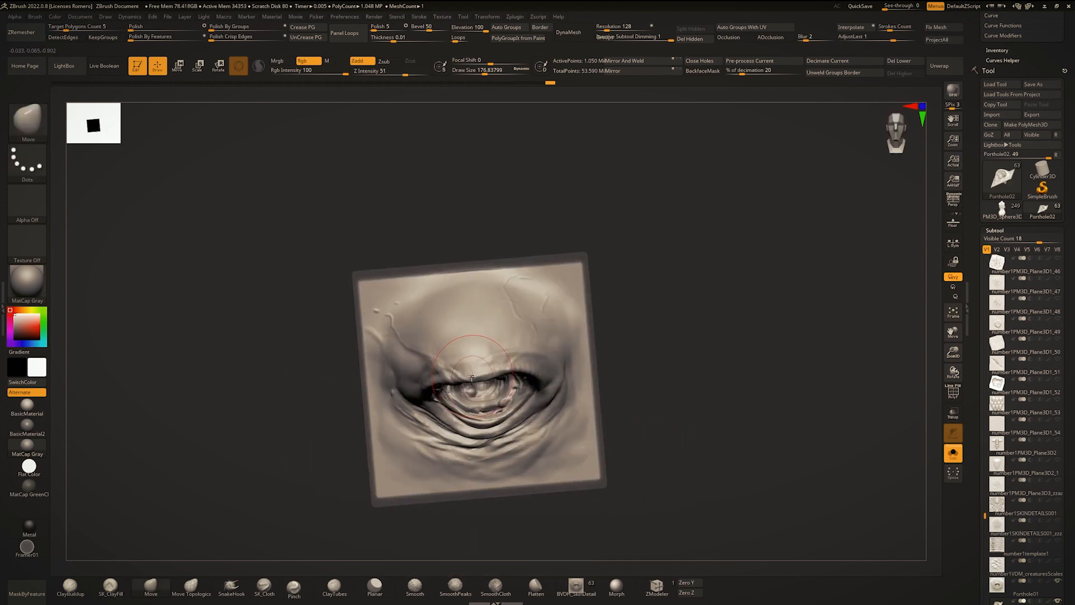
drag(472, 377, 472, 381)
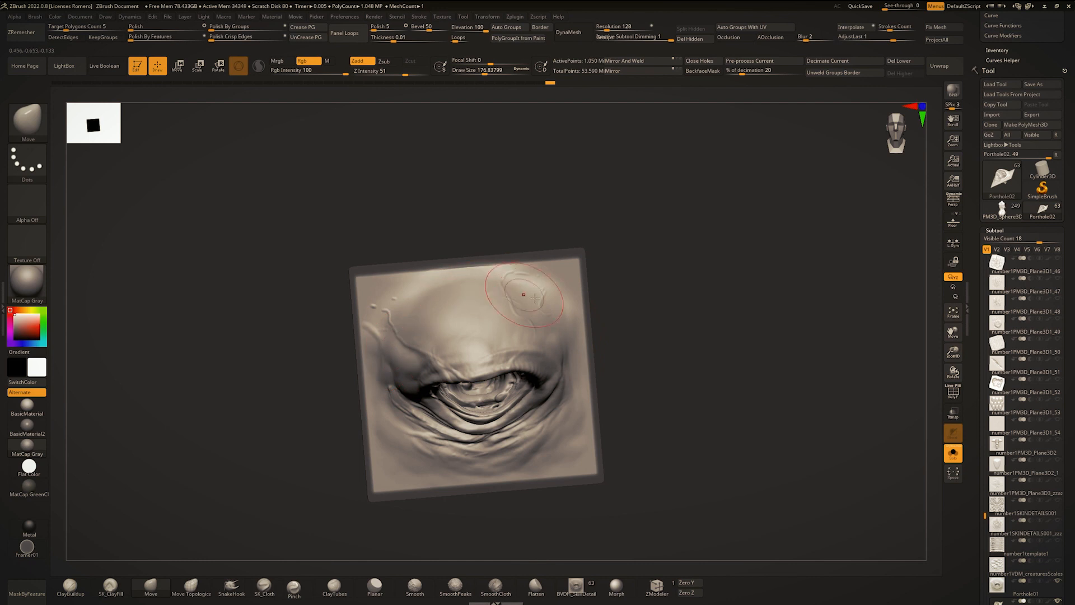
Step: Adjust the right side of the orifice opening with the Move brush at size about 207
mouse_move(547, 334)
right_down()
mouse_move(552, 315)
mouse_move(492, 331)
mouse_move(481, 303)
mouse_move(488, 330)
right_up()
right_drag(489, 331, 496, 353)
key(space)
drag(529, 374, 533, 375)
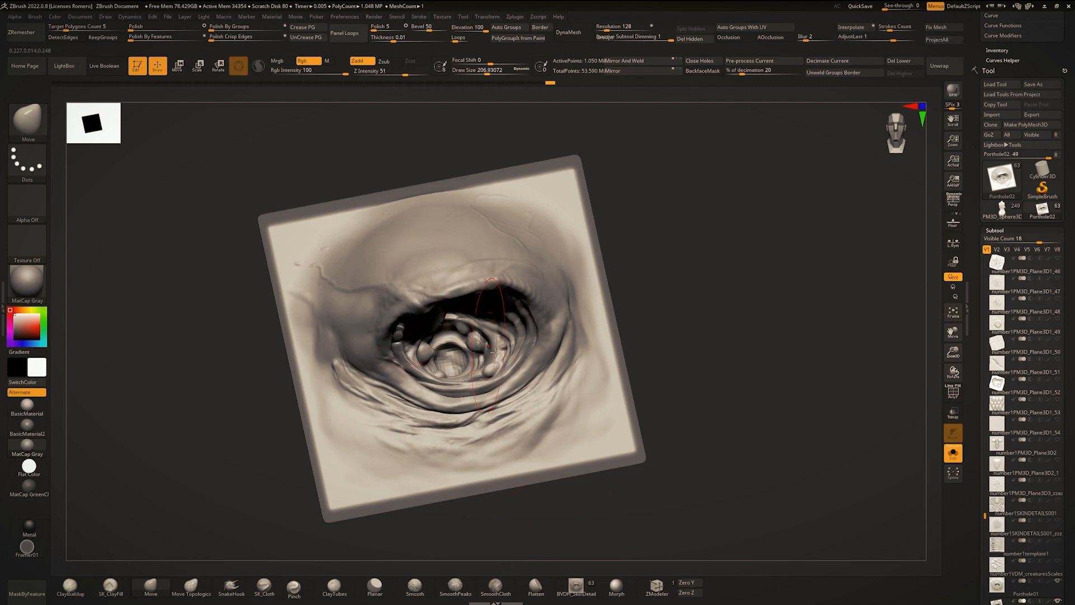
mouse_move(495, 352)
ctrl+right_down()
mouse_move(420, 353)
mouse_move(351, 434)
mouse_move(389, 381)
mouse_move(434, 394)
mouse_move(389, 361)
mouse_move(386, 343)
mouse_move(412, 338)
ctrl+right_up()
Step: Sculpt raised wrinkles along the hood's rim with the Standard brush at size about 71
key(space)
click(376, 456)
key(b)
key(s)
key(t)
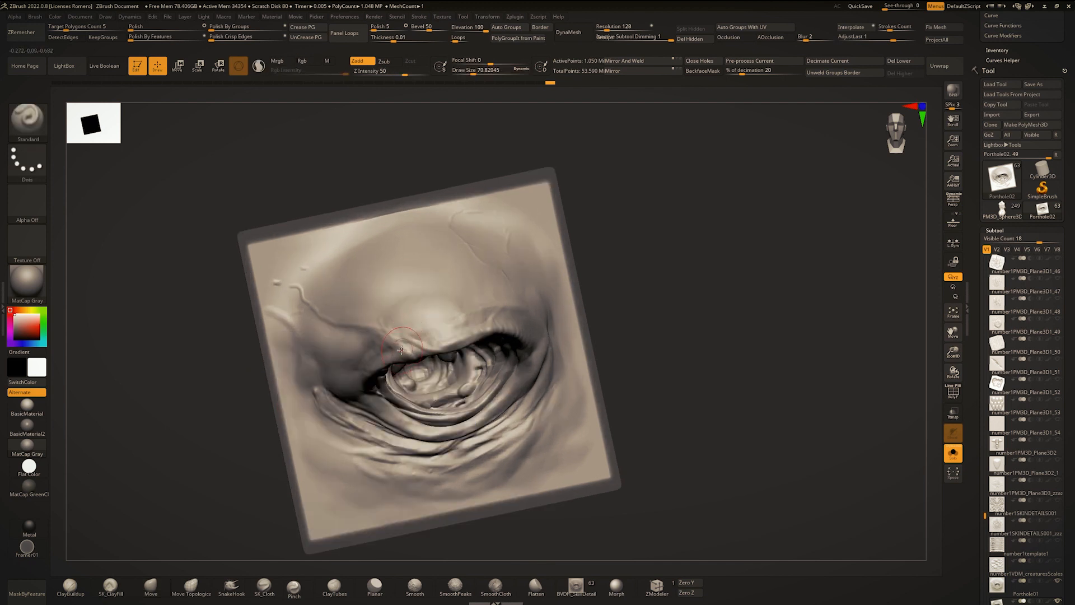
drag(411, 352, 507, 339)
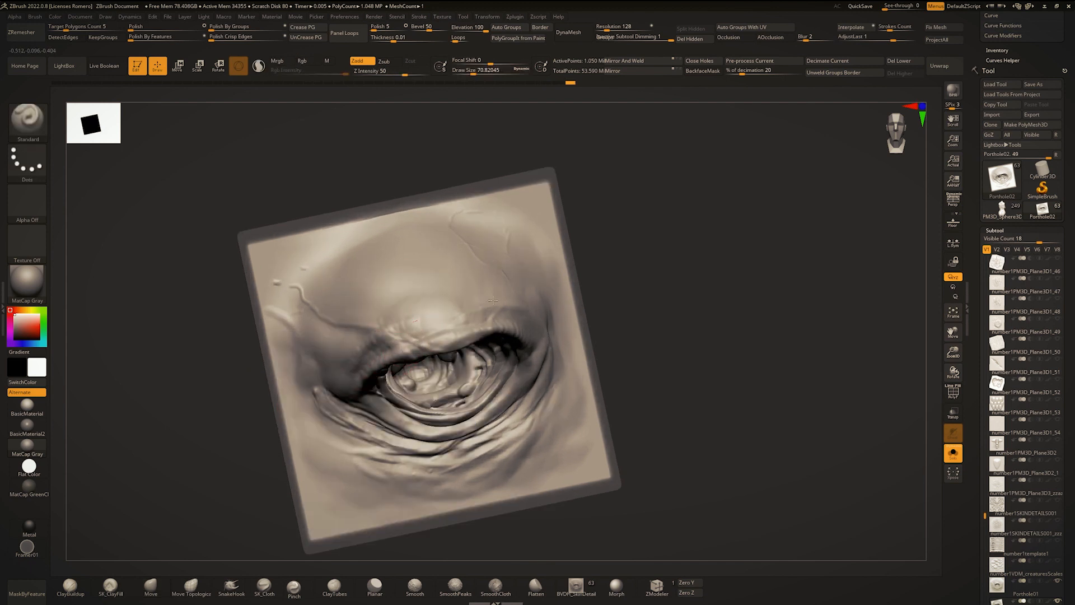
right_drag(453, 396, 369, 356)
Step: Carve creases into the flesh at the left corner of the orifice with DamStandard at size about 80
key(b)
key(d)
key(s)
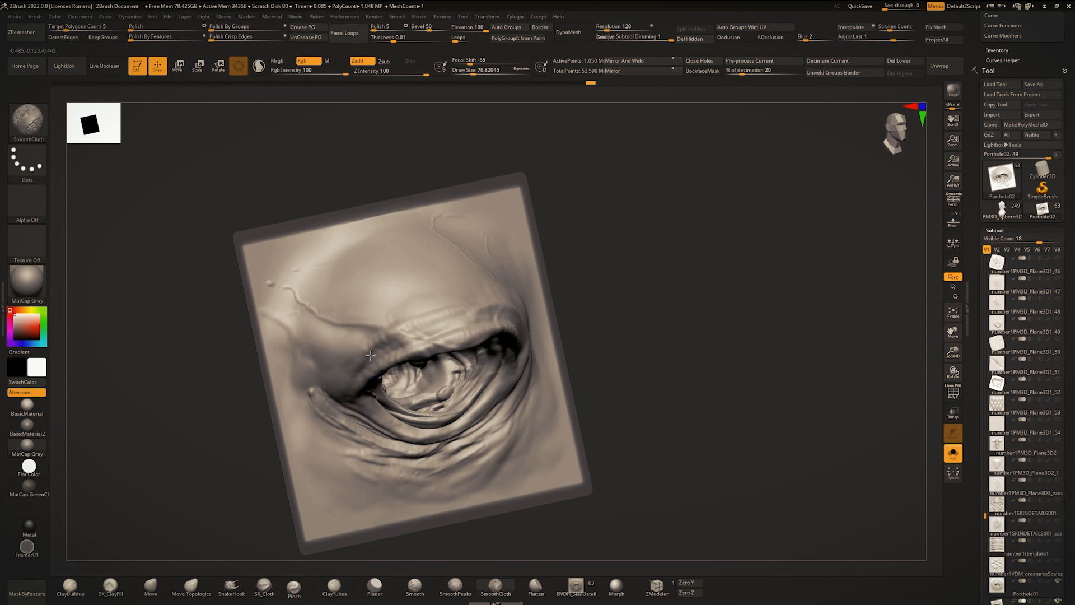
key(bracketright)
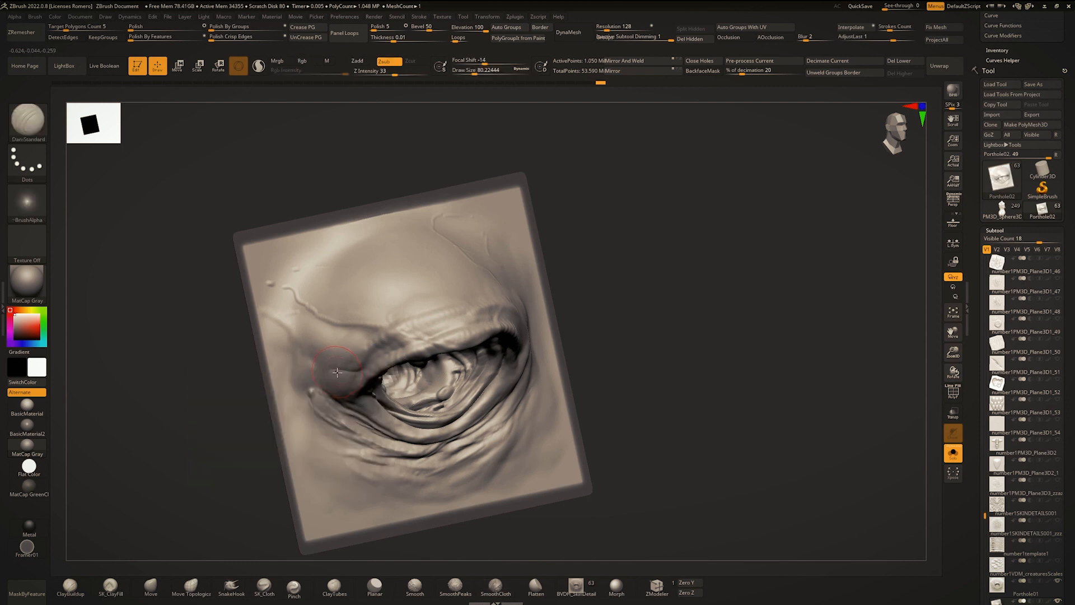
right_drag(308, 358, 339, 386)
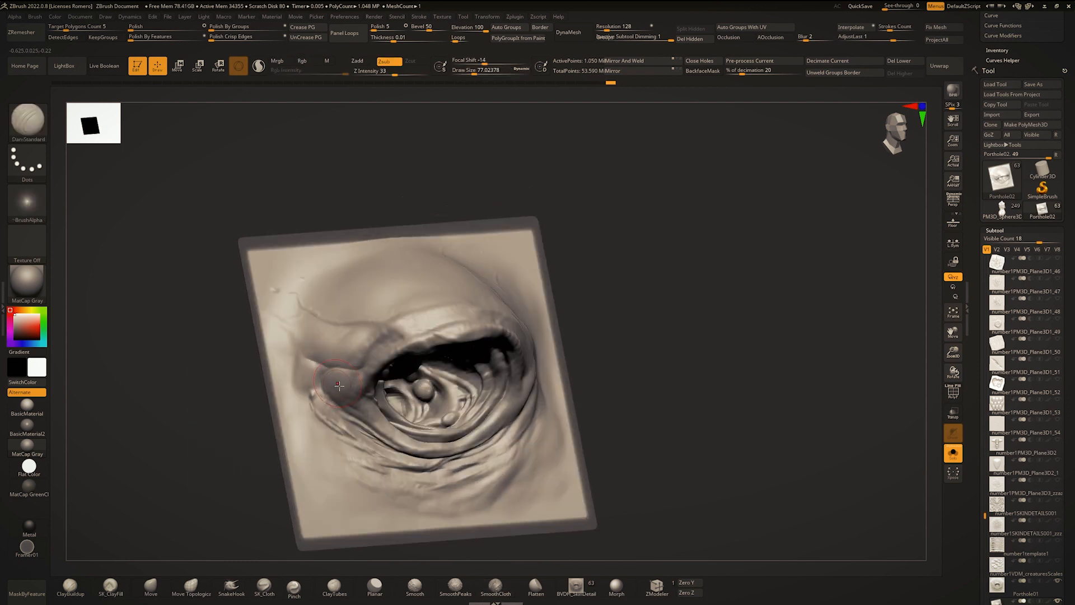
Step: Build rounded bulges at the left corner of the orifice with ClayBuildup at size about 77
key(b)
key(c)
key(b)
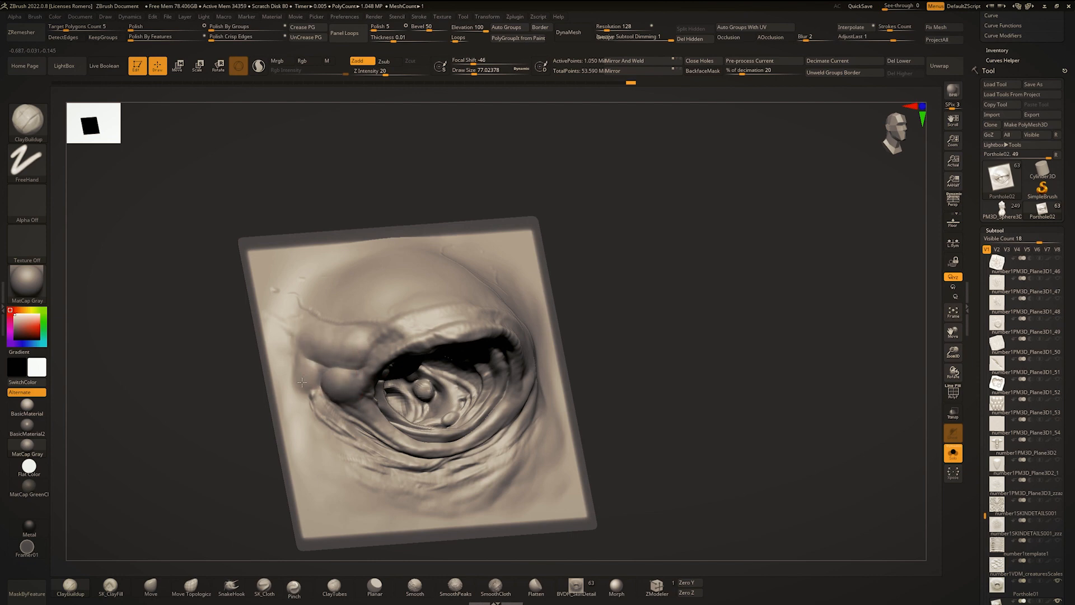
mouse_move(313, 367)
right_down()
mouse_move(395, 343)
mouse_move(399, 324)
right_up()
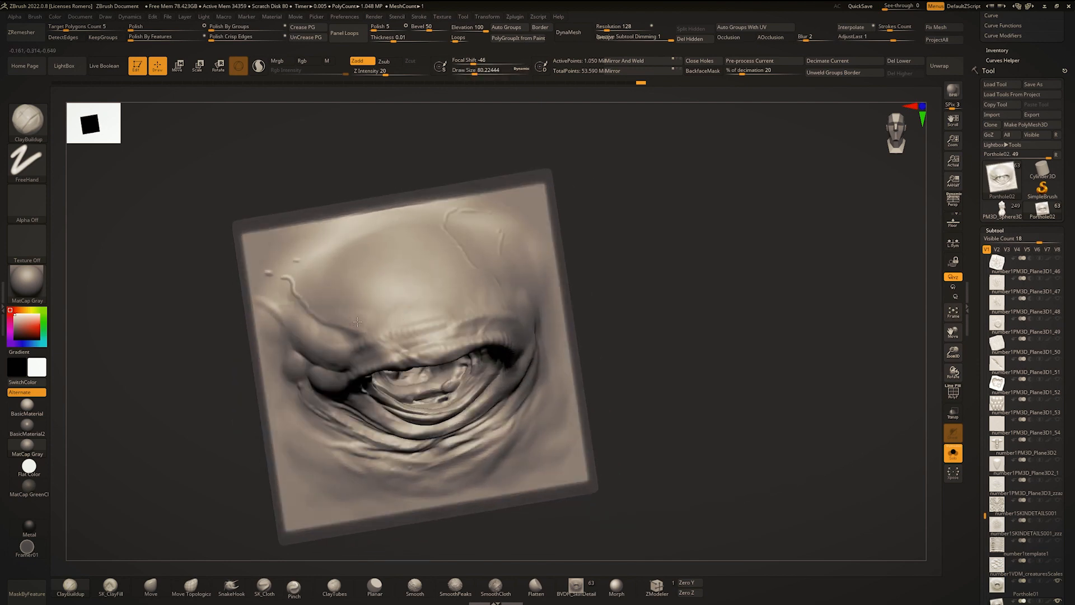
key(space)
drag(325, 309, 450, 320)
Step: Smooth the skin above the hood's rim and sculpt broader folds there with the Standard brush at size about 101
key(b)
key(s)
key(t)
shift+drag(442, 322, 338, 317)
key(s)
drag(387, 343, 460, 327)
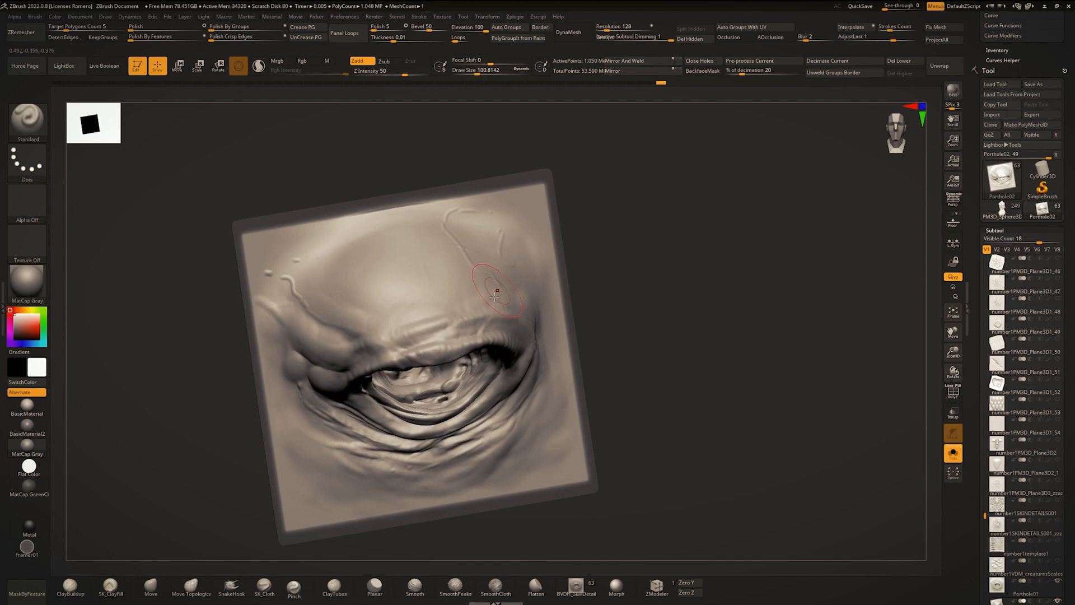
Step: Extend the rim folds toward the right corner of the orifice with the Standard brush at size about 77
shift+right_drag(448, 330, 434, 359)
key(space)
drag(418, 374, 415, 374)
drag(460, 323, 528, 336)
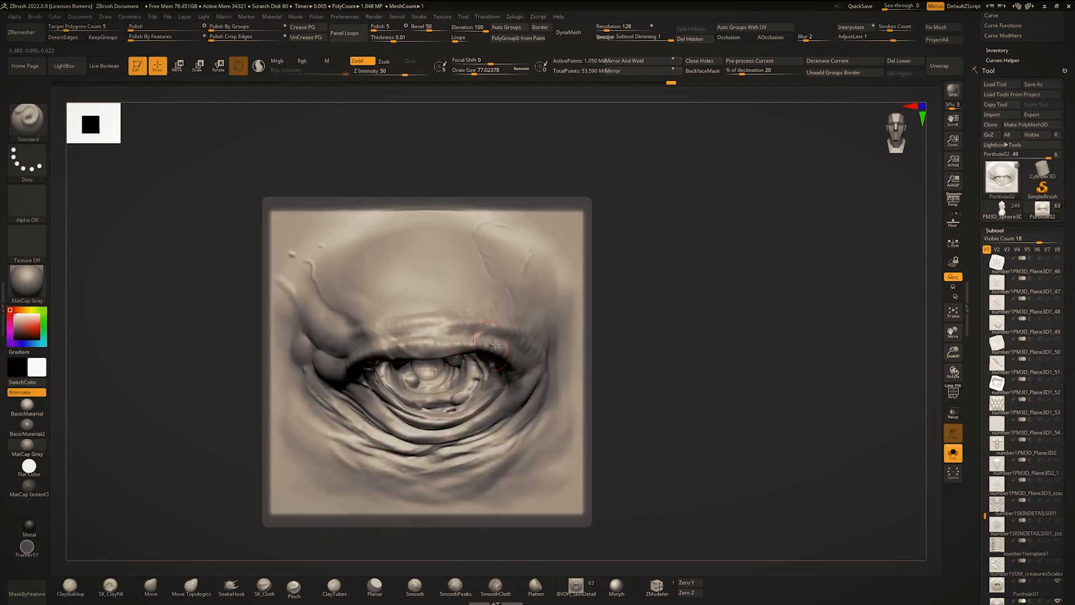
right_drag(489, 342, 501, 358)
mouse_move(448, 325)
mouse_down()
mouse_move(399, 338)
mouse_move(390, 374)
mouse_move(416, 337)
mouse_up()
Step: Add fine creases along the hood's rim and left corner with the Standard brush at size about 41
key(space)
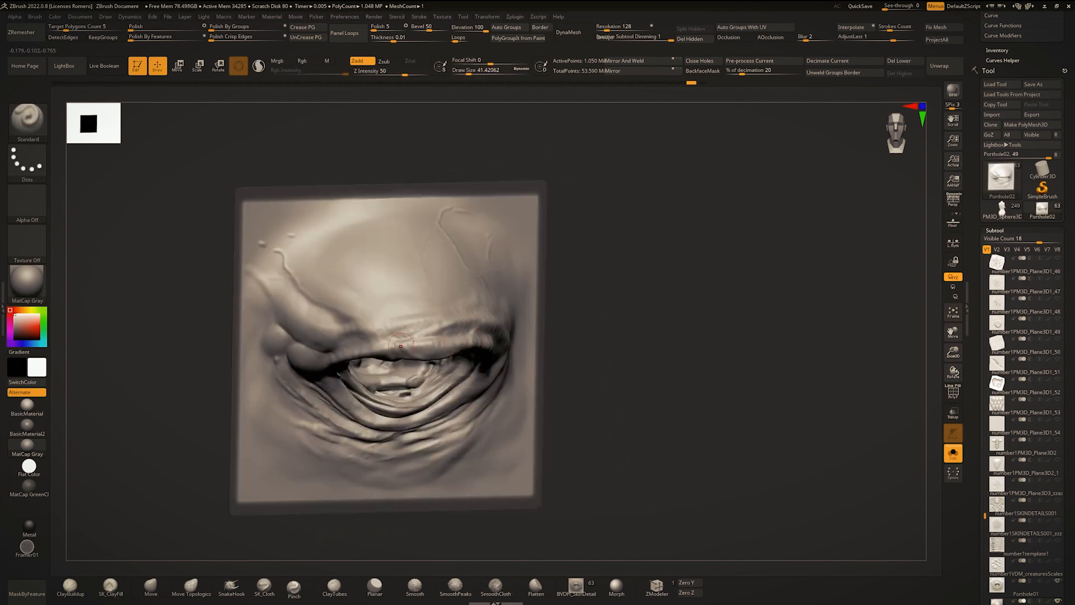
drag(299, 371, 323, 366)
right_drag(442, 325, 447, 341)
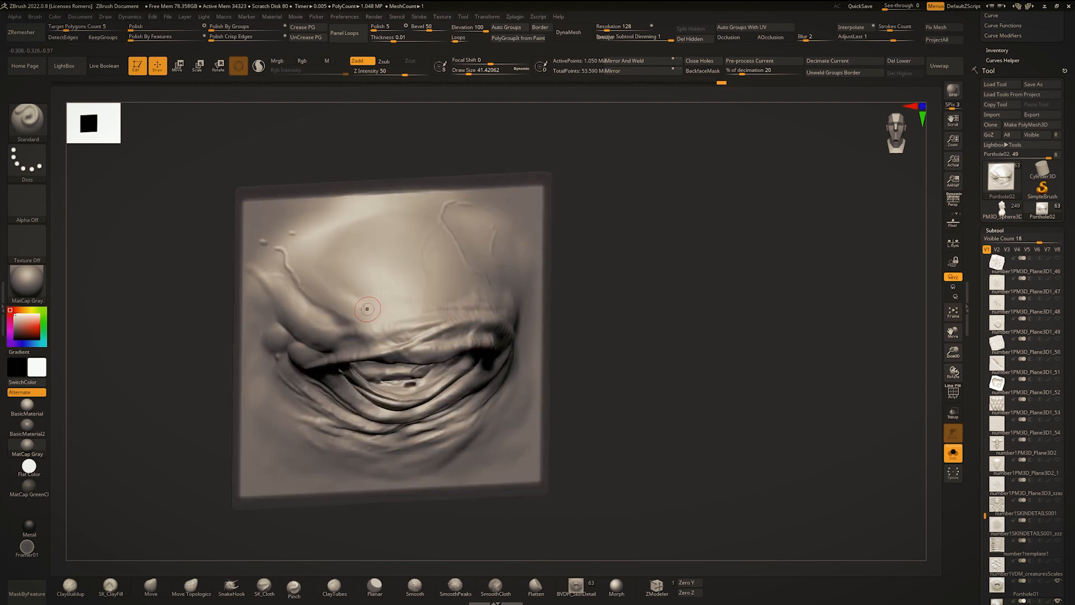
Step: Smooth the skin above the hood and build up volume above the orifice's right corner with ClayBuildup at size about 101
key(space)
mouse_move(326, 309)
mouse_down()
mouse_move(443, 308)
mouse_move(328, 307)
mouse_up()
shift+drag(426, 303, 447, 303)
right_drag(451, 296, 429, 307)
key(space)
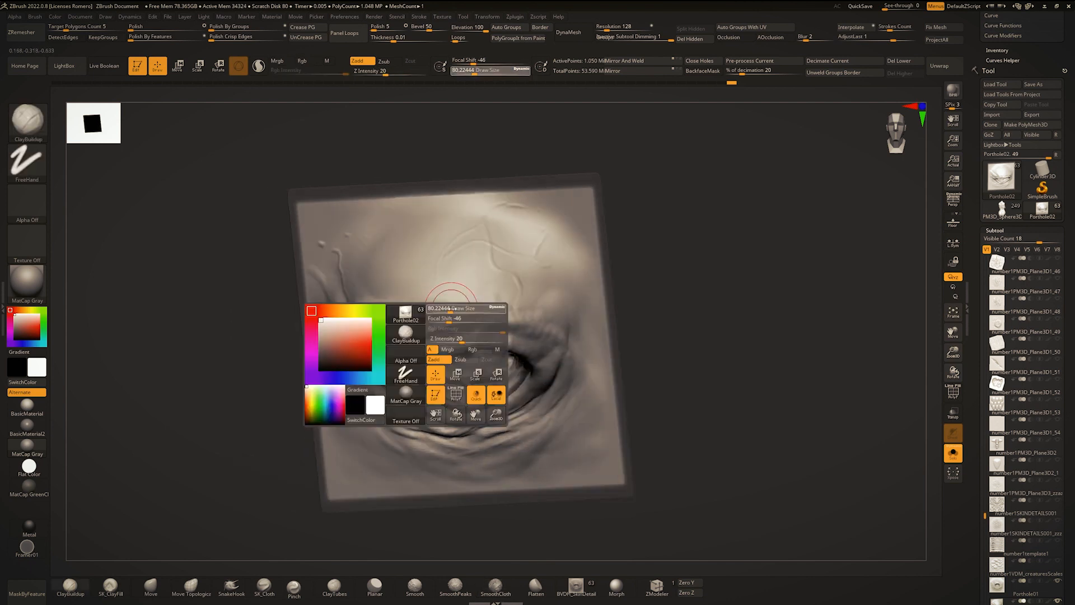
drag(449, 308, 467, 299)
key(space)
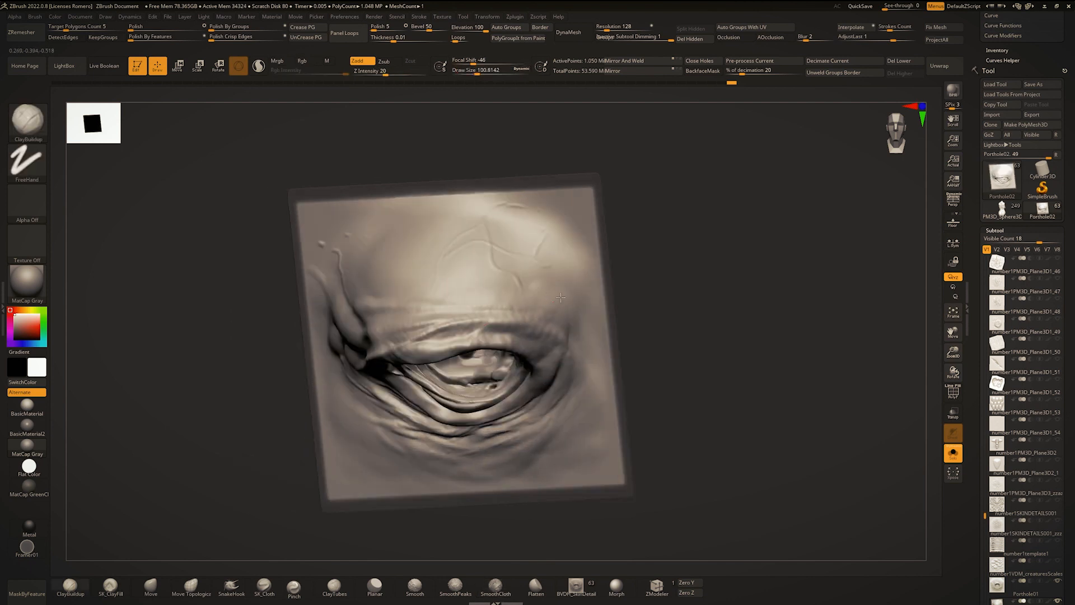
mouse_move(567, 326)
mouse_down()
mouse_move(578, 357)
mouse_move(556, 286)
mouse_up()
mouse_move(524, 245)
right_down()
mouse_move(534, 272)
mouse_move(504, 235)
right_up()
mouse_move(482, 269)
shift+mouse_down()
mouse_move(451, 294)
mouse_move(401, 288)
shift+mouse_up()
Step: Blend the broad bulge of skin above the hood by smoothing it and adding ClayBuildup volume at sizes of about 124 to 158
key(space)
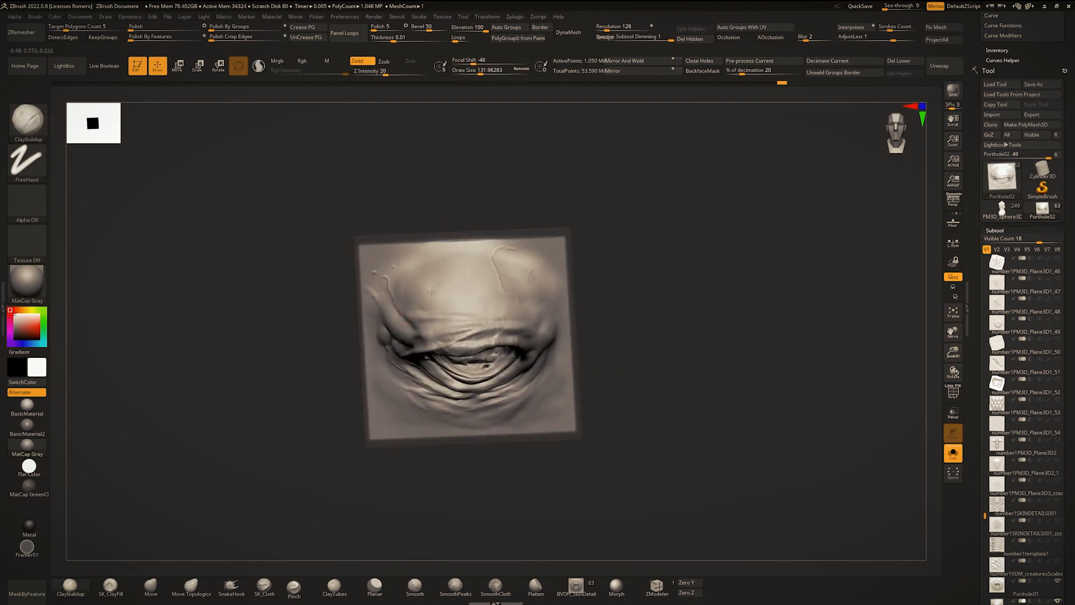
shift+drag(487, 302, 483, 280)
ctrl+right_drag(483, 280, 485, 300)
key(space)
drag(481, 289, 484, 289)
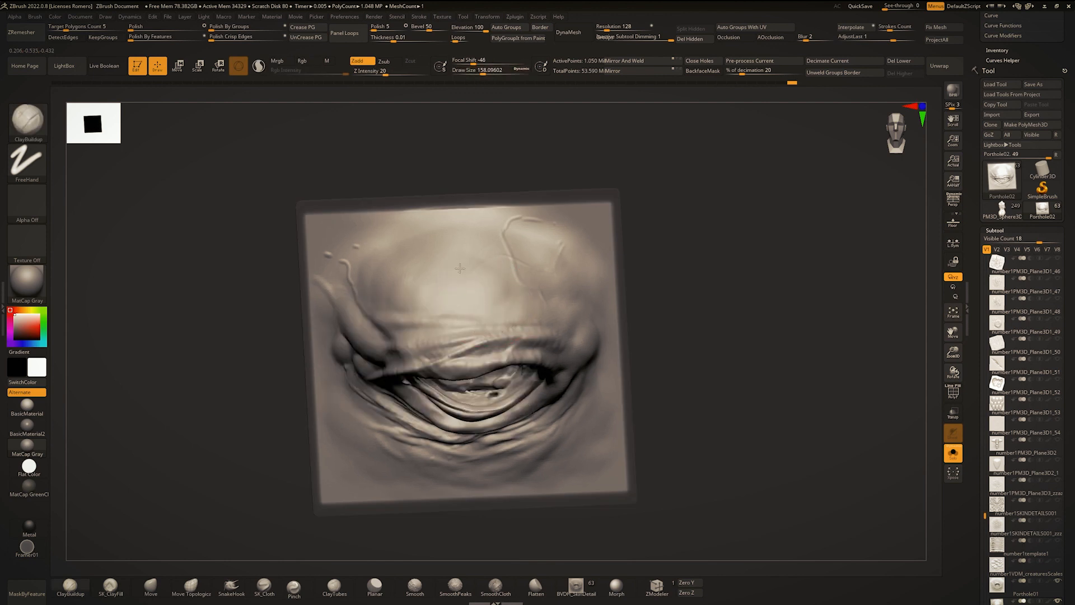
mouse_move(405, 274)
shift+mouse_down()
mouse_move(437, 299)
mouse_move(425, 291)
shift+mouse_up()
key(space)
drag(360, 263, 364, 262)
key(space)
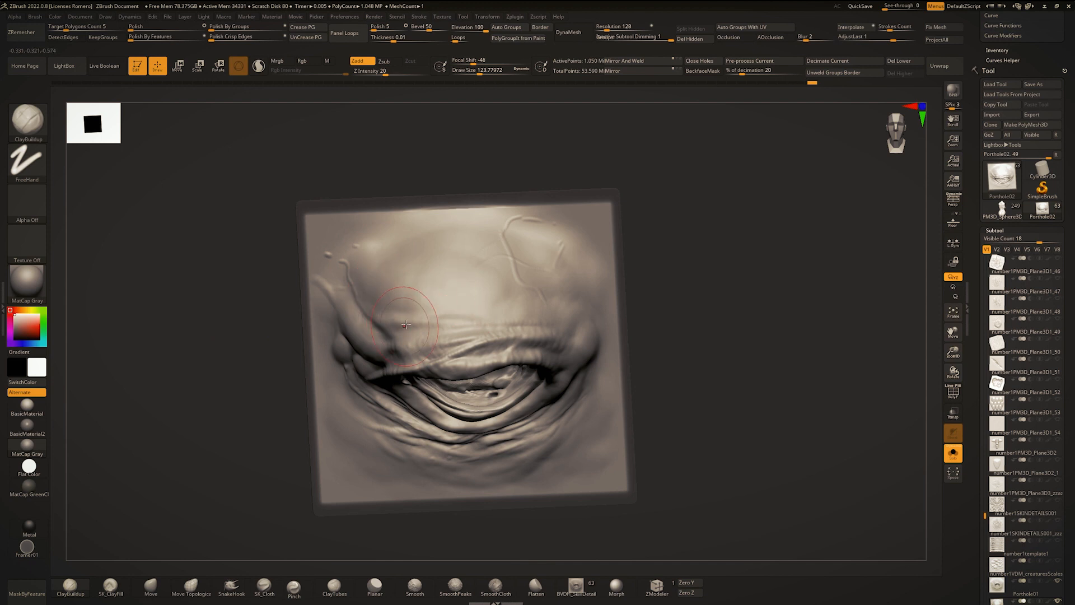
Step: Refine the creases above the hood's left side with DamStandard at size about 83 and swell the left fold with Inflat at about 154
key(b)
key(d)
key(s)
key(bracketleft)
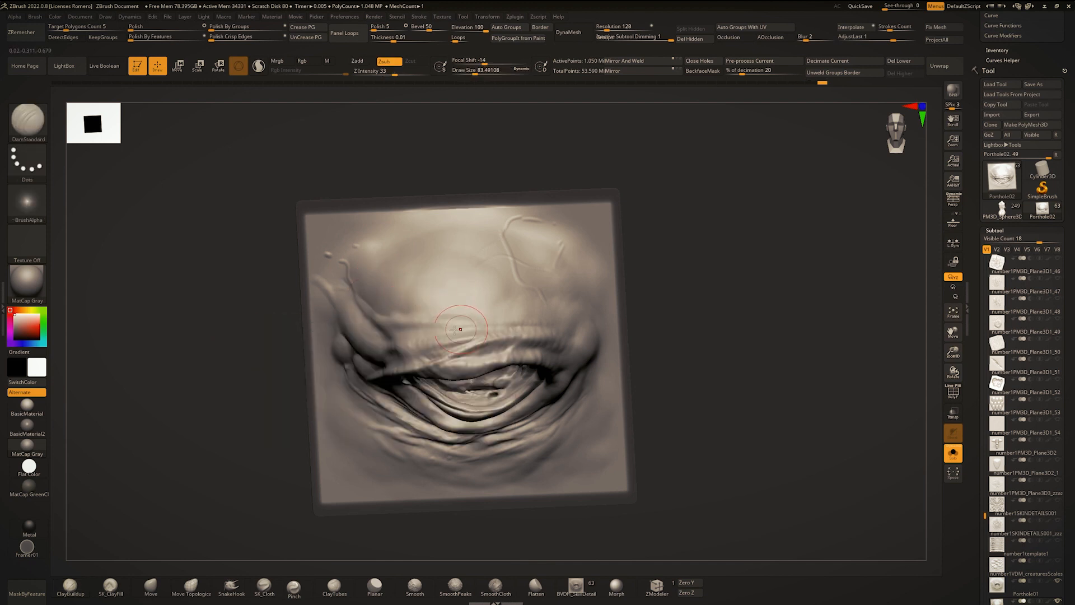
mouse_move(385, 334)
right_down()
mouse_move(420, 320)
mouse_move(392, 330)
right_up()
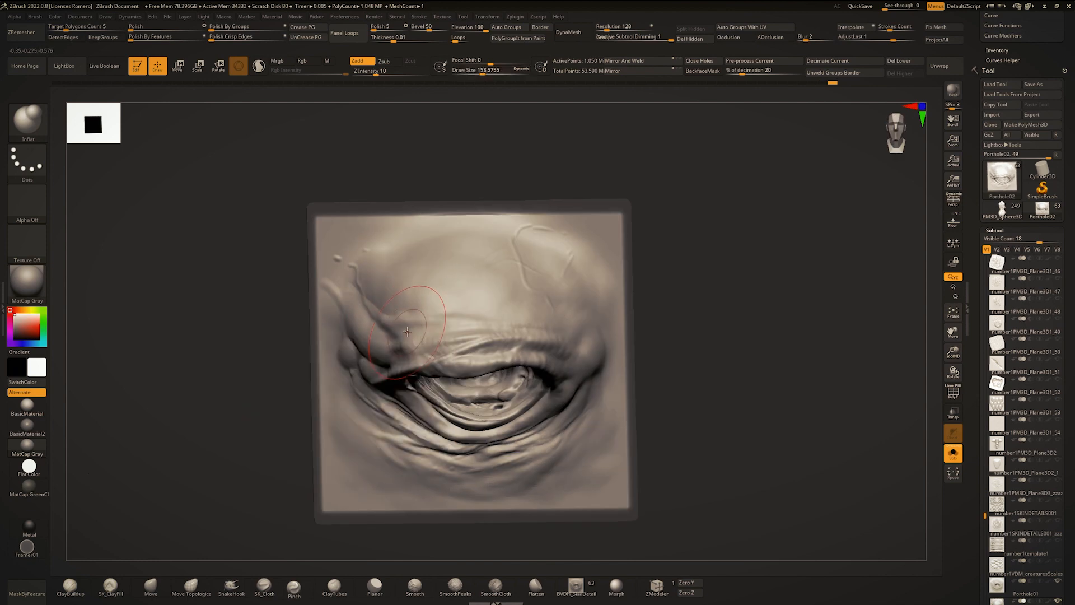
right_click(410, 328)
Step: Sculpt soft ridges beneath the vein on the upper right skin with the Standard brush at size about 77
key(b)
key(s)
key(t)
ctrl+right_drag(474, 319, 458, 332)
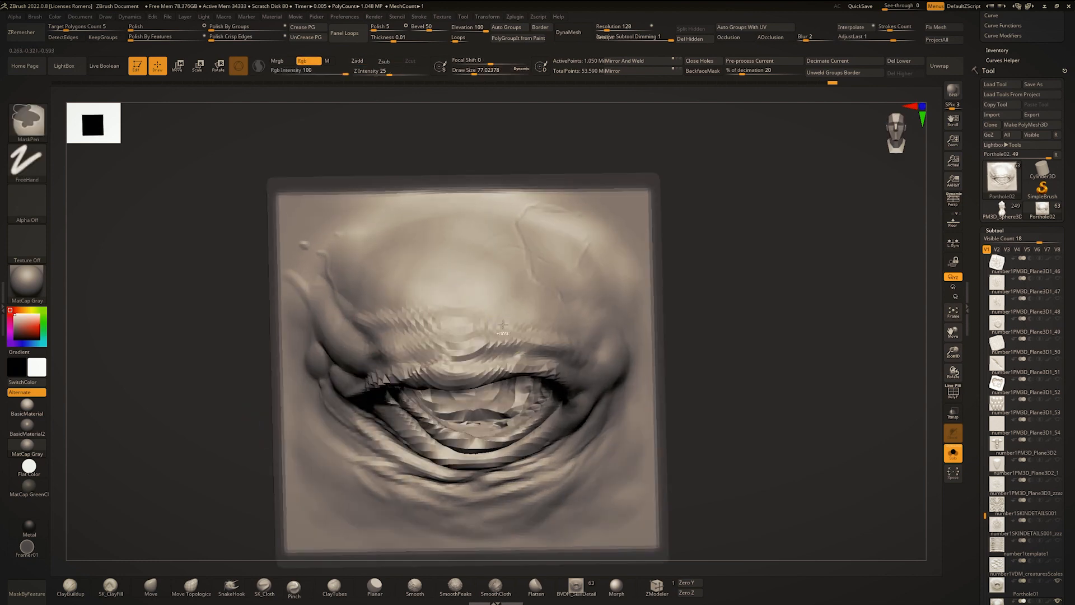
right_click(456, 331)
right_drag(525, 308, 516, 319)
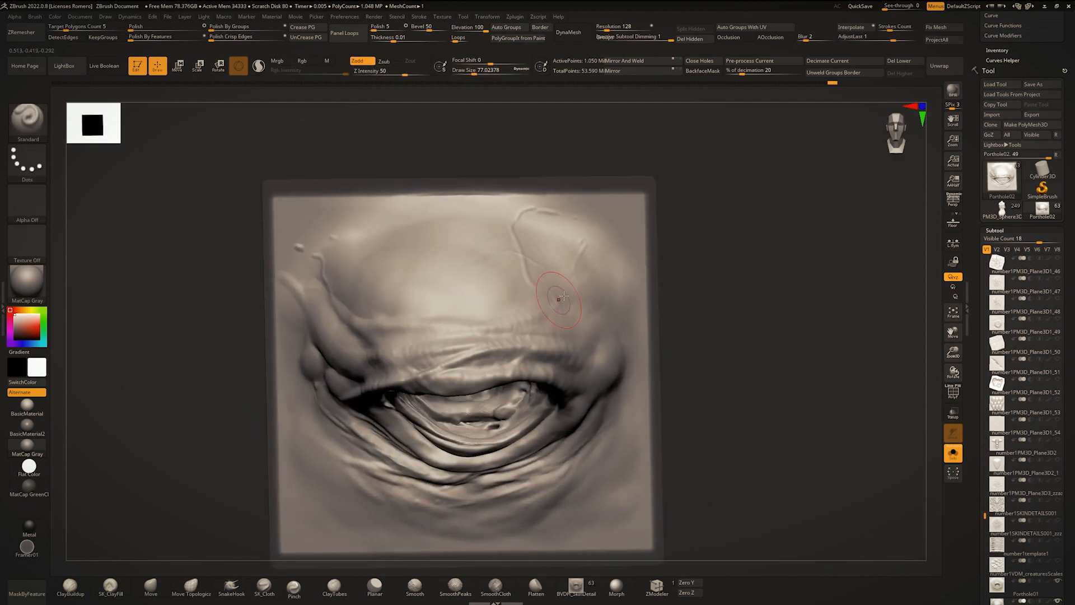
drag(579, 270, 527, 288)
ctrl+right_drag(509, 290, 532, 285)
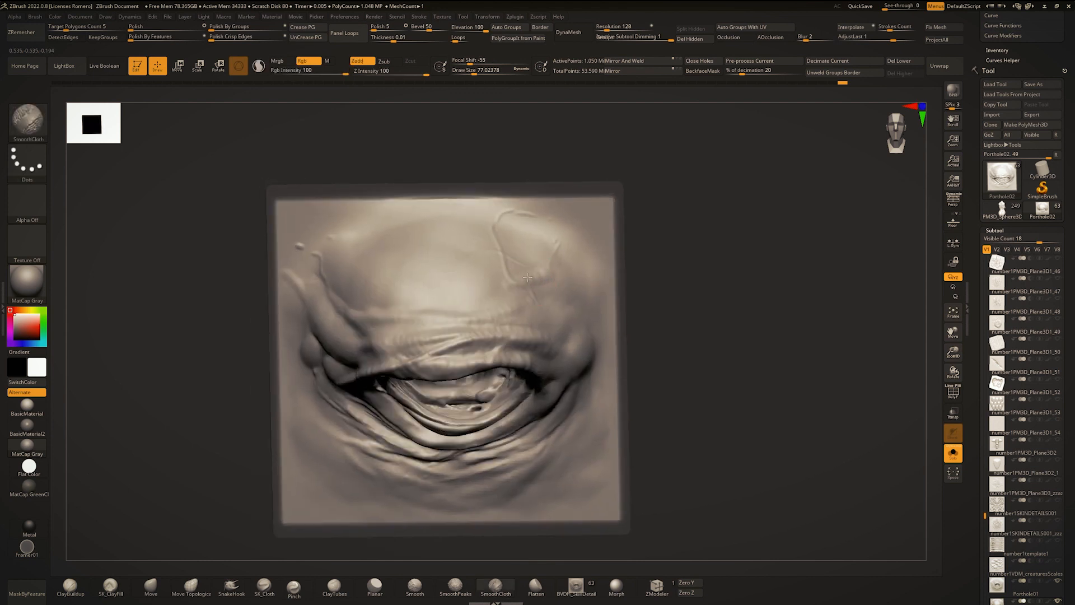
Step: Soften the ridges beneath the right vein with SmoothCloth and add volume beside them with ClayBuildup at size about 94
shift+drag(523, 282, 532, 292)
mouse_move(526, 290)
ctrl+right_down()
mouse_move(483, 292)
mouse_move(514, 286)
mouse_move(495, 263)
mouse_move(521, 231)
ctrl+right_up()
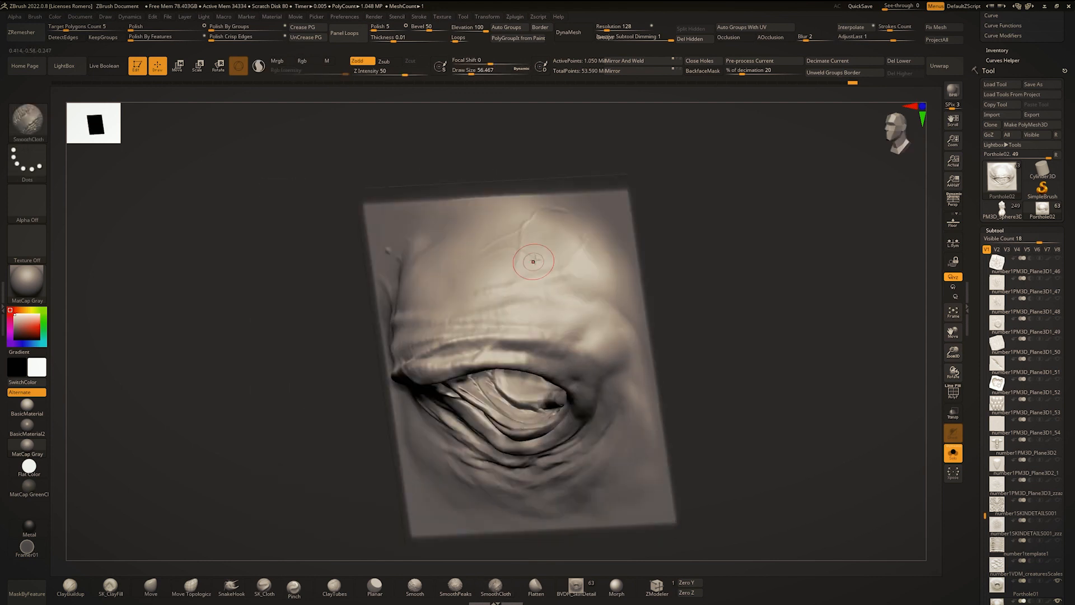
right_drag(551, 281, 491, 299)
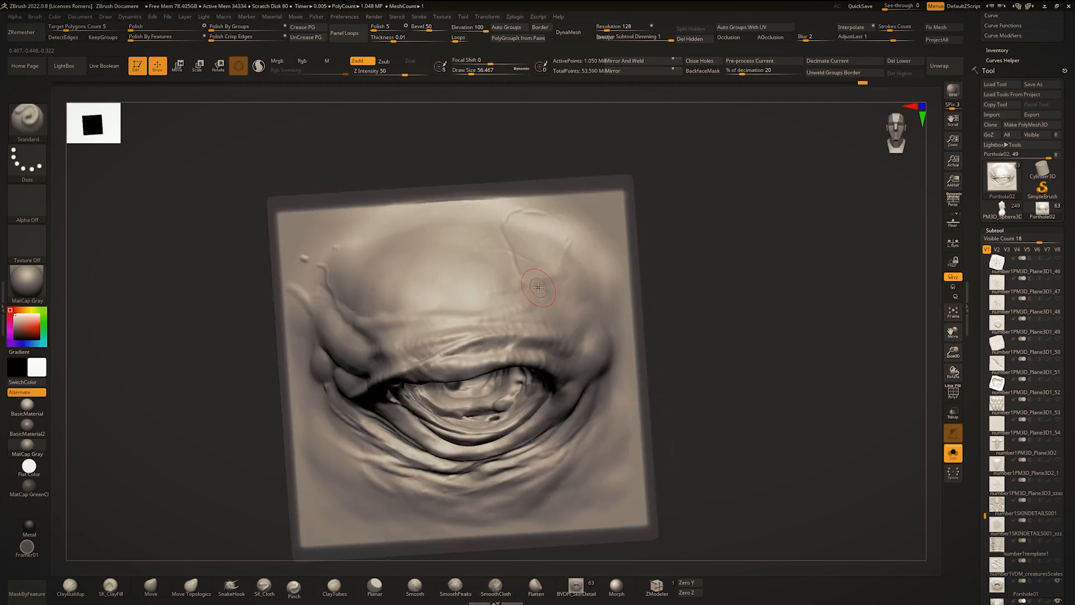
key(space)
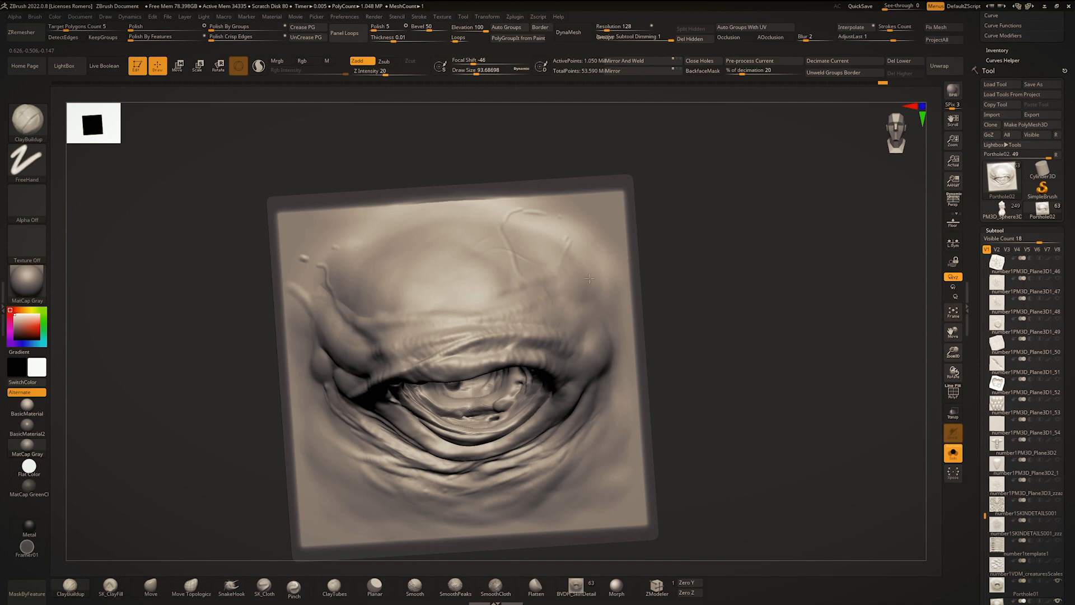
mouse_move(525, 227)
ctrl+right_down()
mouse_move(518, 252)
mouse_move(552, 274)
mouse_move(523, 280)
mouse_move(542, 289)
mouse_move(476, 314)
mouse_move(501, 334)
mouse_move(588, 333)
mouse_move(543, 288)
mouse_move(529, 343)
ctrl+right_up()
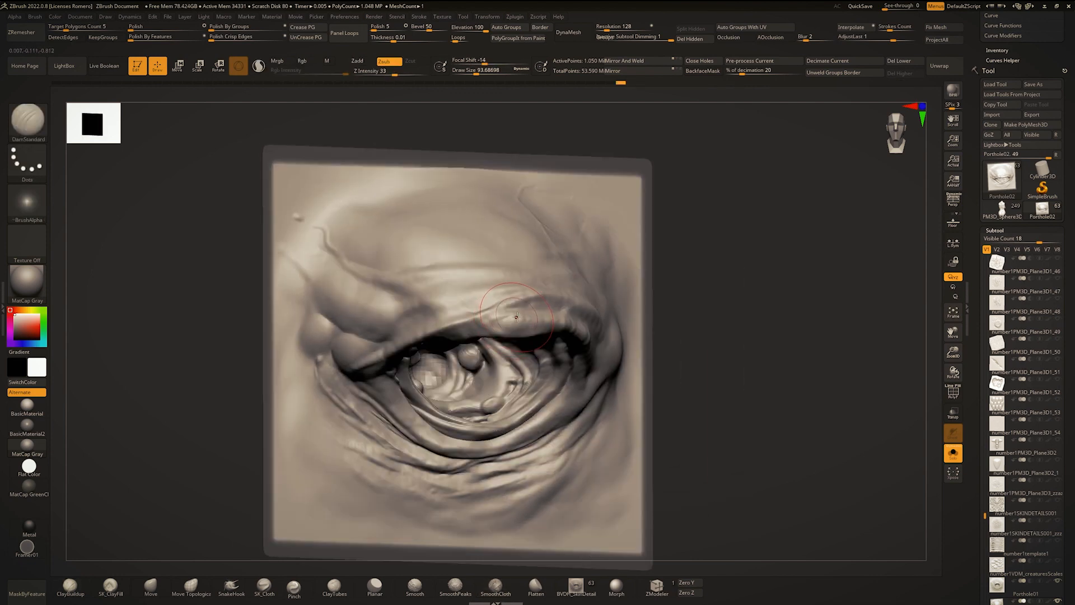
Step: Carve creases along the hood's rim with DamStandard at size about 94 and adjust the rim's shape with the Move brush
mouse_move(512, 312)
mouse_down()
mouse_move(466, 330)
mouse_move(482, 328)
mouse_move(476, 335)
mouse_up()
key(])
key(b)
key(m)
key(v)
right_drag(476, 335, 484, 328)
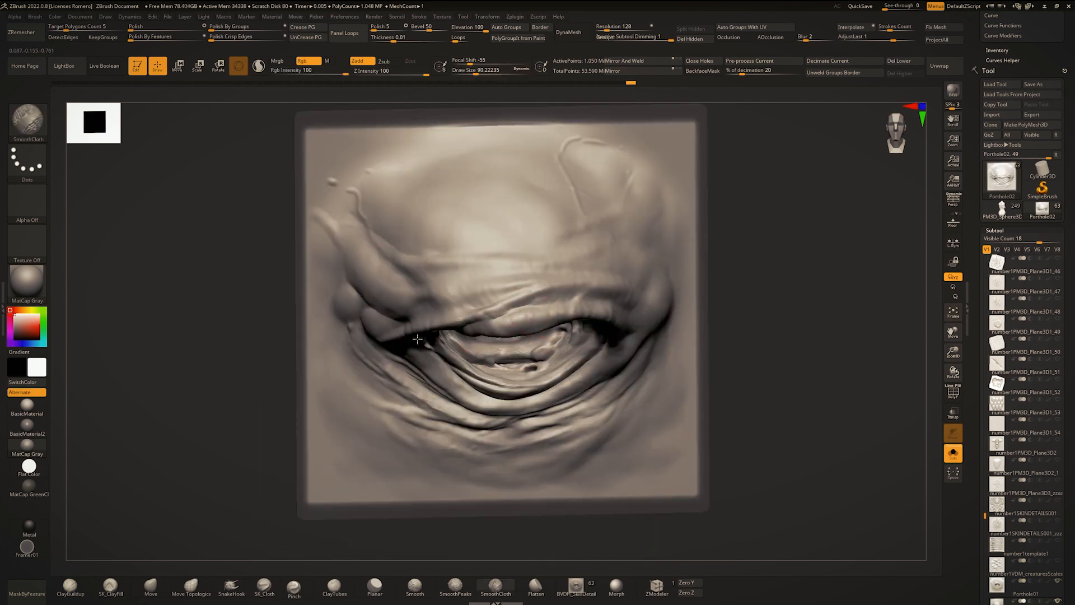
Step: Sculpt a fold along the right half of the hood's rim with the Standard brush at size about 54
key([)
key(b)
key(s)
key(t)
drag(587, 293, 508, 313)
Step: Try a diagonal ridge across the smooth skin above the hood with the Standard brush at size about 54
drag(528, 205, 400, 257)
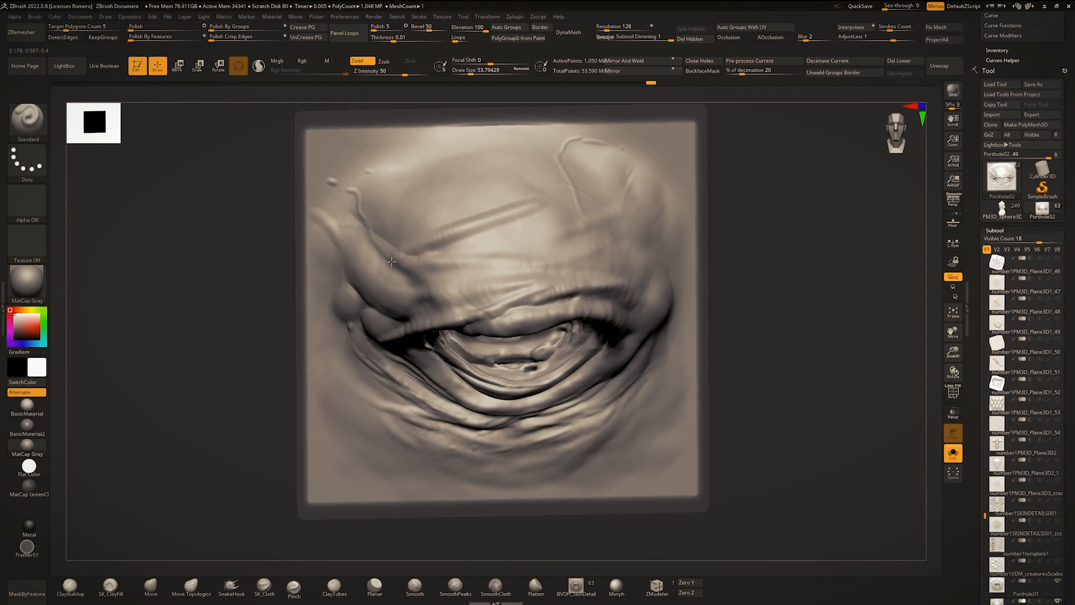
mouse_move(515, 227)
right_down()
mouse_move(552, 224)
mouse_move(504, 241)
right_up()
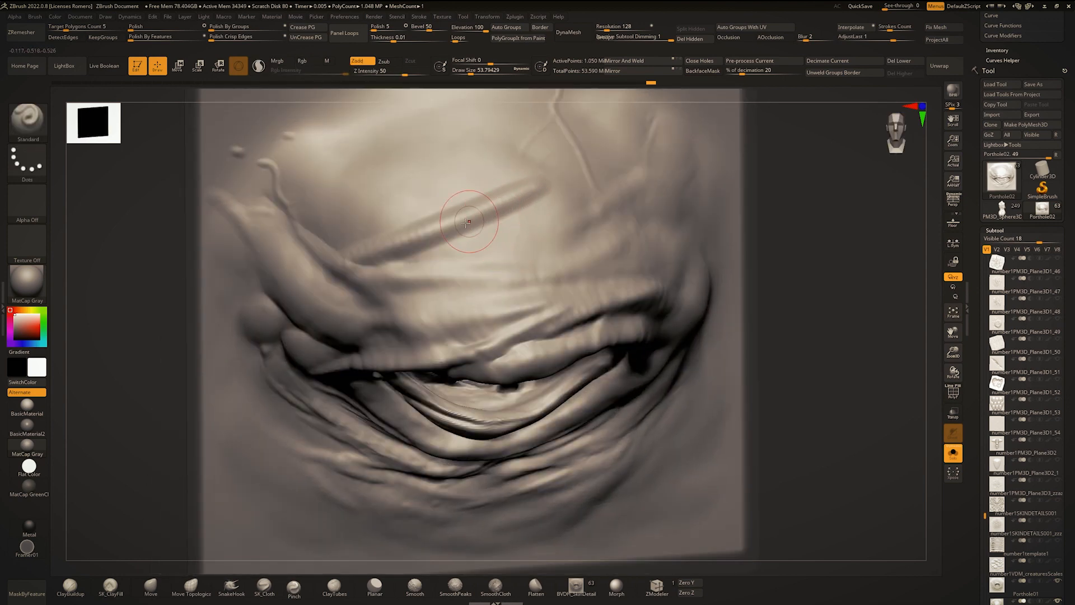
key(ctrl+z)
mouse_move(523, 225)
mouse_down()
mouse_move(480, 229)
mouse_move(535, 226)
mouse_up()
key(ctrl+z)
Step: Enable the Roll stroke modifier with Roll Dist 10 and test the Standard brush at size about 33 above the hood
key(space)
drag(470, 277, 463, 277)
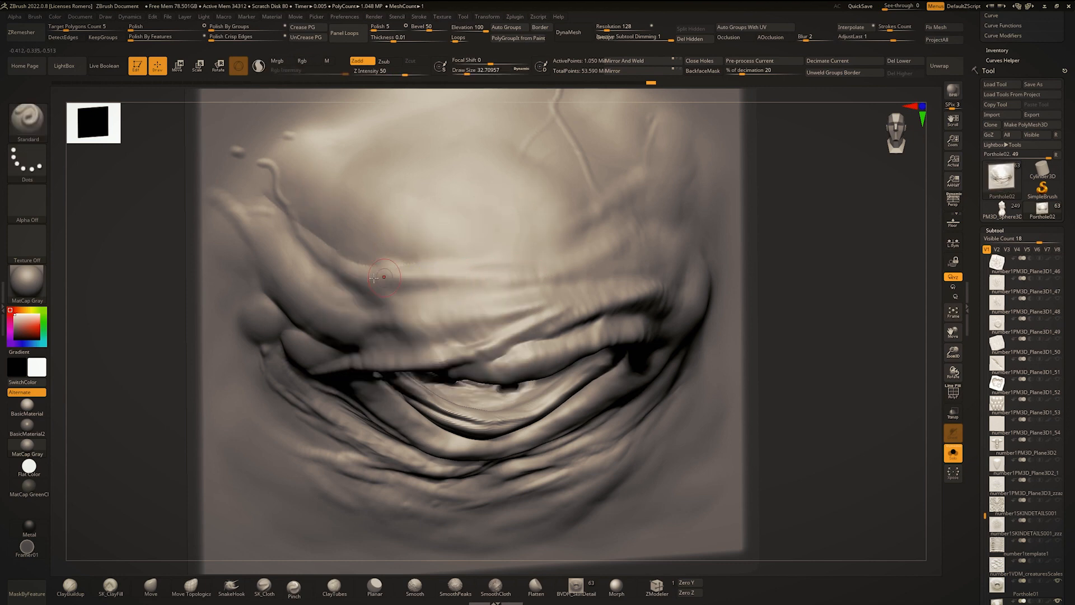
scroll(981, 133, up, 5)
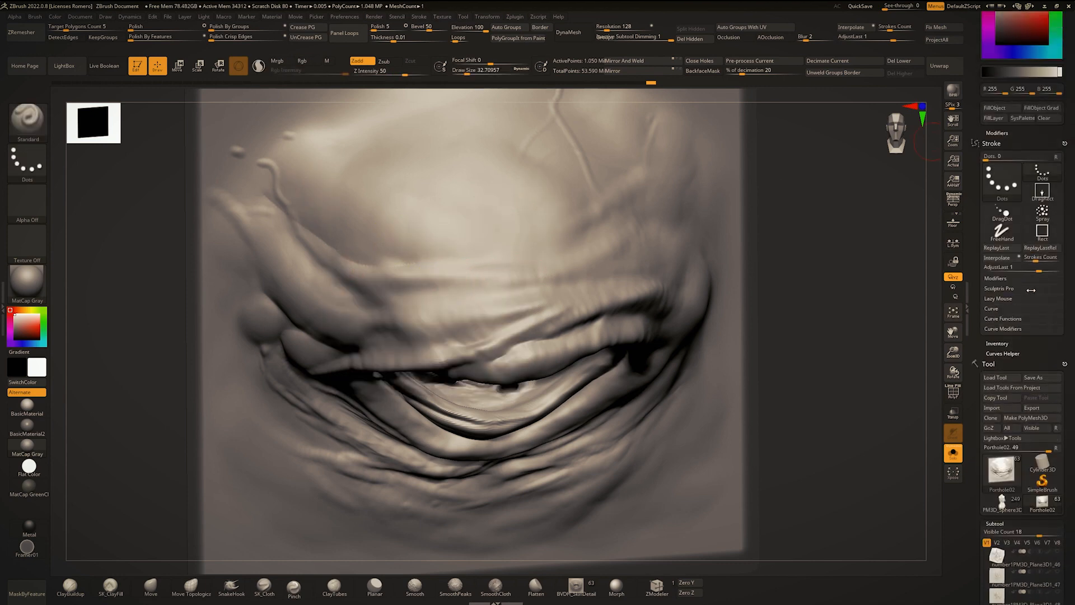
click(999, 279)
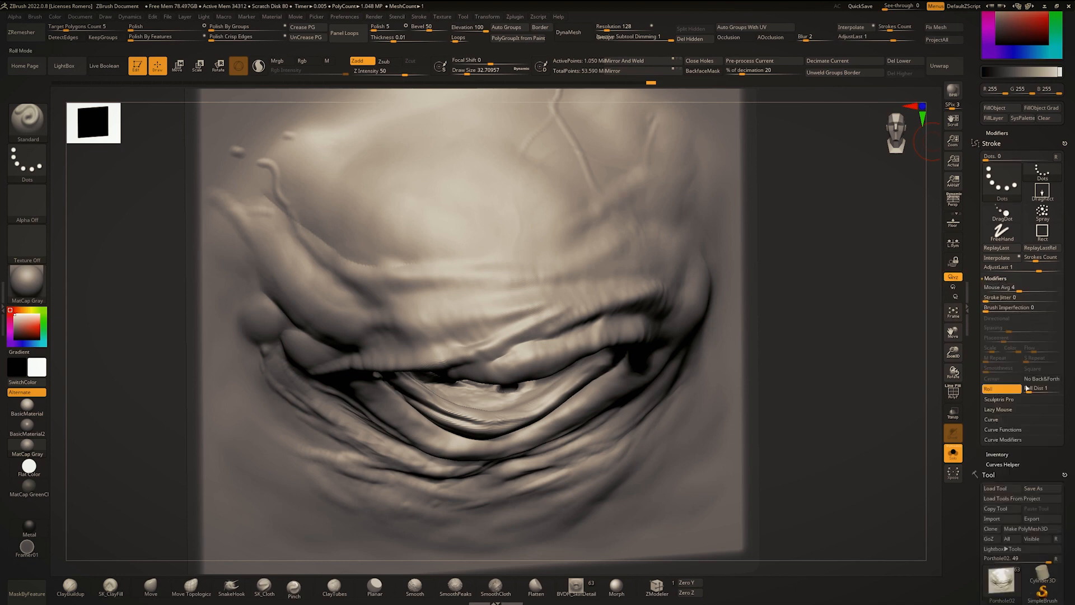
click(1042, 379)
drag(1043, 388, 1067, 390)
mouse_move(560, 208)
mouse_down()
mouse_move(458, 206)
mouse_move(463, 246)
mouse_move(420, 233)
mouse_move(392, 201)
mouse_up()
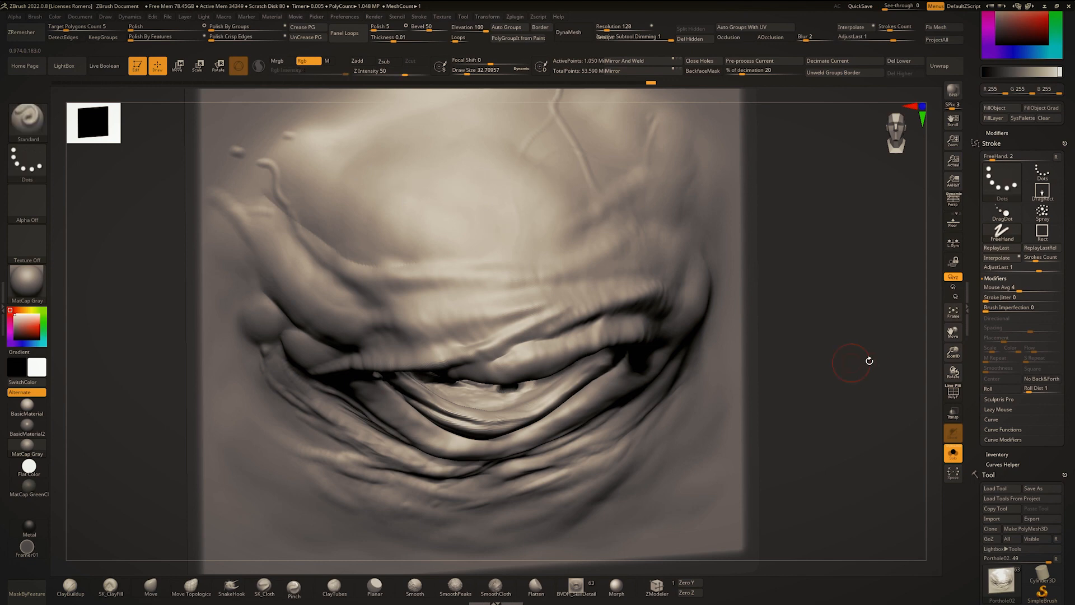
Step: Turn Roll off and try long horizontal ridges across the skin above the hood for comparison
click(998, 388)
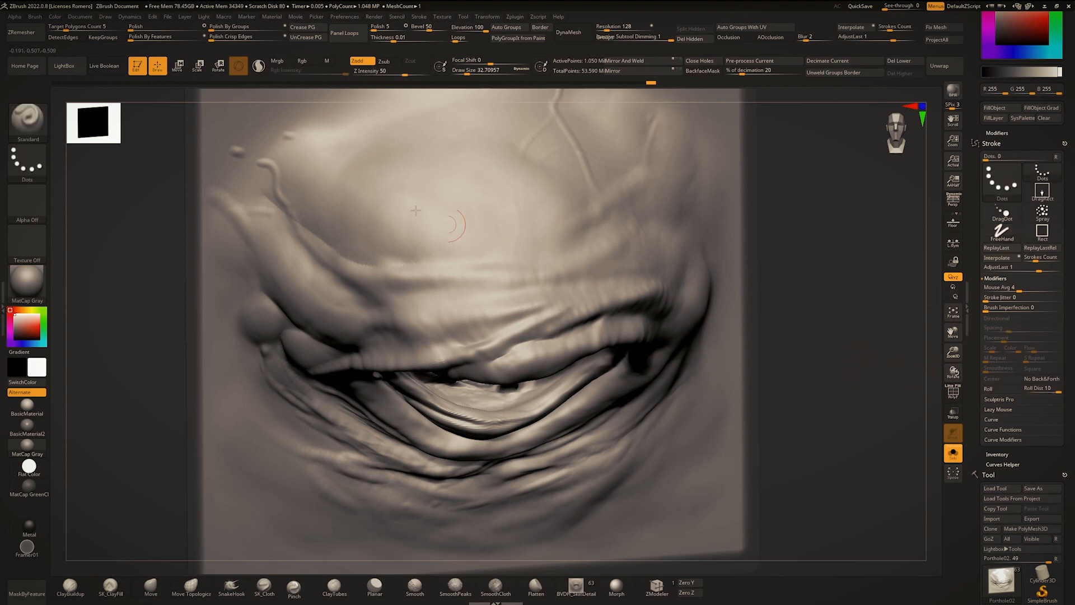
drag(416, 211, 599, 216)
ctrl+right_drag(593, 220, 516, 269)
key(ctrl+z)
drag(306, 257, 782, 221)
drag(413, 305, 840, 282)
key(ctrl+z)
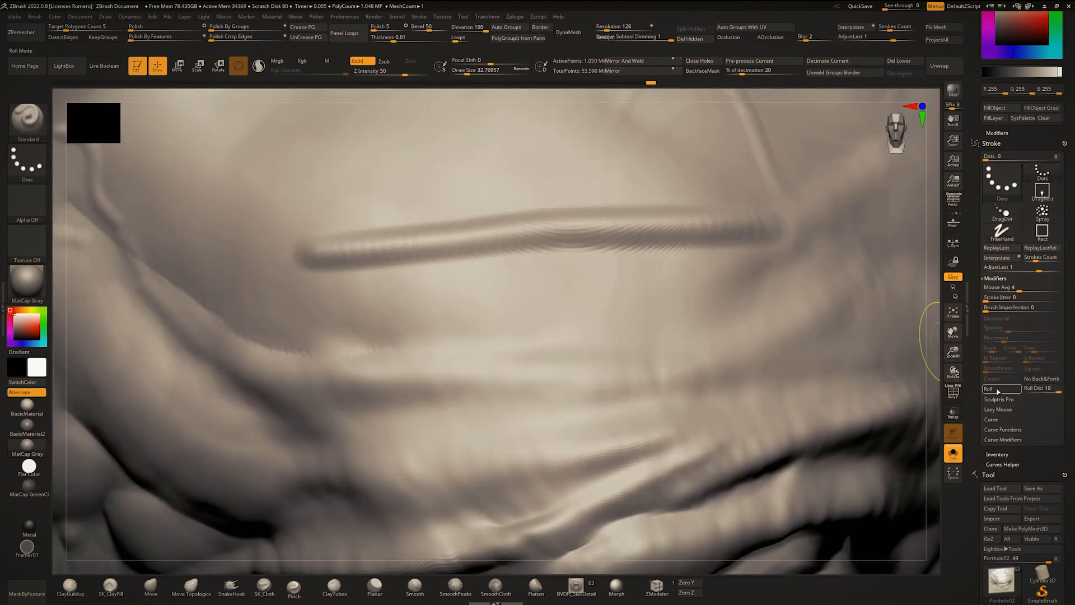
Step: Set Roll Dist to 0.01, try more horizontal ridges above the hood, and undo the test strokes
click(1025, 388)
drag(694, 289, 240, 309)
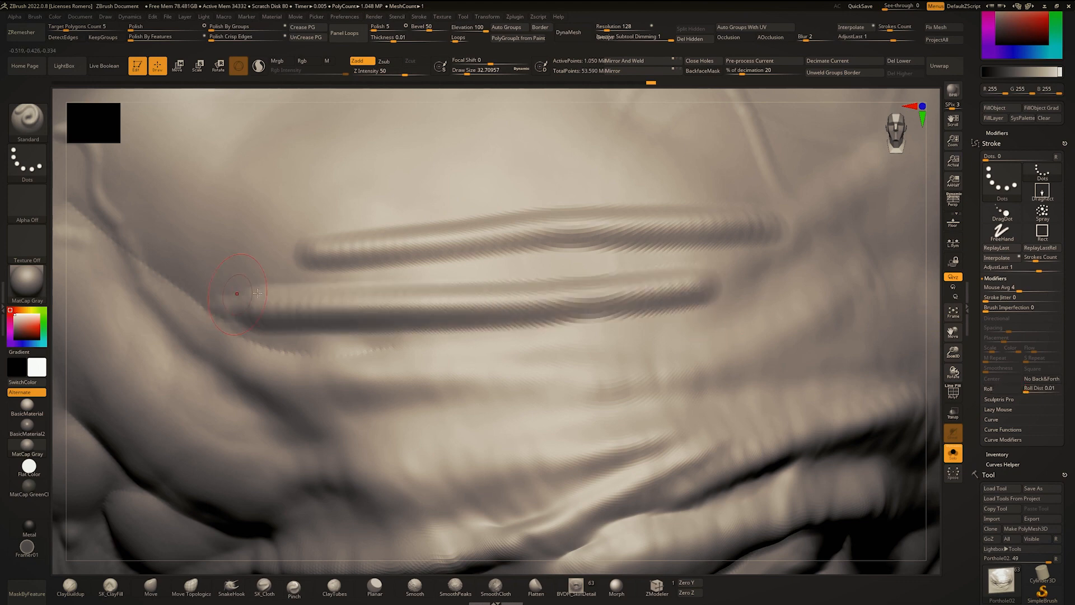
drag(386, 274, 795, 259)
key(ctrl+z)
key(ctrl+z)
key(ctrl+z)
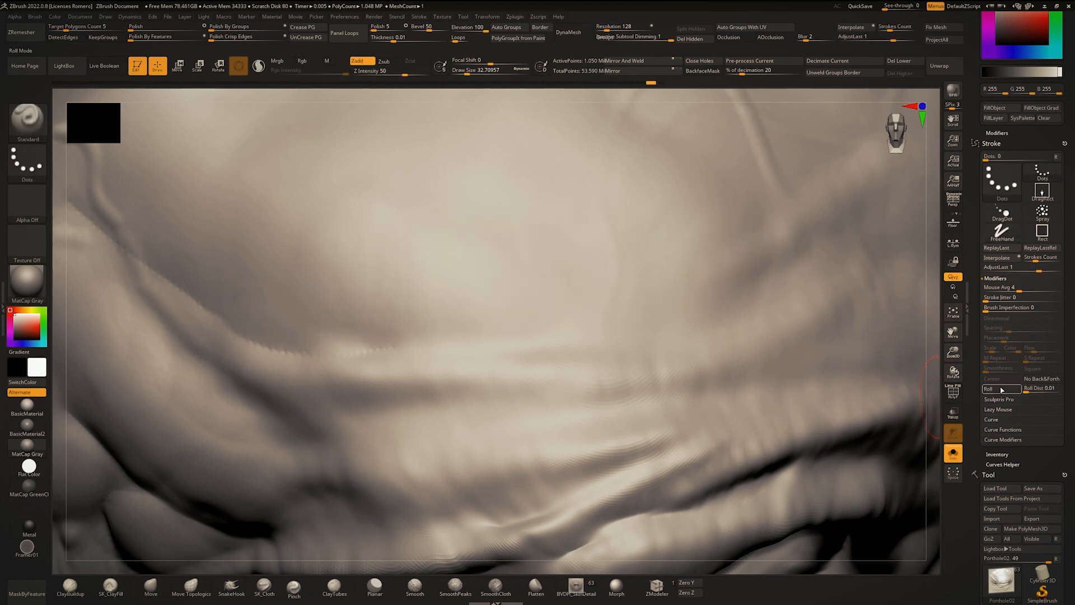
Step: Turn Roll back on with Roll Dist 10 and try two long ridges across the skin above the hood
click(1002, 390)
drag(654, 221, 168, 227)
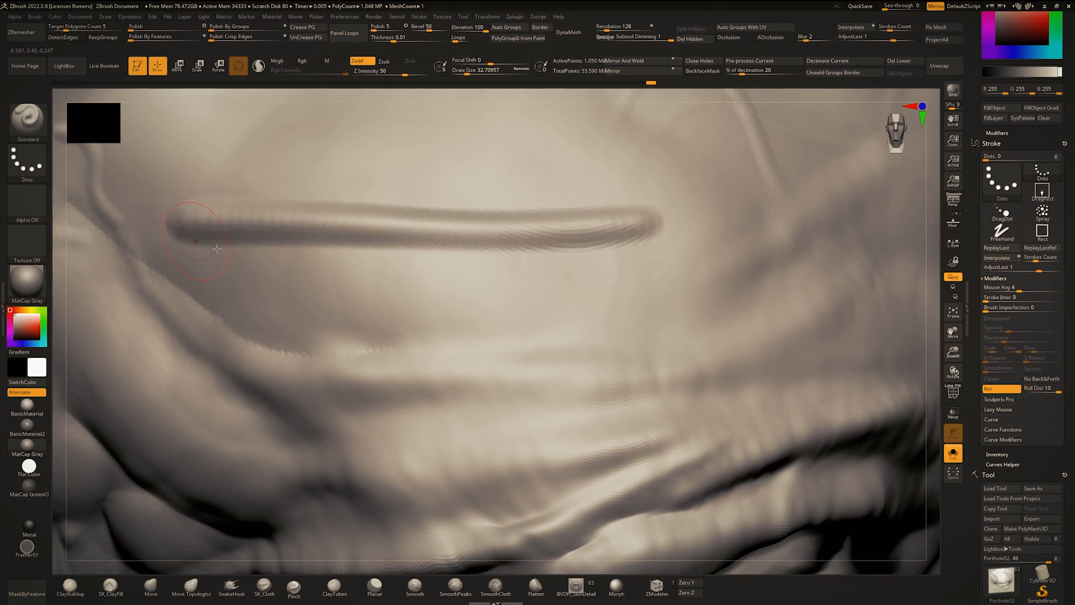
drag(289, 286, 723, 303)
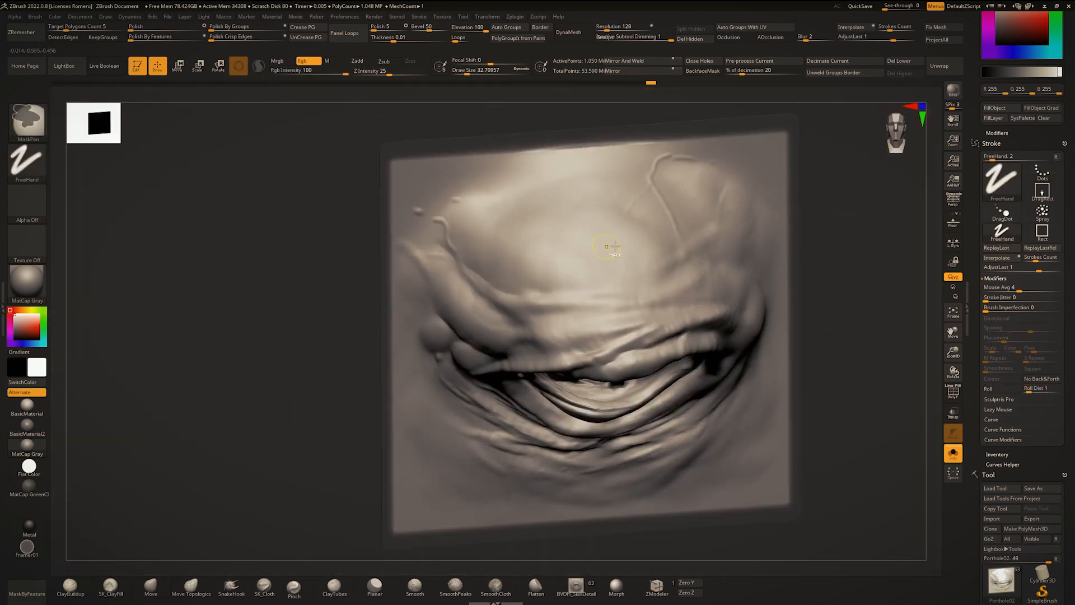
mouse_move(608, 246)
mouse_down()
mouse_move(591, 276)
mouse_move(622, 263)
mouse_up()
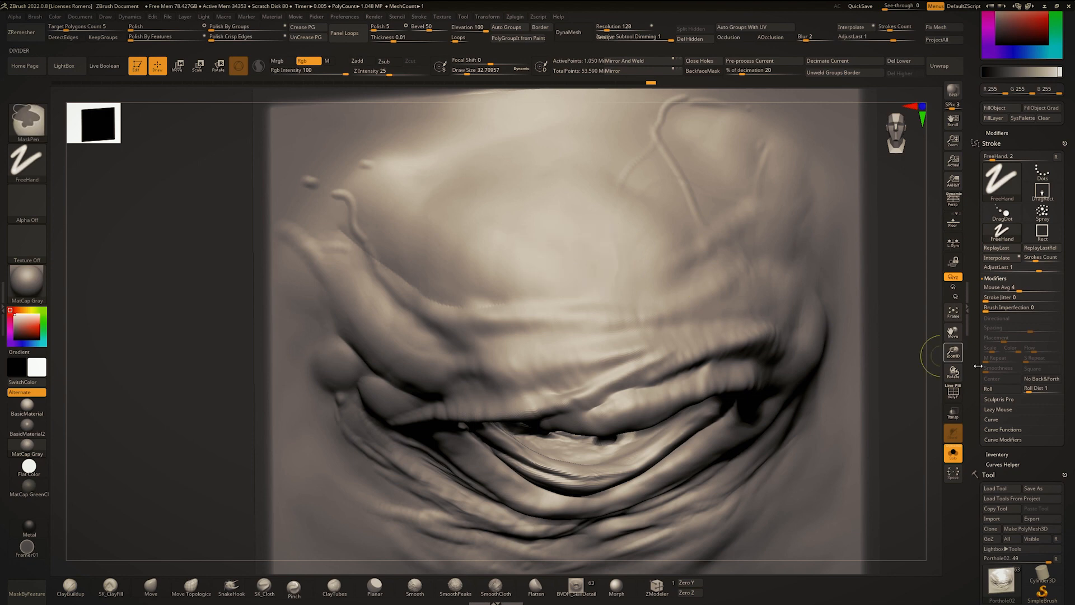
Step: Turn Roll off and test the Standard brush with a spiral stroke on the smooth skin above the hood
click(997, 388)
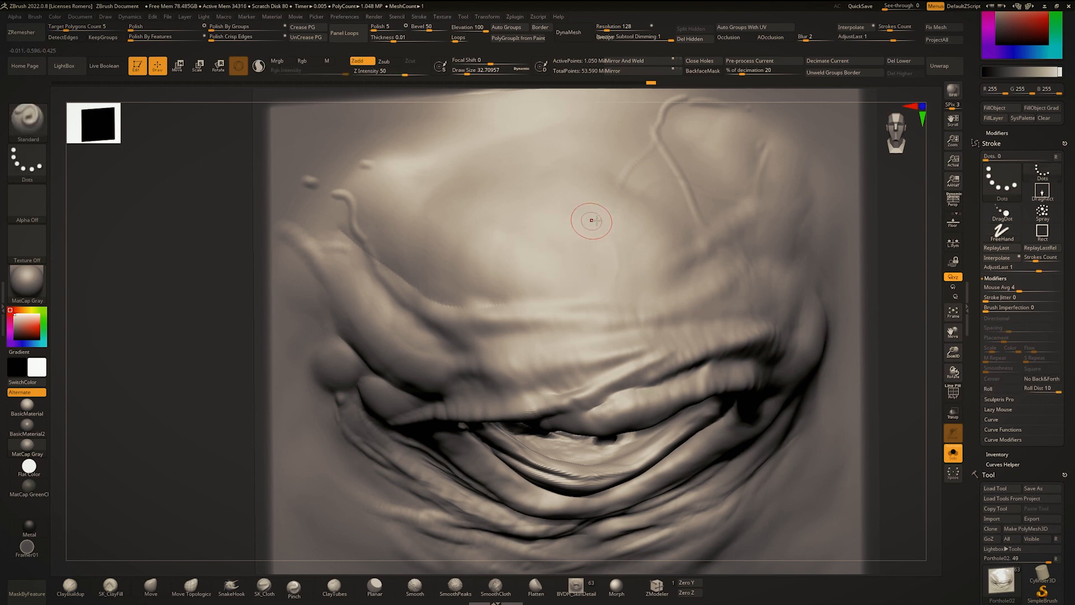
drag(552, 230, 540, 260)
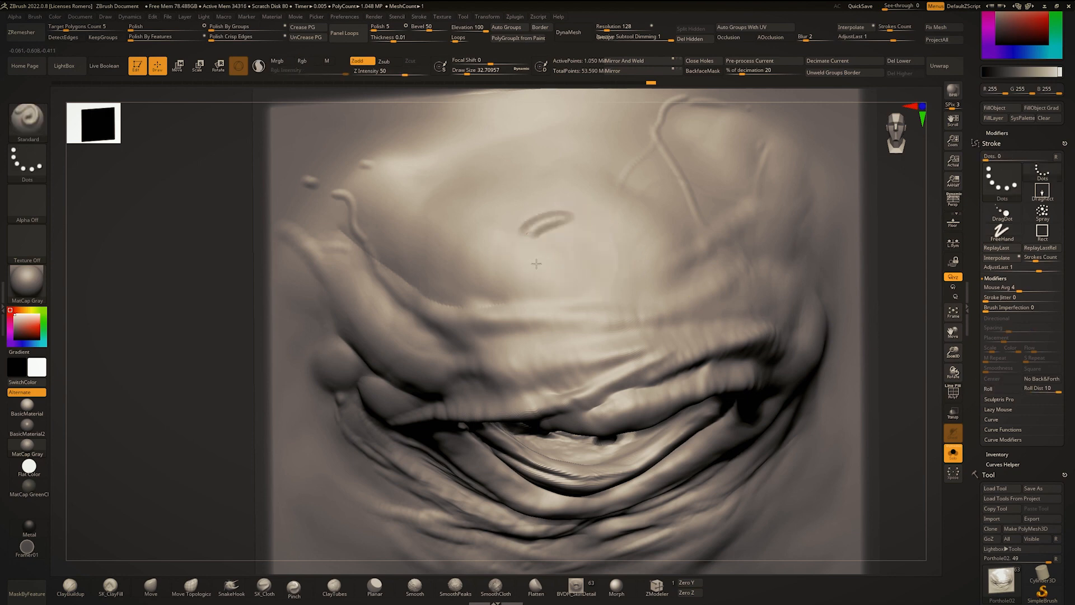
drag(537, 263, 626, 258)
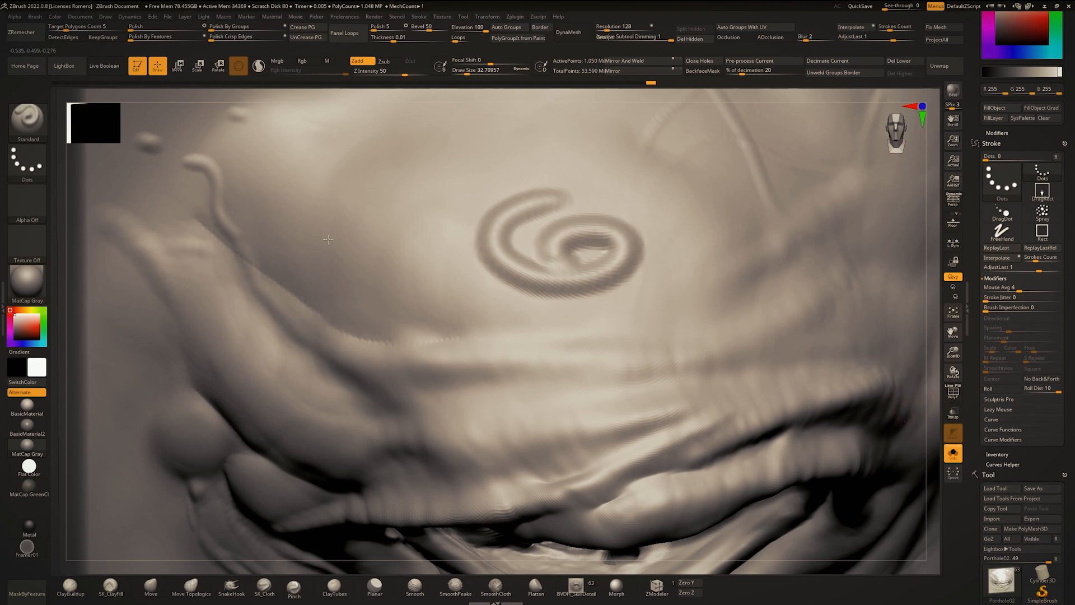
drag(439, 236, 552, 169)
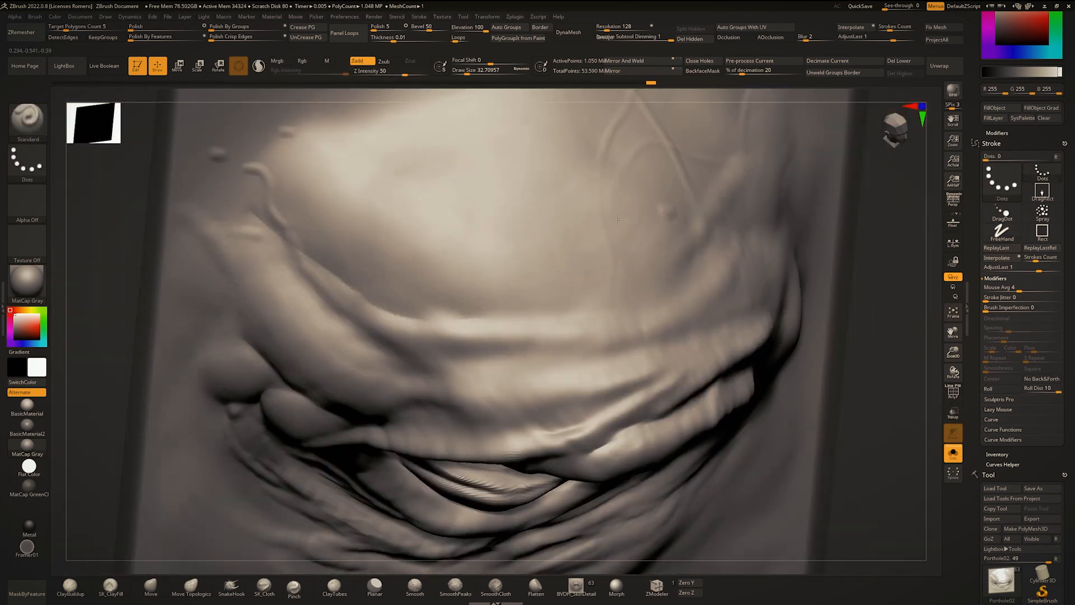
Step: Draw four long, slightly diagonal ridges across the skin above the hood with the Standard brush's Dots stroke
drag(670, 213, 403, 262)
drag(381, 302, 740, 227)
drag(633, 263, 322, 334)
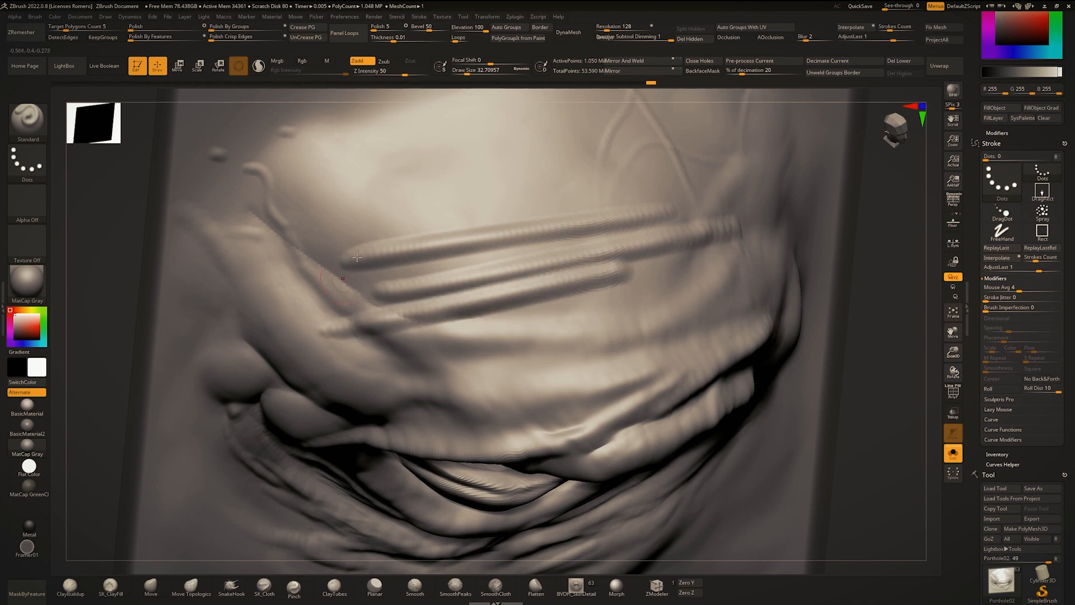
drag(395, 212, 734, 164)
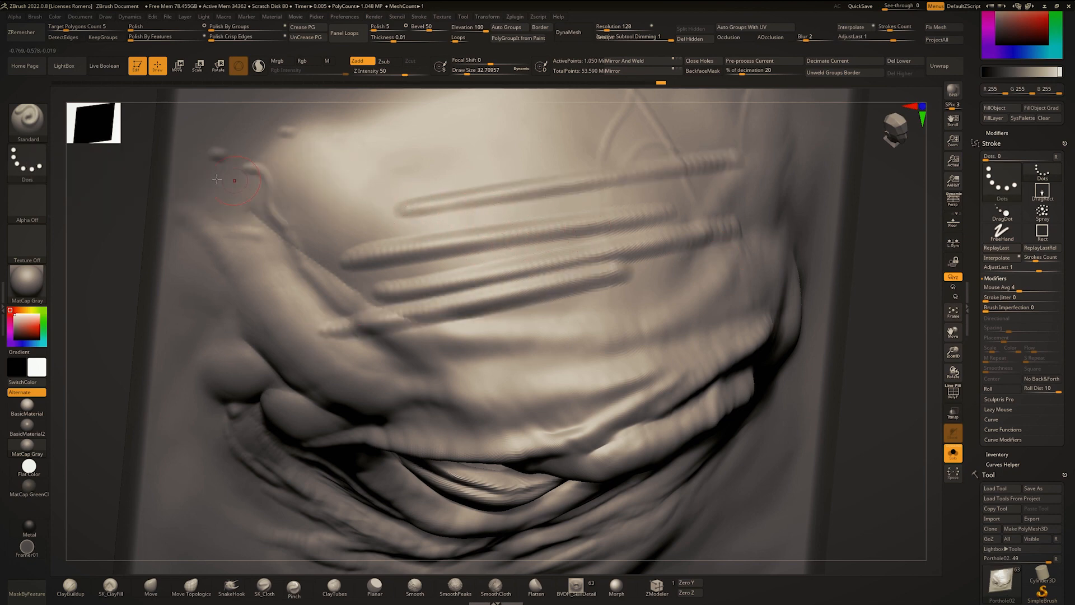
Step: Switch the Standard brush's stroke type to FreeHand and draw another long ridge above the existing ones
click(28, 163)
click(160, 170)
drag(358, 192, 660, 135)
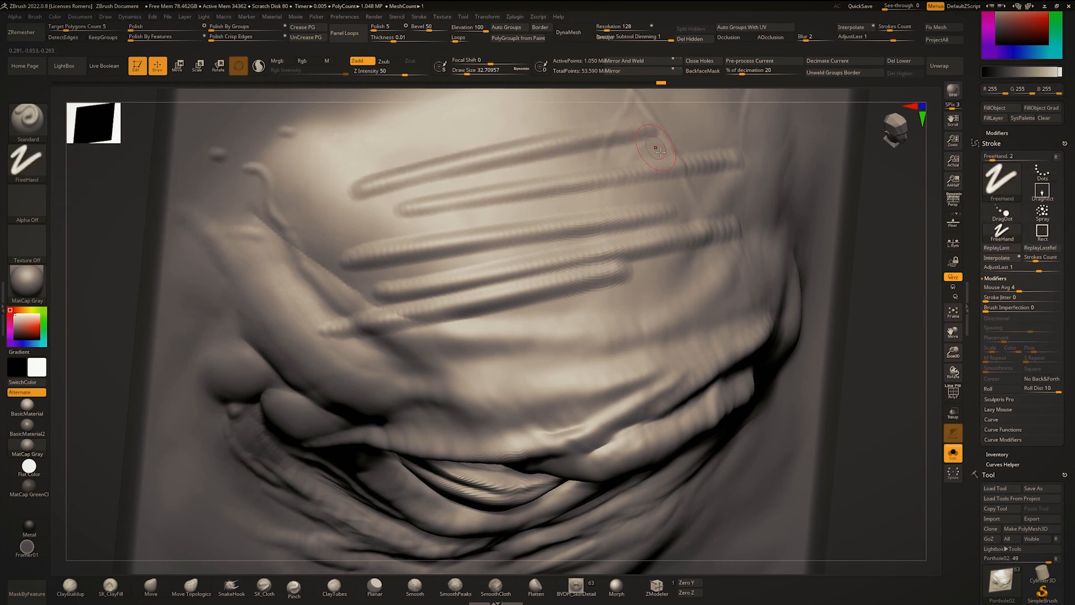
Step: Try three more long FreeHand ridges across the skin above the hood and undo the test ridges
drag(242, 235, 436, 202)
drag(390, 237, 717, 193)
drag(363, 274, 737, 233)
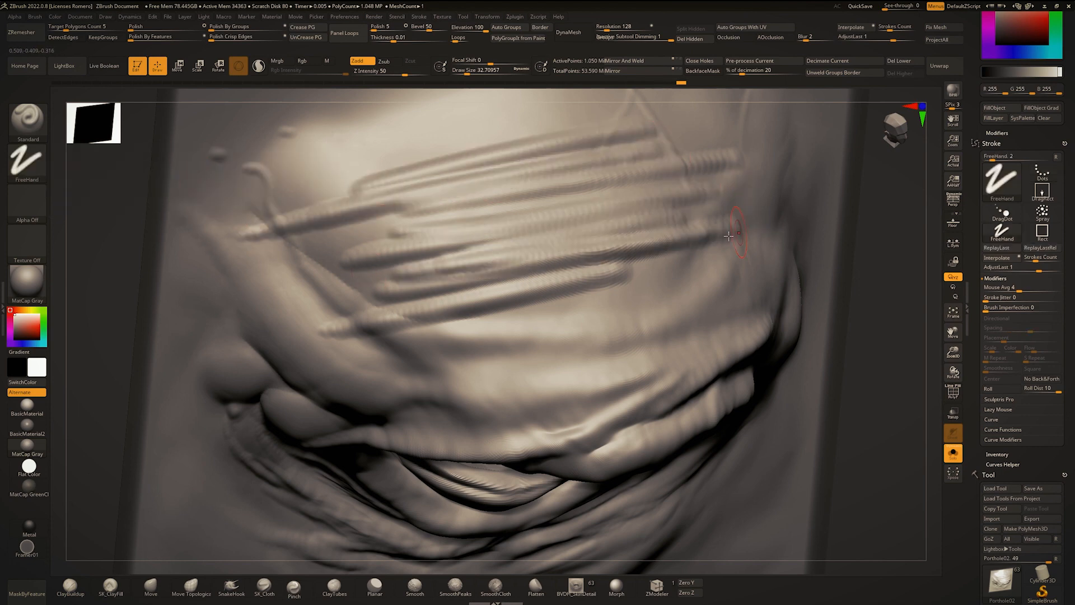
key(ctrl)
key(ctrl+z)
key(ctrl+z)
key(ctrl+z)
key(ctrl+z)
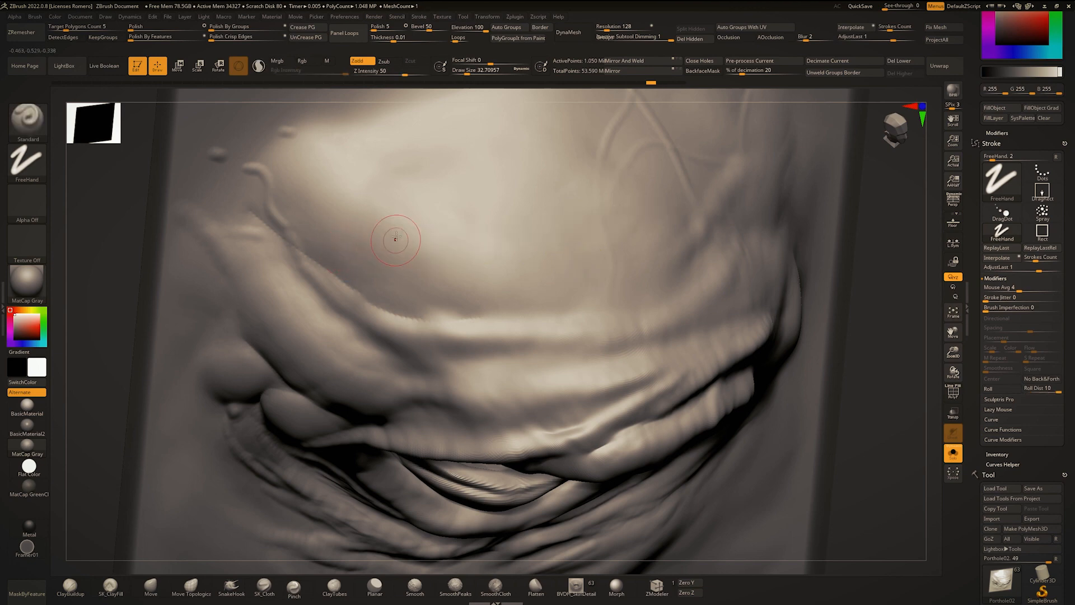
Step: Turn Roll on with Roll Dist 10 and test several long FreeHand ridges across the skin above the hood
click(1006, 388)
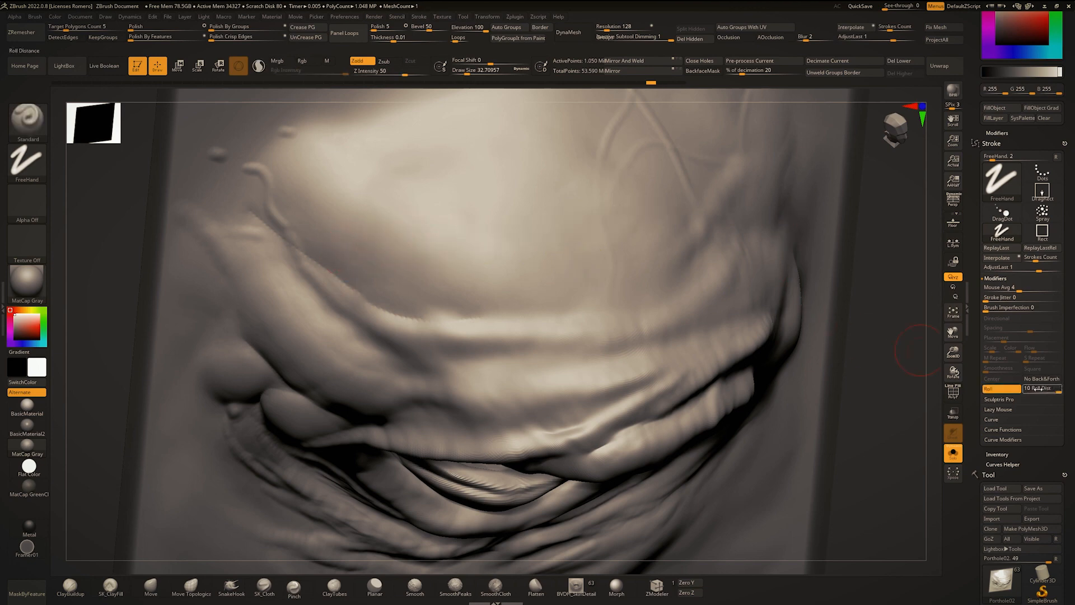
drag(694, 187, 291, 251)
drag(563, 257, 377, 275)
drag(736, 218, 560, 262)
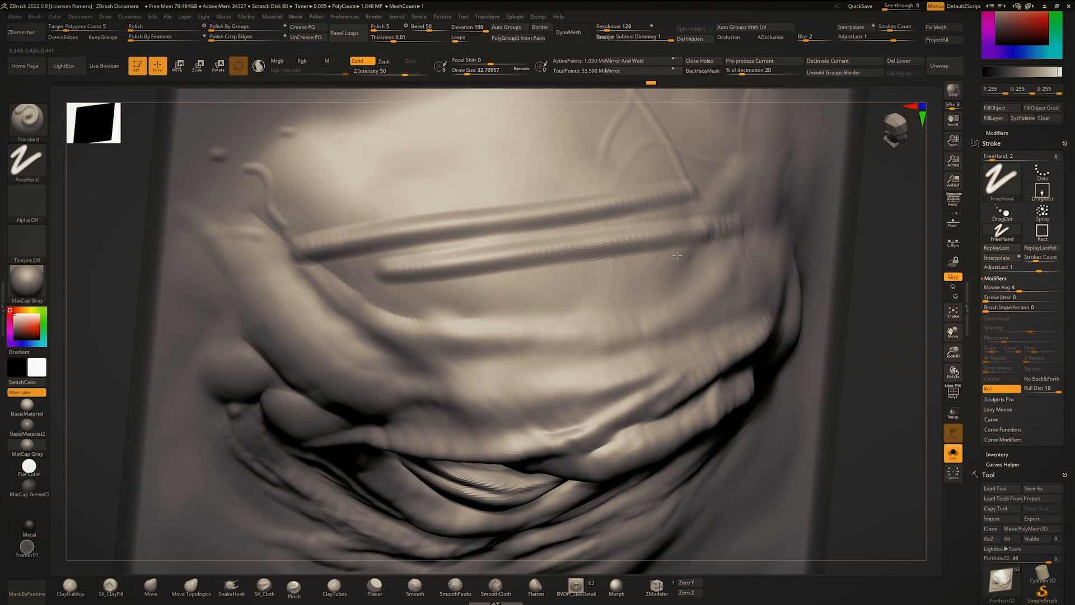
drag(686, 248, 328, 302)
mouse_move(296, 231)
mouse_down()
mouse_move(551, 175)
mouse_move(667, 163)
mouse_up()
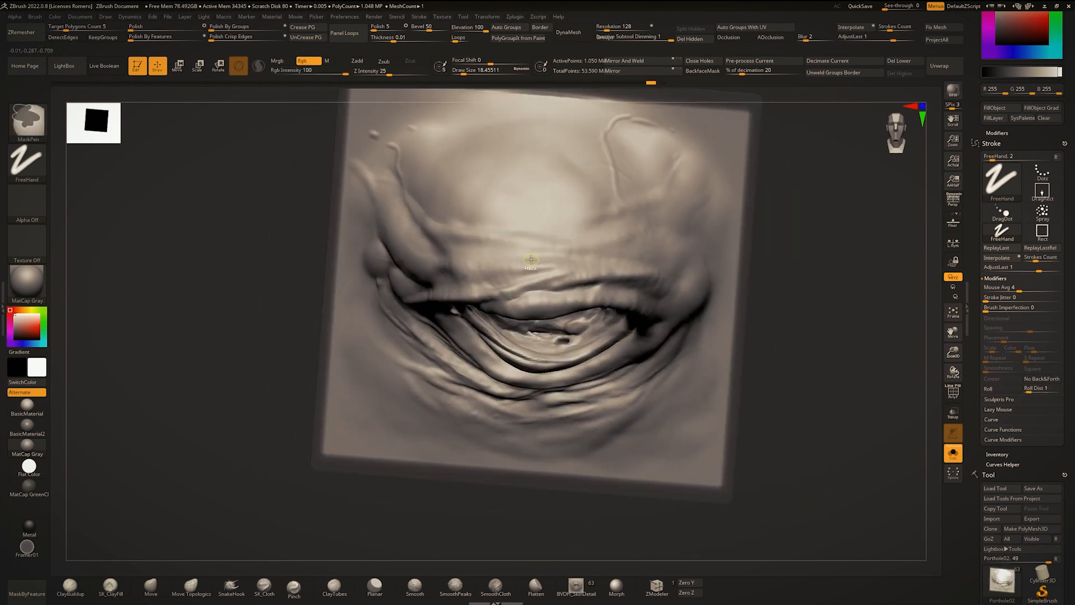
Step: Build up and soften the skin above the hood with the ClayBuildup brush, raising the draw size to about 234
key(space)
drag(531, 261, 536, 261)
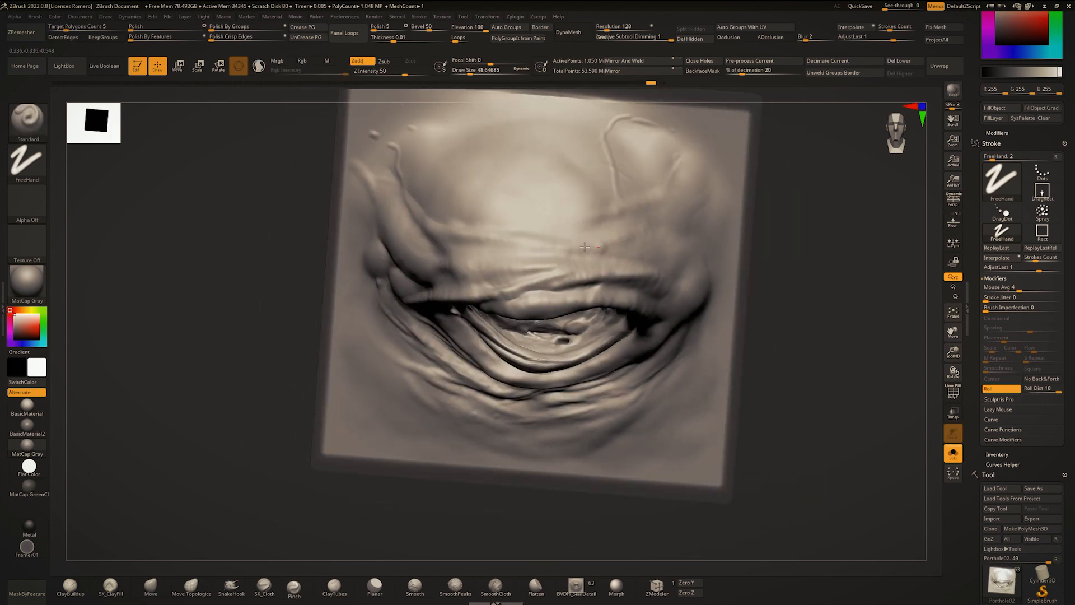
key(space)
drag(475, 240, 496, 237)
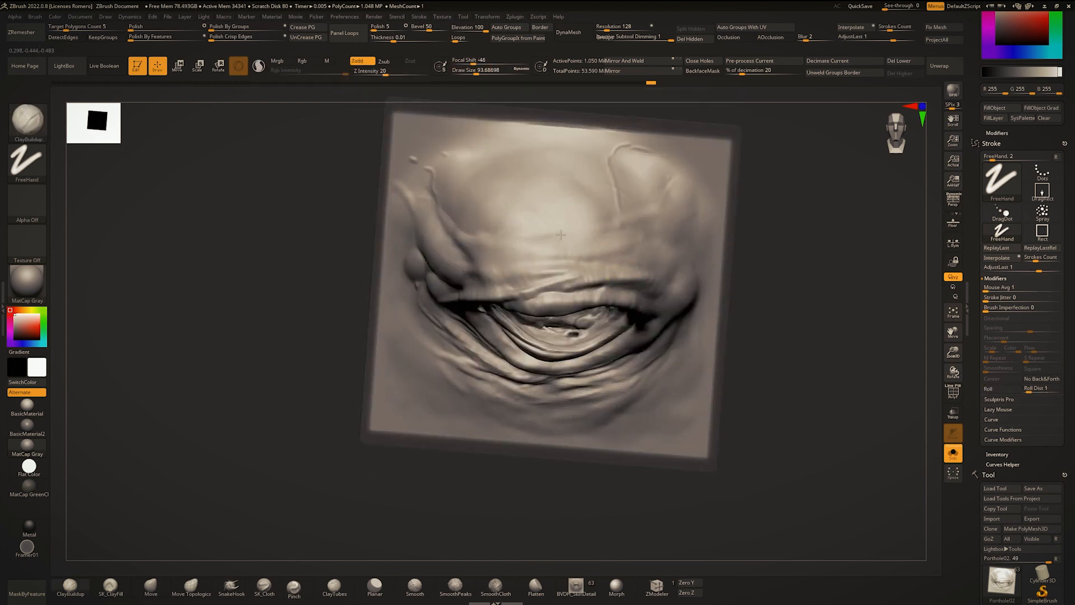
drag(561, 235, 515, 240)
key(space)
drag(632, 217, 644, 217)
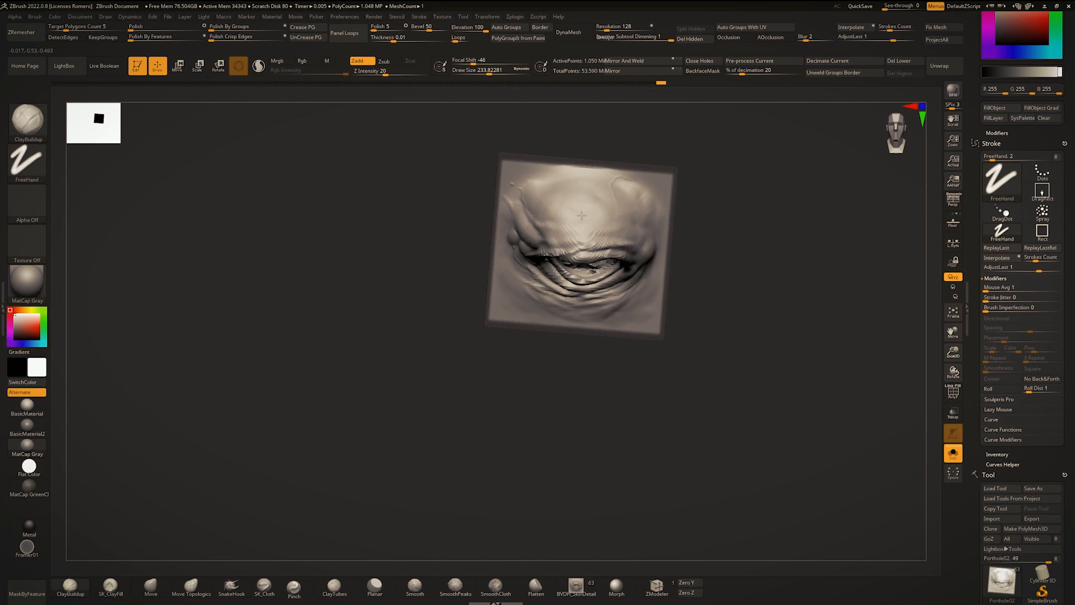
key(space)
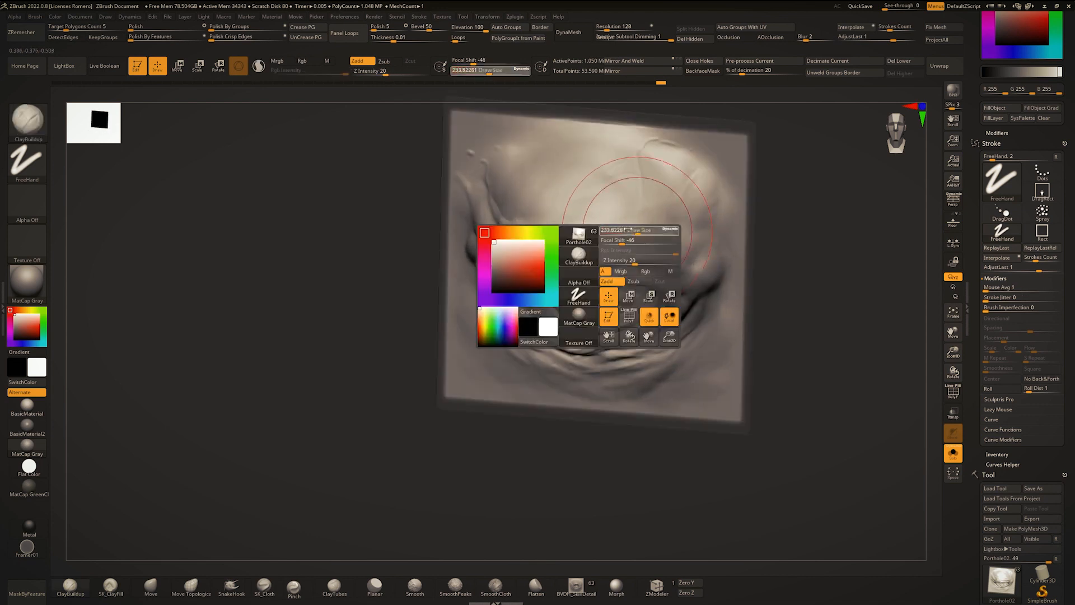
shift+drag(638, 206, 634, 220)
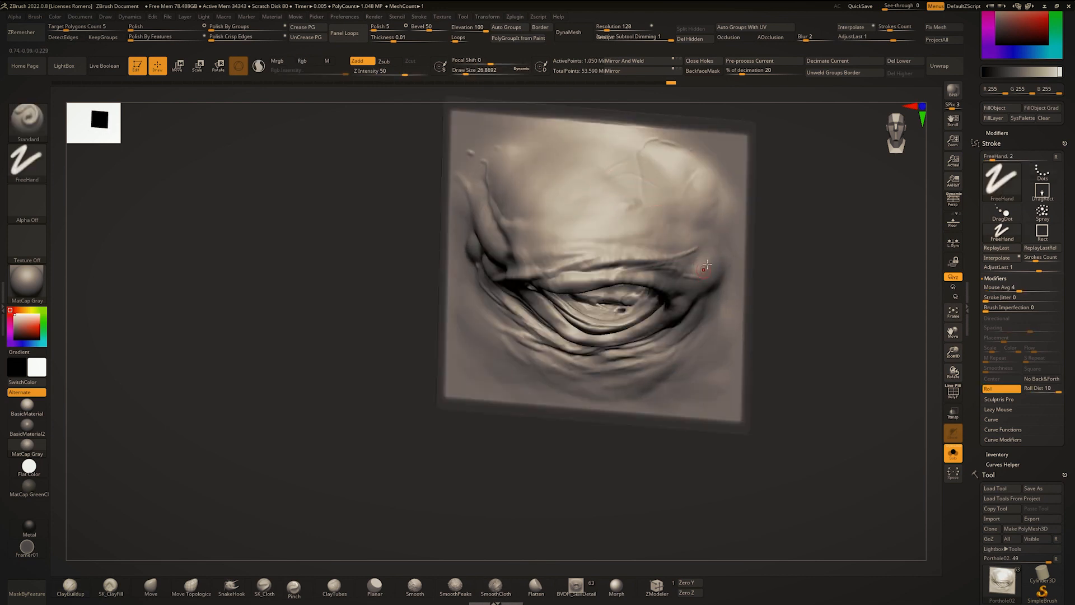
Step: Add small round bumps on the left side of the skin above the hood with the Standard brush
mouse_move(707, 265)
ctrl+right_down()
mouse_move(631, 235)
mouse_move(708, 254)
ctrl+right_up()
mouse_move(465, 168)
alt+right_down()
mouse_move(464, 200)
mouse_move(508, 197)
mouse_move(487, 190)
mouse_move(494, 217)
alt+right_up()
key(ctrl+z)
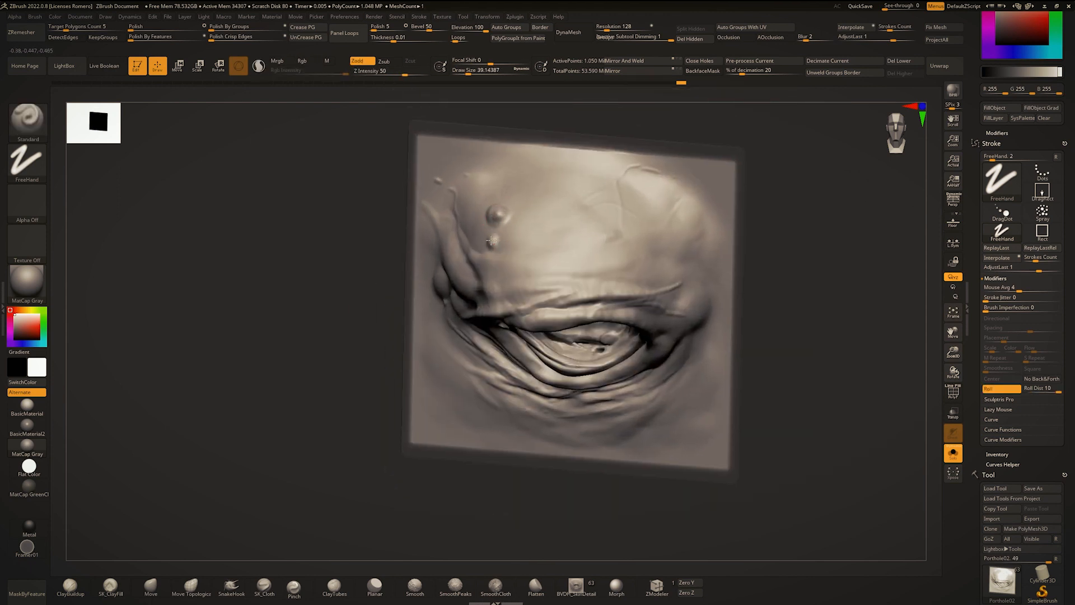
Step: Carve around the larger bump above the hood with DamStandard and raise a ring beside it with the Standard brush
mouse_move(612, 240)
right_down()
mouse_move(513, 211)
mouse_move(508, 229)
right_up()
key(b)
key(d)
key(s)
key(b)
key(s)
key(t)
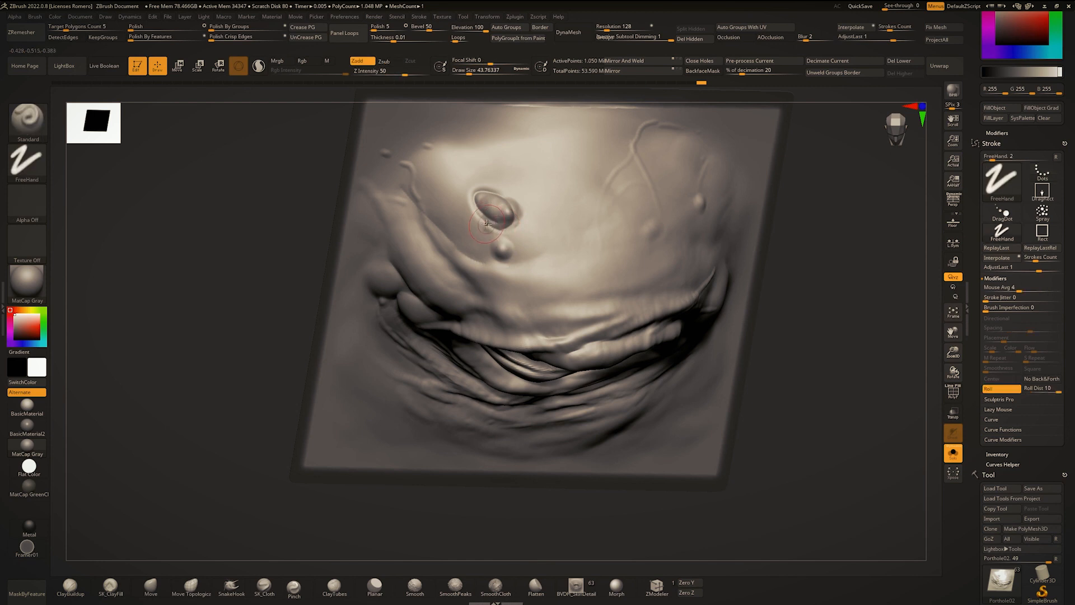
Step: Reshape the ringed bulge above the hood with the Move brush at a draw size of about 87
key(b)
key(m)
key(v)
key(space)
mouse_move(506, 206)
mouse_down()
mouse_move(516, 209)
mouse_move(480, 214)
mouse_up()
key(space)
key(space)
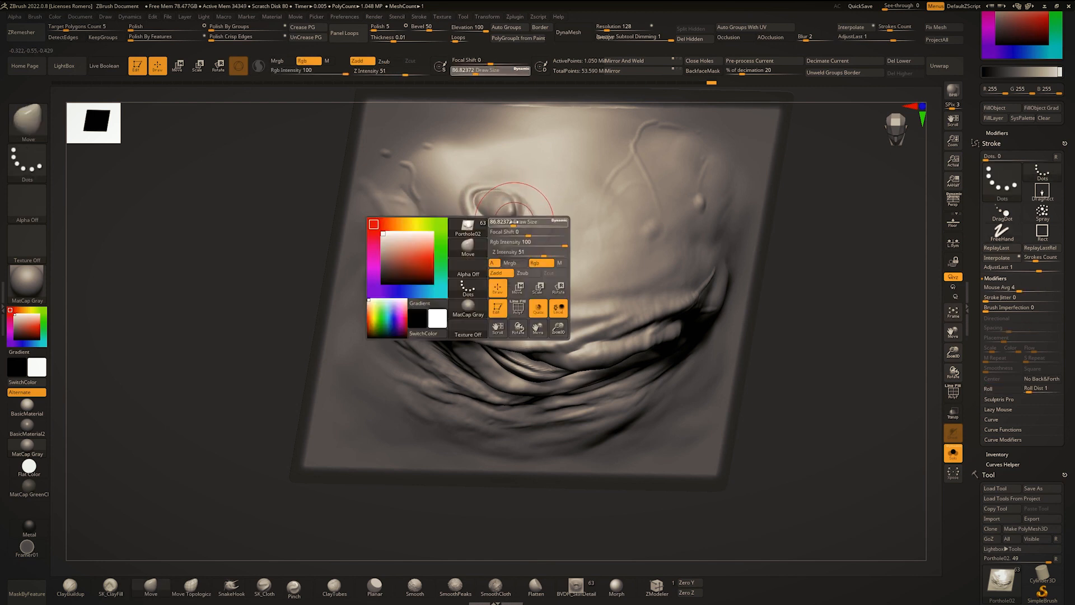
Step: Reinforce the ring ridges around the bulge with the Standard brush at a draw size of about 33
key(b)
key(s)
key(t)
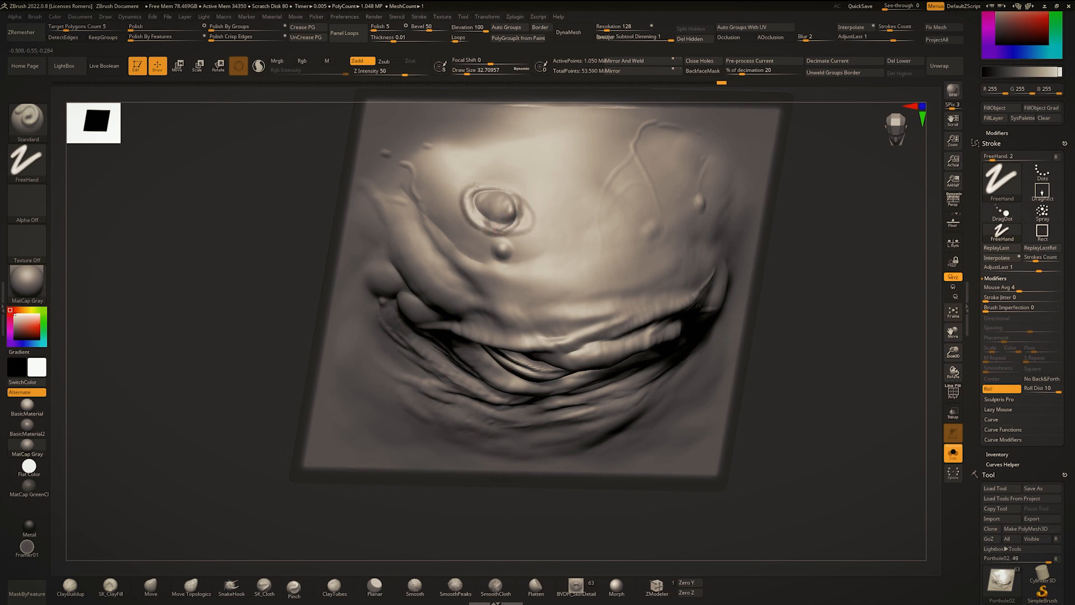
drag(523, 222, 515, 224)
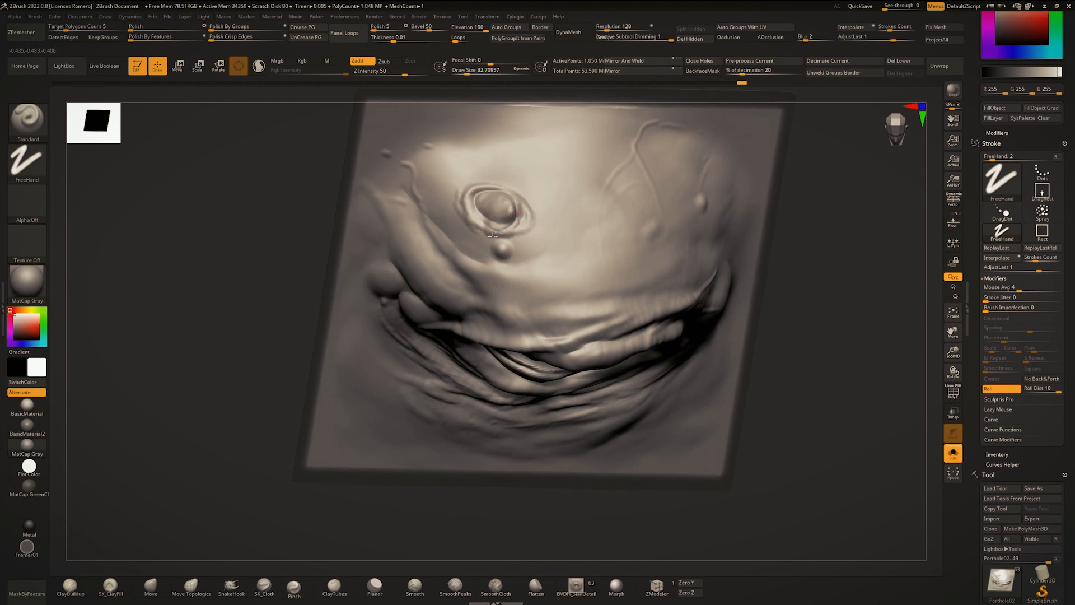
right_drag(512, 253, 662, 211)
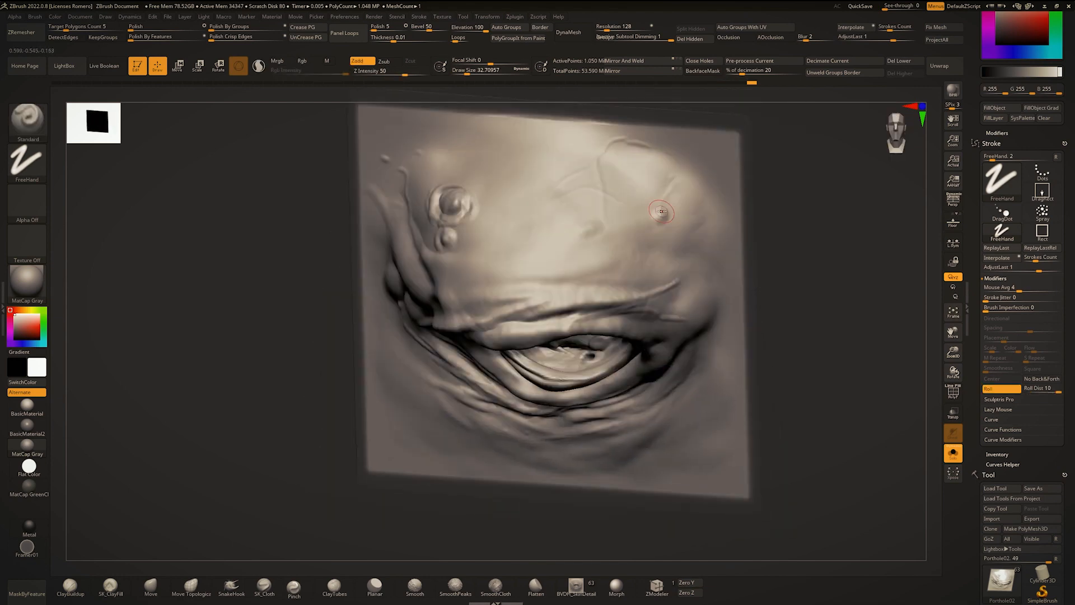
Step: Dot small bumps across the right side of the skin above the hood, reducing the Standard brush's draw size to about 17
ctrl+right_drag(639, 263, 593, 194)
click(593, 256)
mouse_move(593, 194)
right_down()
mouse_move(607, 190)
mouse_move(632, 241)
right_up()
key(space)
drag(657, 247, 629, 221)
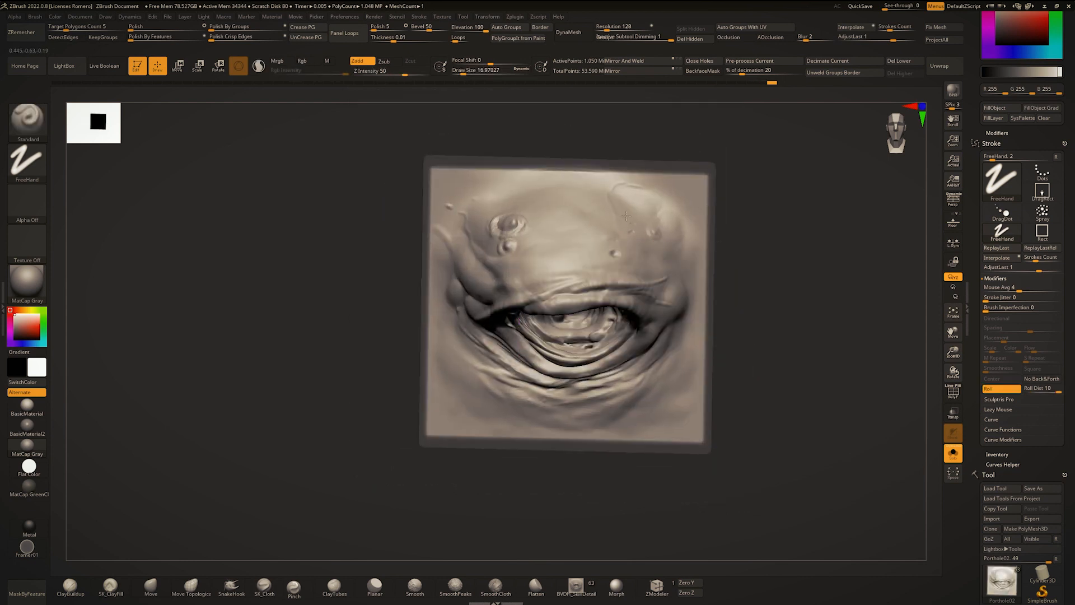
Step: Build up the middle of the hood above the opening with the ClayBuildup brush at a draw size of about 68
ctrl+right_drag(573, 268, 567, 330)
key(space)
drag(593, 290, 604, 290)
mouse_move(582, 313)
right_down()
mouse_move(538, 330)
mouse_move(456, 309)
right_up()
key(b)
key(c)
key(b)
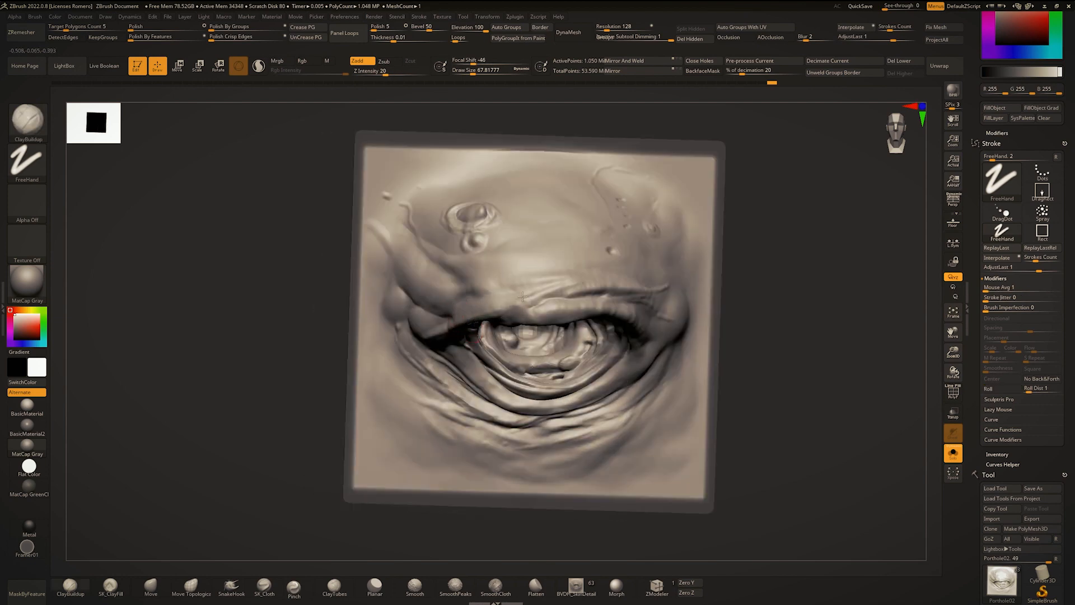
drag(518, 297, 552, 275)
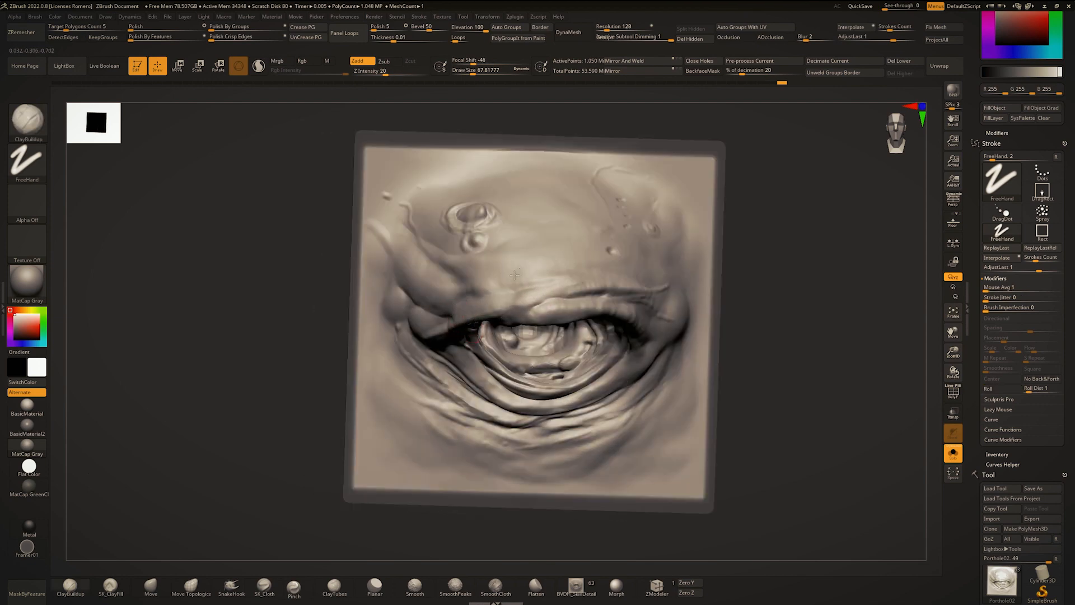
mouse_move(515, 275)
right_down()
mouse_move(539, 265)
mouse_move(537, 224)
mouse_move(531, 307)
right_up()
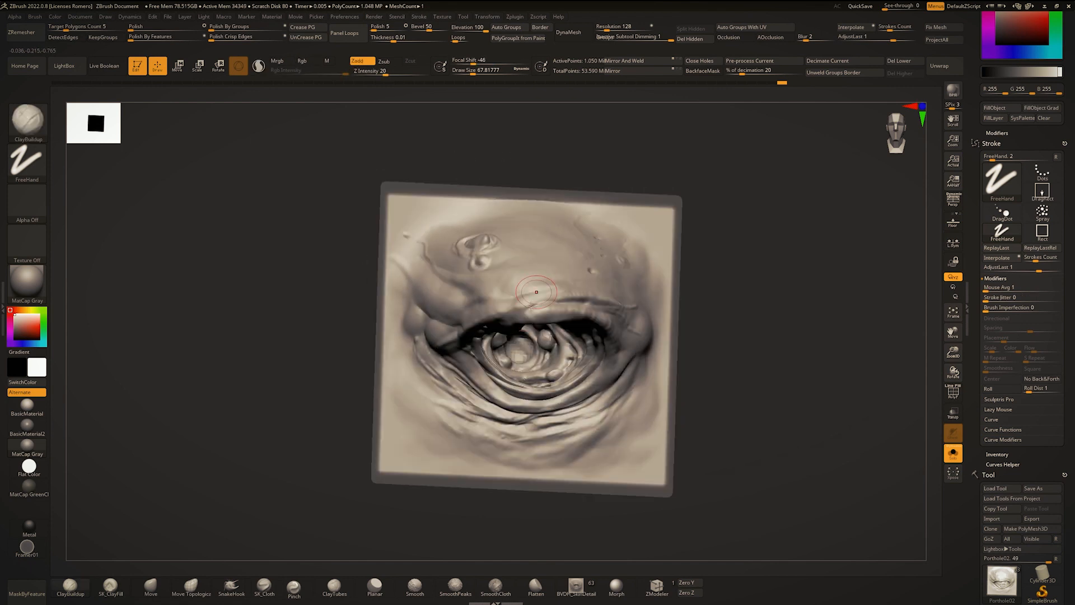
Step: Carve a crease along the hood's lower edge with the DamStandard brush
key(b)
key(d)
key(s)
drag(532, 308, 507, 317)
mouse_move(527, 314)
right_down()
mouse_move(541, 322)
mouse_move(542, 280)
mouse_move(549, 327)
right_up()
Step: Adjust the hood's rim and outer corner with the Move brush and tighten its folds with the Pinch brush
key(b)
key(m)
key(v)
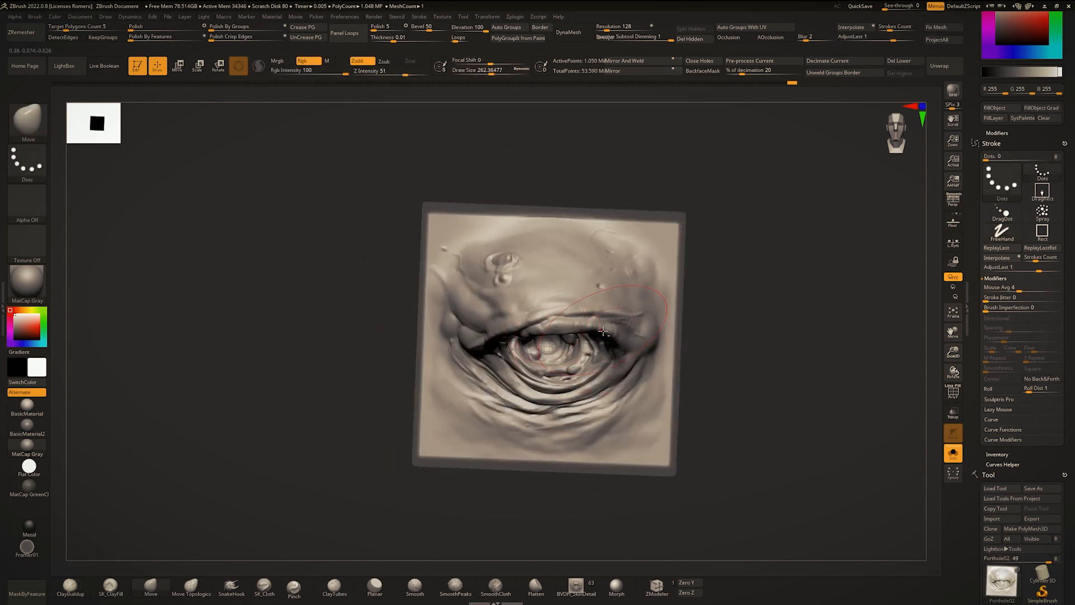
key(b)
key(p)
key(i)
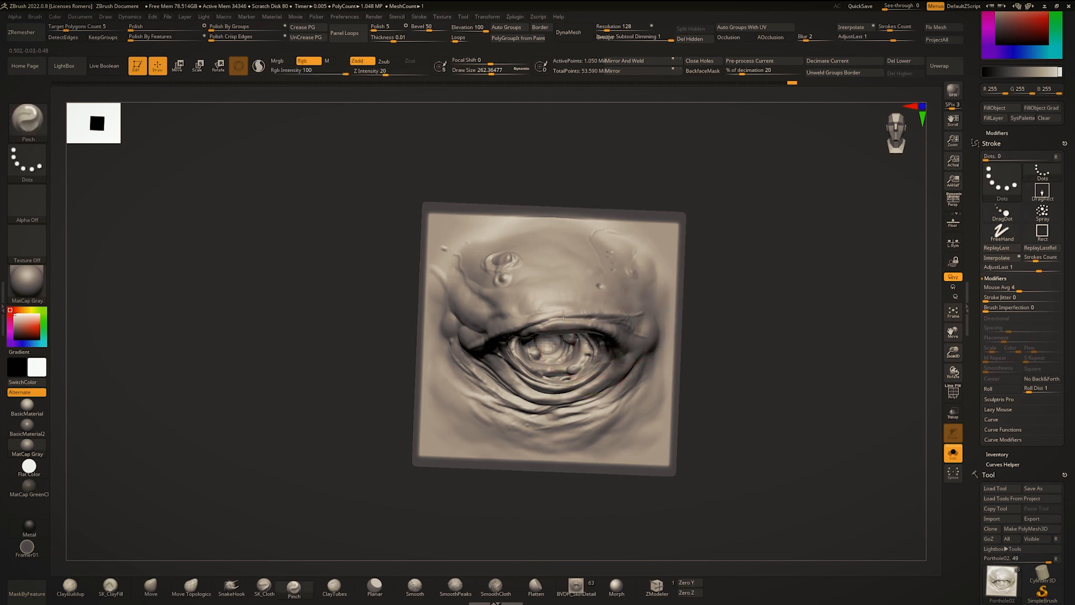
mouse_move(563, 316)
ctrl+right_down()
mouse_move(538, 303)
mouse_move(594, 313)
ctrl+right_up()
Step: Pull the middle of the hood's rim upward with the Move brush at a draw size of about 262
key(b)
key(m)
key(v)
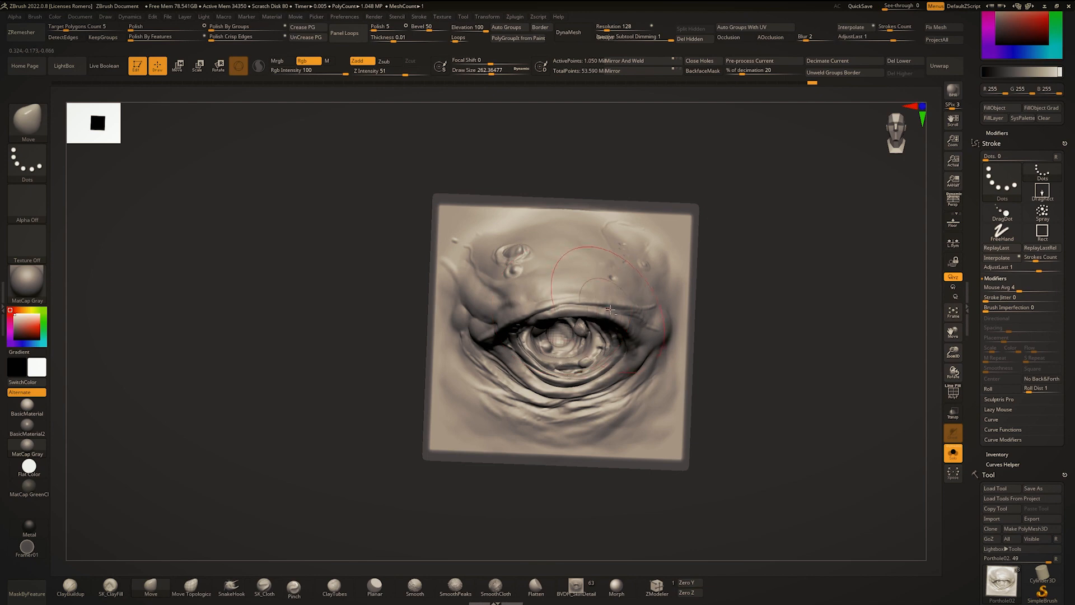
drag(572, 307, 567, 297)
mouse_move(568, 300)
ctrl+right_down()
mouse_move(523, 288)
mouse_move(563, 303)
mouse_move(621, 297)
mouse_move(605, 269)
ctrl+right_up()
shift+right_drag(605, 269, 572, 230)
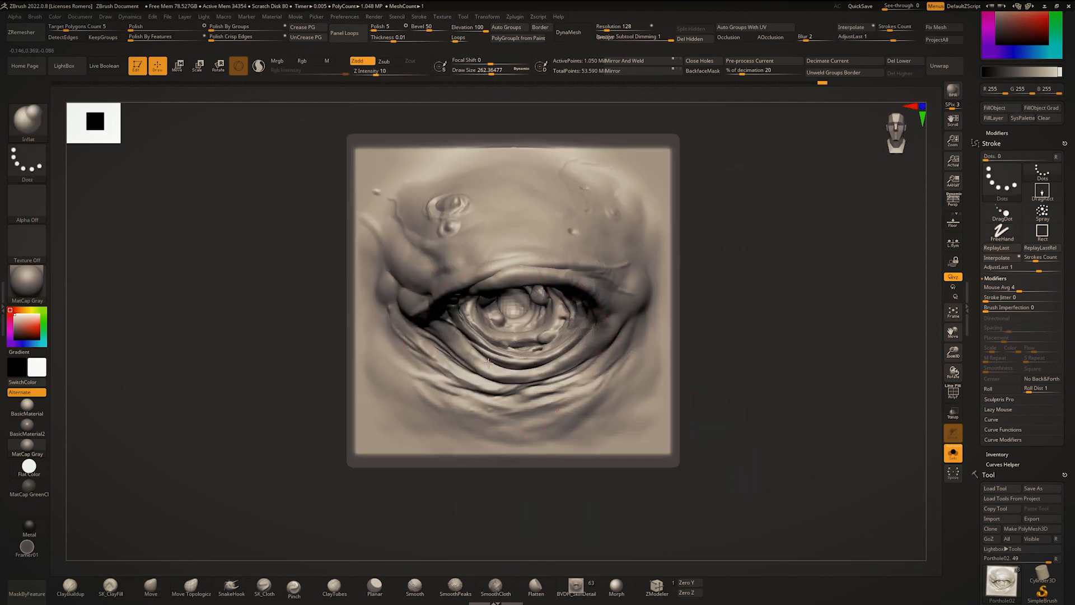
Step: Swell the folds around the opening with the Inflat brush at Z Intensity 10, reducing its draw size
mouse_move(488, 363)
ctrl+right_down()
mouse_move(555, 358)
mouse_move(566, 336)
mouse_move(555, 285)
mouse_move(527, 275)
mouse_move(496, 300)
ctrl+right_up()
key(space)
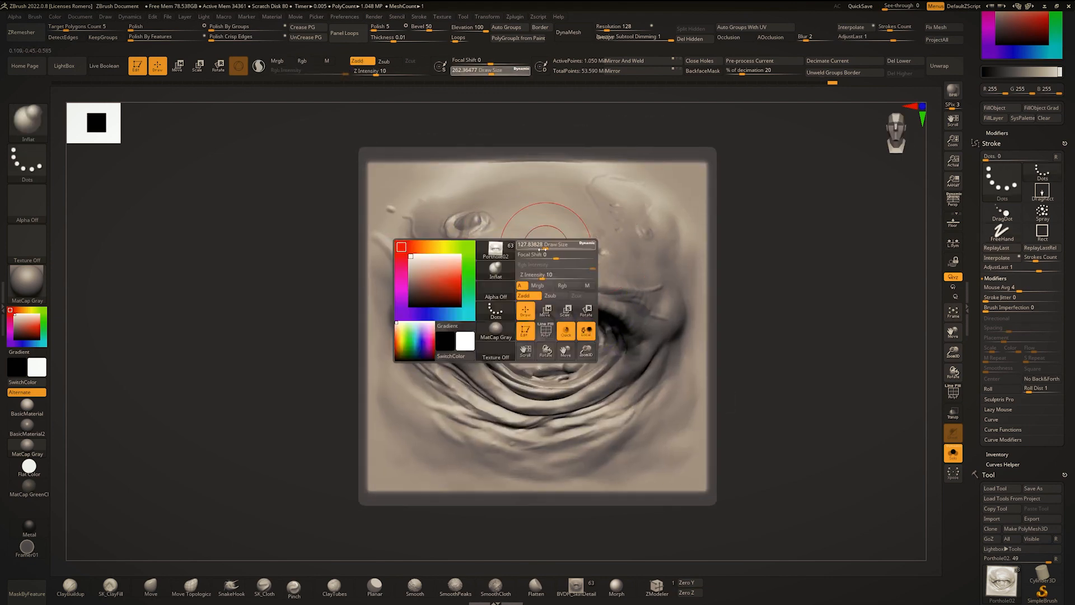
drag(552, 244, 530, 244)
Step: Sculpt a ridge over the folds at the hood's left corner with the Standard brush and smooth it
key(b)
key(s)
key(t)
key(space)
drag(458, 276, 387, 271)
key(space)
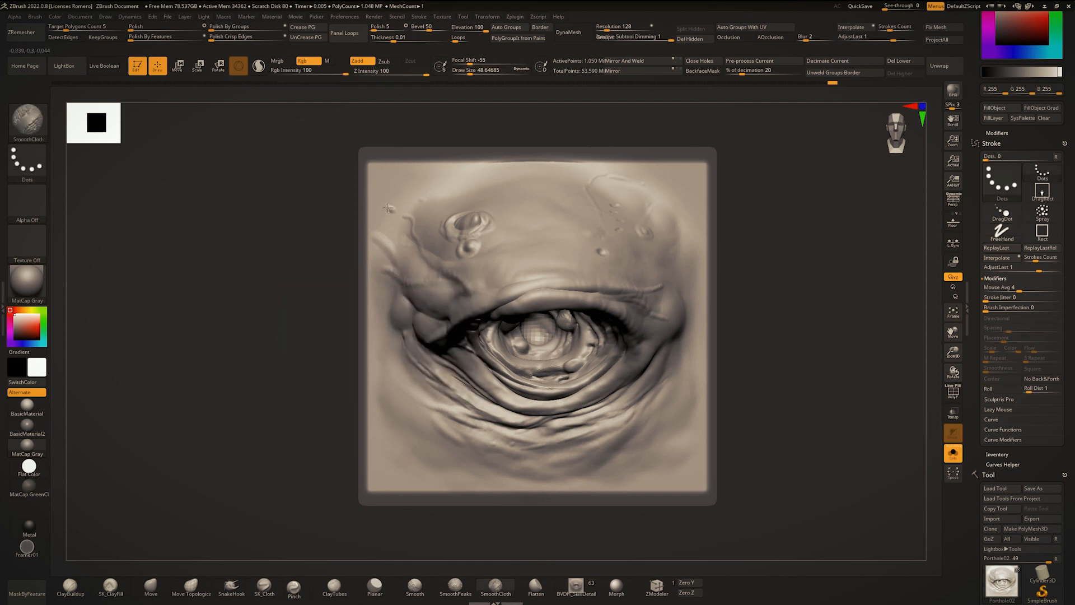
Step: Extend a curved ridge around the hood's right corner with the Standard brush at a draw size of about 39
key(space)
key(space)
mouse_move(643, 289)
mouse_down()
mouse_move(680, 280)
mouse_move(685, 252)
mouse_move(684, 276)
mouse_up()
key(shift)
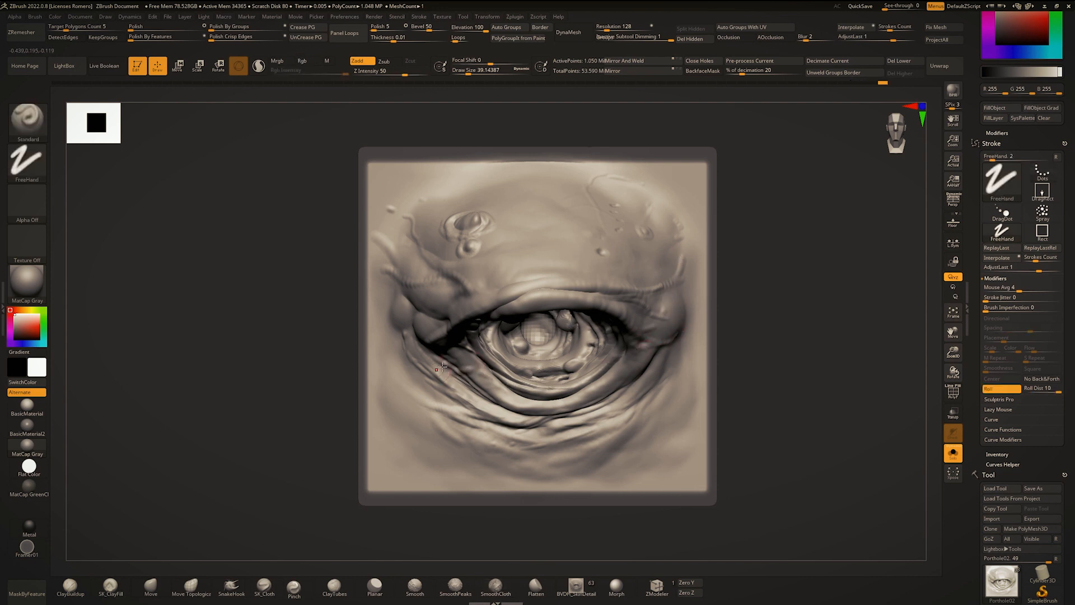
Step: Add a short curved ridge and small bumps on the upper-left skin with the Standard brush and smooth them
alt+right_drag(568, 240, 552, 292)
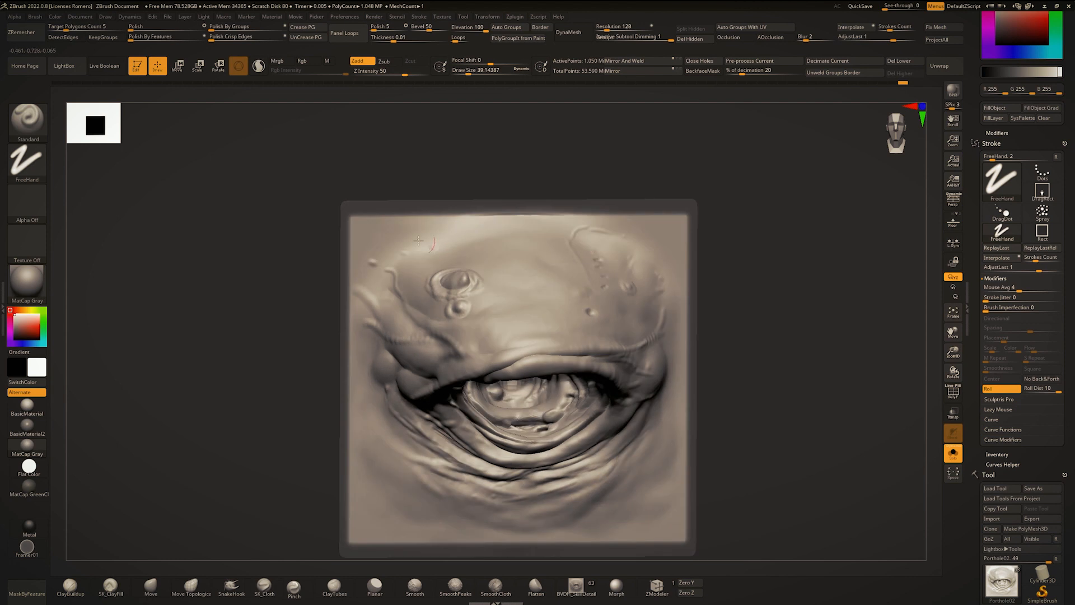
key(shift)
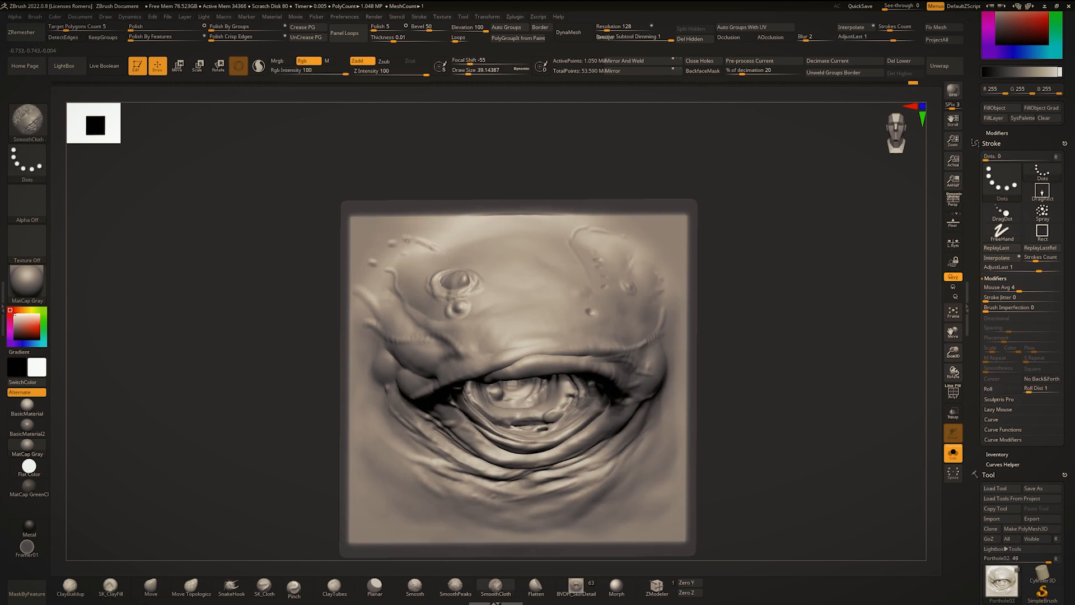
mouse_move(402, 241)
ctrl+right_down()
mouse_move(528, 284)
mouse_move(525, 297)
mouse_move(482, 314)
ctrl+right_up()
Step: Draw thin veins and fine ridges around the ringed bulge with the Standard brush at a draw size of about 27
key(space)
drag(467, 311, 461, 307)
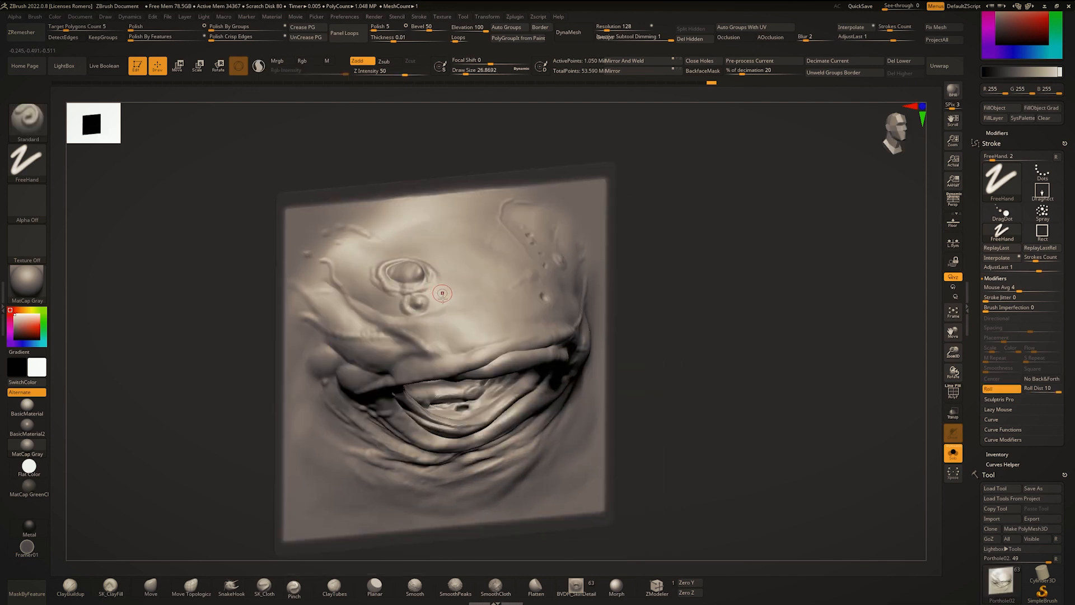
right_drag(441, 291, 459, 281)
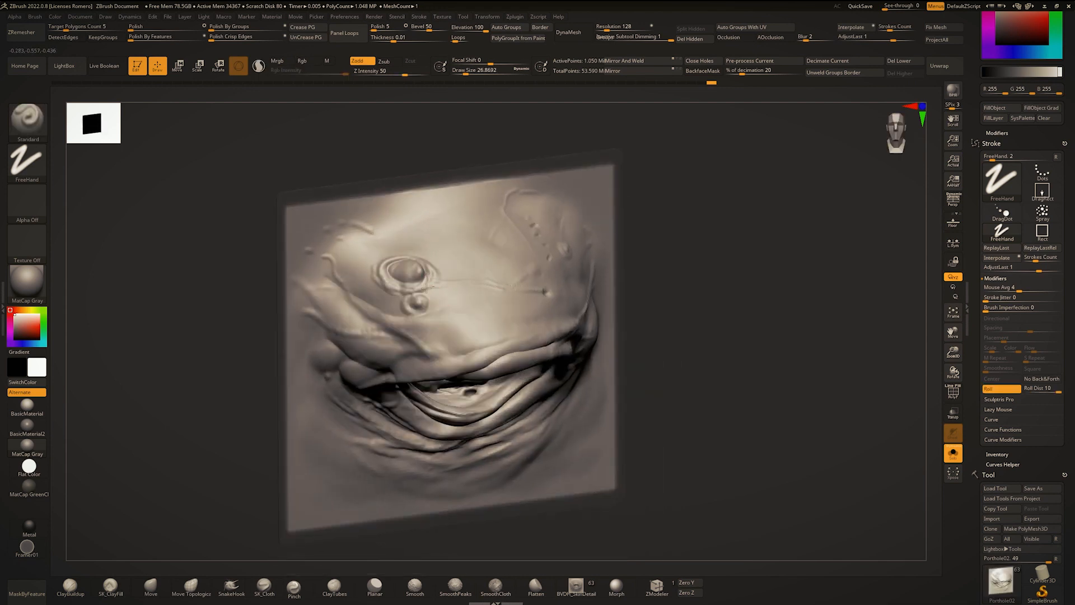
drag(406, 292, 411, 265)
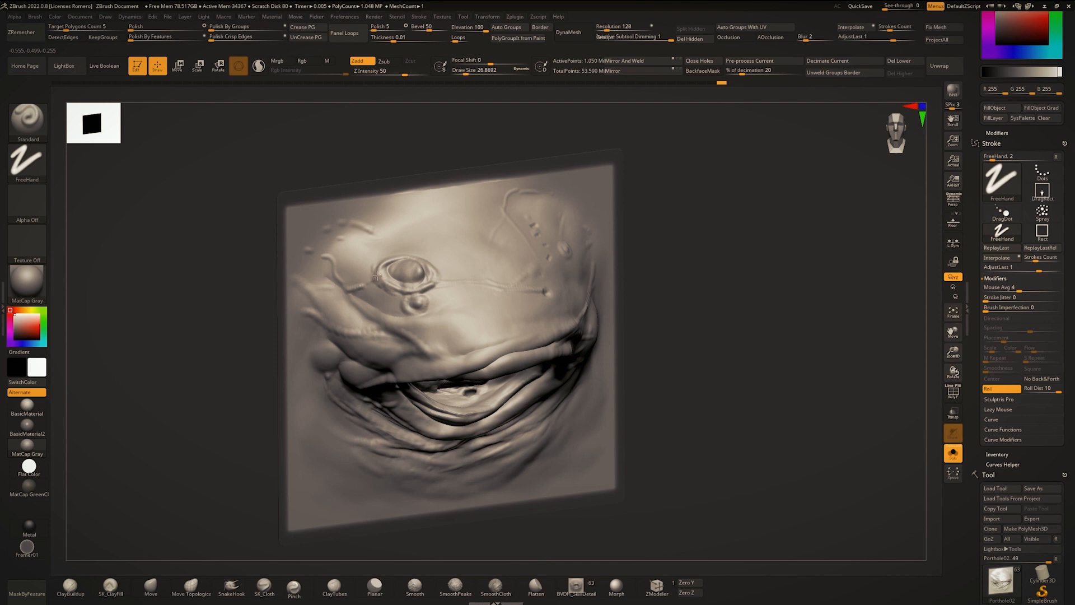
mouse_move(375, 286)
right_down()
mouse_move(390, 294)
mouse_move(416, 238)
mouse_move(558, 264)
right_up()
Step: Add a round bump and short ridges to the right-hand skin above the hood with the Standard brush at draw size about 31
shift+right_drag(664, 277, 614, 269)
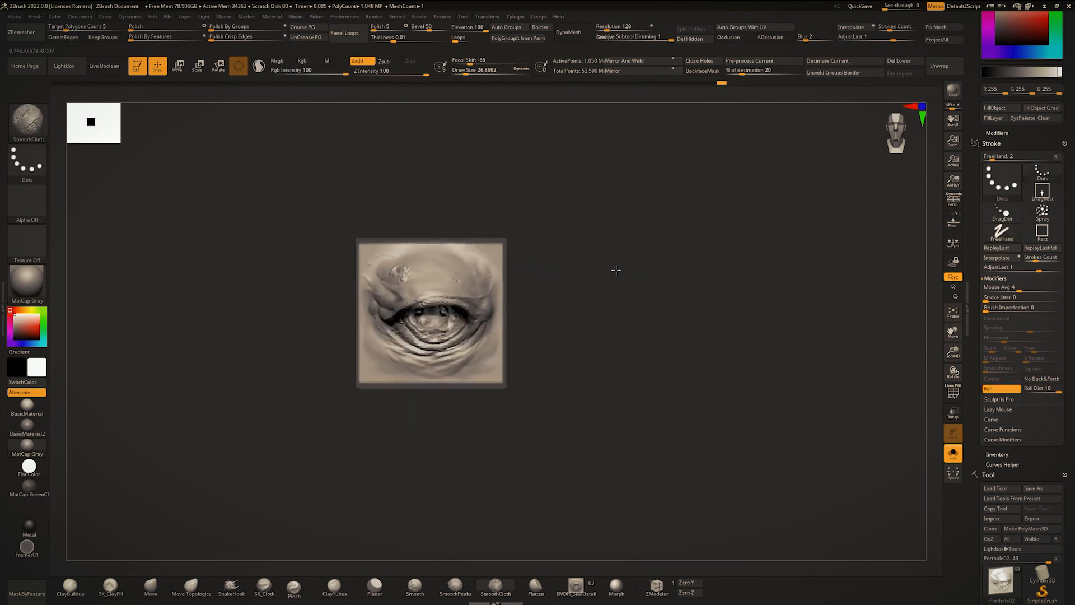
ctrl+drag(679, 274, 645, 283)
mouse_move(645, 284)
ctrl+right_down()
mouse_move(622, 317)
mouse_move(636, 329)
ctrl+right_up()
ctrl+right_drag(395, 242, 416, 325)
ctrl+right_drag(416, 325, 420, 352)
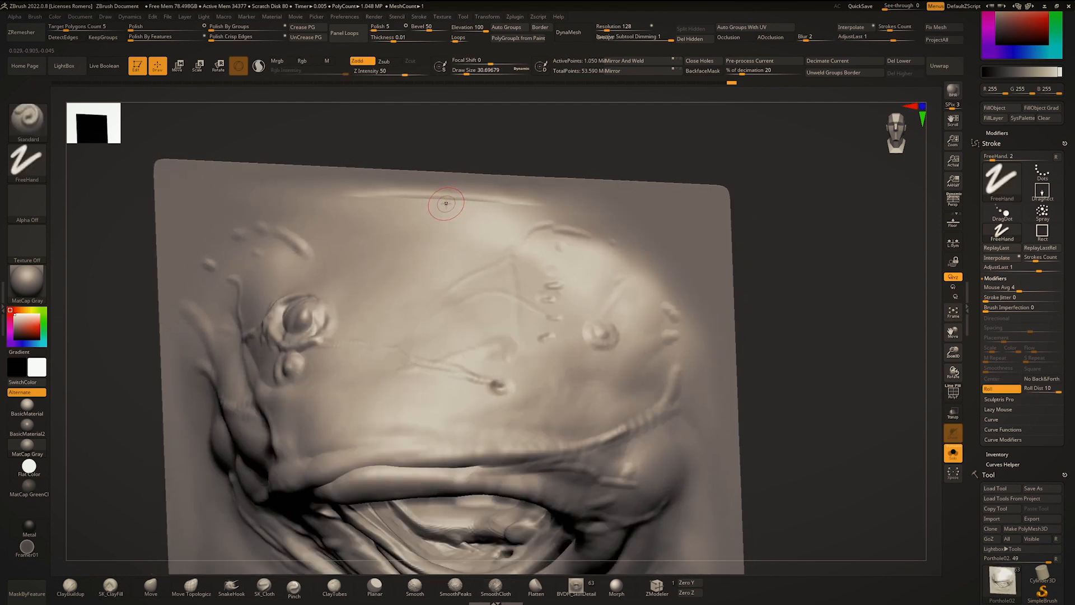
Step: Drop the mesh three subdivision levels and fill out the skin near the top edge with the SK_ClayFill brush
key(shift+d)
key(shift+d)
key(shift+d)
right_drag(482, 261, 506, 257)
key(2)
drag(480, 204, 376, 192)
drag(489, 196, 466, 194)
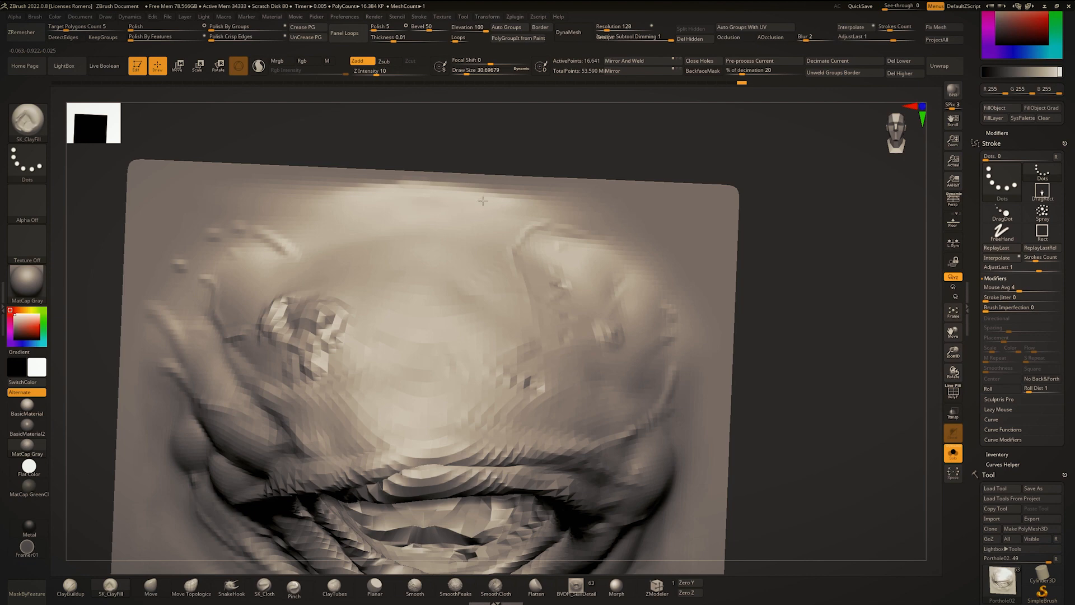
Step: Return the Porthole02 plane to its highest subdivision level and square it up to the front view
key(d)
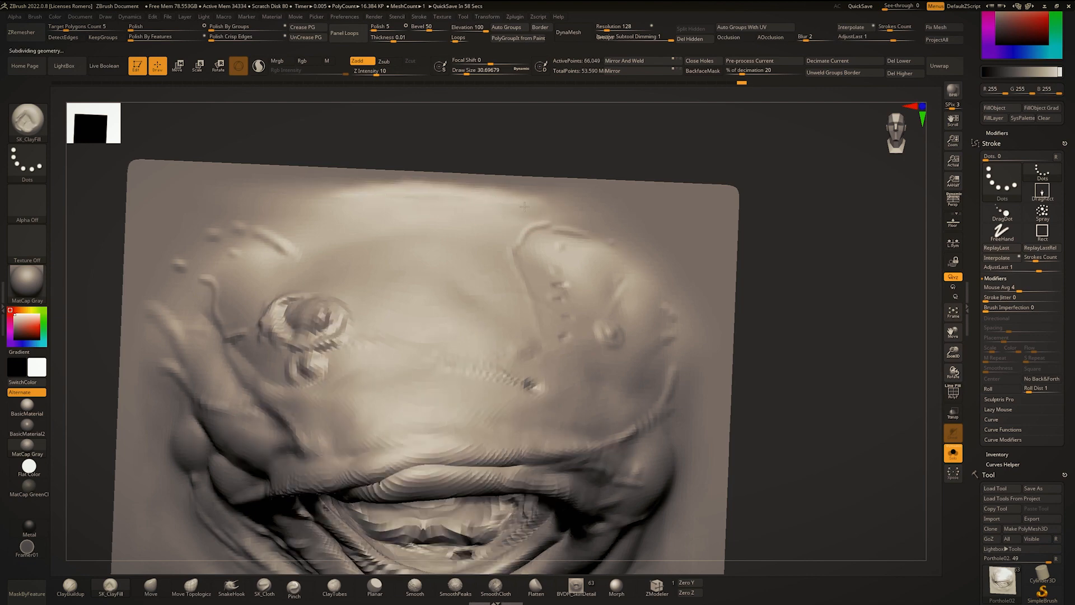
key(d)
key(shift)
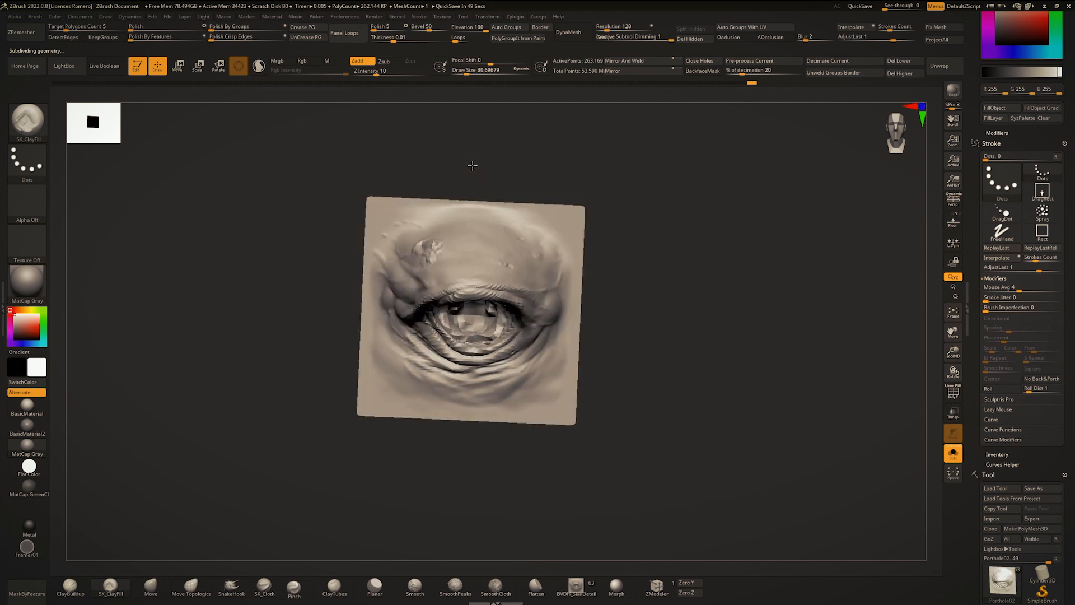
shift+drag(472, 165, 452, 202)
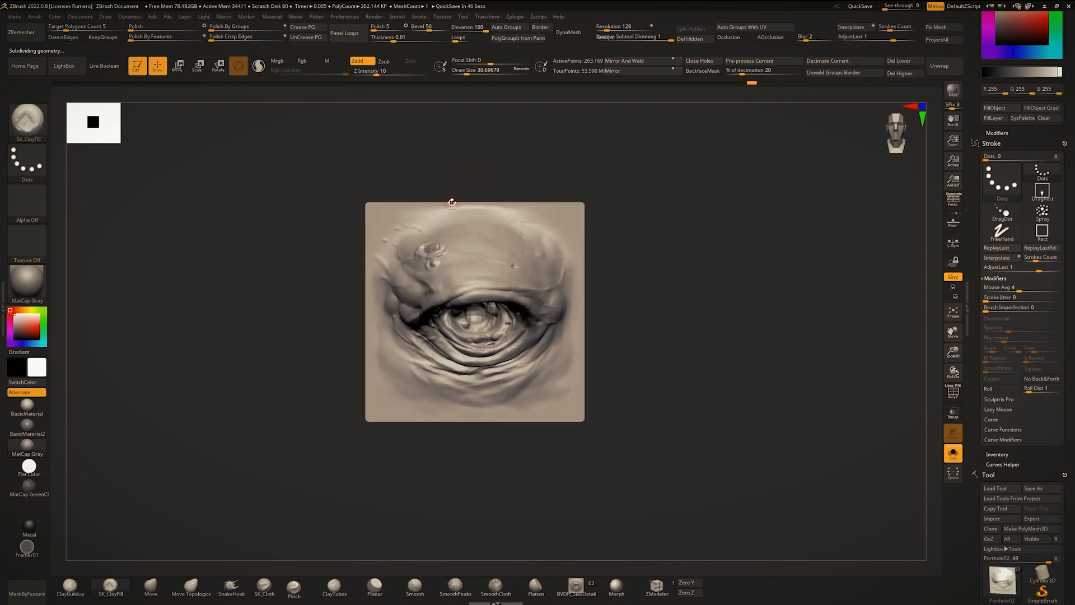
key(shift)
Step: Add the sculpted Porthole02 plane as a new alpha to the BVDH_SkinDetails multi-alpha VDM brush
click(573, 591)
key(shift)
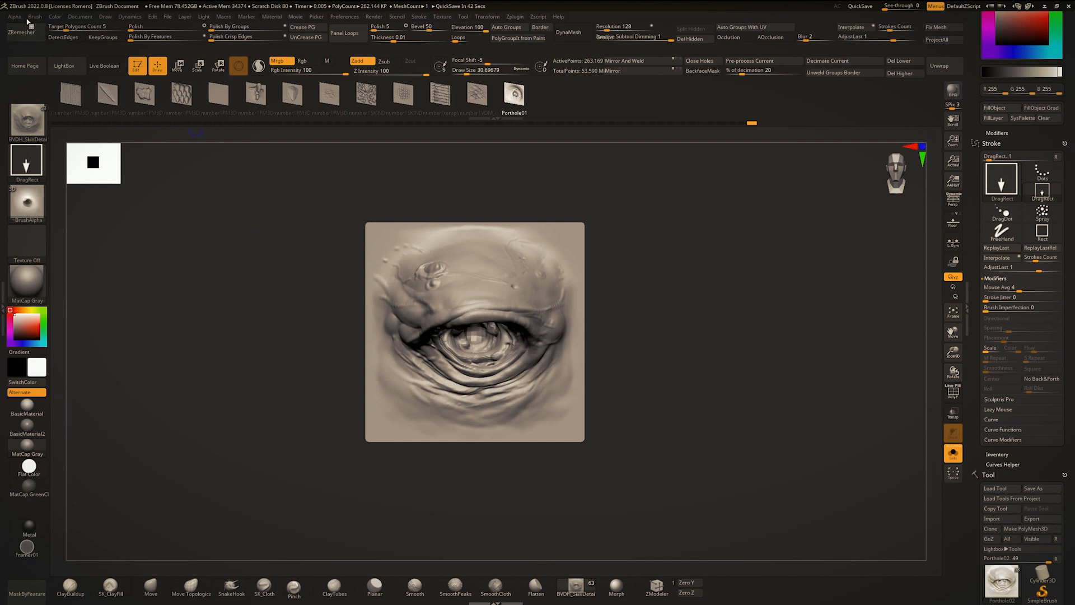
click(34, 16)
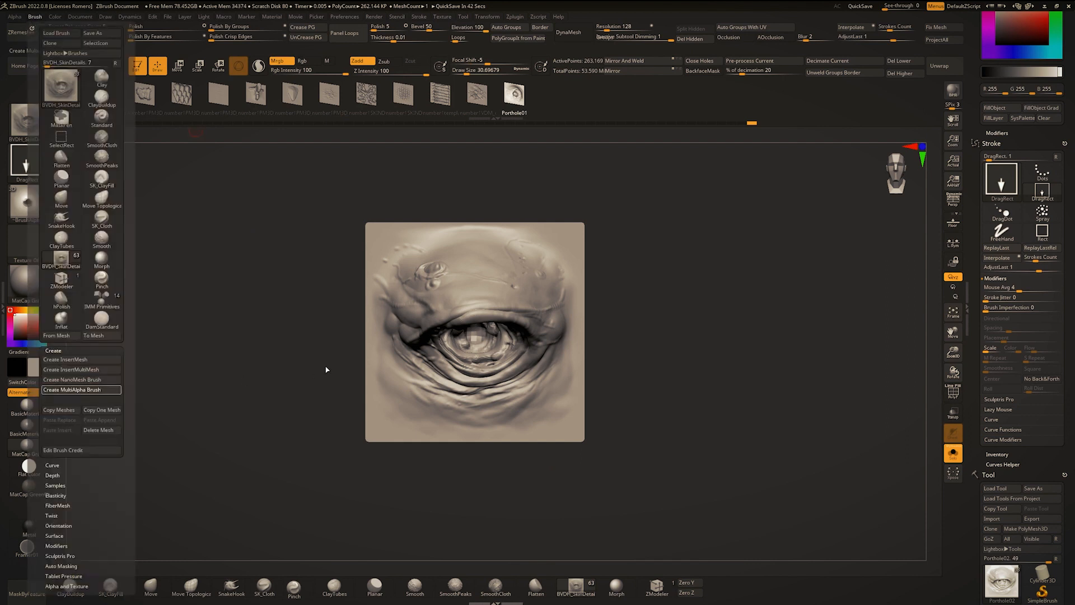
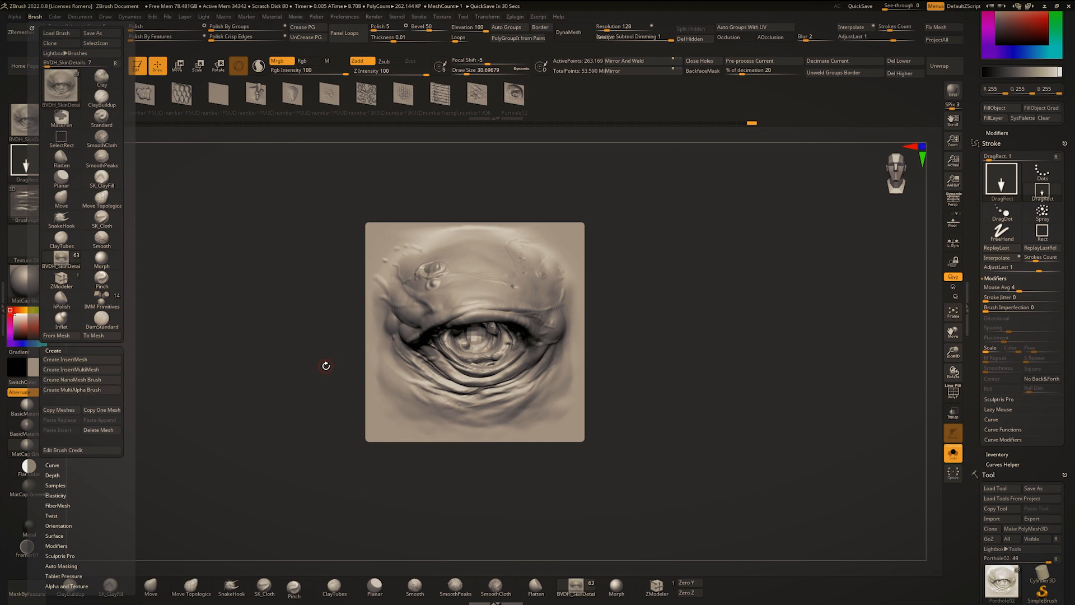
Step: Test-stamp the Porthole02 and Porthole01 alphas on the plane and undo each stamp
mouse_move(502, 295)
alt+right_down()
mouse_move(487, 292)
mouse_move(490, 324)
mouse_move(504, 314)
mouse_move(512, 381)
alt+right_up()
click(516, 95)
drag(419, 307, 516, 297)
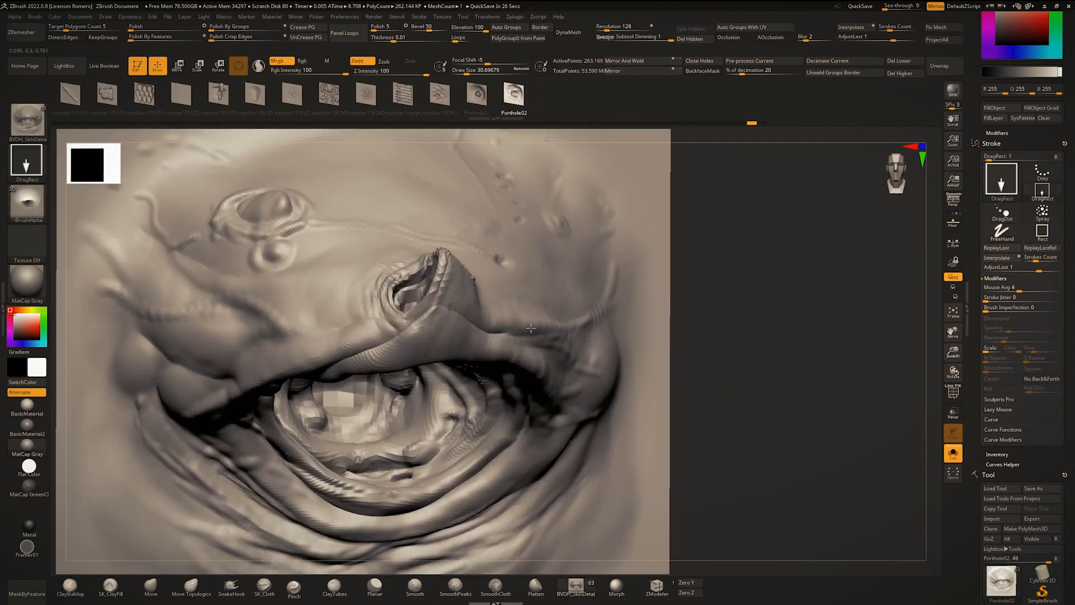
key(ctrl+z)
drag(429, 229, 489, 175)
key(ctrl+z)
click(476, 96)
drag(323, 280, 404, 331)
key(ctrl+z)
Step: Switch to the PM3D_Sphere3D creature tool and isolate its torso to work on the abdomen
ctrl+right_drag(552, 318, 555, 286)
shift+right_drag(519, 310, 544, 271)
drag(978, 537, 978, 328)
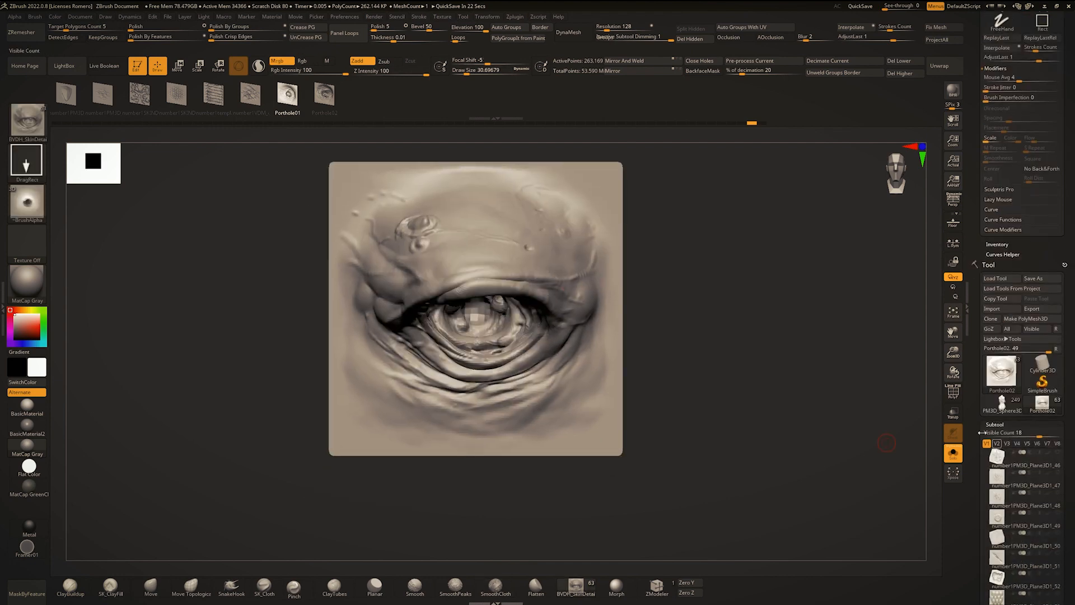
click(1002, 403)
key(ctrl+shift+s)
alt+right_drag(475, 386, 551, 271)
alt+right_drag(549, 426, 546, 448)
key(ctrl+shift+s)
ctrl+right_drag(506, 403, 531, 424)
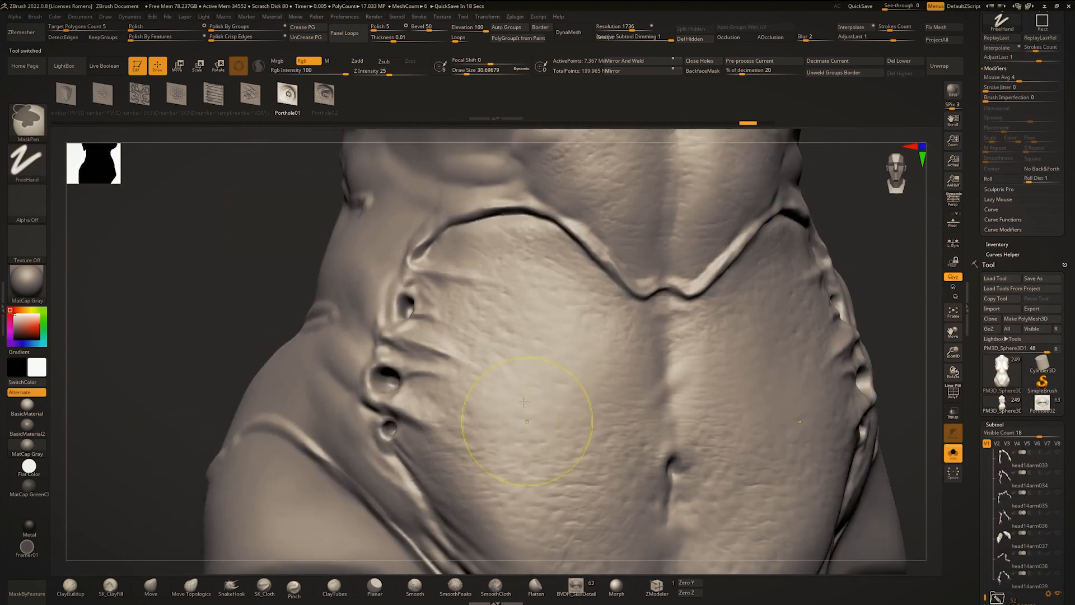
Step: Try stamping the Porthole01 orifice over the holes along the side of the abdomen and undo the stamps
drag(527, 402, 495, 347)
key(ctrl+z)
right_drag(487, 353, 529, 345)
ctrl+right_drag(448, 346, 442, 367)
drag(487, 338, 488, 339)
key(ctrl+z)
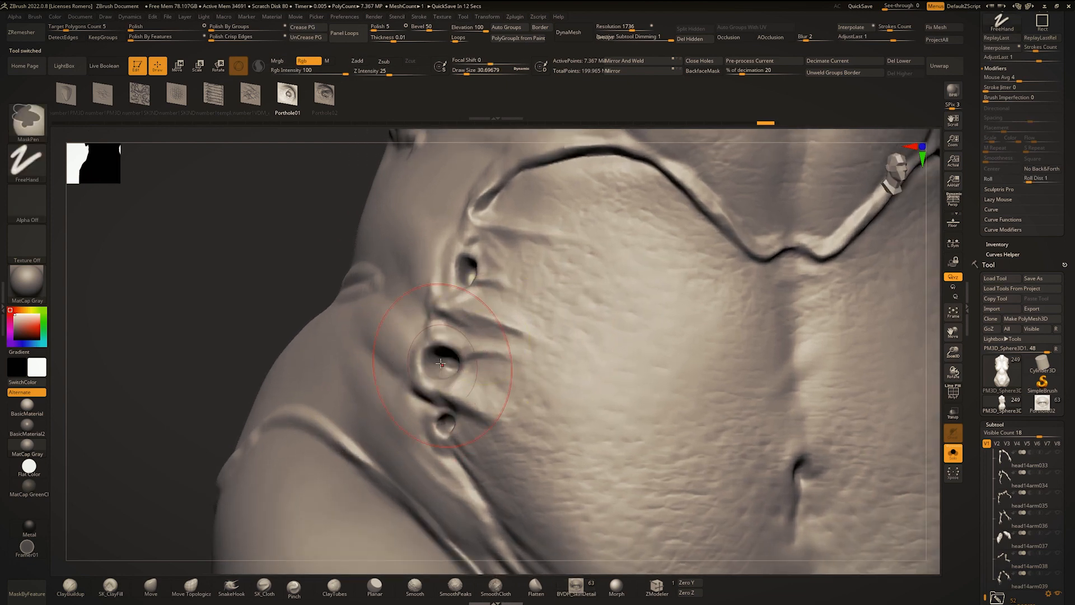
drag(435, 361, 475, 379)
key(ctrl+z)
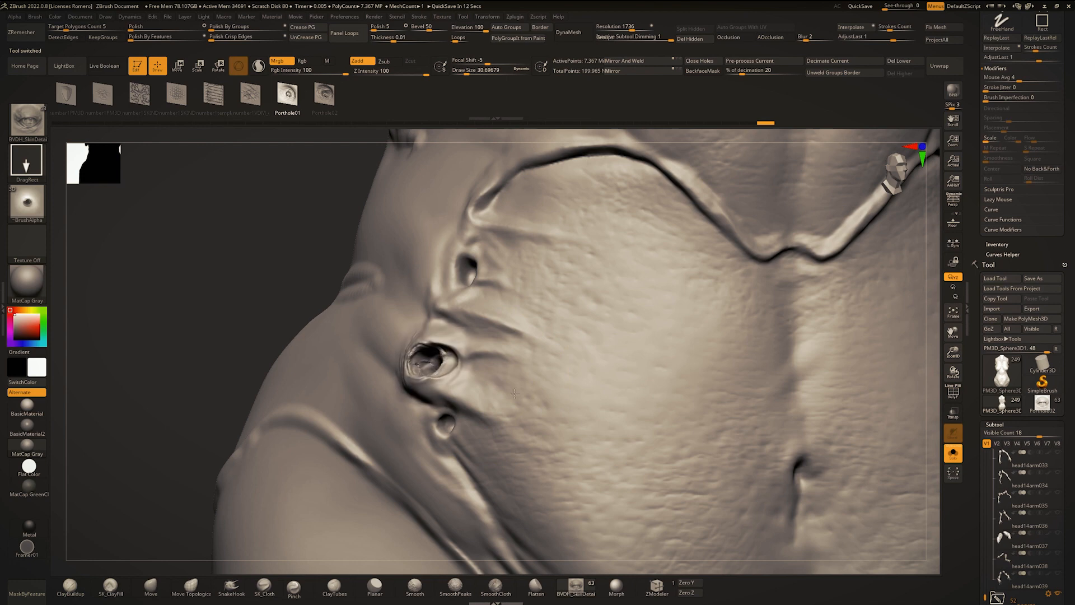
Step: Stamp Porthole01 orifices on the isolated torso's flank, at the base and the tip of the tendril below the ribs
right_drag(504, 432, 498, 362)
right_drag(454, 318, 516, 351)
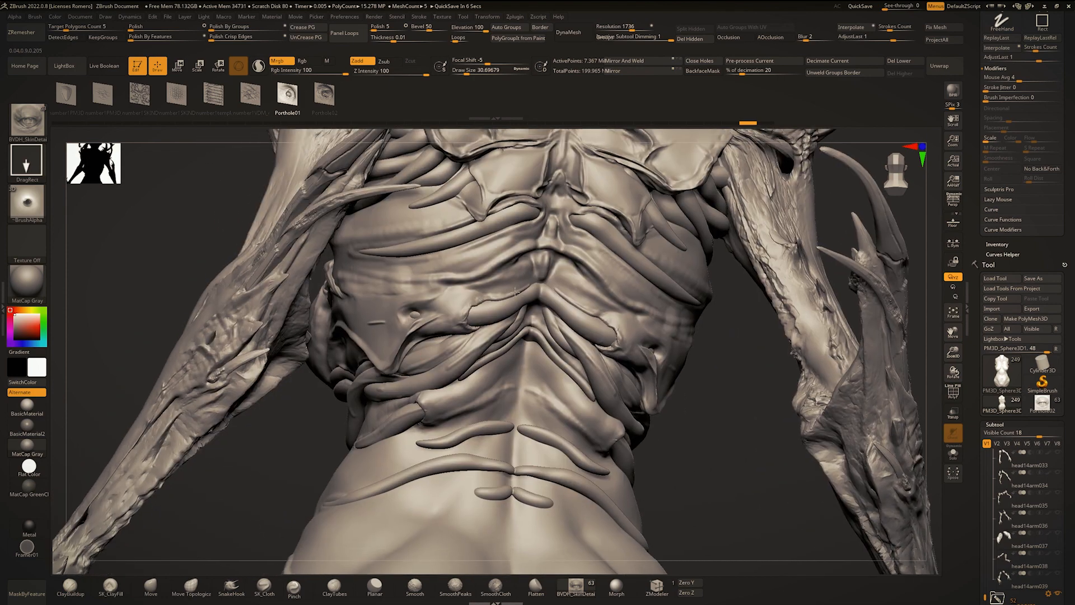
right_drag(514, 292, 436, 319)
ctrl+right_drag(428, 363, 504, 361)
alt+right_drag(367, 357, 442, 369)
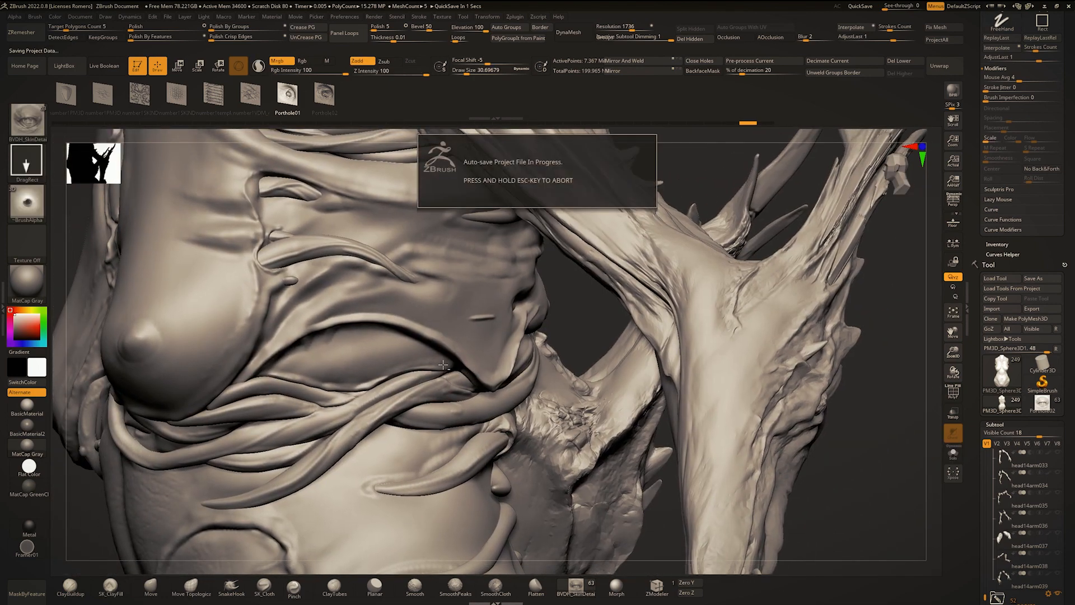
key(1)
mouse_move(430, 464)
alt+right_down()
mouse_move(440, 388)
mouse_move(392, 390)
mouse_move(405, 384)
alt+right_up()
key(b)
key(z)
key(m)
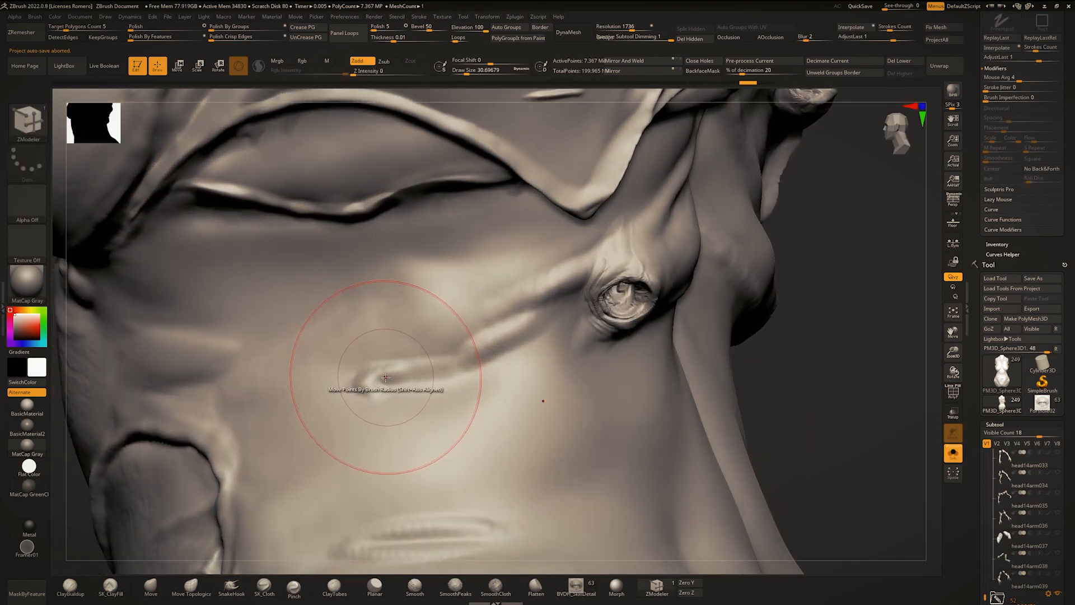
click(575, 587)
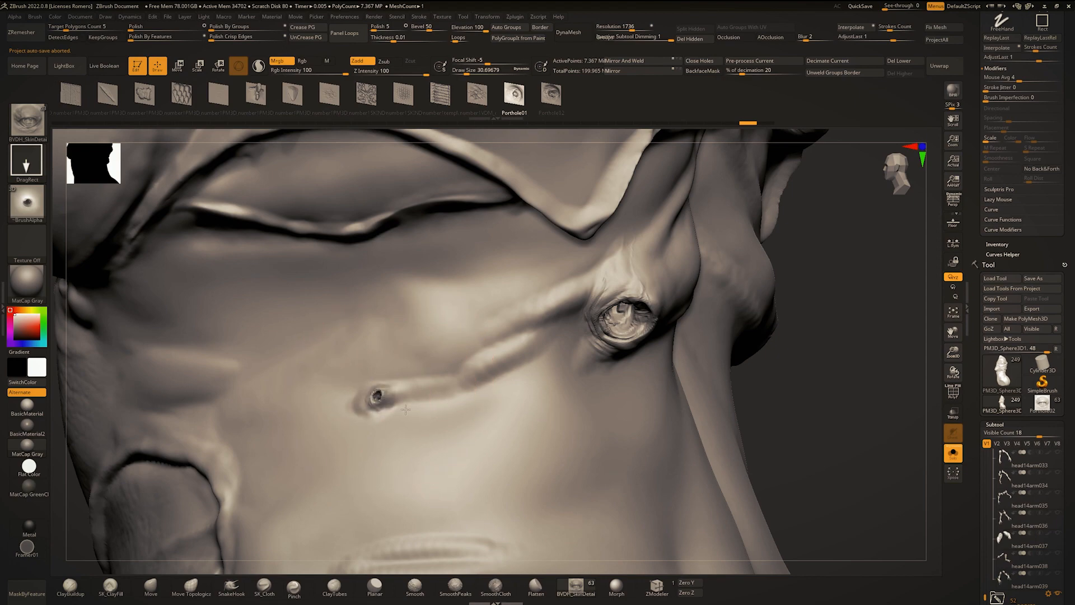
Step: Fit the flank orifice around the tendril's tip with the Move brush at draw size about 20
mouse_move(313, 385)
ctrl+right_down()
mouse_move(427, 404)
mouse_move(395, 399)
ctrl+right_up()
key(b)
key(m)
key(v)
key(space)
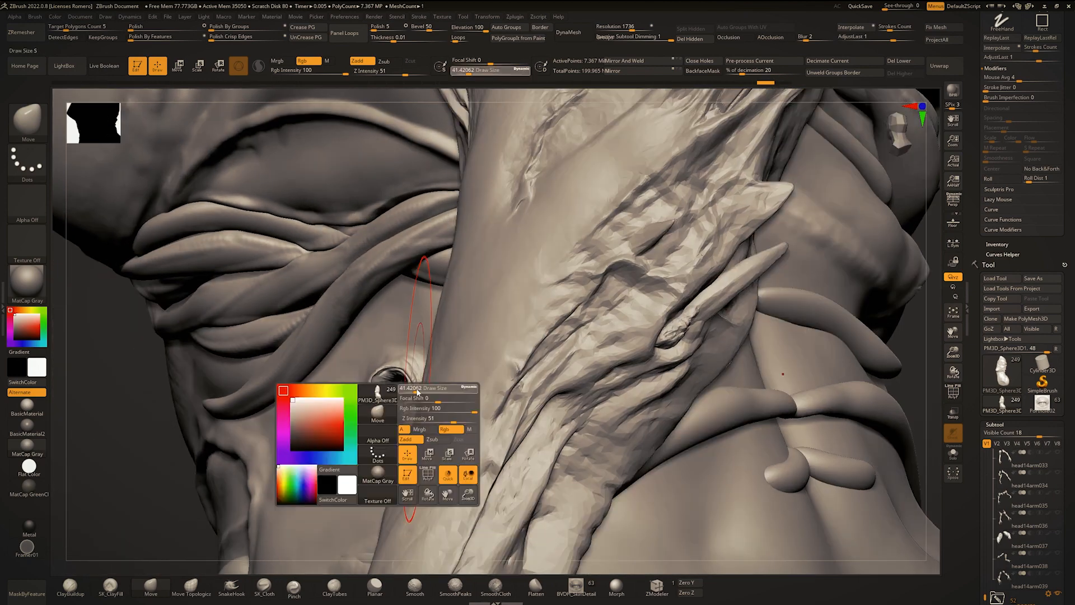
drag(428, 404, 413, 404)
mouse_move(406, 400)
right_down()
mouse_move(457, 391)
mouse_move(400, 396)
mouse_move(402, 410)
right_up()
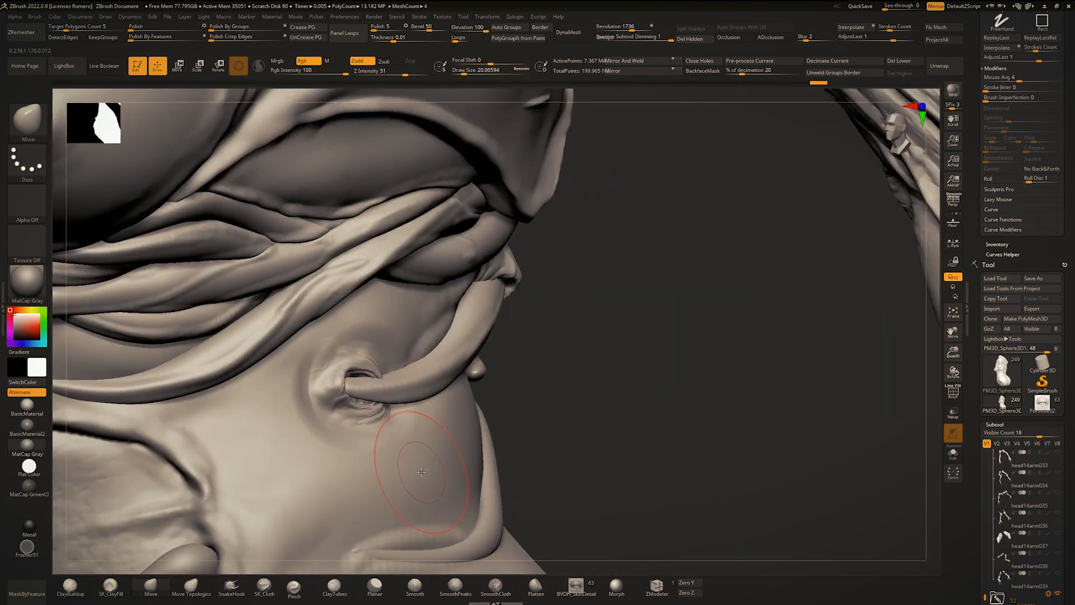
mouse_move(515, 369)
right_down()
mouse_move(420, 277)
mouse_move(370, 387)
mouse_move(415, 368)
mouse_move(469, 372)
right_up()
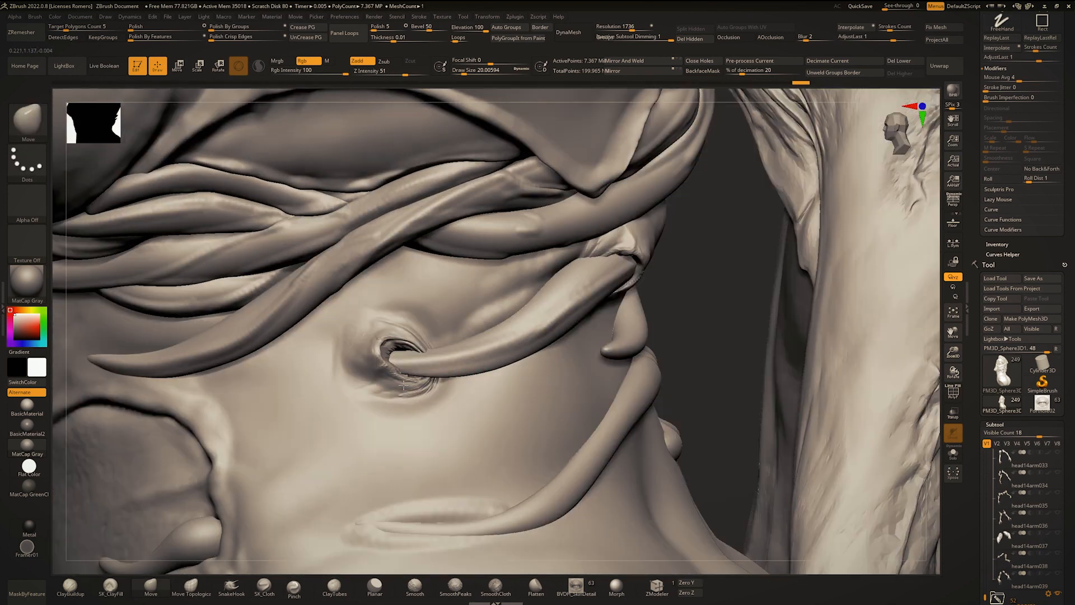
Step: Build up the skin beside the flank orifice with ClayBuildup and reshape its rim with the Move brush
key(b)
key(c)
key(b)
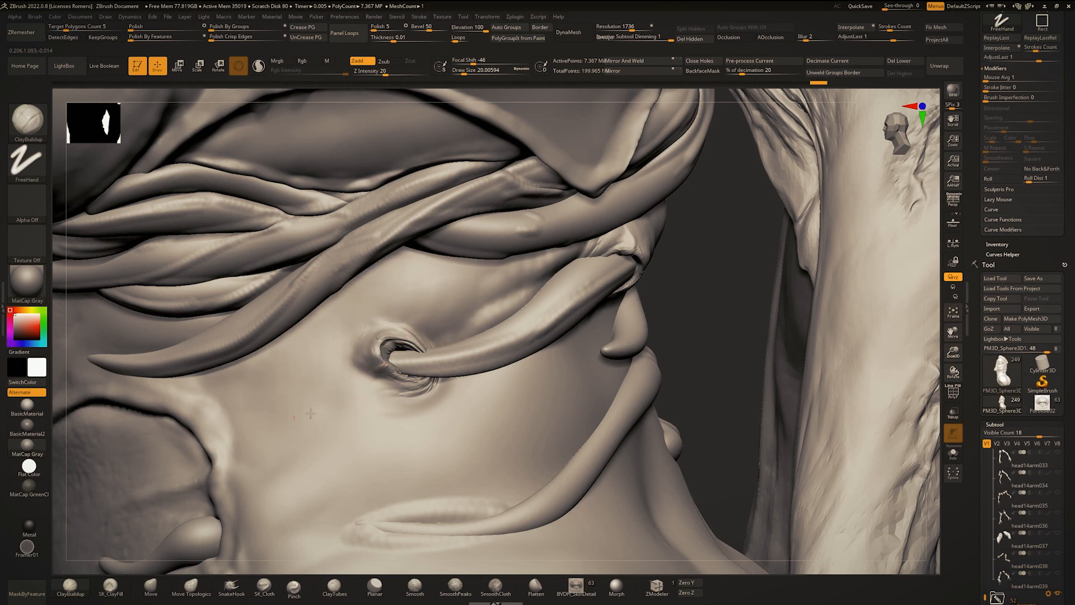
mouse_move(450, 397)
right_down()
mouse_move(392, 364)
mouse_move(360, 388)
right_up()
key(b)
key(m)
key(v)
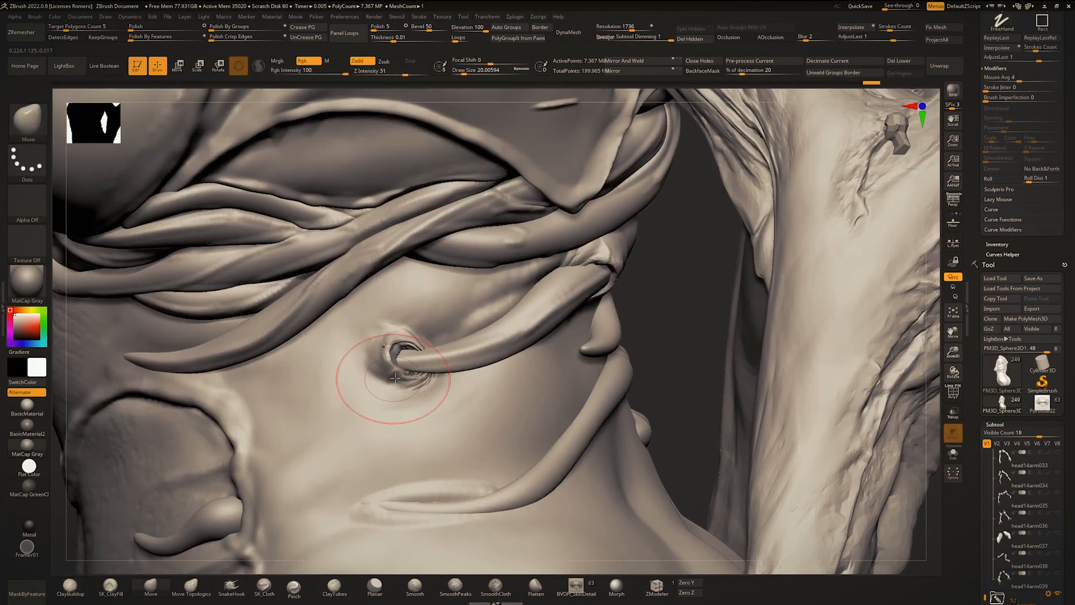
Step: Fill out the broader skin around the orifice with ClayBuildup at draw size about 44 and reduce the size to about 5
key(b)
key(c)
key(b)
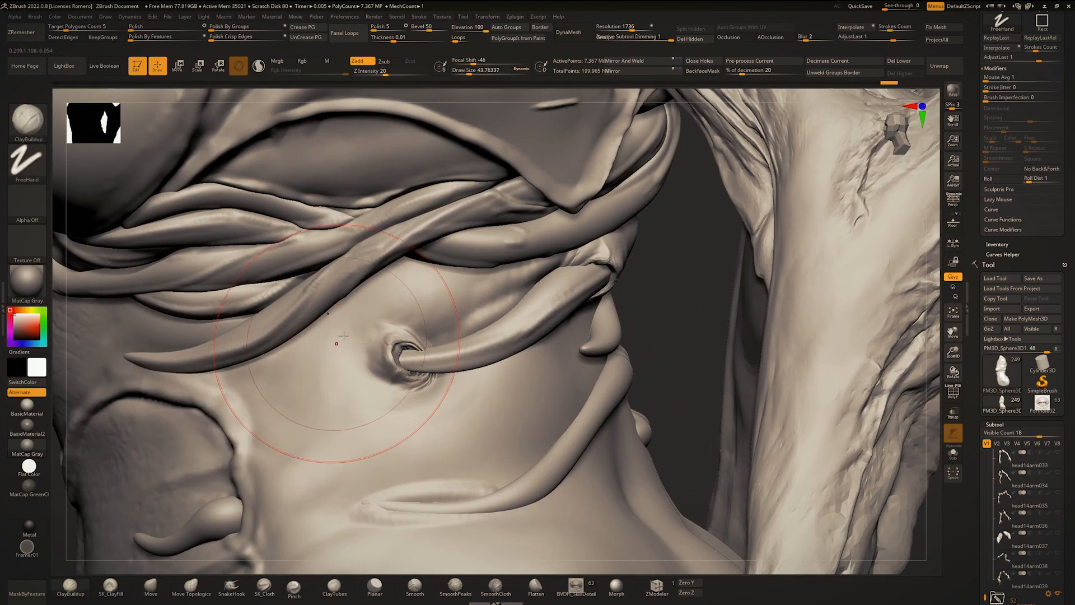
mouse_move(472, 387)
right_down()
mouse_move(432, 386)
mouse_move(465, 366)
mouse_move(392, 302)
mouse_move(459, 324)
mouse_move(487, 318)
mouse_move(445, 273)
right_up()
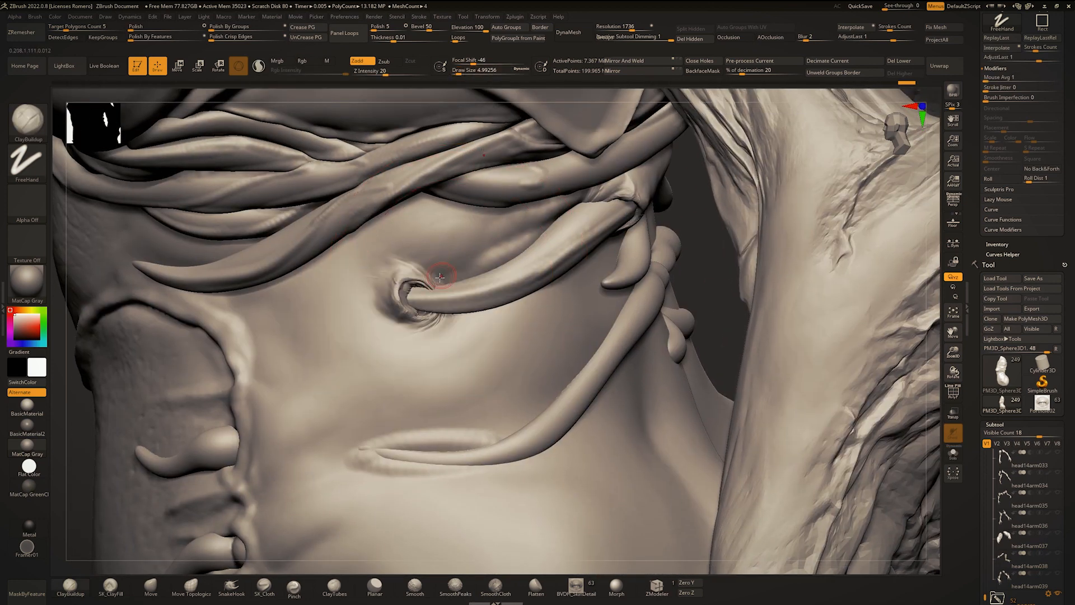
Step: Draw thin folds from the orifice along both sides of the tendril with the Standard brush at draw size about 5
key(b)
key(s)
key(t)
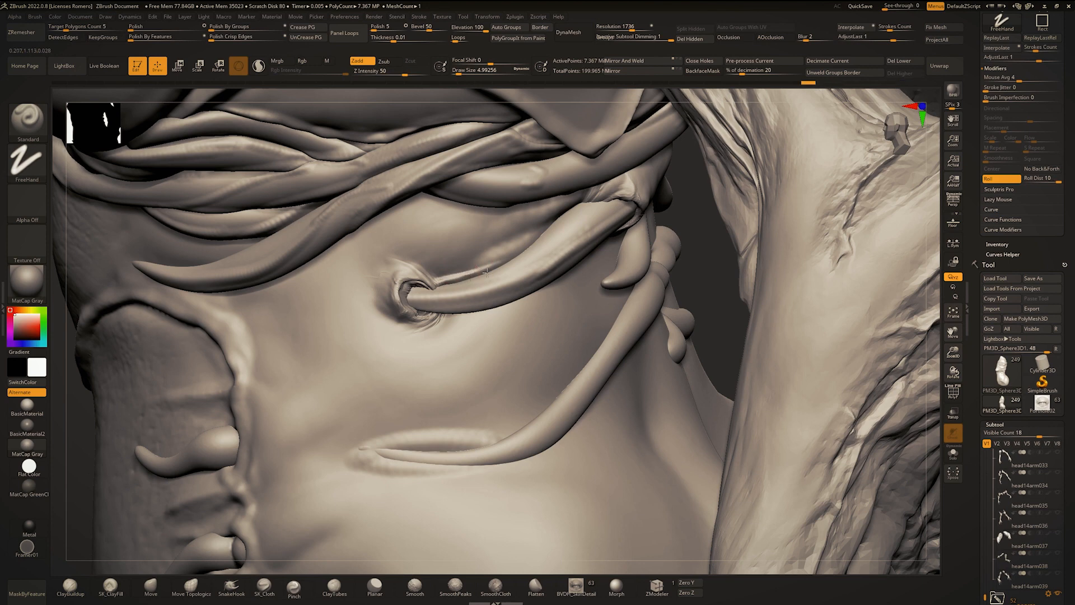
right_drag(454, 310, 515, 300)
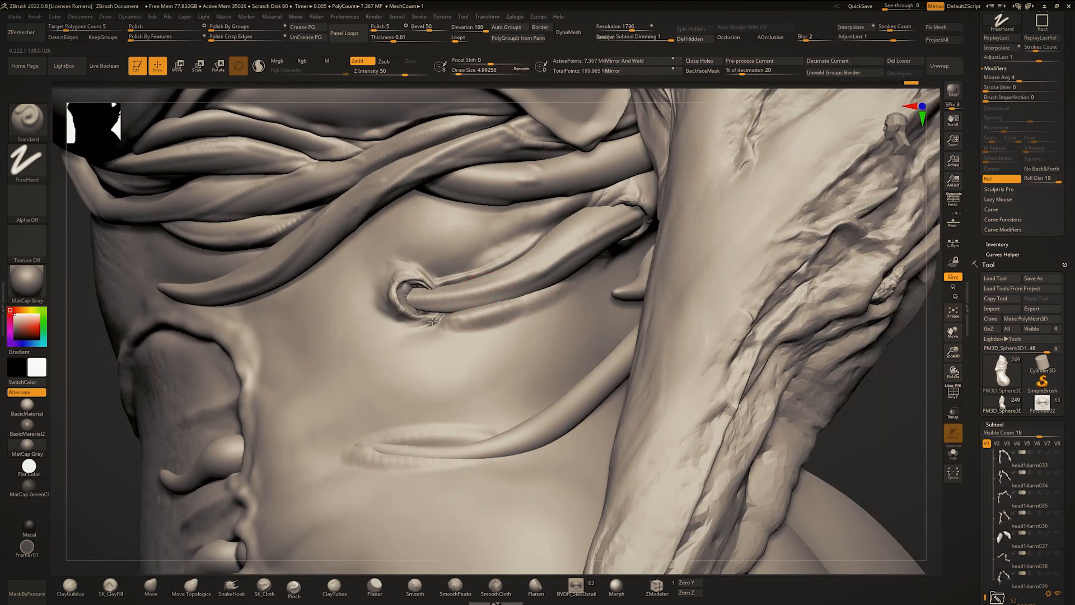
Step: Sculpt raised folds on the lower back beside the spine with the Standard brush at draw size about 54
mouse_move(380, 286)
right_down()
mouse_move(483, 307)
mouse_move(457, 363)
right_up()
key(space)
drag(483, 308, 494, 307)
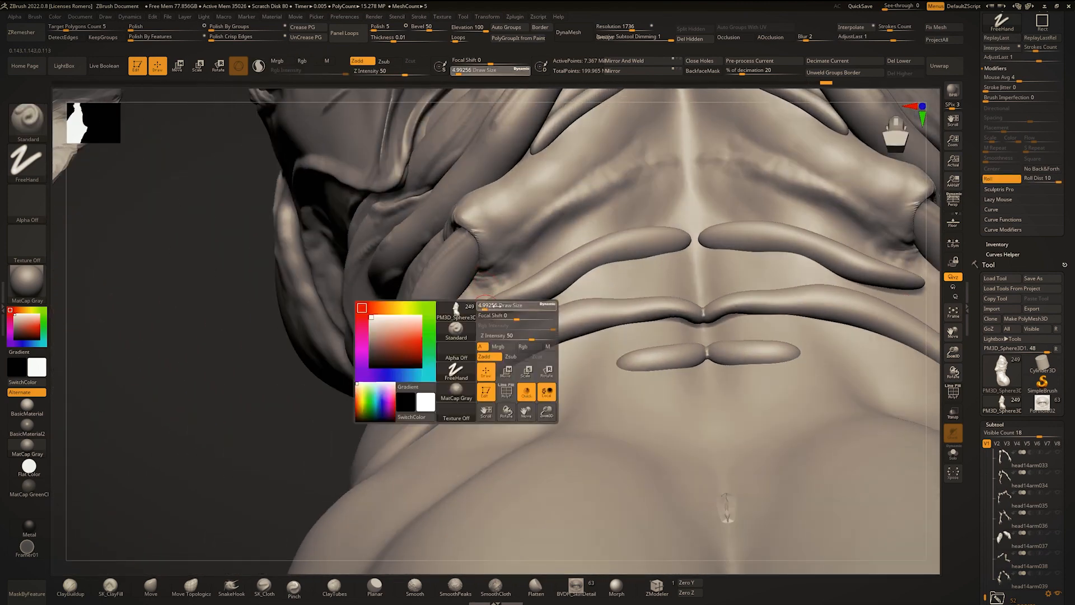
mouse_move(494, 336)
right_down()
mouse_move(454, 345)
mouse_move(511, 319)
right_up()
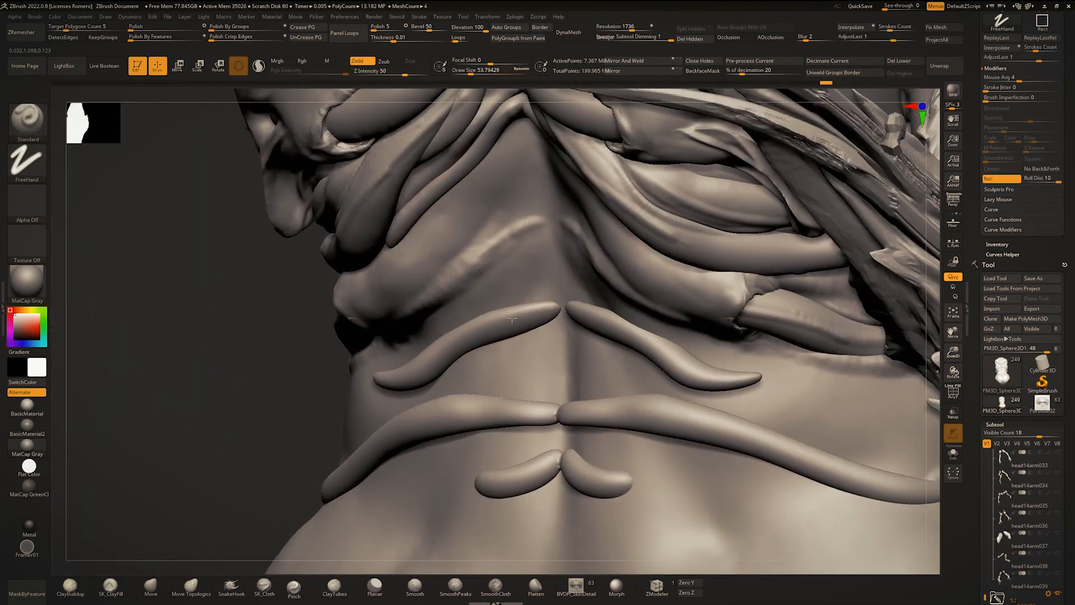
key(space)
click(551, 301)
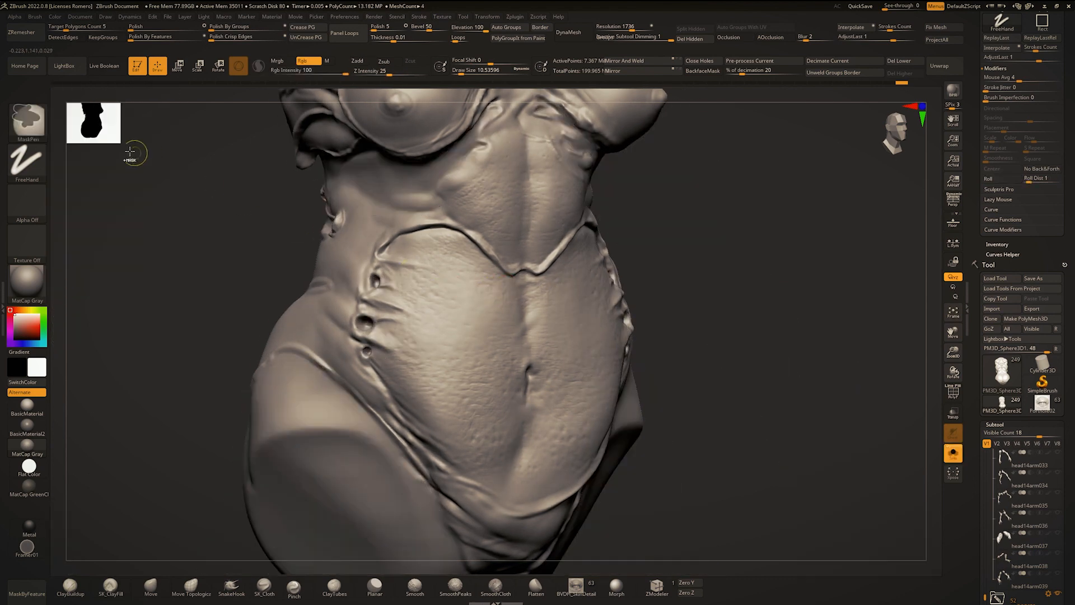
Step: Mask the front abdomen panel inside its raised border with the MaskLasso brush
key(b)
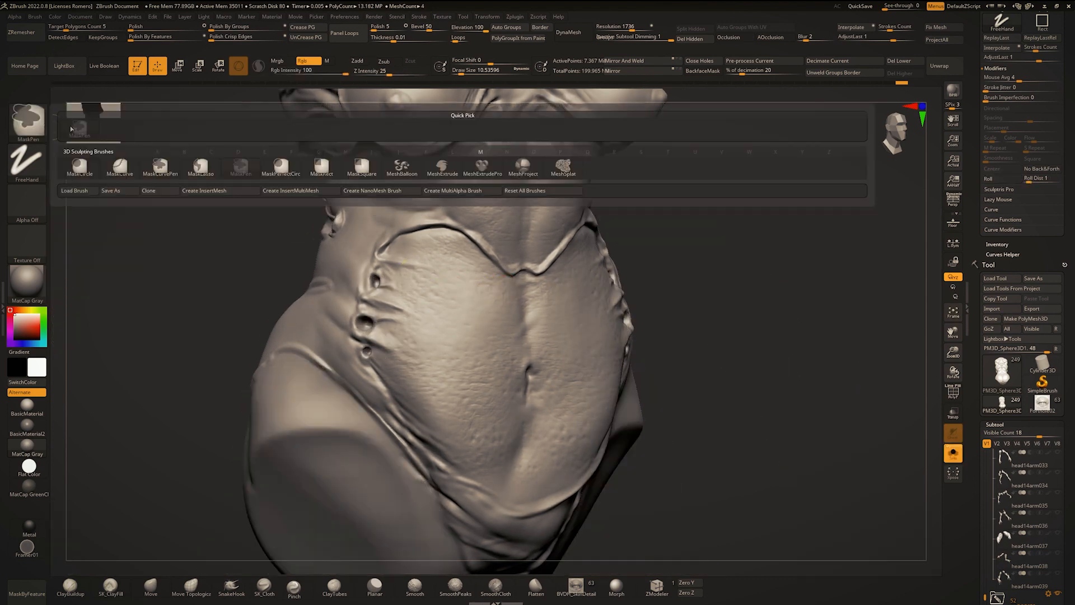
click(202, 171)
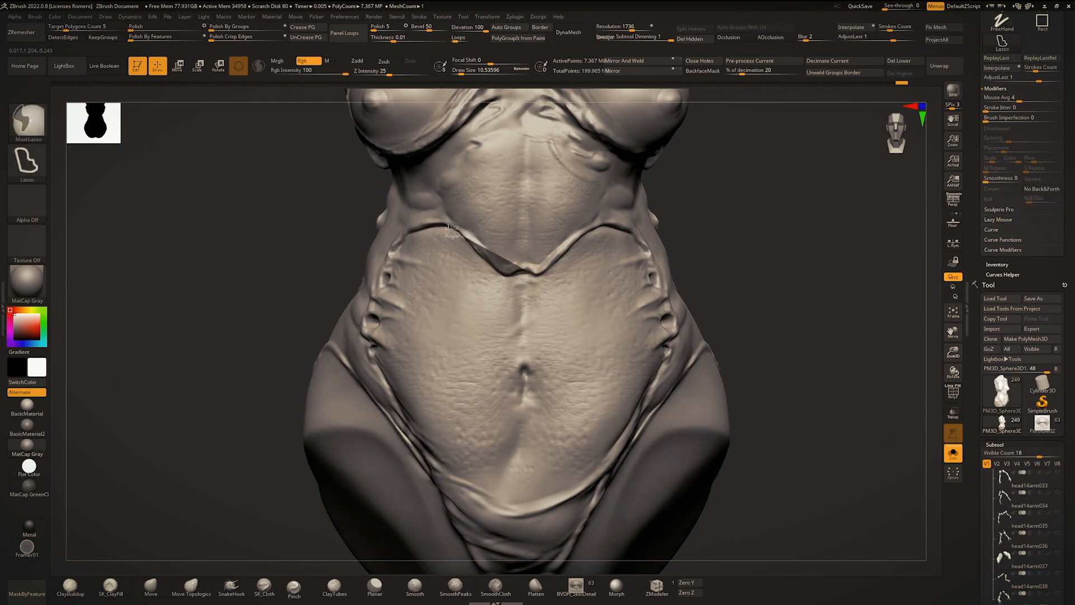
mouse_move(413, 232)
mouse_down()
mouse_move(379, 287)
mouse_move(369, 358)
mouse_move(418, 402)
mouse_move(458, 407)
mouse_up()
mouse_move(459, 408)
right_down()
mouse_move(456, 384)
mouse_move(482, 461)
right_up()
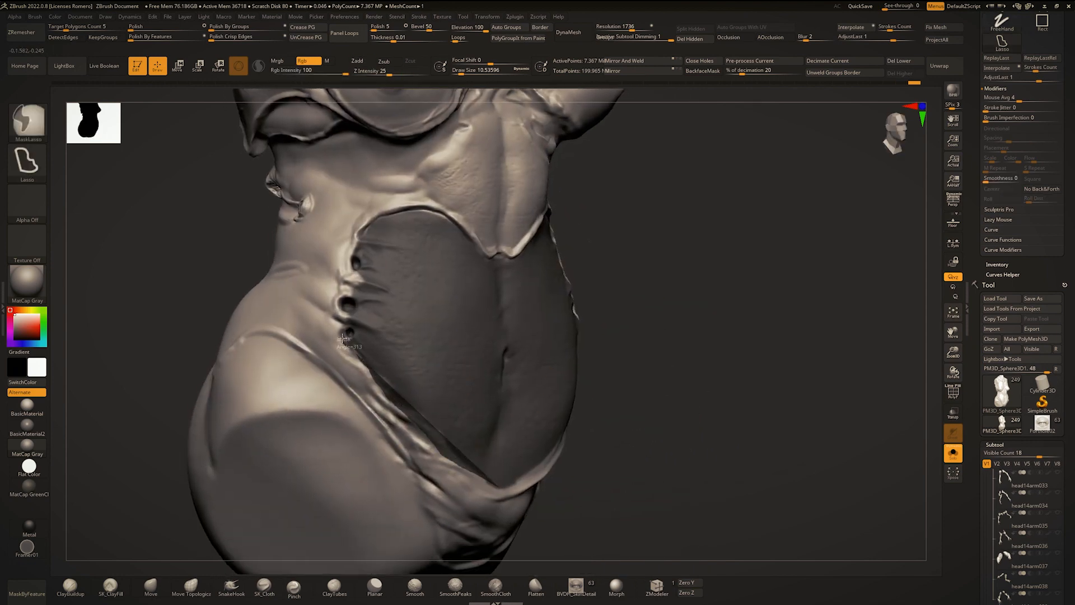
ctrl+drag(343, 338, 351, 251)
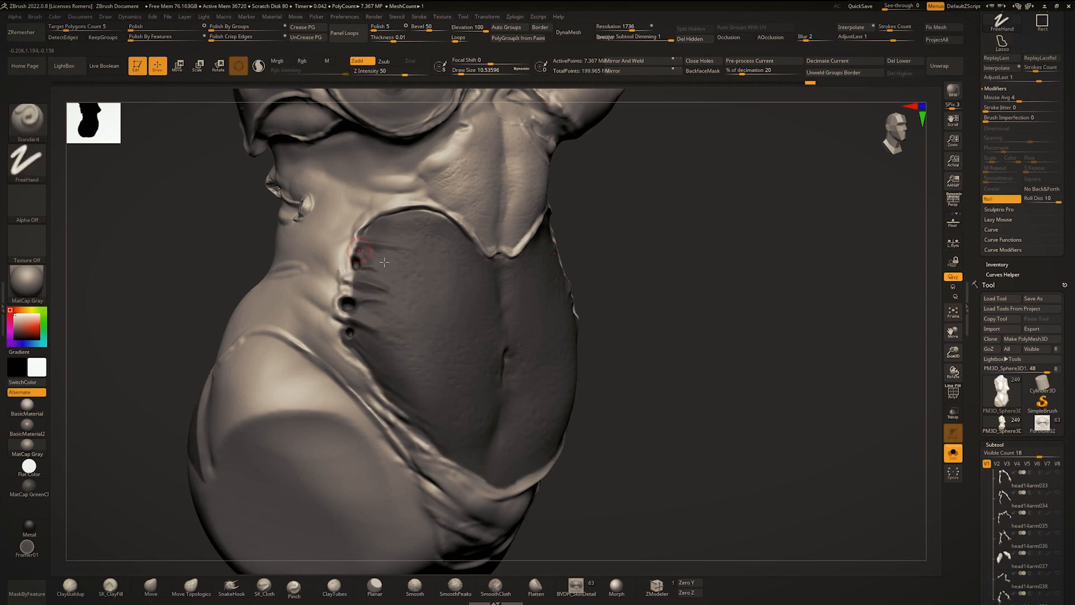
Step: Invert the mask and refine it with the lasso along the hips and side holes so only the abdomen panel is editable
mouse_move(384, 263)
right_down()
mouse_move(447, 308)
mouse_move(459, 252)
mouse_move(488, 309)
mouse_move(555, 266)
mouse_move(470, 392)
right_up()
ctrl+click(613, 252)
mouse_move(417, 417)
ctrl+mouse_down()
mouse_move(496, 515)
mouse_move(344, 178)
mouse_move(305, 525)
ctrl+mouse_up()
key(ctrl+z)
mouse_move(464, 508)
ctrl+mouse_down()
mouse_move(416, 420)
mouse_move(384, 161)
mouse_move(286, 497)
ctrl+mouse_up()
right_drag(319, 280, 504, 260)
ctrl+drag(387, 285, 396, 288)
mouse_move(396, 288)
right_down()
mouse_move(584, 287)
mouse_move(620, 270)
right_up()
mouse_move(620, 269)
ctrl+right_down()
mouse_move(625, 358)
mouse_move(687, 354)
ctrl+right_up()
Step: Stamp the branching vein alpha from the BVDH_SkinDetails brush beside the side holes and show the whole creature again
click(572, 591)
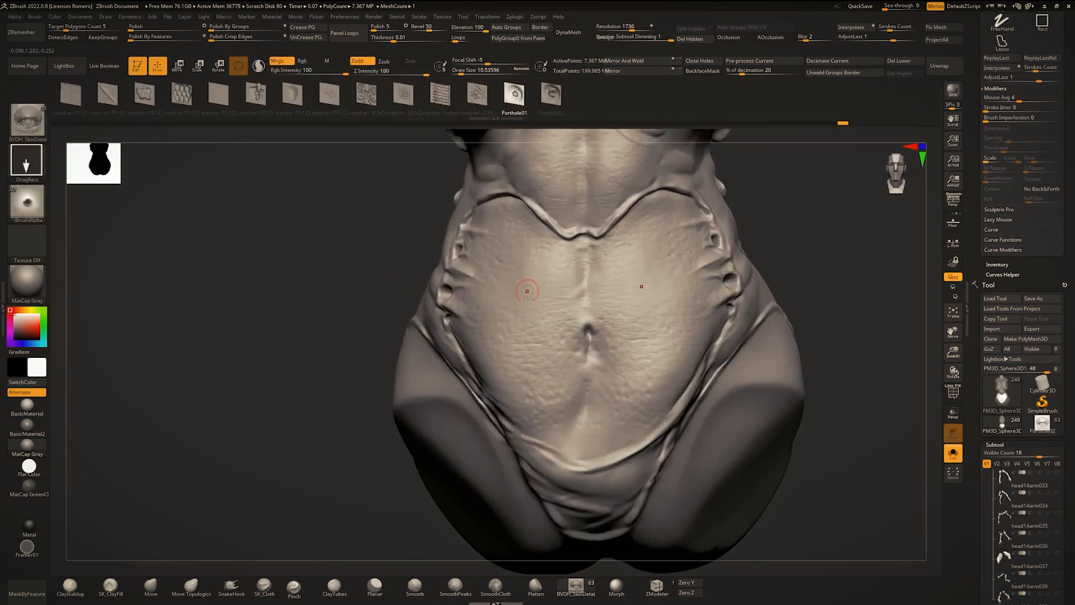
key(m)
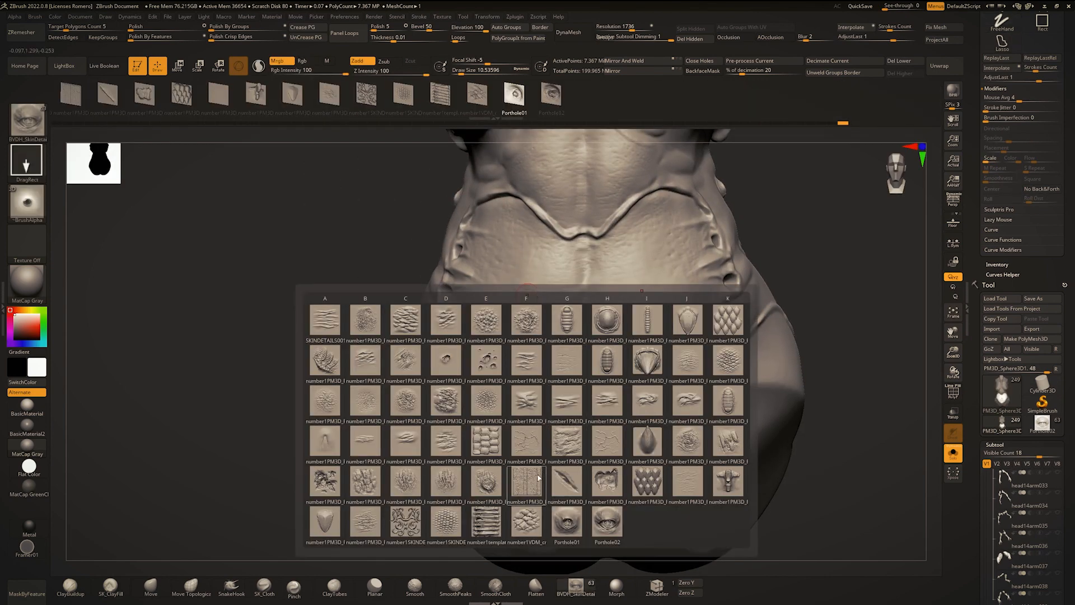
click(537, 443)
mouse_move(365, 263)
right_down()
mouse_move(434, 246)
mouse_move(437, 276)
right_up()
key(shift+alt+s)
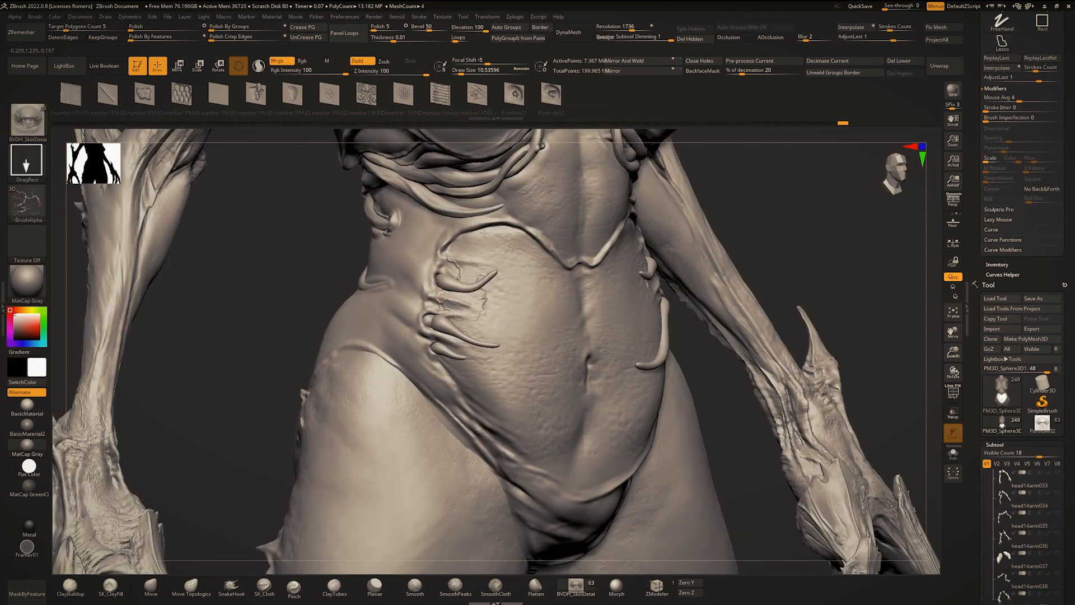
Step: Stamp more branching veins over the upper side of the abdomen panel and undo the unwanted last stamps
drag(453, 200, 456, 183)
drag(462, 362, 494, 338)
right_drag(494, 338, 474, 321)
alt+right_drag(475, 321, 440, 313)
key(ctrl+z)
key(ctrl+z)
key(ctrl+z)
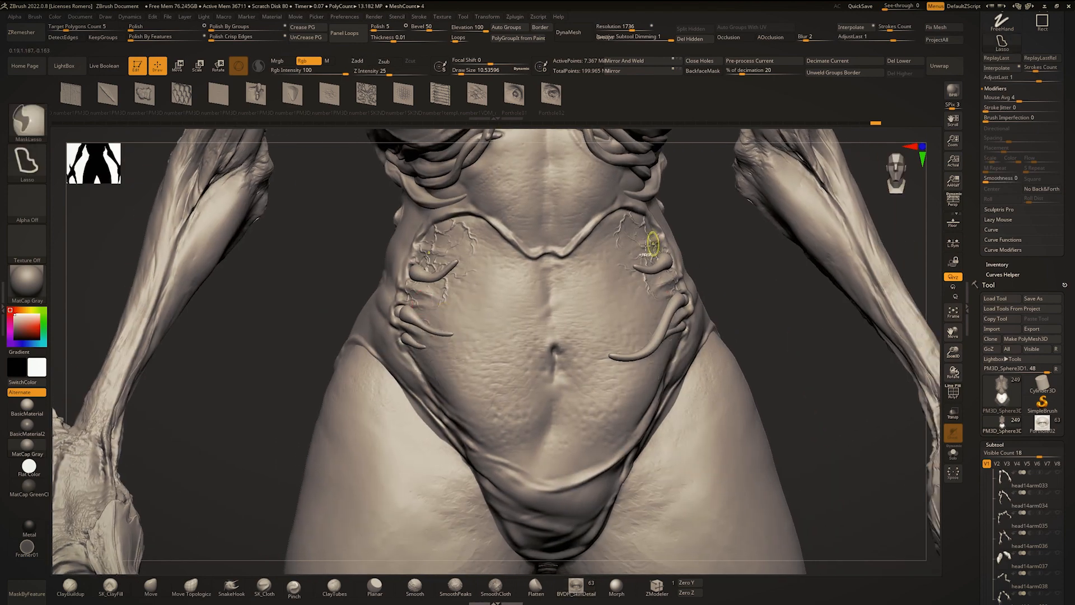
Step: Replace the undone stamp with branching veins around the side holes and along the hips of the abdomen panel
key(ctrl+z)
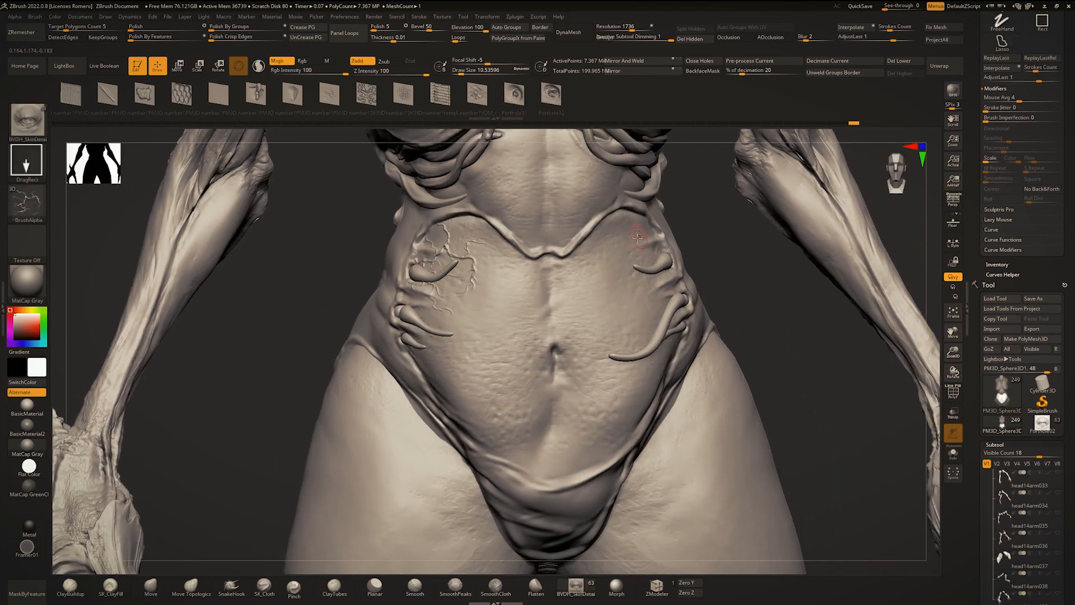
right_drag(630, 236, 669, 312)
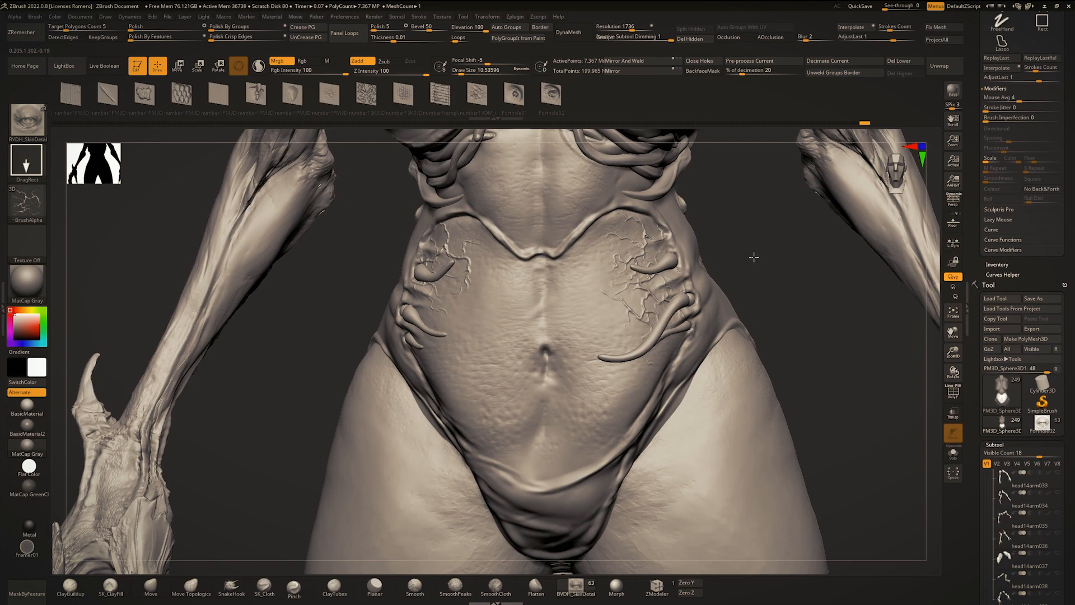
key(ctrl+shift+z)
right_drag(490, 408, 428, 376)
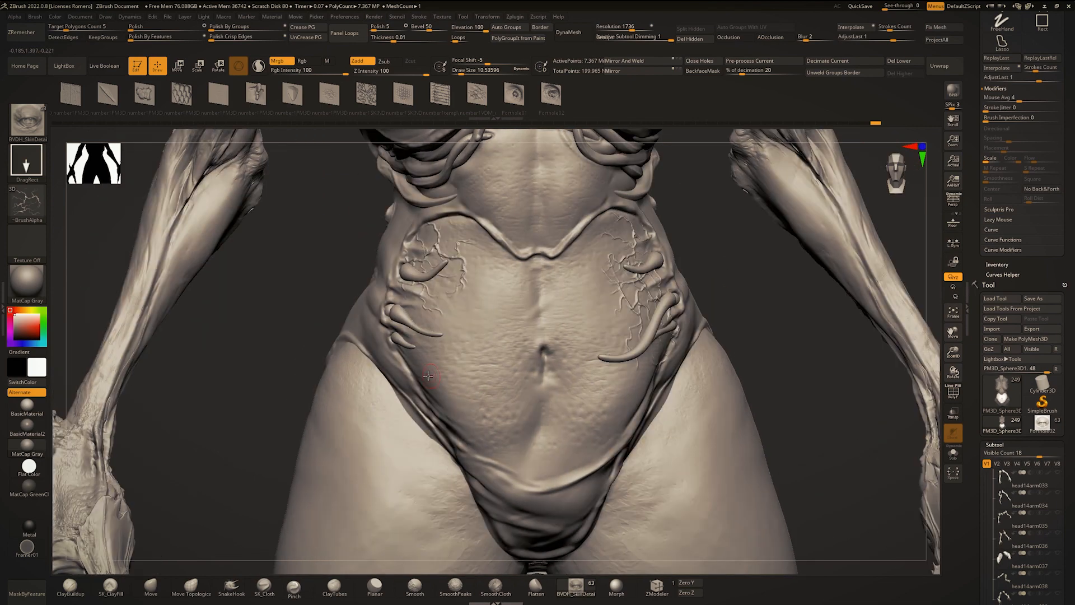
right_drag(437, 301, 495, 379)
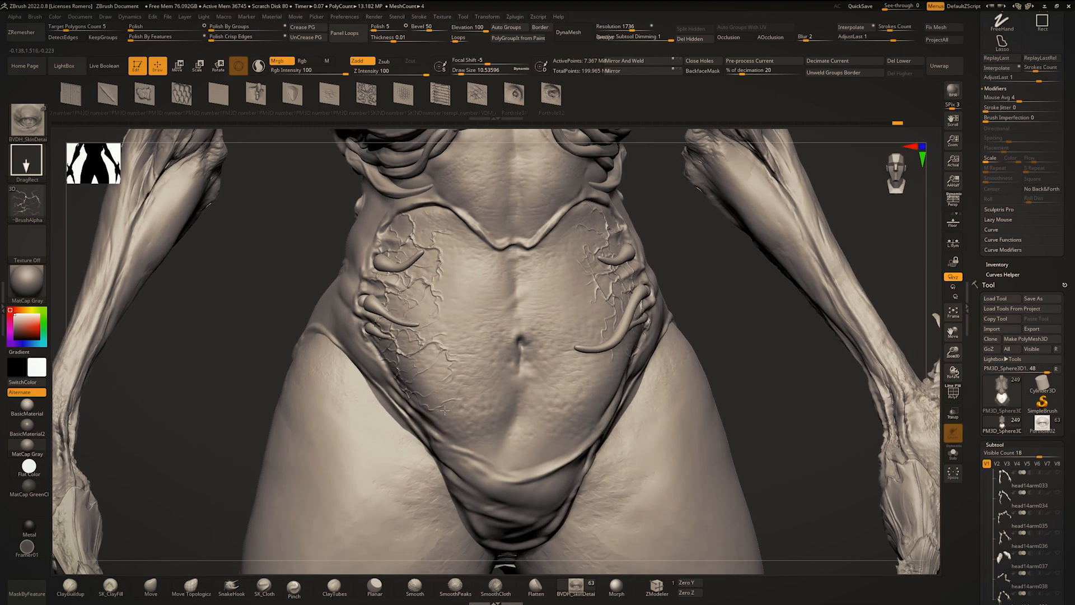
Step: Stamp branching veins across the lower abdomen panel just above its raised border, undoing the unwanted stamps
drag(467, 338, 549, 420)
ctrl+right_drag(513, 386, 527, 370)
drag(531, 354, 561, 387)
ctrl+right_drag(563, 381, 602, 291)
ctrl+right_drag(580, 379, 566, 435)
key(ctrl+z)
key(ctrl+z)
key(ctrl+z)
key(ctrl+z)
right_drag(579, 353, 571, 383)
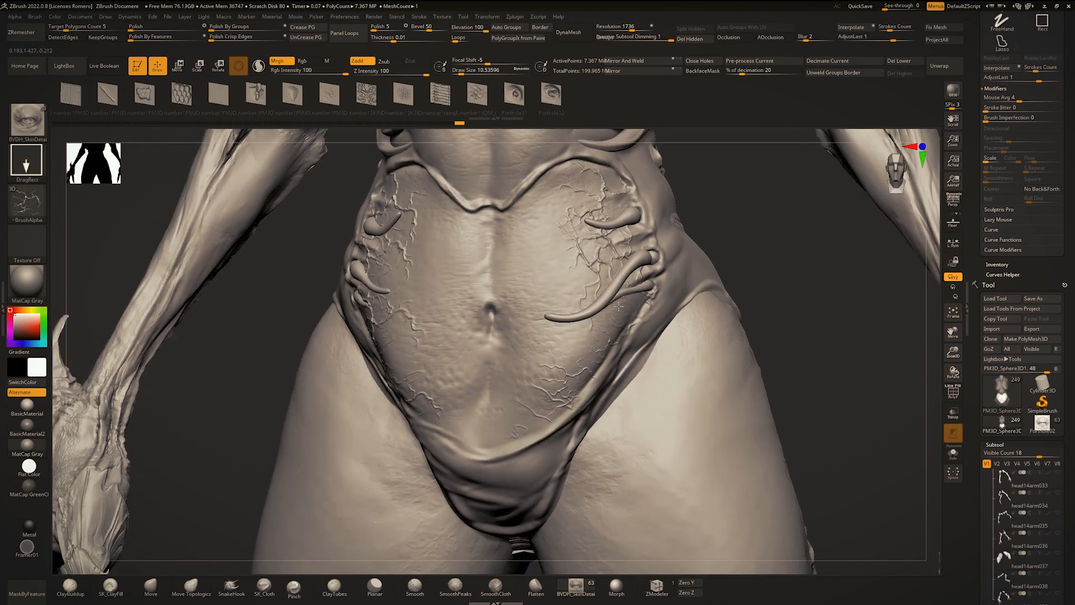
ctrl+right_drag(599, 289, 591, 226)
right_drag(577, 314, 542, 362)
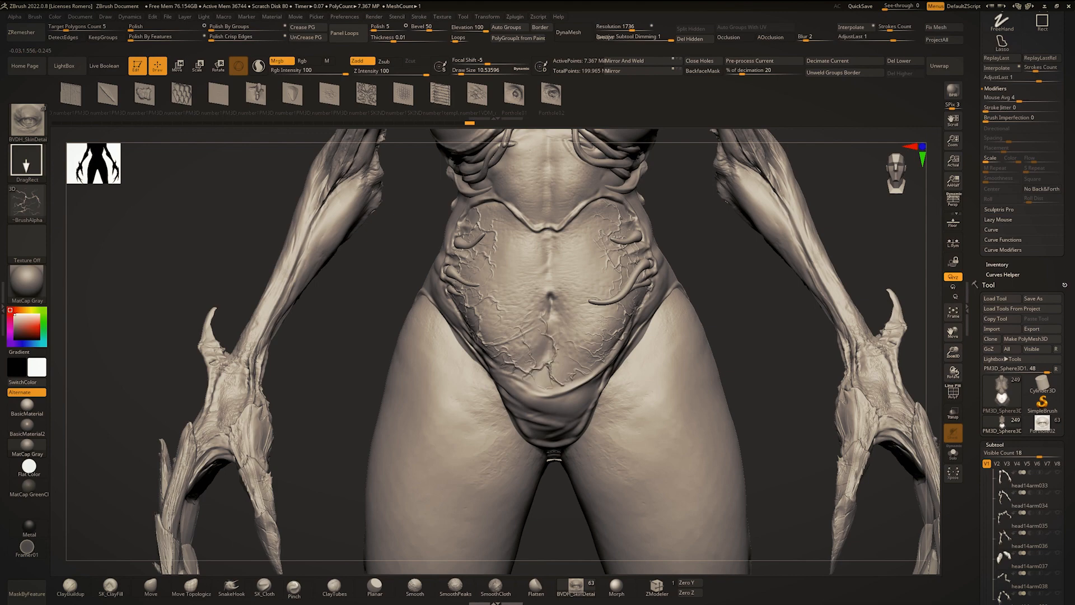
Step: Soften the stamped veins on the abdomen panel with the SmoothPeaks brush
mouse_move(580, 321)
ctrl+right_down()
mouse_move(581, 235)
mouse_move(573, 263)
mouse_move(587, 289)
mouse_move(539, 282)
ctrl+right_up()
mouse_move(539, 281)
ctrl+right_down()
mouse_move(541, 306)
mouse_move(577, 299)
ctrl+right_up()
mouse_move(515, 359)
alt+right_down()
mouse_move(545, 323)
mouse_move(577, 345)
mouse_move(560, 347)
alt+right_up()
click(506, 582)
shift+click(463, 587)
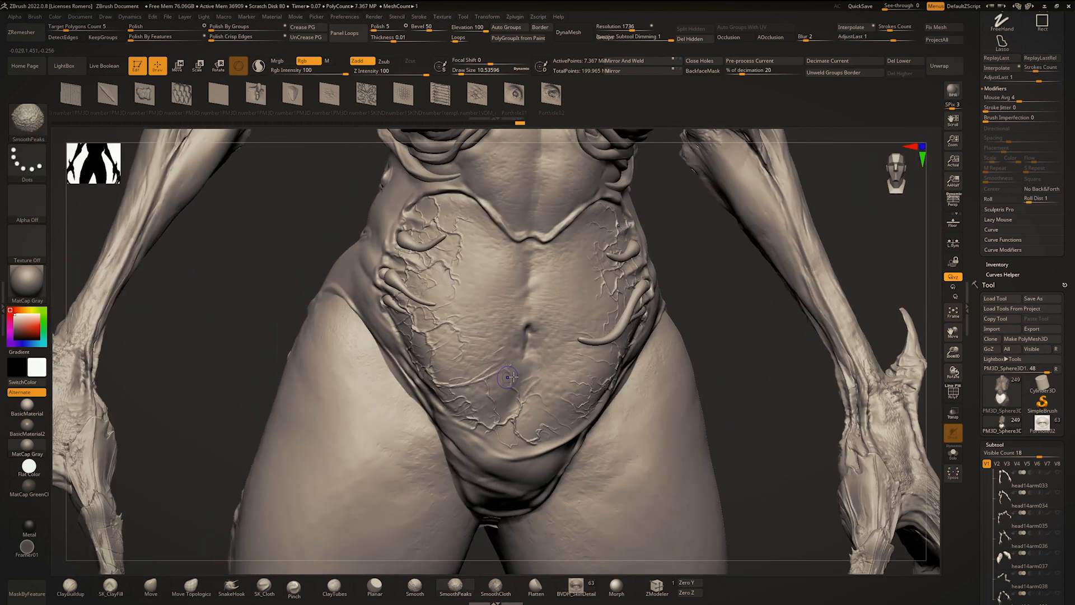
right_drag(508, 377, 586, 383)
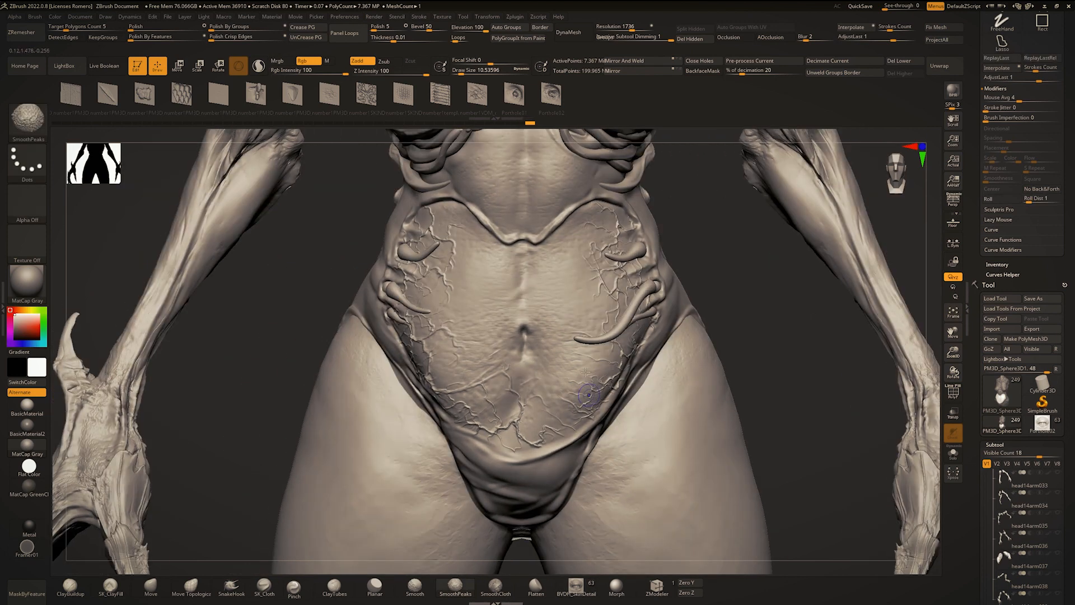
shift+drag(600, 252, 600, 241)
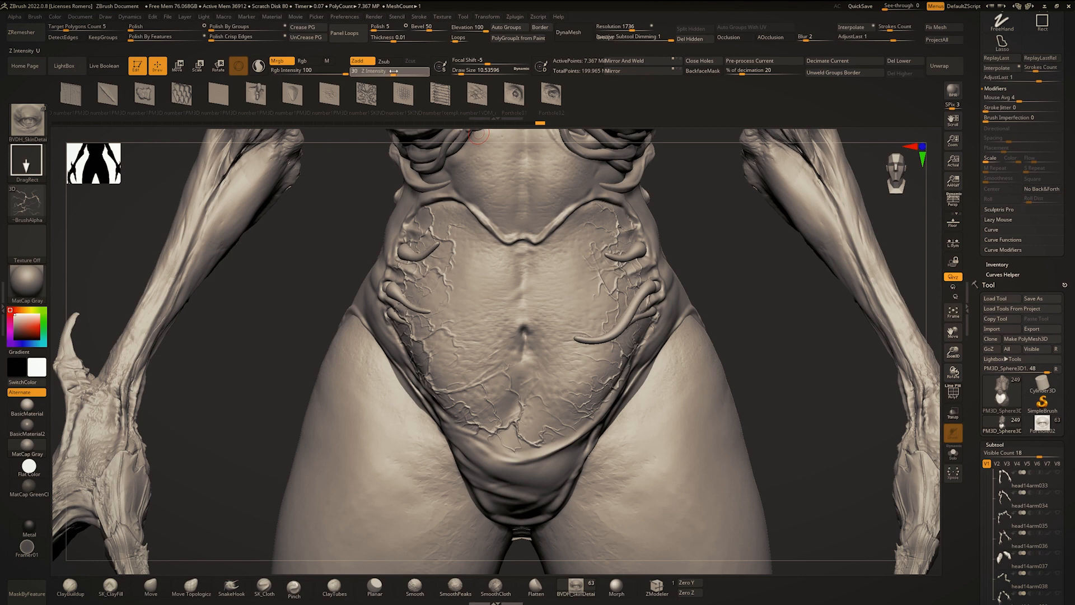
Step: Set the BVDH_SkinDetails brush's Z Intensity to 38 and stamp fainter veins over the abdomen panel
drag(394, 71, 393, 71)
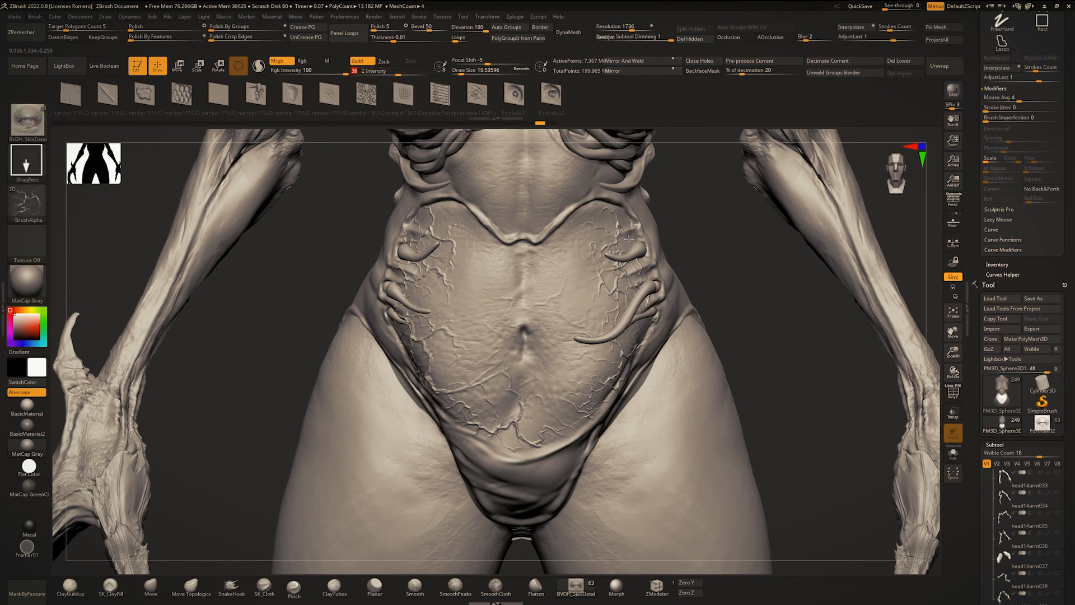
drag(629, 240, 723, 171)
mouse_move(723, 169)
ctrl+right_down()
mouse_move(680, 355)
mouse_move(656, 332)
mouse_move(639, 185)
ctrl+right_up()
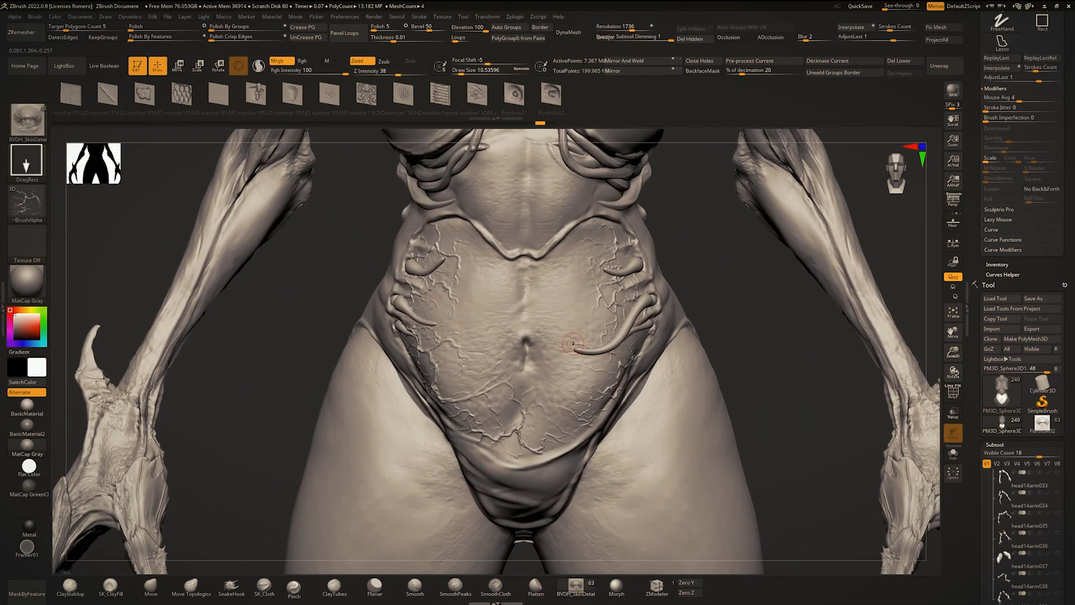
mouse_move(591, 197)
ctrl+right_down()
mouse_move(587, 261)
mouse_move(548, 180)
ctrl+right_up()
alt+right_drag(443, 252, 473, 266)
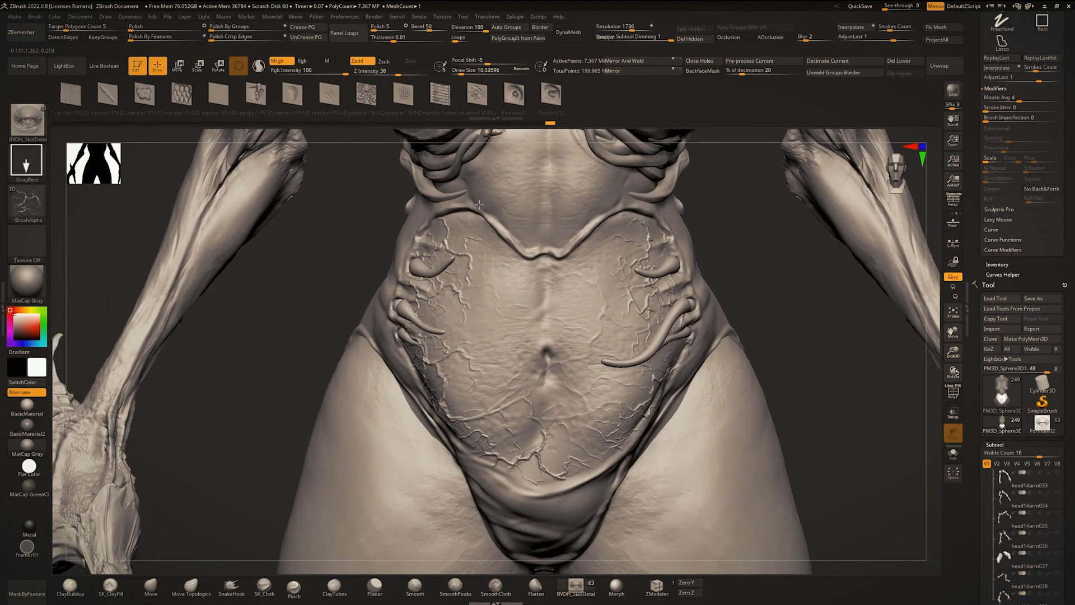
ctrl+right_drag(480, 205, 470, 314)
alt+right_drag(561, 314, 549, 354)
right_drag(700, 392, 638, 397)
ctrl+right_drag(638, 398, 621, 325)
Step: Raise the Z Intensity to 100 and stamp branching veins inside the recesses along the sternum
alt+right_drag(498, 248, 512, 269)
mouse_move(512, 269)
ctrl+right_down()
mouse_move(502, 309)
mouse_move(506, 262)
ctrl+right_up()
alt+right_drag(622, 320, 618, 269)
ctrl+drag(690, 289, 682, 187)
right_drag(666, 224, 594, 247)
mouse_move(594, 246)
alt+right_down()
mouse_move(599, 330)
mouse_move(547, 329)
alt+right_up()
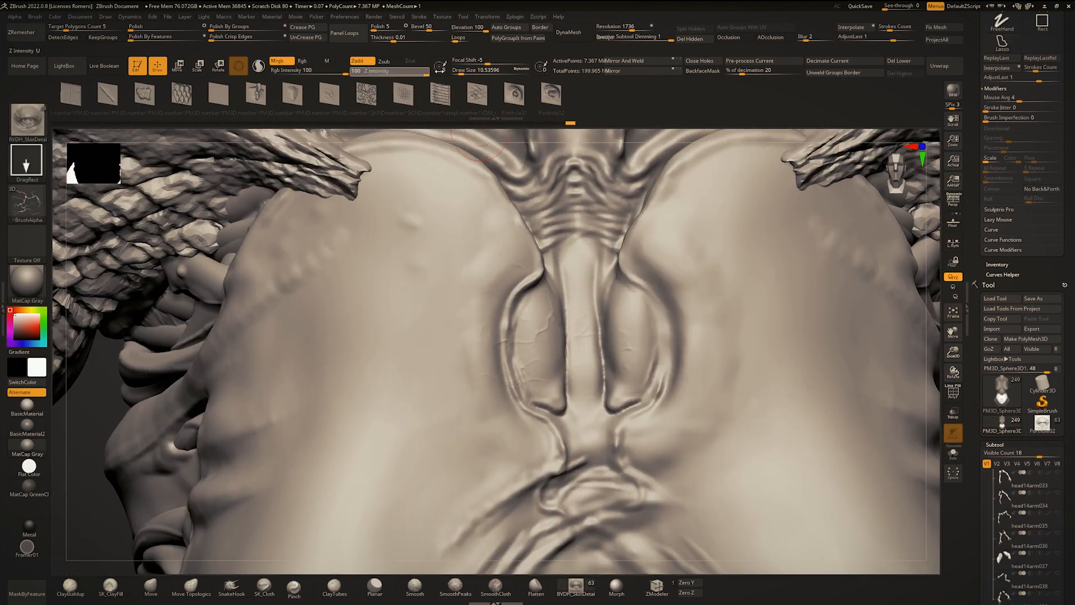
ctrl+right_drag(507, 264, 549, 306)
drag(552, 324, 591, 268)
ctrl+right_drag(583, 257, 581, 281)
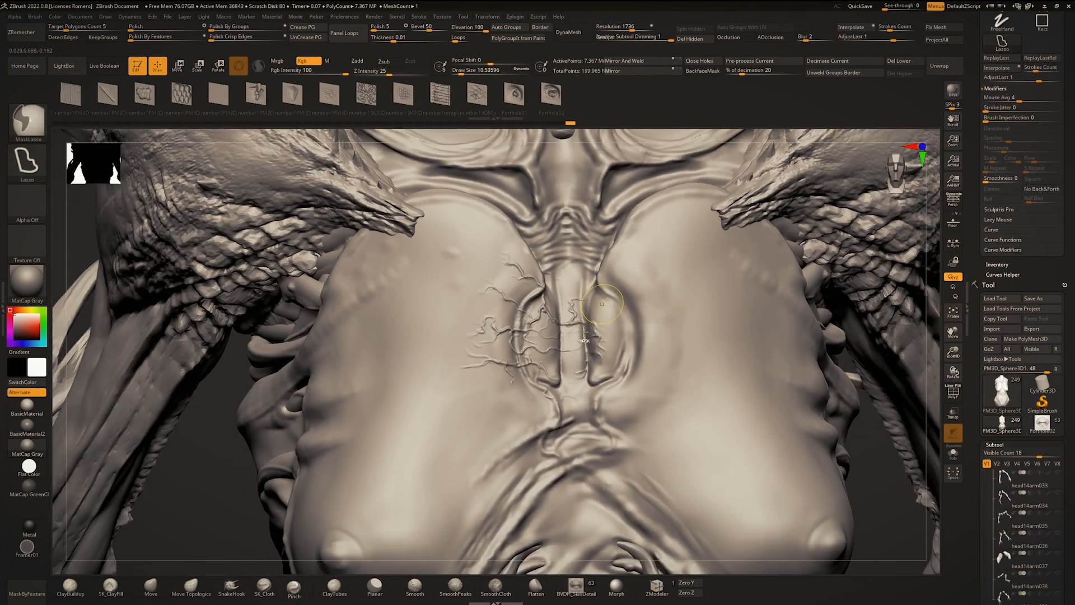
Step: Stamp more branching veins around the sternum recesses, extending them onto the inner sides of both breasts
ctrl+right_drag(552, 232, 582, 184)
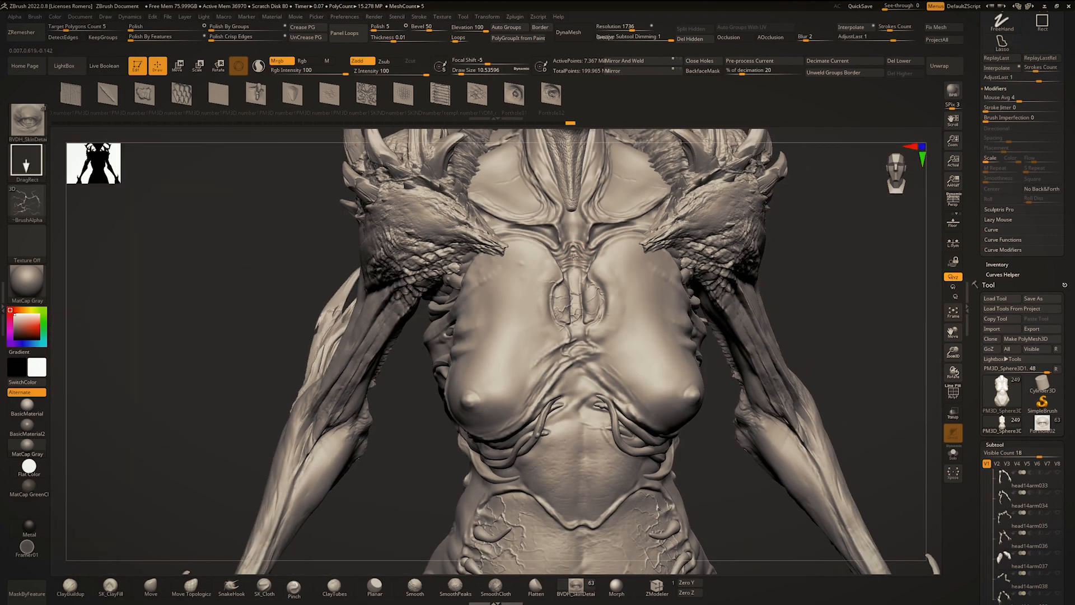
right_drag(645, 252, 666, 260)
ctrl+right_drag(666, 261, 645, 301)
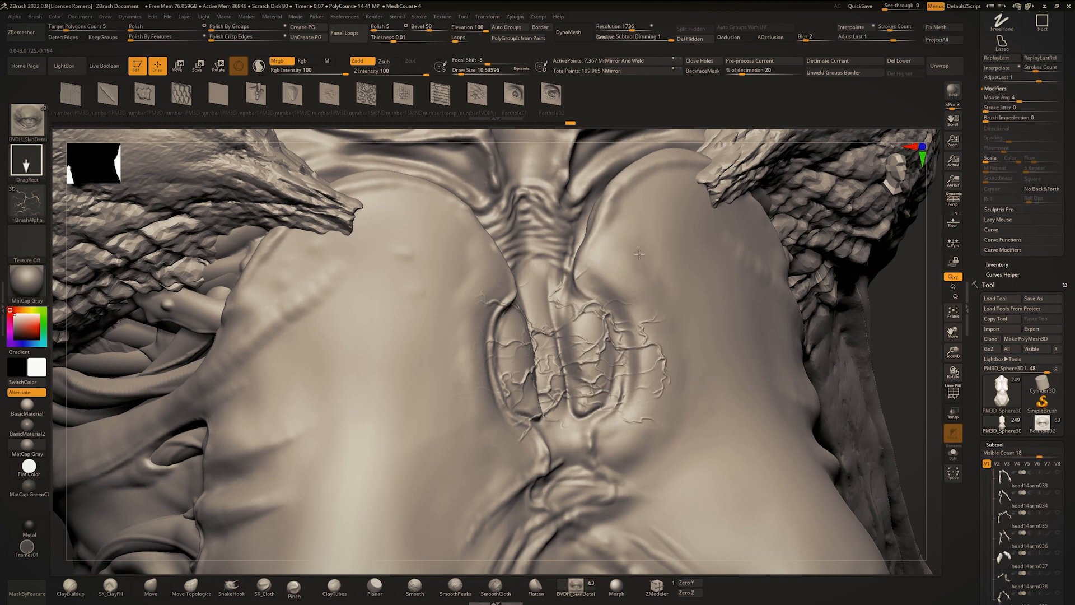
drag(476, 280, 505, 314)
right_drag(605, 303, 598, 228)
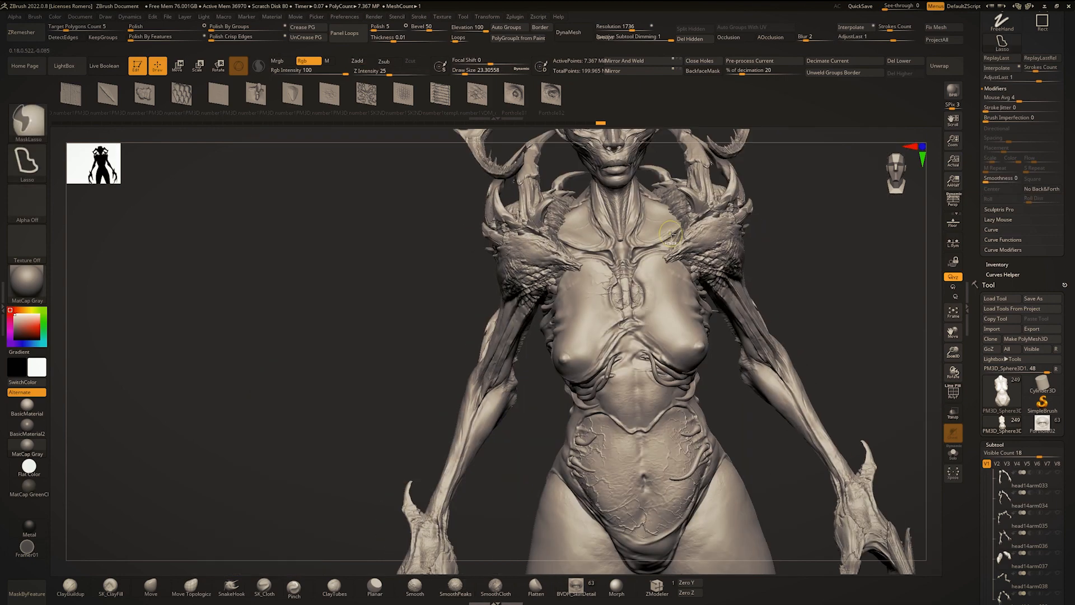
ctrl+right_drag(644, 336, 627, 270)
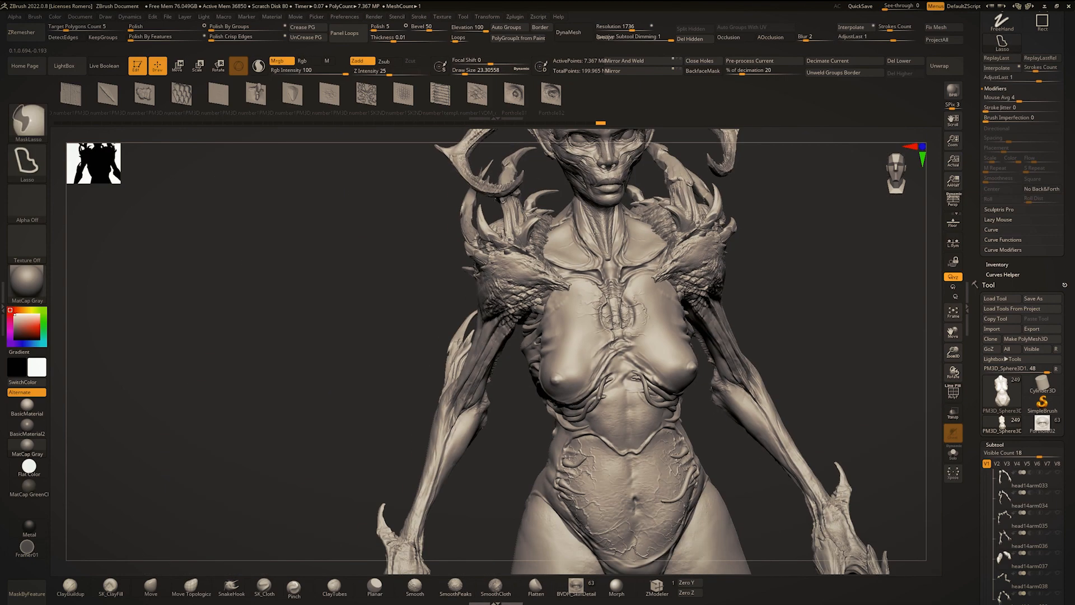
right_drag(617, 268, 614, 272)
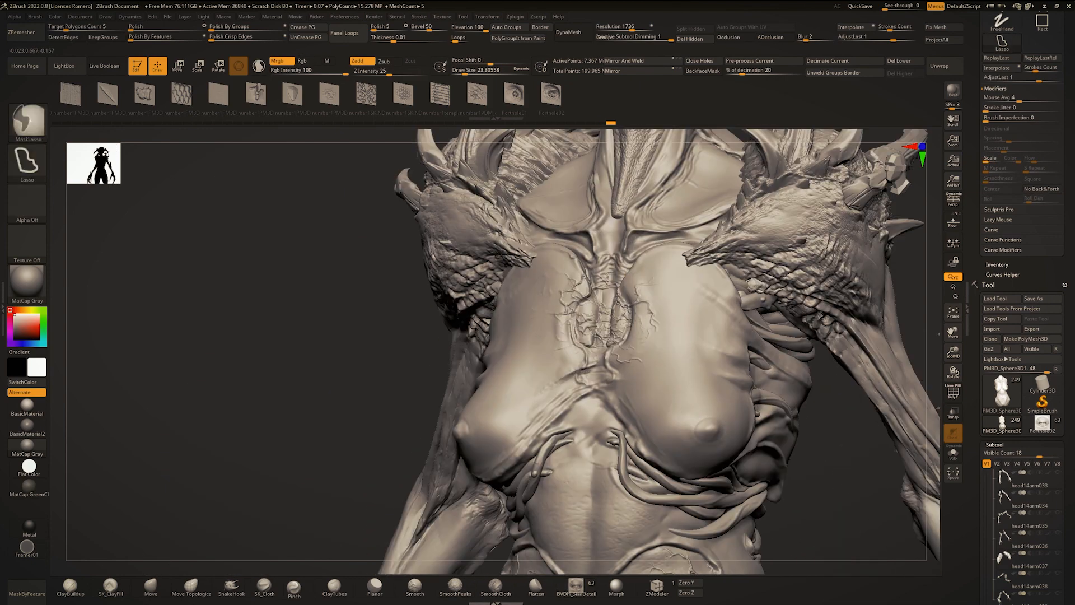
mouse_move(614, 297)
right_down()
mouse_move(602, 415)
mouse_move(593, 345)
right_up()
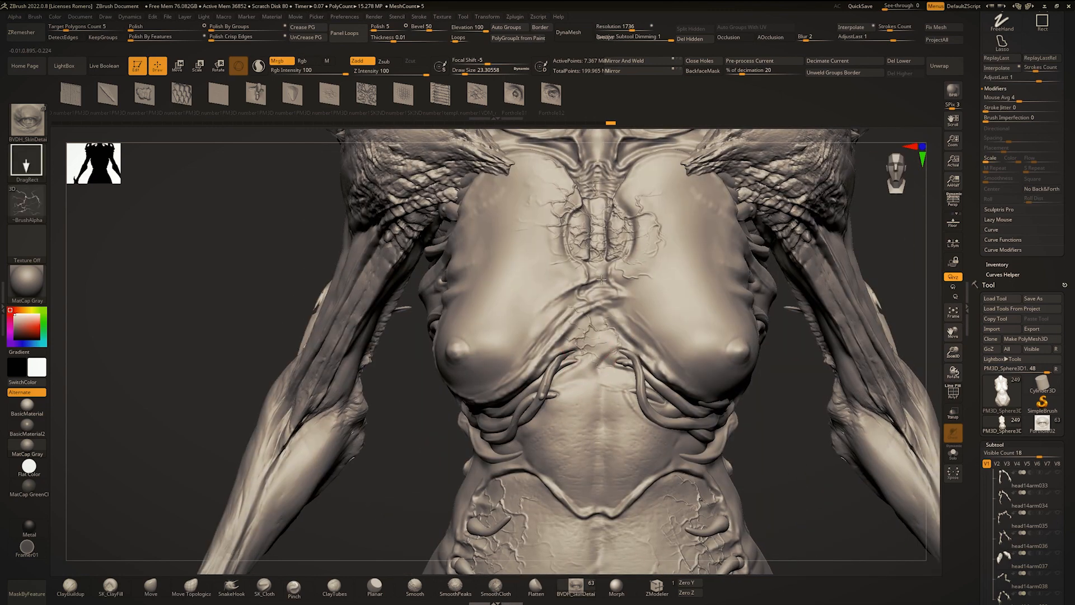
Step: Stamp branching veins over the fold below the sternum and across the upper belly between the tendrils
mouse_move(602, 280)
ctrl+right_down()
mouse_move(600, 350)
mouse_move(588, 323)
mouse_move(582, 336)
mouse_move(488, 384)
ctrl+right_up()
key(ctrl+z)
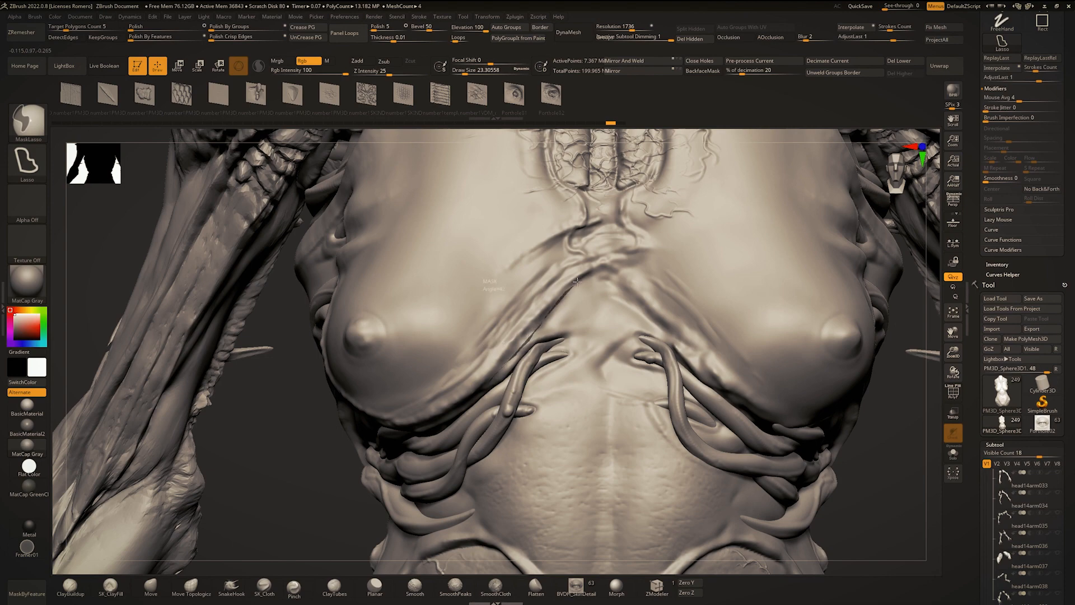
mouse_move(578, 282)
ctrl+mouse_down()
mouse_move(680, 339)
mouse_move(746, 400)
mouse_move(739, 513)
mouse_move(498, 535)
mouse_move(392, 482)
mouse_move(470, 395)
ctrl+mouse_up()
mouse_move(485, 317)
alt+right_down()
mouse_move(468, 291)
mouse_move(490, 383)
mouse_move(349, 372)
mouse_move(761, 276)
alt+right_up()
ctrl+click(775, 267)
key(ctrl+shift+a)
ctrl+right_drag(535, 284, 439, 291)
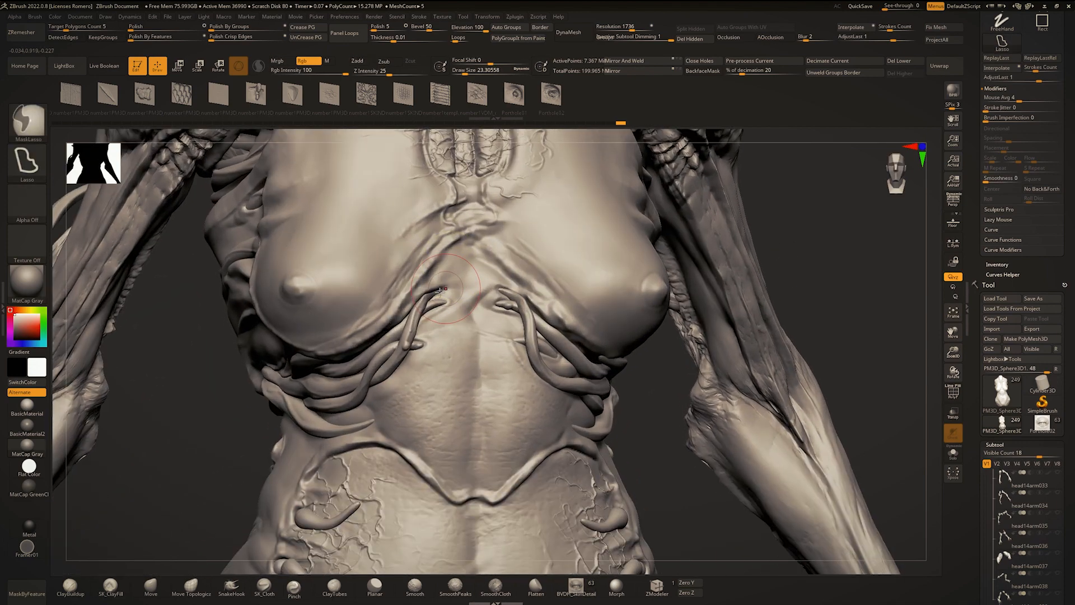
drag(460, 306, 479, 238)
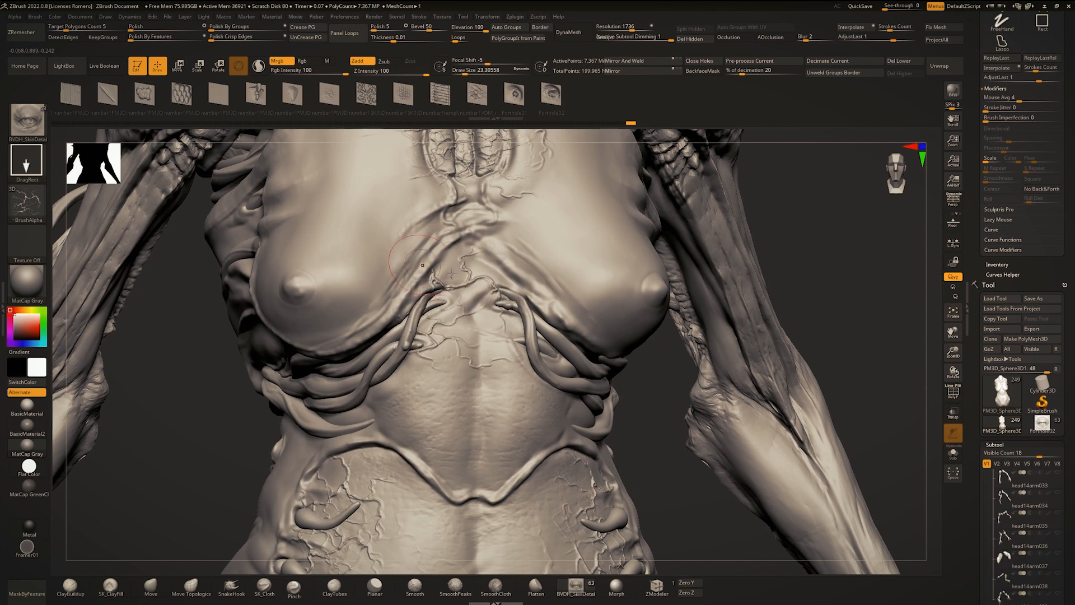
right_drag(452, 274, 536, 307)
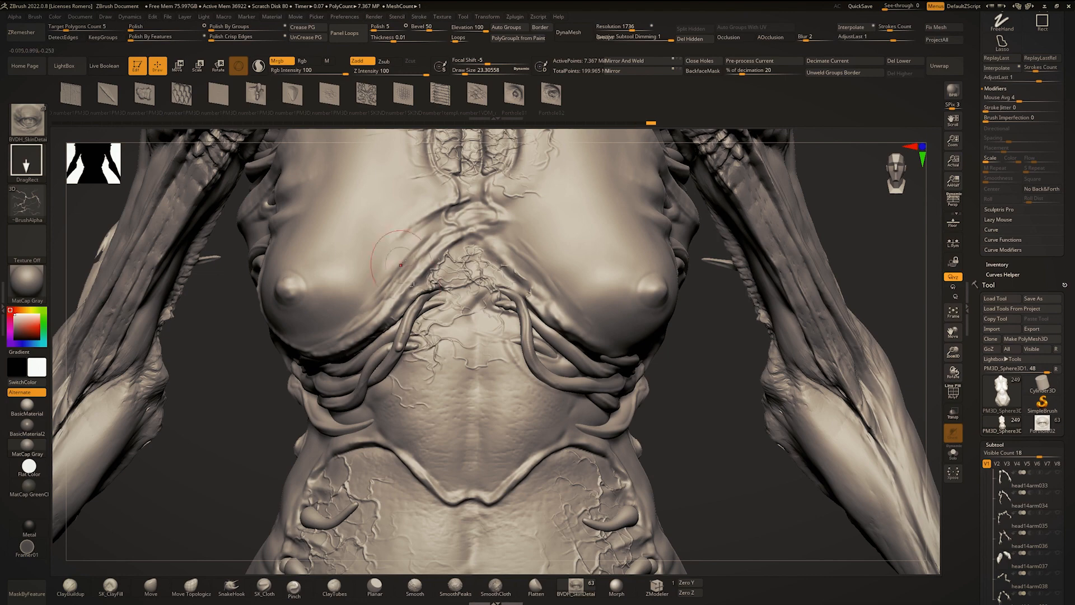
right_drag(451, 343, 597, 392)
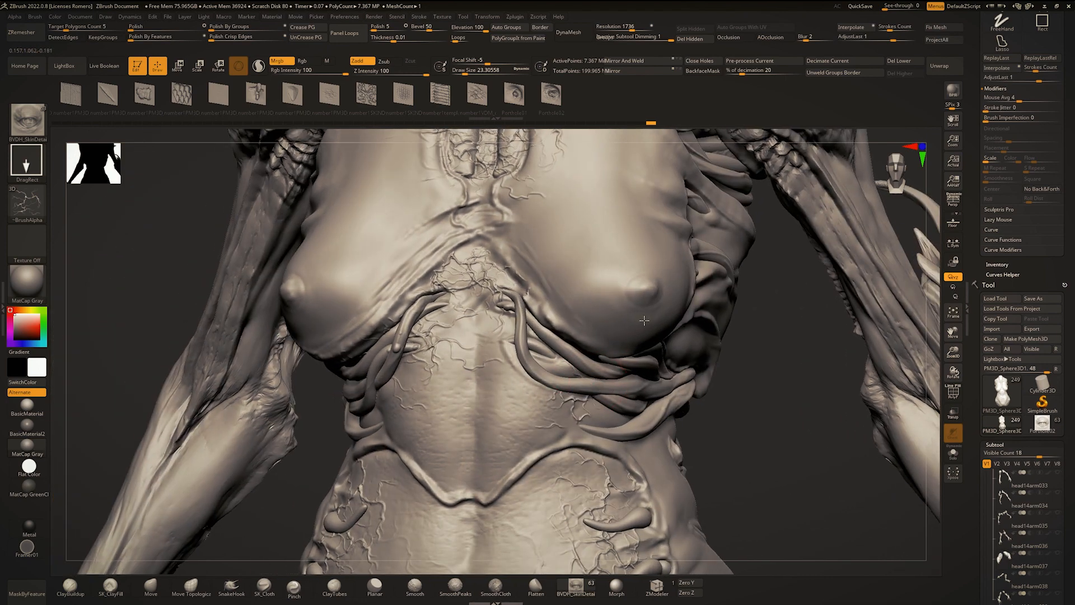
Step: Smooth the new upper belly veins beside the tendrils with the SmoothPeaks brush
right_drag(644, 320, 595, 368)
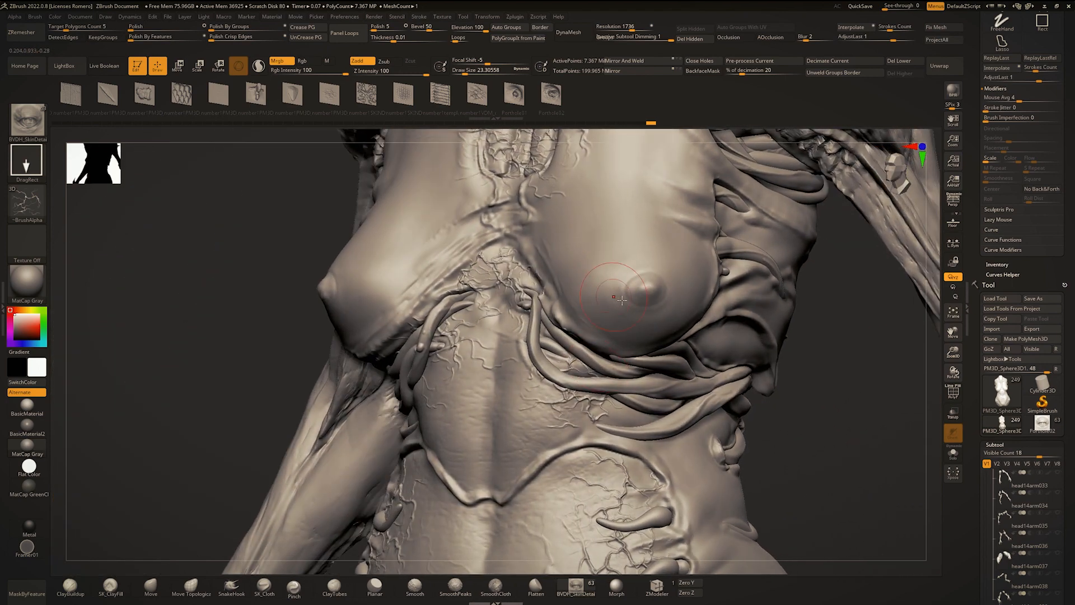
right_drag(622, 300, 840, 320)
shift+drag(537, 335, 530, 293)
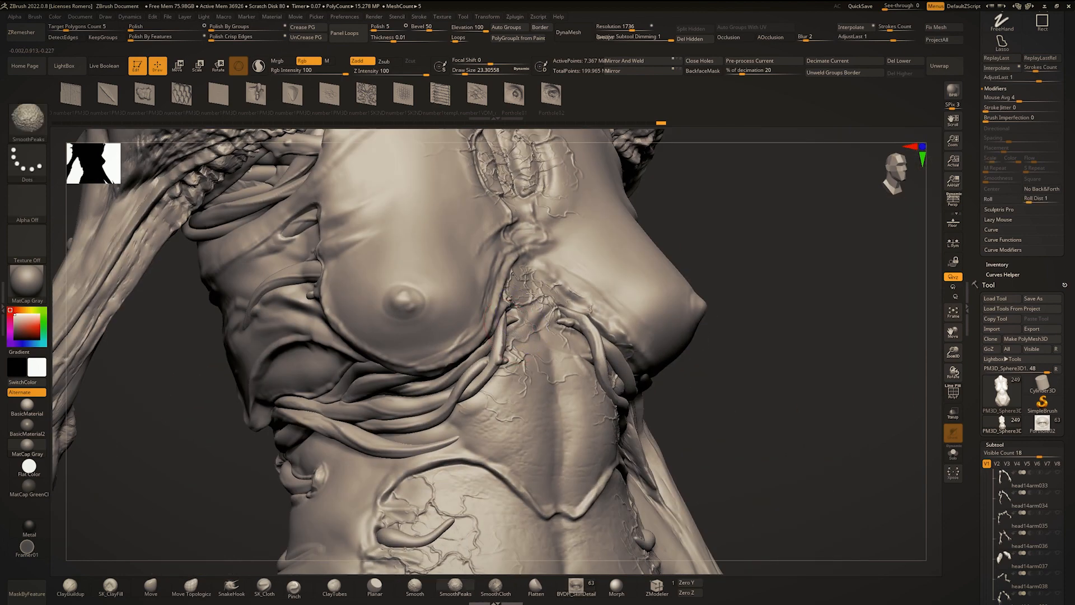
key(ctrl)
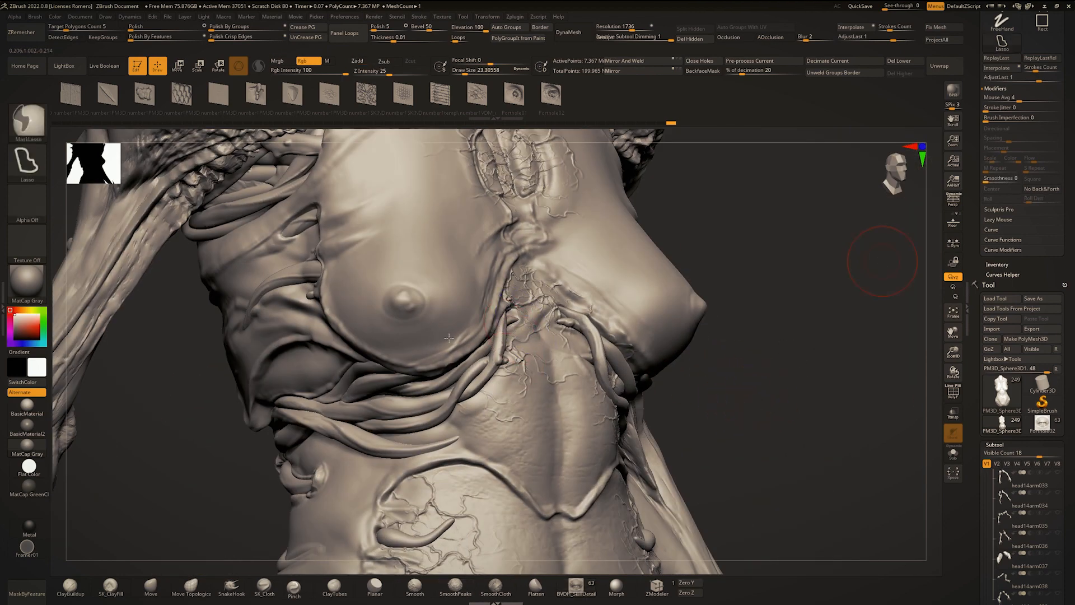
Step: Stamp branching veins along the undersides of the breasts, undoing the first unwanted stamp
right_drag(449, 337, 513, 303)
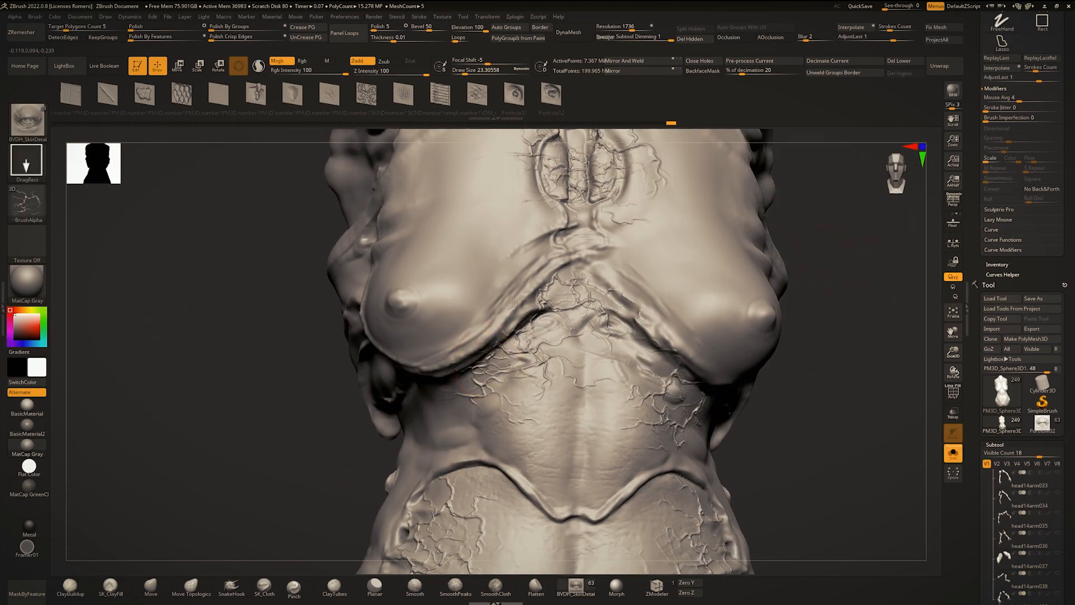
drag(513, 302, 518, 282)
key(ctrl+q)
right_drag(692, 367, 704, 363)
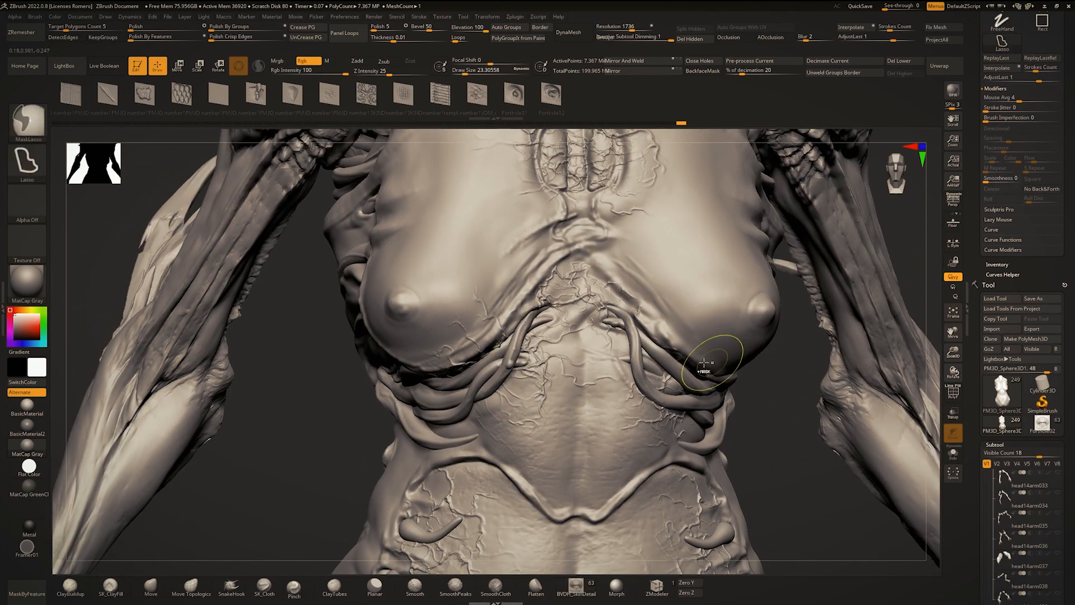
key(ctrl+z)
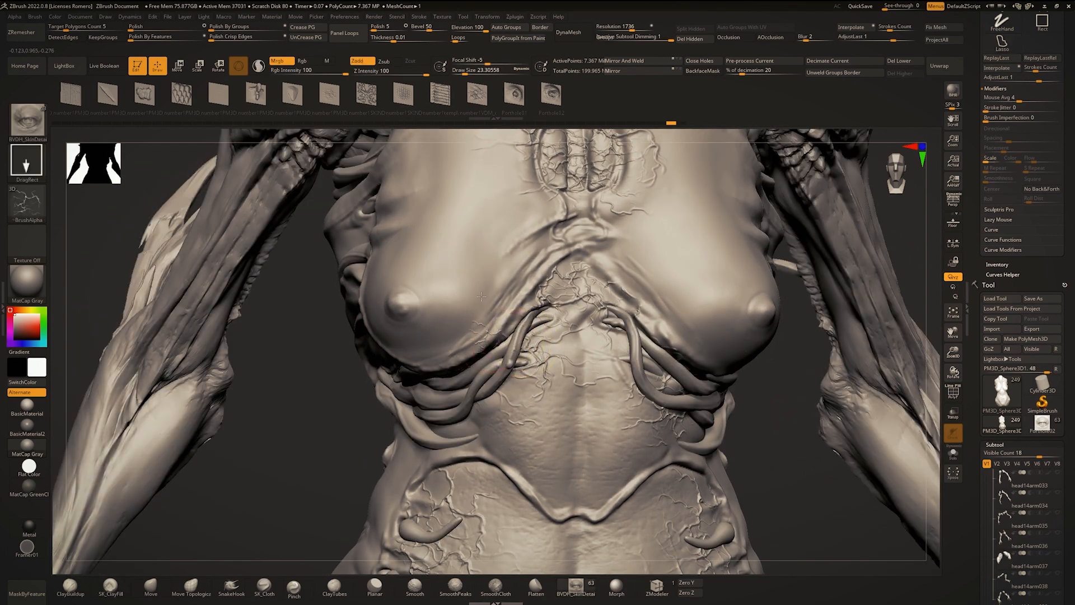
ctrl+right_drag(443, 314, 496, 346)
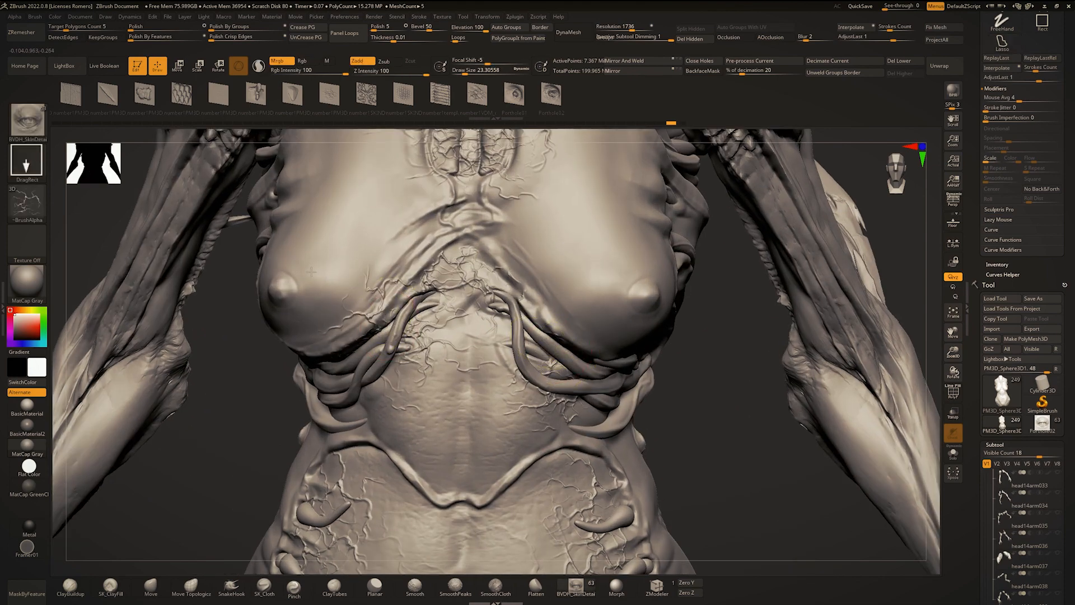
right_drag(626, 343, 577, 348)
Step: Isolate the torso and stamp more branching veins over the ribs and folds beneath the breasts
key(ctrl+alt+s)
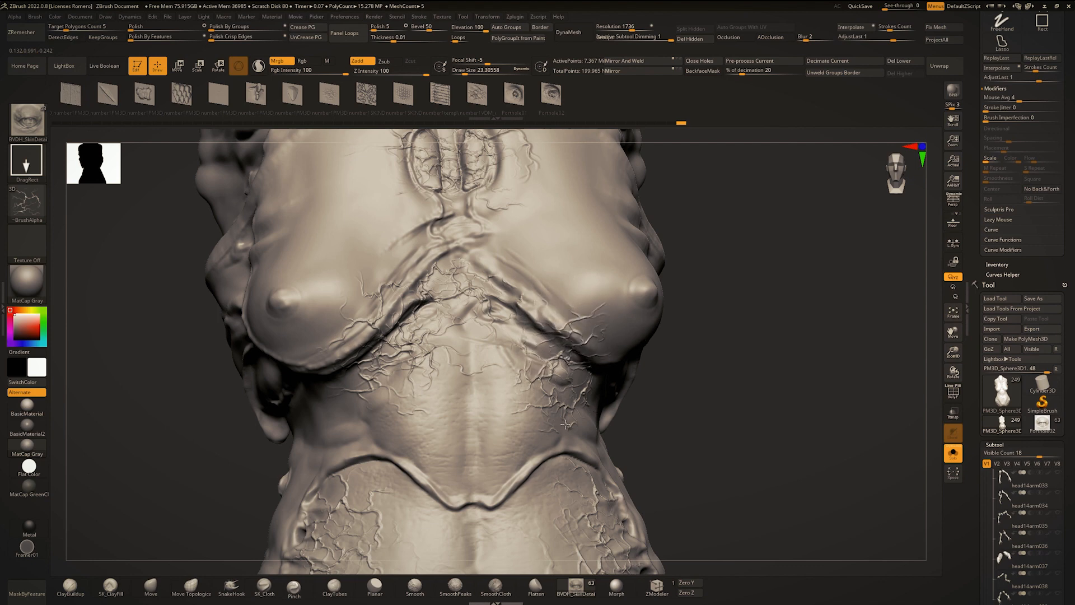
ctrl+right_drag(598, 295, 583, 230)
key(ctrl+alt+s)
mouse_move(582, 230)
right_down()
mouse_move(569, 235)
mouse_move(580, 308)
mouse_move(635, 323)
mouse_move(578, 336)
right_up()
mouse_move(641, 284)
ctrl+right_down()
mouse_move(642, 194)
mouse_move(669, 204)
mouse_move(661, 303)
mouse_move(668, 288)
mouse_move(664, 319)
mouse_move(629, 318)
ctrl+right_up()
drag(686, 253, 707, 223)
Step: Try further branching veins on the outer side of the chest and undo the unwanted stamps
mouse_move(686, 280)
ctrl+right_down()
mouse_move(644, 233)
mouse_move(677, 240)
mouse_move(577, 308)
ctrl+right_up()
right_drag(644, 292, 608, 285)
mouse_move(608, 286)
ctrl+right_down()
mouse_move(637, 336)
mouse_move(581, 276)
ctrl+right_up()
key(ctrl+z)
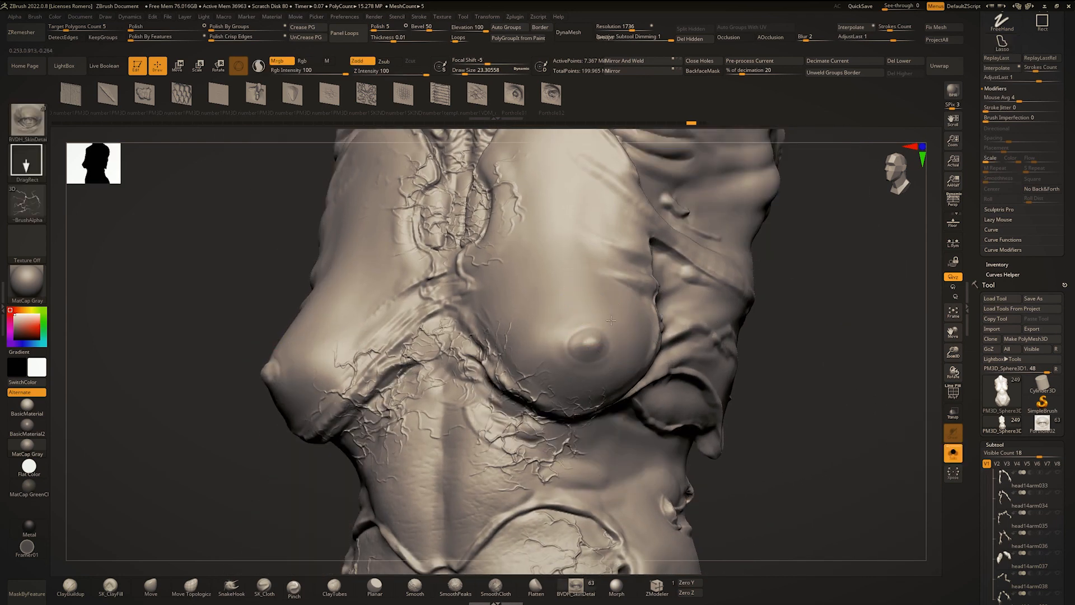
mouse_move(694, 293)
mouse_down()
mouse_move(713, 306)
mouse_move(714, 336)
mouse_move(723, 314)
mouse_up()
ctrl+right_drag(622, 342, 712, 331)
key(ctrl+z)
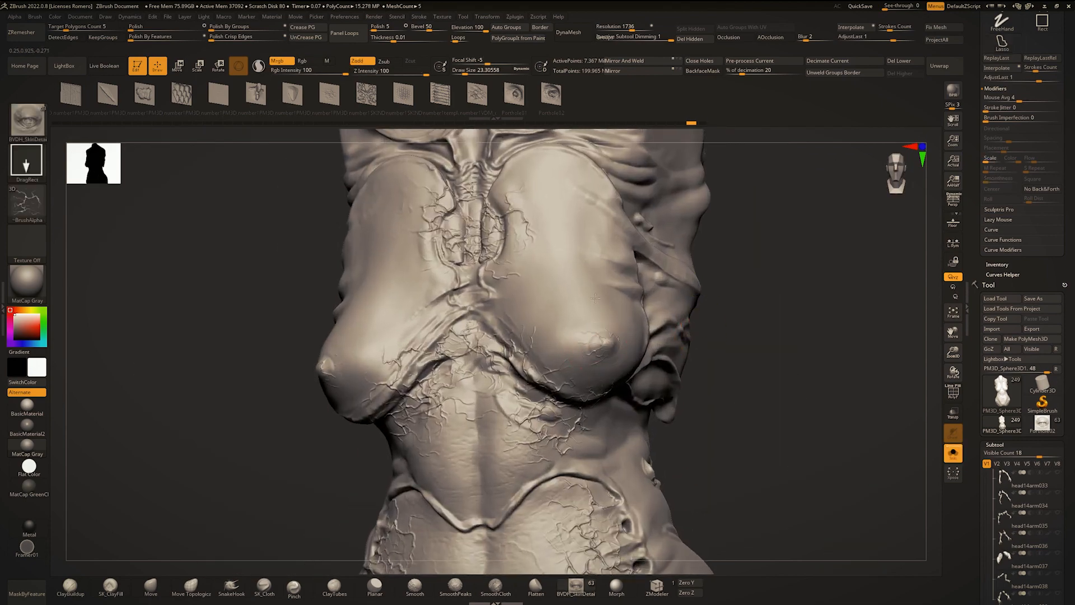
Step: Try another stamp of branching veins across the front of the breasts
drag(602, 253, 607, 247)
mouse_move(607, 247)
right_down()
mouse_move(666, 280)
mouse_move(633, 252)
mouse_move(600, 308)
mouse_move(552, 311)
mouse_move(546, 269)
mouse_move(624, 273)
right_up()
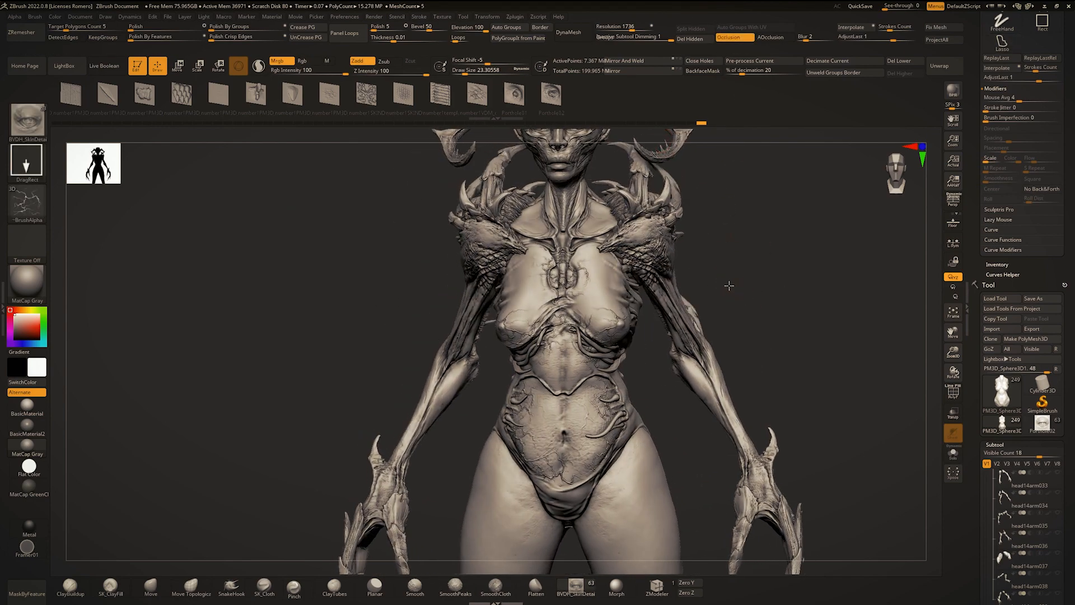
right_drag(727, 284, 723, 331)
Step: Browse the isolated torso subtools, including unborn2, unborn1, body025_003 and body002, and return to PM3D_Sphere3D1 to compare their anatomy and skin forms
key(ctrl+shift+s)
key(Down)
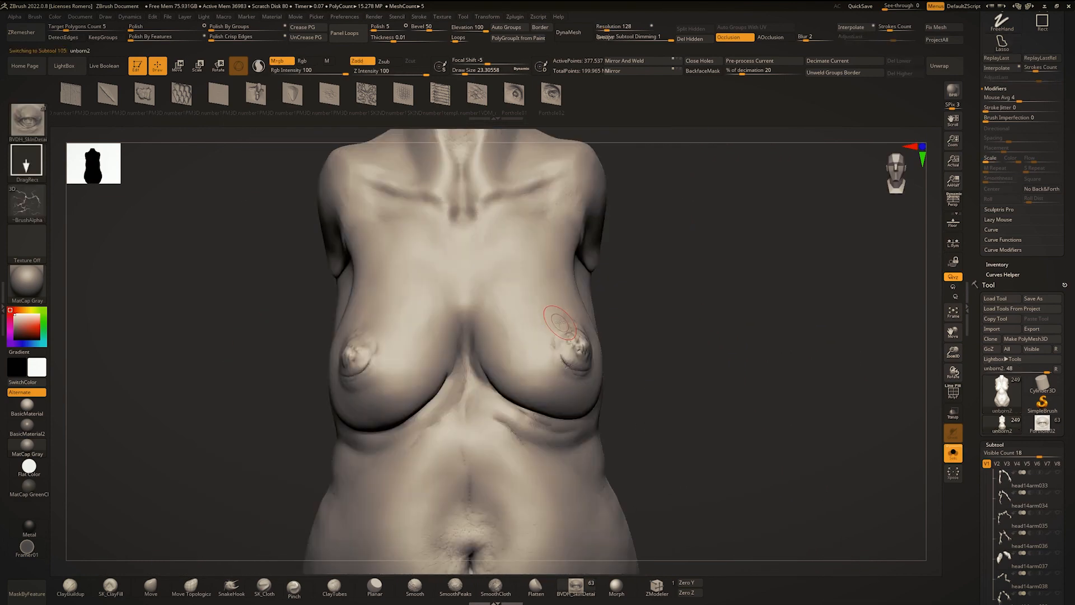
right_drag(552, 299, 542, 303)
key(Up)
key(Up)
key(Up)
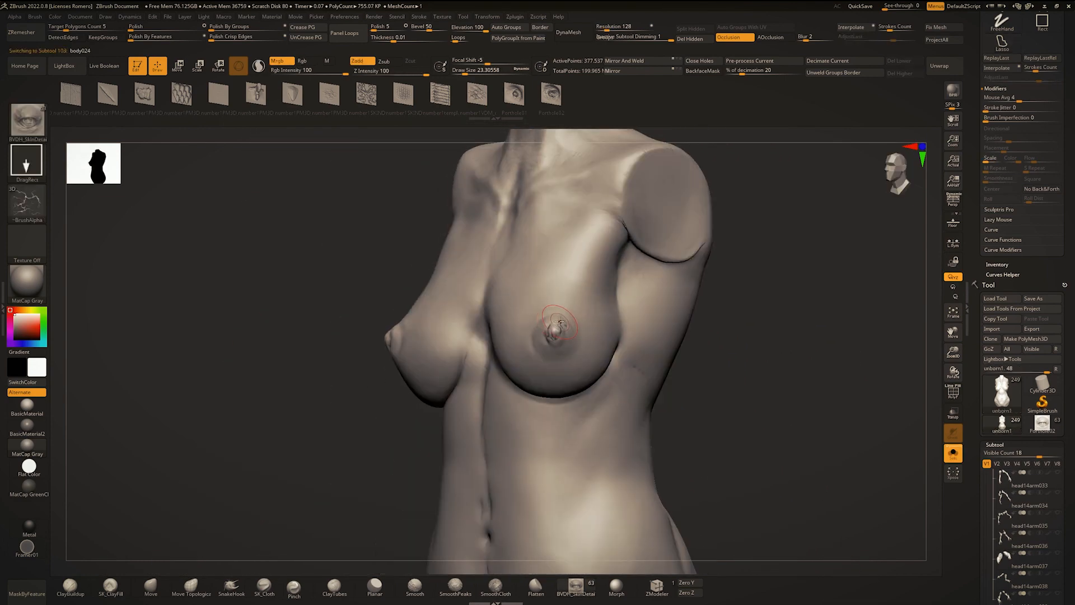
key(Up)
key(Up)
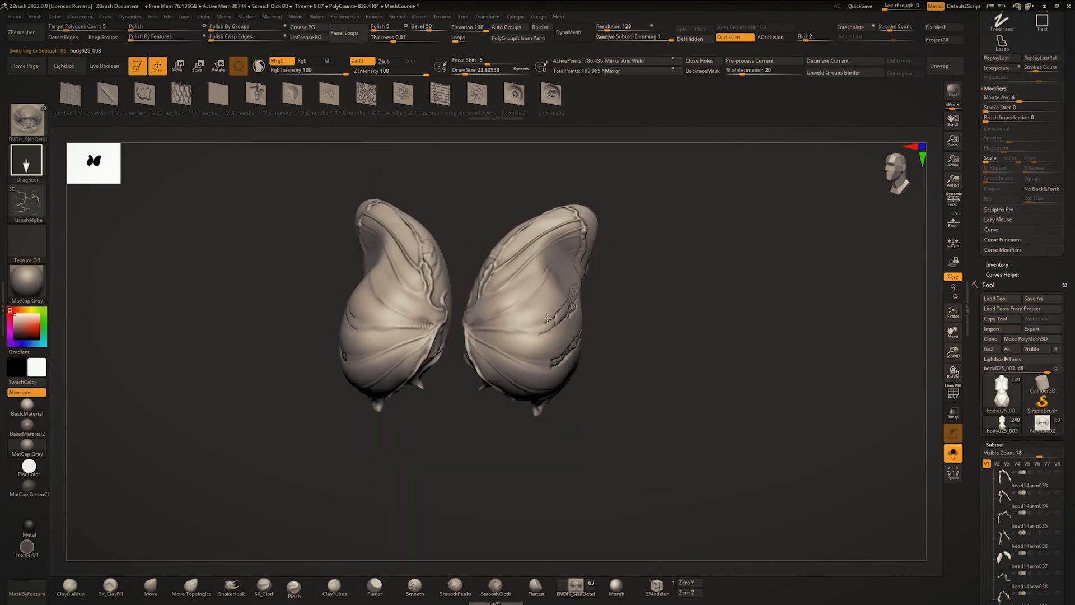
key(Up)
mouse_move(546, 331)
right_down()
mouse_move(556, 306)
mouse_move(502, 313)
mouse_move(581, 323)
mouse_move(538, 313)
mouse_move(507, 330)
mouse_move(556, 348)
right_up()
key(Up)
key(Up)
key(Down)
key(Down)
key(Down)
key(Up)
key(Down)
key(Up)
key(Up)
key(Up)
key(Down)
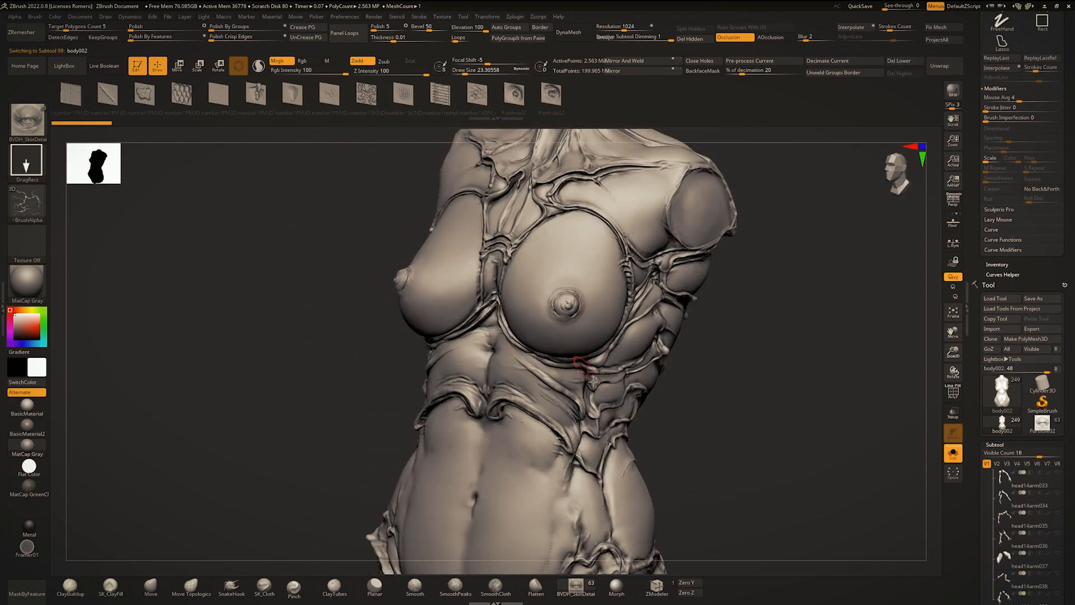
key(Down)
key(Down)
key(Down)
key(Down)
key(Down)
key(Down)
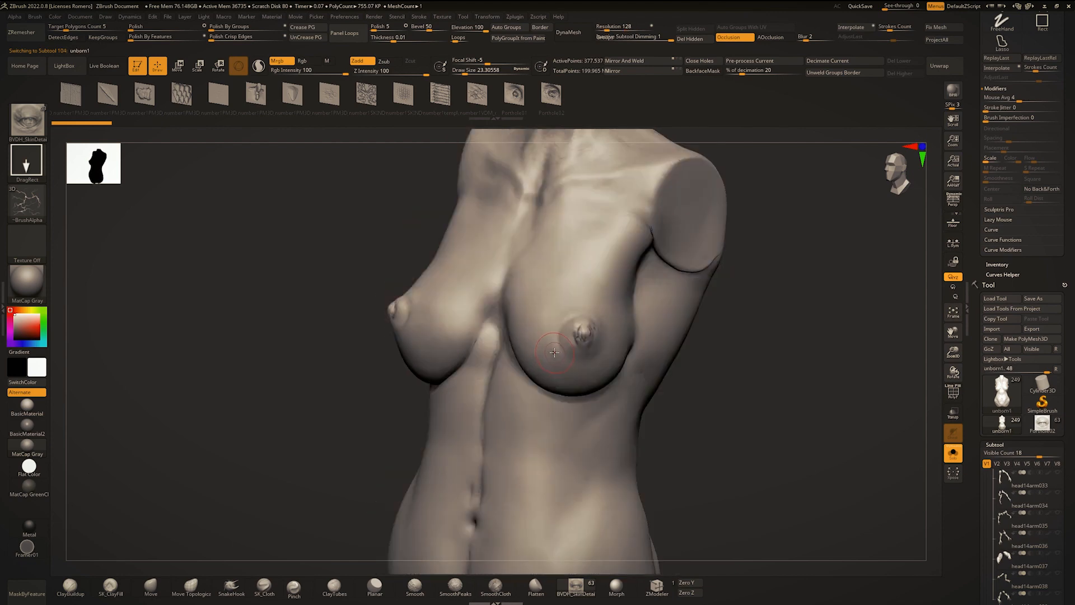
key(Up)
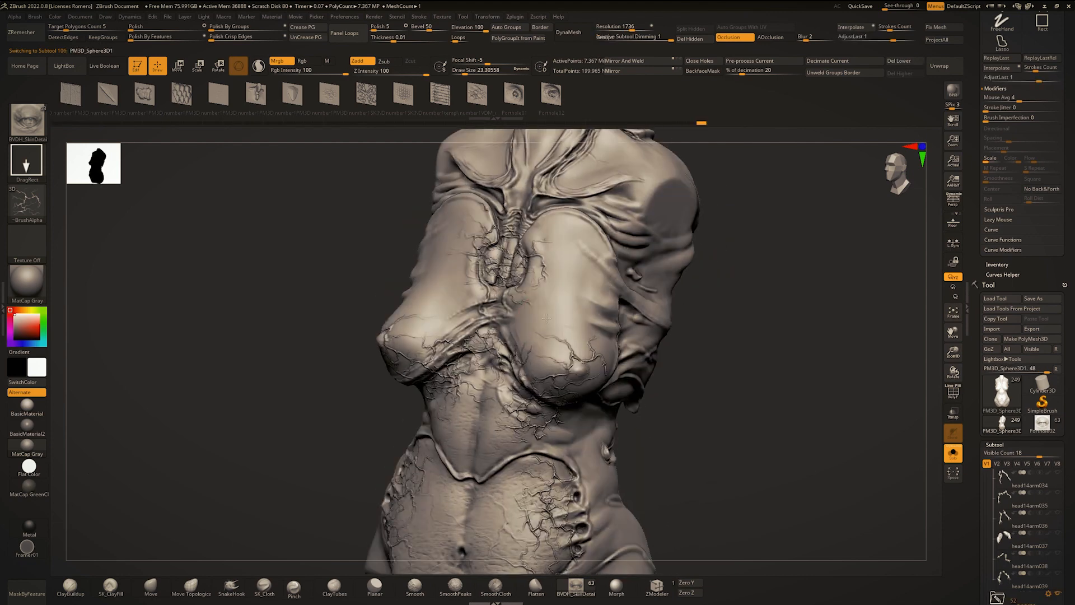
Step: Show the full creature again, undo the breast vein stamp, and turn off the brush's Mrgb channel
right_drag(532, 330, 549, 369)
key(ctrl+shift+s)
key(ctrl+z)
alt+right_drag(476, 236, 630, 215)
ctrl+right_drag(630, 215, 634, 221)
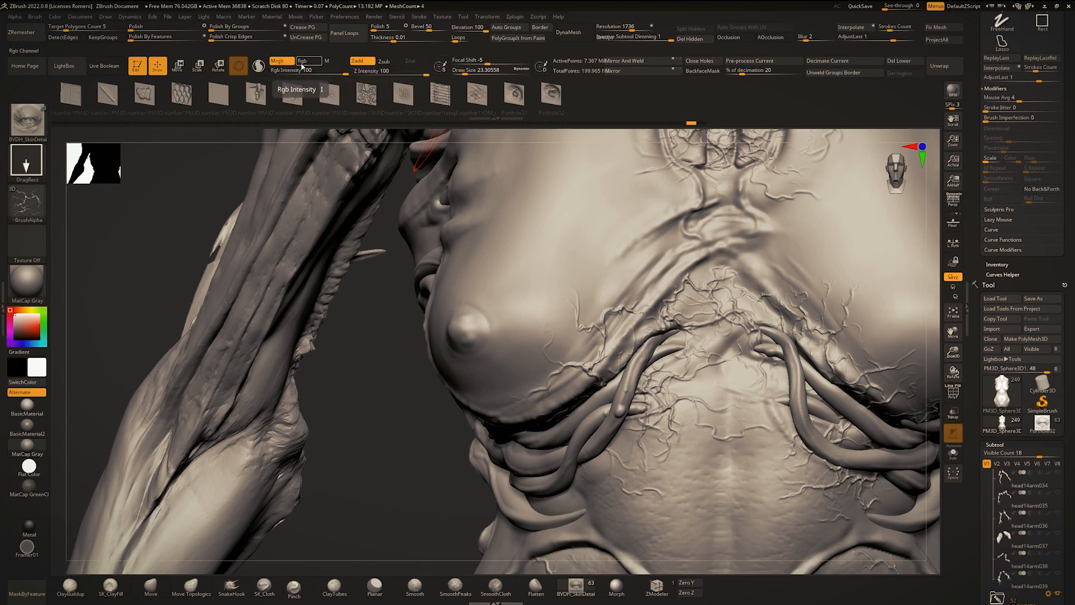
click(279, 61)
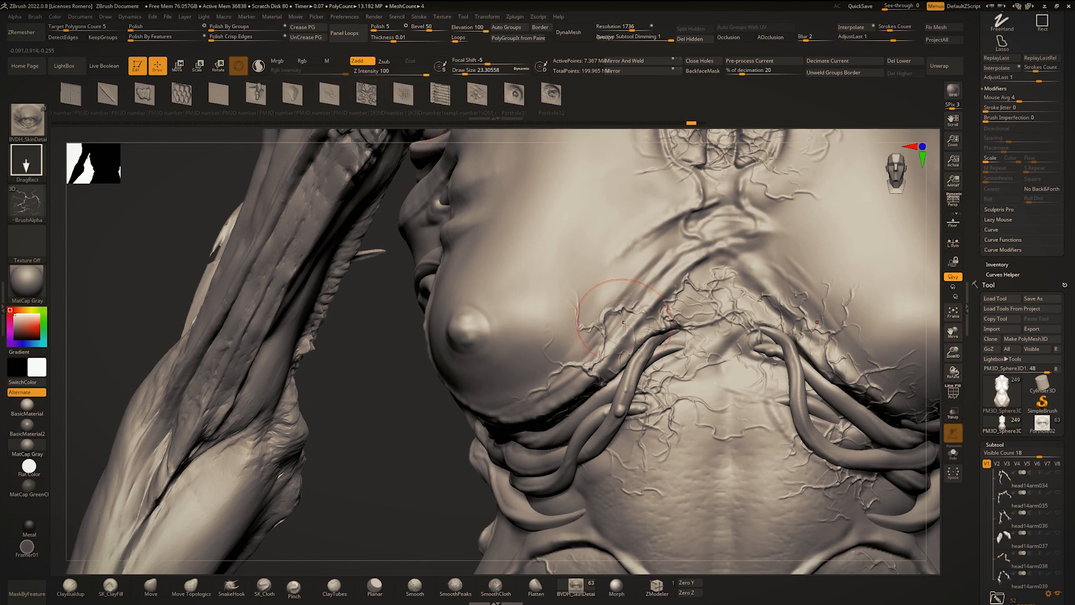
Step: Compare MatCap materials on the creature and settle on BasicMaterial for judging the skin detail
right_drag(622, 324, 174, 435)
click(27, 427)
ctrl+right_drag(439, 285, 387, 314)
click(37, 465)
ctrl+right_drag(336, 378, 334, 324)
click(31, 407)
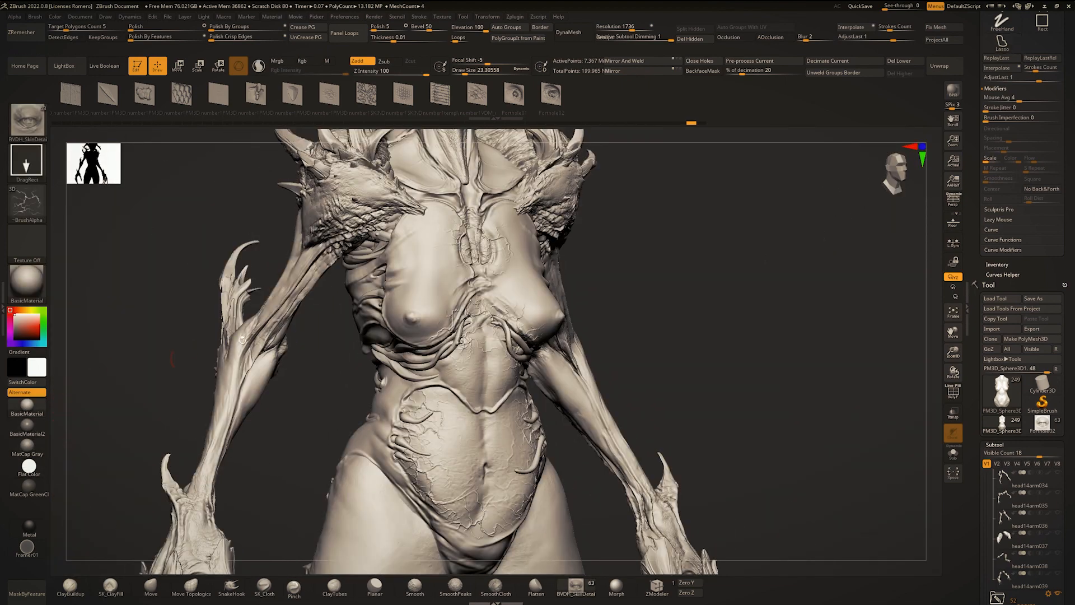
ctrl+right_drag(397, 220, 403, 280)
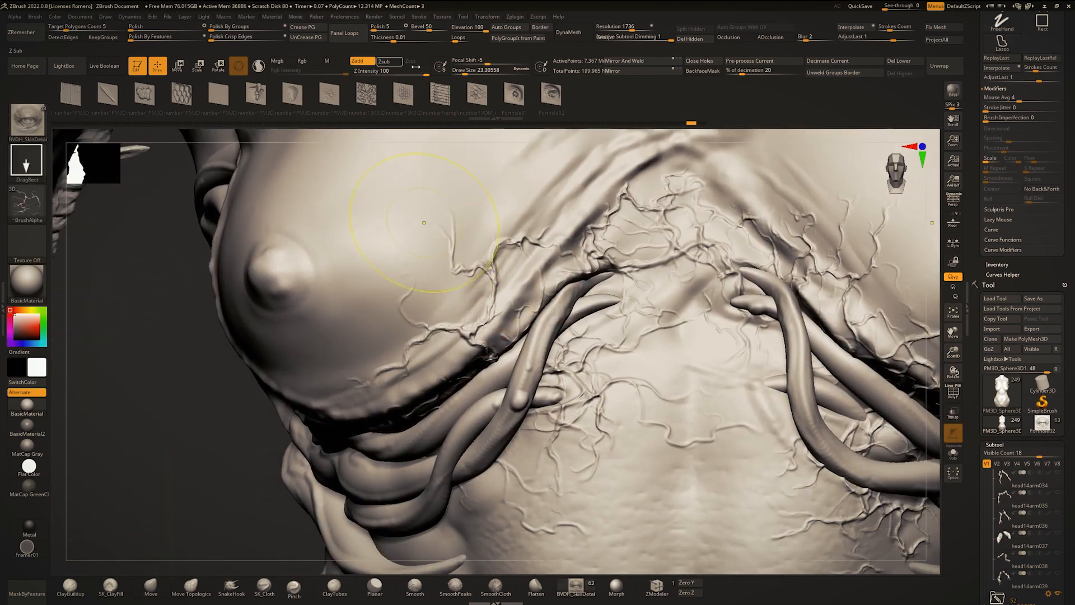
Step: Test a Z Intensity of 30, raise it to 44, and stamp softer branching veins around the nipples
drag(407, 73, 393, 73)
right_drag(406, 160, 449, 176)
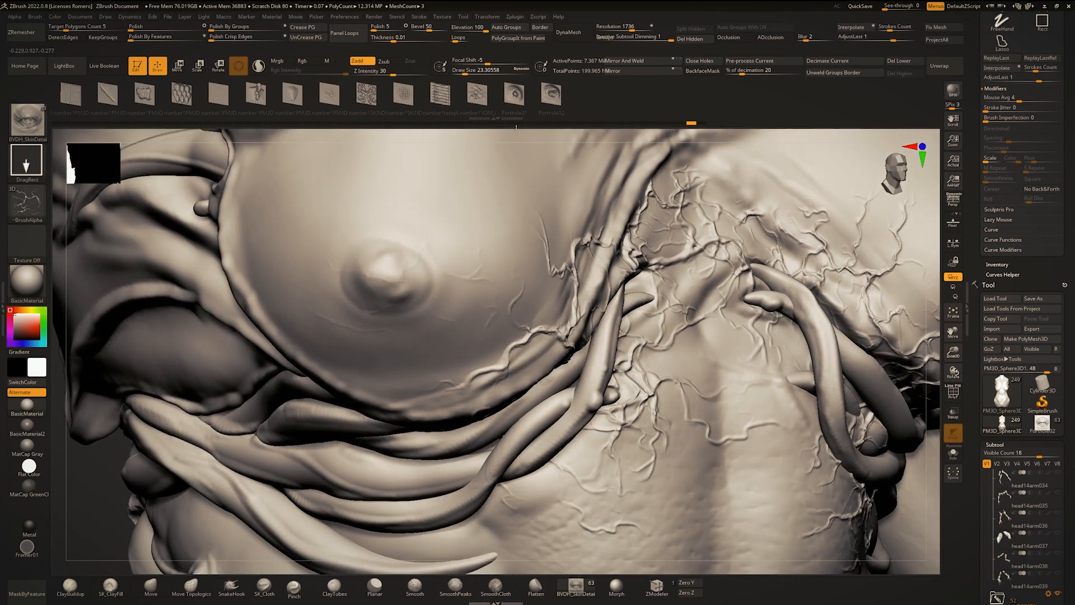
drag(516, 130, 515, 130)
click(401, 73)
drag(388, 284, 559, 81)
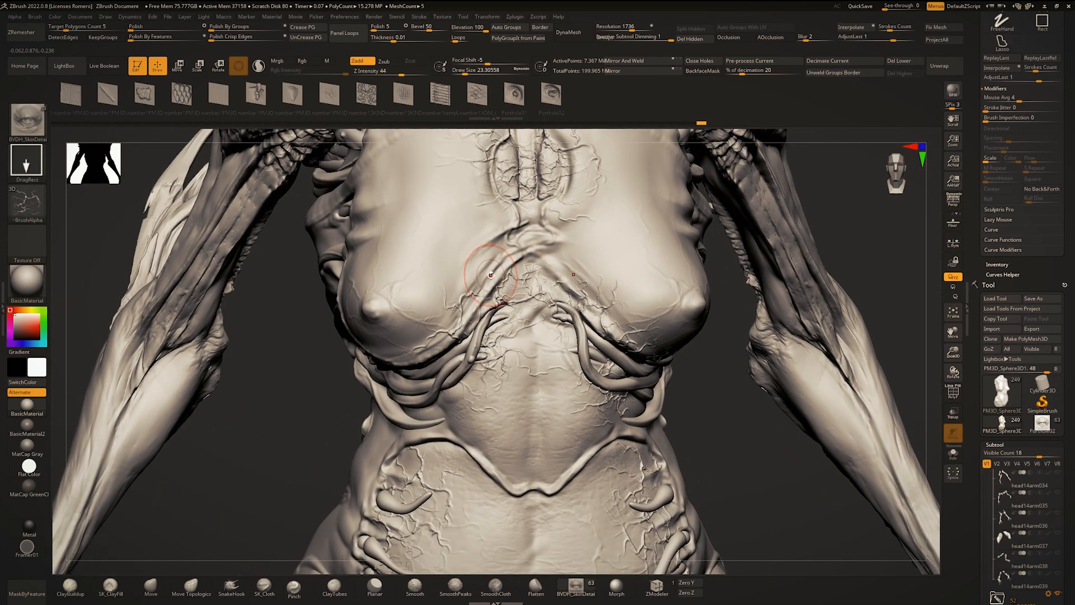
Step: Isolate the torso and open its Surface noise settings
key(ctrl)
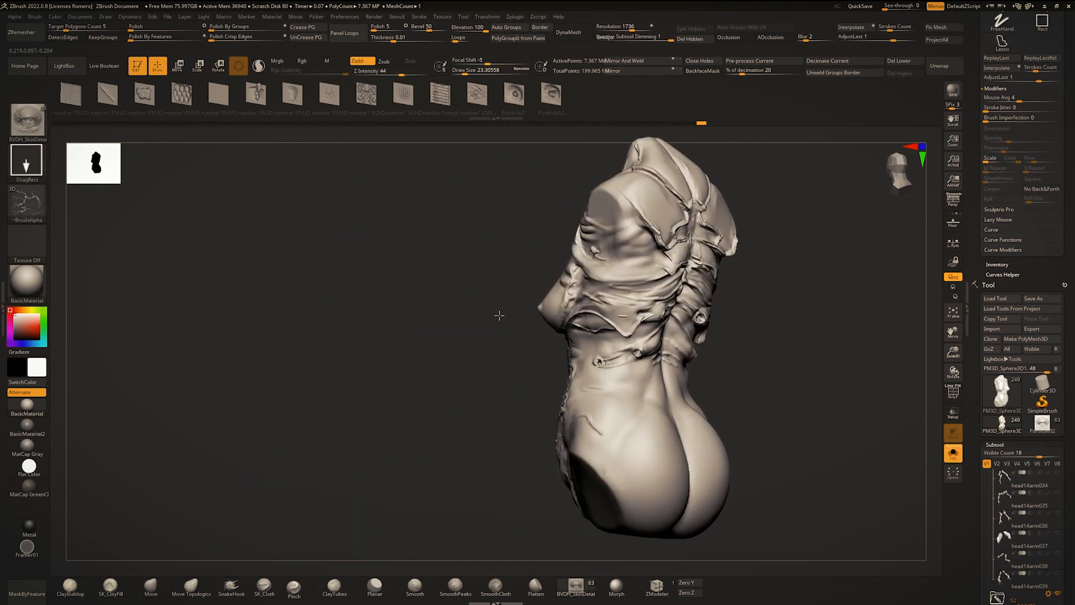
drag(499, 316, 582, 316)
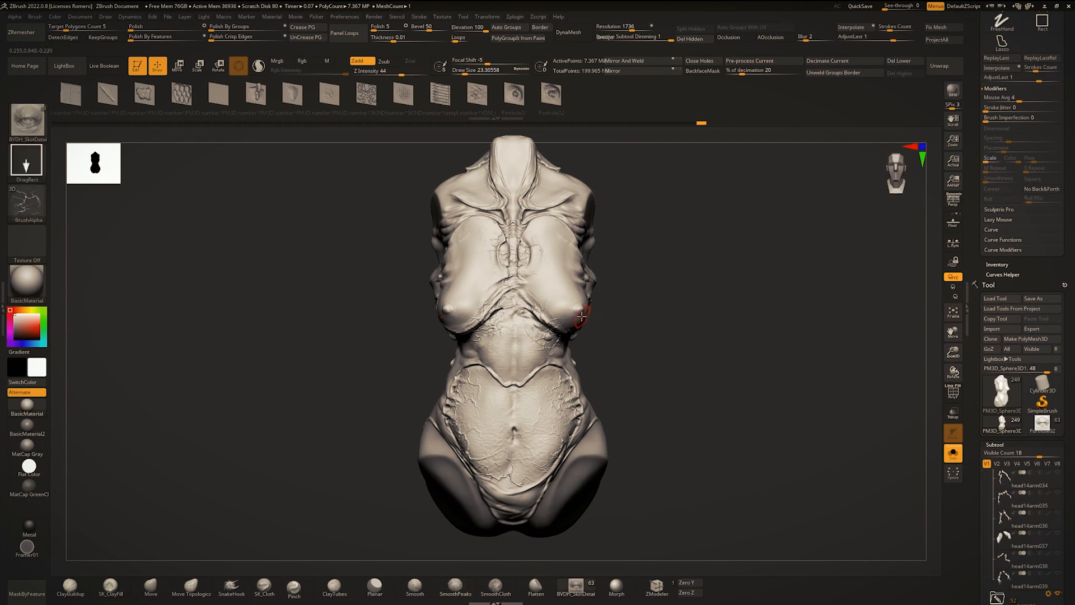
scroll(1004, 442, down, 10)
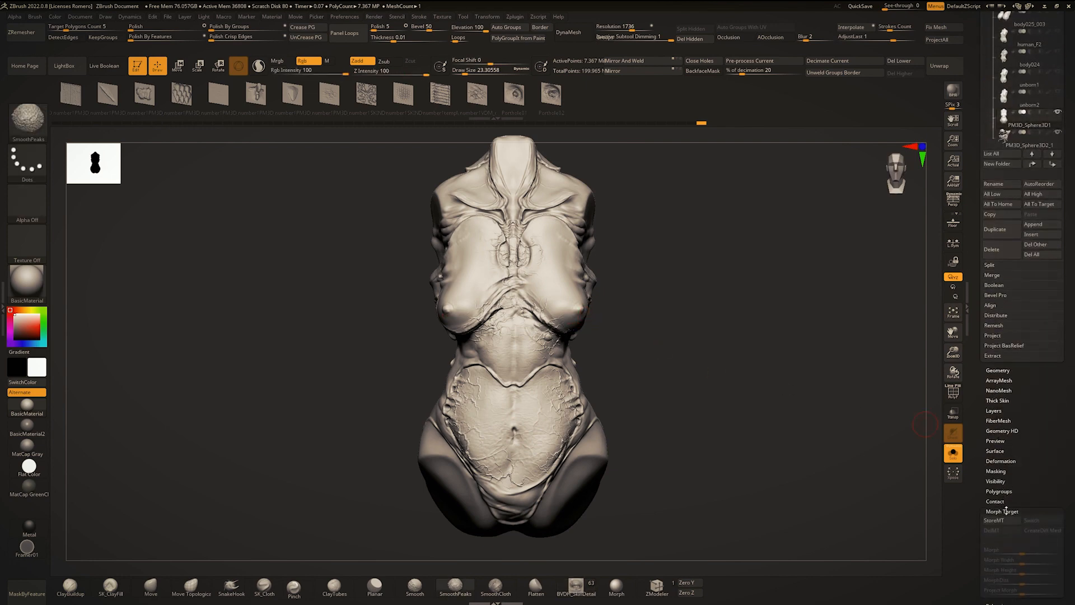
click(1007, 452)
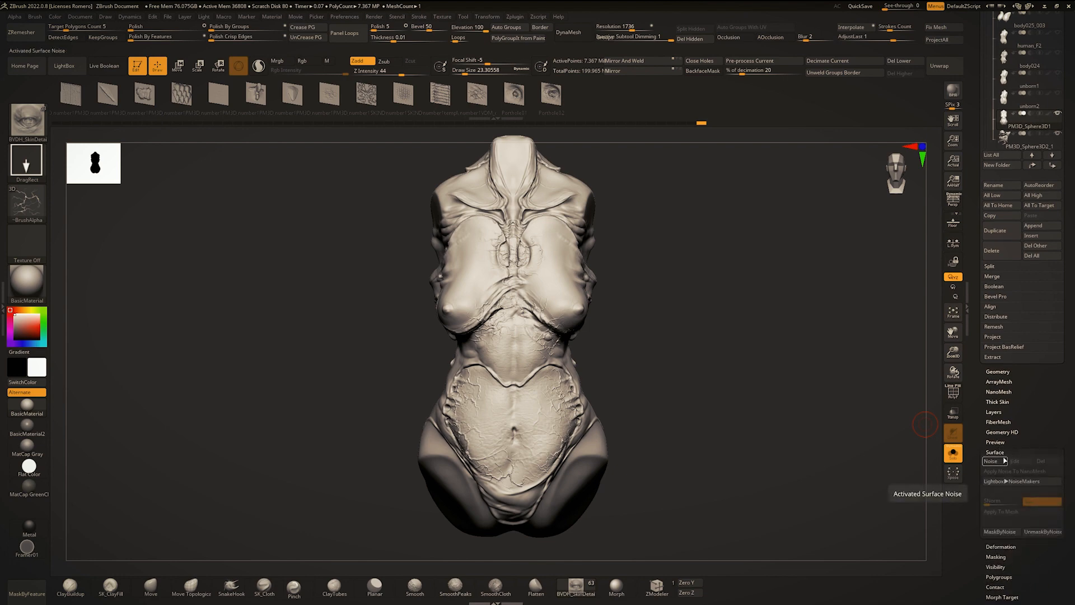